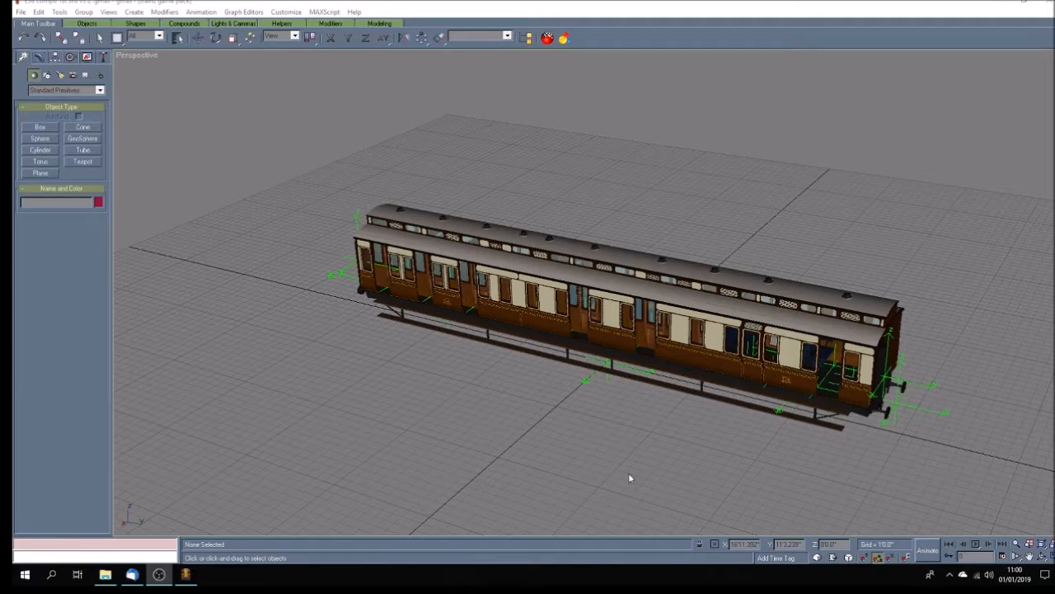
{"action": "left_click", "coordinate": [1042, 558]}
{"action": "mouse_move", "coordinate": [569, 346]}
{"action": "left_mouse_down"}
{"action": "mouse_move", "coordinate": [613, 385]}
{"action": "mouse_move", "coordinate": [579, 406]}
{"action": "mouse_move", "coordinate": [575, 375]}
{"action": "mouse_move", "coordinate": [586, 376]}
{"action": "mouse_move", "coordinate": [523, 349]}
{"action": "mouse_move", "coordinate": [627, 374]}
{"action": "mouse_move", "coordinate": [612, 379]}
{"action": "mouse_move", "coordinate": [690, 375]}
{"action": "mouse_move", "coordinate": [562, 376]}
{"action": "mouse_move", "coordinate": [684, 408]}
{"action": "mouse_move", "coordinate": [665, 370]}
{"action": "mouse_move", "coordinate": [588, 373]}
{"action": "mouse_move", "coordinate": [587, 393]}
{"action": "left_mouse_up"}
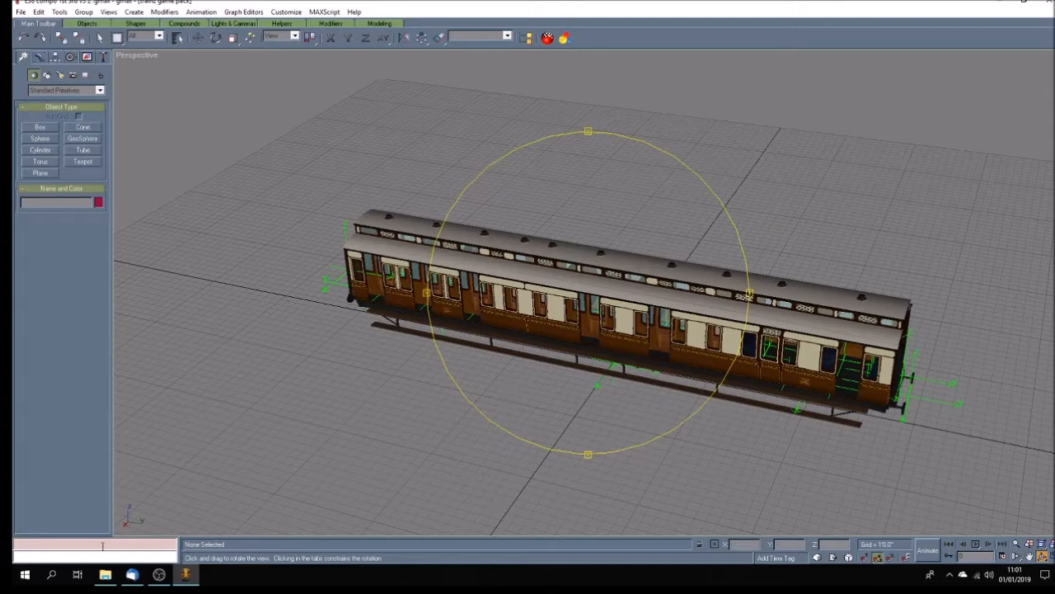
- Switch to File Explorer and create a folder named gwr_sg_E38_compo inside the trains folder
{"action": "left_click", "coordinate": [105, 575]}
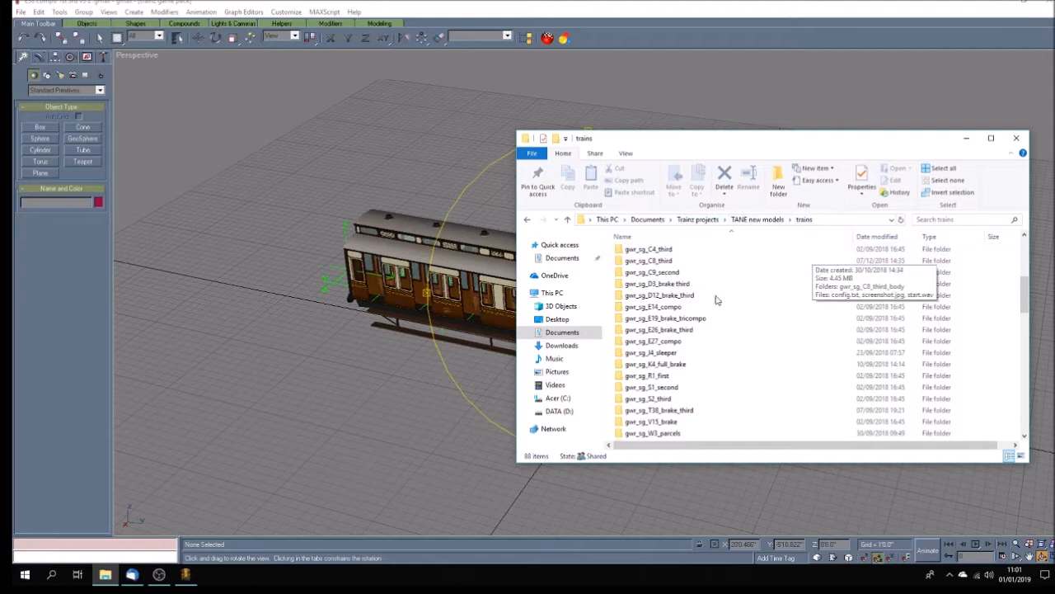
{"action": "right_click", "coordinate": [987, 356]}
{"action": "mouse_move", "coordinate": [1009, 493]}
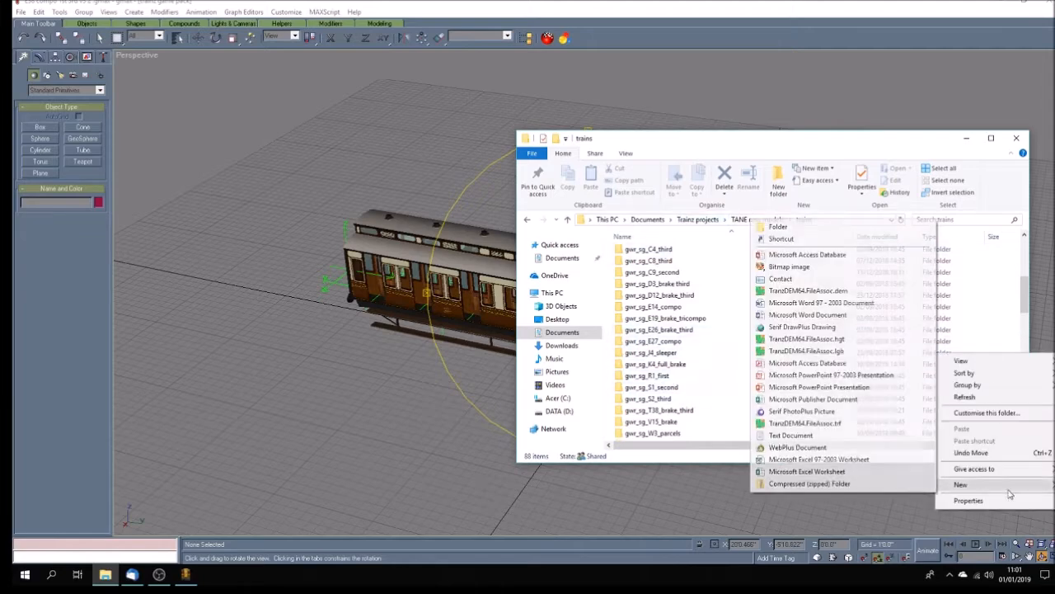
{"action": "left_click", "coordinate": [769, 226]}
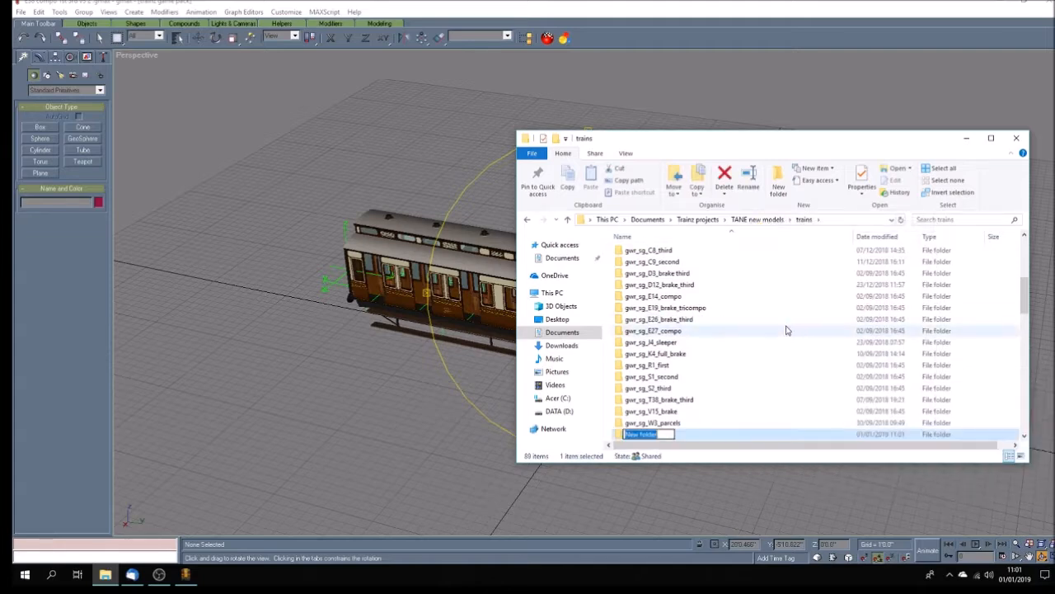
{"action": "type", "text": "gwr_sg_e38"}
{"action": "key", "text": "BackSpace"}
{"action": "key", "text": "BackSpace"}
{"action": "key", "text": "BackSpace"}
{"action": "type", "text": "E38_compo"}
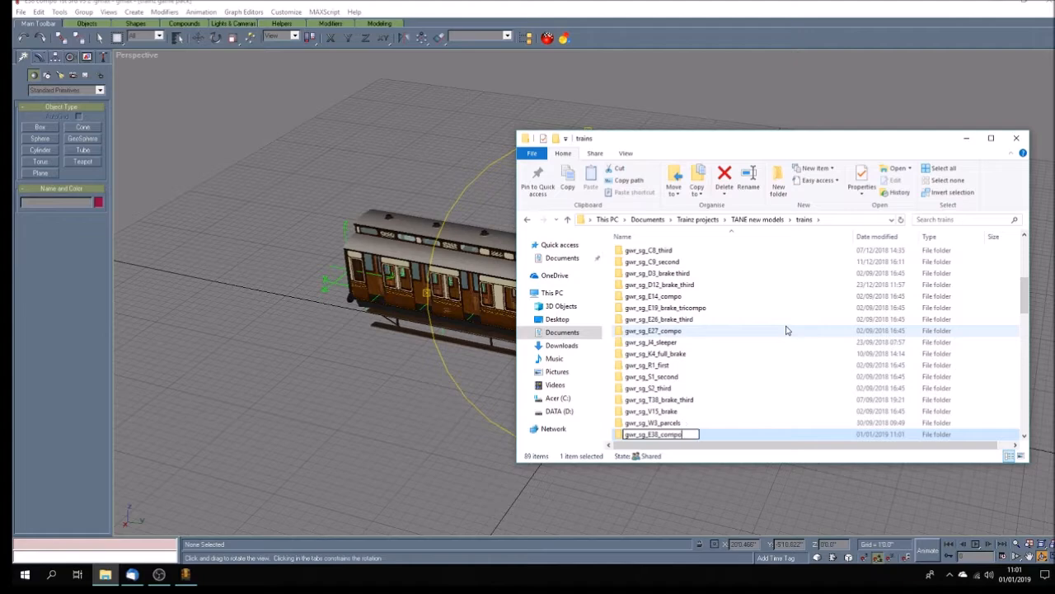
{"action": "key", "text": "Return"}
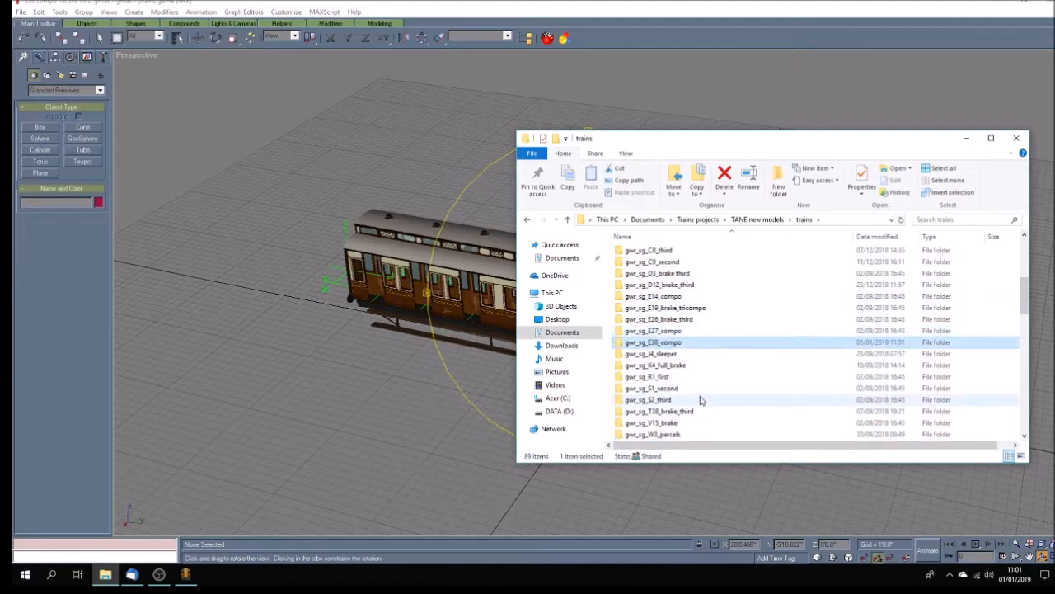
- Copy the whole contents of the gwr_sg_D12_brake_third folder into the gwr_sg_E38_compo folder
{"action": "left_click", "coordinate": [676, 285]}
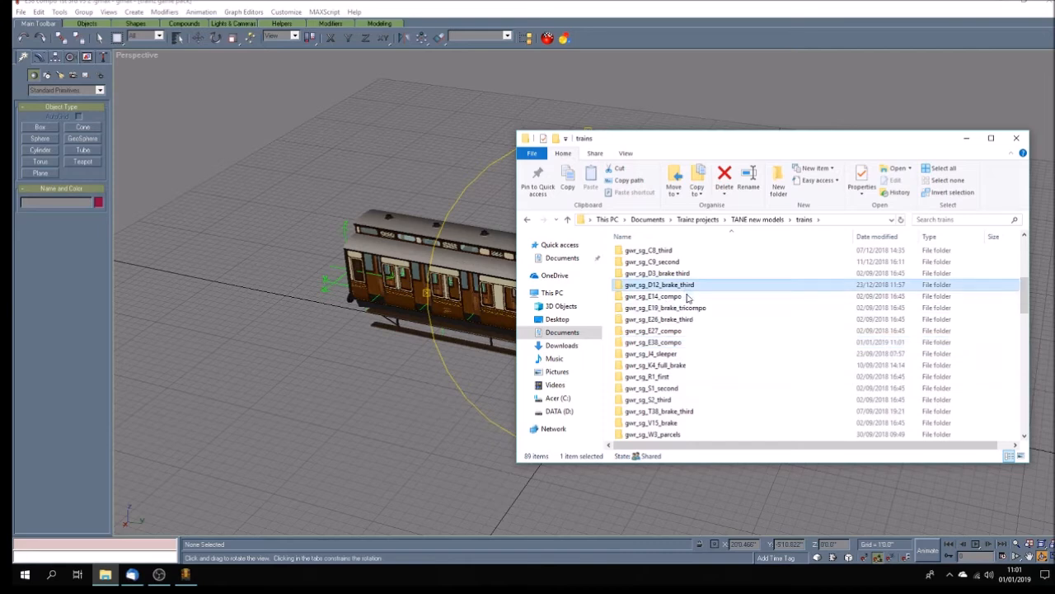
{"action": "double_click", "coordinate": [677, 284]}
{"action": "left_click_drag", "start_coordinate": [758, 332], "coordinate": [625, 244]}
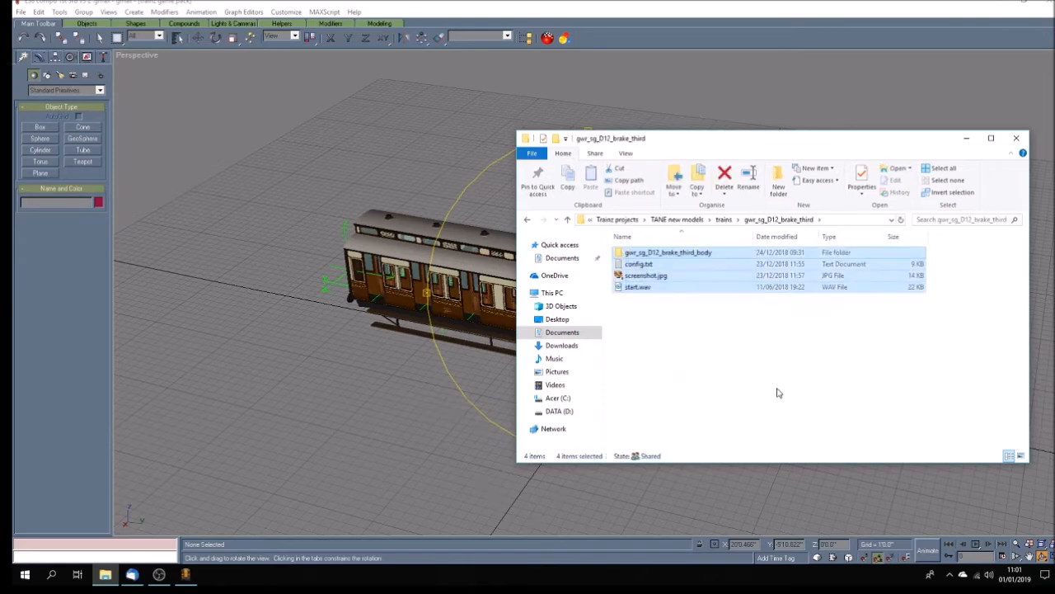
{"action": "left_click", "coordinate": [725, 220]}
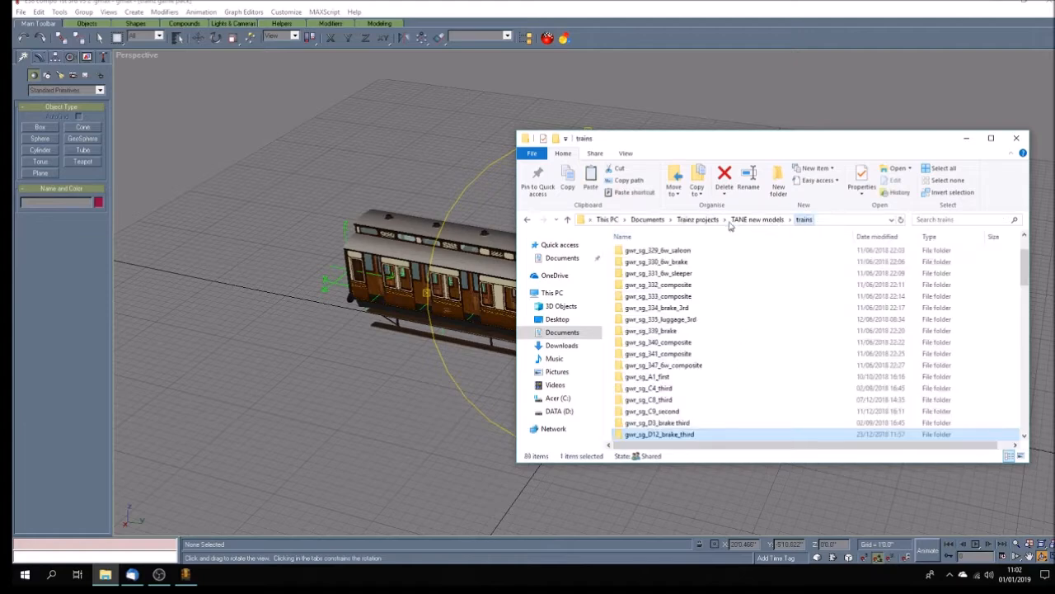
{"action": "left_click", "coordinate": [1026, 425]}
{"action": "scroll", "coordinate": [1026, 424], "scroll_direction": "down", "scroll_amount": 1}
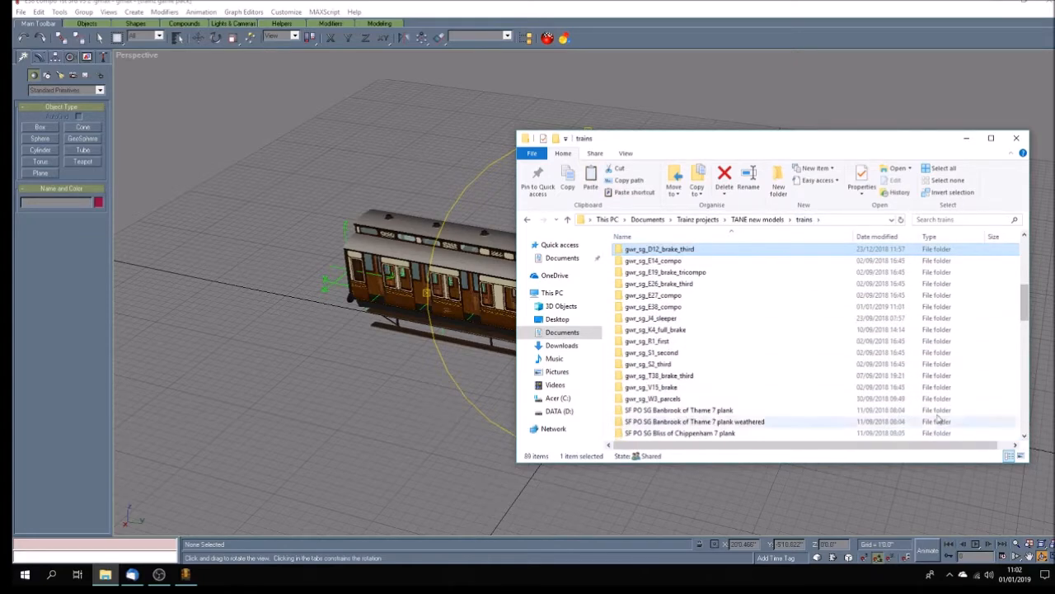
{"action": "double_click", "coordinate": [665, 308]}
{"action": "key", "text": "ctrl+v"}
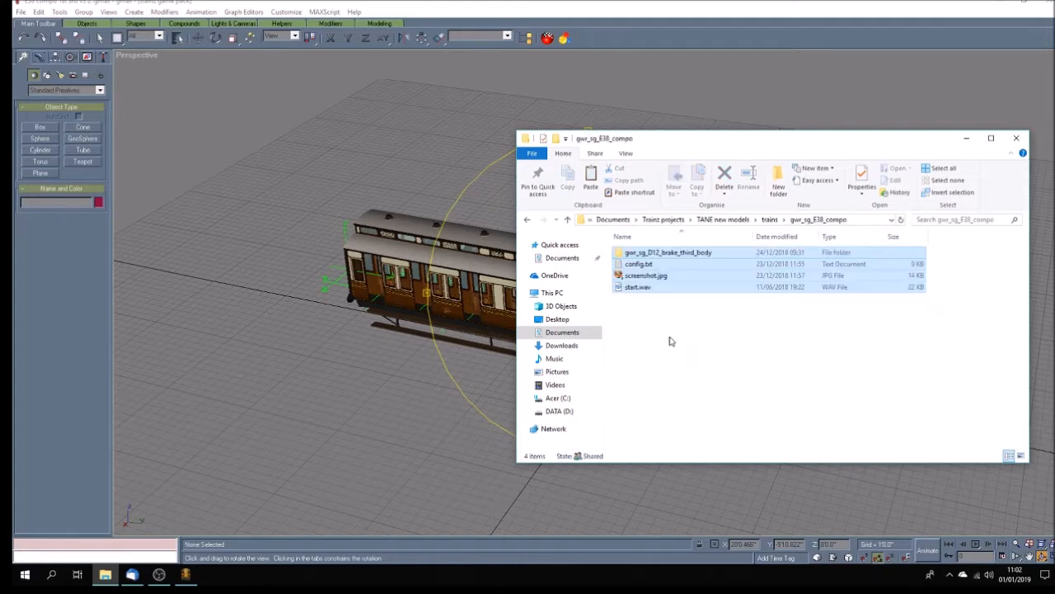
{"action": "left_click", "coordinate": [676, 345]}
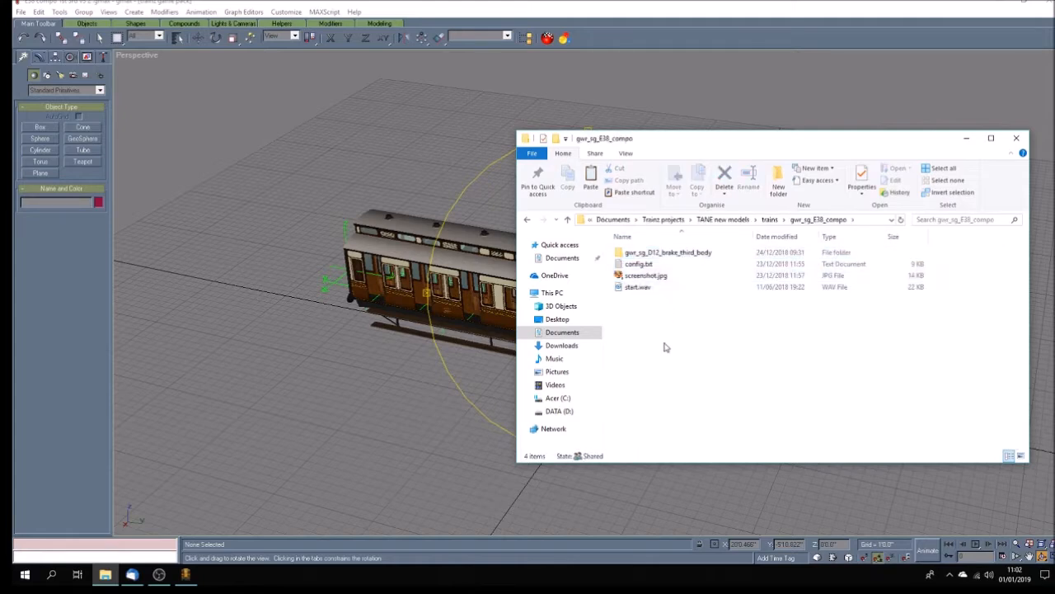
- Rename the copied body subfolder as gwr_sg_E38_compo_body
{"action": "left_click", "coordinate": [659, 253]}
{"action": "left_click", "coordinate": [652, 257]}
{"action": "left_click_drag", "start_coordinate": [648, 253], "coordinate": [690, 253]}
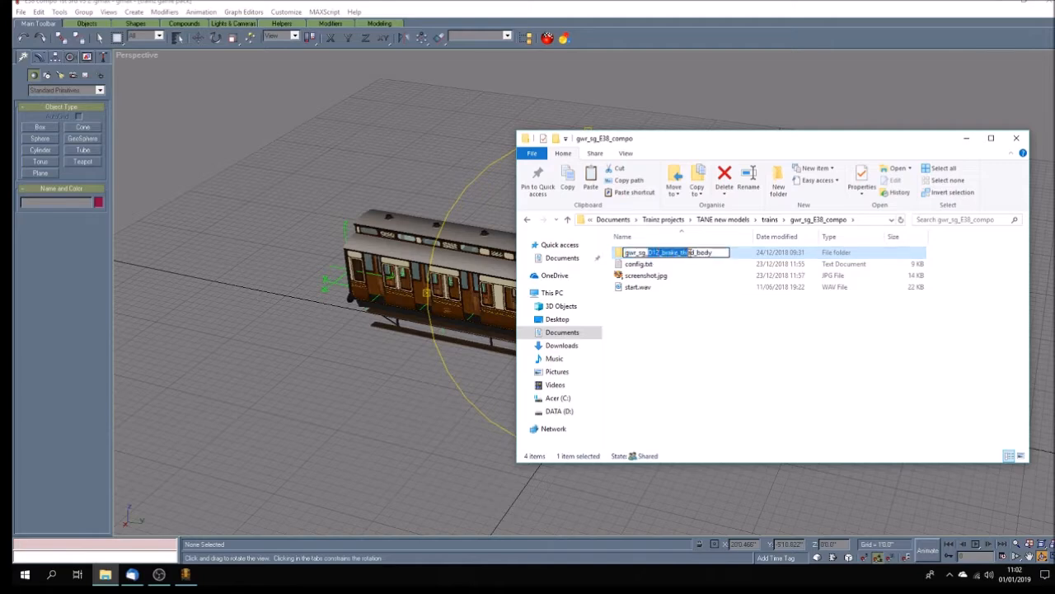
{"action": "type", "text": "E38"}
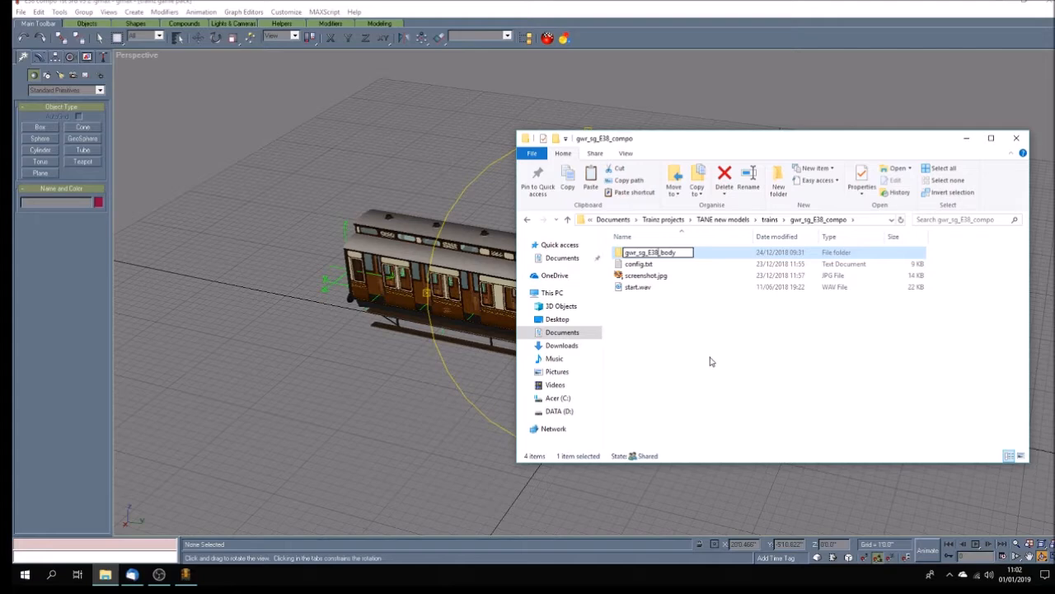
{"action": "type", "text": "_compo"}
{"action": "left_click", "coordinate": [706, 365]}
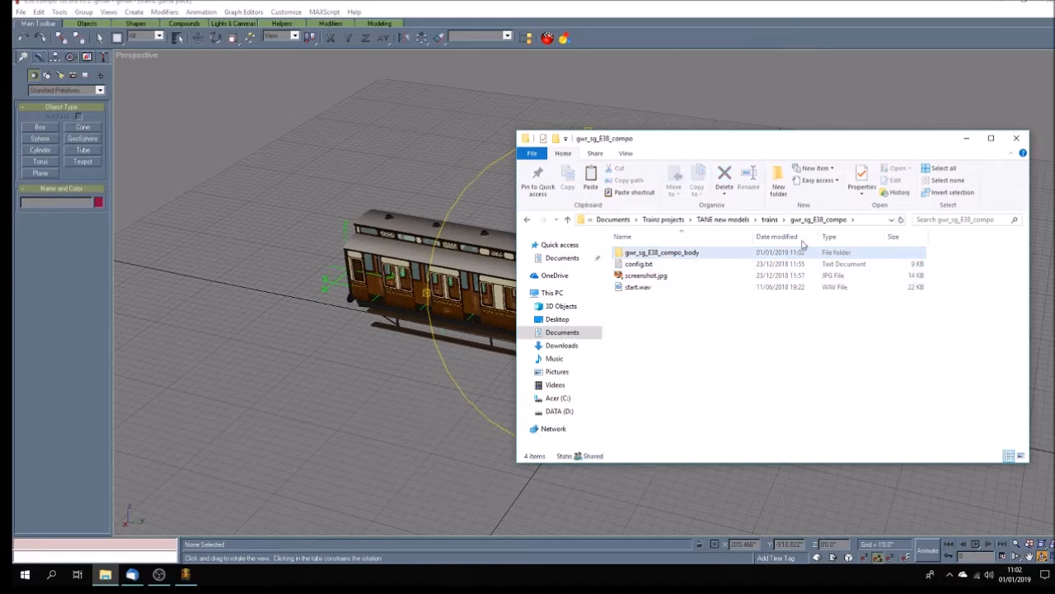
- Sort the contents of gwr_sg_E38_compo_body by type and delete Env_metal.bmp and glass.bmp
{"action": "left_click_drag", "start_coordinate": [777, 150], "coordinate": [728, 184]}
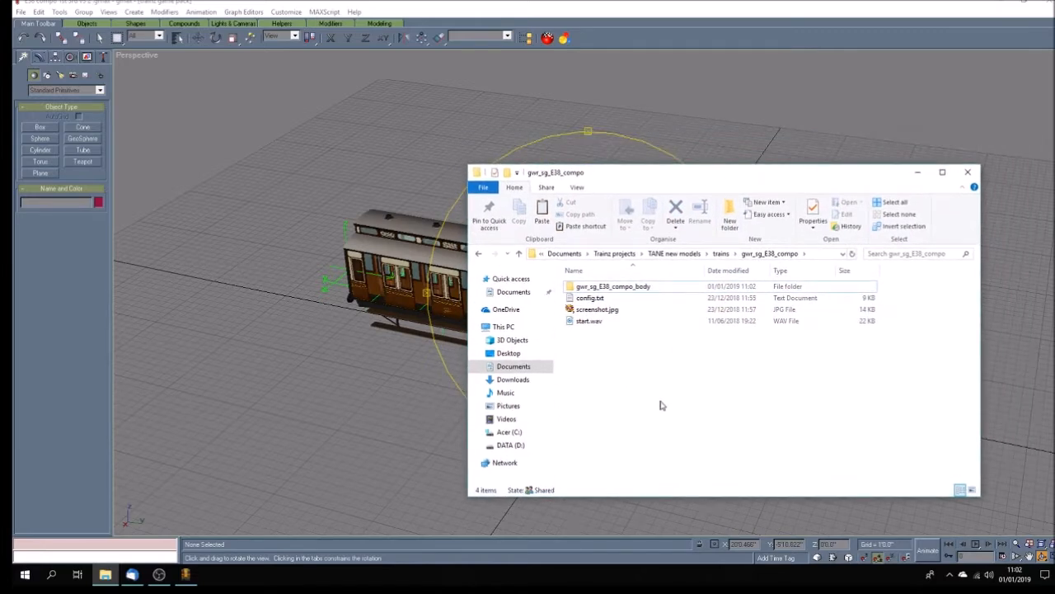
{"action": "double_click", "coordinate": [587, 286]}
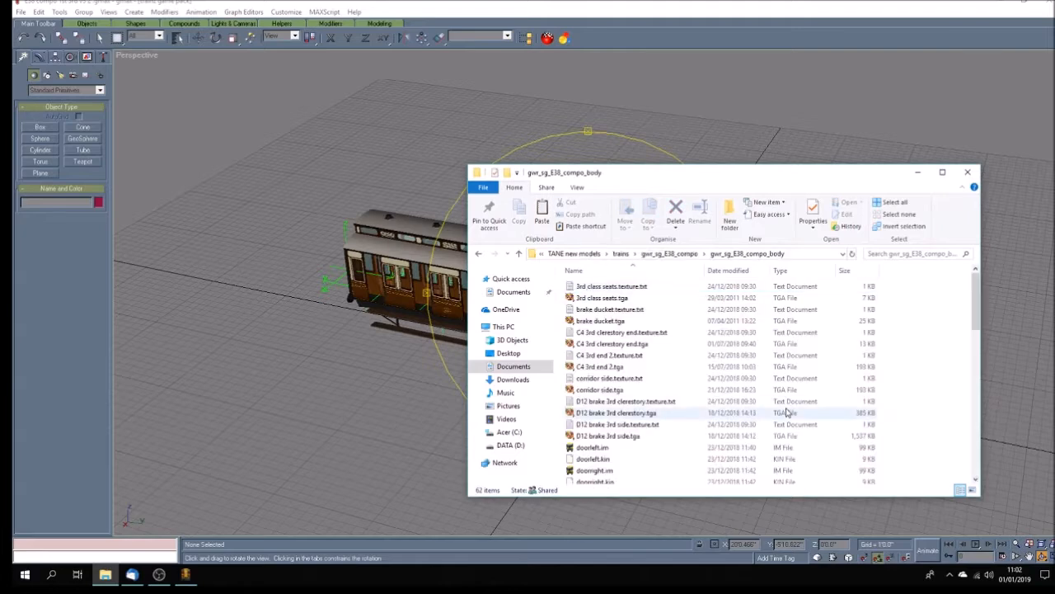
{"action": "left_click", "coordinate": [782, 270]}
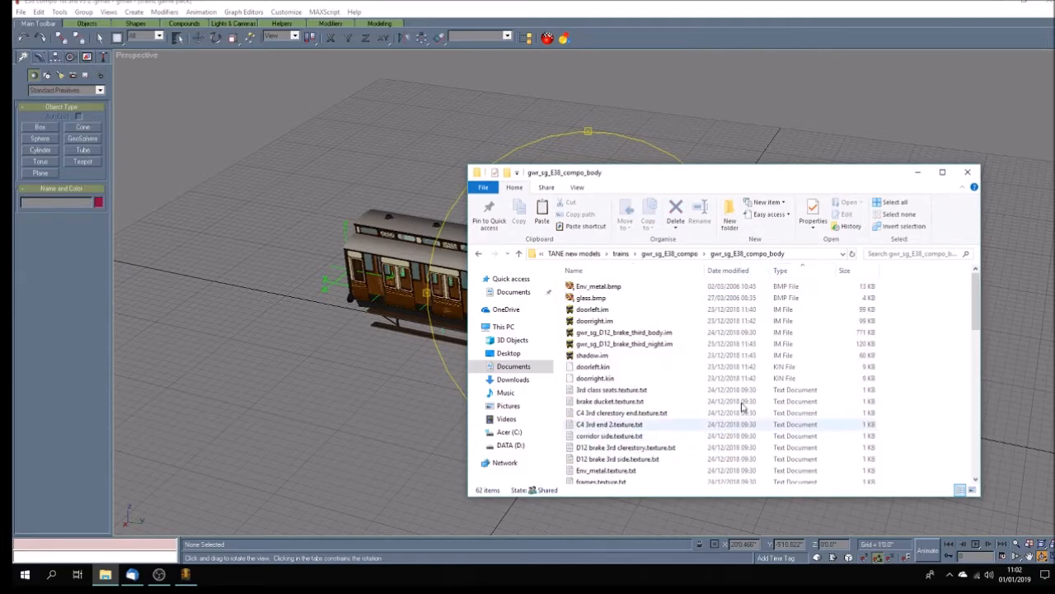
{"action": "left_click", "coordinate": [590, 298]}
{"action": "left_click", "coordinate": [599, 286], "text": "shift"}
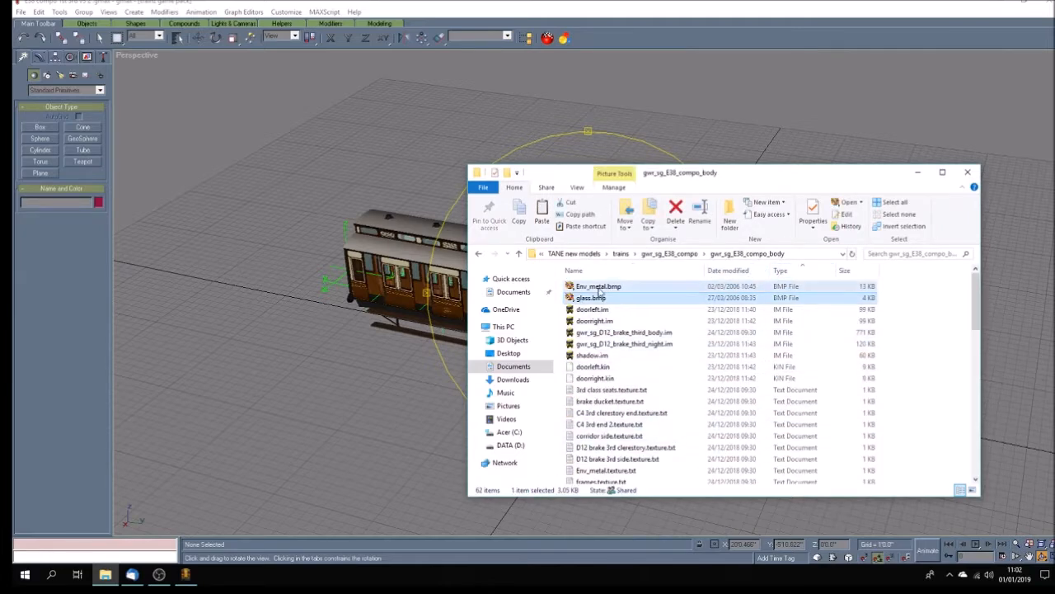
{"action": "key", "text": "Delete"}
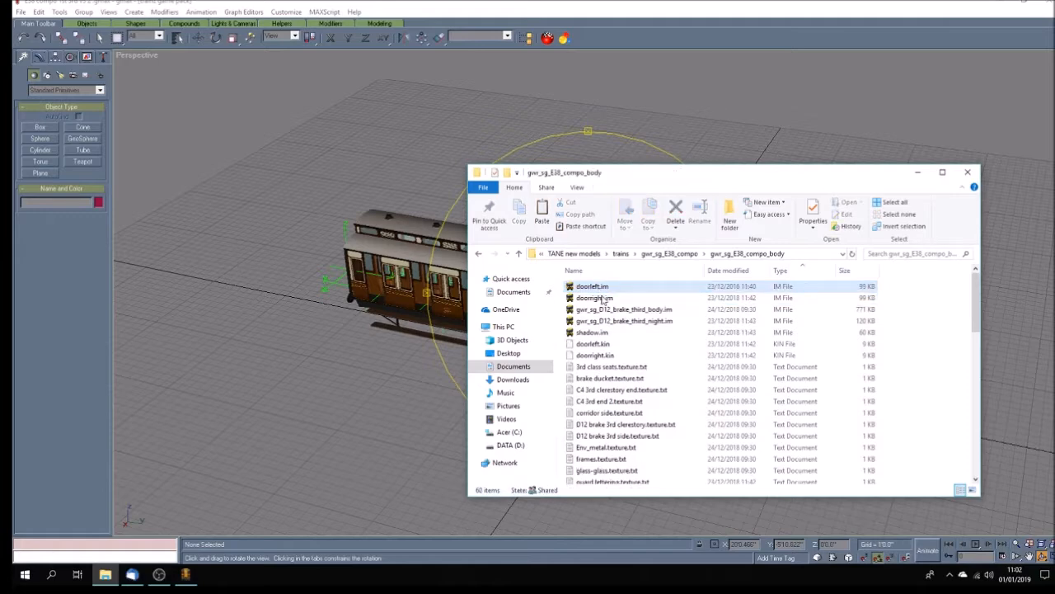
- Delete all texture text files and TGA images from the gwr_sg_E38_compo_body folder
{"action": "left_click", "coordinate": [597, 369]}
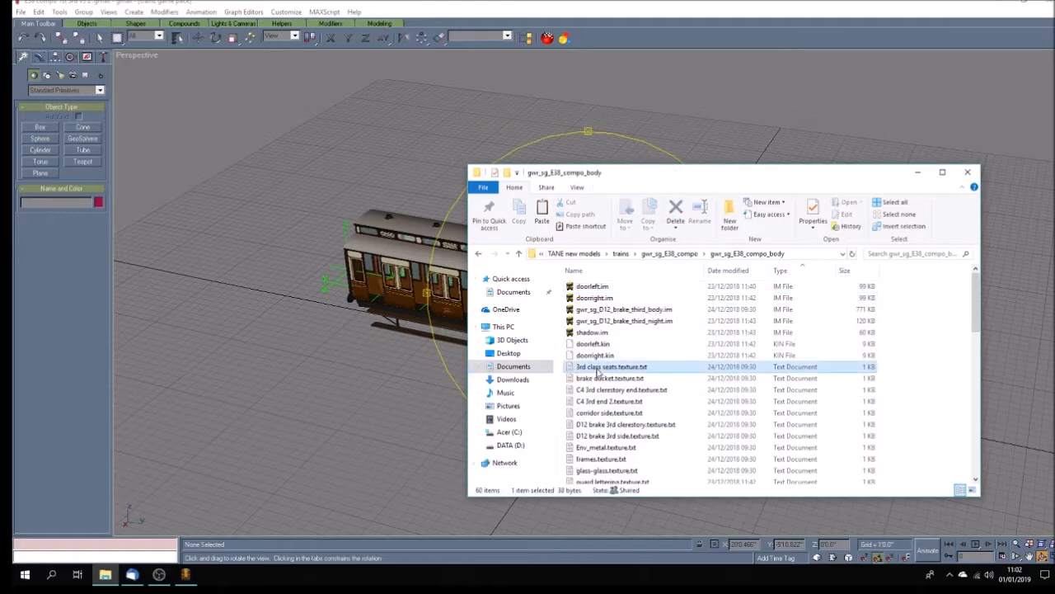
{"action": "scroll", "coordinate": [651, 437], "scroll_direction": "down", "scroll_amount": 12}
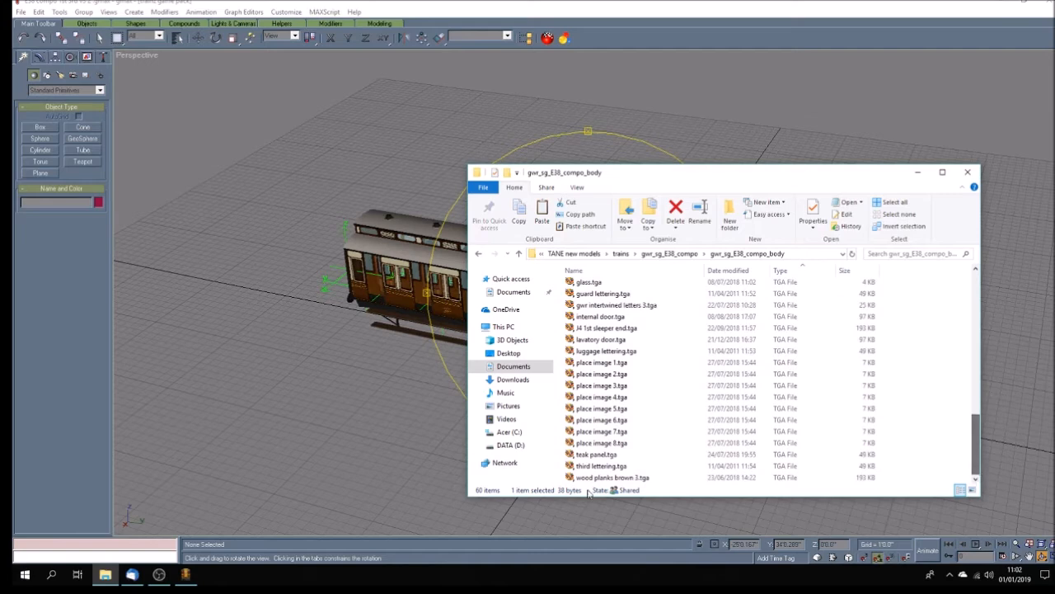
{"action": "left_click", "coordinate": [610, 478], "text": "shift"}
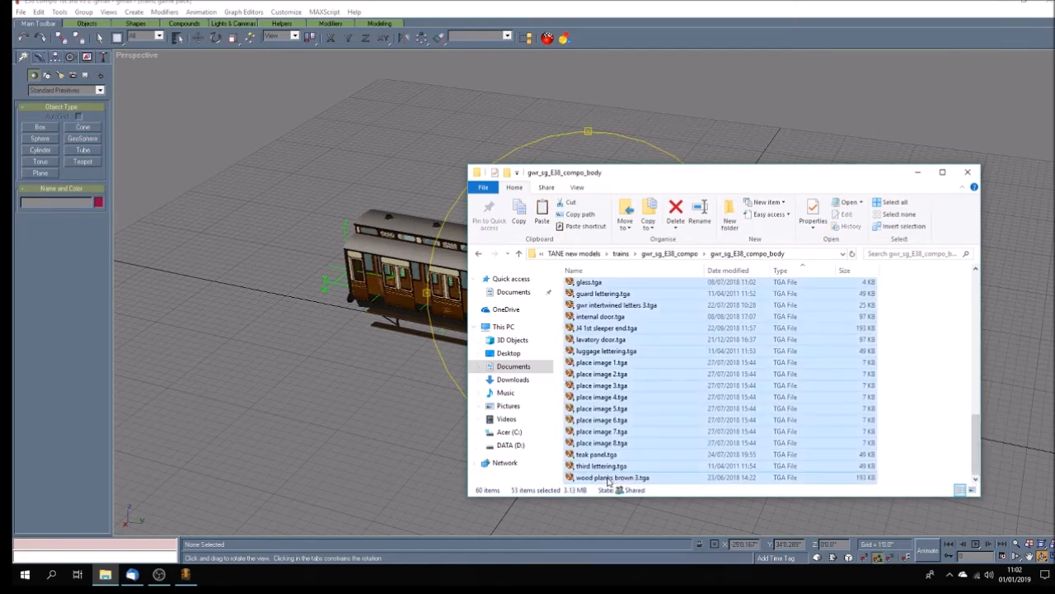
{"action": "key", "text": "Delete"}
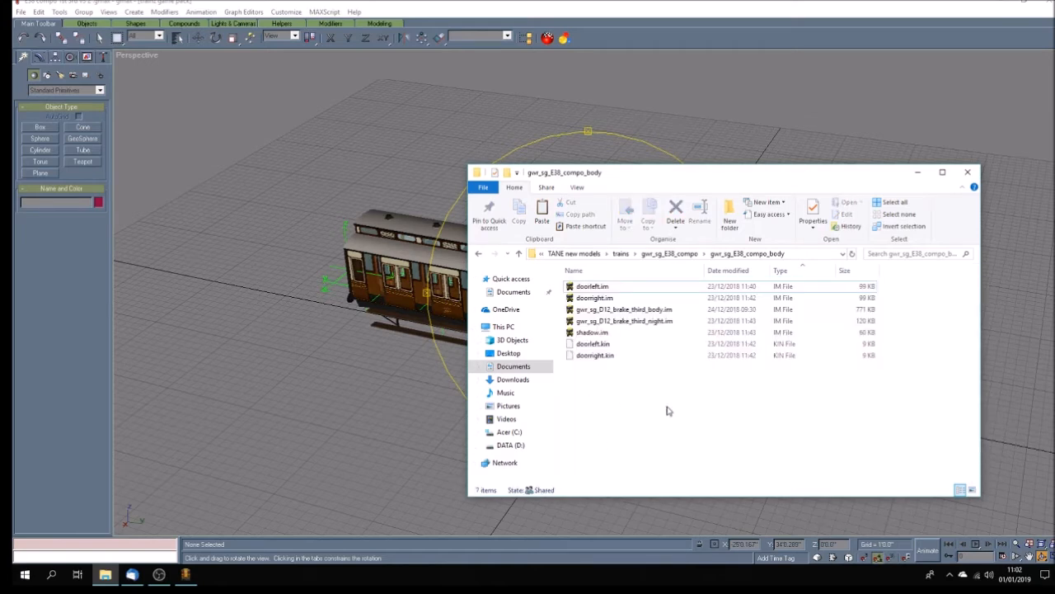
- Rename the body mesh file gwr_sg_D12_brake_third_body.im as gwr_sg_E38_compo_body.im
{"action": "left_click", "coordinate": [601, 313]}
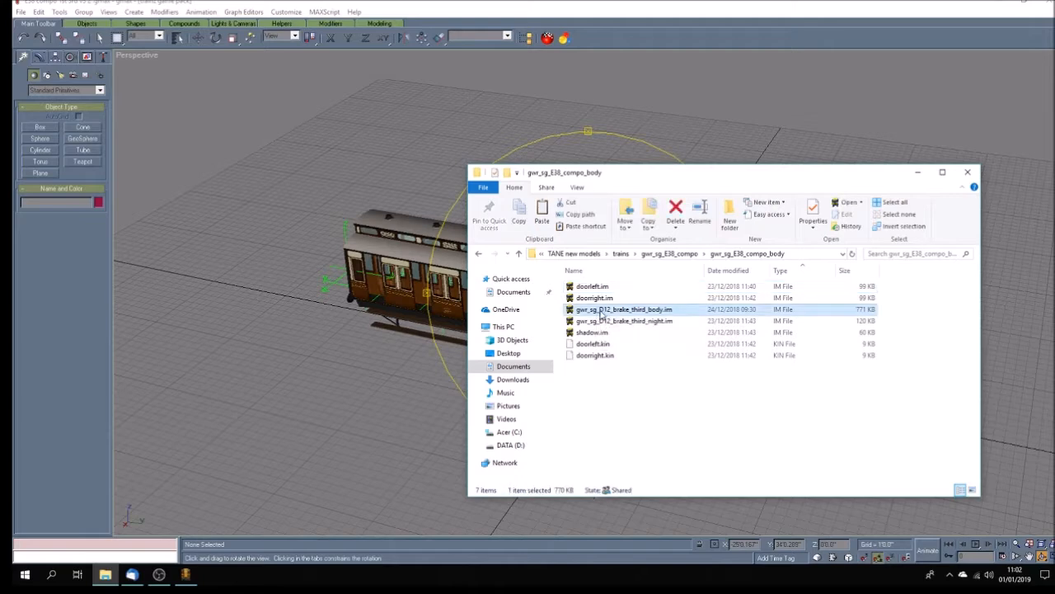
{"action": "left_click", "coordinate": [602, 312]}
{"action": "left_click_drag", "start_coordinate": [601, 309], "coordinate": [638, 310]}
{"action": "type", "text": "E38_compo_body.im"}
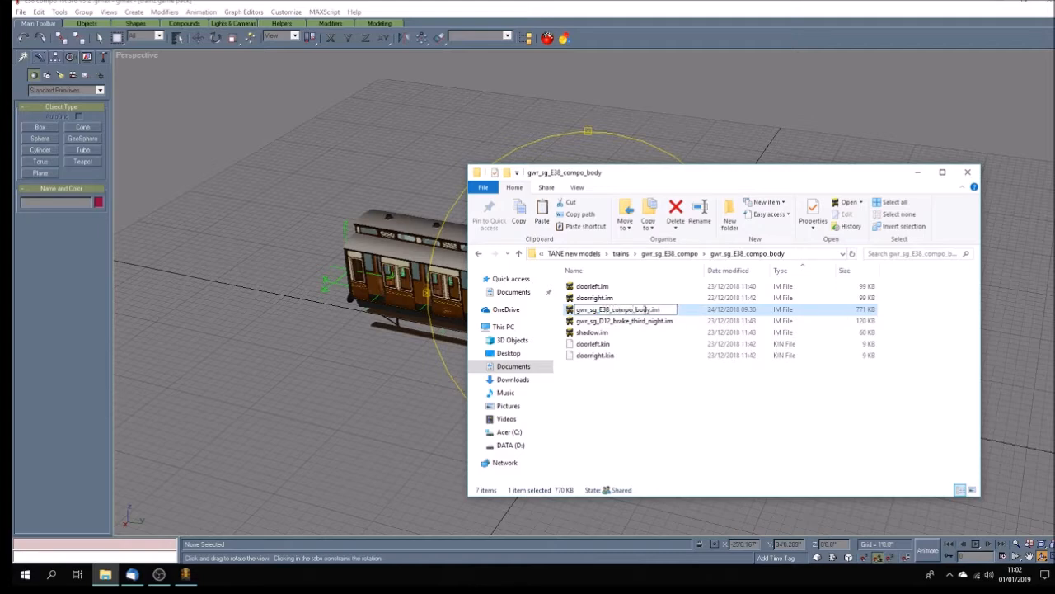
{"action": "key", "text": "Return"}
- Rename the night mesh file as gwr_sg_E38_compo_night.im, copying the "E38_compo" part of the name
{"action": "left_click", "coordinate": [632, 310]}
{"action": "left_click", "coordinate": [632, 311]}
{"action": "left_click_drag", "start_coordinate": [604, 310], "coordinate": [644, 310]}
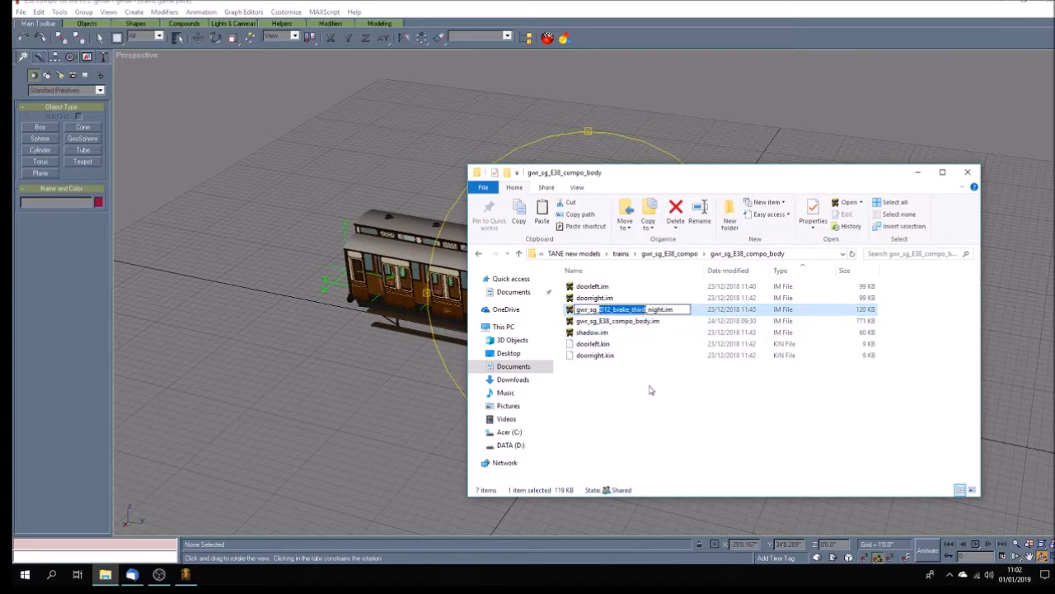
{"action": "type", "text": "E38"}
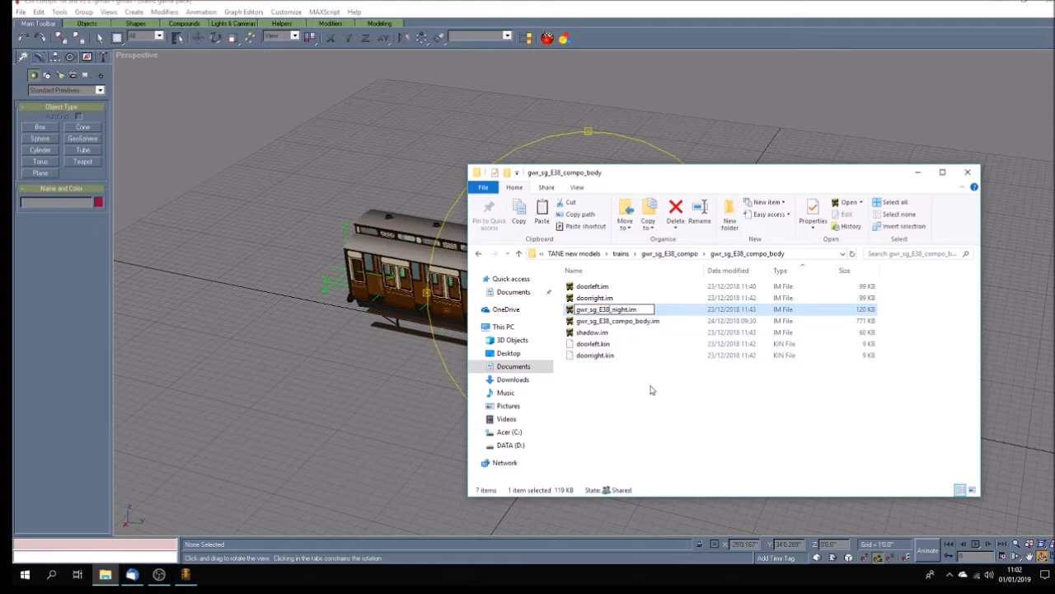
{"action": "type", "text": "_compo"}
{"action": "left_click_drag", "start_coordinate": [600, 309], "coordinate": [632, 309]}
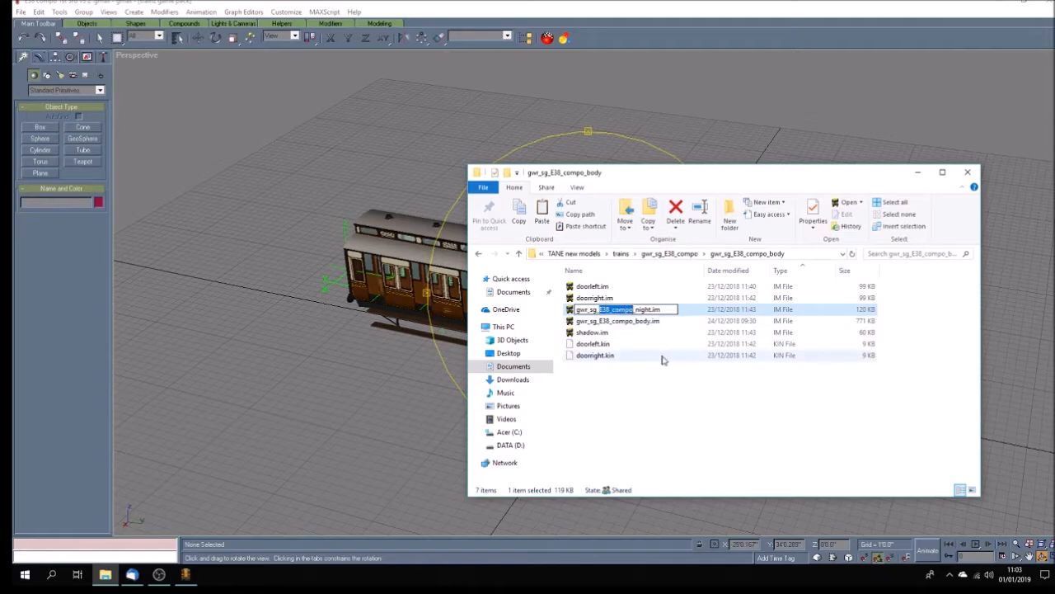
{"action": "left_click", "coordinate": [624, 408]}
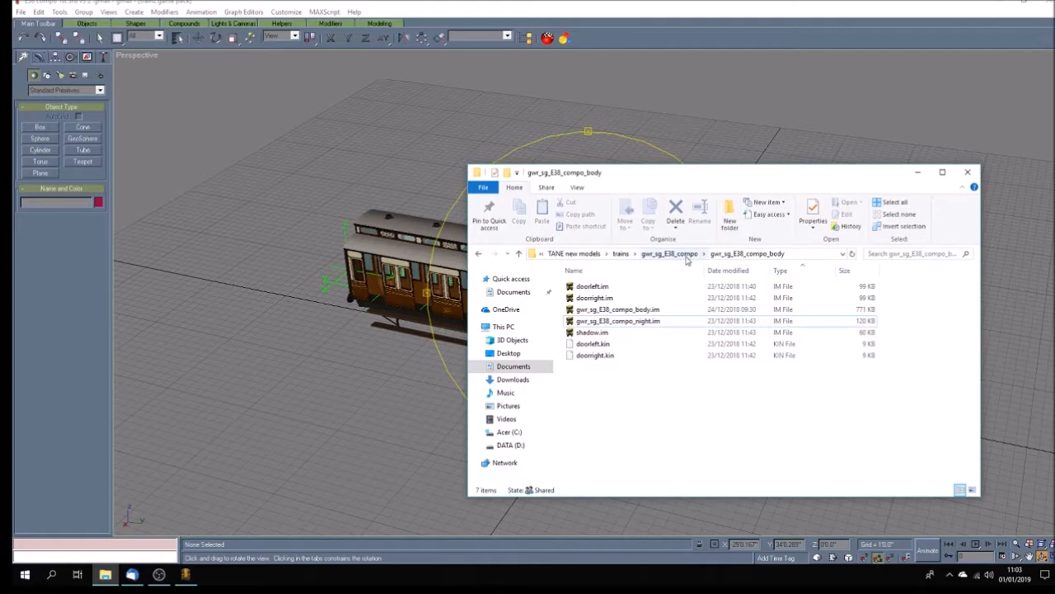
- Open config.txt from the gwr_sg_E38_compo folder and change its username entry to "SF GWR SG E38Compo"
{"action": "left_click", "coordinate": [669, 254]}
{"action": "double_click", "coordinate": [587, 297]}
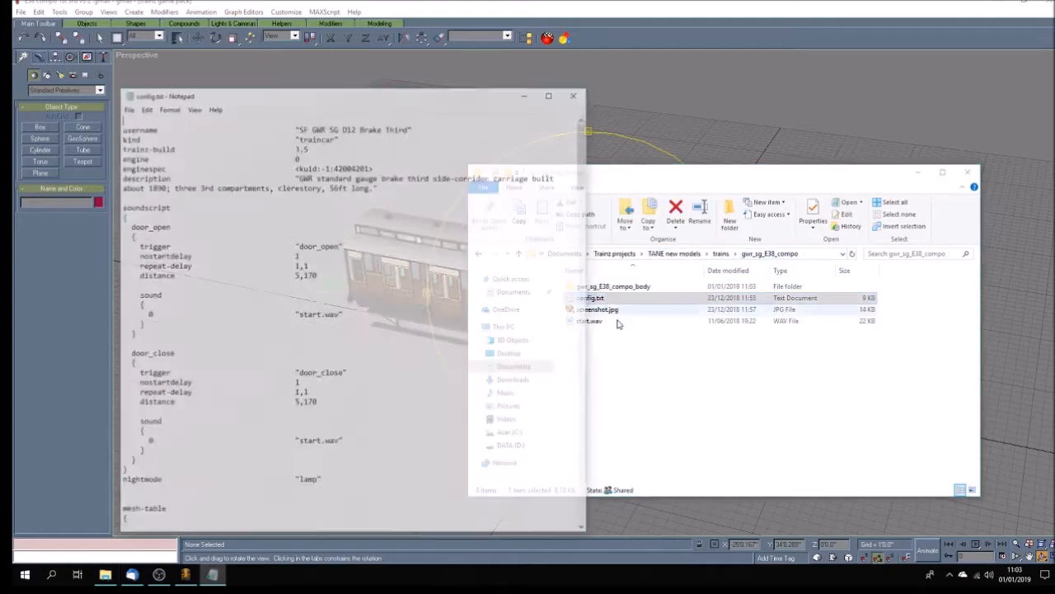
{"action": "left_click_drag", "start_coordinate": [313, 98], "coordinate": [527, 87]}
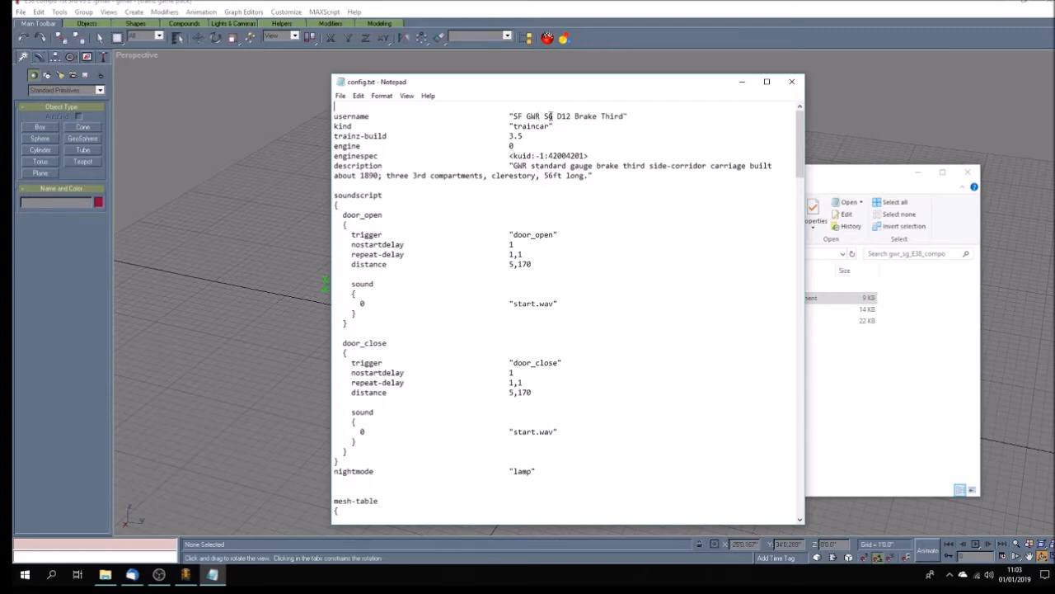
{"action": "left_click_drag", "start_coordinate": [558, 116], "coordinate": [621, 117]}
{"action": "type", "text": "E"}
{"action": "key", "text": "Delete"}
- Replace "brake" with "compo first" in the description entry of config.txt
{"action": "left_click_drag", "start_coordinate": [595, 166], "coordinate": [620, 166]}
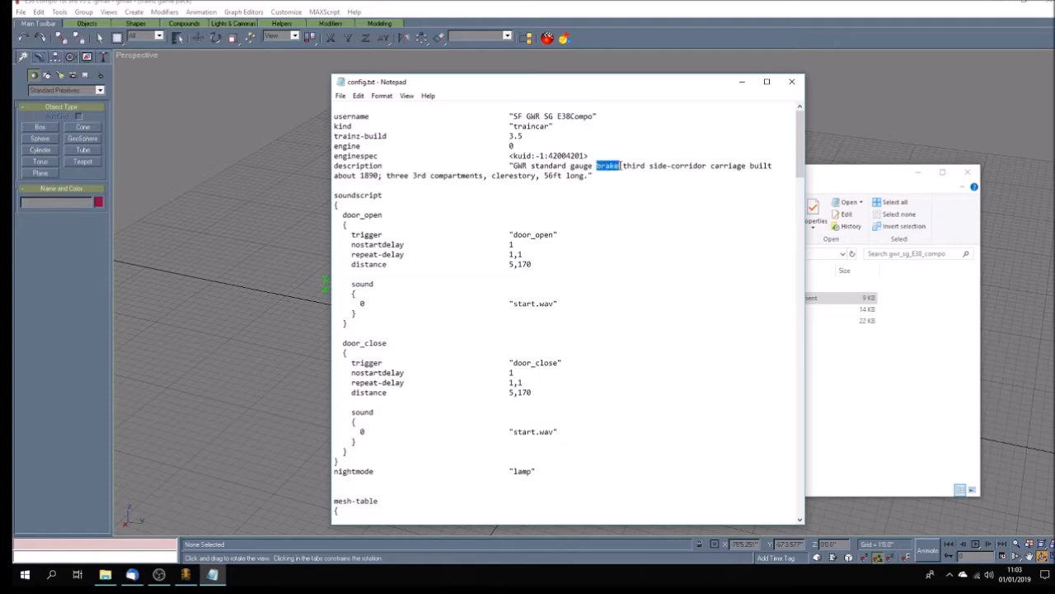
{"action": "type", "text": "compo "}
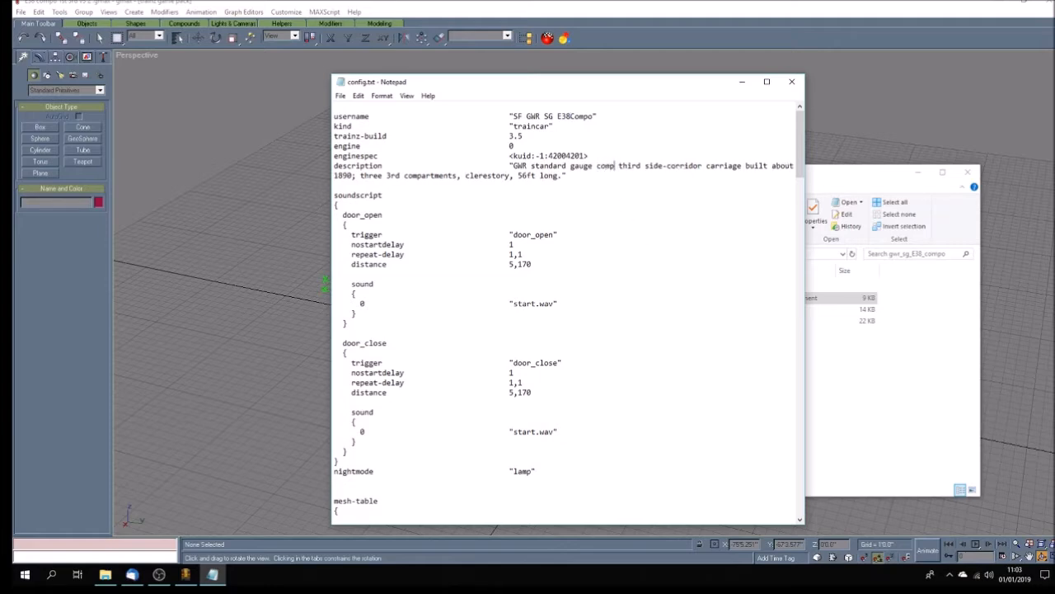
{"action": "type", "text": "first"}
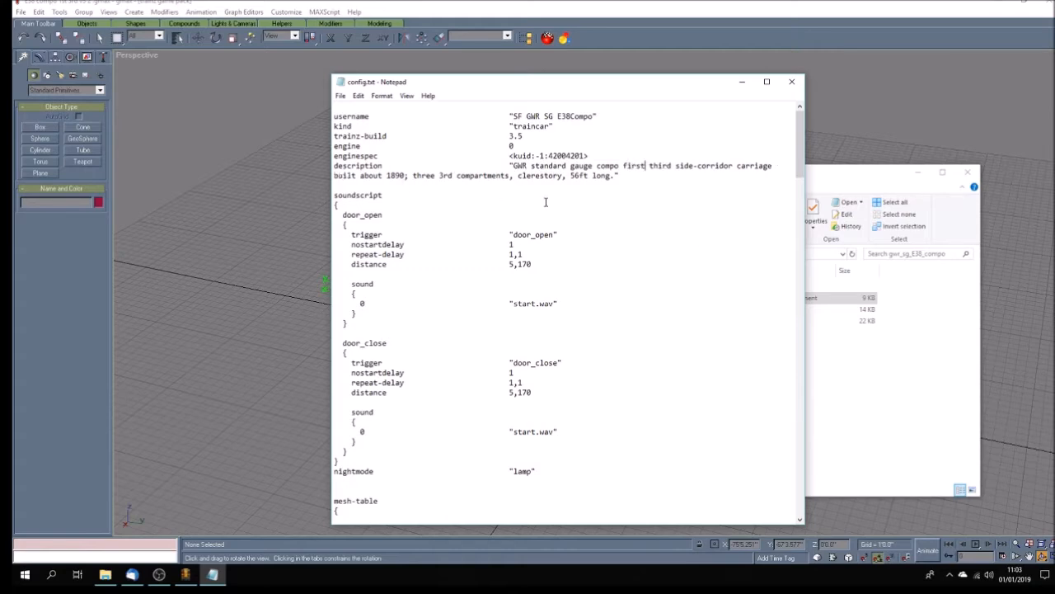
- Insert "two 1st compartments and smoking saloon," before "clerestory" in the description entry of config.txt
{"action": "left_click", "coordinate": [518, 177]}
{"action": "type", "text": "2"}
{"action": "key", "text": "BackSpace"}
{"action": "key", "text": "BackSpace"}
{"action": "type", "text": "two 1st"}
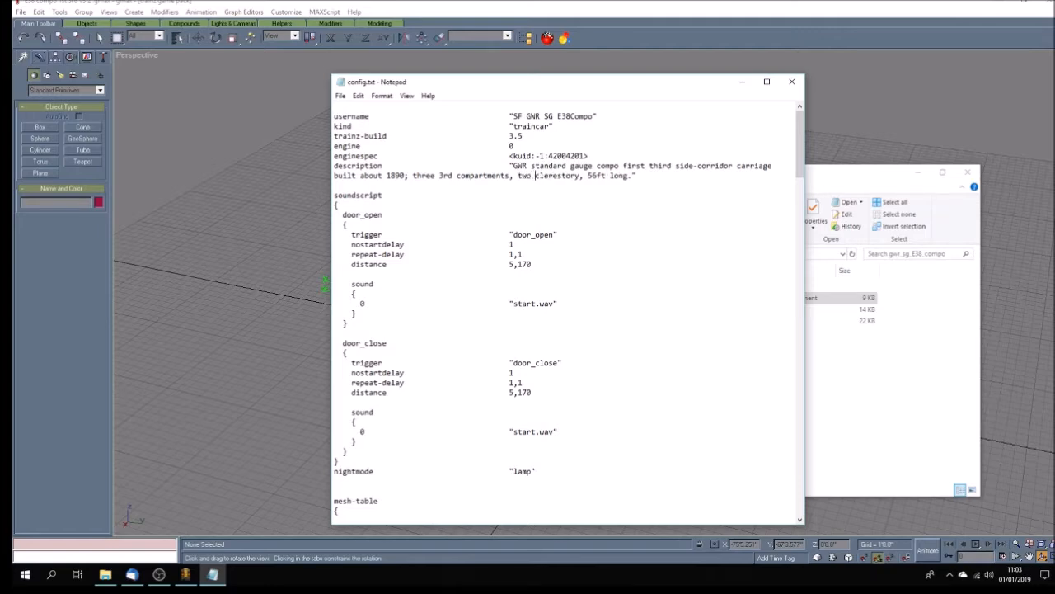
{"action": "type", "text": " compartments"}
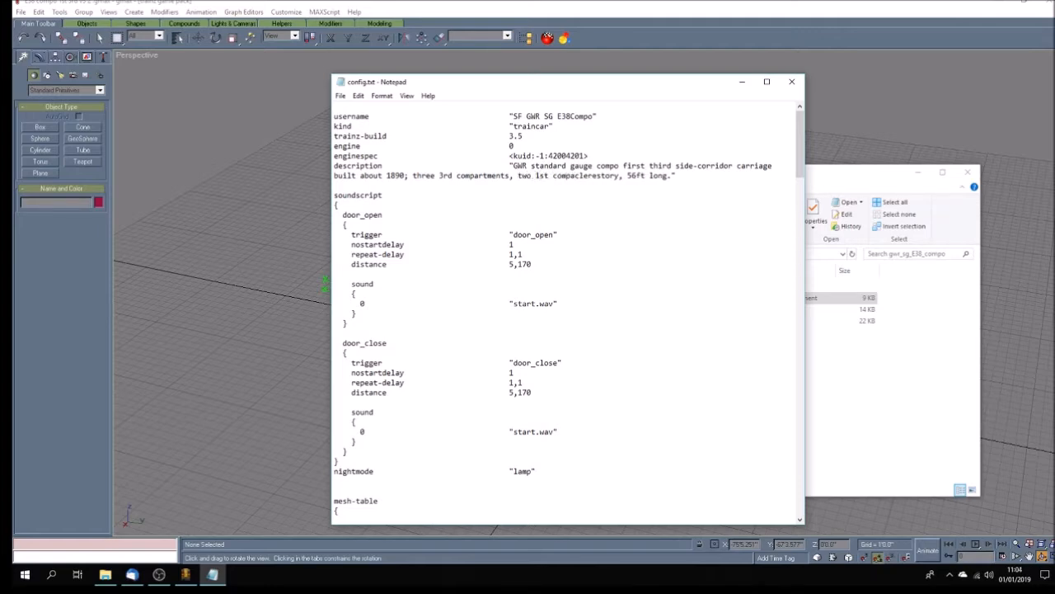
{"action": "type", "text": " and smo"}
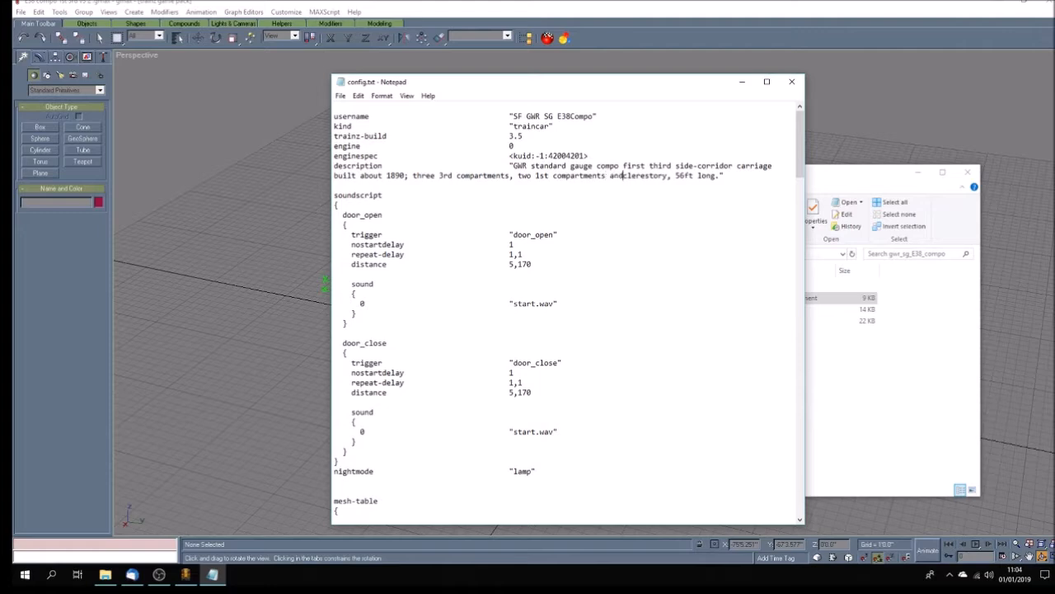
{"action": "type", "text": "g a"}
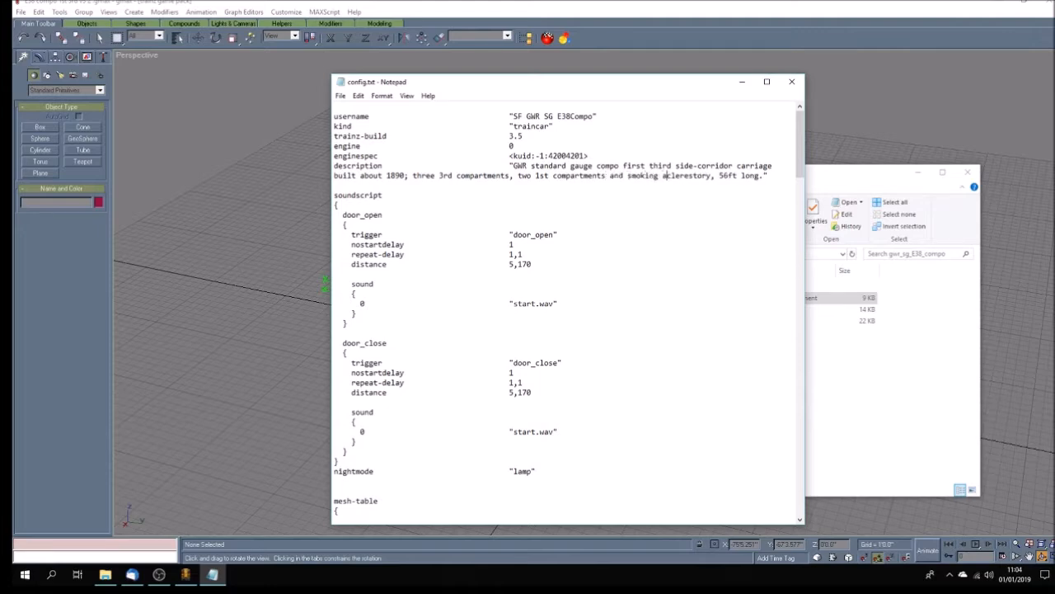
{"action": "key", "text": "BackSpace"}
{"action": "type", "text": "saloon"}
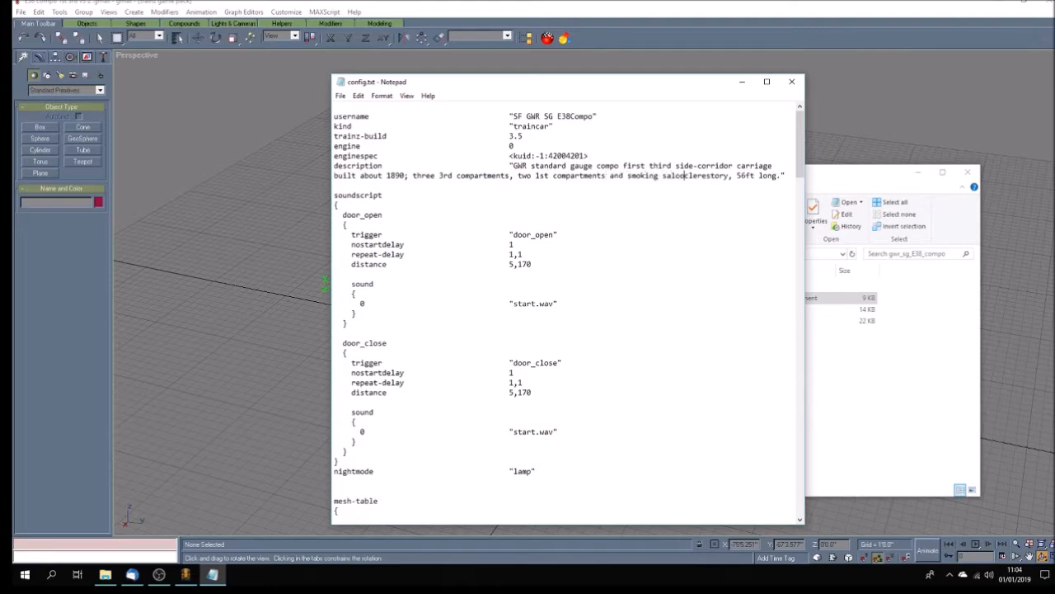
{"action": "type", "text": ","}
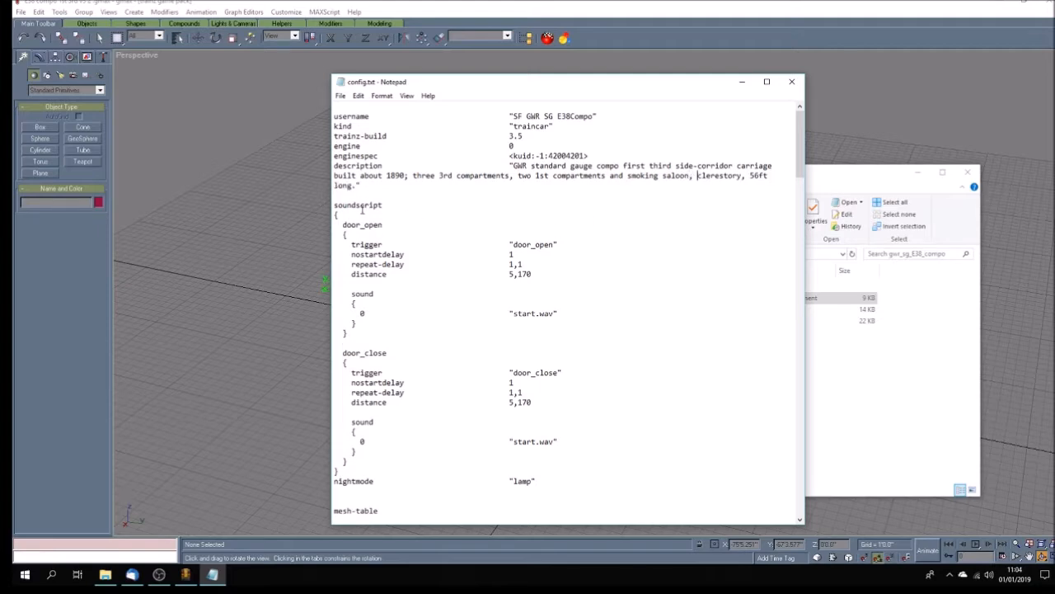
- Replace both "D12_brake_third" parts with "E38_compo" in the default mesh path of the mesh-table
{"action": "scroll", "coordinate": [367, 244], "scroll_direction": "down", "scroll_amount": 10}
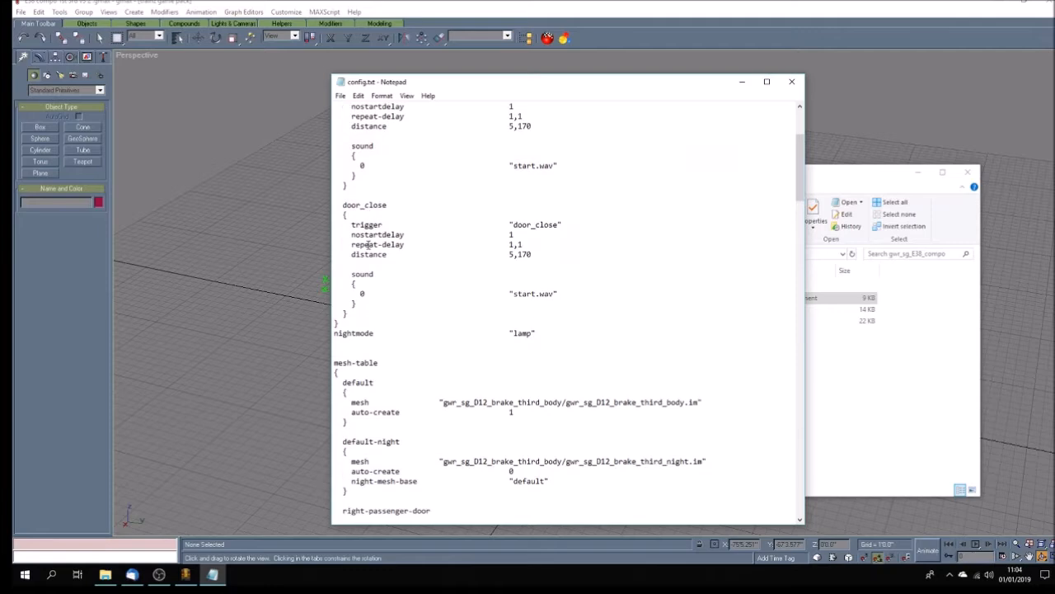
{"action": "left_click_drag", "start_coordinate": [474, 257], "coordinate": [541, 255]}
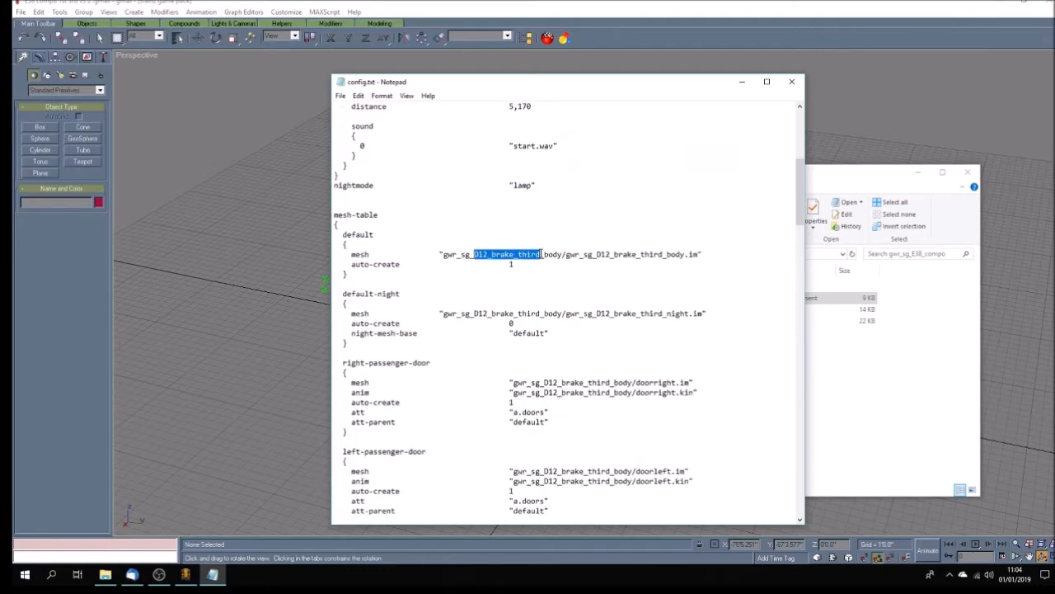
{"action": "type", "text": "E38_compo"}
{"action": "left_click_drag", "start_coordinate": [570, 254], "coordinate": [639, 256]}
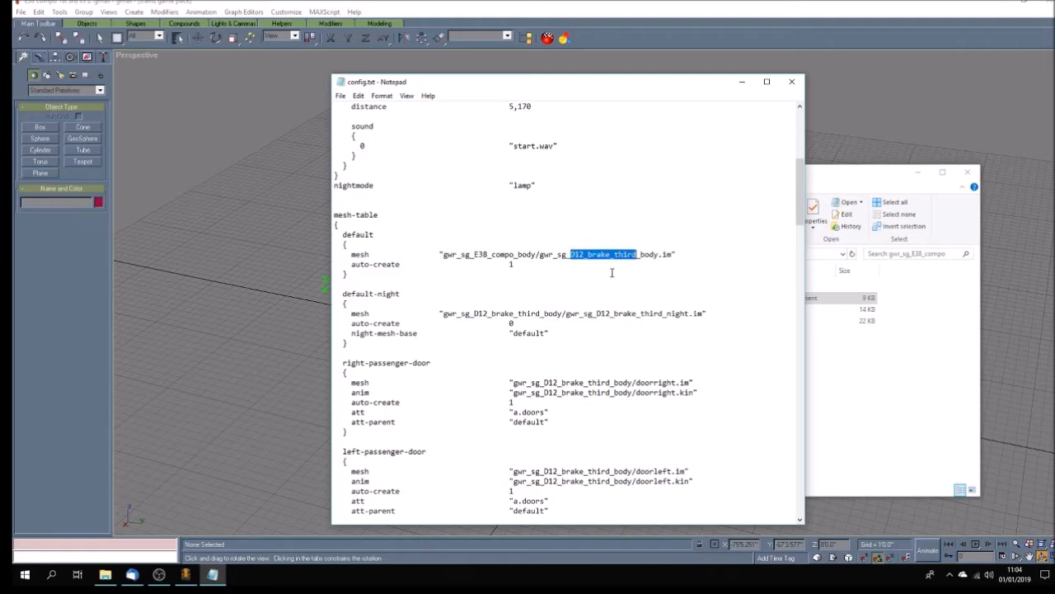
{"action": "type", "text": "E38_compo"}
- Replace both "D12_brake_third" parts with "E38_compo" in the default-night mesh path
{"action": "left_click_drag", "start_coordinate": [474, 314], "coordinate": [540, 314]}
{"action": "type", "text": "E38_compo"}
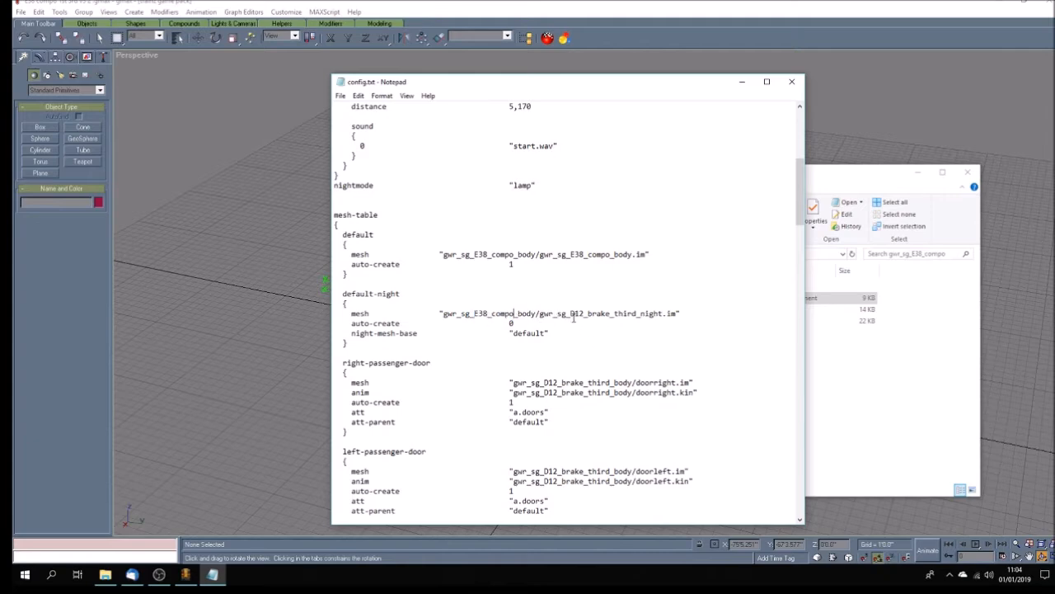
{"action": "left_click_drag", "start_coordinate": [570, 313], "coordinate": [638, 313]}
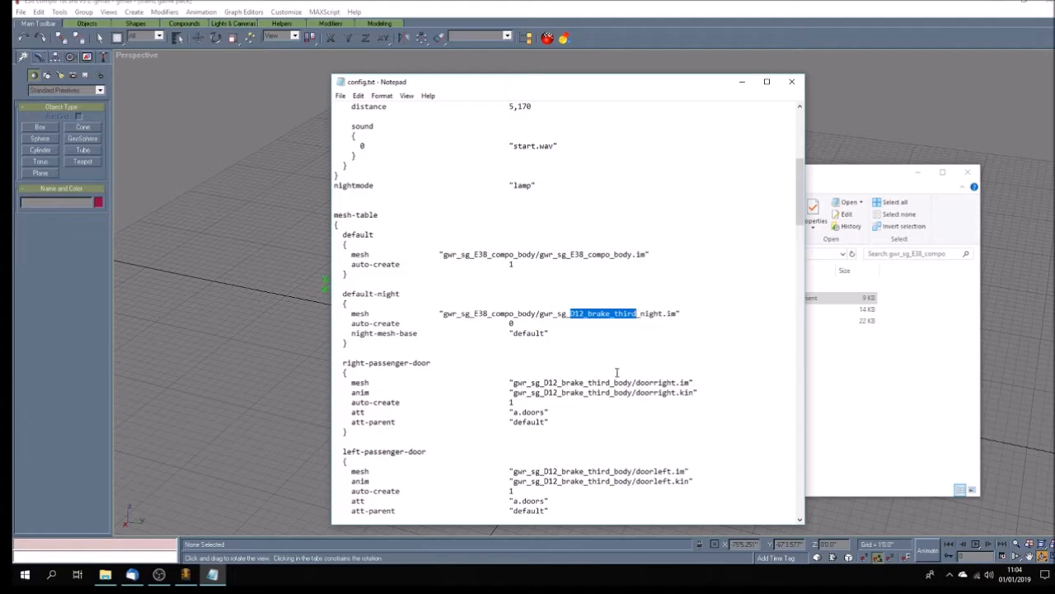
{"action": "type", "text": "E38_compo"}
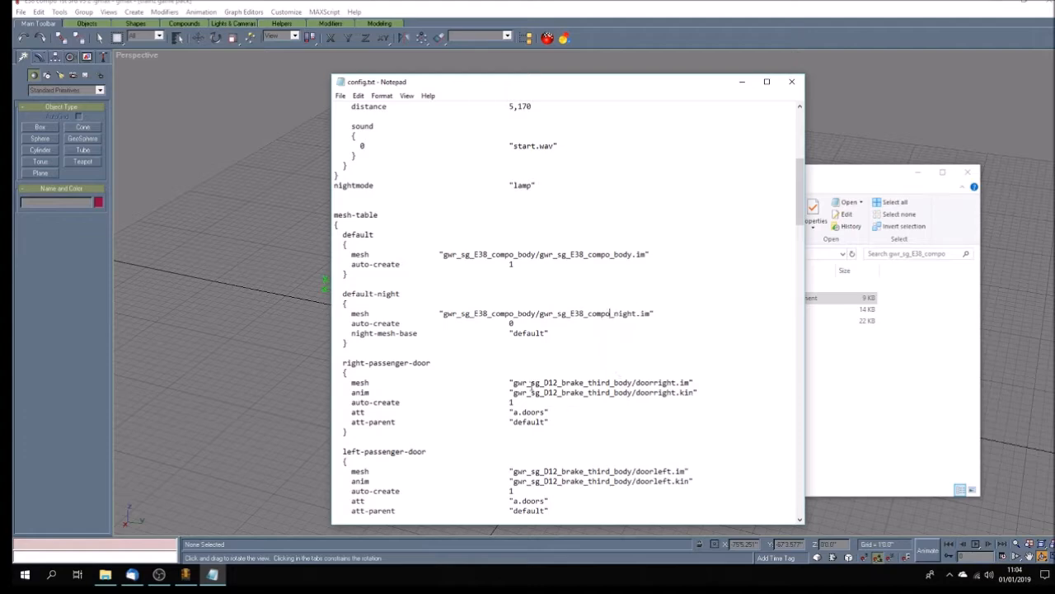
- Replace "D12_brake_third" with "E38_compo" in the mesh and anim paths of right-passenger-door
{"action": "left_click", "coordinate": [532, 383]}
{"action": "left_click_drag", "start_coordinate": [545, 384], "coordinate": [611, 383]}
{"action": "type", "text": "E38_compo"}
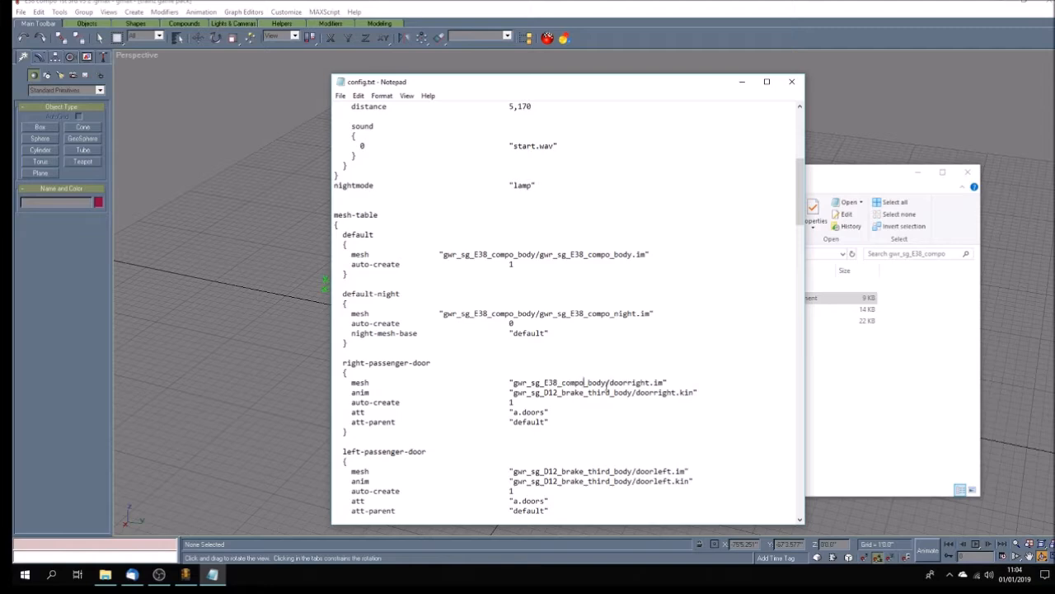
{"action": "left_click_drag", "start_coordinate": [544, 392], "coordinate": [611, 393]}
{"action": "type", "text": "E38_compo"}
- Replace "D12_brake_third" with "E38_compo" in the mesh and anim paths of left-passenger-door
{"action": "scroll", "coordinate": [604, 405], "scroll_direction": "down", "scroll_amount": 3}
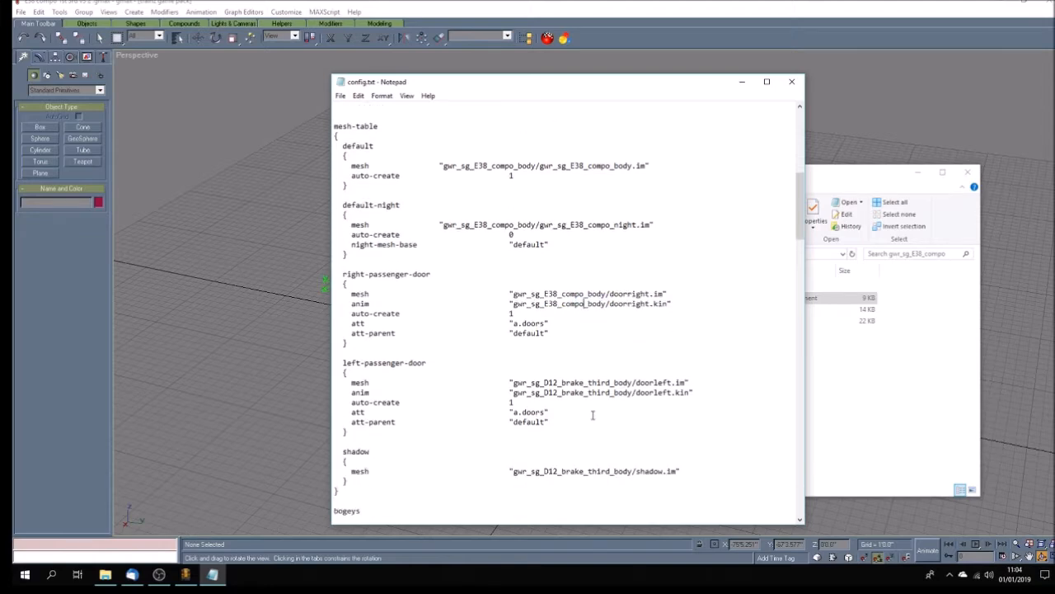
{"action": "left_click_drag", "start_coordinate": [544, 384], "coordinate": [611, 393]}
{"action": "type", "text": "E38_compo"}
{"action": "left_click_drag", "start_coordinate": [544, 392], "coordinate": [611, 394]}
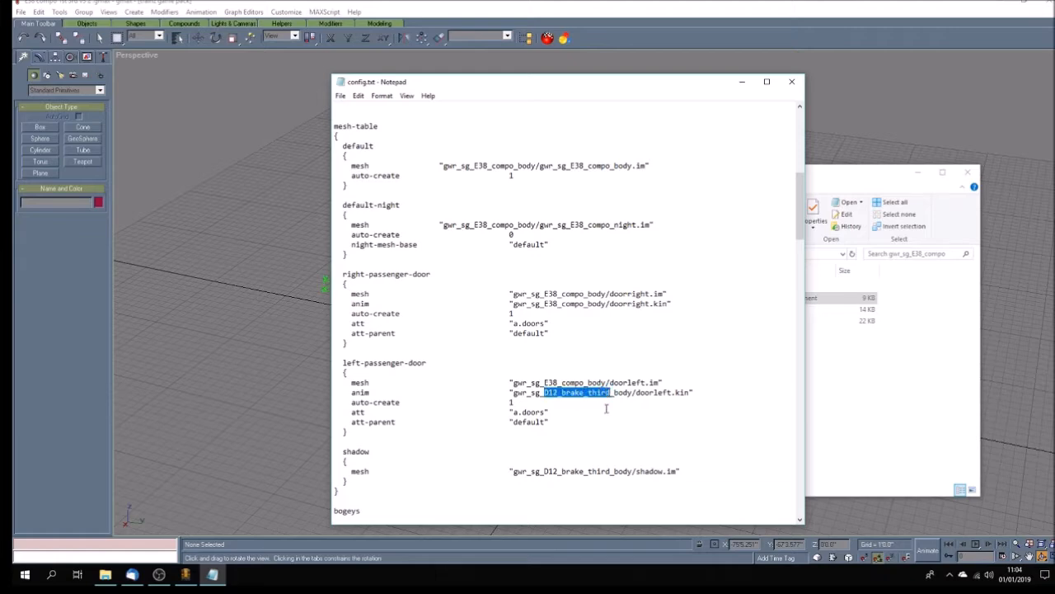
{"action": "type", "text": "E38_compo"}
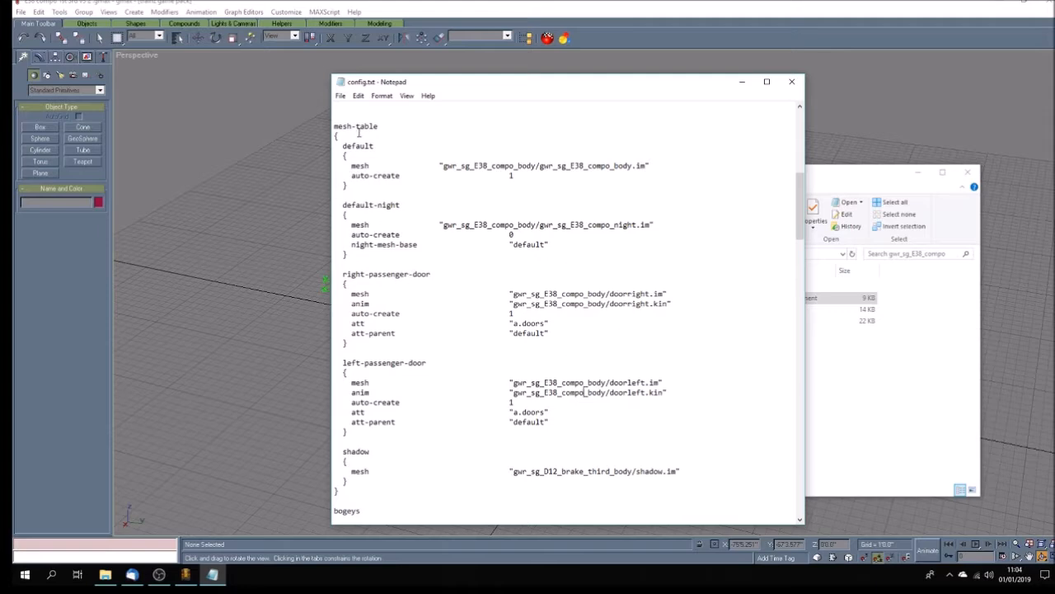
- Replace "D12_brake_third" with "E38_compo" in the shadow mesh path
{"action": "scroll", "coordinate": [531, 417], "scroll_direction": "down", "scroll_amount": 3}
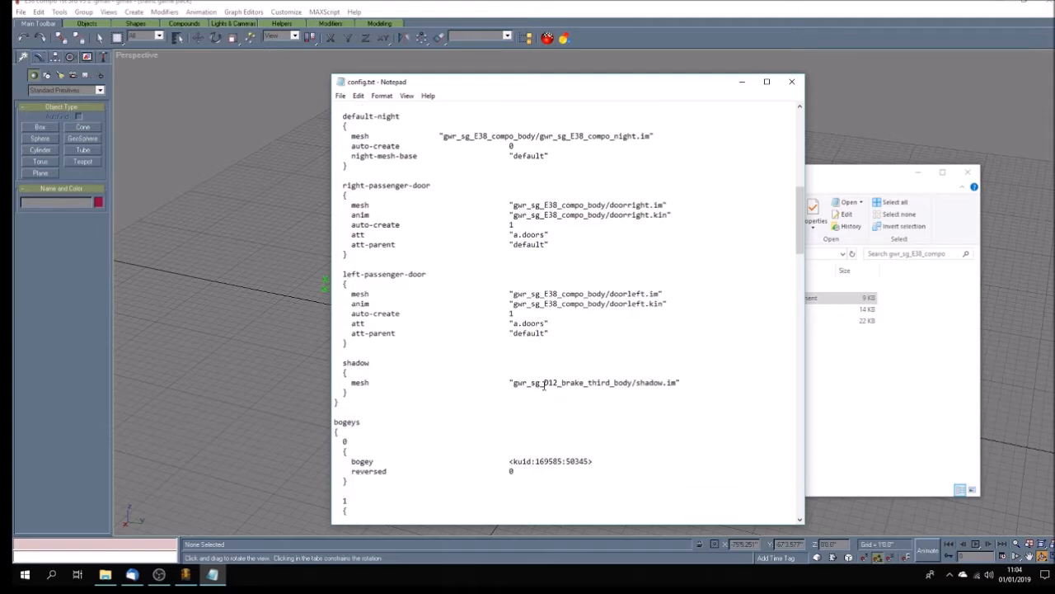
{"action": "left_click_drag", "start_coordinate": [544, 383], "coordinate": [610, 384]}
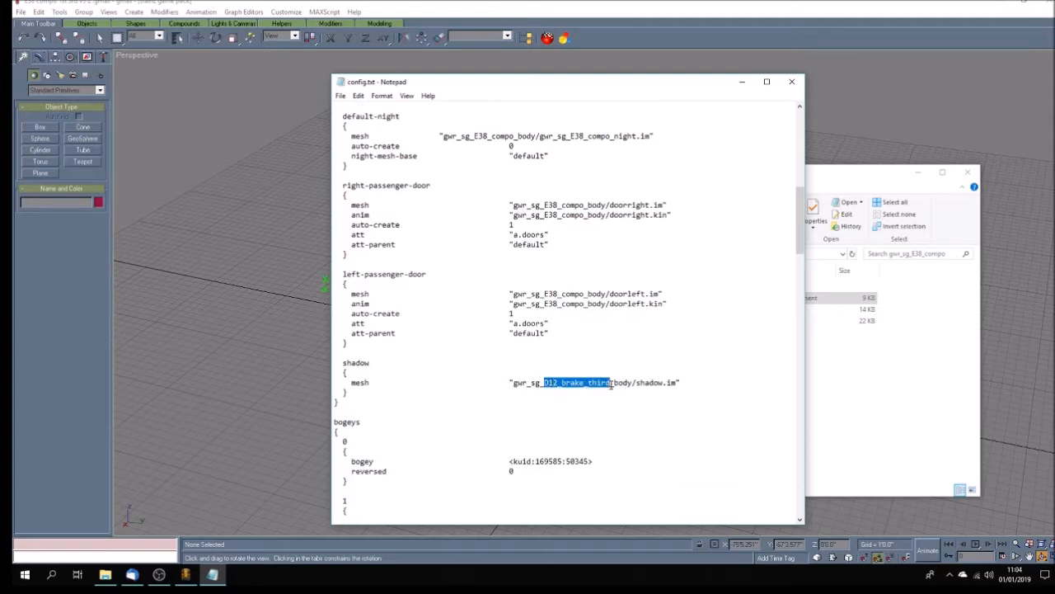
{"action": "type", "text": "E38_compo"}
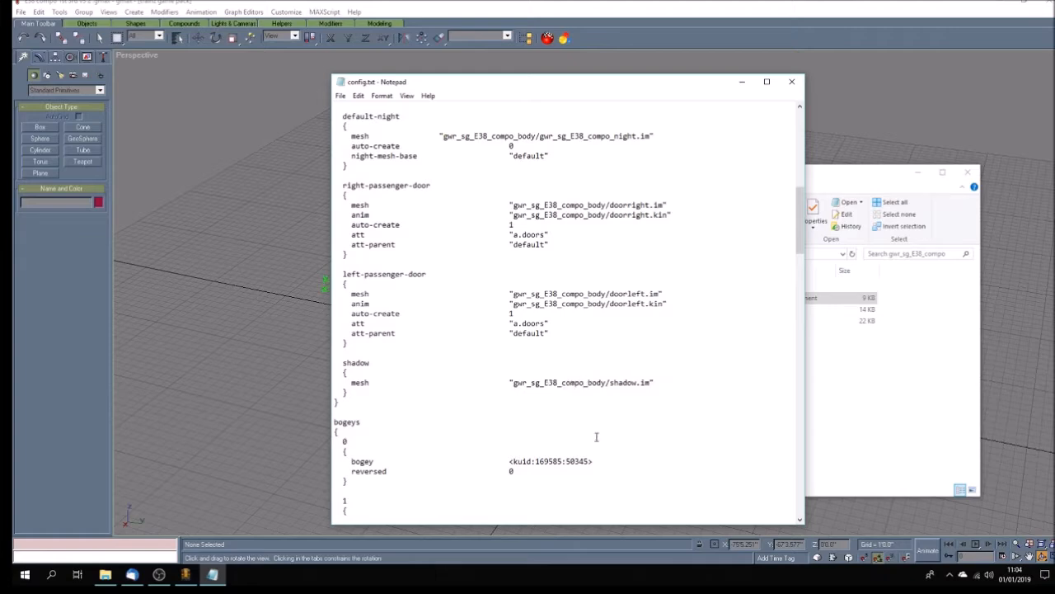
- Set the size of the passengers queue to 45
{"action": "scroll", "coordinate": [567, 412], "scroll_direction": "down", "scroll_amount": 4}
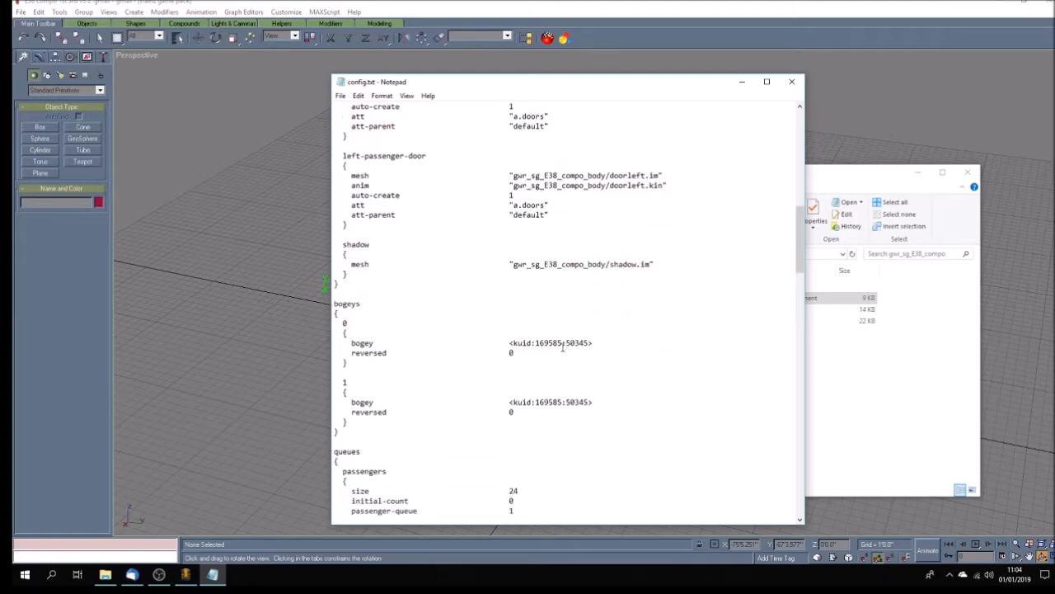
{"action": "scroll", "coordinate": [566, 350], "scroll_direction": "down", "scroll_amount": 6}
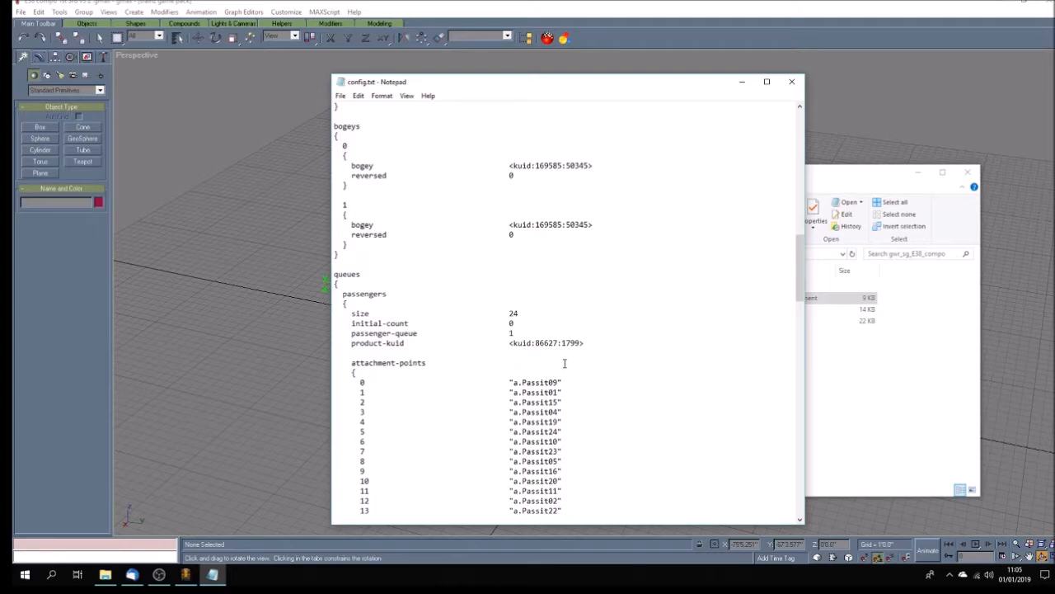
{"action": "double_click", "coordinate": [513, 313]}
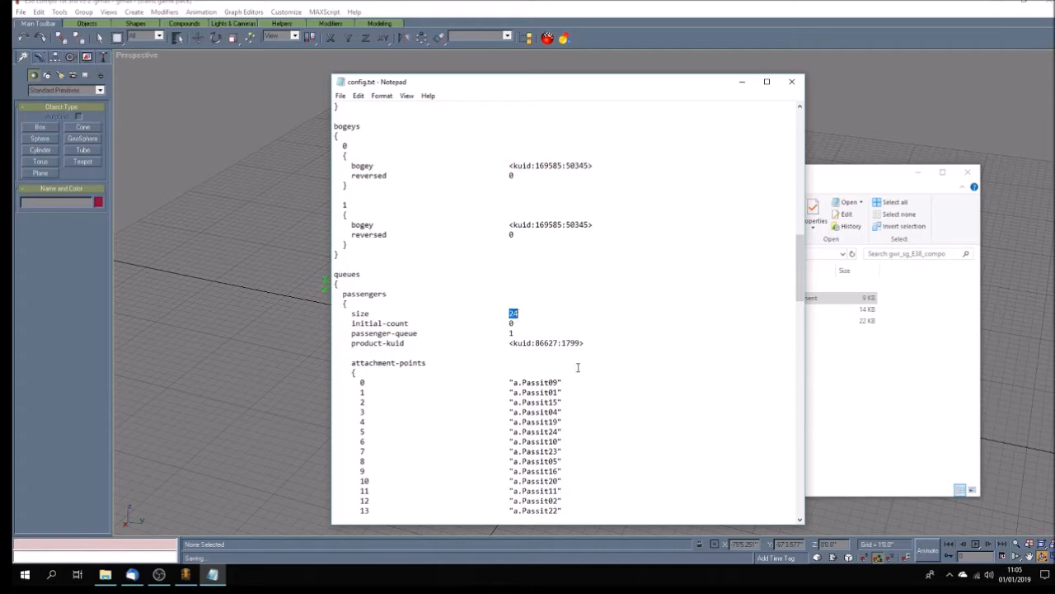
{"action": "type", "text": "45"}
- Copy passenger attachment-point entries 1 to 22 and paste them on a new line below entry 23
{"action": "scroll", "coordinate": [567, 380], "scroll_direction": "down", "scroll_amount": 7}
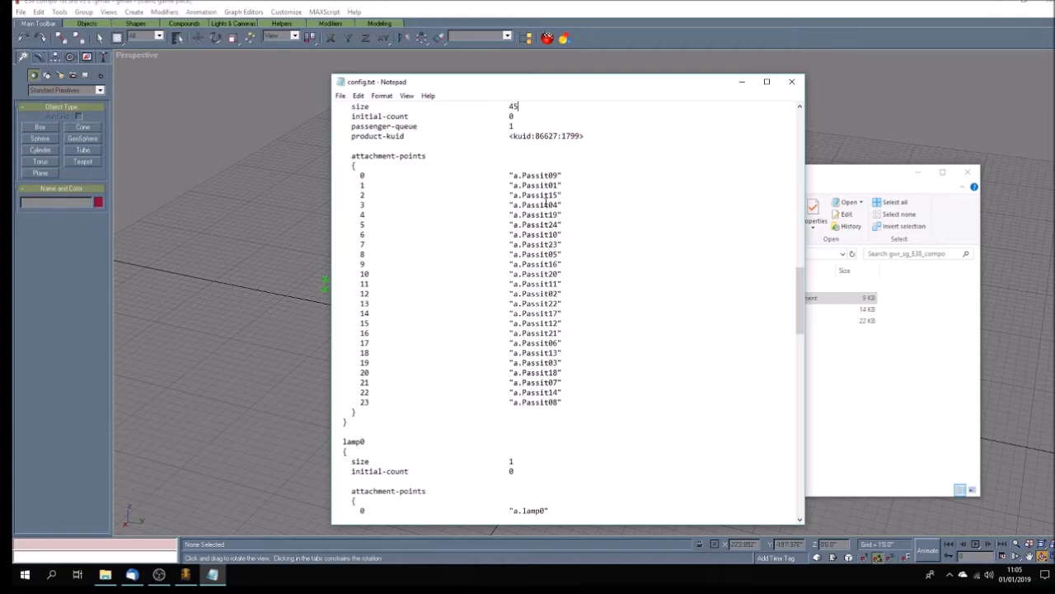
{"action": "left_click", "coordinate": [568, 402]}
{"action": "key", "text": "Return"}
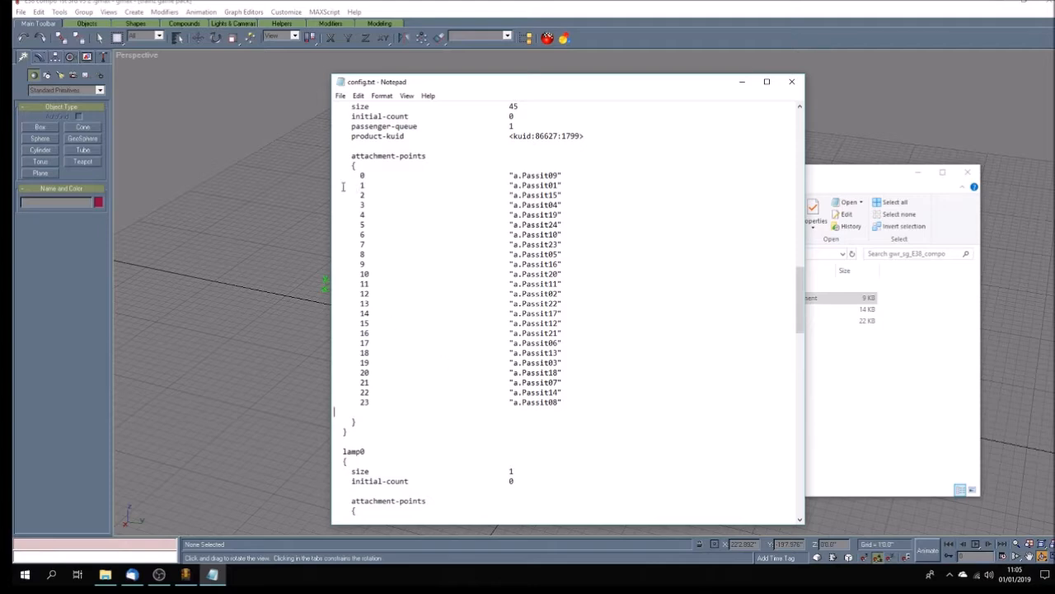
{"action": "left_click_drag", "start_coordinate": [342, 186], "coordinate": [550, 206]}
{"action": "left_click_drag", "start_coordinate": [335, 186], "coordinate": [578, 393]}
{"action": "key", "text": "ctrl+c"}
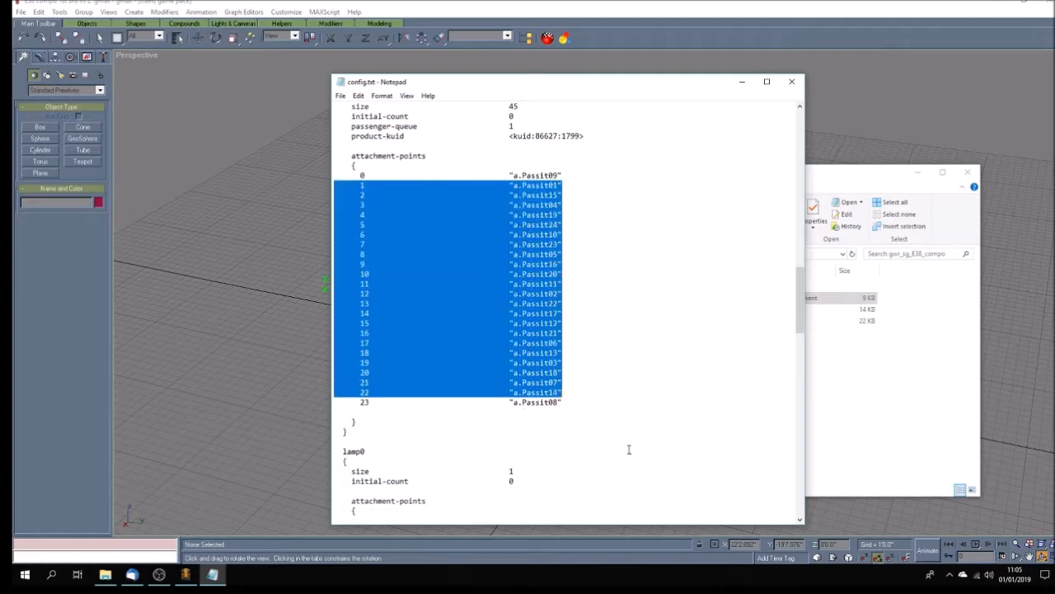
{"action": "left_click", "coordinate": [343, 412]}
{"action": "key", "text": "ctrl+v"}
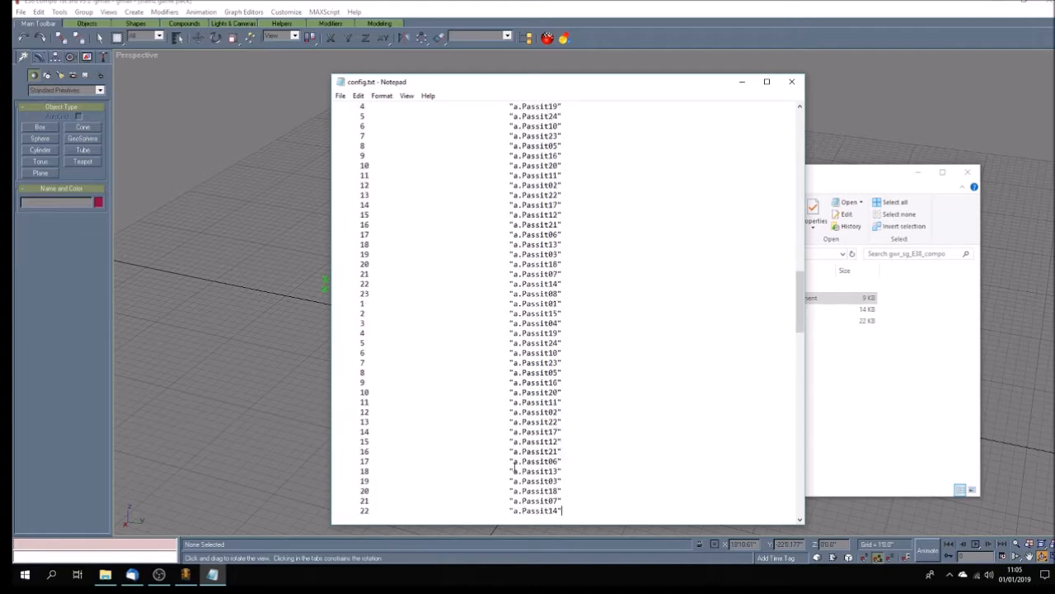
- Renumber the first six pasted attachment-point entries as 24 to 29
{"action": "left_click_drag", "start_coordinate": [359, 303], "coordinate": [366, 303]}
{"action": "type", "text": "24"}
{"action": "double_click", "coordinate": [361, 313]}
{"action": "type", "text": "25"}
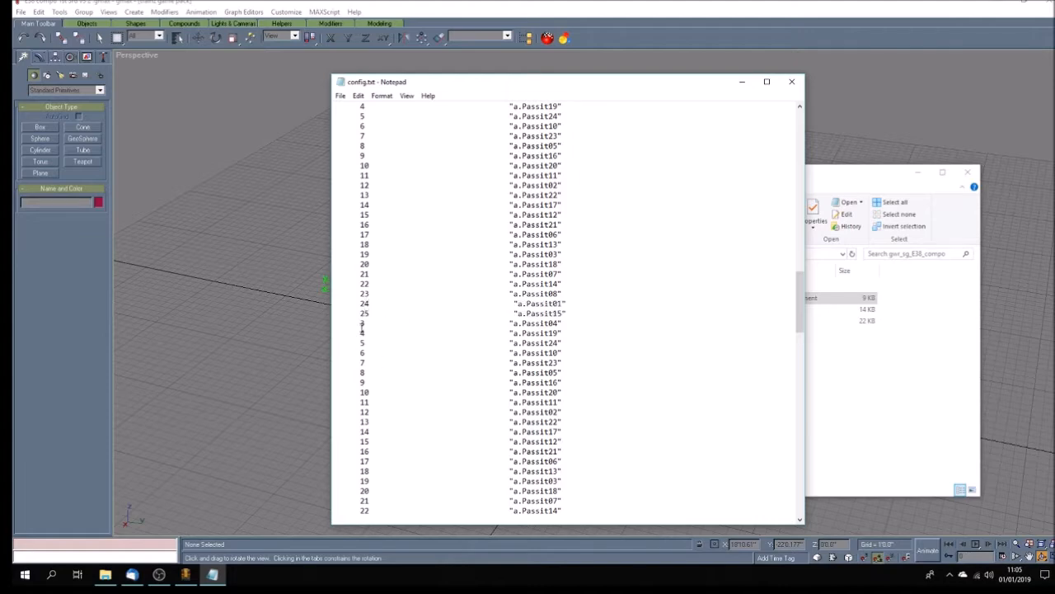
{"action": "double_click", "coordinate": [363, 323]}
{"action": "type", "text": "26"}
{"action": "double_click", "coordinate": [363, 333]}
{"action": "type", "text": "27"}
{"action": "double_click", "coordinate": [361, 343]}
{"action": "type", "text": "28"}
{"action": "double_click", "coordinate": [362, 353]}
{"action": "type", "text": "29"}
- Renumber the next five pasted attachment-point entries, originally 7 to 11, as 30 to 34
{"action": "double_click", "coordinate": [362, 362]}
{"action": "type", "text": "30"}
{"action": "double_click", "coordinate": [361, 372]}
{"action": "type", "text": "31"}
{"action": "double_click", "coordinate": [364, 382]}
{"action": "type", "text": "32"}
{"action": "double_click", "coordinate": [364, 391]}
{"action": "type", "text": "33"}
{"action": "double_click", "coordinate": [363, 402]}
{"action": "type", "text": "34"}
- Renumber the pasted attachment-point entries 12 to 16 as 35 to 39
{"action": "double_click", "coordinate": [365, 411]}
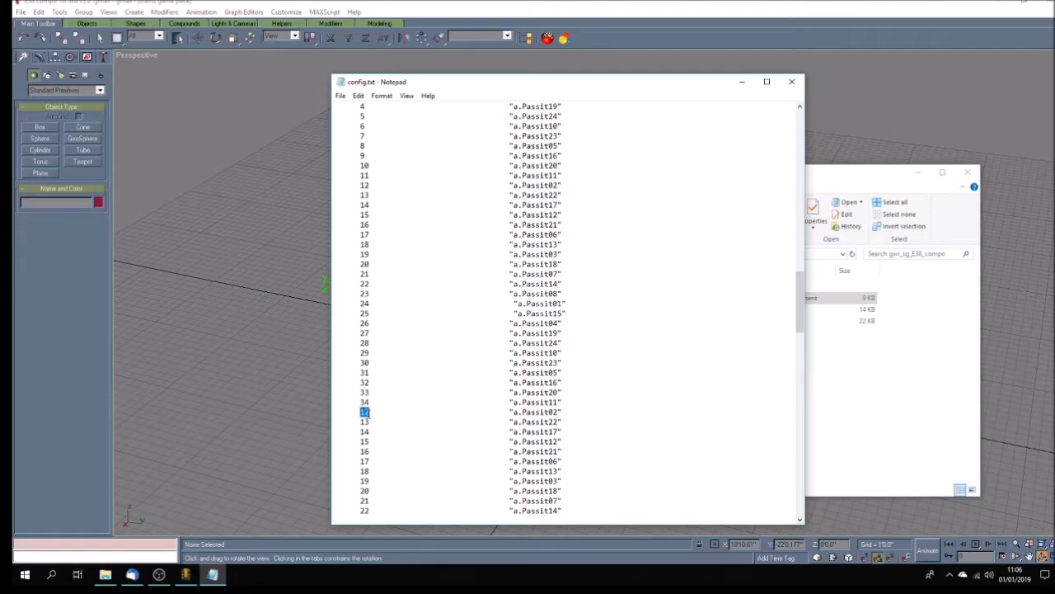
{"action": "type", "text": "35"}
{"action": "double_click", "coordinate": [363, 421]}
{"action": "type", "text": "36"}
{"action": "double_click", "coordinate": [364, 431]}
{"action": "type", "text": "37"}
{"action": "double_click", "coordinate": [365, 442]}
{"action": "scroll", "coordinate": [390, 462], "scroll_direction": "down", "scroll_amount": 3}
{"action": "type", "text": "38"}
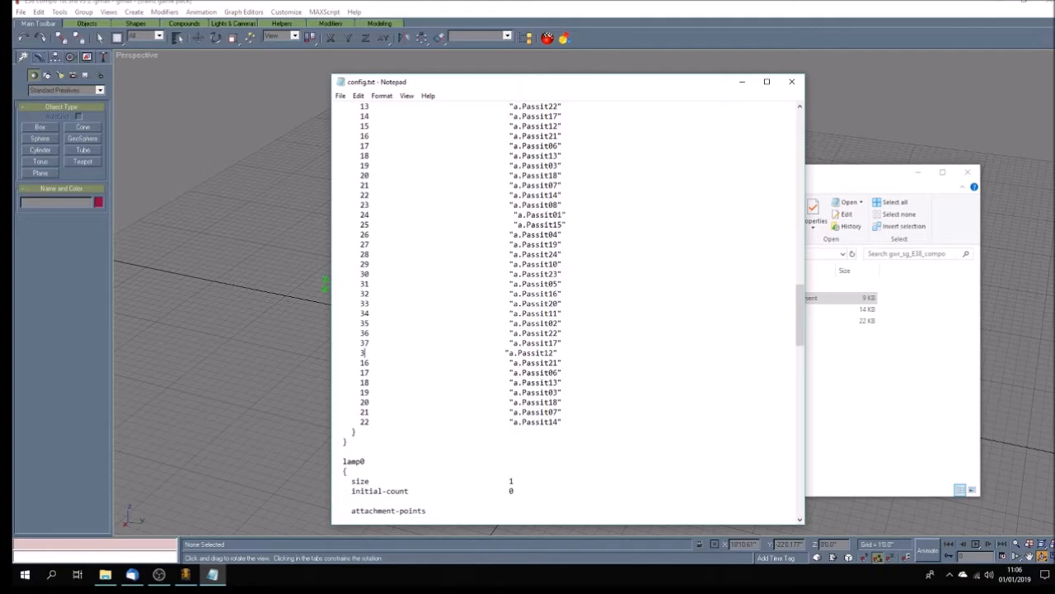
{"action": "double_click", "coordinate": [364, 362]}
{"action": "type", "text": "39"}
- Renumber the remaining pasted attachment-point entries, 17 to 22, as 40 to 45
{"action": "double_click", "coordinate": [365, 373]}
{"action": "type", "text": "40"}
{"action": "double_click", "coordinate": [364, 382]}
{"action": "type", "text": "41"}
{"action": "double_click", "coordinate": [363, 392]}
{"action": "type", "text": "42"}
{"action": "double_click", "coordinate": [364, 402]}
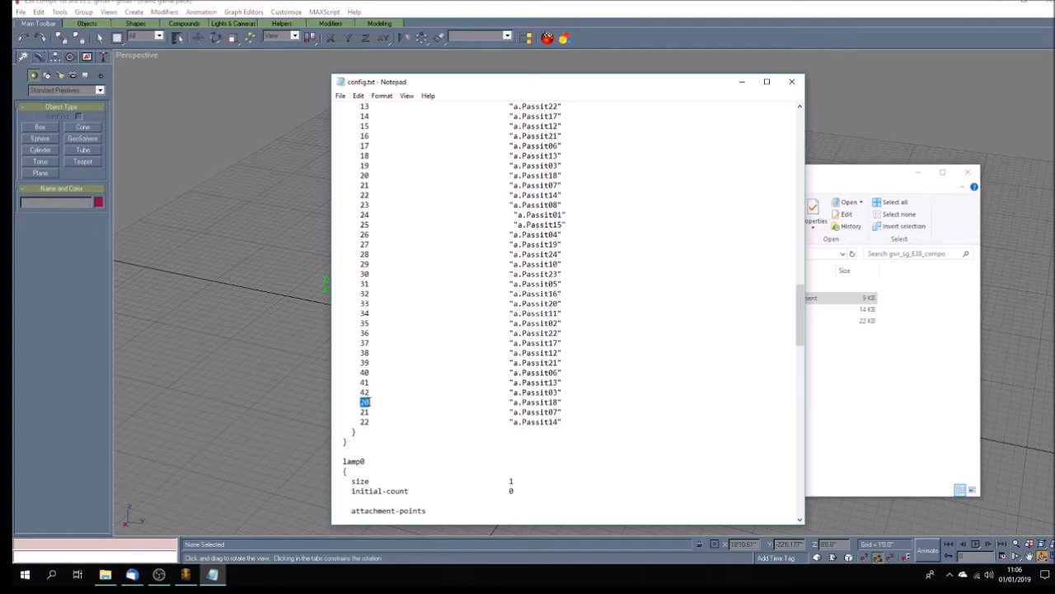
{"action": "type", "text": "43"}
{"action": "double_click", "coordinate": [363, 411]}
{"action": "type", "text": "44"}
{"action": "double_click", "coordinate": [363, 422]}
{"action": "type", "text": "45"}
- Clear the Passit numbers of attachment points 24 and 26 to 32, and change entry 25 to "a.Passit25"
{"action": "left_click_drag", "start_coordinate": [552, 215], "coordinate": [563, 215]}
{"action": "key", "text": "BackSpace"}
{"action": "left_click_drag", "start_coordinate": [548, 235], "coordinate": [556, 224]}
{"action": "left_click_drag", "start_coordinate": [547, 235], "coordinate": [552, 235]}
{"action": "key", "text": "Delete"}
{"action": "key", "text": "Delete"}
{"action": "left_click_drag", "start_coordinate": [561, 254], "coordinate": [549, 264]}
{"action": "key", "text": "Delete"}
{"action": "key", "text": "Delete"}
{"action": "key", "text": "Down"}
{"action": "key", "text": "Delete"}
{"action": "key", "text": "Delete"}
{"action": "key", "text": "Down"}
{"action": "key", "text": "Delete"}
{"action": "key", "text": "Delete"}
{"action": "key", "text": "Down"}
{"action": "key", "text": "Right"}
{"action": "key", "text": "Delete"}
{"action": "key", "text": "BackSpace"}
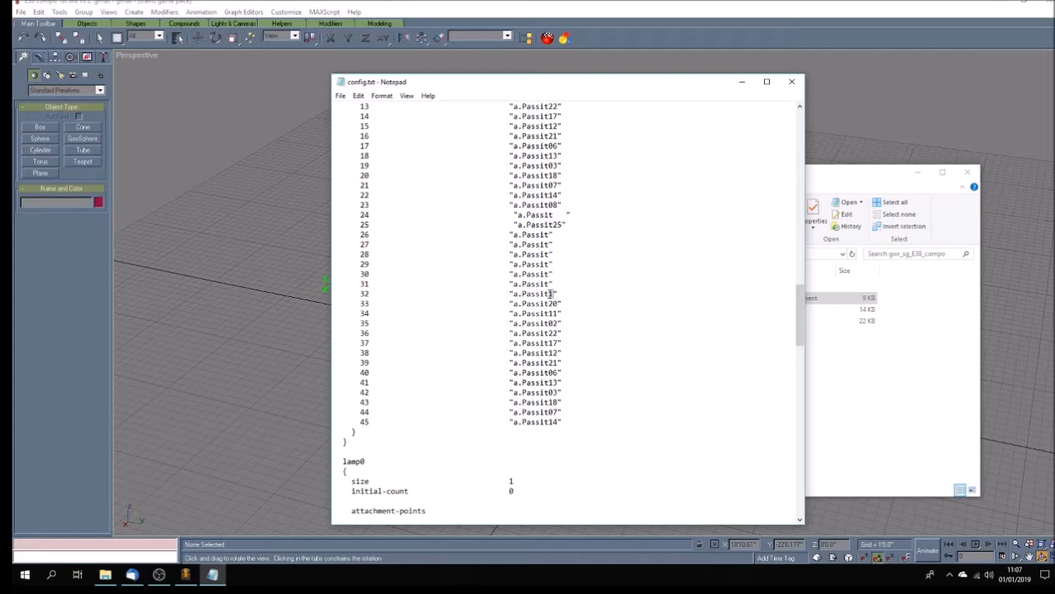
- Clear the Passit numbers of entries 33 to 35, and set entries 36 and 37 to "a.Passit26" and "a.Passit27"
{"action": "left_click_drag", "start_coordinate": [548, 304], "coordinate": [548, 343]}
{"action": "key", "text": "Delete"}
{"action": "key", "text": "Delete"}
{"action": "key", "text": "Delete"}
{"action": "type", "text": "6"}
{"action": "type", "text": "2"}
- Clear the Passit numbers of entries 38 to 41, 44 and 45, and set entry 43 to "a.Passit28"
{"action": "left_click_drag", "start_coordinate": [560, 353], "coordinate": [548, 353]}
{"action": "type", "text": "00"}
{"action": "left_click_drag", "start_coordinate": [560, 362], "coordinate": [548, 353]}
{"action": "key", "text": "BackSpace"}
{"action": "left_click_drag", "start_coordinate": [560, 363], "coordinate": [558, 421]}
{"action": "key", "text": "BackSpace"}
{"action": "key", "text": "BackSpace"}
{"action": "key", "text": "BackSpace"}
{"action": "key", "text": "BackSpace"}
{"action": "type", "text": "2"}
{"action": "key", "text": "BackSpace"}
{"action": "key", "text": "BackSpace"}
- Assign Passit numbers 29, 30, 31, 32 and 33 to attachment points 28, 32, 35, 39 and 45 respectively
{"action": "left_click", "coordinate": [550, 254]}
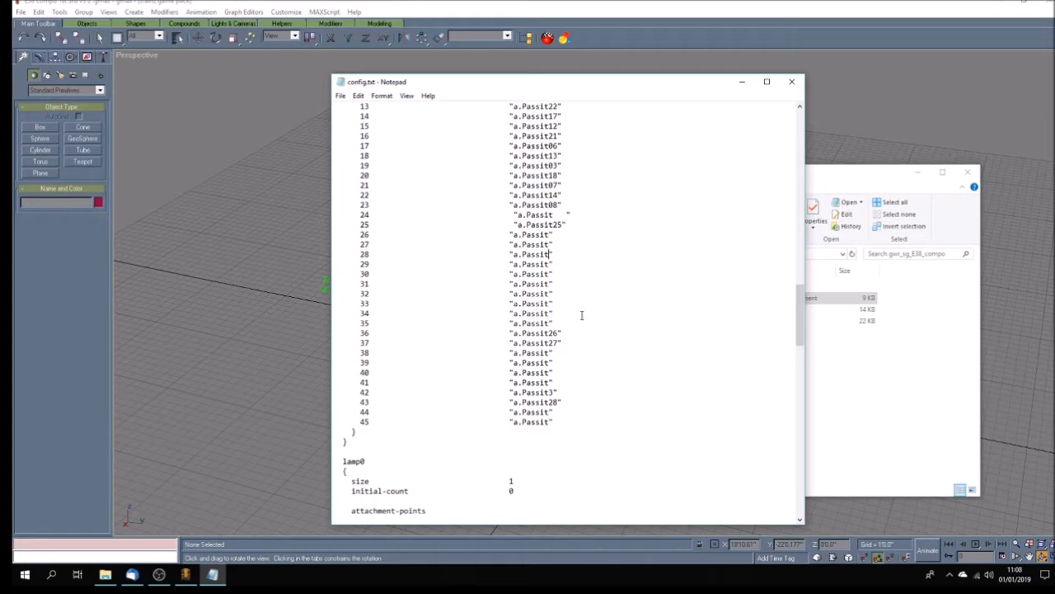
{"action": "type", "text": "29"}
{"action": "type", "text": "0"}
{"action": "type", "text": "31"}
{"action": "left_click", "coordinate": [550, 363]}
{"action": "type", "text": "32"}
{"action": "left_click", "coordinate": [550, 421]}
{"action": "type", "text": "33"}
- Assign Passit numbers 34, 35, 36 and 37 to attachment points 33, 27, 31 and 34 respectively
{"action": "left_click", "coordinate": [550, 303]}
{"action": "type", "text": "34"}
{"action": "type", "text": "3"}
{"action": "type", "text": "5"}
{"action": "type", "text": "36"}
{"action": "type", "text": "3"}
{"action": "type", "text": "7"}
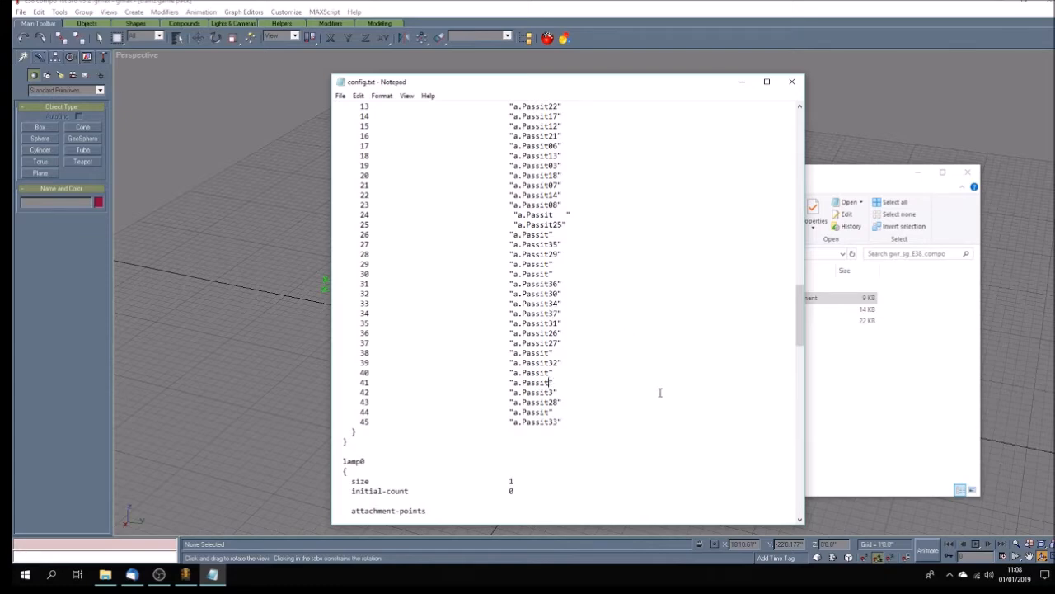
- Assign Passit numbers 38, 39, 40 and 41 to attachment points 41, 30, 44 and 40 respectively
{"action": "type", "text": "8"}
{"action": "left_click", "coordinate": [551, 273]}
{"action": "type", "text": "38"}
{"action": "type", "text": "9"}
{"action": "key", "text": "Down"}
{"action": "key", "text": "Down"}
{"action": "key", "text": "Down"}
{"action": "key", "text": "Down"}
{"action": "type", "text": "40"}
{"action": "key", "text": "Up"}
{"action": "key", "text": "Up"}
{"action": "key", "text": "Up"}
{"action": "key", "text": "Up"}
{"action": "type", "text": "41"}
- Set passenger attachment point 42 to "a.Passit34"
{"action": "left_click_drag", "start_coordinate": [549, 393], "coordinate": [554, 393]}
{"action": "key", "text": "Delete"}
{"action": "type", "text": "34"}
- Assign Passit numbers 42, 43, 44 and 45 to attachment points 38, 29, 26 and 24 respectively
{"action": "left_click", "coordinate": [550, 352]}
{"action": "type", "text": "42"}
{"action": "left_click", "coordinate": [551, 264]}
{"action": "type", "text": "43"}
{"action": "left_click", "coordinate": [550, 234]}
{"action": "type", "text": "44"}
{"action": "left_click", "coordinate": [552, 214]}
{"action": "type", "text": "45"}
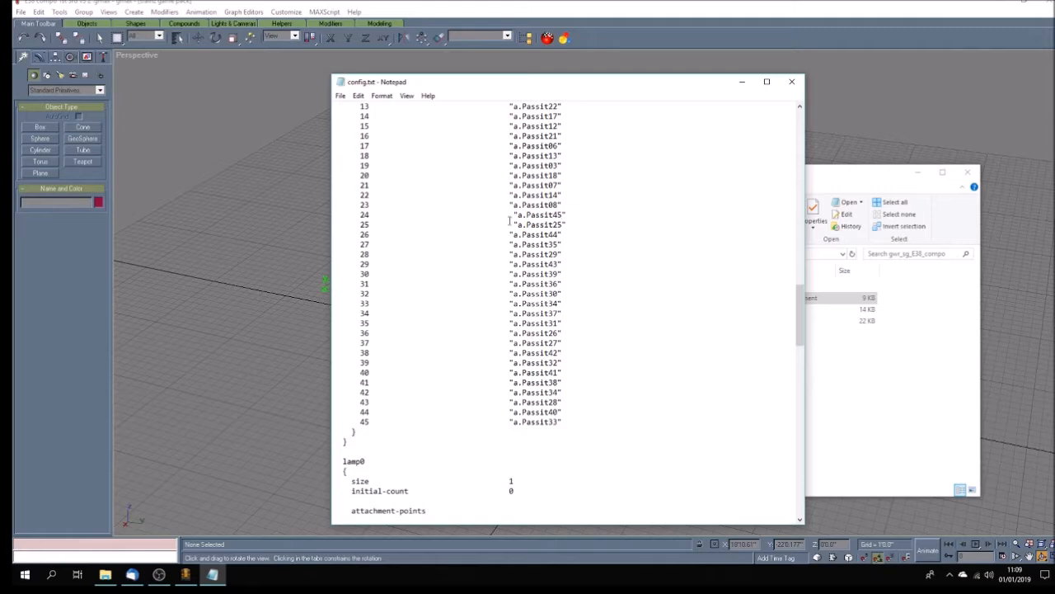
- Remove the extra space before the values of attachment points 24 and 25 so they align with the other entries
{"action": "left_click", "coordinate": [507, 215]}
{"action": "key", "text": "Delete"}
{"action": "left_click", "coordinate": [509, 224]}
{"action": "key", "text": "Delete"}
- Delete the lamp0 and luggage0 queue blocks, including the leftover blank lines, so corridor0 directly follows the passengers block
{"action": "scroll", "coordinate": [584, 320], "scroll_direction": "down", "scroll_amount": 6}
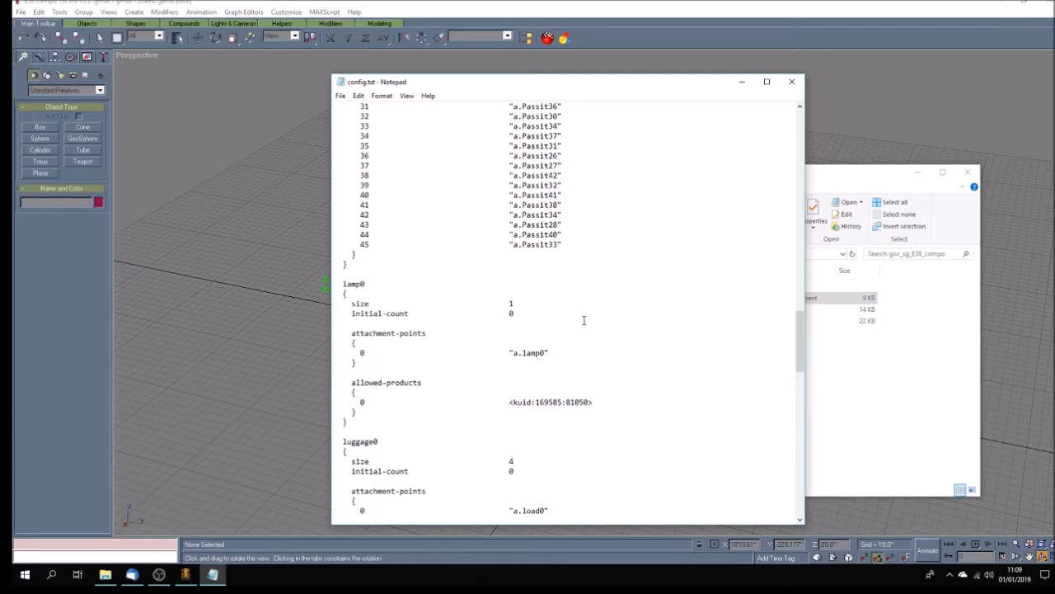
{"action": "scroll", "coordinate": [547, 332], "scroll_direction": "down", "scroll_amount": 1}
{"action": "left_click_drag", "start_coordinate": [363, 394], "coordinate": [303, 250]}
{"action": "key", "text": "Delete"}
{"action": "key", "text": "Delete"}
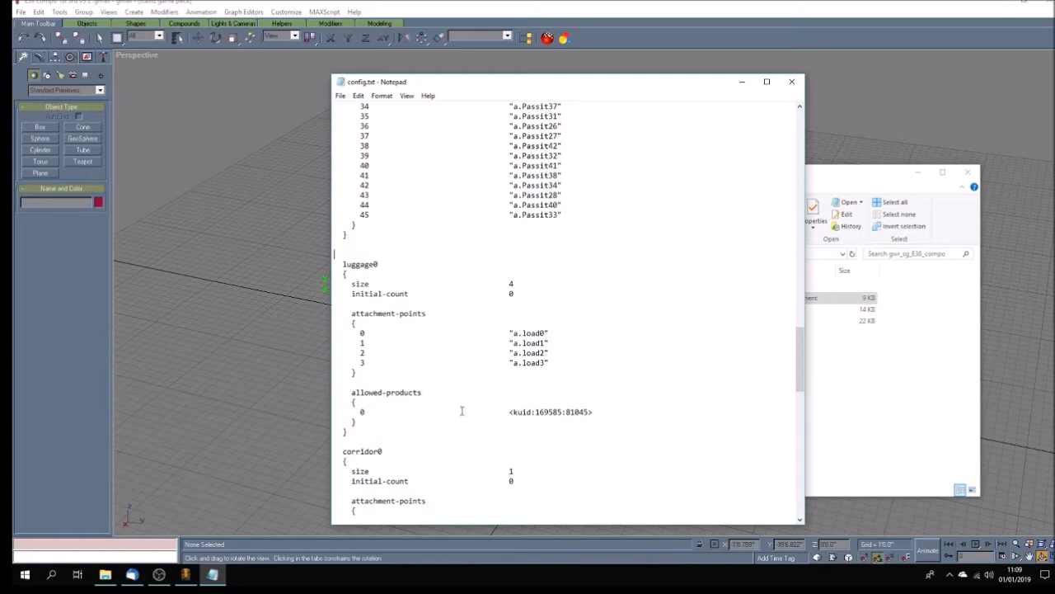
{"action": "left_click_drag", "start_coordinate": [353, 432], "coordinate": [313, 243]}
{"action": "key", "text": "Delete"}
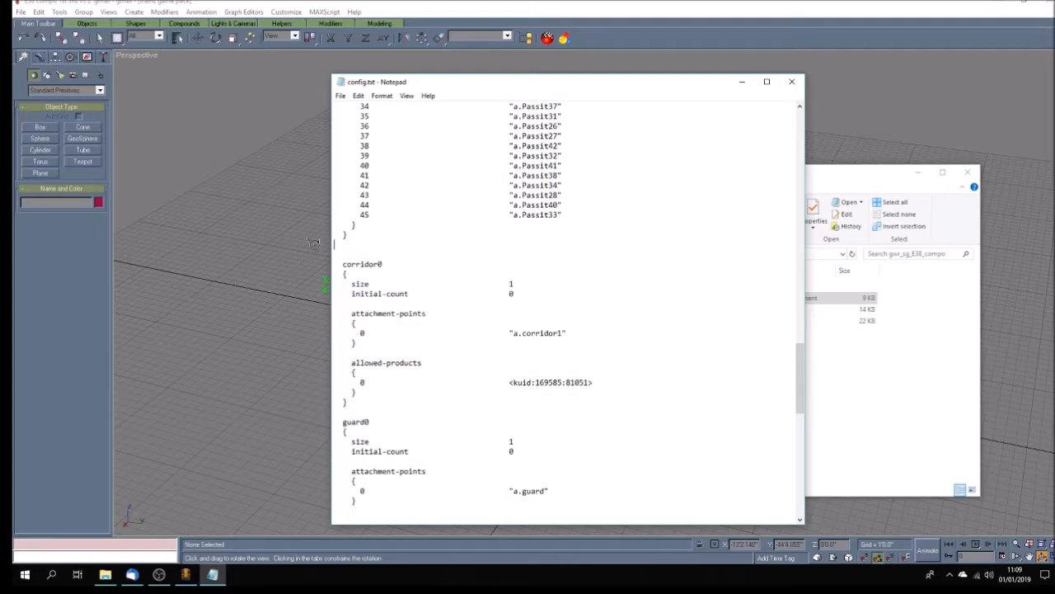
{"action": "key", "text": "Delete"}
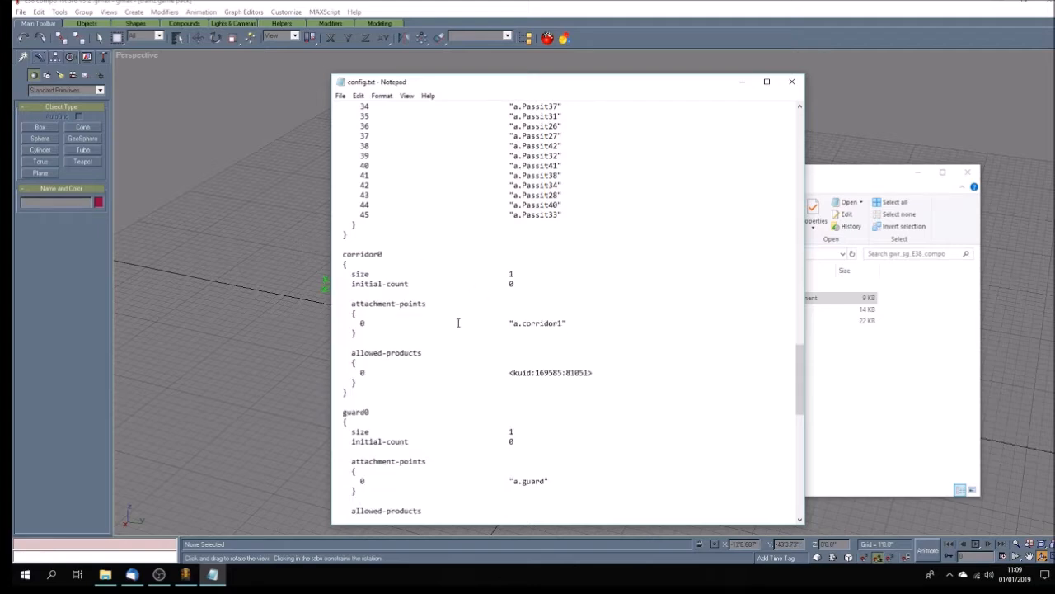
- Look up the corridor attachment names in the gmax object list and set corridor0 attachment point 0 in config.txt to "a.corridor01"
{"action": "left_click", "coordinate": [405, 12]}
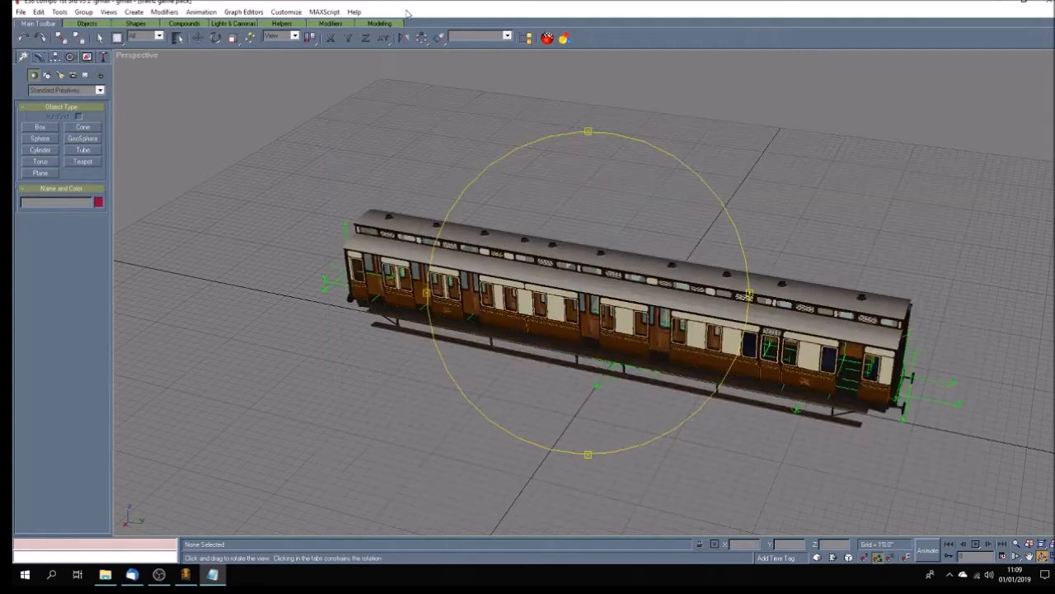
{"action": "left_click", "coordinate": [177, 38]}
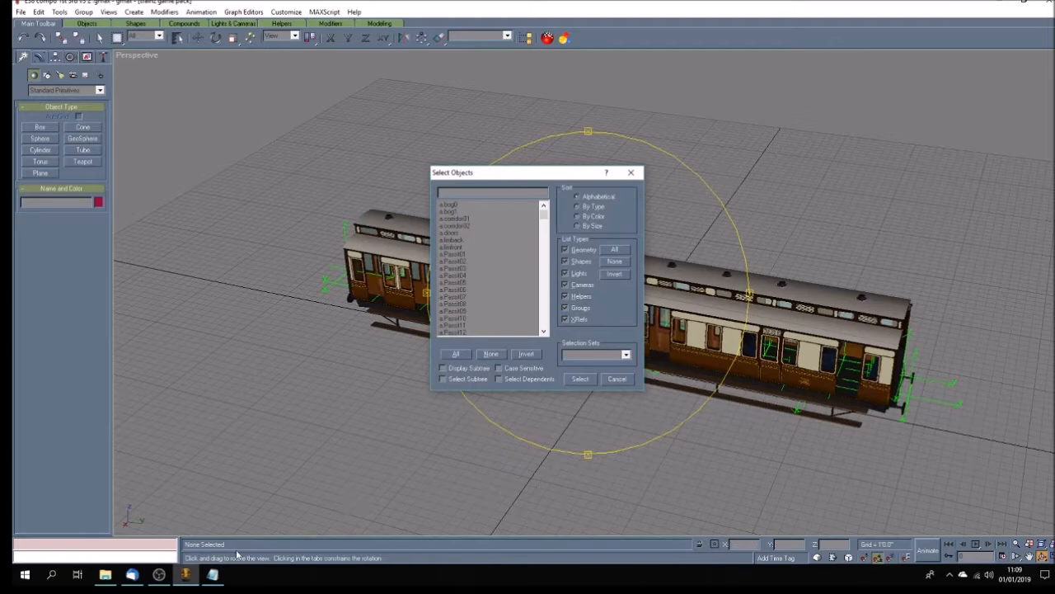
{"action": "left_click", "coordinate": [212, 575]}
{"action": "left_click", "coordinate": [558, 324]}
{"action": "type", "text": "0 \"a.corridor01"}
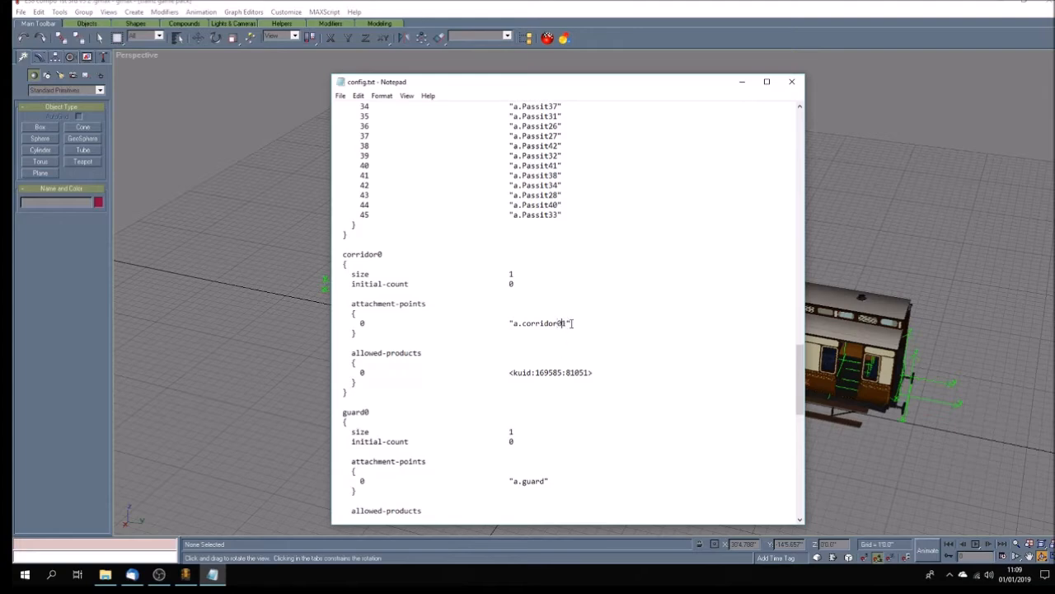
- Add attachment point 1 with the value "a.corridor02" to the corridor0 block, aligned with the entry above
{"action": "key", "text": "Return"}
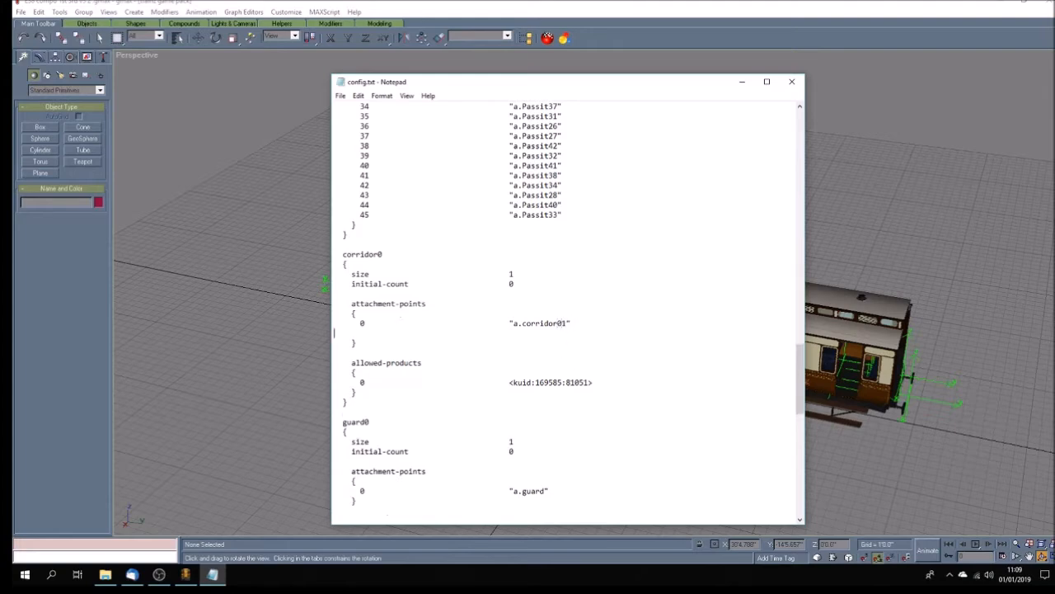
{"action": "key", "text": "Tab"}
{"action": "key", "text": "BackSpace"}
{"action": "key", "text": "Return"}
{"action": "type", "text": "1                         \"a.corridor02"}
- Delete the entire guard0 queue block below corridor0
{"action": "scroll", "coordinate": [435, 370], "scroll_direction": "down", "scroll_amount": 4}
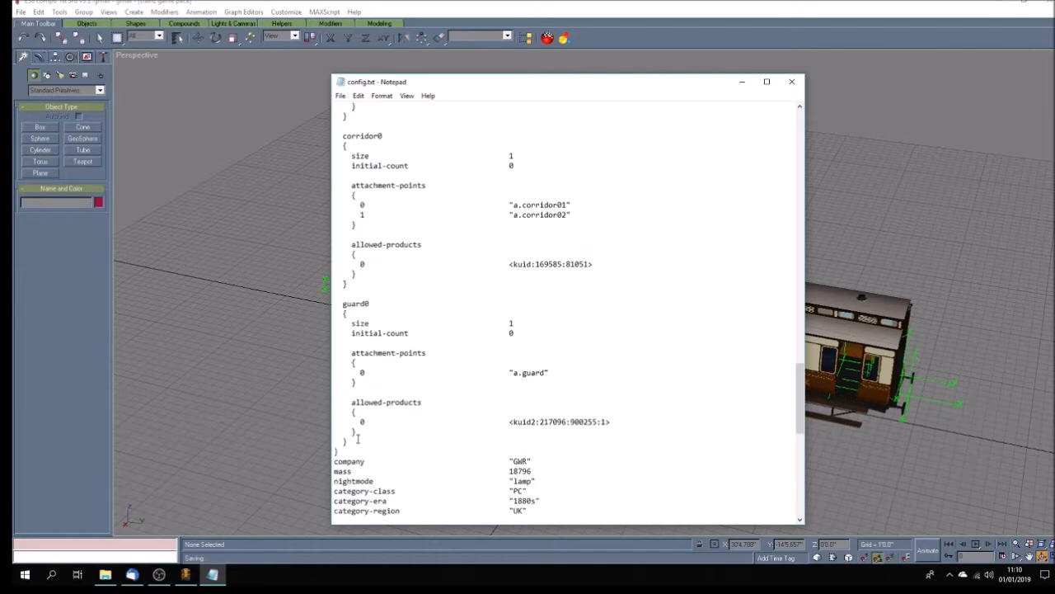
{"action": "left_click_drag", "start_coordinate": [350, 442], "coordinate": [311, 297]}
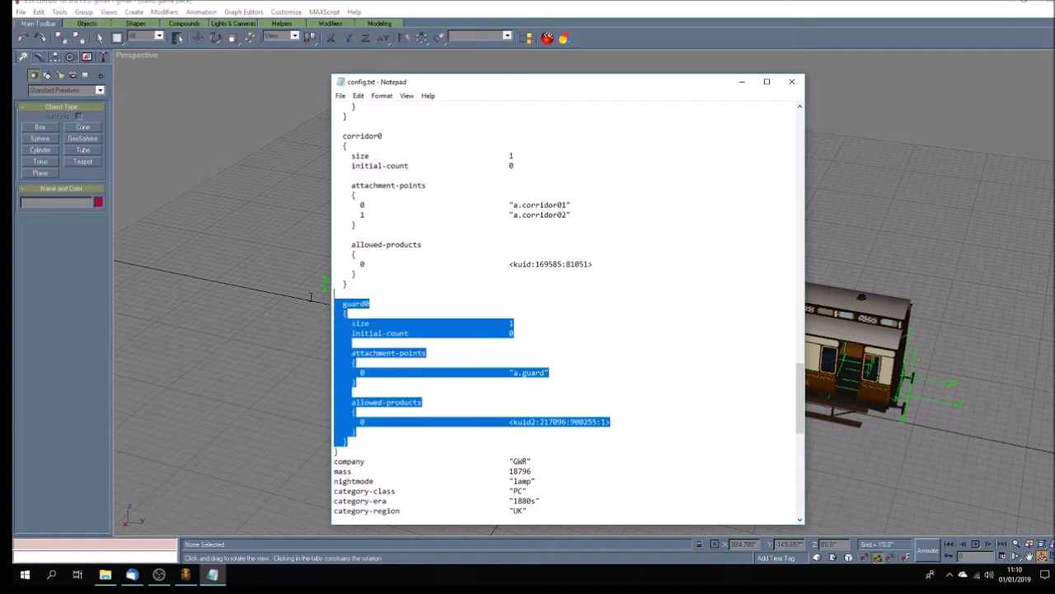
{"action": "key", "text": "Delete"}
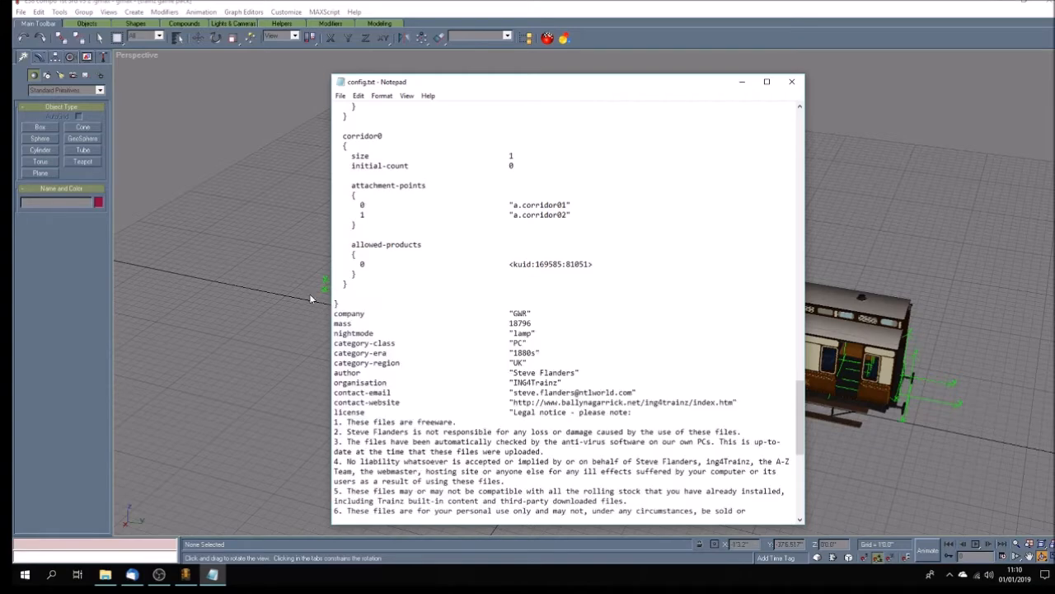
- Set the carriage's own kuid near the end of the file to <kuid:169585:10301>
{"action": "scroll", "coordinate": [536, 433], "scroll_direction": "down", "scroll_amount": 6}
{"action": "scroll", "coordinate": [536, 432], "scroll_direction": "down", "scroll_amount": 5}
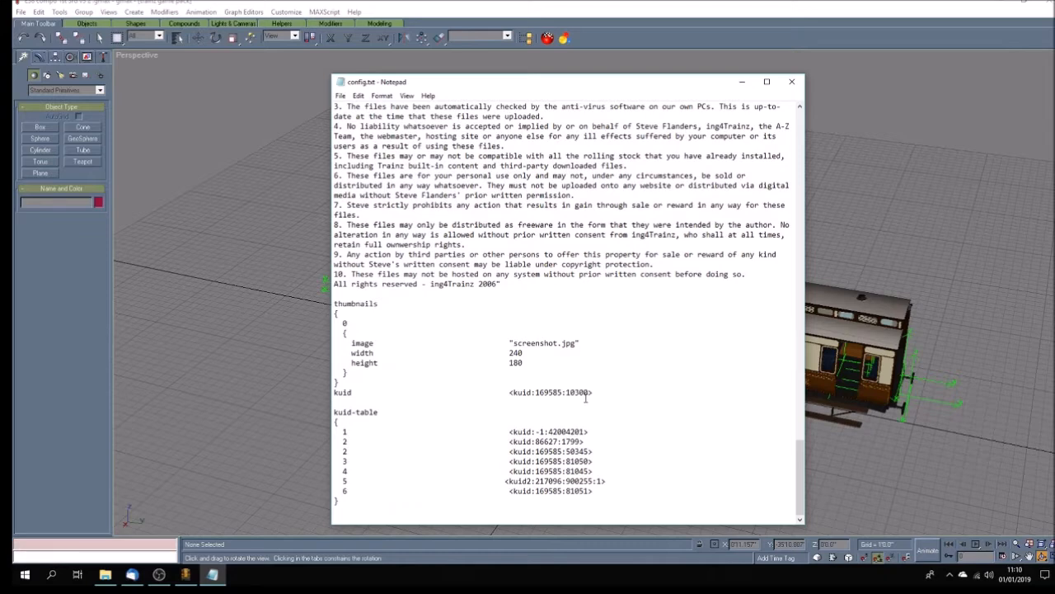
{"action": "left_click_drag", "start_coordinate": [587, 393], "coordinate": [582, 393]}
{"action": "type", "text": "1"}
- Review the whole config file, checking the header, mesh-table, bogeys, passenger and corridor queues, and which kuids the kuid-table still needs
{"action": "scroll", "coordinate": [568, 412], "scroll_direction": "up", "scroll_amount": 20}
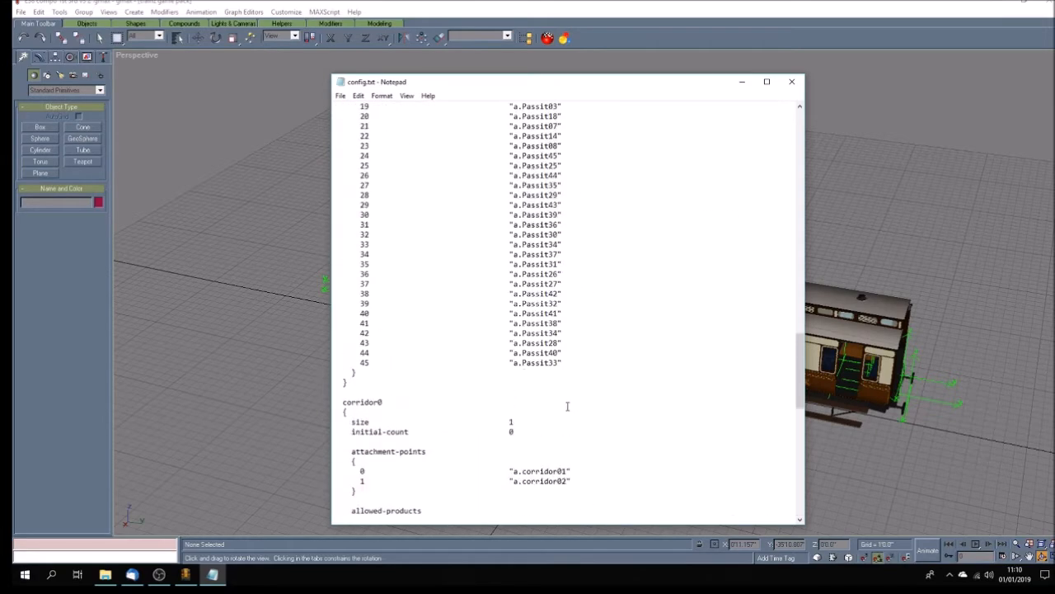
{"action": "scroll", "coordinate": [565, 398], "scroll_direction": "up", "scroll_amount": 15}
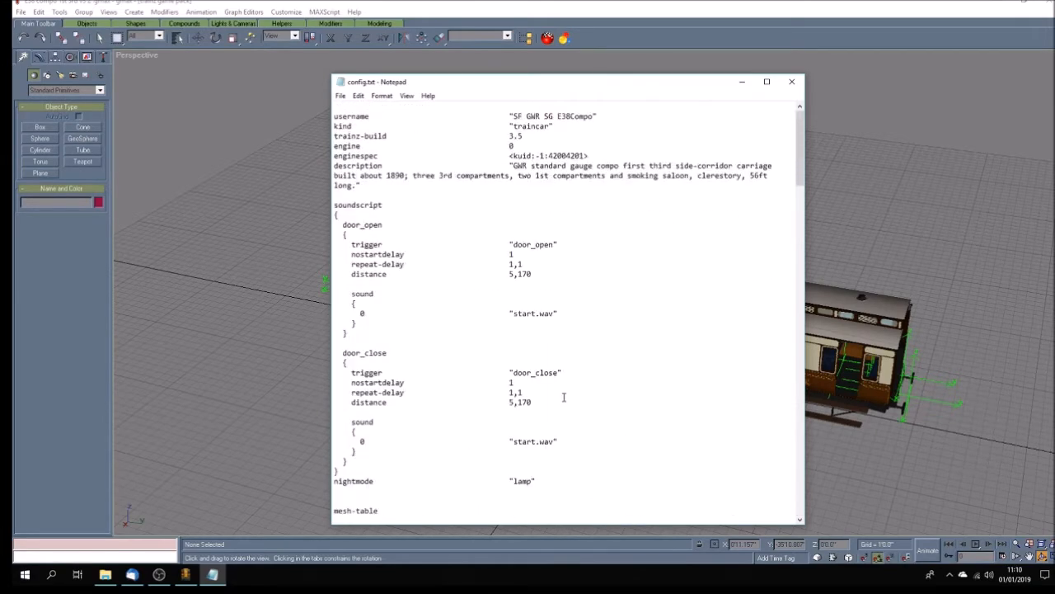
{"action": "scroll", "coordinate": [568, 423], "scroll_direction": "down", "scroll_amount": 17}
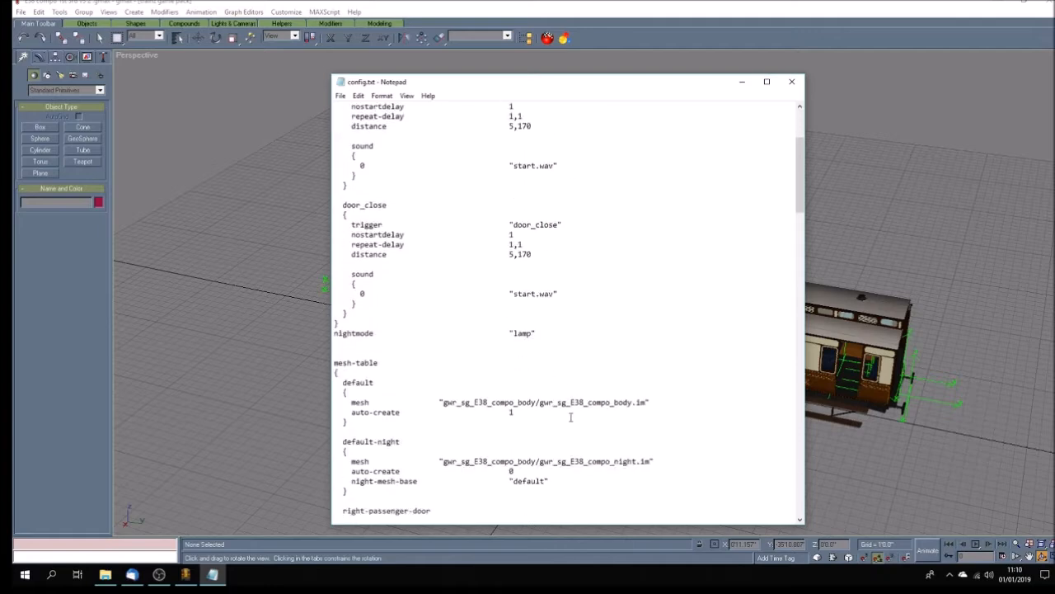
{"action": "scroll", "coordinate": [566, 426], "scroll_direction": "down", "scroll_amount": 20}
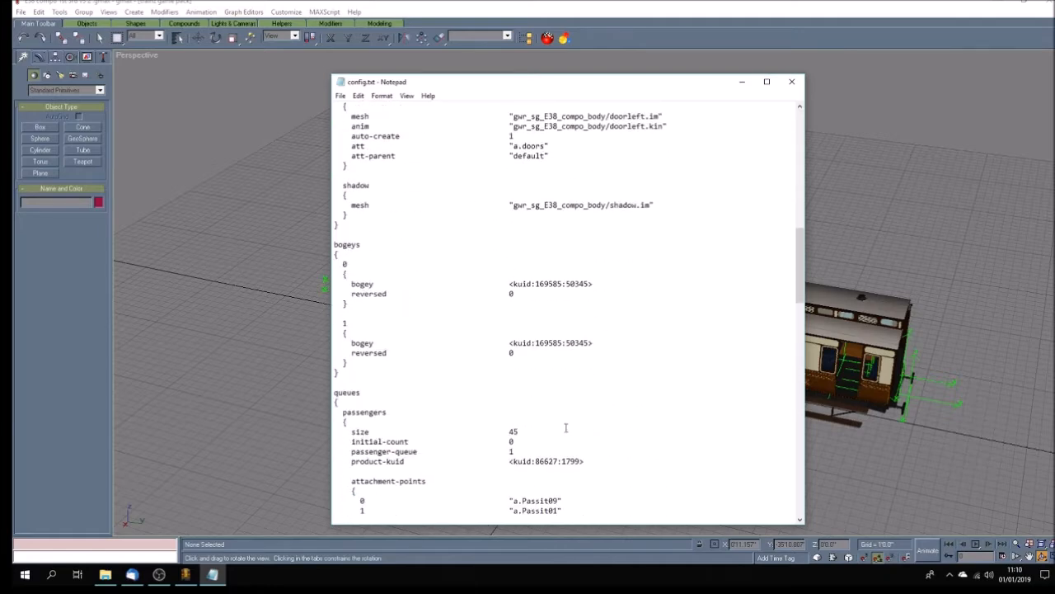
{"action": "scroll", "coordinate": [562, 432], "scroll_direction": "down", "scroll_amount": 20}
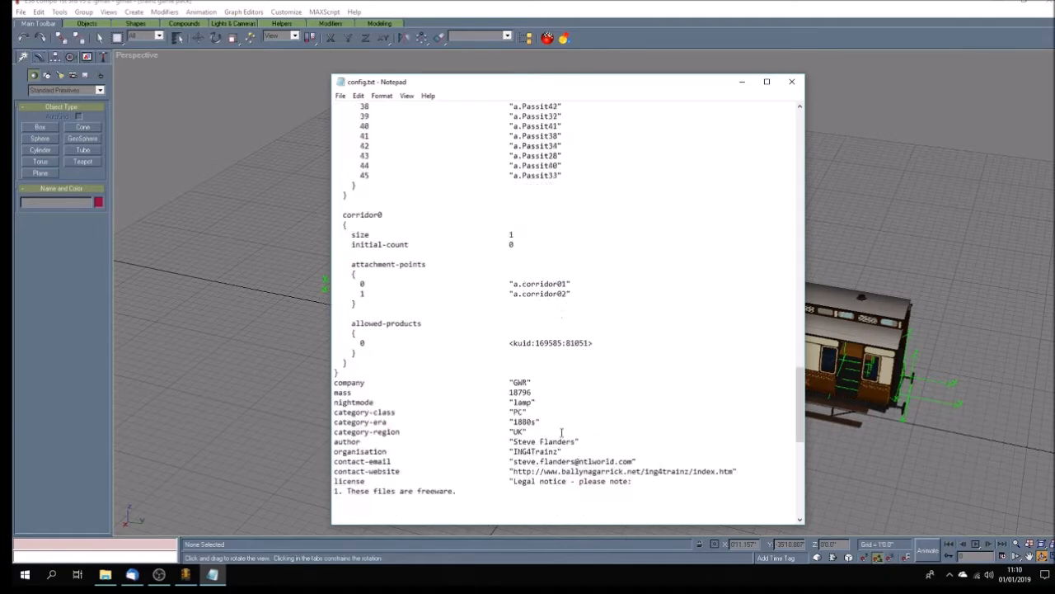
{"action": "left_click", "coordinate": [577, 452]}
{"action": "scroll", "coordinate": [573, 444], "scroll_direction": "up", "scroll_amount": 14}
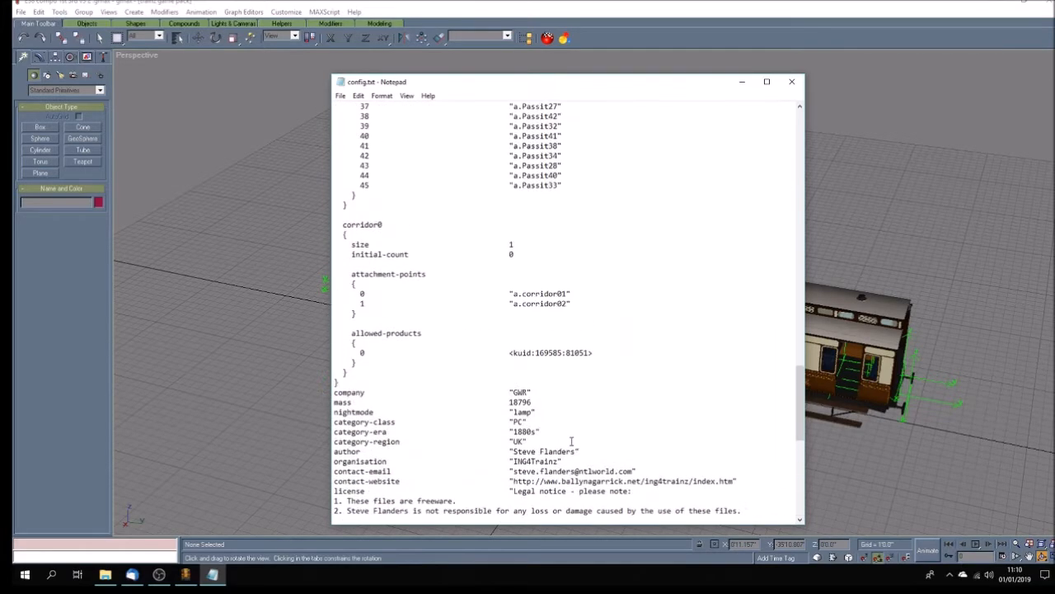
{"action": "scroll", "coordinate": [570, 441], "scroll_direction": "up", "scroll_amount": 20}
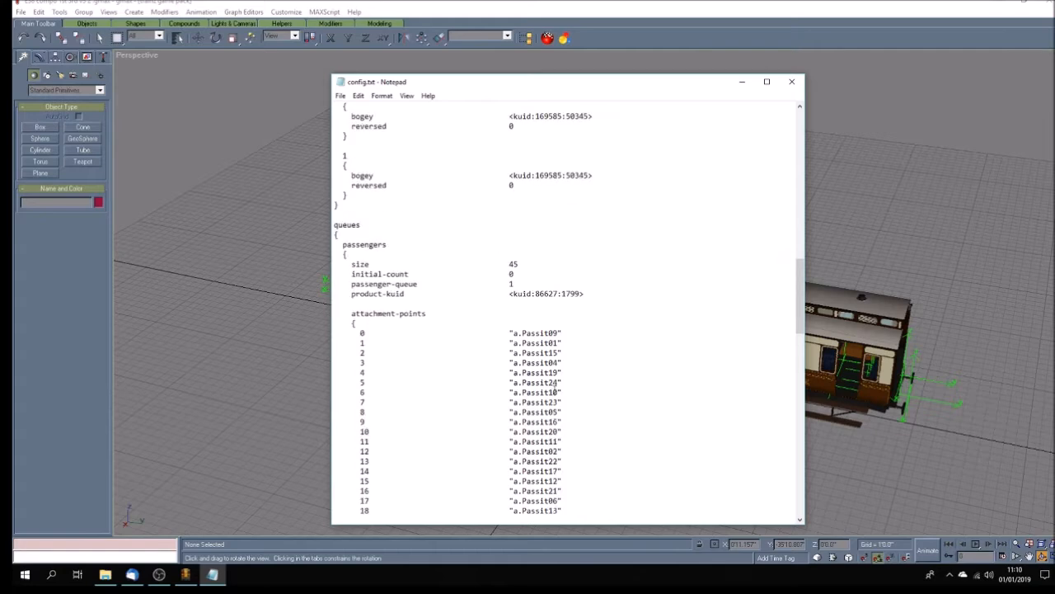
{"action": "scroll", "coordinate": [552, 312], "scroll_direction": "down", "scroll_amount": 7}
{"action": "scroll", "coordinate": [548, 362], "scroll_direction": "down", "scroll_amount": 5}
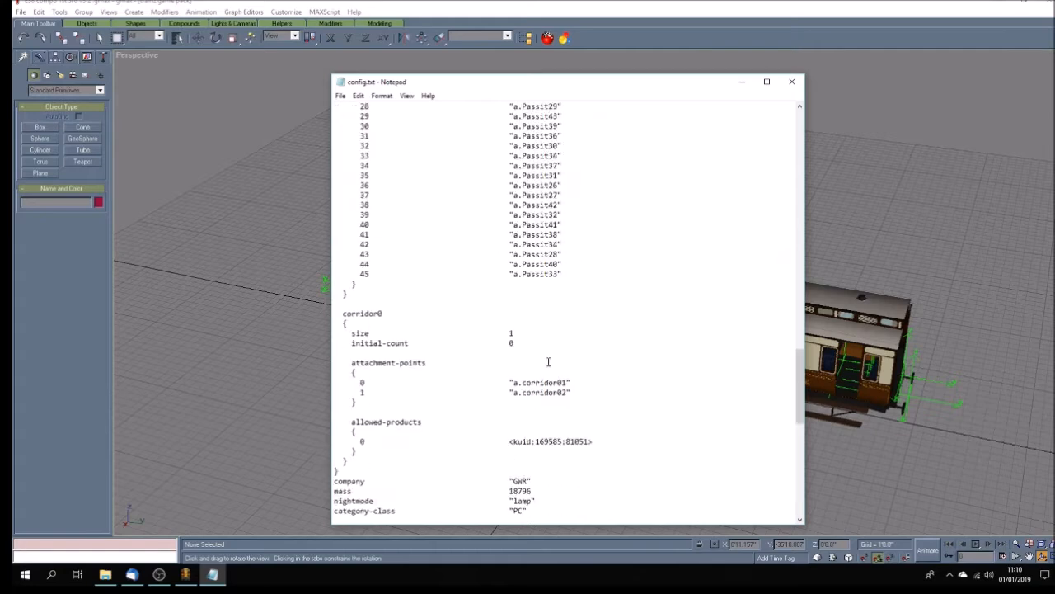
{"action": "scroll", "coordinate": [549, 361], "scroll_direction": "down", "scroll_amount": 1}
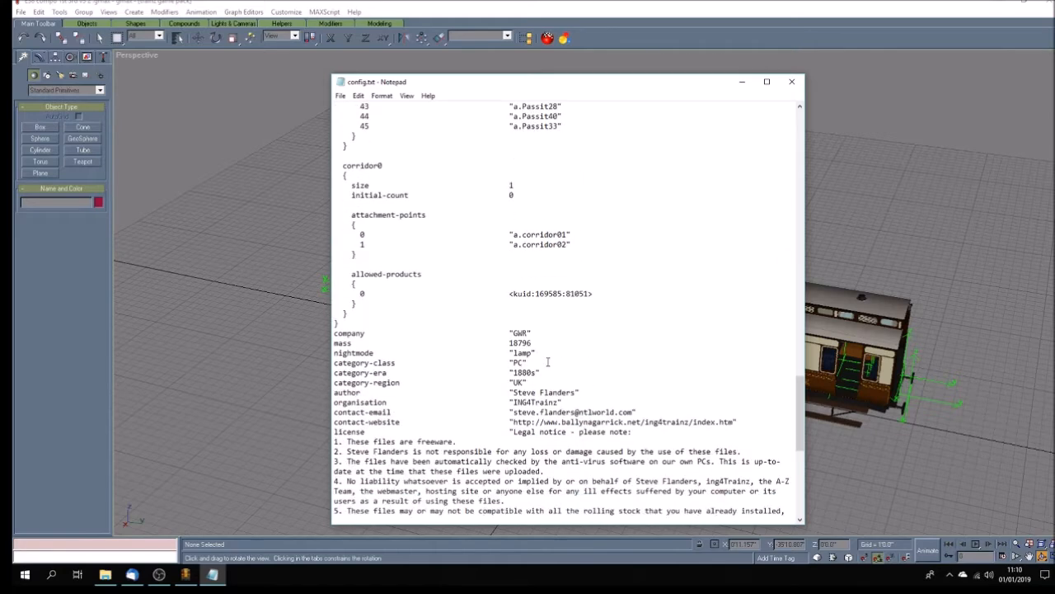
{"action": "scroll", "coordinate": [548, 361], "scroll_direction": "down", "scroll_amount": 12}
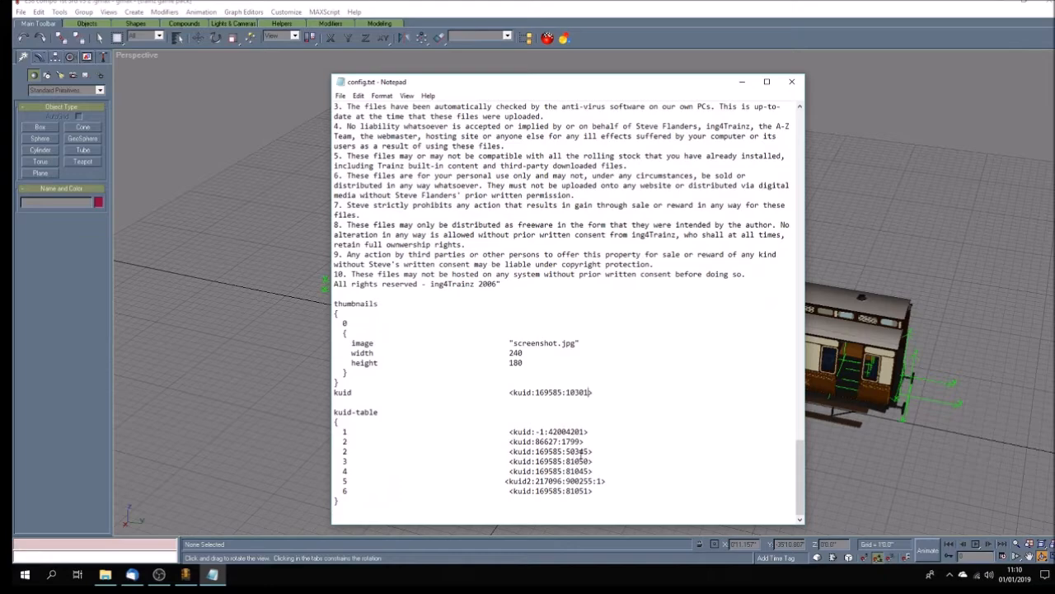
{"action": "scroll", "coordinate": [582, 451], "scroll_direction": "up", "scroll_amount": 14}
{"action": "scroll", "coordinate": [582, 452], "scroll_direction": "up", "scroll_amount": 15}
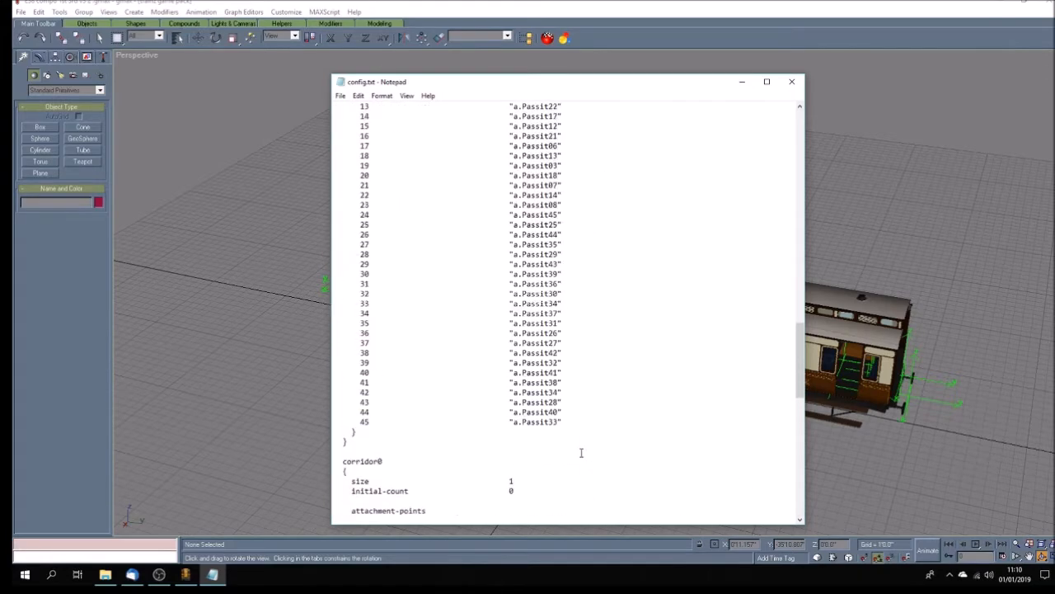
{"action": "scroll", "coordinate": [581, 452], "scroll_direction": "up", "scroll_amount": 8}
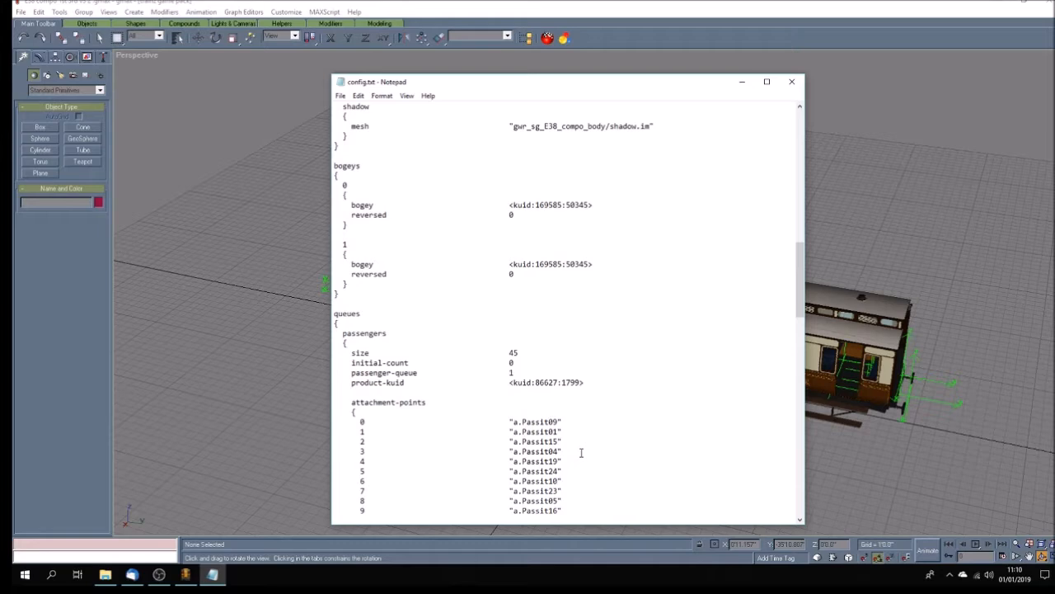
{"action": "scroll", "coordinate": [582, 452], "scroll_direction": "up", "scroll_amount": 20}
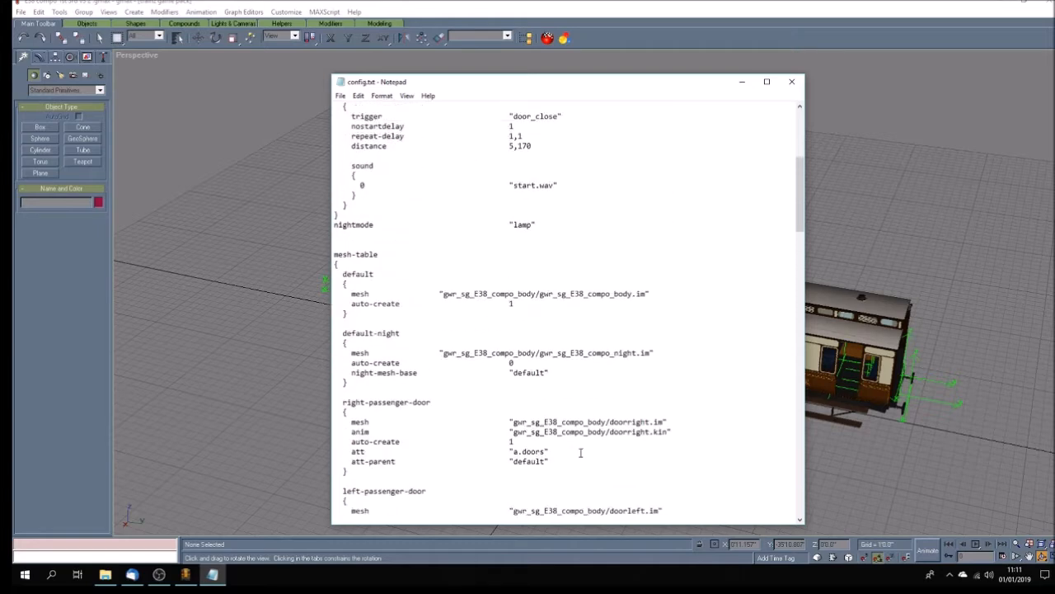
{"action": "scroll", "coordinate": [580, 452], "scroll_direction": "up", "scroll_amount": 1}
{"action": "scroll", "coordinate": [579, 452], "scroll_direction": "down", "scroll_amount": 20}
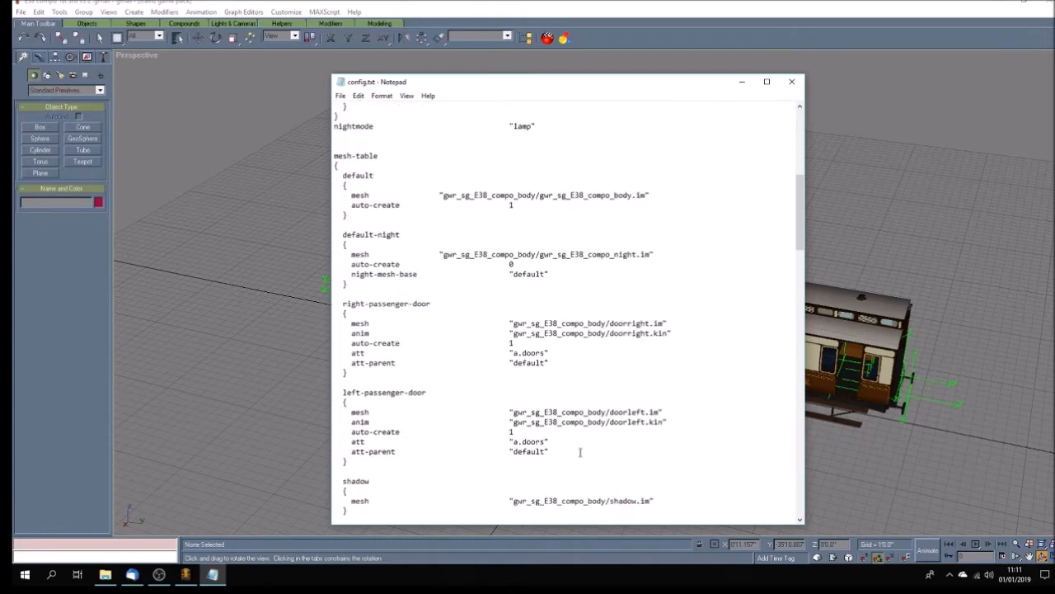
{"action": "scroll", "coordinate": [580, 452], "scroll_direction": "down", "scroll_amount": 20}
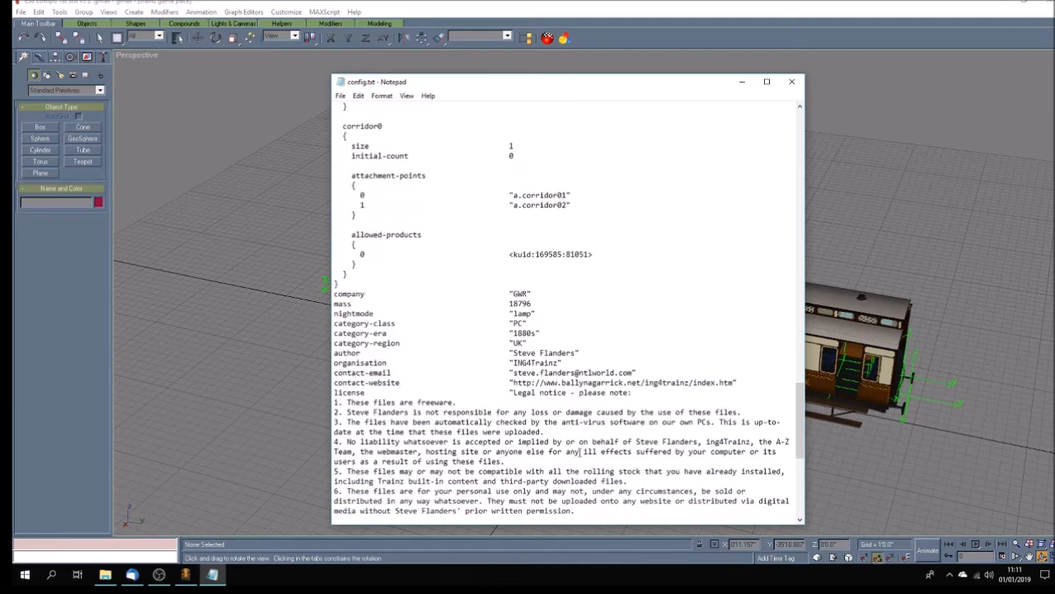
{"action": "scroll", "coordinate": [581, 452], "scroll_direction": "down", "scroll_amount": 11}
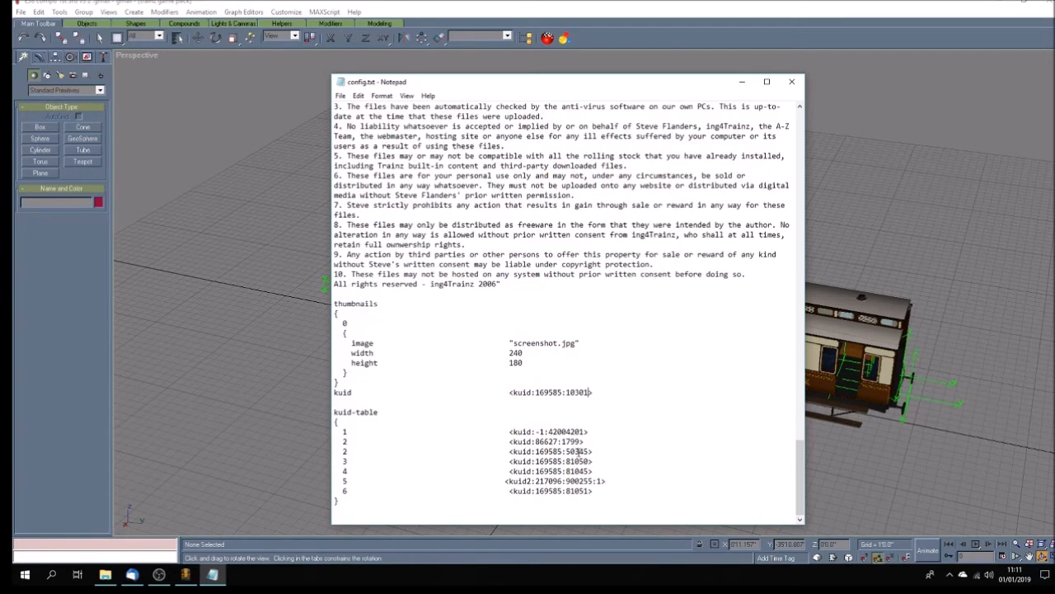
- Delete the kuid-table entries for 81050, 81045 and kuid2:217096:900255:1, and renumber the remaining entries 1 to 4
{"action": "left_click_drag", "start_coordinate": [604, 484], "coordinate": [316, 462]}
{"action": "key", "text": "Delete"}
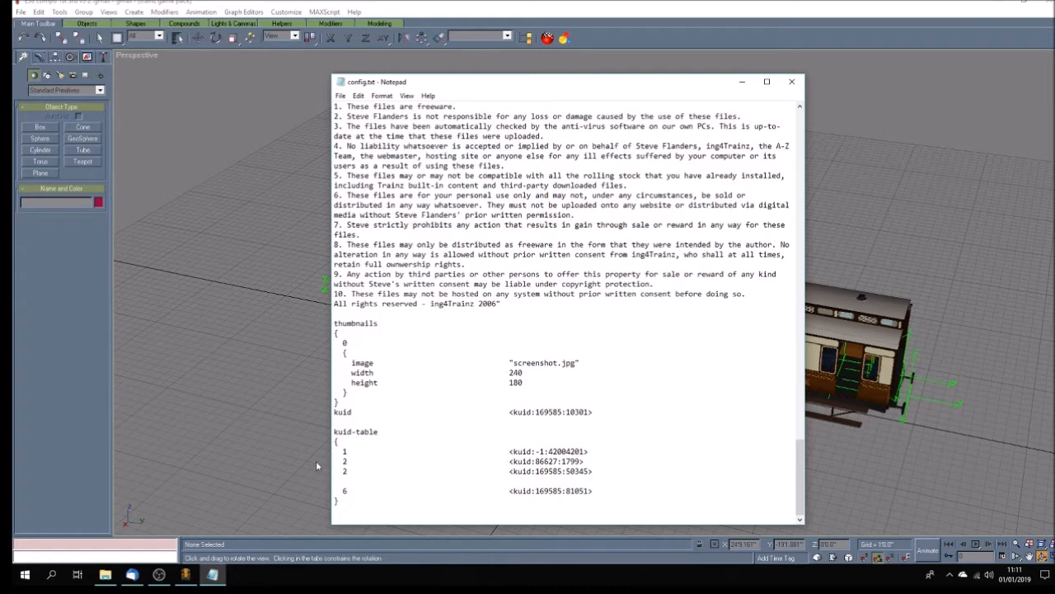
{"action": "key", "text": "Delete"}
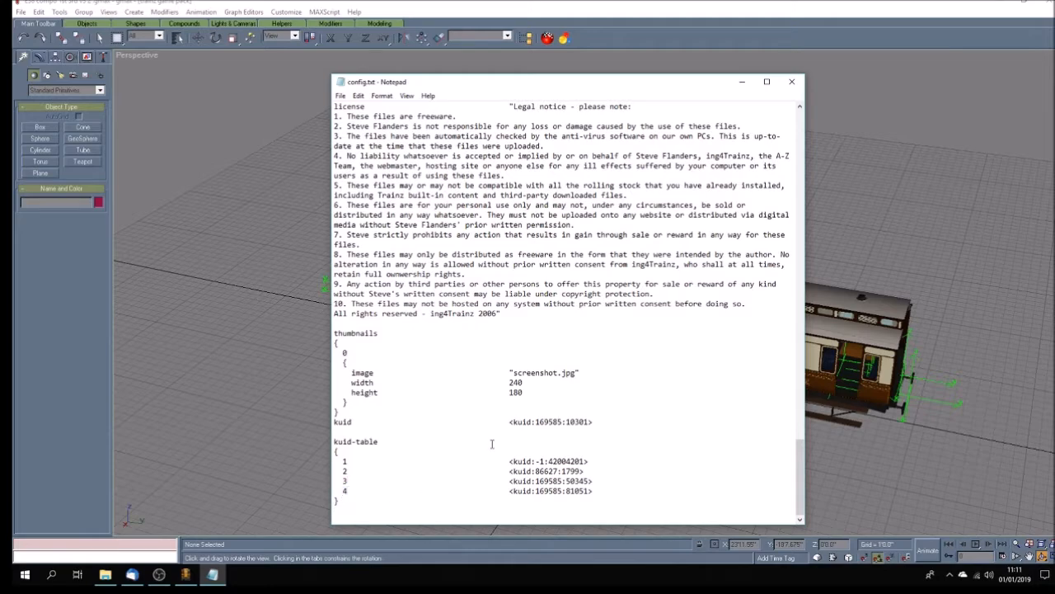
- Return to the start of config.txt to check the header, and save the file
{"action": "scroll", "coordinate": [492, 444], "scroll_direction": "up", "scroll_amount": 9}
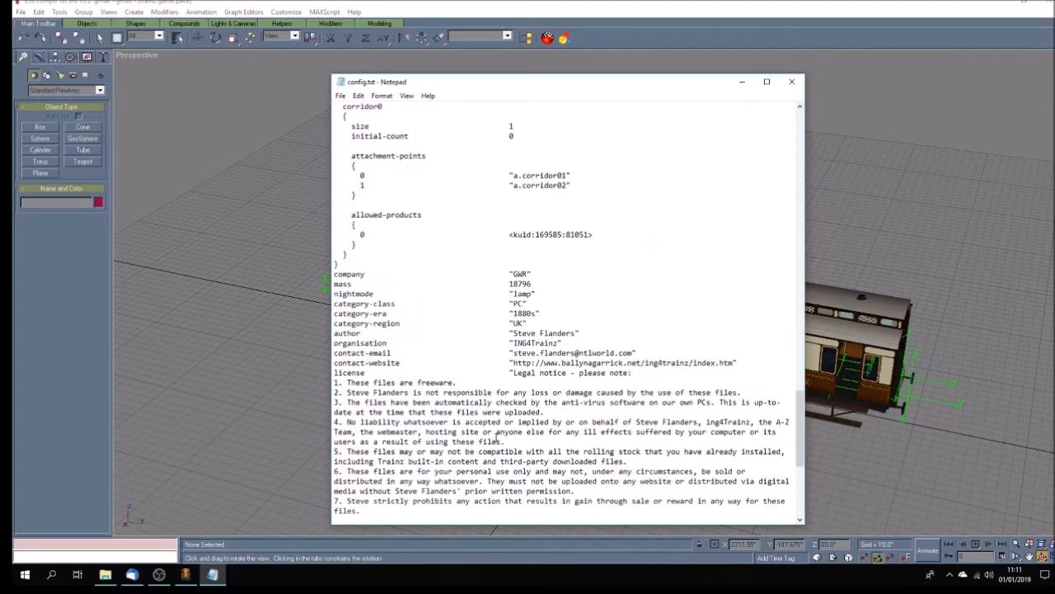
{"action": "scroll", "coordinate": [495, 437], "scroll_direction": "up", "scroll_amount": 20}
{"action": "scroll", "coordinate": [494, 437], "scroll_direction": "up", "scroll_amount": 15}
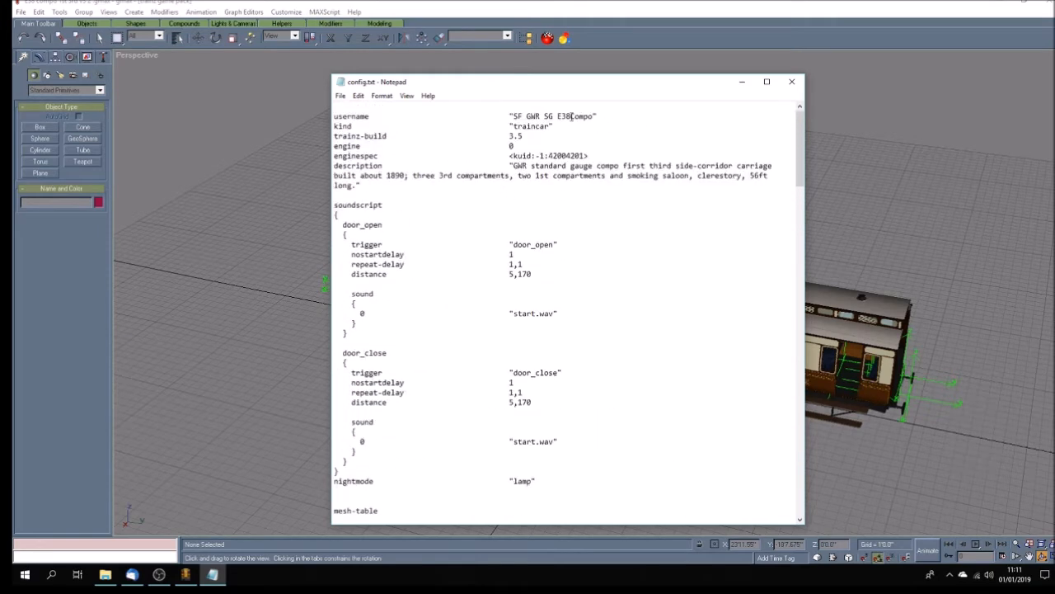
{"action": "left_click", "coordinate": [341, 96]}
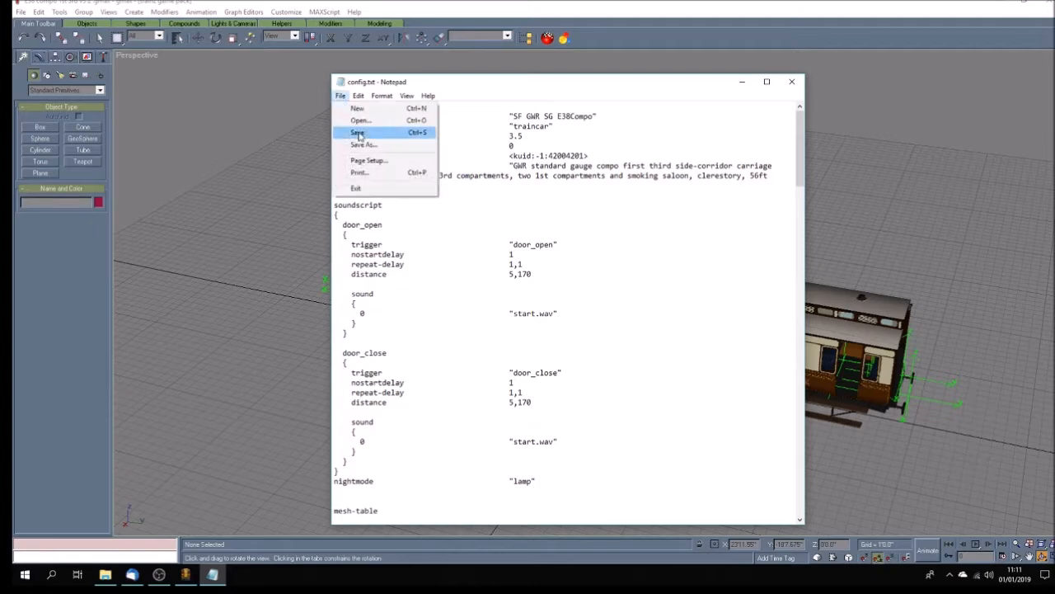
{"action": "left_click", "coordinate": [356, 135]}
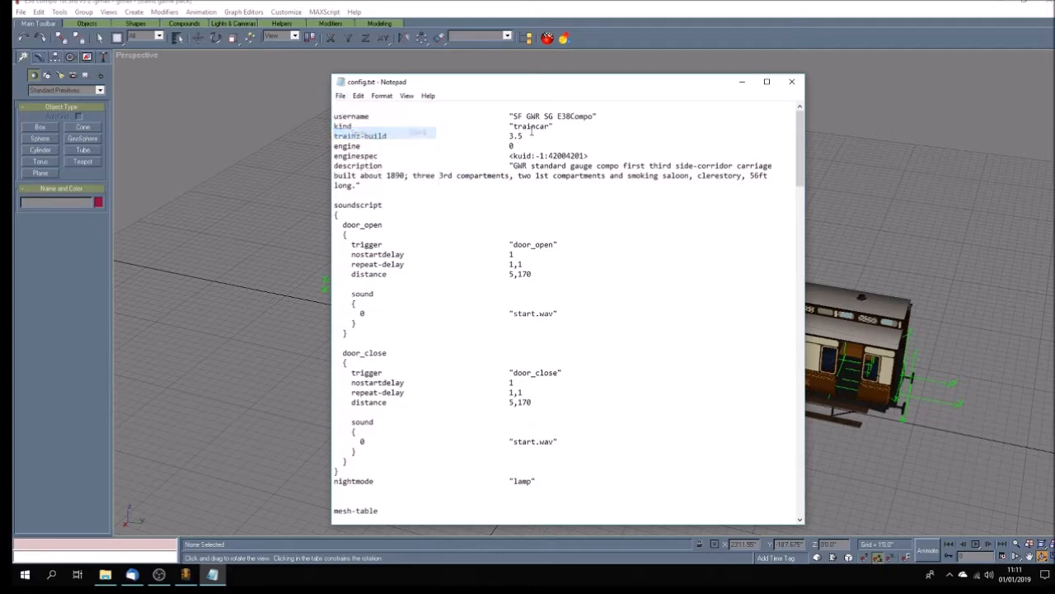
- Close config.txt, dismiss the object selection list in gmax and return to the selection tool
{"action": "left_click", "coordinate": [792, 83]}
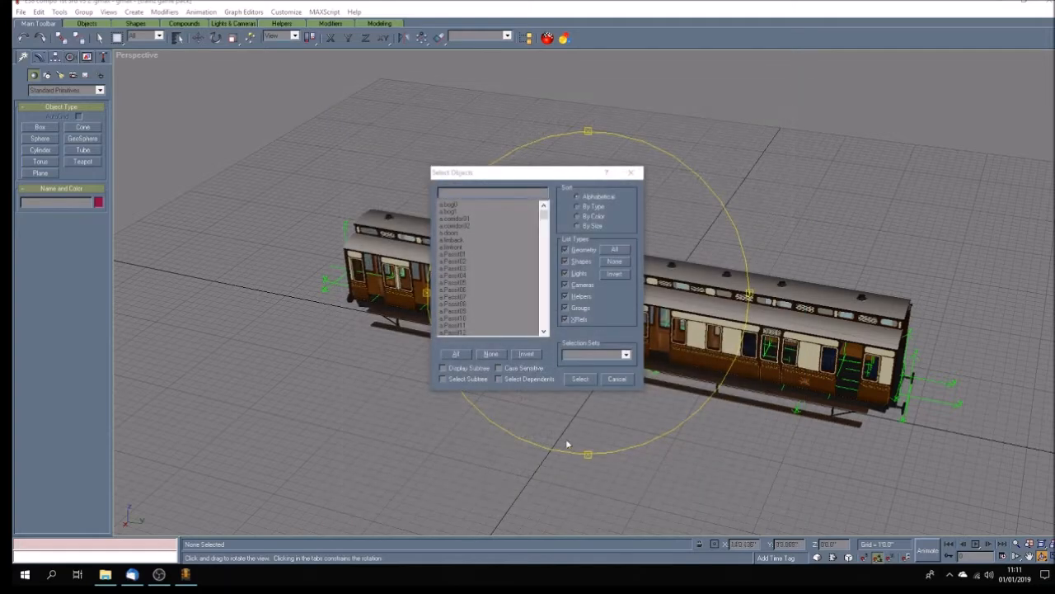
{"action": "left_click", "coordinate": [618, 379]}
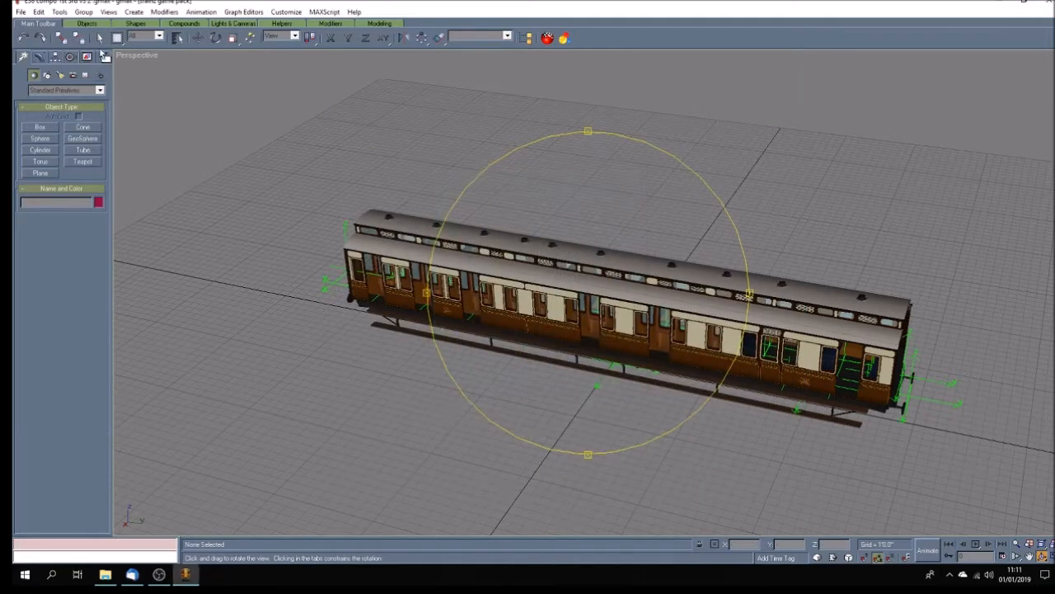
{"action": "left_click", "coordinate": [99, 38]}
- Start exporting the carriage model and browse to Documents\Trainz projects\TANE new models\trains\gwr_sg_E38_compo\gwr_sg_E38_compo_body as the destination
{"action": "left_click", "coordinate": [21, 12]}
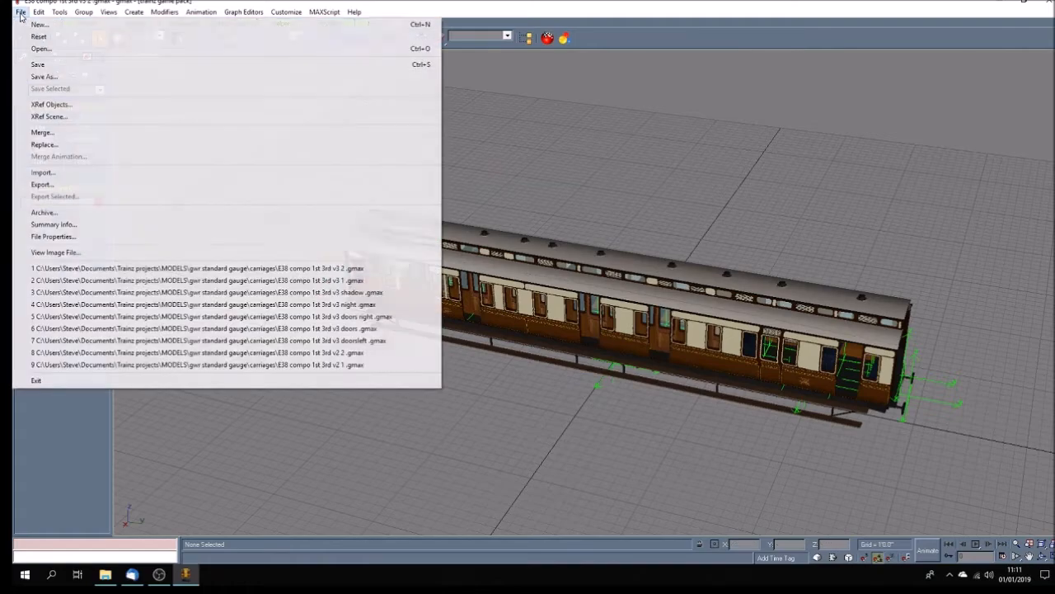
{"action": "left_click", "coordinate": [41, 184]}
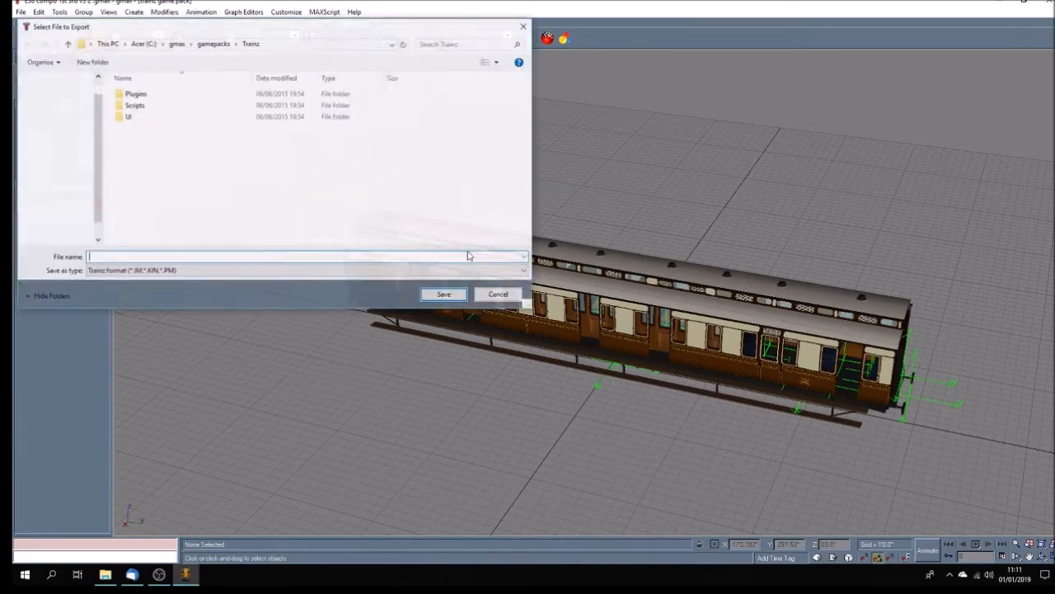
{"action": "left_click", "coordinate": [62, 152]}
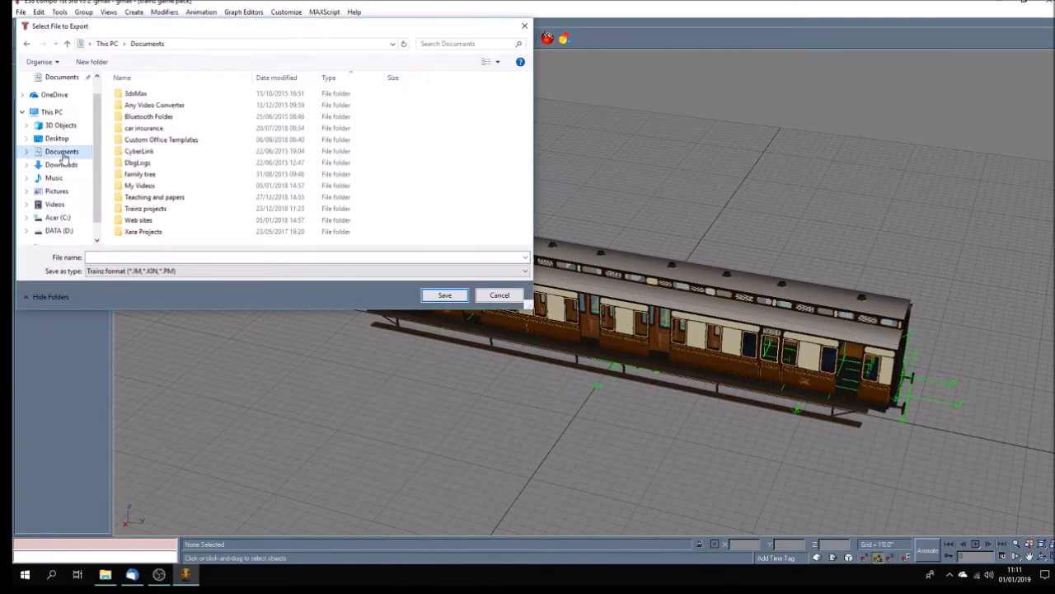
{"action": "double_click", "coordinate": [132, 208]}
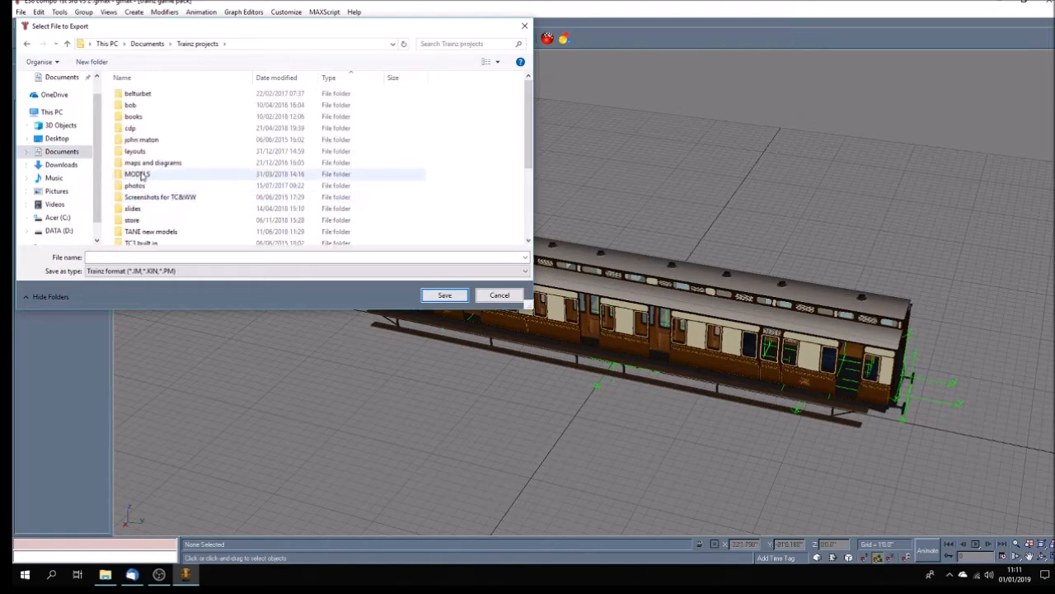
{"action": "left_click", "coordinate": [159, 234]}
{"action": "double_click", "coordinate": [161, 235]}
{"action": "double_click", "coordinate": [132, 161]}
{"action": "scroll", "coordinate": [132, 165], "scroll_direction": "down", "scroll_amount": 3}
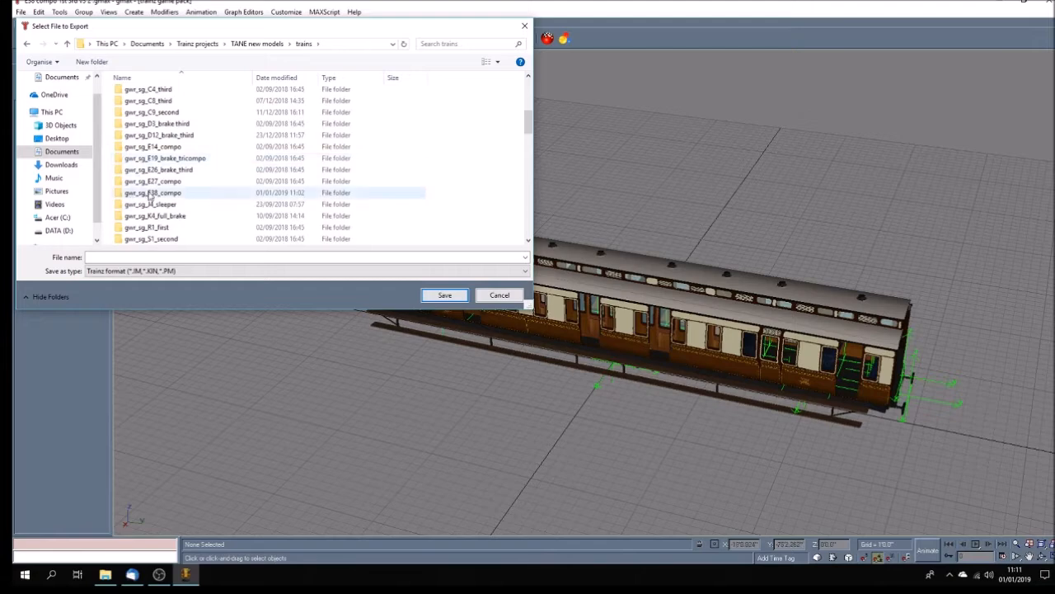
{"action": "double_click", "coordinate": [149, 193]}
{"action": "left_click", "coordinate": [182, 97]}
{"action": "double_click", "coordinate": [183, 97]}
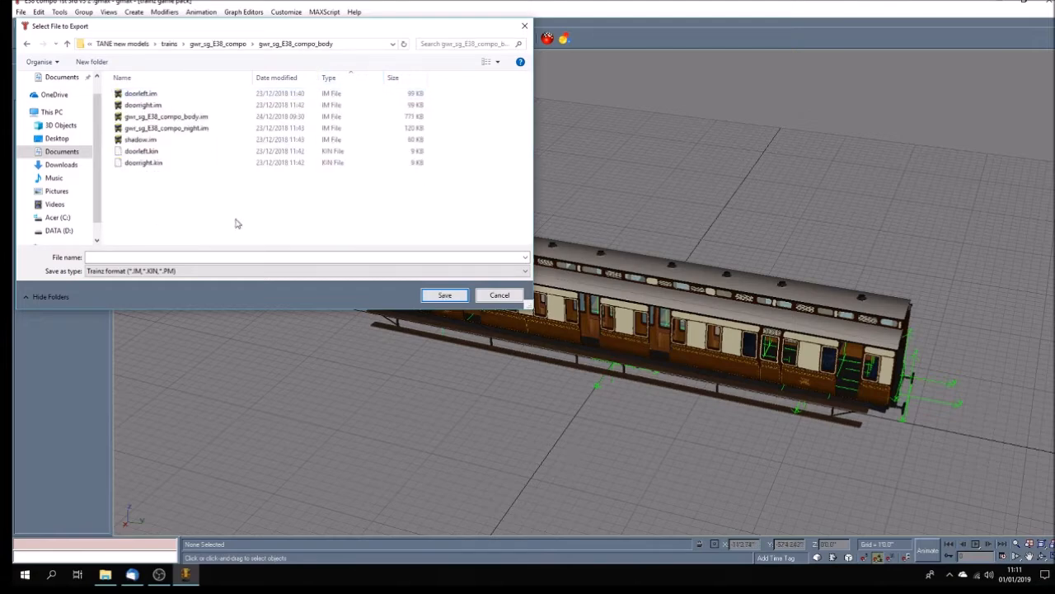
- Export the carriage body as gwr_sg_E38_compo_body.im in Trainz format, replacing the existing file
{"action": "left_click", "coordinate": [195, 119]}
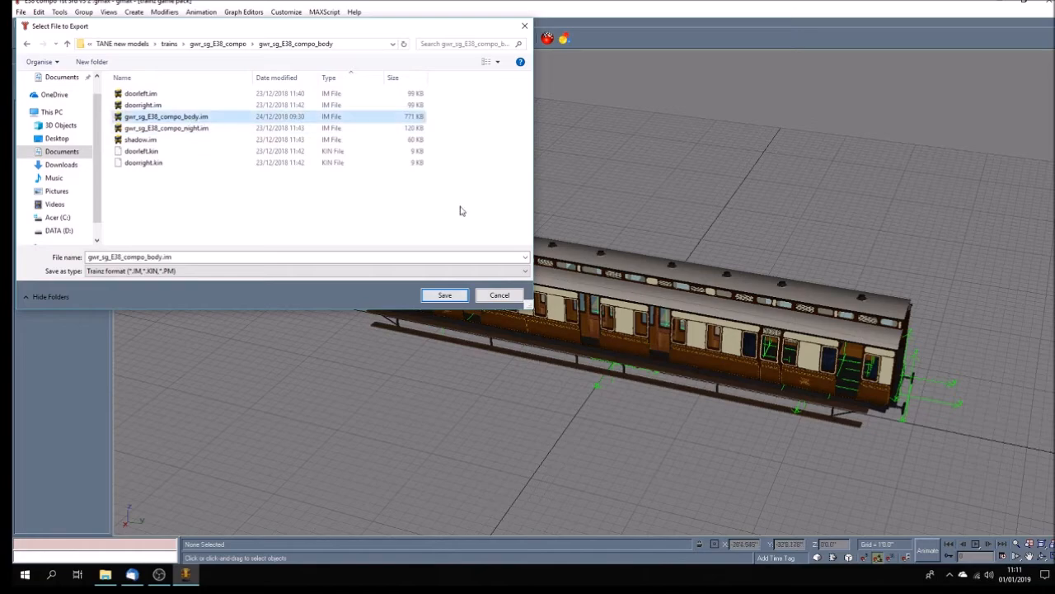
{"action": "left_click", "coordinate": [451, 296]}
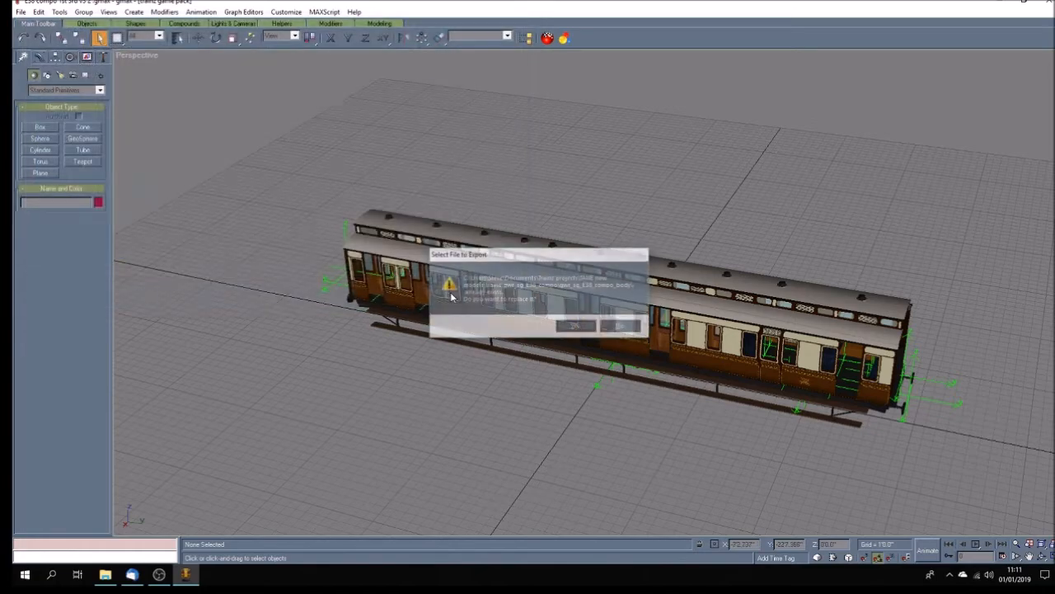
{"action": "left_click", "coordinate": [578, 323]}
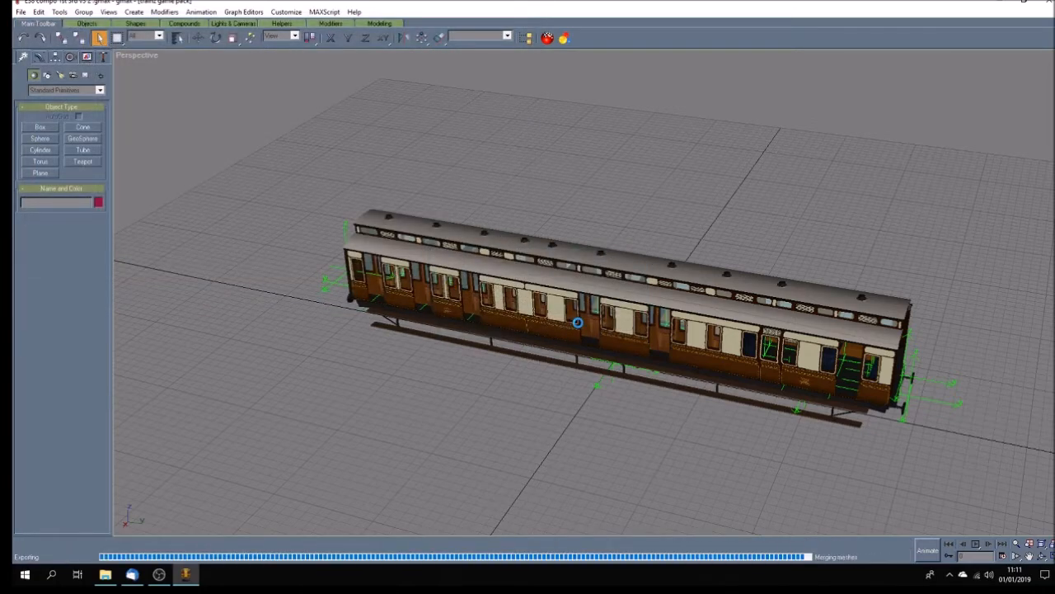
{"action": "left_click", "coordinate": [577, 321]}
- Open the Resource Collector utility and browse for its output path, going up to the Trainz projects folder
{"action": "left_click", "coordinate": [104, 56]}
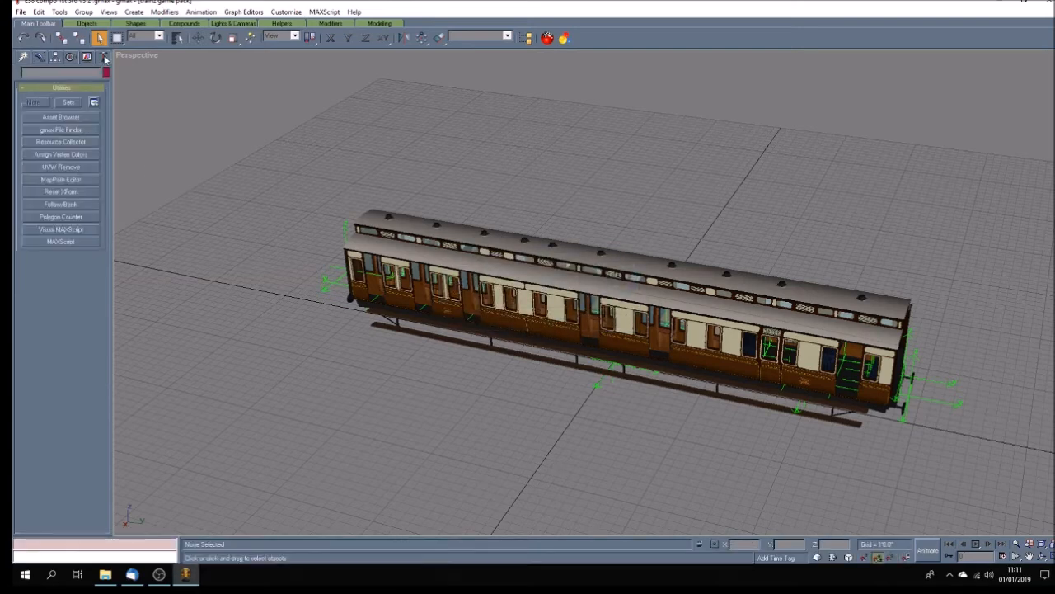
{"action": "left_click", "coordinate": [78, 143]}
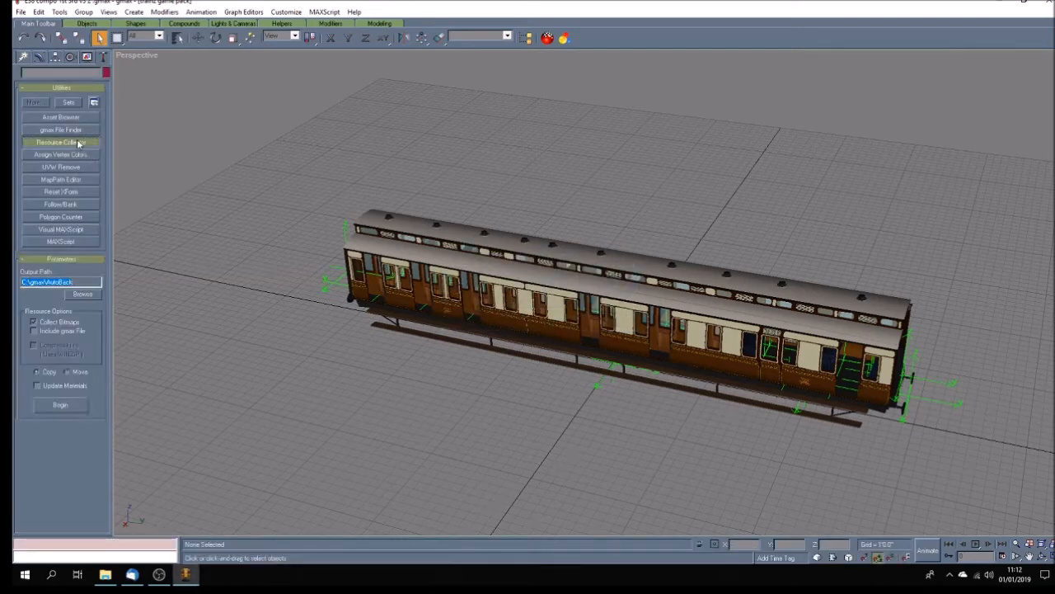
{"action": "left_click", "coordinate": [85, 297]}
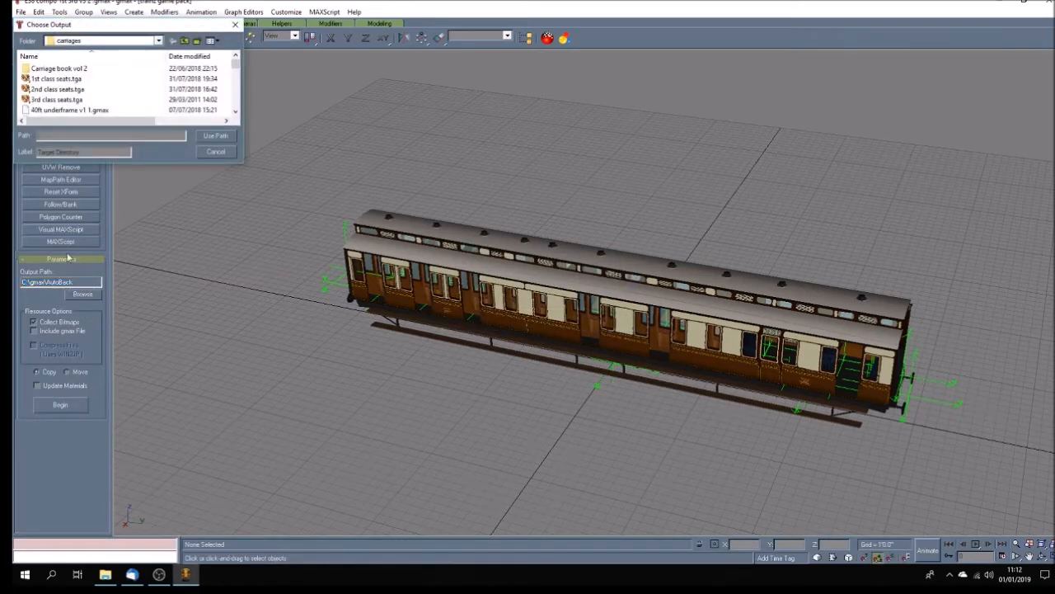
{"action": "left_click", "coordinate": [158, 41]}
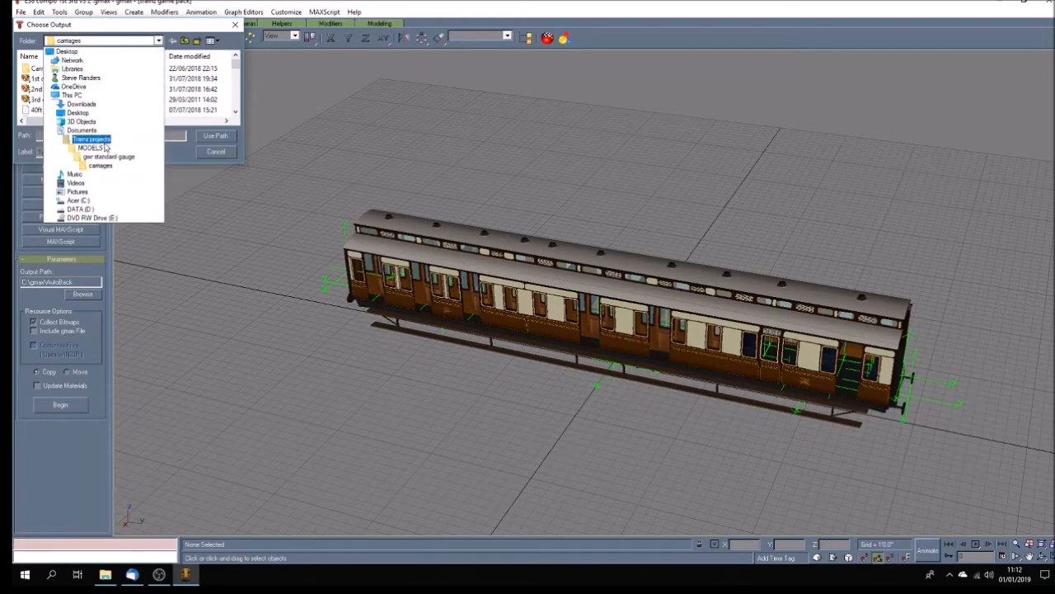
{"action": "left_click", "coordinate": [105, 148]}
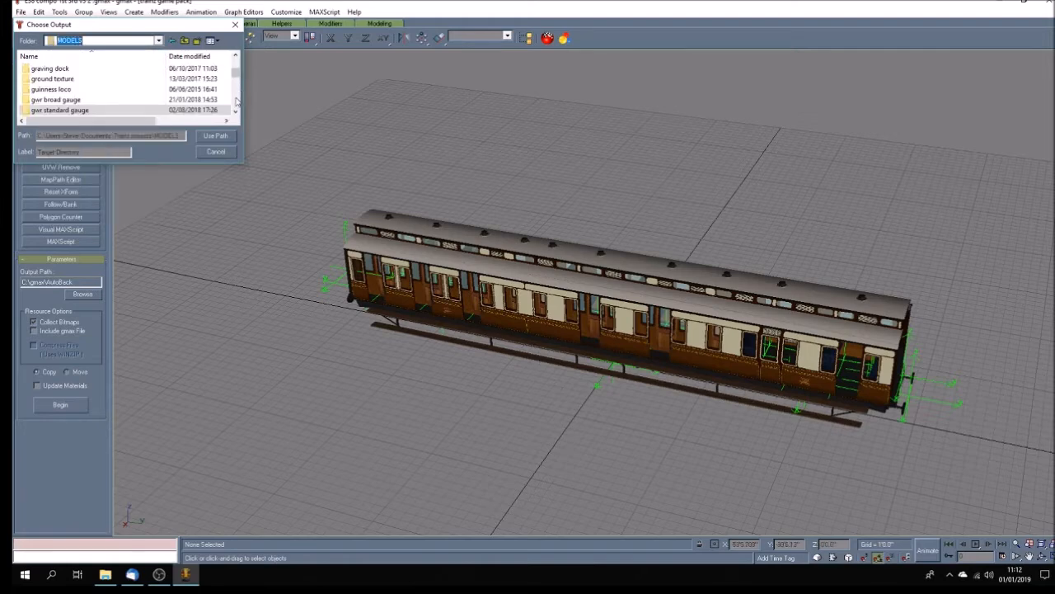
{"action": "left_click", "coordinate": [159, 40]}
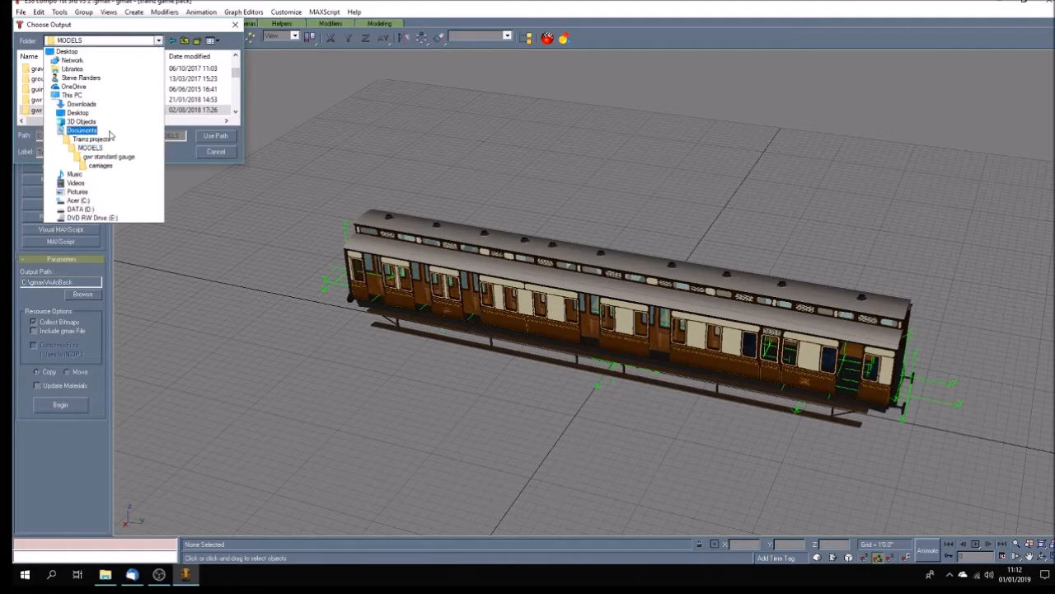
{"action": "left_click", "coordinate": [109, 140]}
{"action": "left_click", "coordinate": [236, 74]}
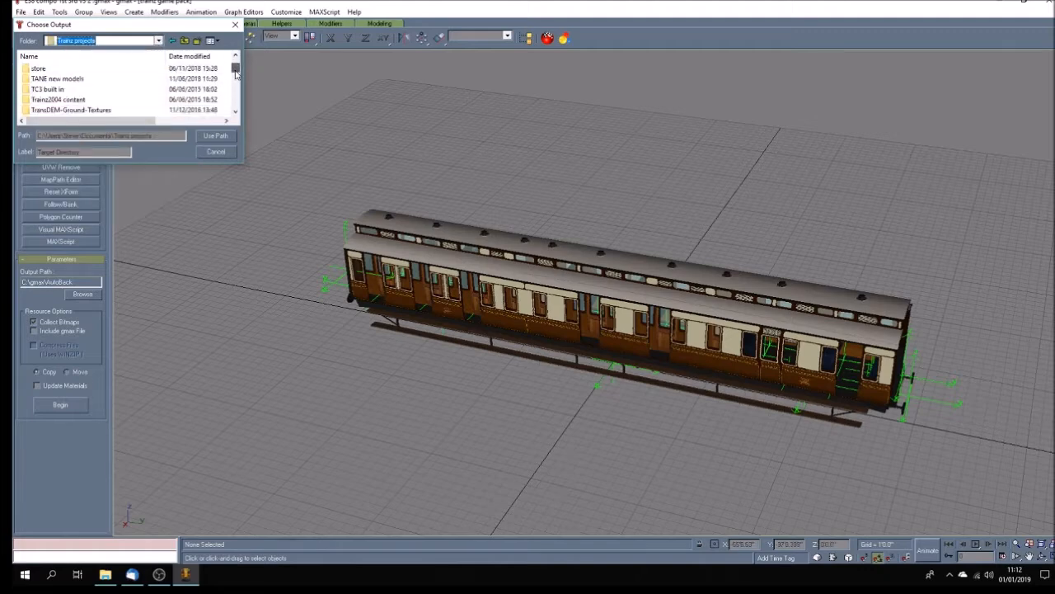
{"action": "left_click_drag", "start_coordinate": [236, 74], "coordinate": [235, 71]}
- Set the output path to TANE new models\trains\gwr_sg_E38_compo\gwr_sg_E38_compo_body with a trailing backslash, and collect the bitmaps there
{"action": "double_click", "coordinate": [84, 81]}
{"action": "scroll", "coordinate": [92, 87], "scroll_direction": "down", "scroll_amount": 1}
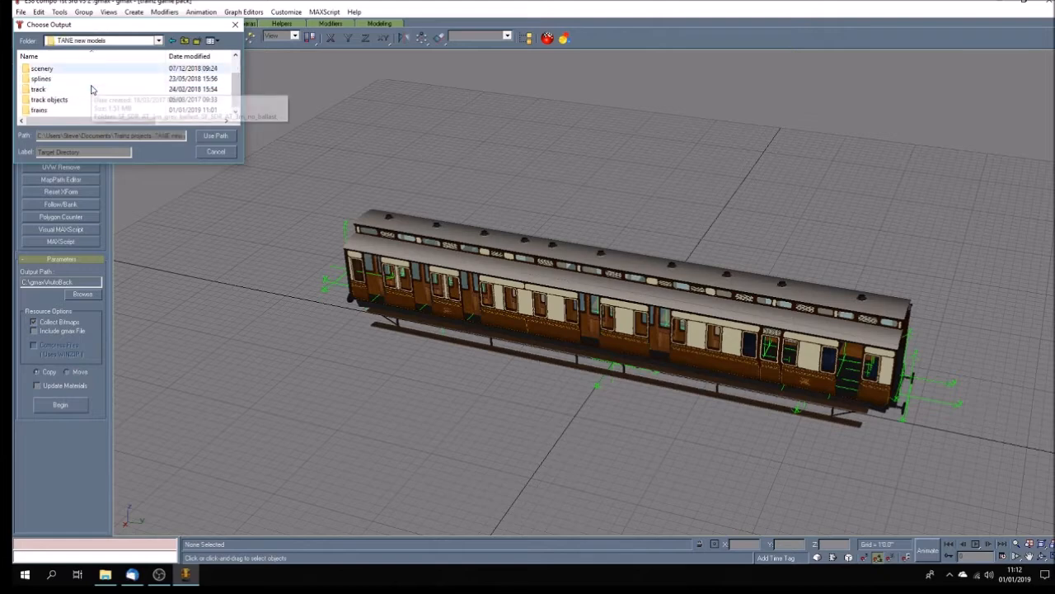
{"action": "double_click", "coordinate": [59, 109]}
{"action": "scroll", "coordinate": [60, 109], "scroll_direction": "down", "scroll_amount": 5}
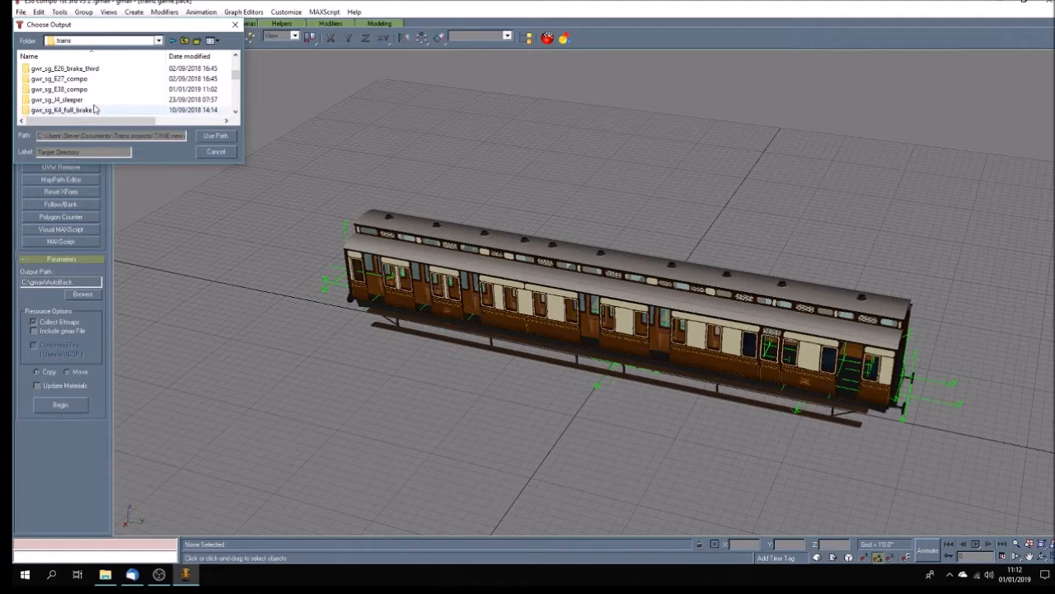
{"action": "double_click", "coordinate": [82, 90]}
{"action": "double_click", "coordinate": [77, 70]}
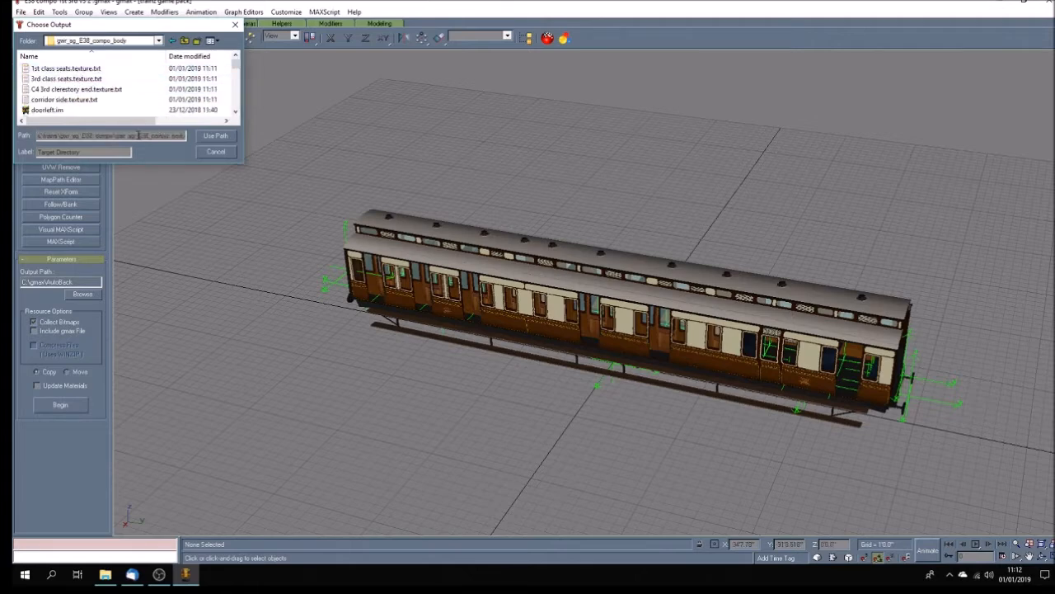
{"action": "type", "text": "\\"}
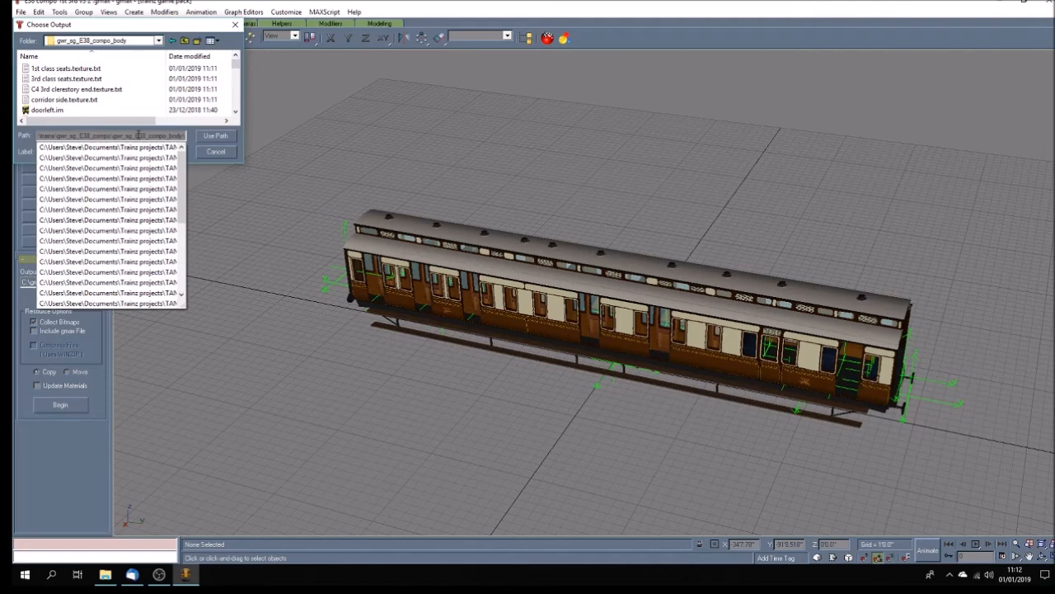
{"action": "left_click", "coordinate": [219, 140]}
{"action": "left_click", "coordinate": [217, 137]}
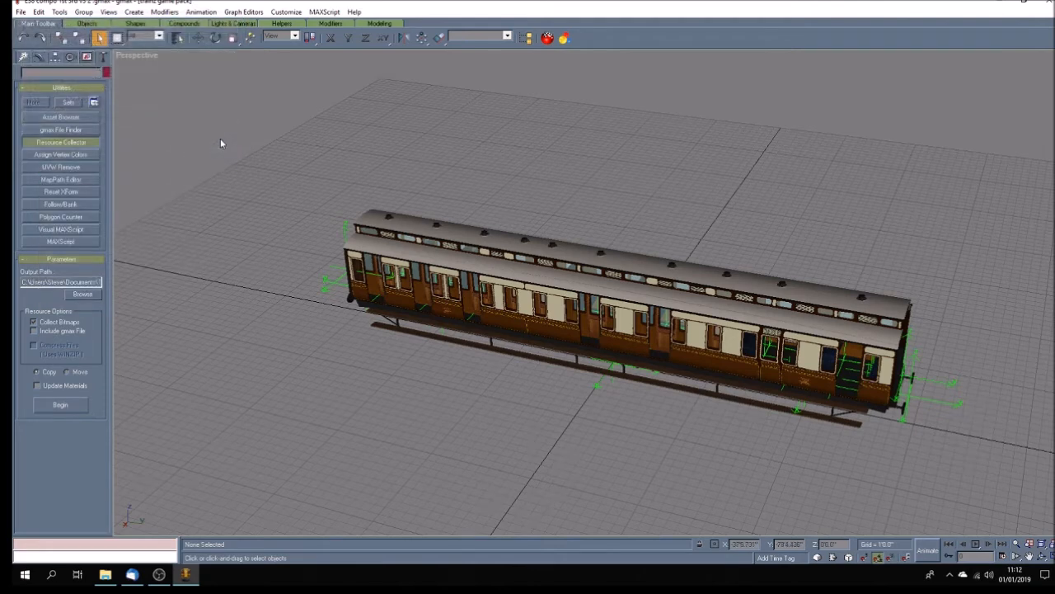
{"action": "left_click", "coordinate": [84, 407]}
- Switch to File Explorer, look through the exported files in gwr_sg_E38_compo_body, and delete gwr_sg_E38_compo_body.gmw
{"action": "left_click", "coordinate": [105, 575]}
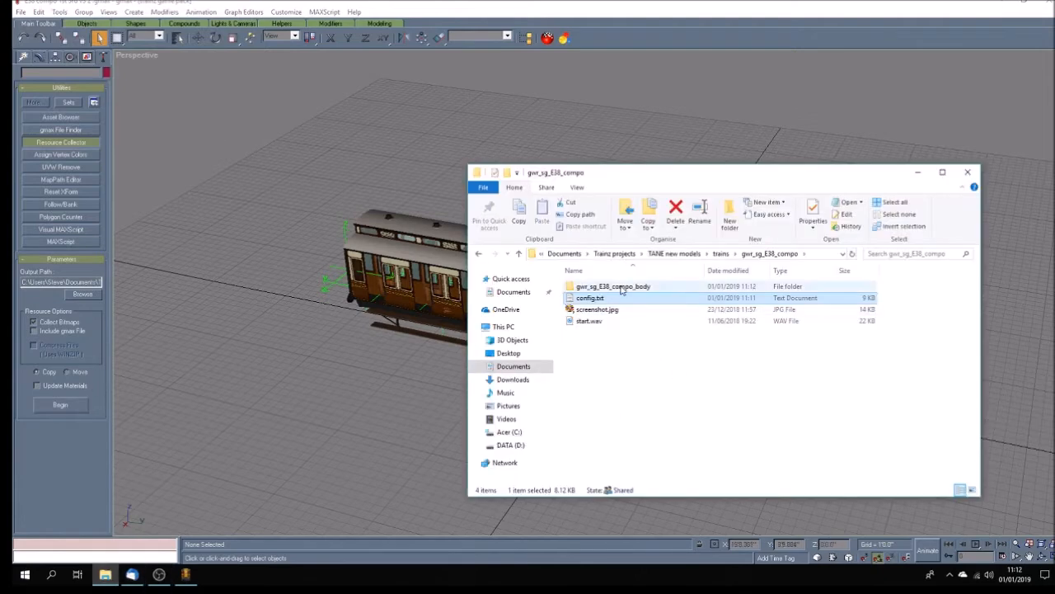
{"action": "double_click", "coordinate": [624, 286]}
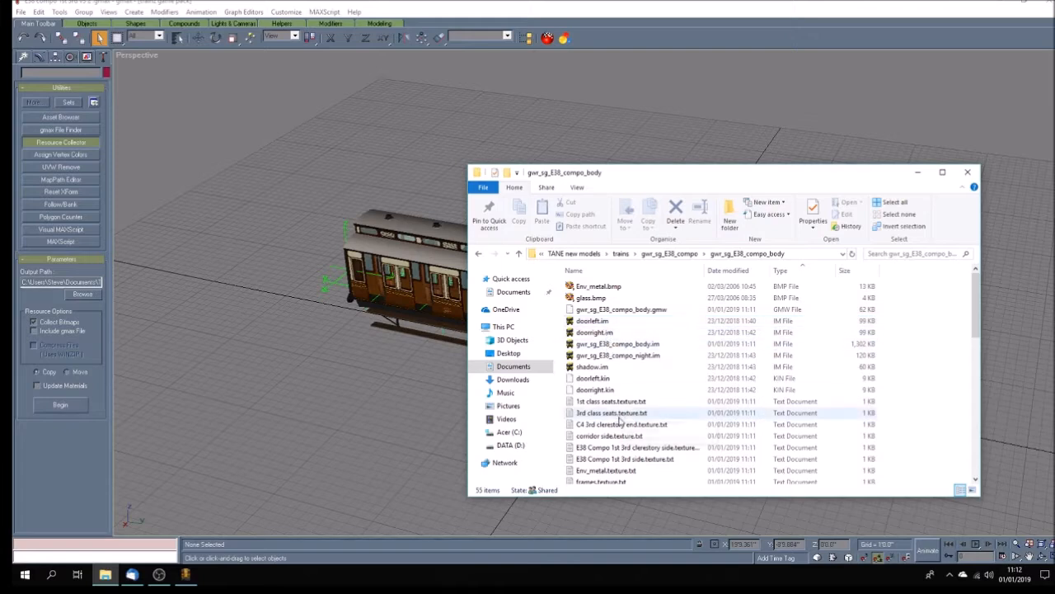
{"action": "scroll", "coordinate": [620, 414], "scroll_direction": "down", "scroll_amount": 12}
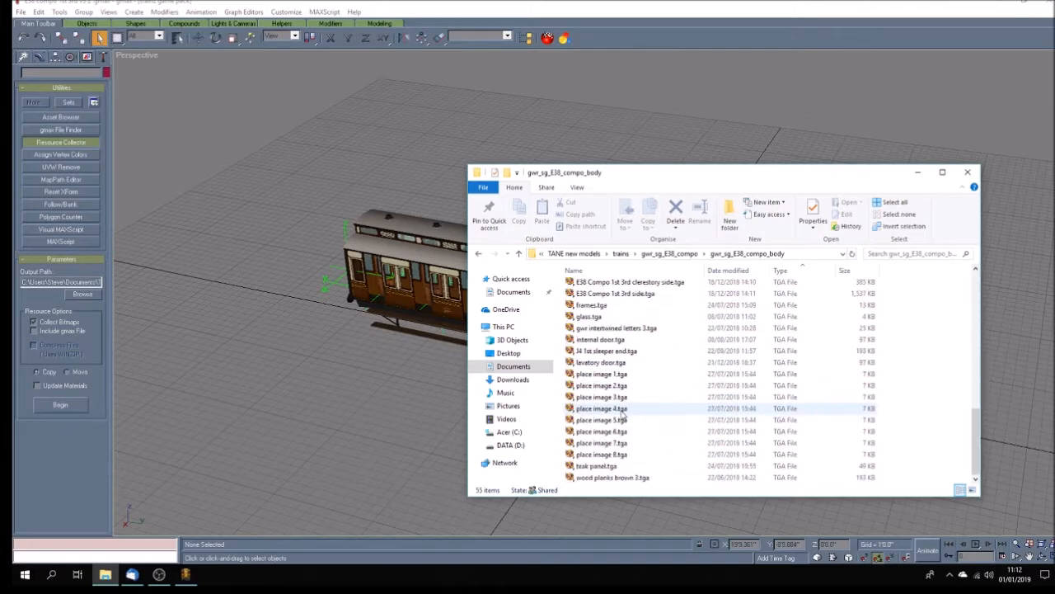
{"action": "scroll", "coordinate": [621, 415], "scroll_direction": "up", "scroll_amount": 12}
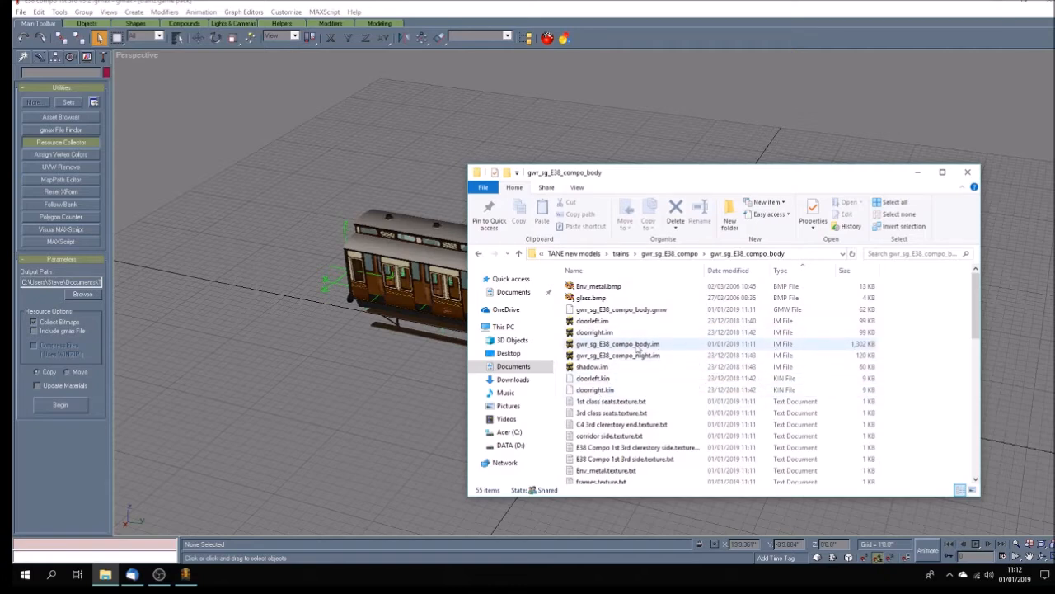
{"action": "left_click", "coordinate": [647, 309]}
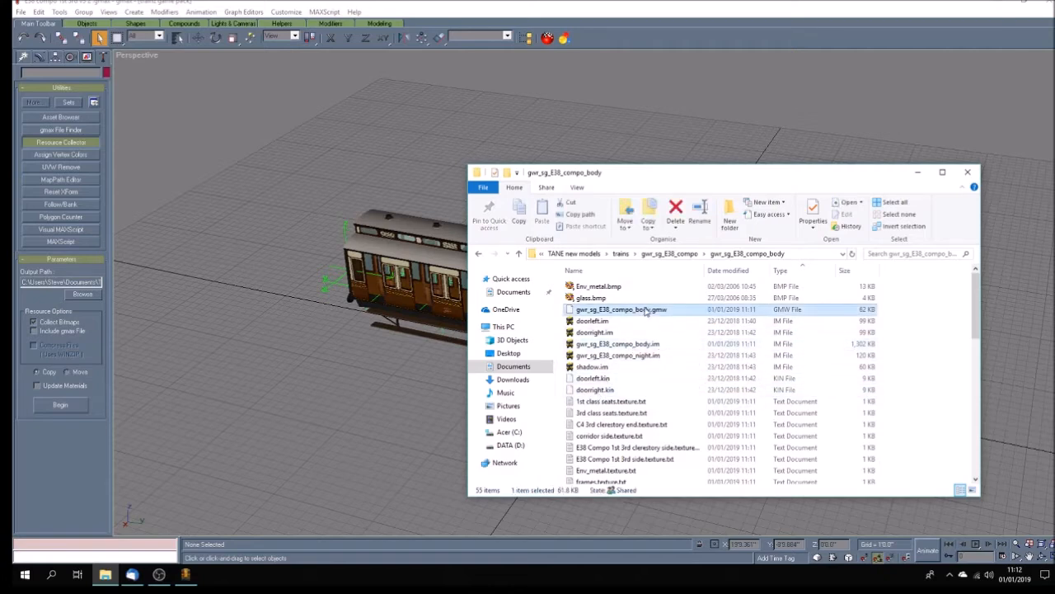
{"action": "key", "text": "Delete"}
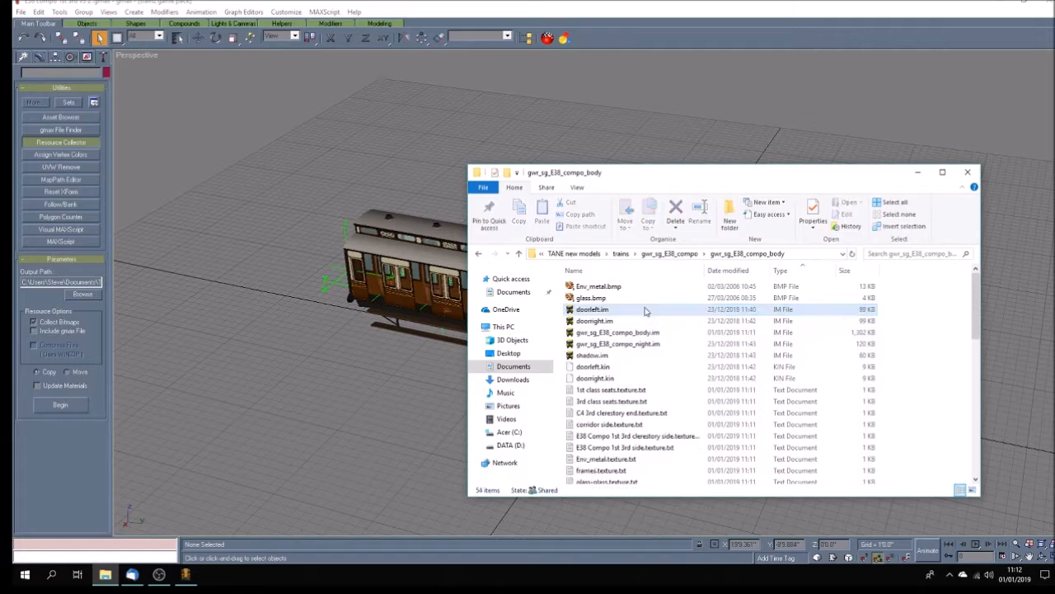
- Switch back to gmax and open the recent model E38 compo 1st 3rd v3 doorsleft .gmax
{"action": "left_click", "coordinate": [288, 11]}
{"action": "left_click", "coordinate": [223, 5]}
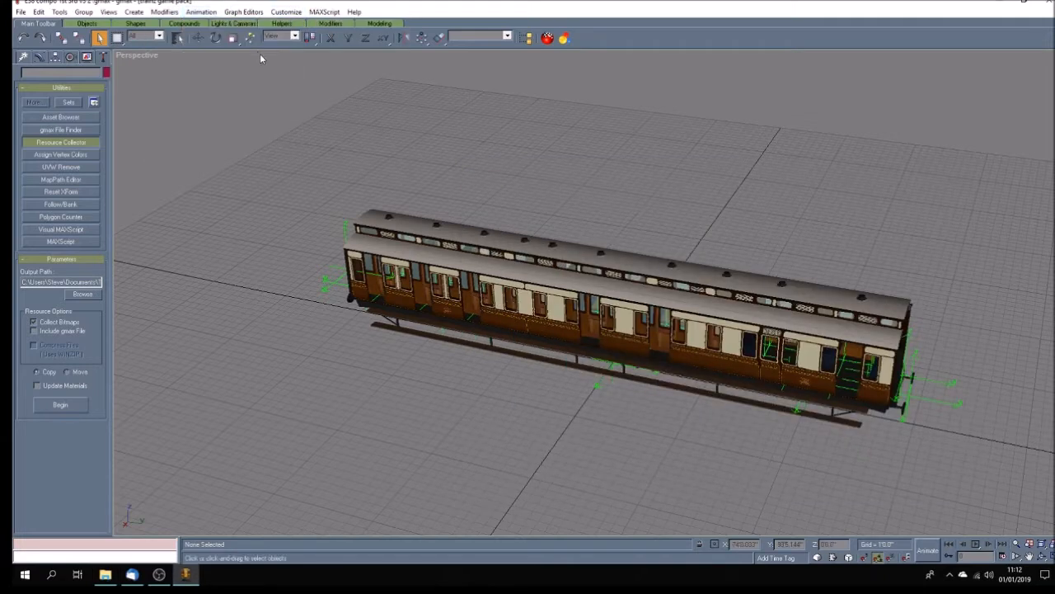
{"action": "left_click", "coordinate": [21, 11]}
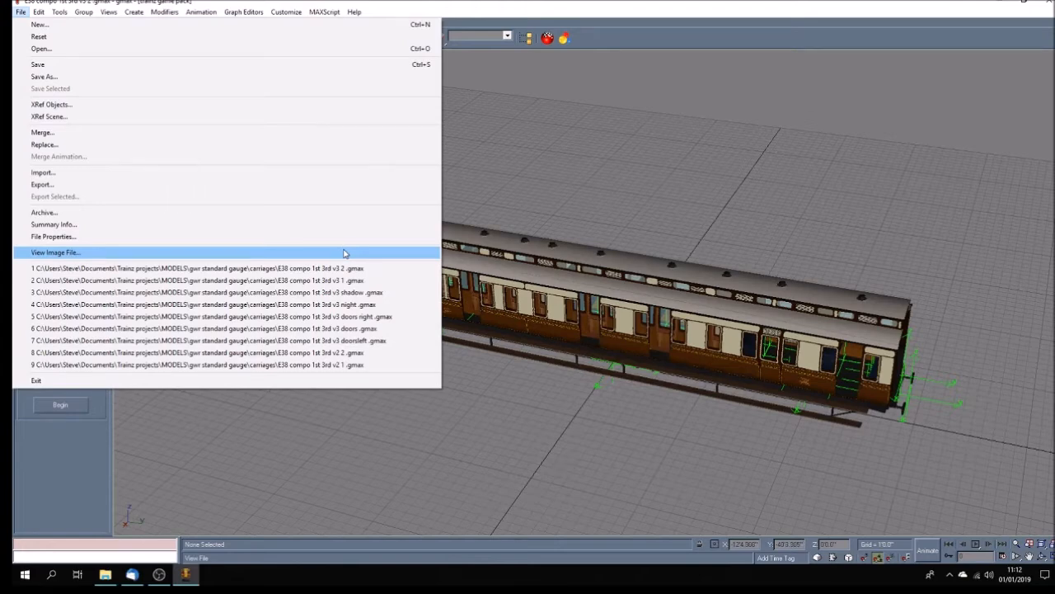
{"action": "left_click", "coordinate": [387, 340]}
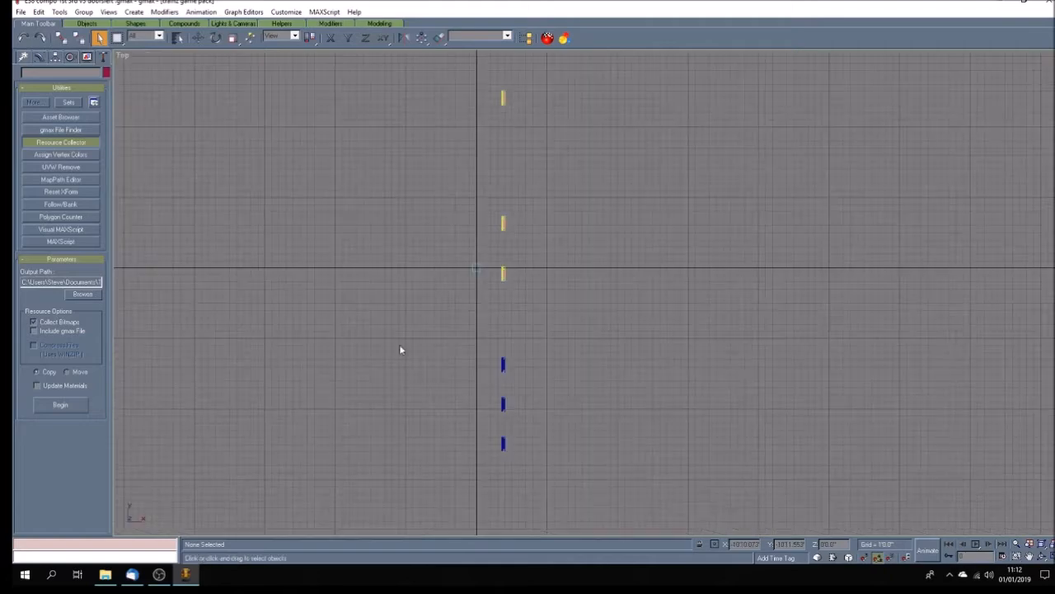
- Export the left doors mesh over the existing doorleft.im in gwr_sg_E38_compo_body, overwriting all existing .texture.txt files
{"action": "left_click", "coordinate": [21, 12]}
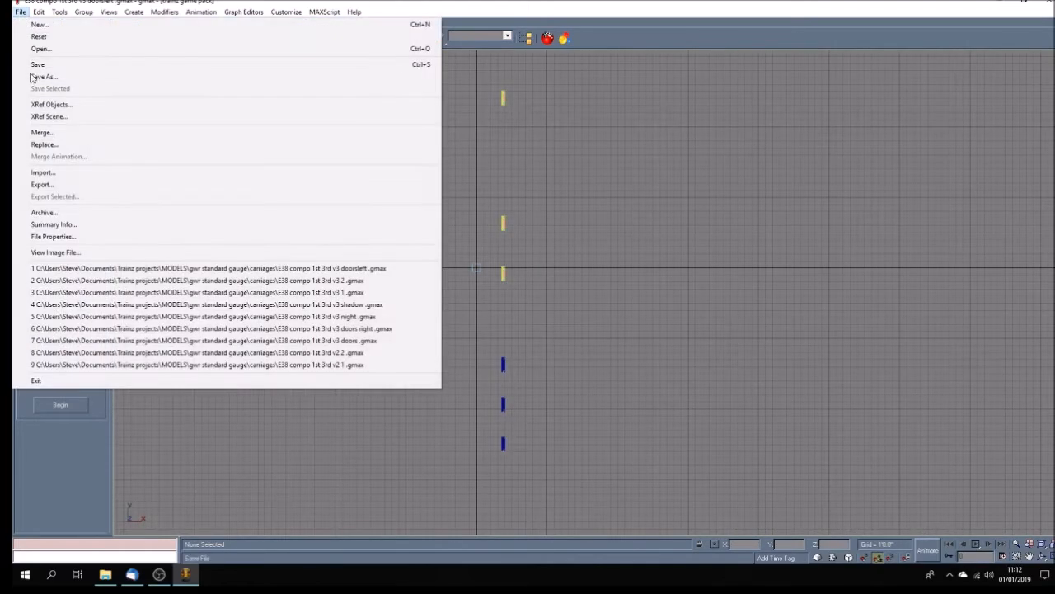
{"action": "left_click", "coordinate": [77, 186]}
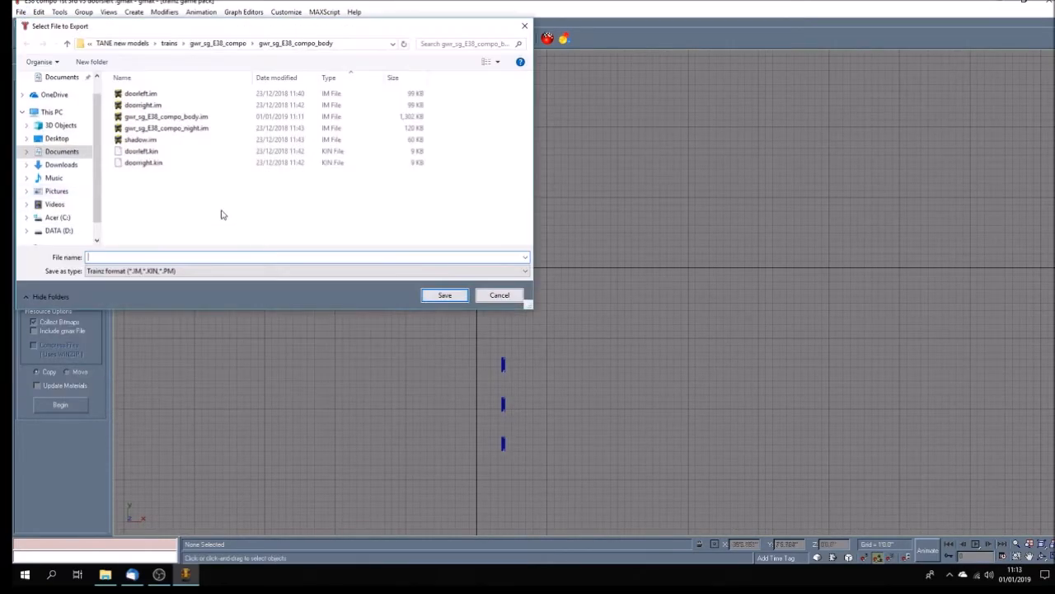
{"action": "left_click", "coordinate": [154, 94]}
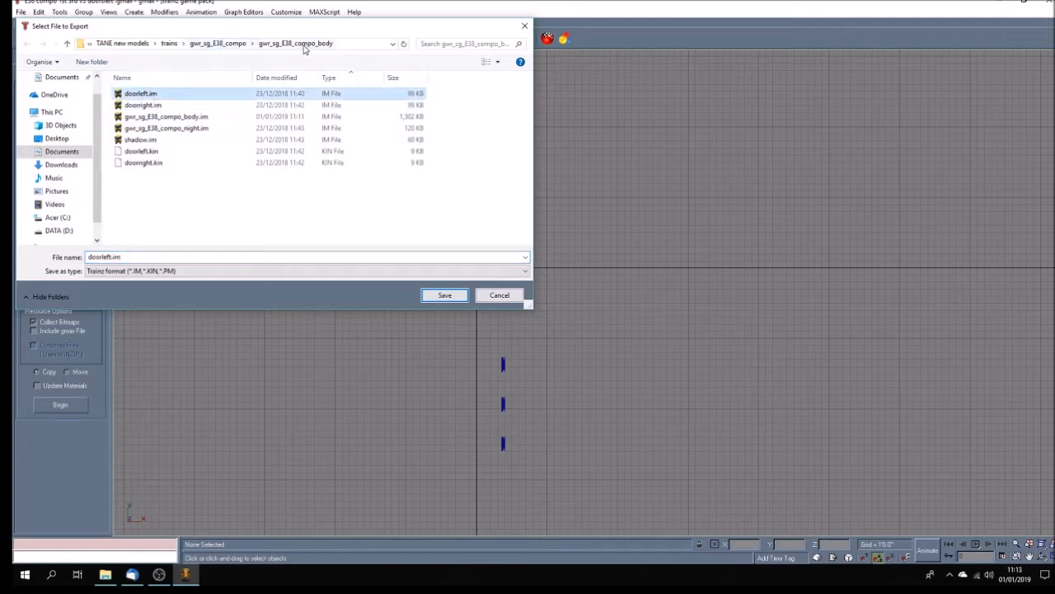
{"action": "left_click", "coordinate": [443, 297]}
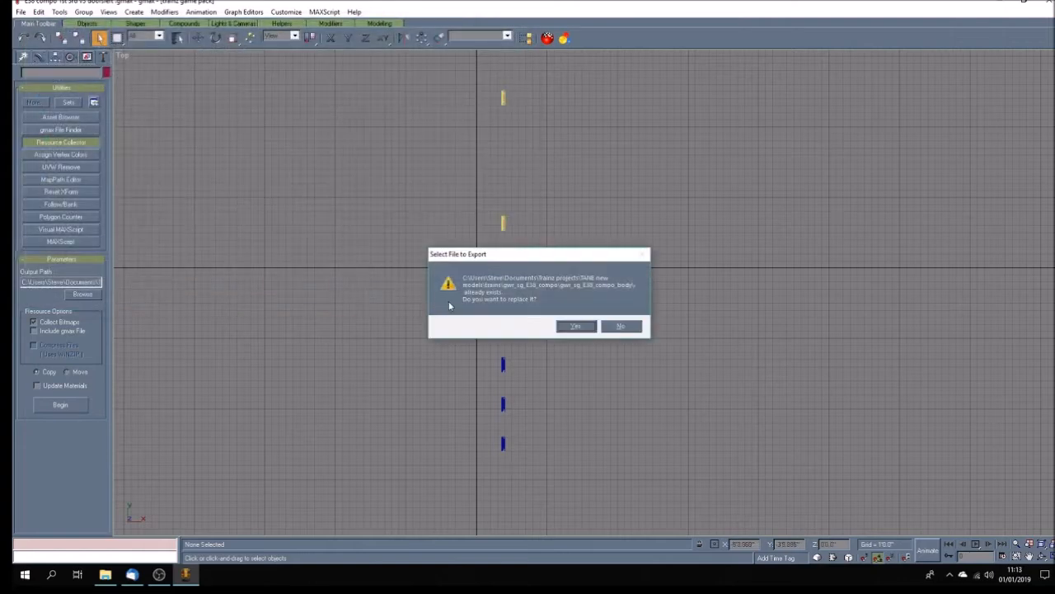
{"action": "left_click", "coordinate": [574, 325]}
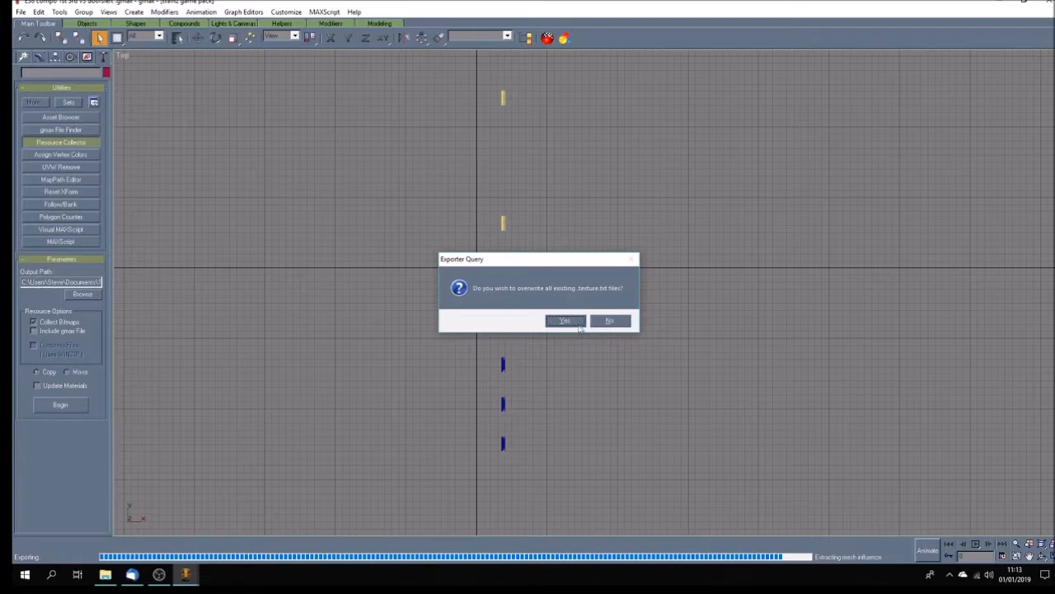
{"action": "left_click", "coordinate": [577, 325]}
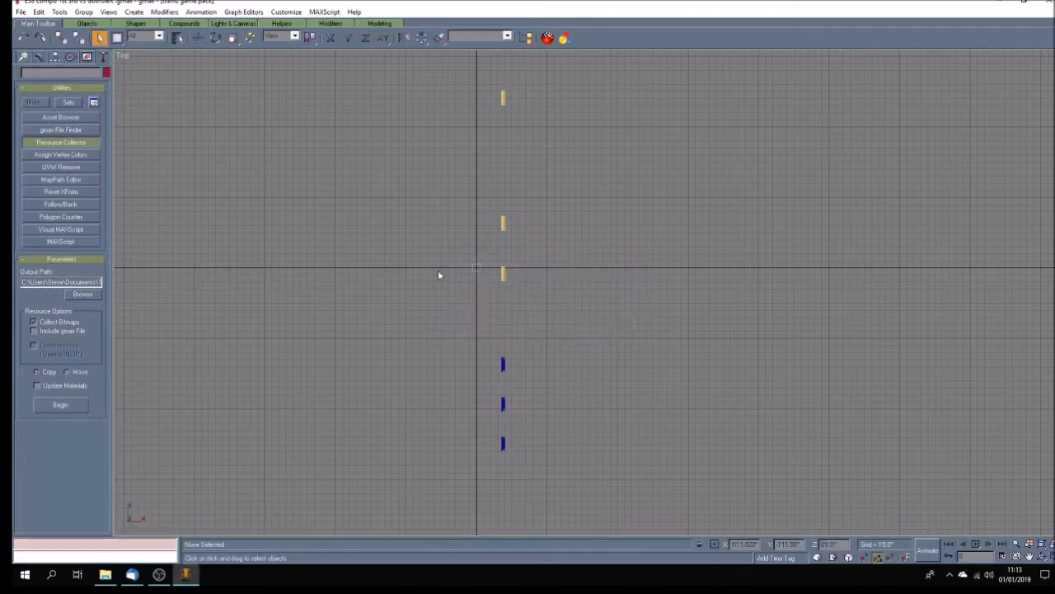
- Browse for the Resource Collector's output path, going from Trainz projects into TANE new models\trains
{"action": "left_click", "coordinate": [84, 295]}
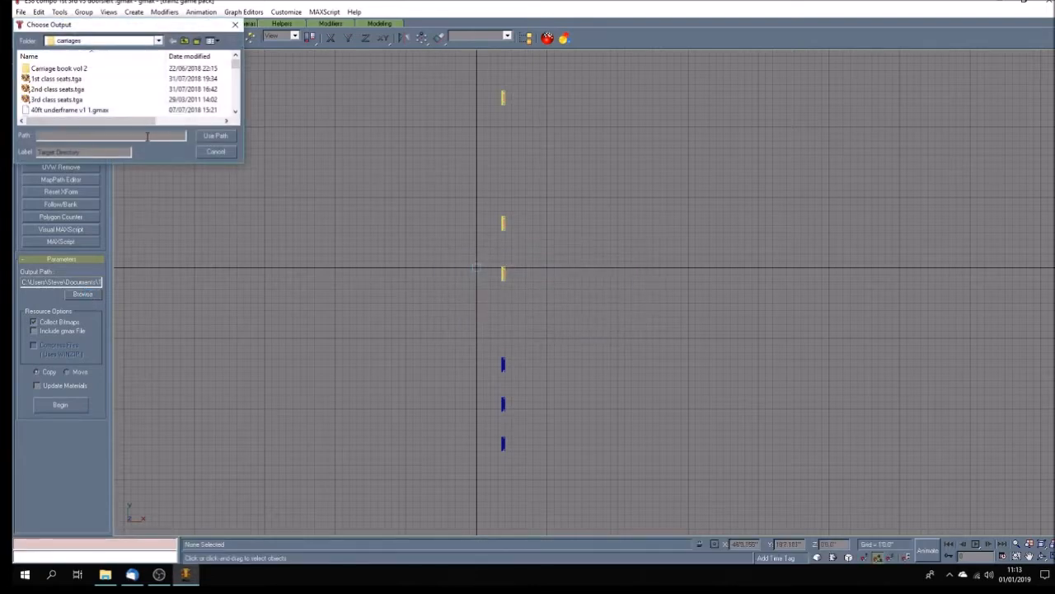
{"action": "left_click", "coordinate": [158, 40]}
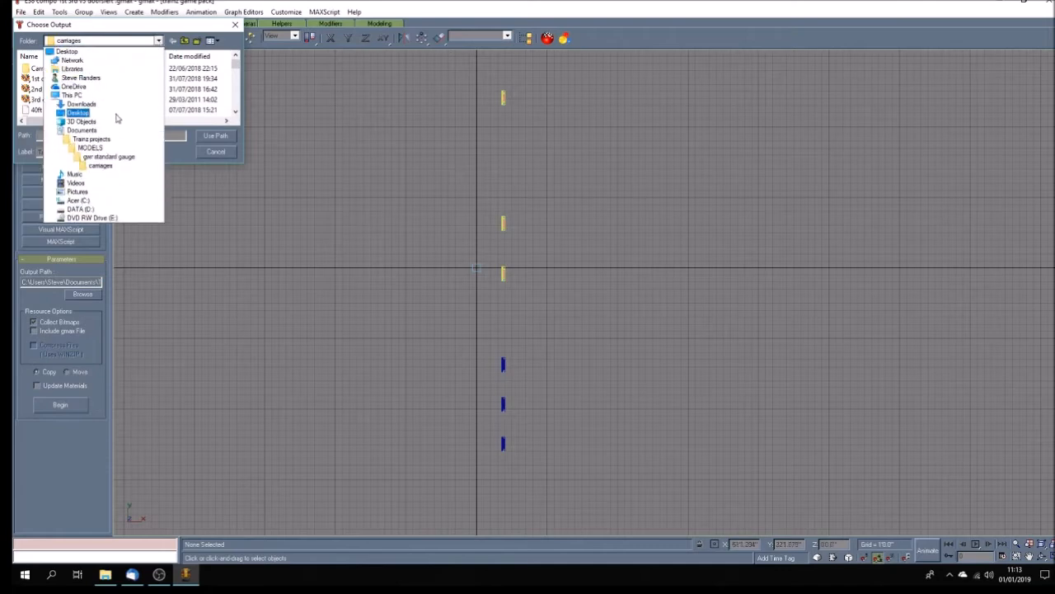
{"action": "left_click", "coordinate": [110, 140]}
{"action": "left_click_drag", "start_coordinate": [235, 69], "coordinate": [235, 76]}
{"action": "double_click", "coordinate": [50, 112]}
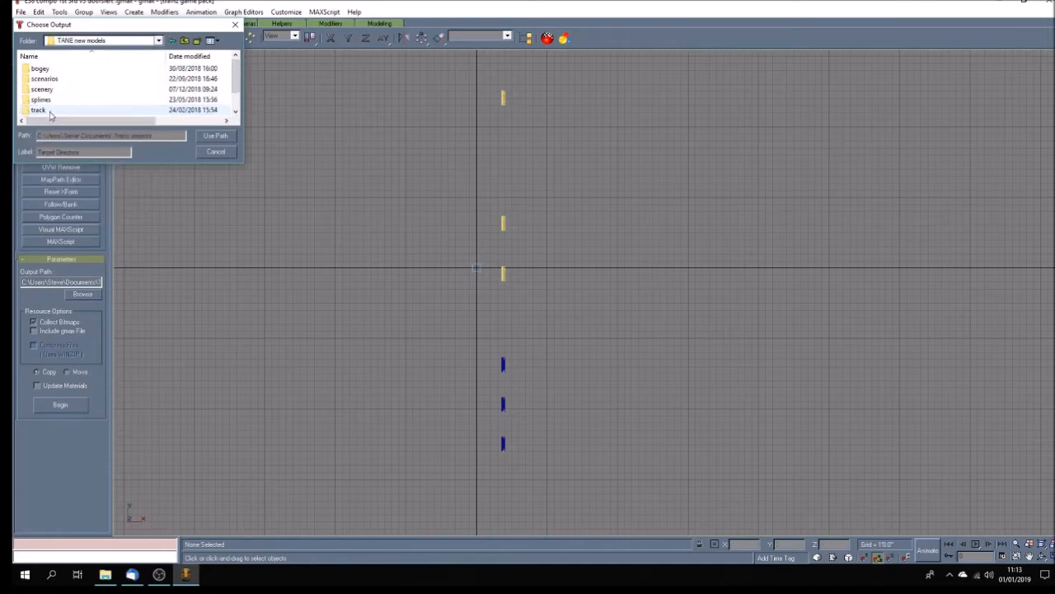
{"action": "left_click", "coordinate": [236, 112]}
{"action": "left_click", "coordinate": [235, 111]}
{"action": "double_click", "coordinate": [39, 110]}
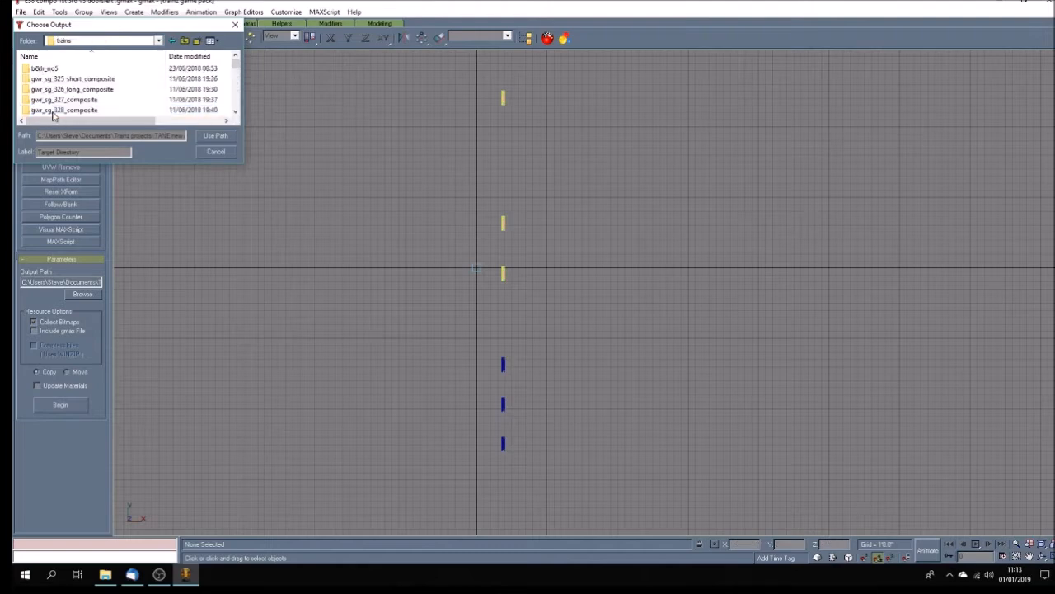
- Set the output path to gwr_sg_E38_compo\gwr_sg_E38_compo_body with a trailing backslash, and collect the left doors' bitmaps there
{"action": "scroll", "coordinate": [239, 73], "scroll_direction": "down", "scroll_amount": 5}
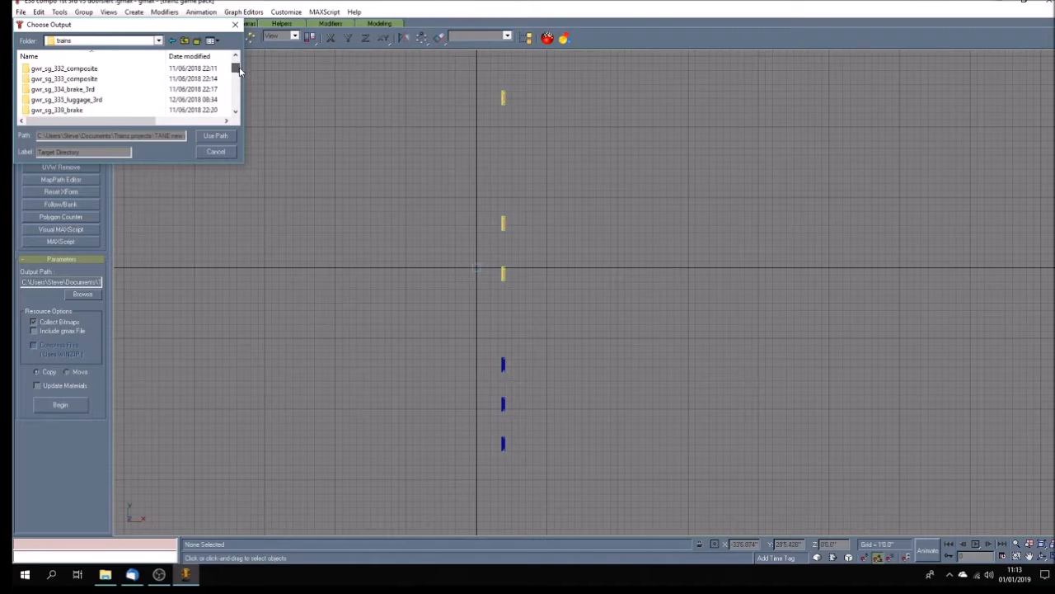
{"action": "scroll", "coordinate": [239, 74], "scroll_direction": "down", "scroll_amount": 6}
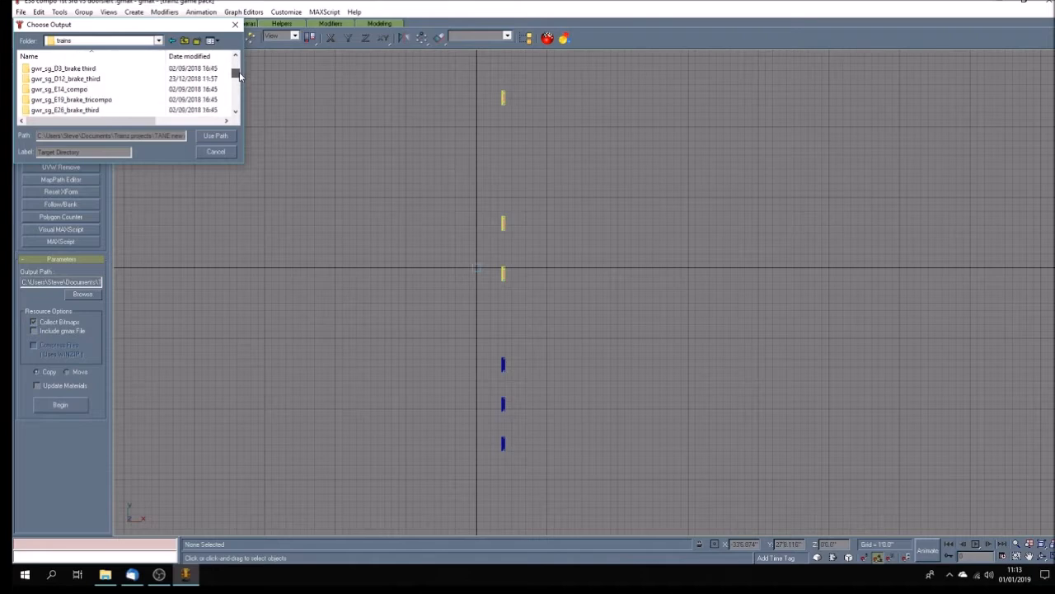
{"action": "double_click", "coordinate": [61, 100]}
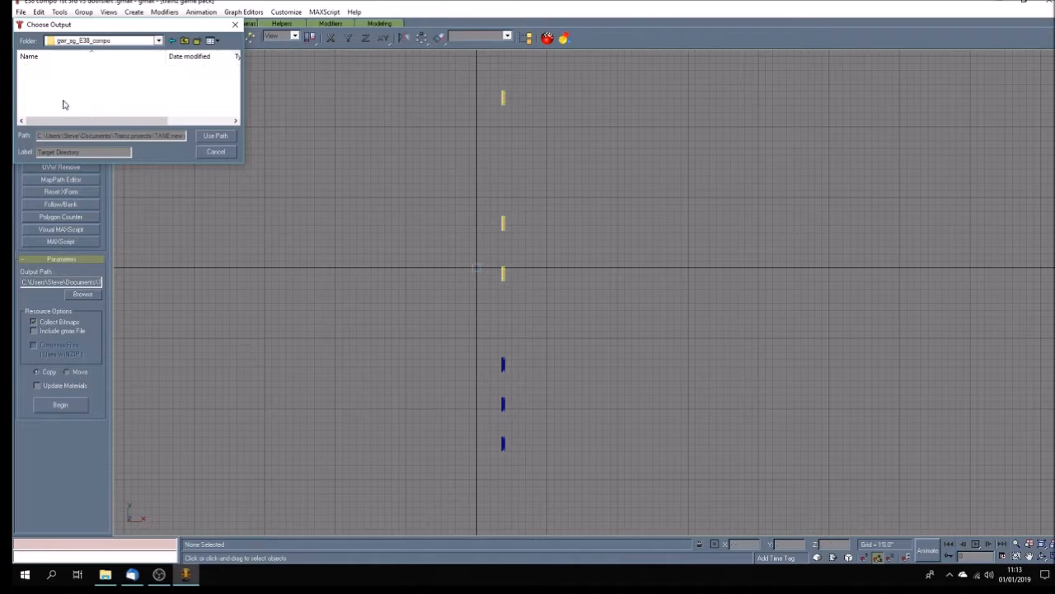
{"action": "double_click", "coordinate": [93, 70]}
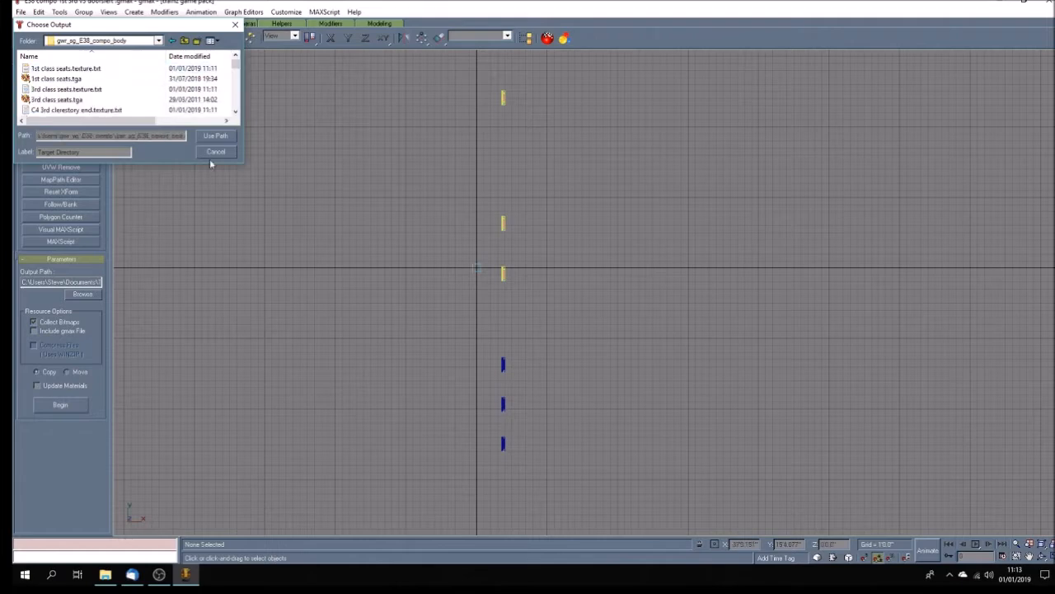
{"action": "type", "text": "\\"}
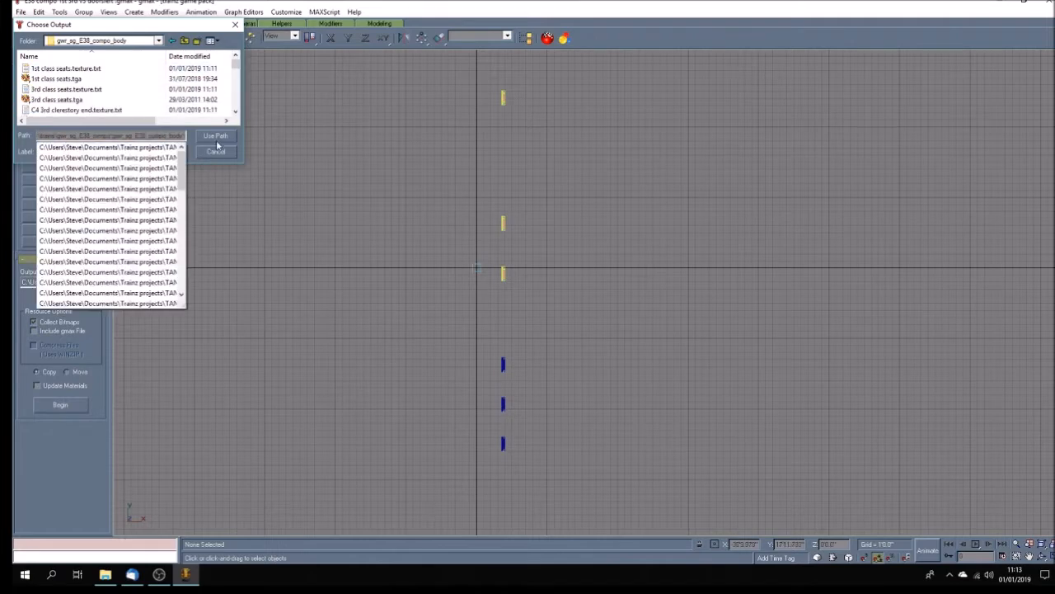
{"action": "left_click", "coordinate": [215, 136]}
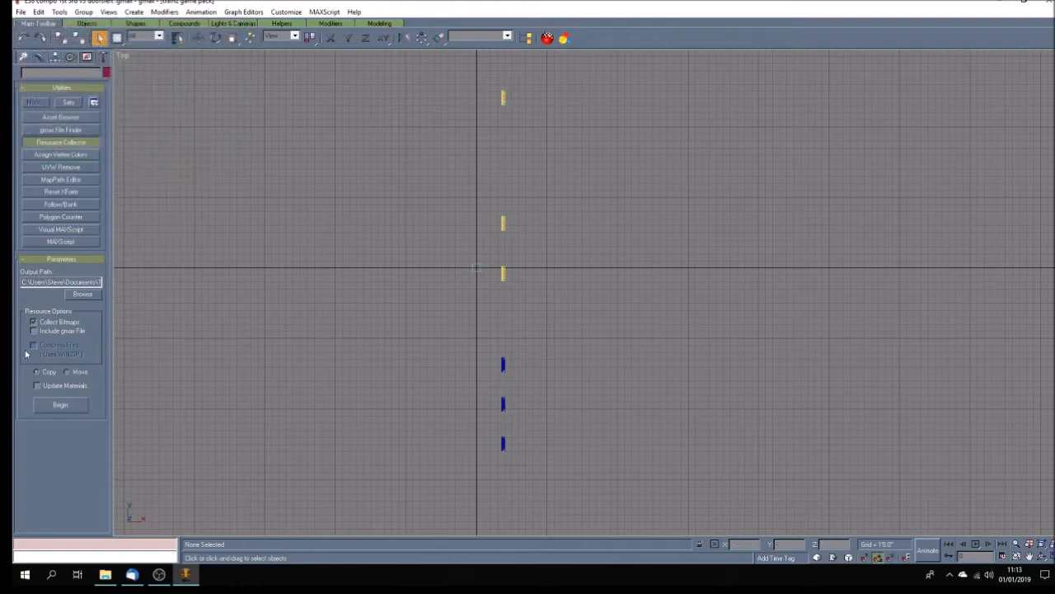
{"action": "left_click", "coordinate": [64, 405]}
- Switch to File Explorer, look through the collected files in gwr_sg_E38_compo_body, and delete doorleft.gmw
{"action": "left_click", "coordinate": [104, 574]}
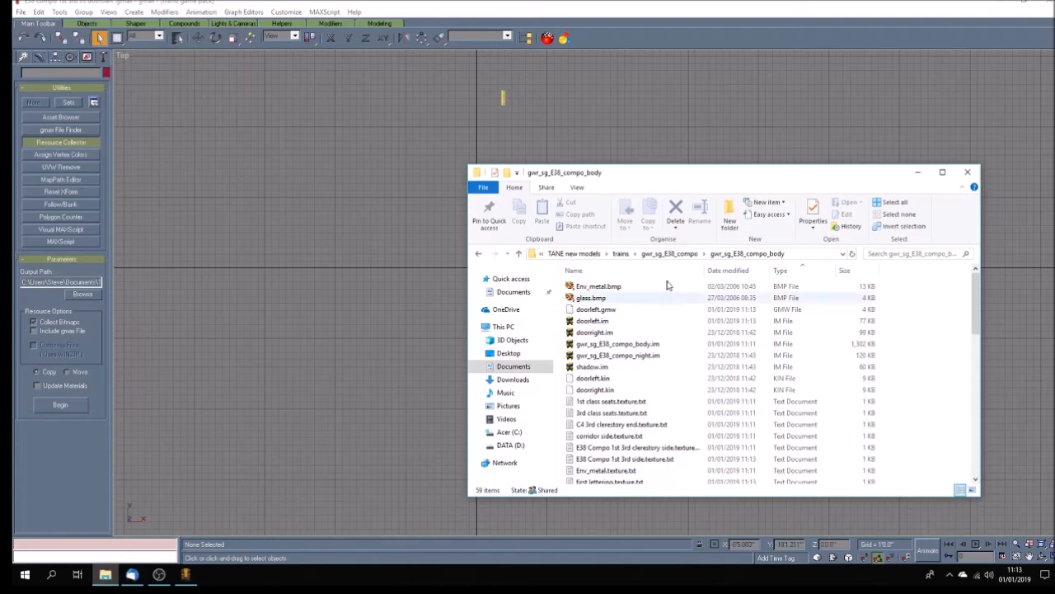
{"action": "left_click_drag", "start_coordinate": [976, 304], "coordinate": [874, 346]}
{"action": "scroll", "coordinate": [610, 368], "scroll_direction": "down", "scroll_amount": 8}
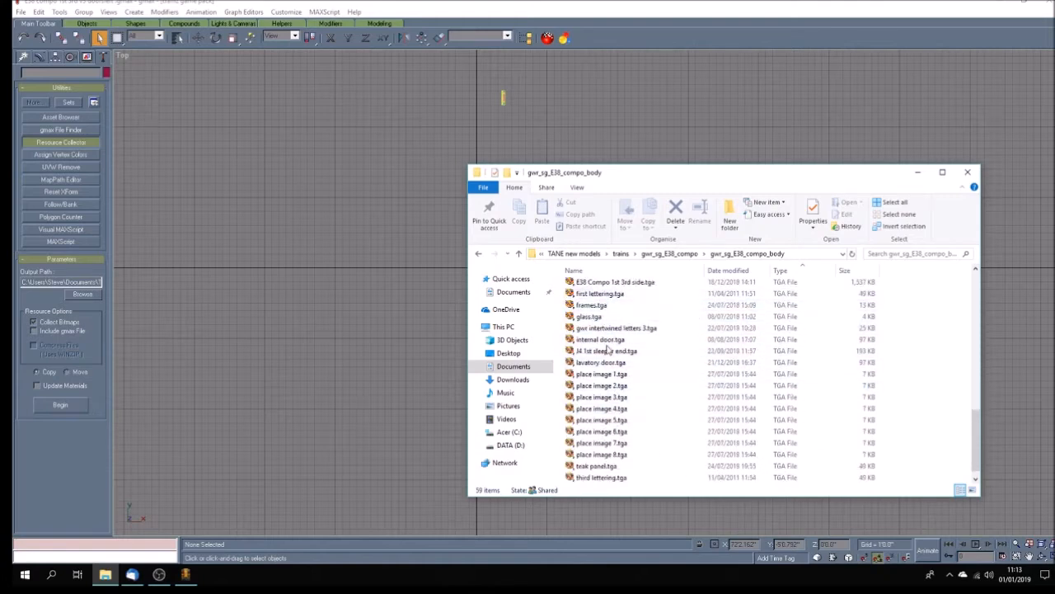
{"action": "left_click_drag", "start_coordinate": [976, 443], "coordinate": [973, 277]}
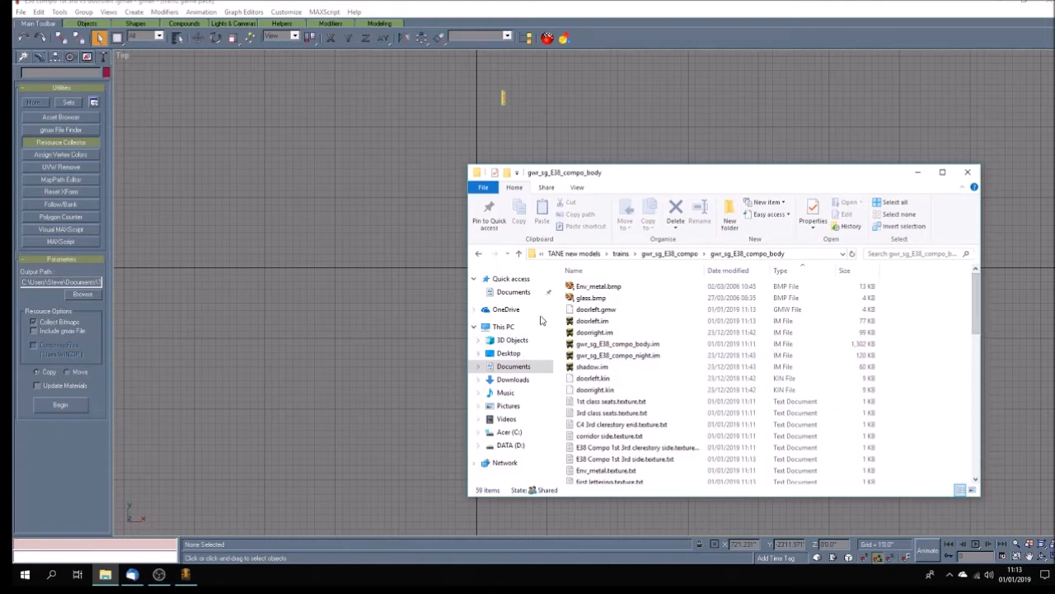
{"action": "left_click", "coordinate": [570, 310]}
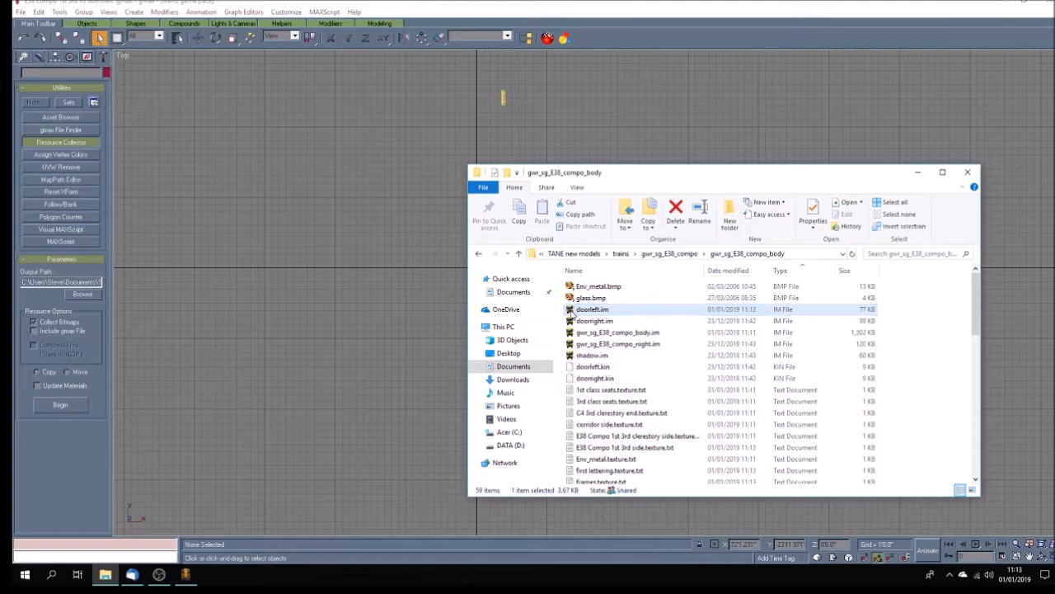
- Switch back to gmax and export the left doors' animation over the existing doorleft.kin, accepting the offered frame range
{"action": "left_click", "coordinate": [292, 7]}
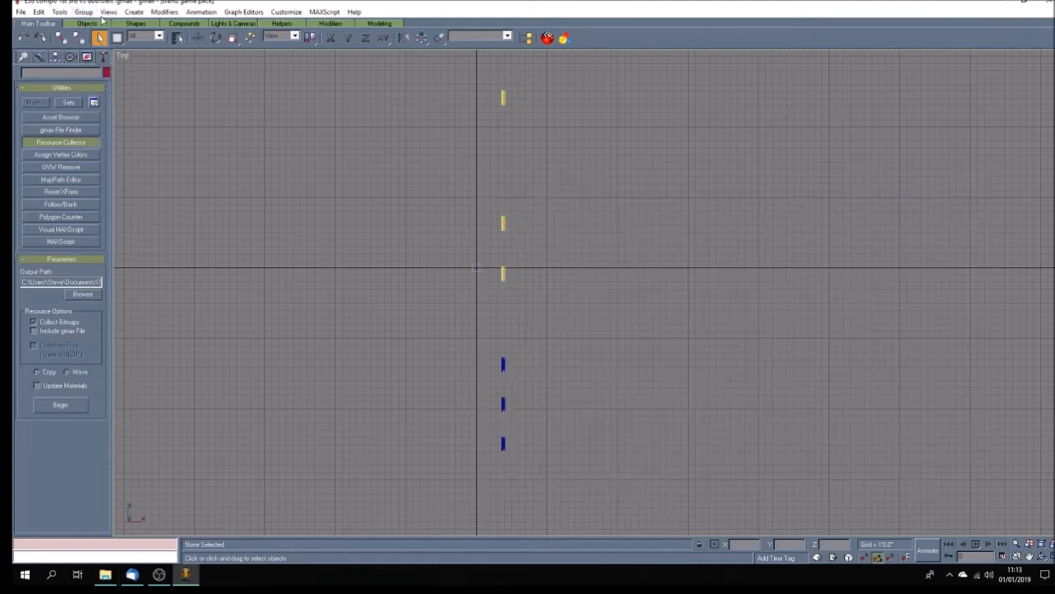
{"action": "left_click", "coordinate": [20, 11]}
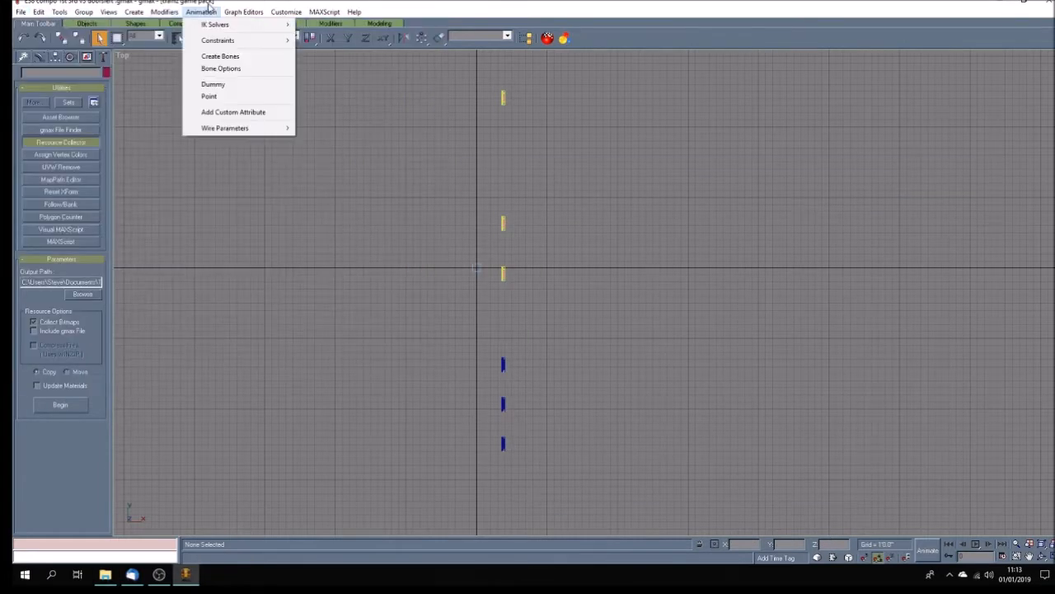
{"action": "left_click", "coordinate": [236, 7]}
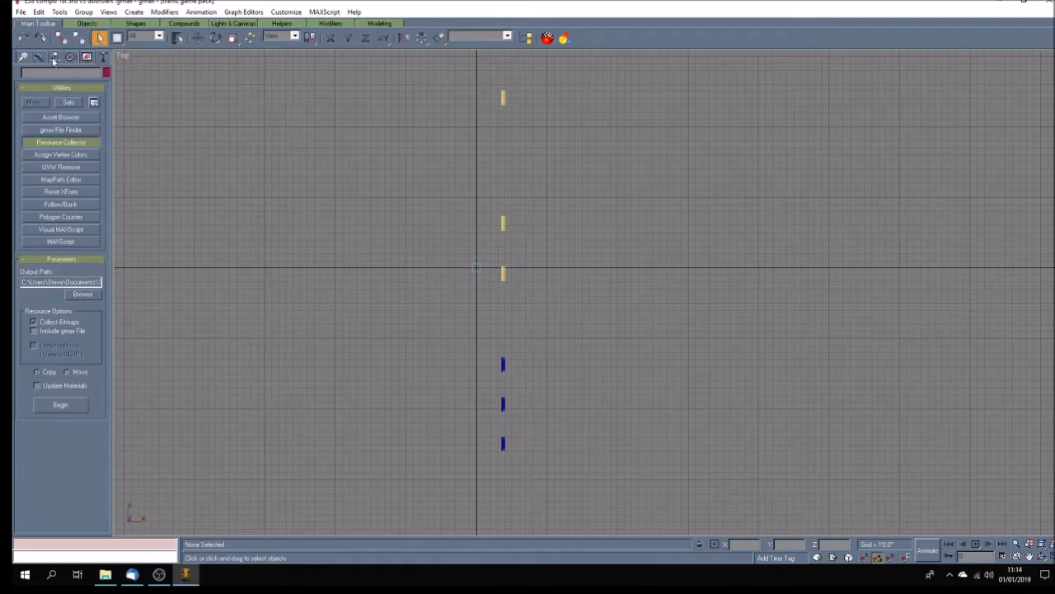
{"action": "left_click", "coordinate": [20, 12]}
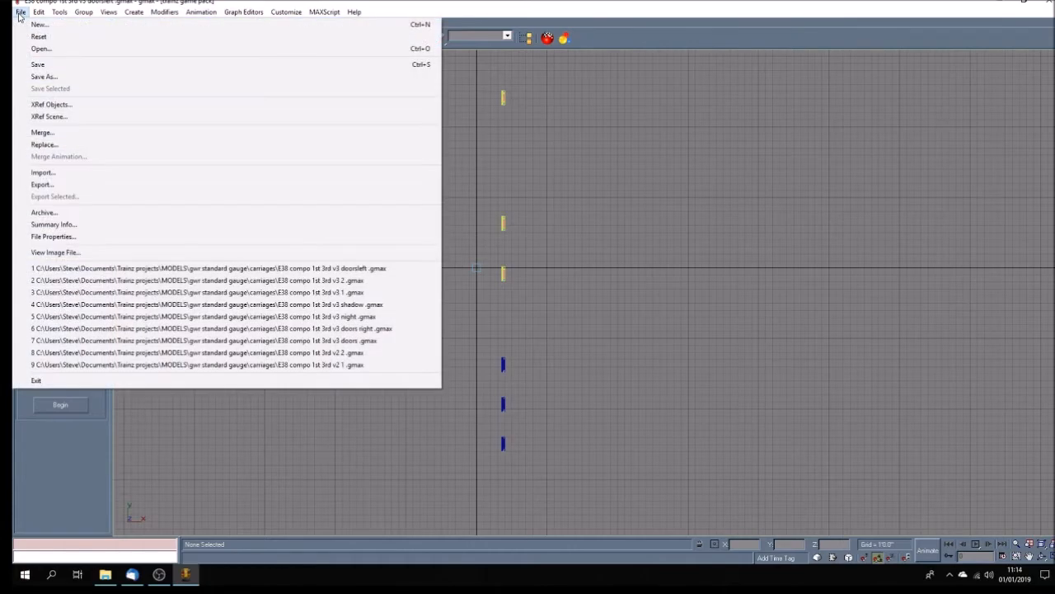
{"action": "left_click", "coordinate": [72, 183]}
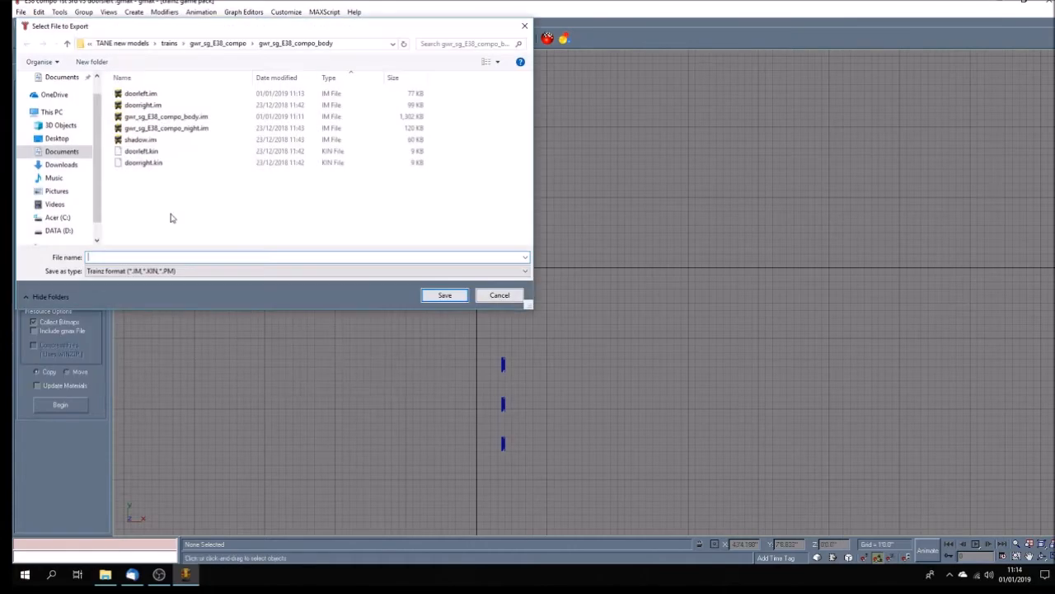
{"action": "left_click", "coordinate": [151, 153]}
{"action": "left_click", "coordinate": [449, 295]}
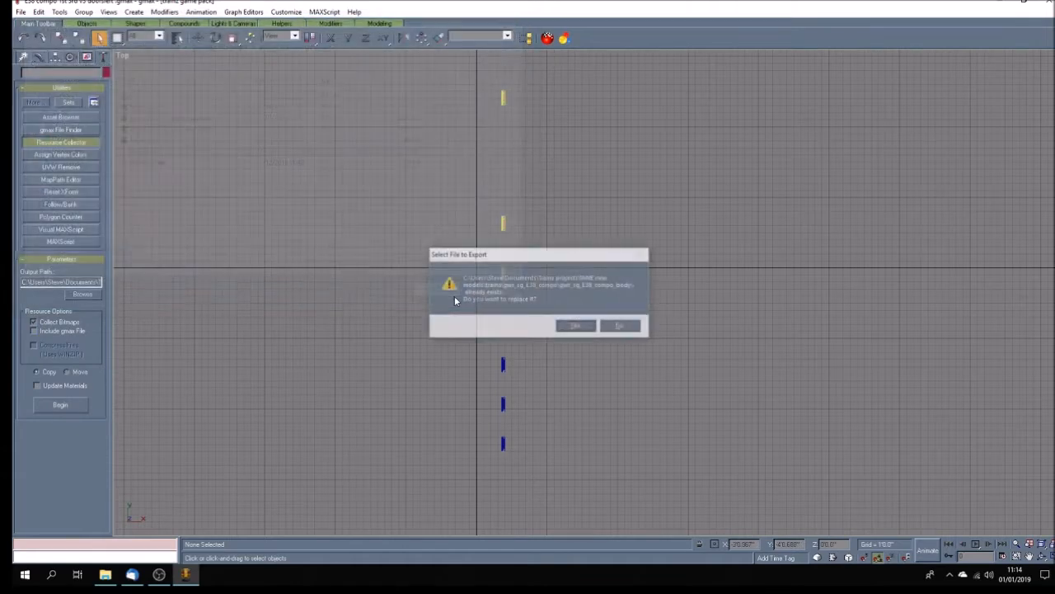
{"action": "left_click", "coordinate": [576, 327]}
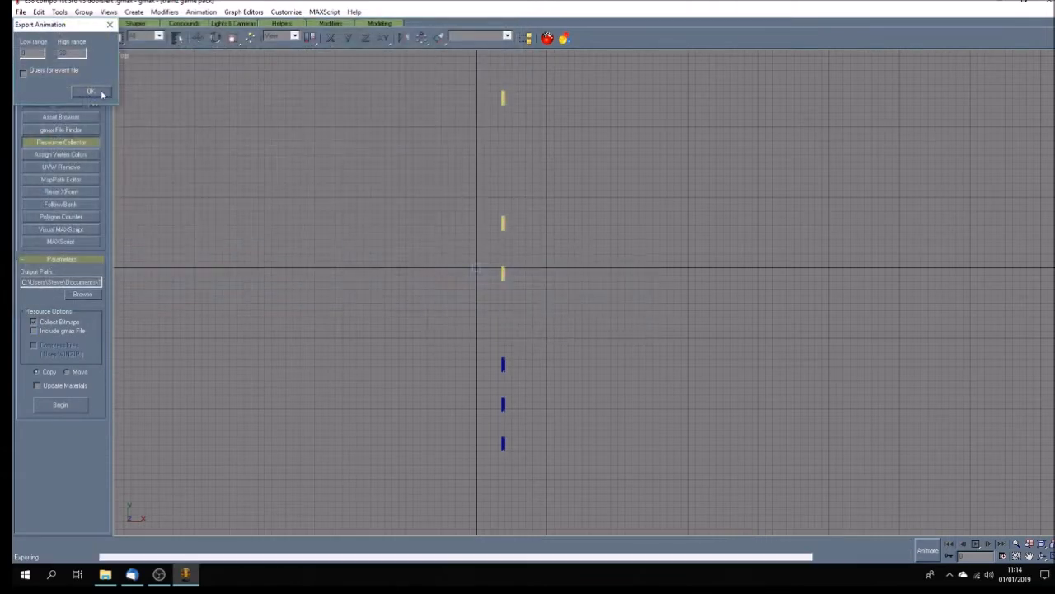
{"action": "left_click", "coordinate": [102, 94]}
- Open the recent model E38 compo 1st 3rd v3 doors right .gmax and export its mesh over doorright.im, overwriting the .texture.txt files
{"action": "left_click", "coordinate": [19, 13]}
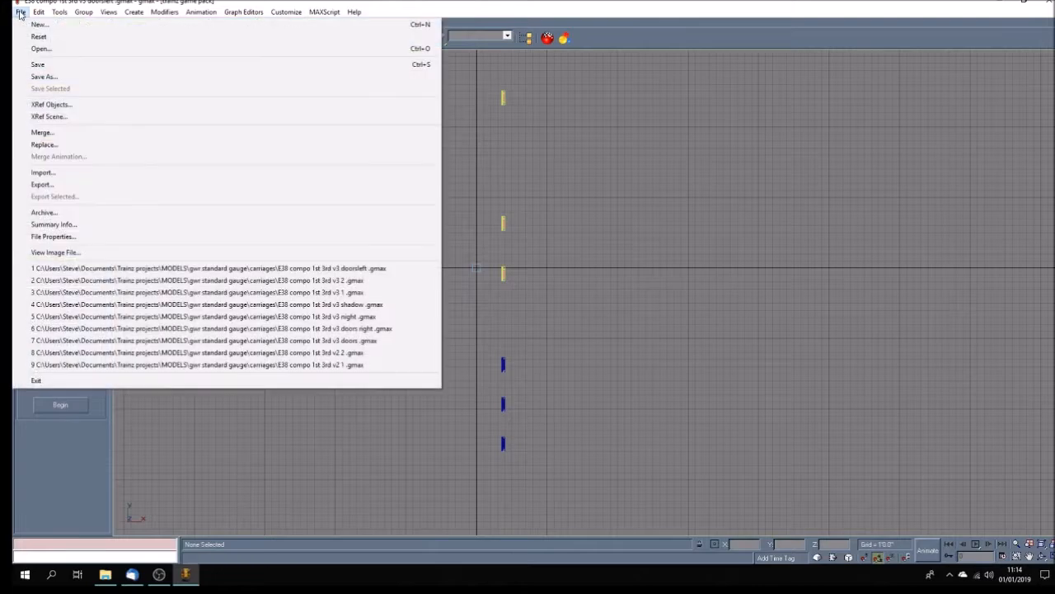
{"action": "left_click", "coordinate": [384, 329]}
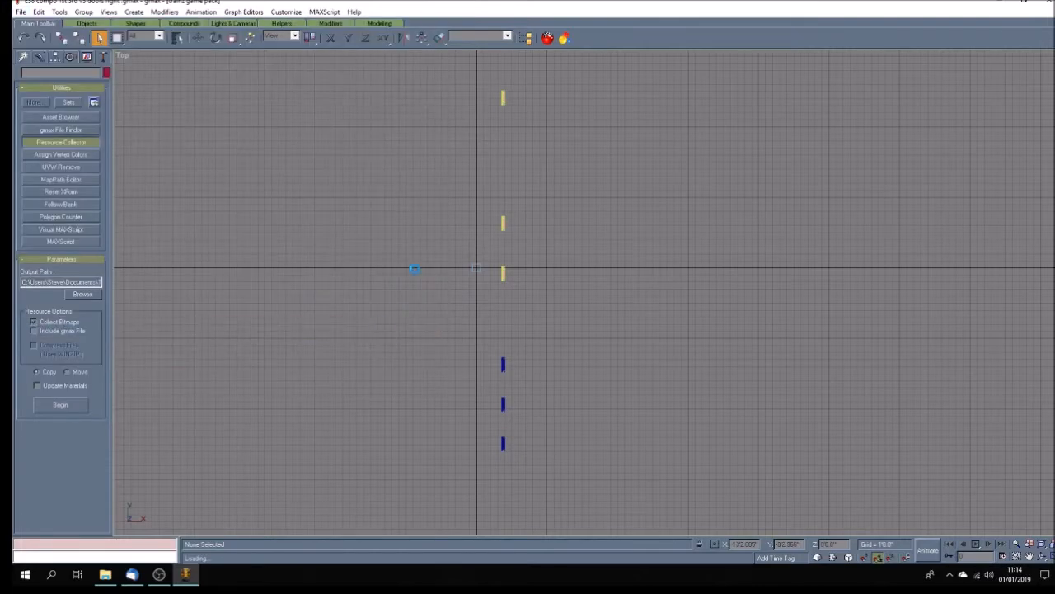
{"action": "left_click", "coordinate": [21, 12]}
{"action": "left_click", "coordinate": [80, 186]}
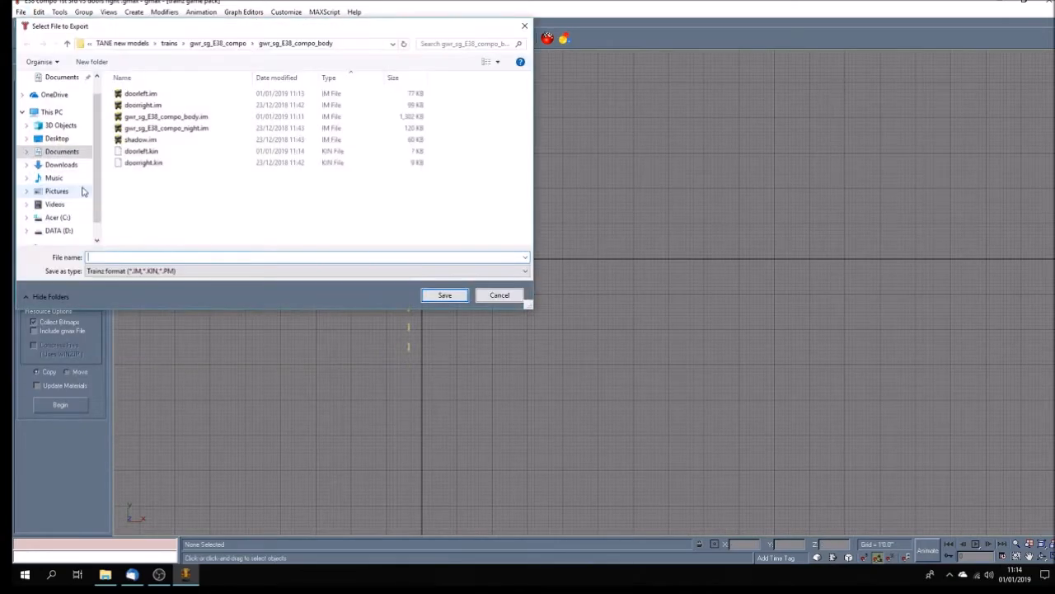
{"action": "left_click", "coordinate": [143, 105]}
{"action": "left_click", "coordinate": [446, 298]}
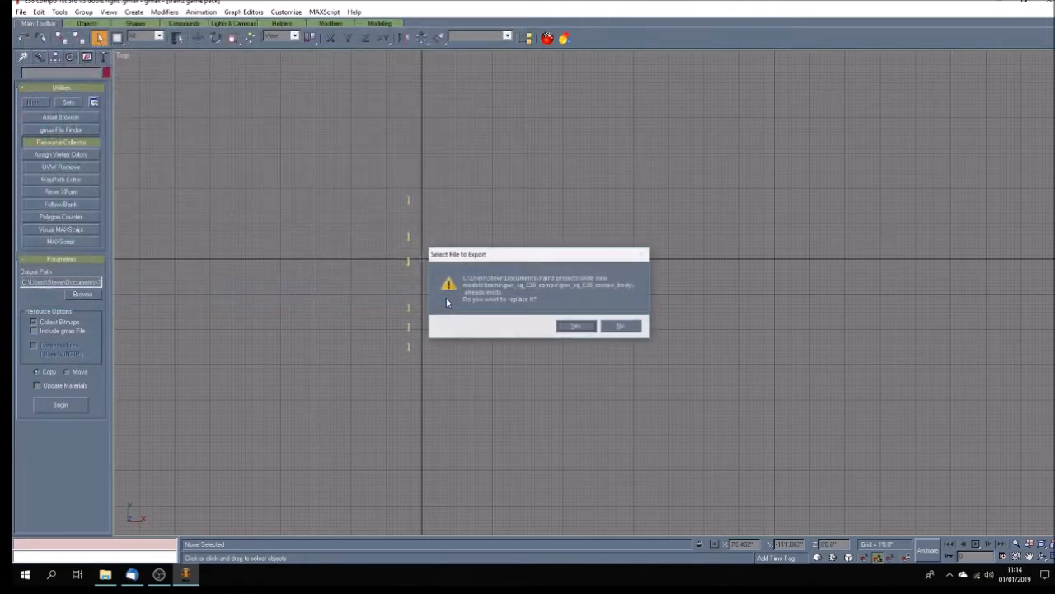
{"action": "left_click", "coordinate": [573, 324]}
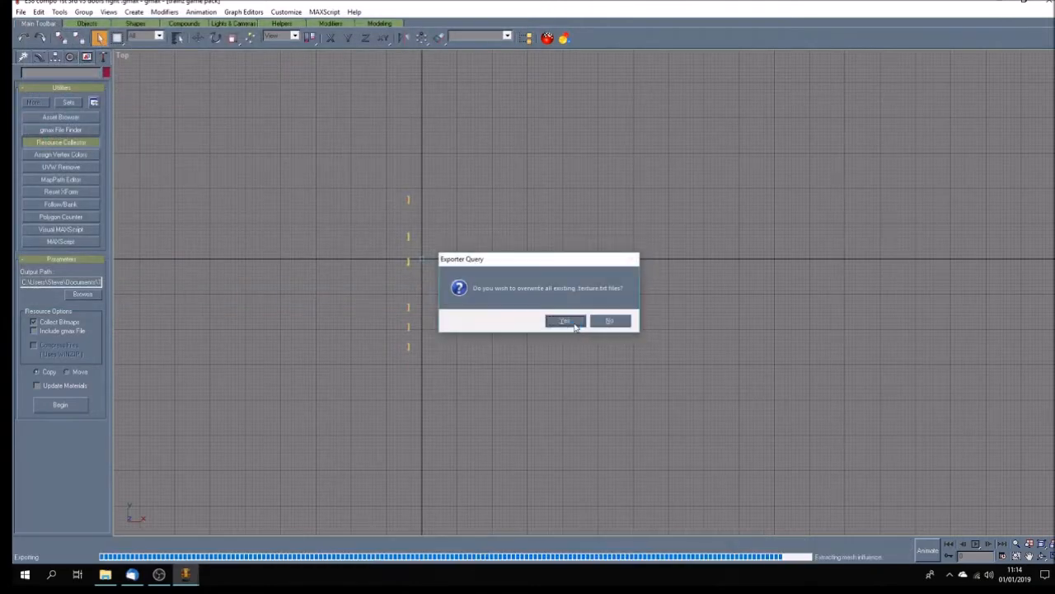
{"action": "left_click", "coordinate": [566, 321]}
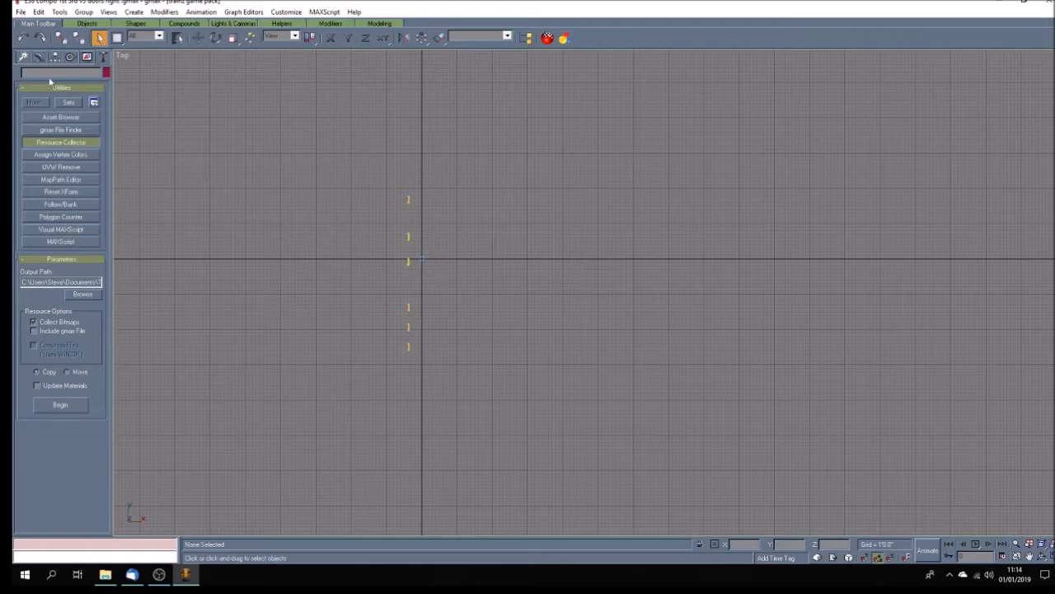
- Export the right doors' animation over the existing doorright.kin, accepting the offered frame range
{"action": "left_click", "coordinate": [21, 12]}
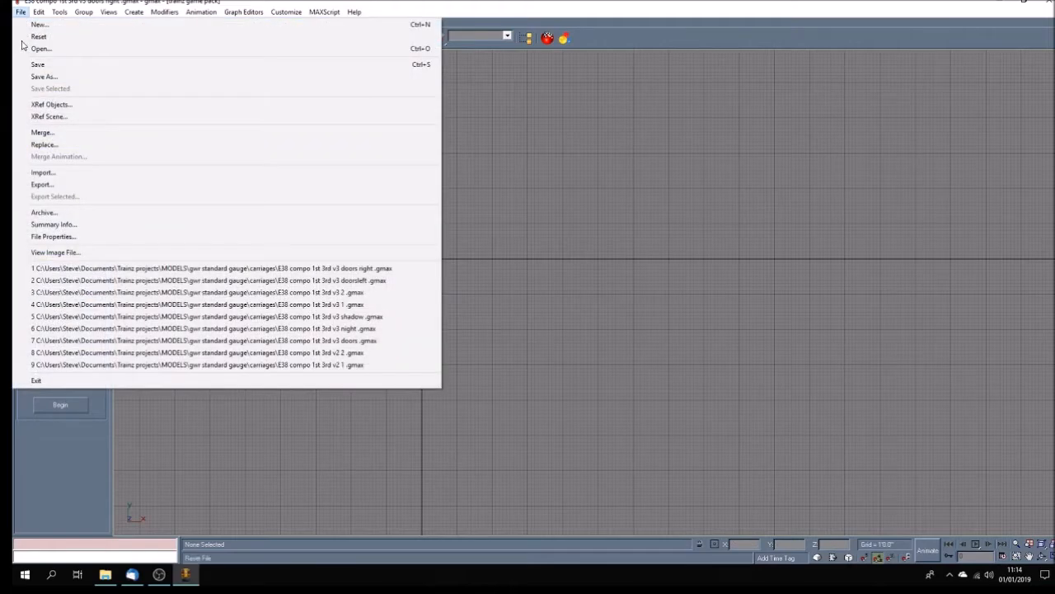
{"action": "left_click", "coordinate": [57, 186]}
{"action": "left_click", "coordinate": [150, 164]}
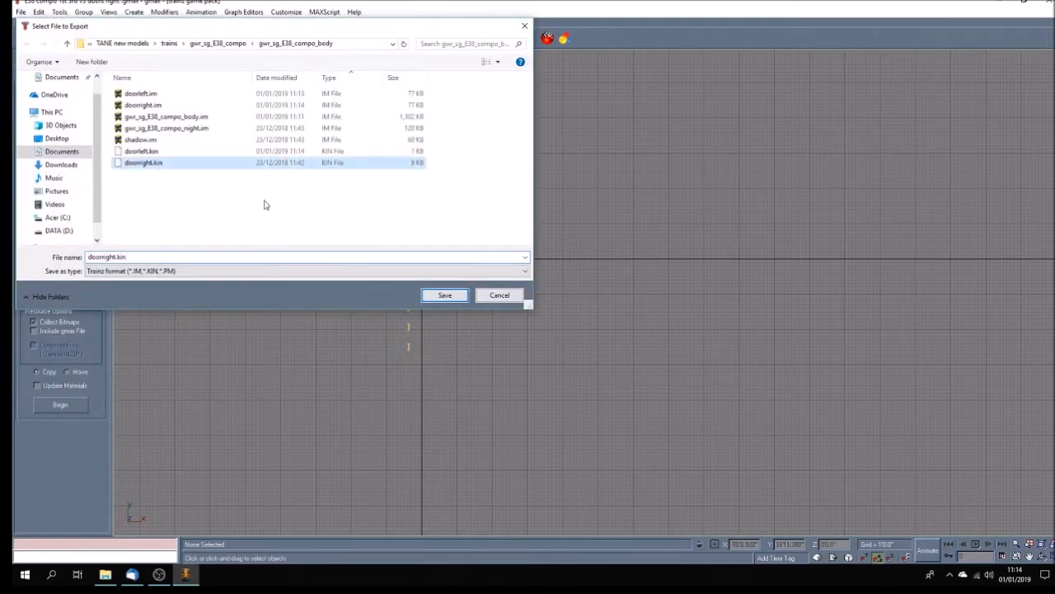
{"action": "left_click", "coordinate": [447, 296]}
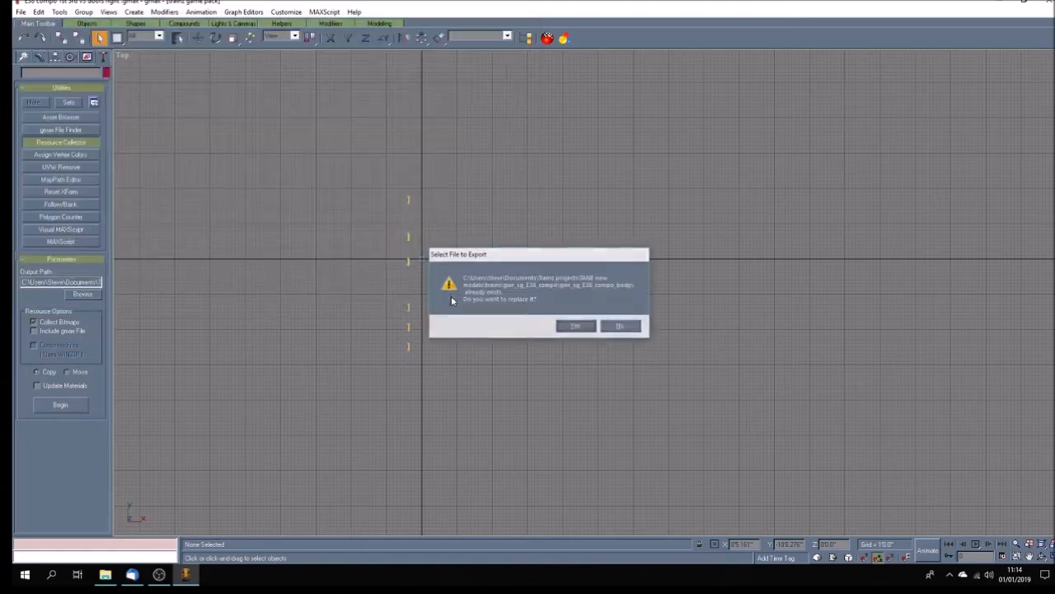
{"action": "left_click", "coordinate": [577, 326]}
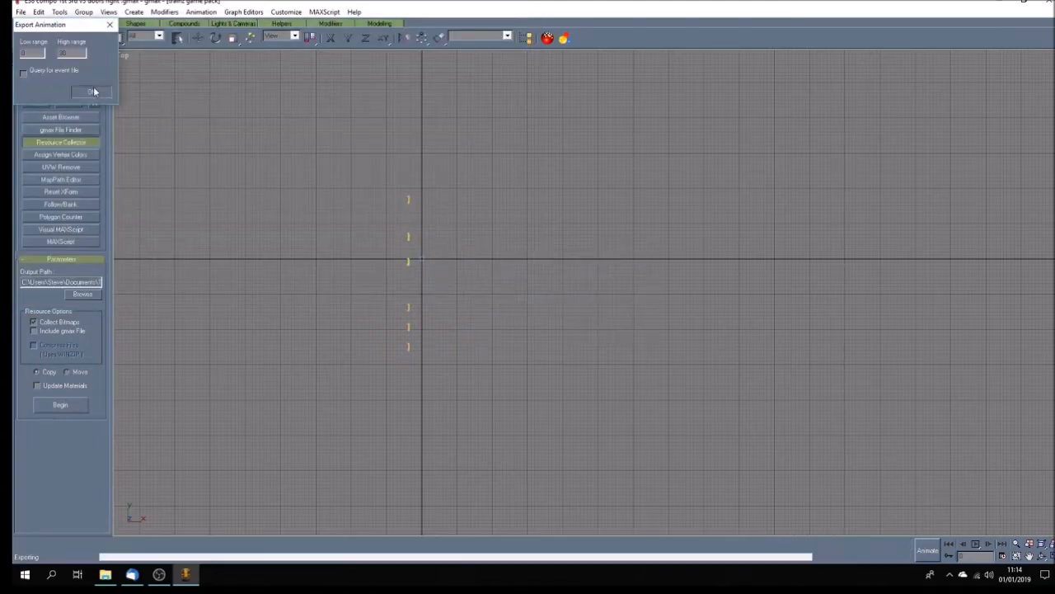
- Open the recent model E38 compo 1st 3rd v3 night .gmax and export its mesh over gwr_sg_E38_compo_night.im, overwriting the existing files
{"action": "left_click", "coordinate": [21, 12]}
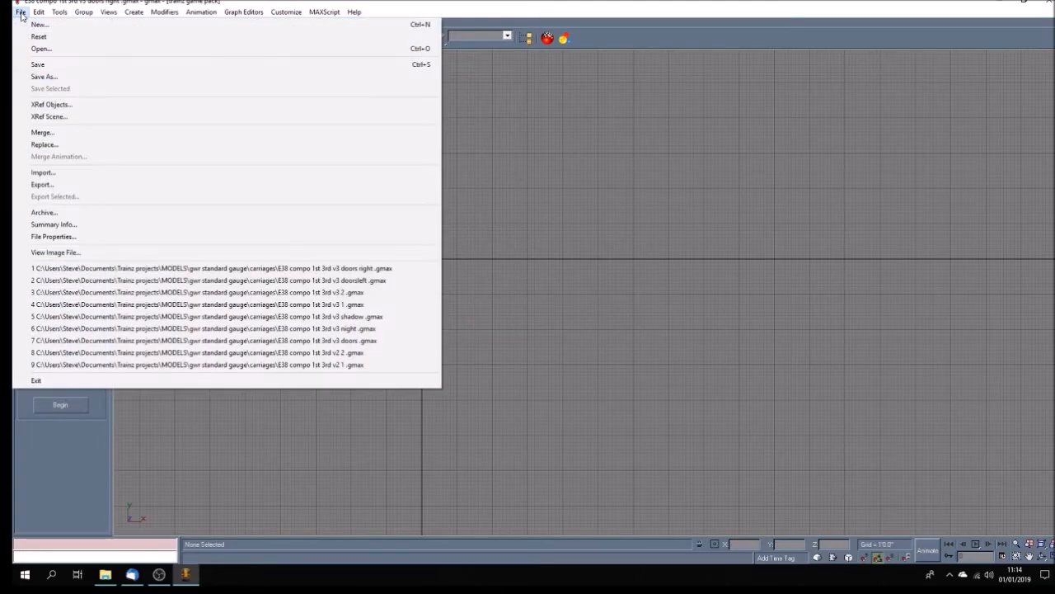
{"action": "left_click", "coordinate": [402, 328]}
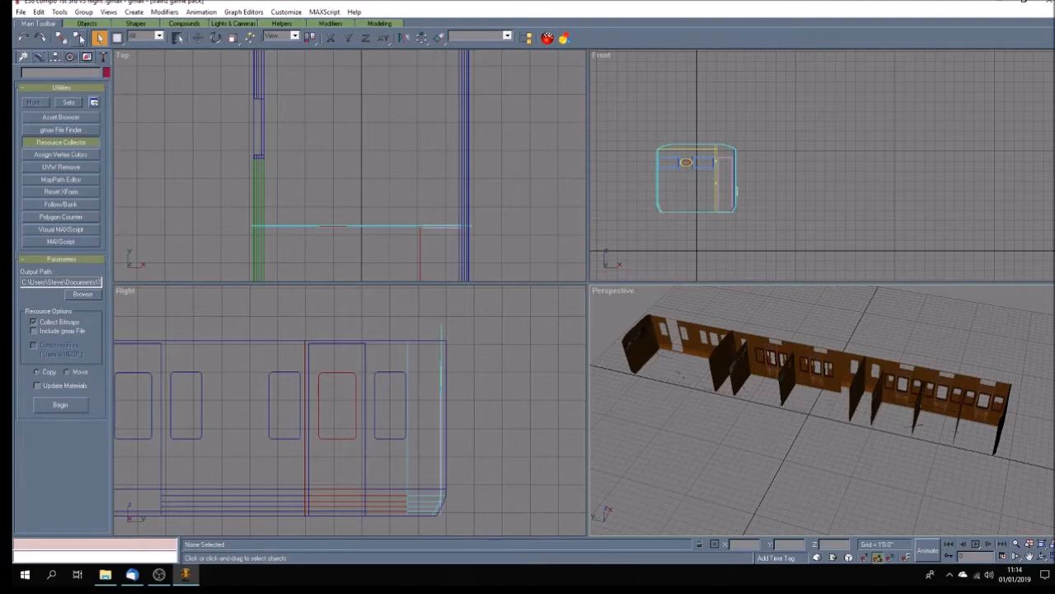
{"action": "left_click", "coordinate": [21, 11]}
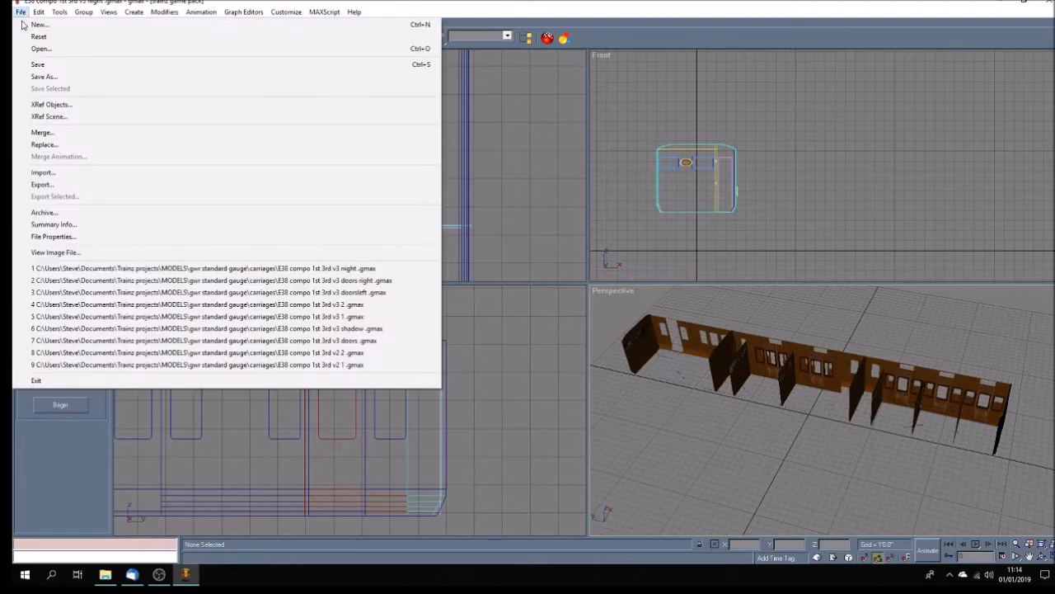
{"action": "left_click", "coordinate": [92, 187]}
{"action": "left_click", "coordinate": [191, 129]}
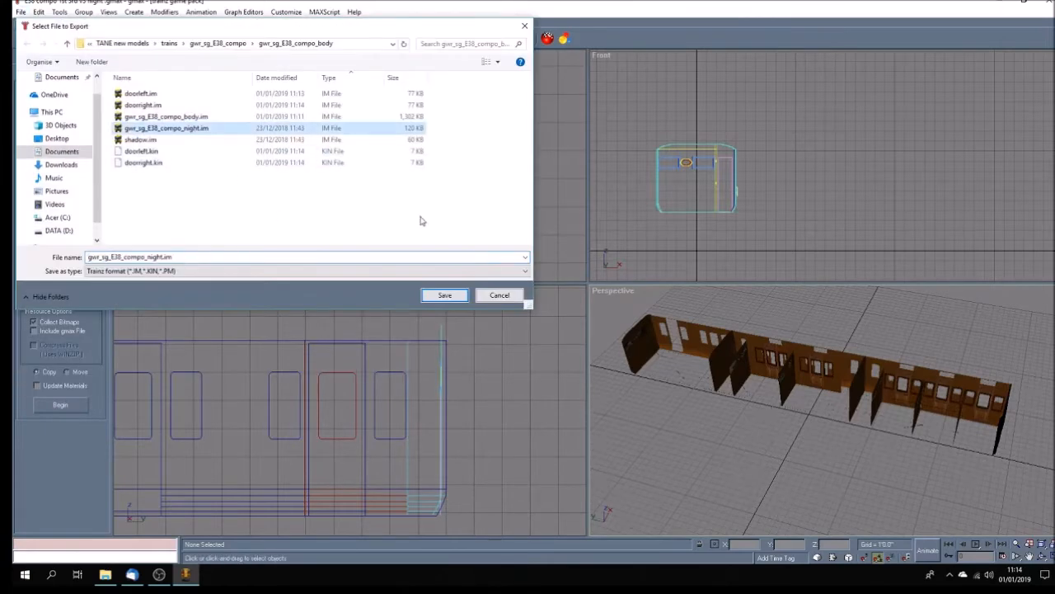
{"action": "left_click", "coordinate": [446, 295]}
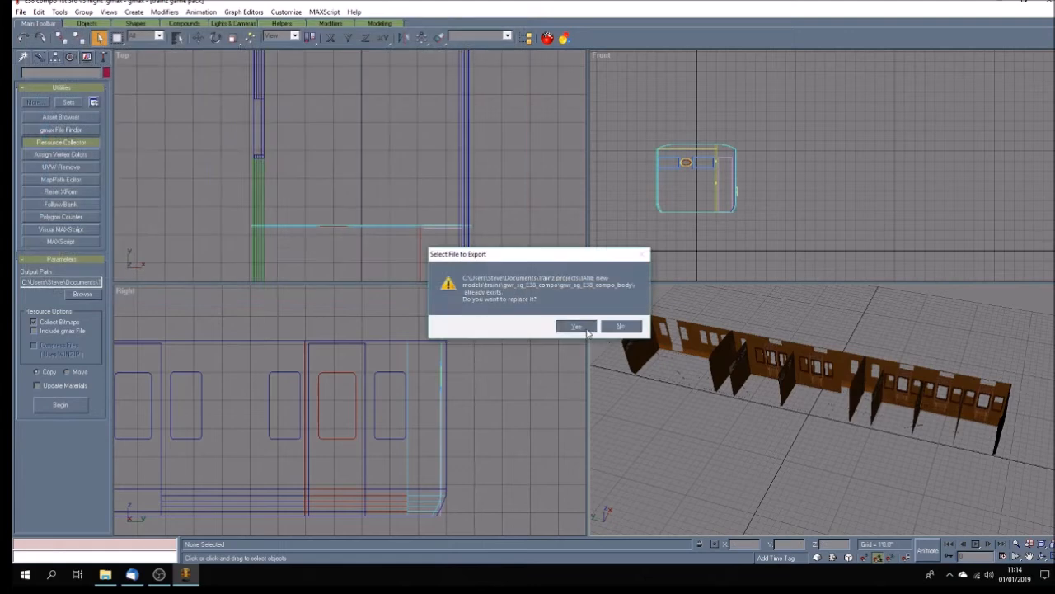
{"action": "left_click", "coordinate": [583, 325]}
{"action": "left_click", "coordinate": [566, 320]}
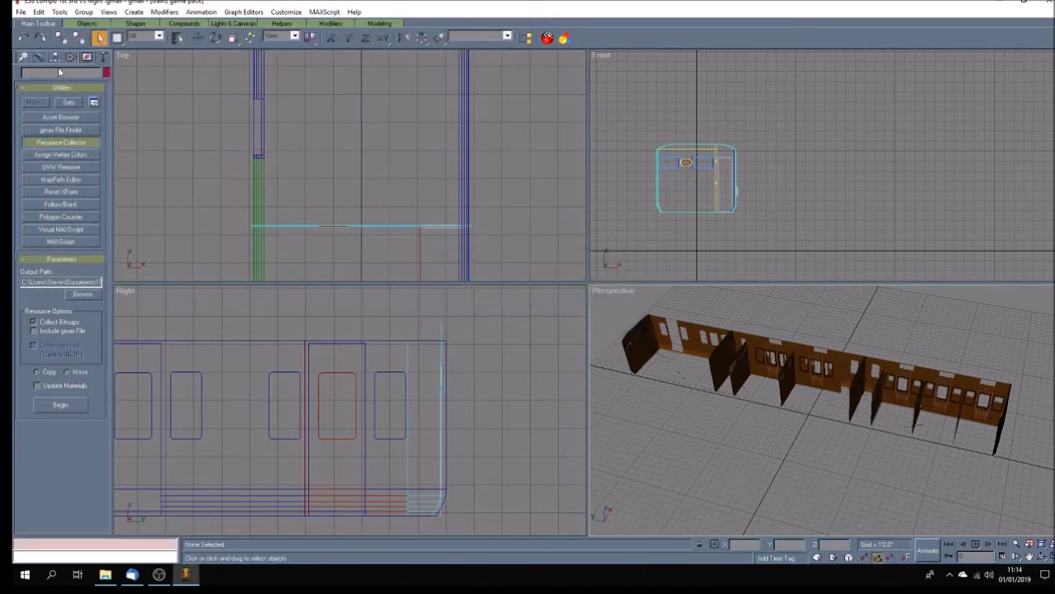
- Open the recent model E38 compo 1st 3rd v3 shadow .gmax and export its mesh over shadow.im, overwriting the existing files
{"action": "left_click", "coordinate": [20, 12]}
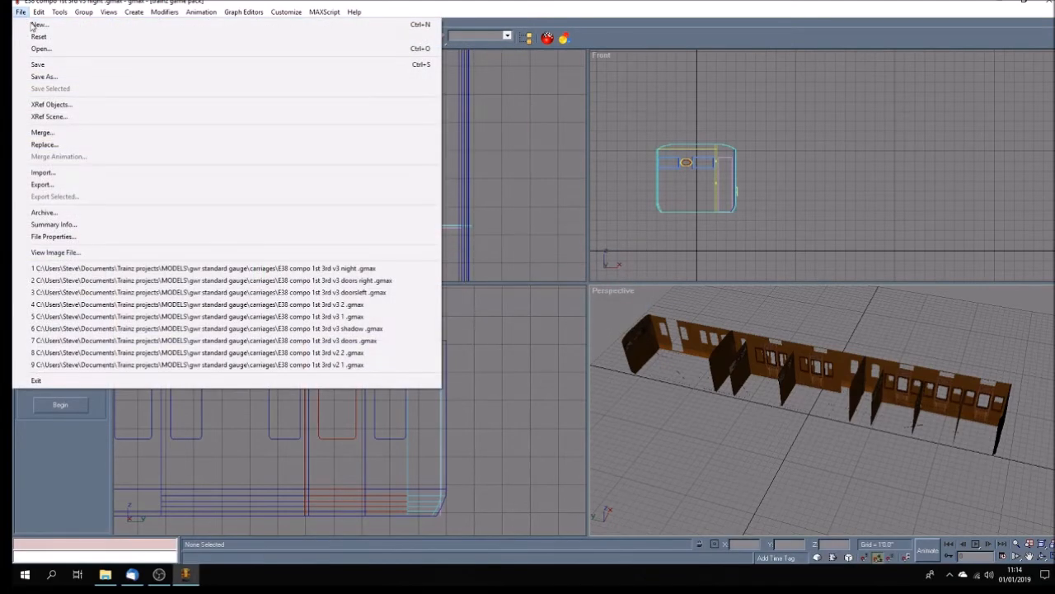
{"action": "left_click", "coordinate": [378, 328]}
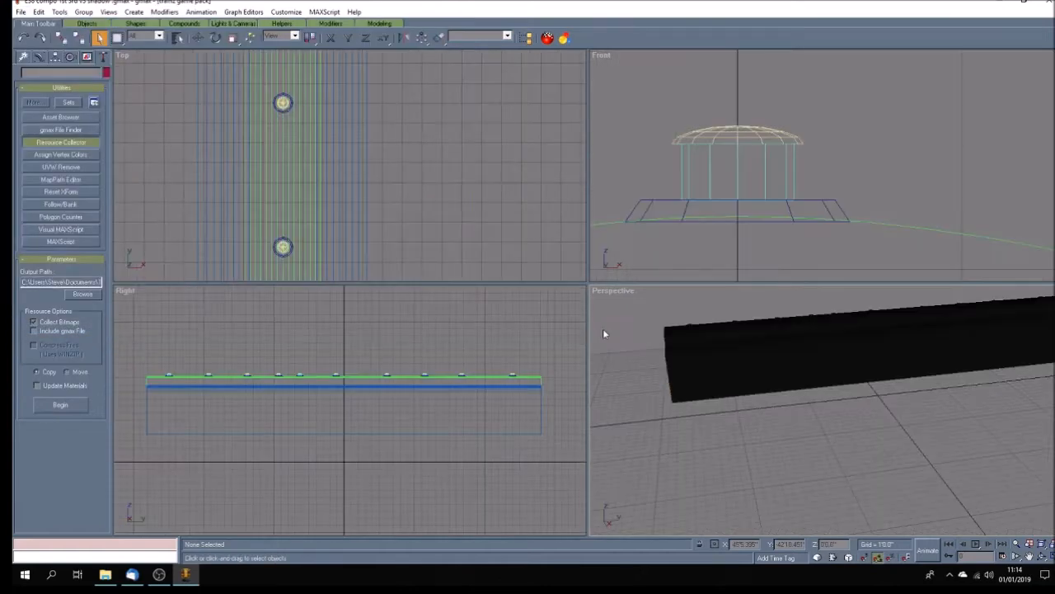
{"action": "left_click", "coordinate": [23, 15]}
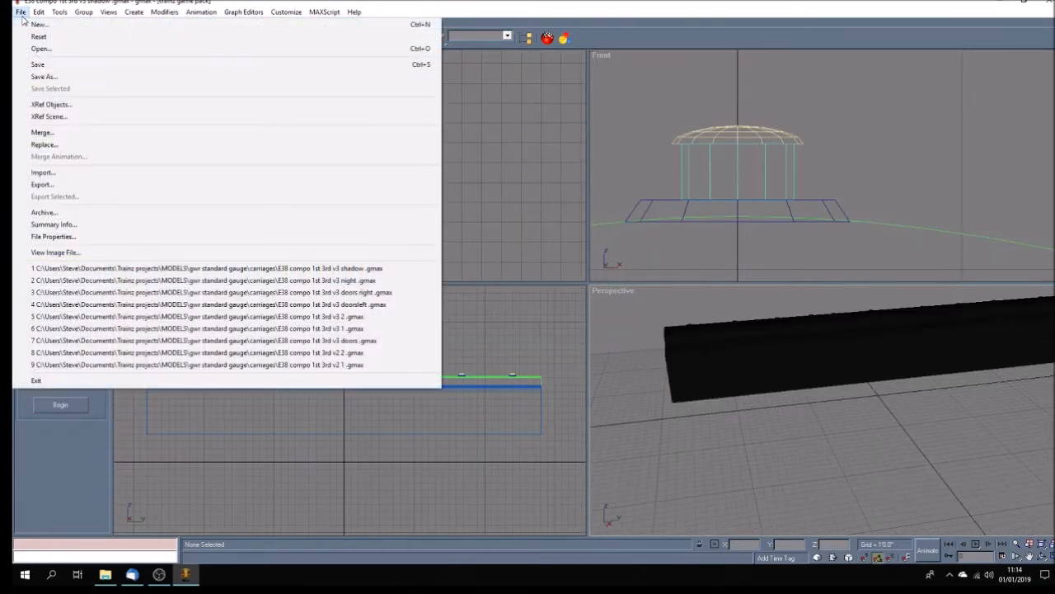
{"action": "left_click", "coordinate": [86, 195]}
{"action": "left_click", "coordinate": [141, 140]}
{"action": "left_click", "coordinate": [446, 297]}
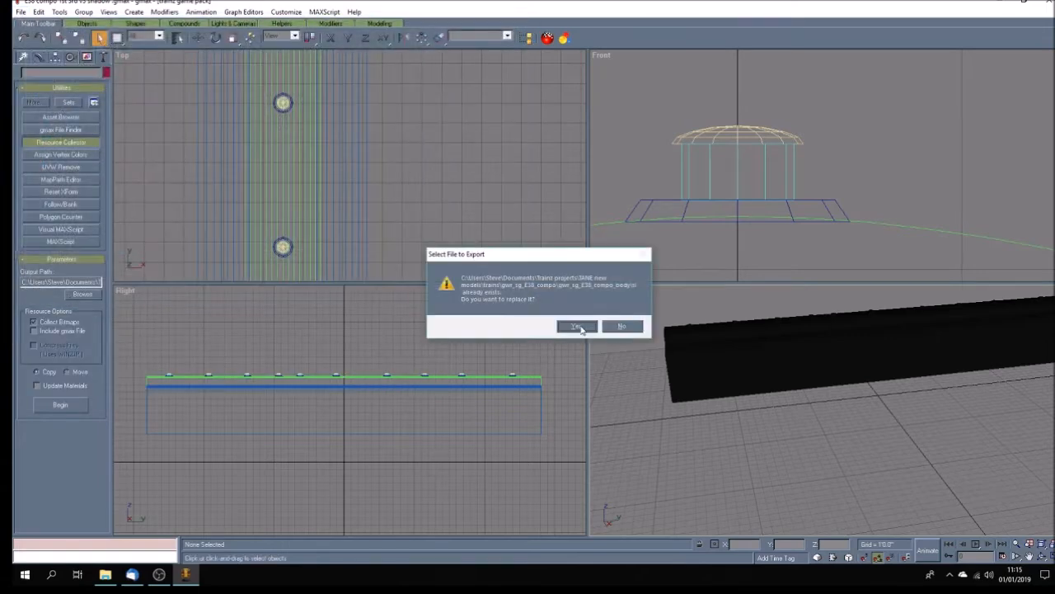
{"action": "left_click", "coordinate": [572, 325]}
{"action": "left_click", "coordinate": [568, 322]}
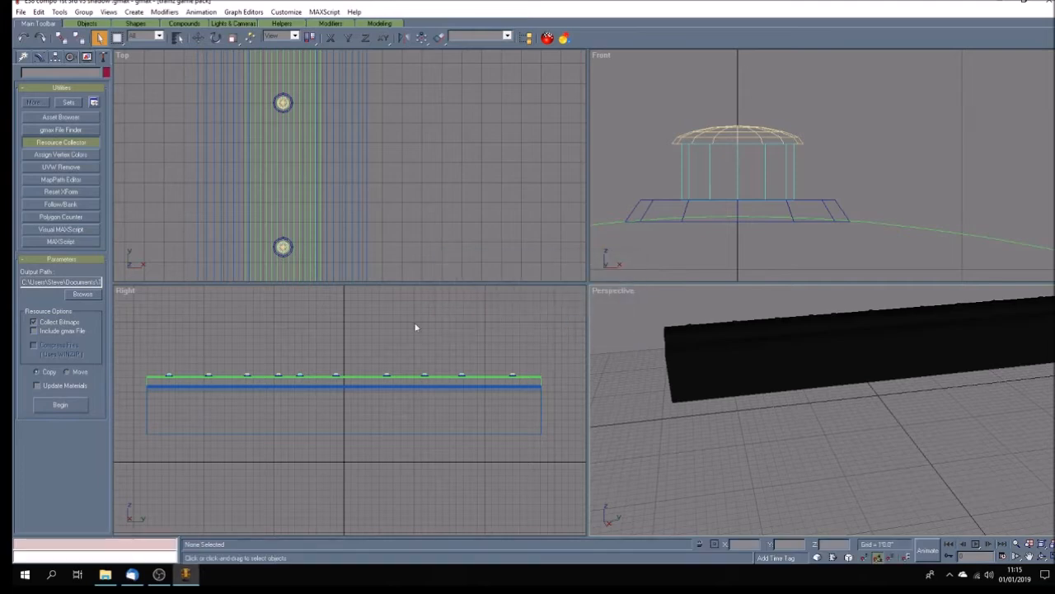
- Switch to File Explorer, delete doorright.gmw, gwr_sg_E38_compo_night.gmw and shadow.gmw, and check the contents of the body folder and its parent gwr_sg_E38_compo
{"action": "left_click", "coordinate": [105, 575]}
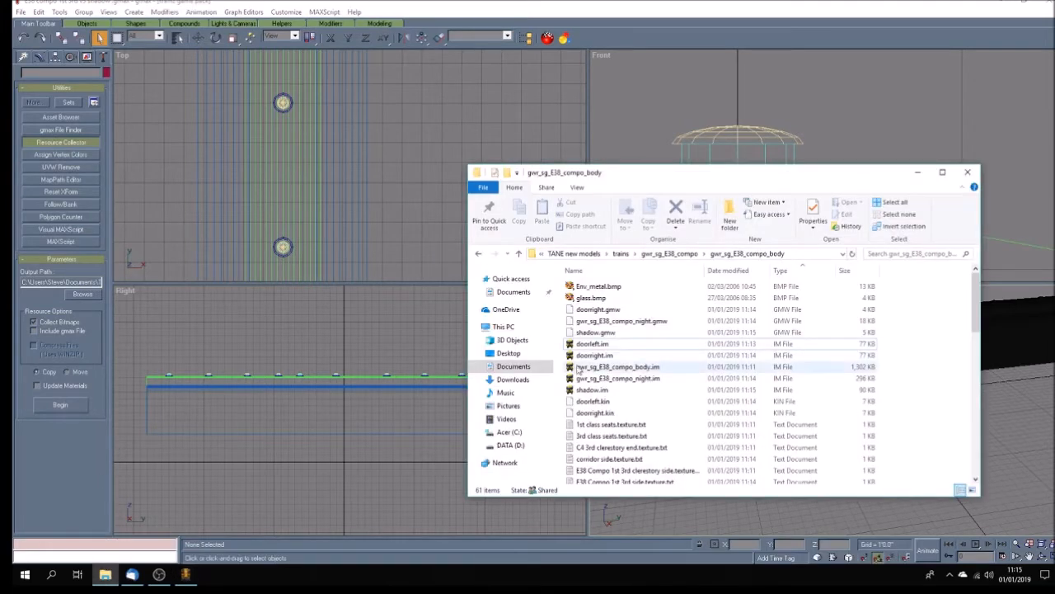
{"action": "left_click", "coordinate": [594, 309]}
{"action": "left_click", "coordinate": [604, 332], "text": "shift"}
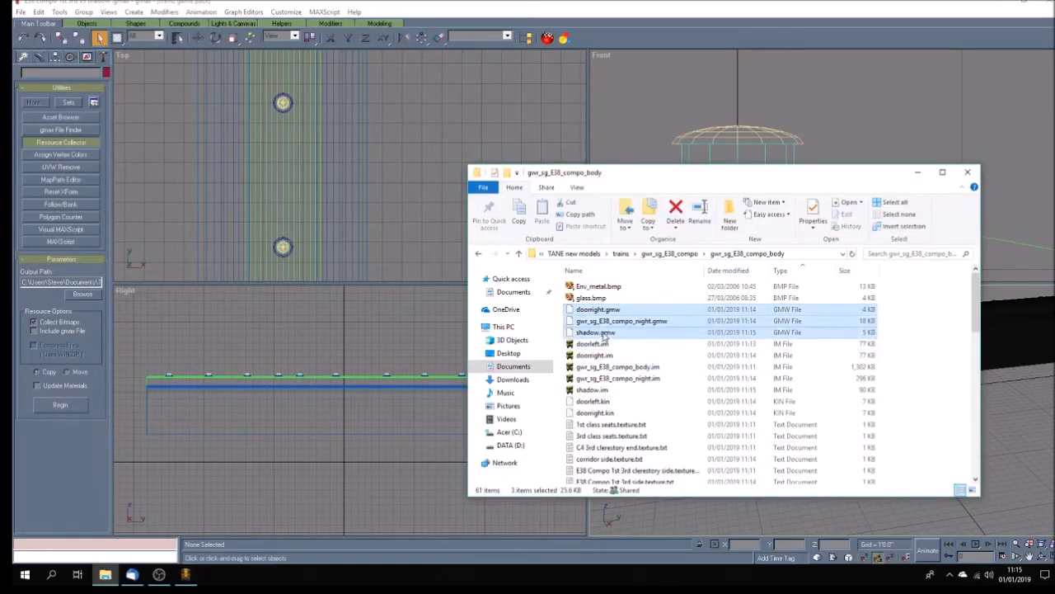
{"action": "key", "text": "Delete"}
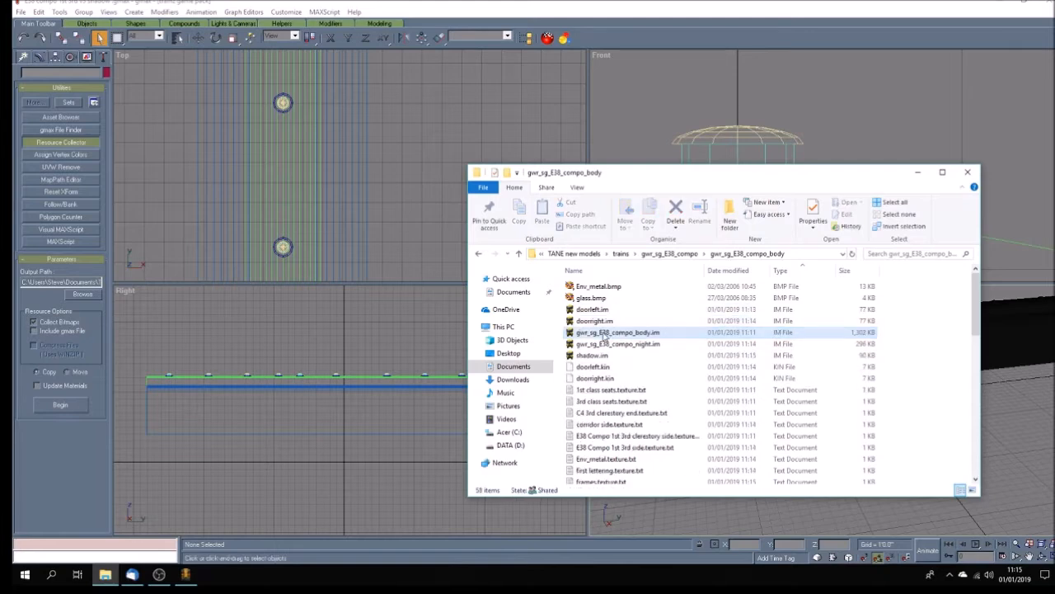
{"action": "scroll", "coordinate": [651, 348], "scroll_direction": "down", "scroll_amount": 12}
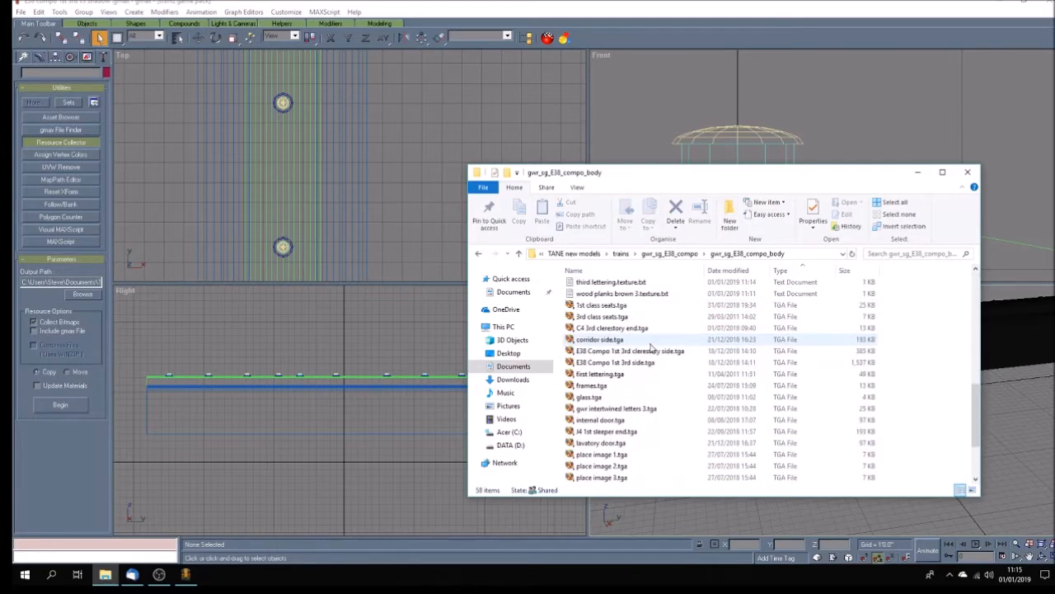
{"action": "scroll", "coordinate": [651, 348], "scroll_direction": "up", "scroll_amount": 12}
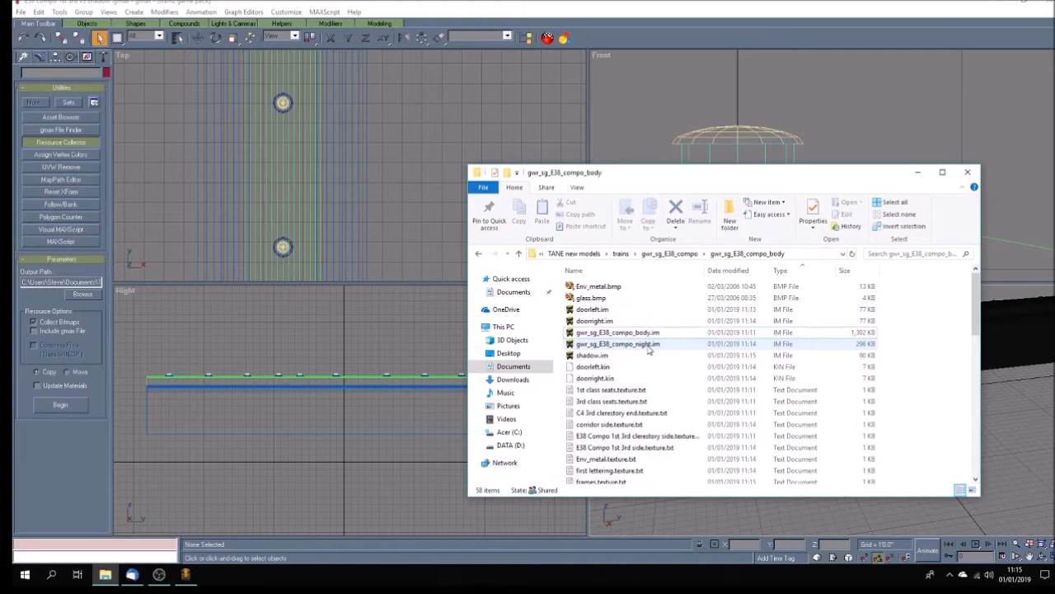
{"action": "left_click", "coordinate": [673, 253]}
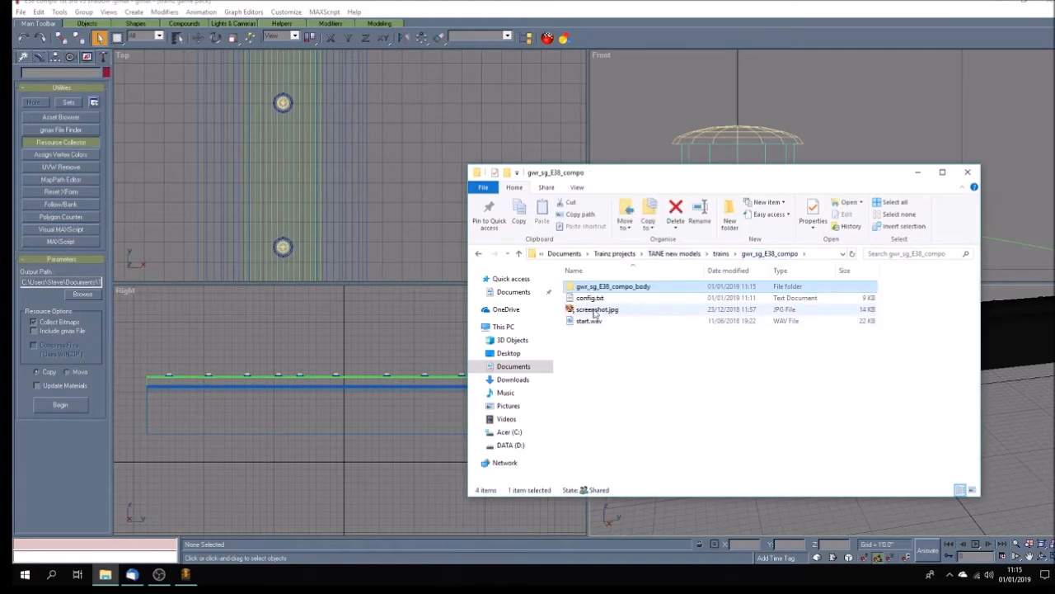
{"action": "left_click", "coordinate": [822, 444]}
{"action": "left_click", "coordinate": [918, 172]}
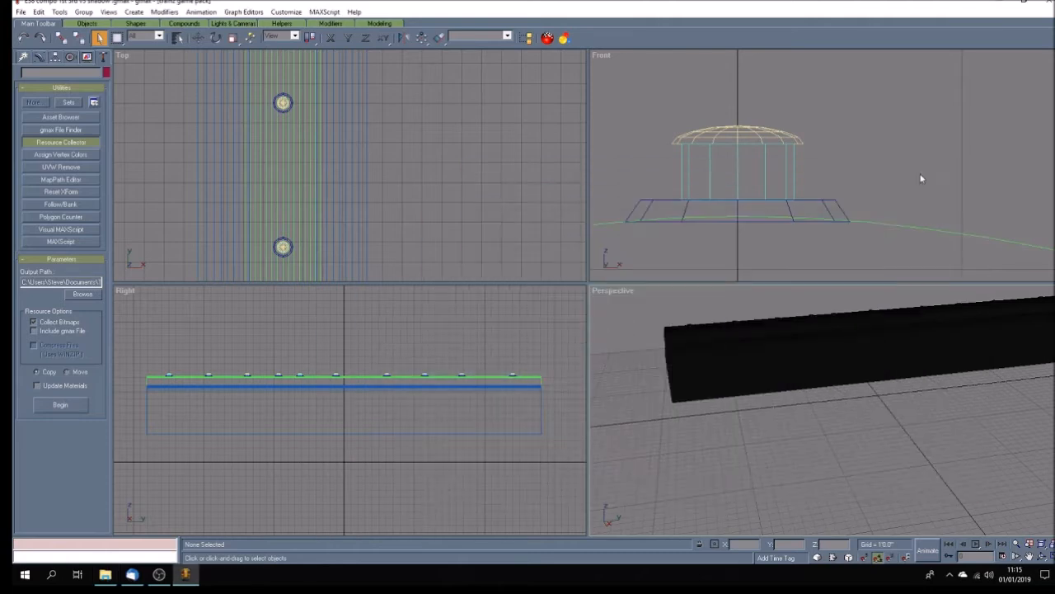
- Switch to the TANE Content Manager, filter the assets to My content installed, and find the SF GWR SG carriages
{"action": "left_click", "coordinate": [1010, 7]}
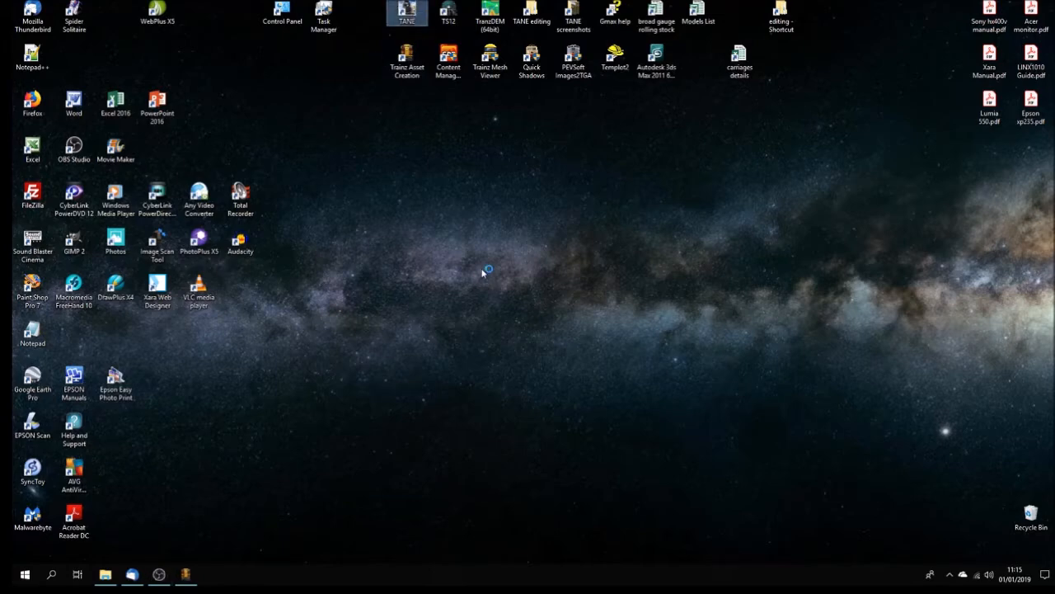
{"action": "left_click", "coordinate": [250, 273]}
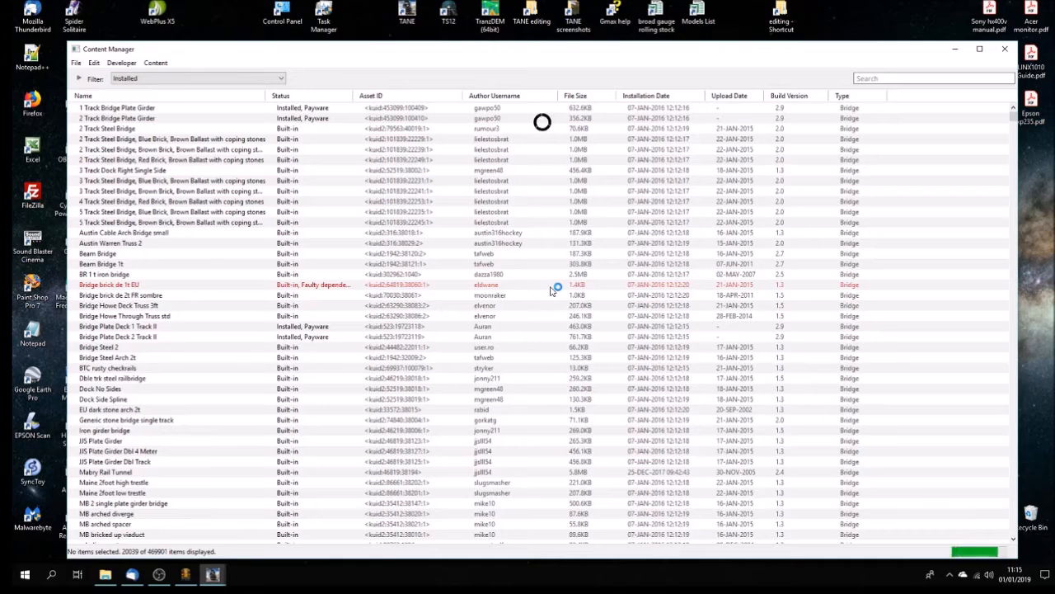
{"action": "left_click", "coordinate": [282, 78]}
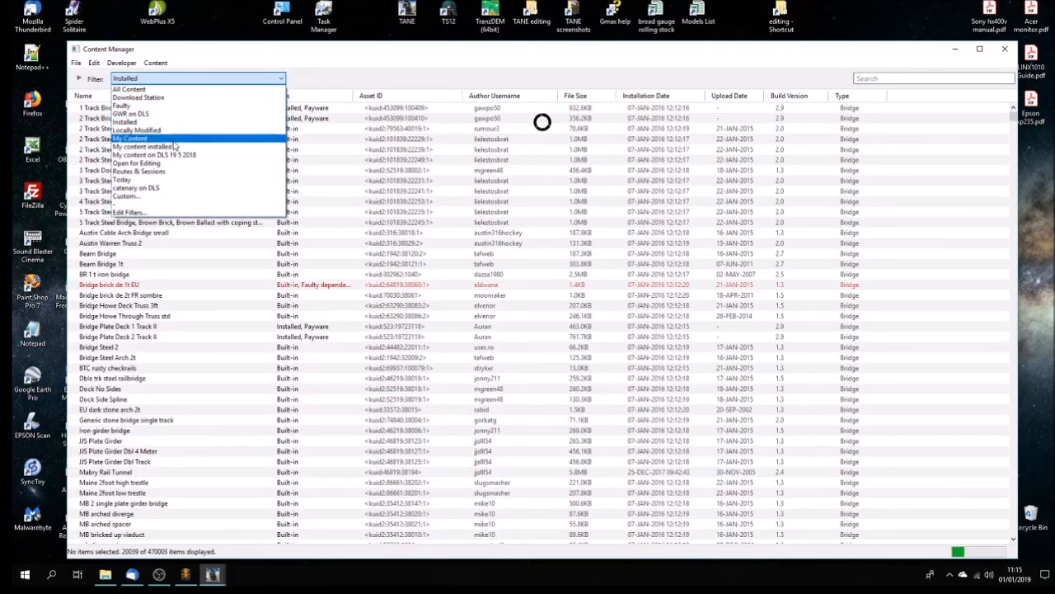
{"action": "left_click", "coordinate": [175, 147]}
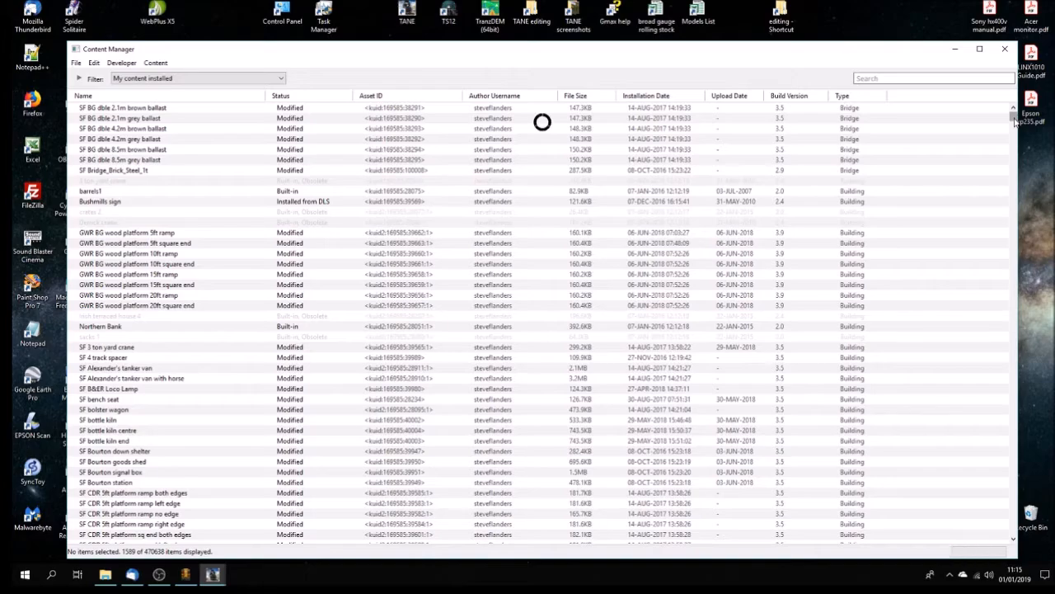
{"action": "left_click_drag", "start_coordinate": [1015, 121], "coordinate": [982, 381]}
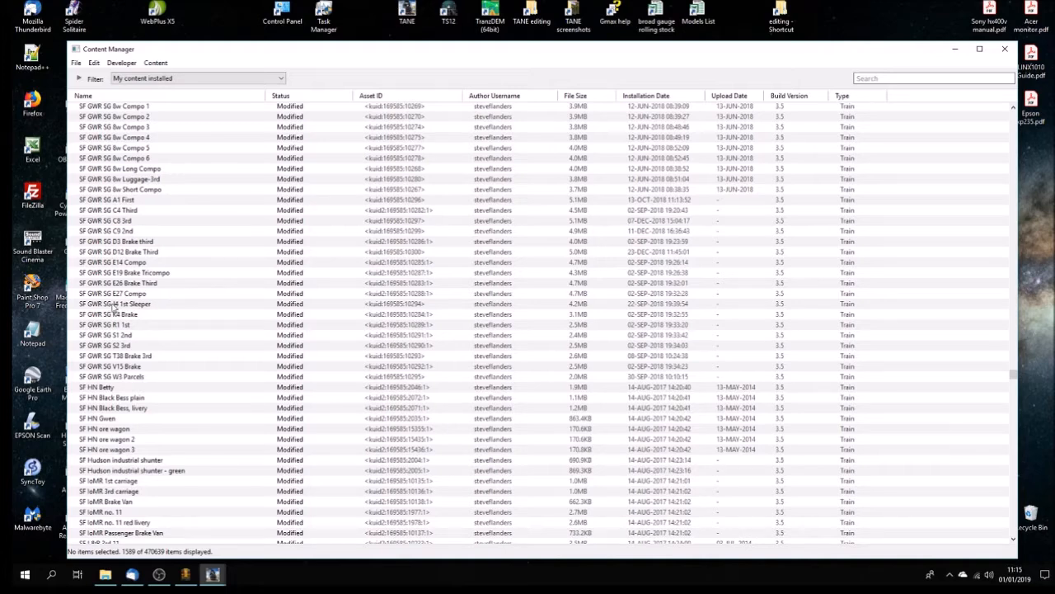
- Import the content folder gwr_sg_E38_compo from Documents\Trainz projects\TANE new models\trains
{"action": "left_click", "coordinate": [76, 62]}
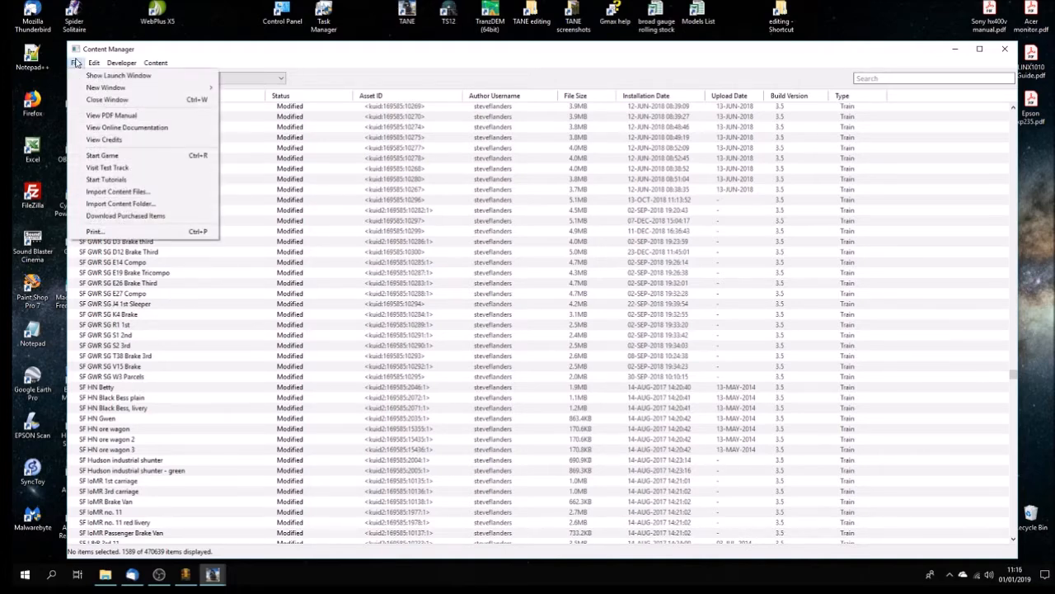
{"action": "left_click", "coordinate": [140, 204]}
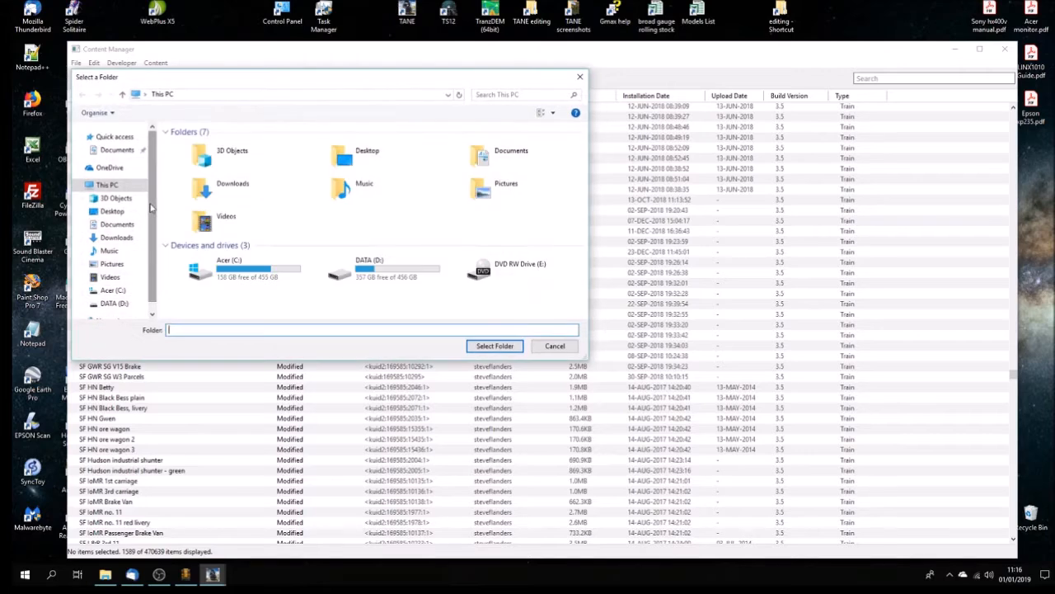
{"action": "double_click", "coordinate": [502, 149]}
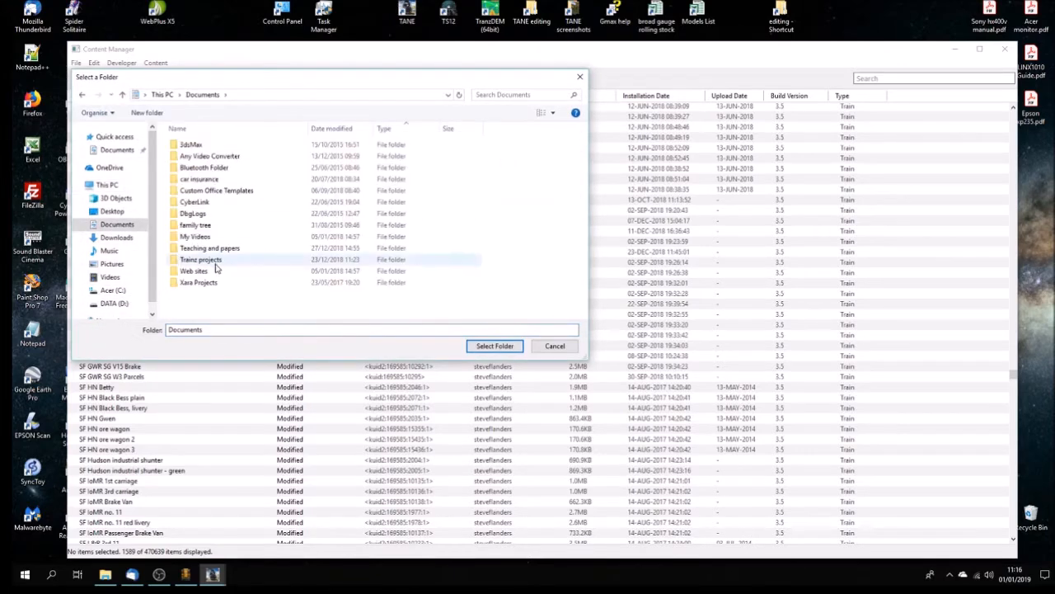
{"action": "double_click", "coordinate": [204, 284]}
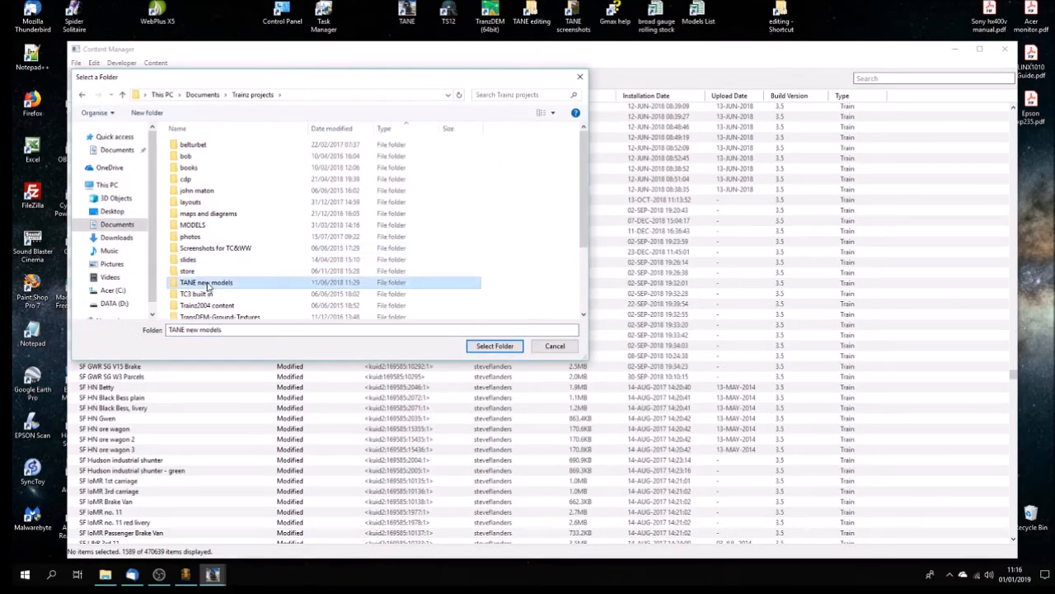
{"action": "double_click", "coordinate": [188, 214]}
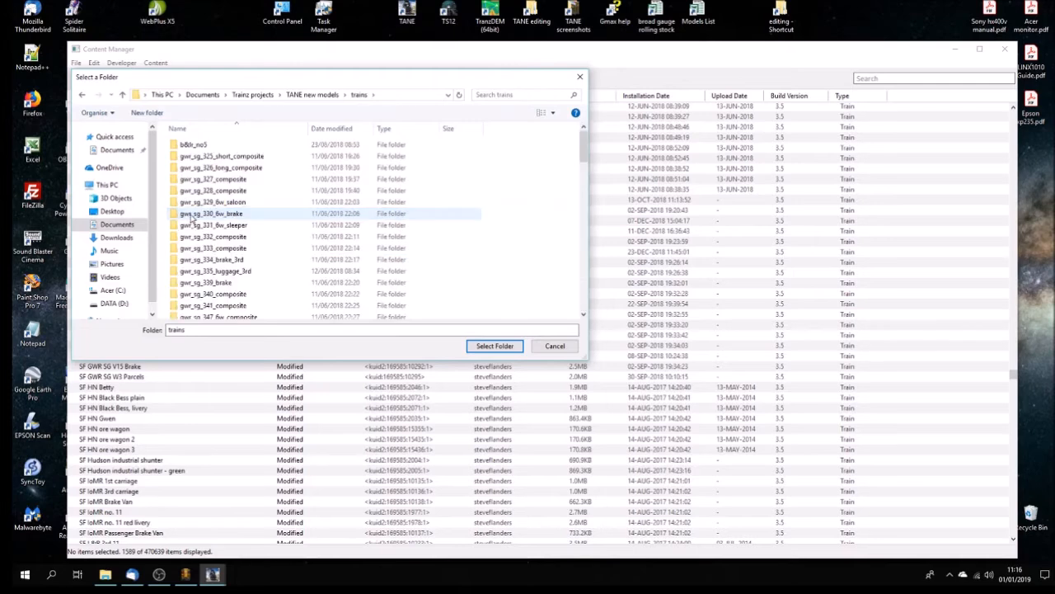
{"action": "scroll", "coordinate": [191, 218], "scroll_direction": "down", "scroll_amount": 7}
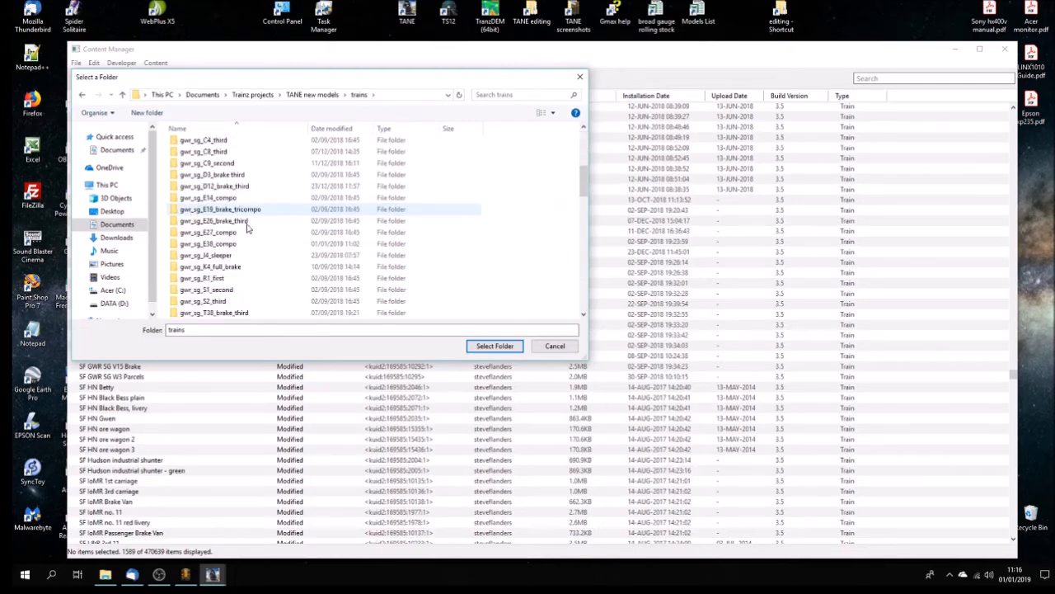
{"action": "left_click", "coordinate": [227, 244]}
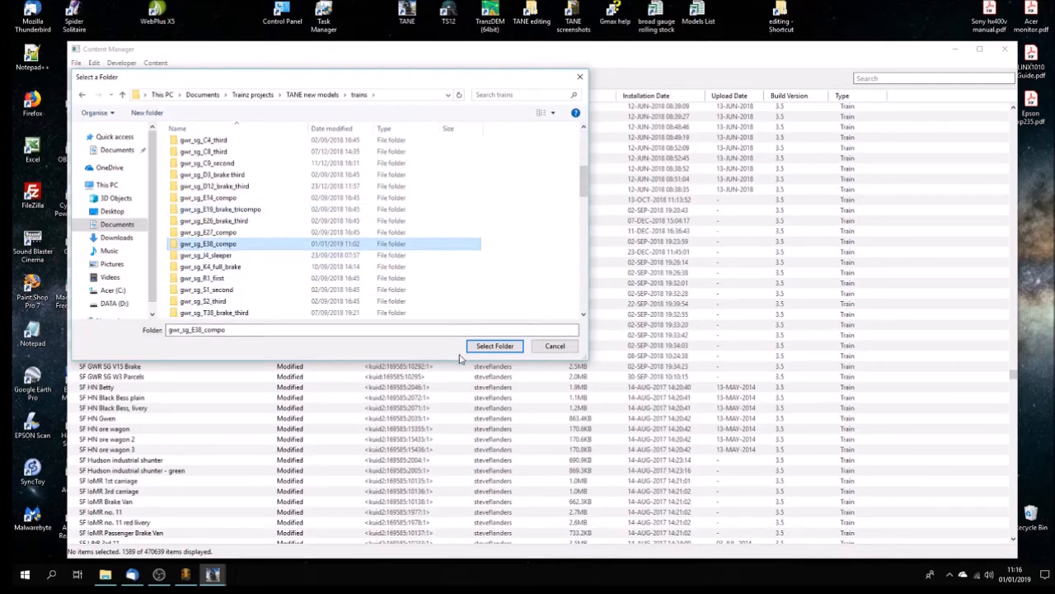
{"action": "left_click", "coordinate": [493, 347]}
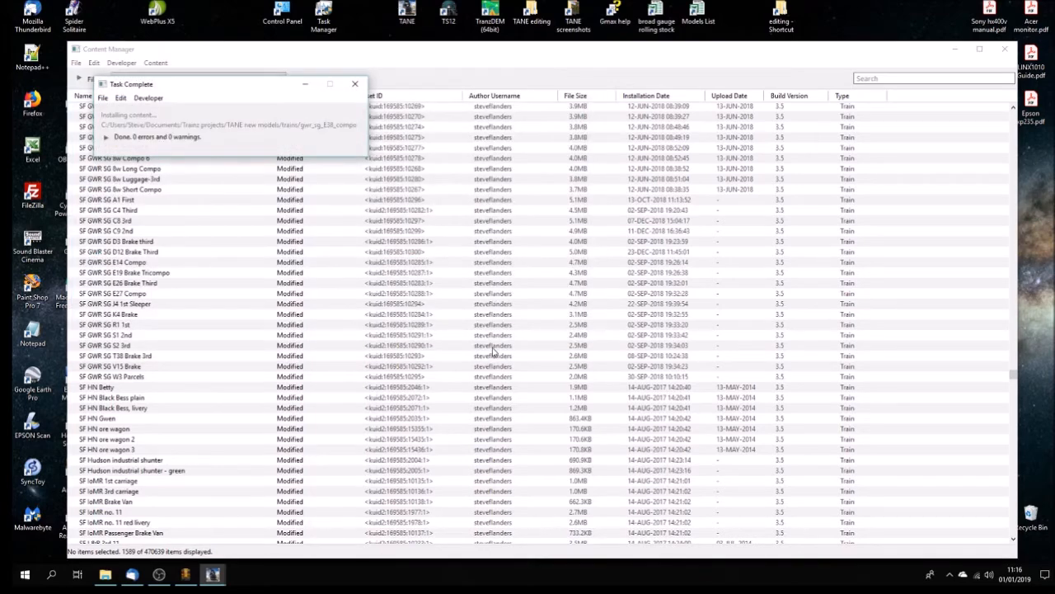
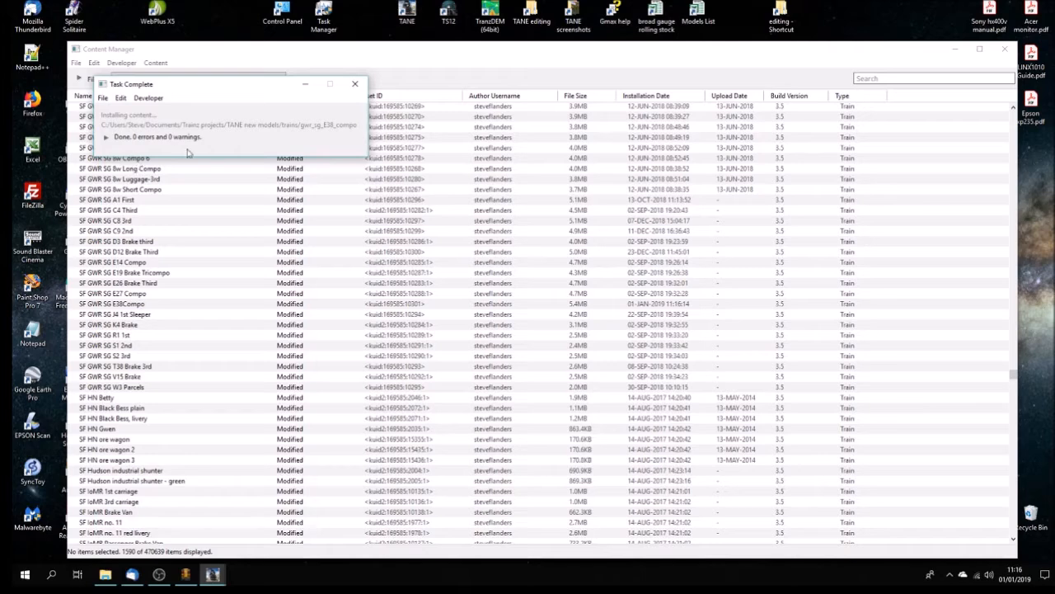
- Dismiss the finished import report, open the imported SF GWR SG E38Compo asset for editing, and open its config.txt
{"action": "left_click", "coordinate": [354, 84]}
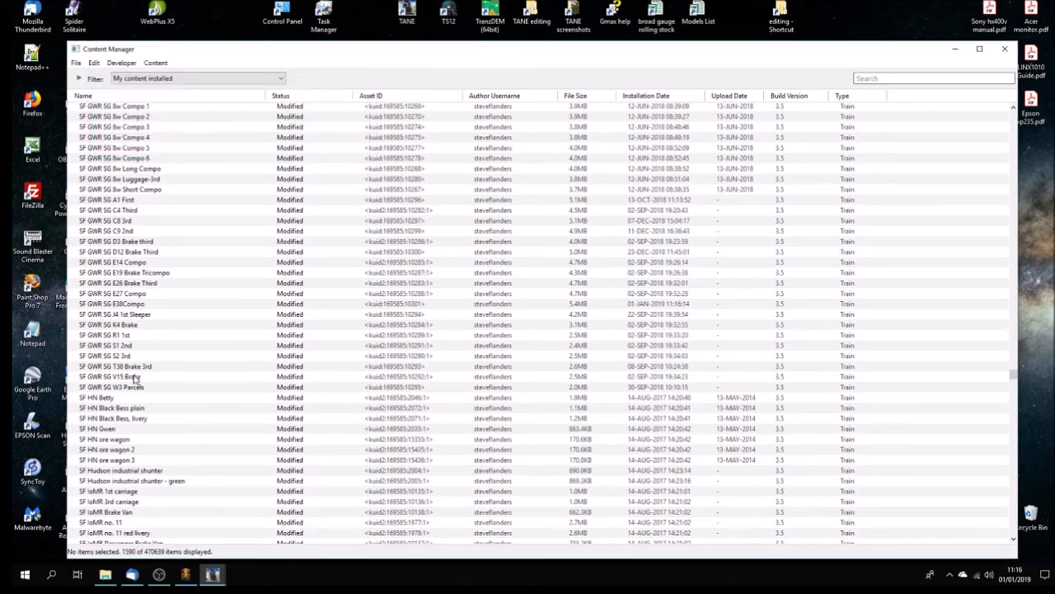
{"action": "right_click", "coordinate": [129, 305]}
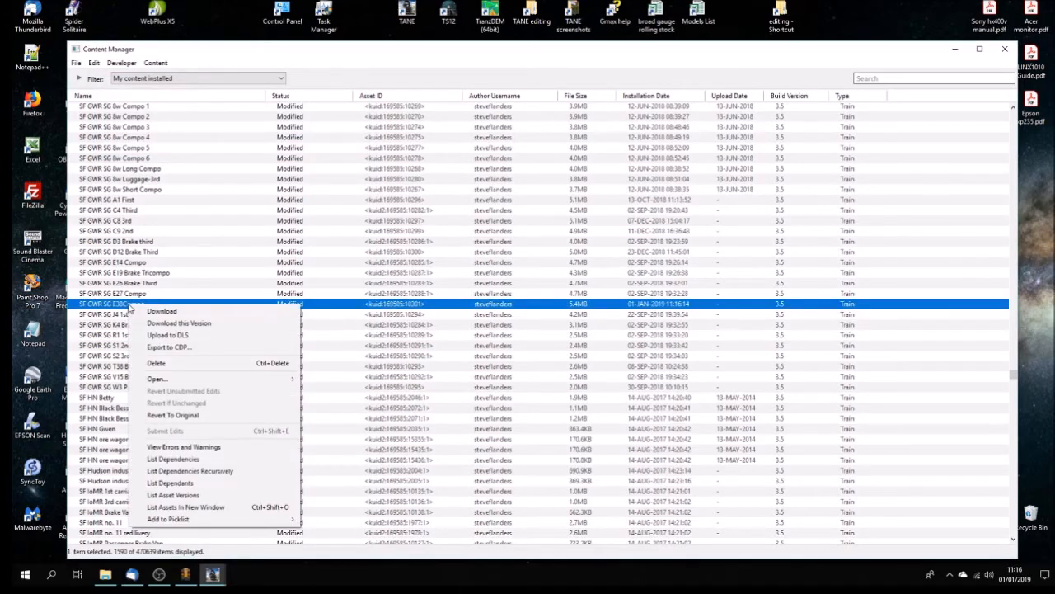
{"action": "mouse_move", "coordinate": [187, 381]}
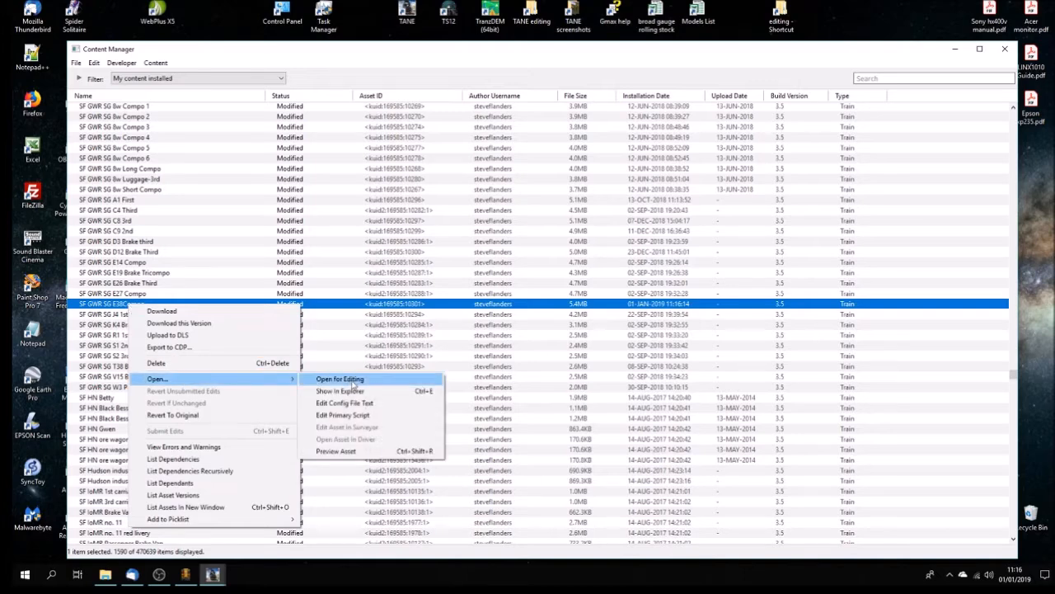
{"action": "left_click", "coordinate": [357, 390]}
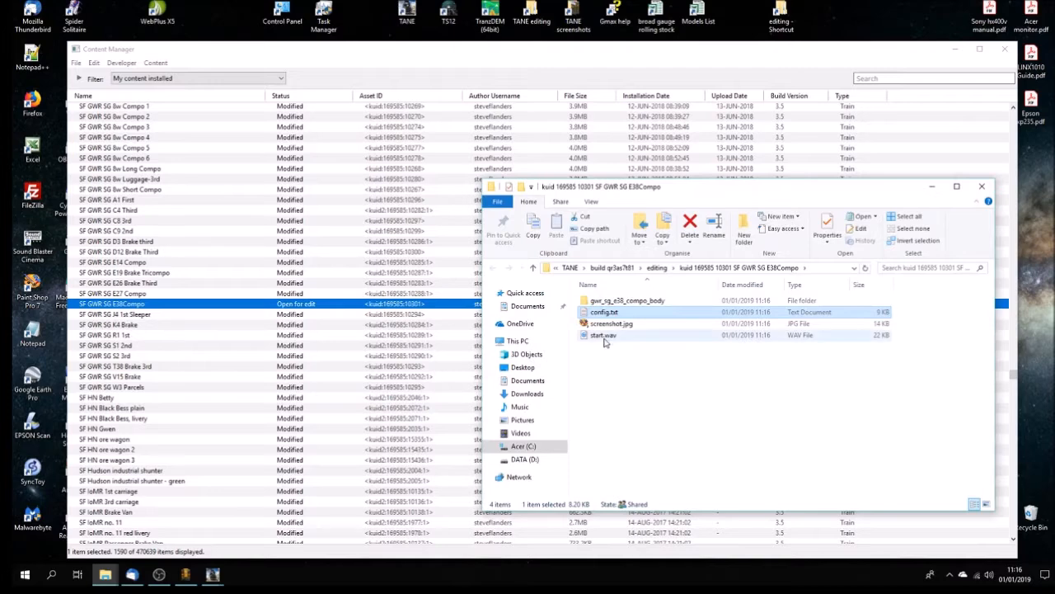
{"action": "left_click", "coordinate": [606, 313]}
{"action": "double_click", "coordinate": [606, 312]}
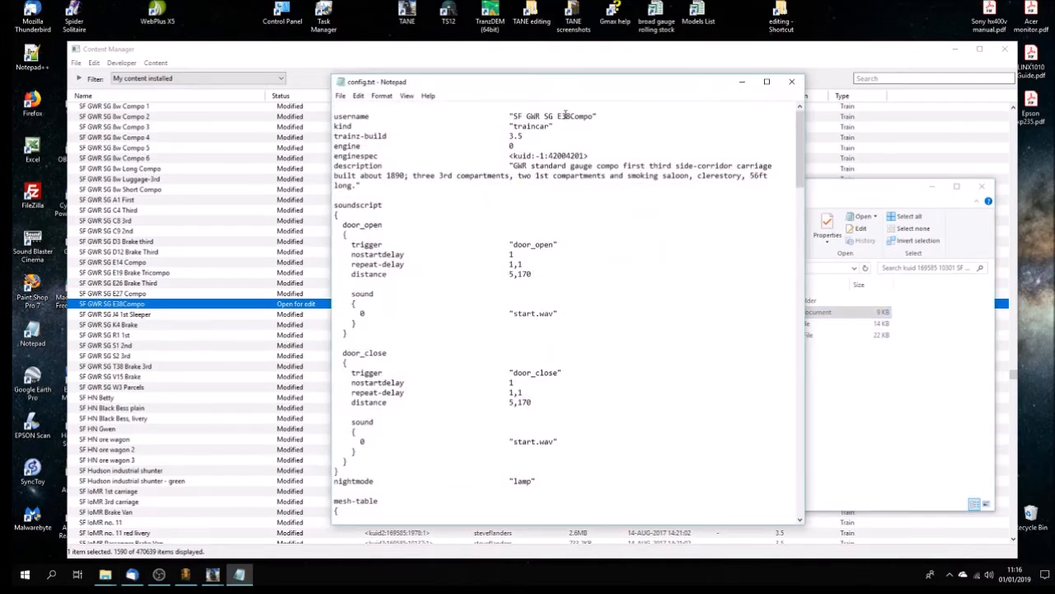
- Change the username in config.txt to "SF GWR SG E38 Compo", save and close the file, and submit the asset's edits
{"action": "left_click", "coordinate": [340, 95]}
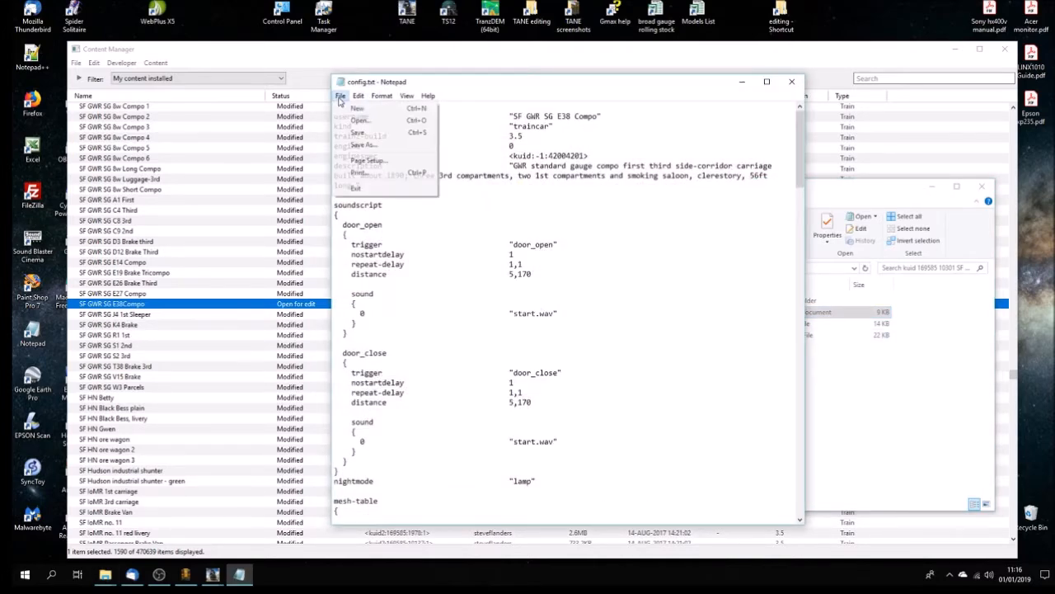
{"action": "left_click", "coordinate": [350, 135]}
{"action": "left_click", "coordinate": [793, 83]}
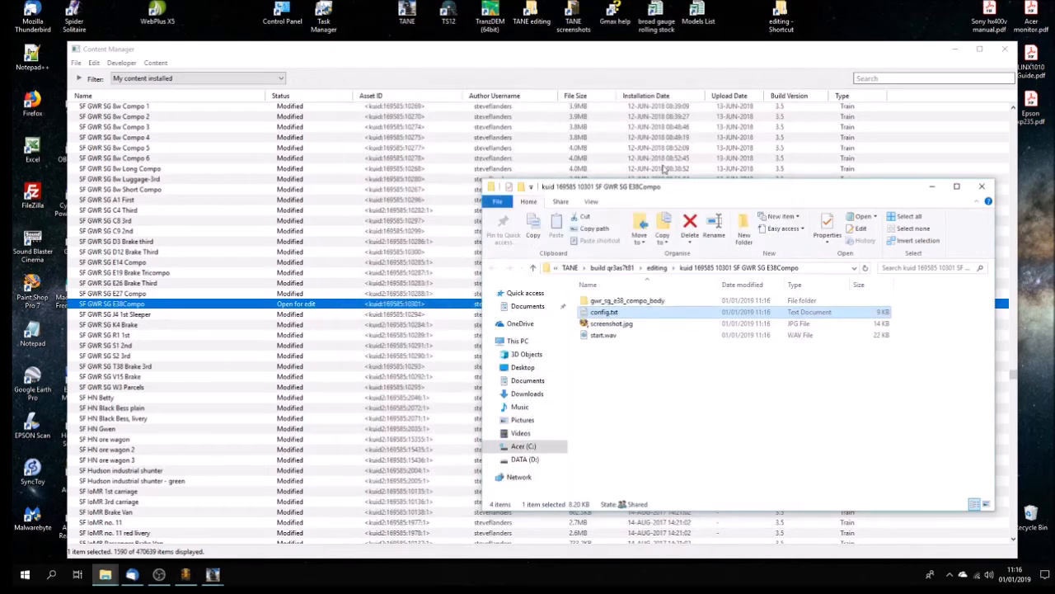
{"action": "left_click", "coordinate": [982, 187]}
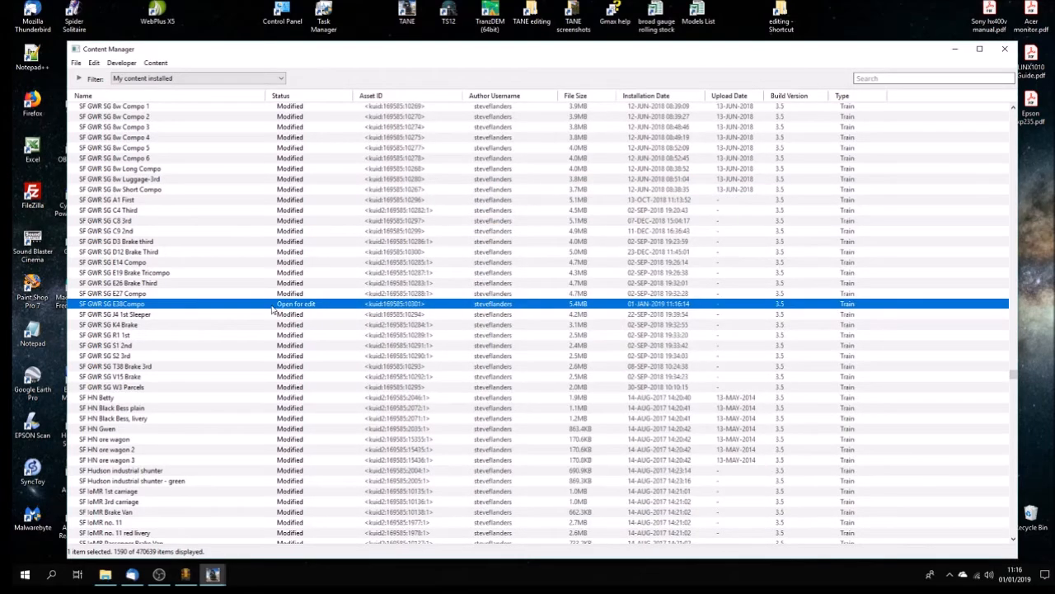
{"action": "right_click", "coordinate": [258, 304]}
{"action": "left_click", "coordinate": [339, 430]}
- Start the Trainz game from Content Manager and open Carriage Test Route for editing
{"action": "left_click", "coordinate": [76, 64]}
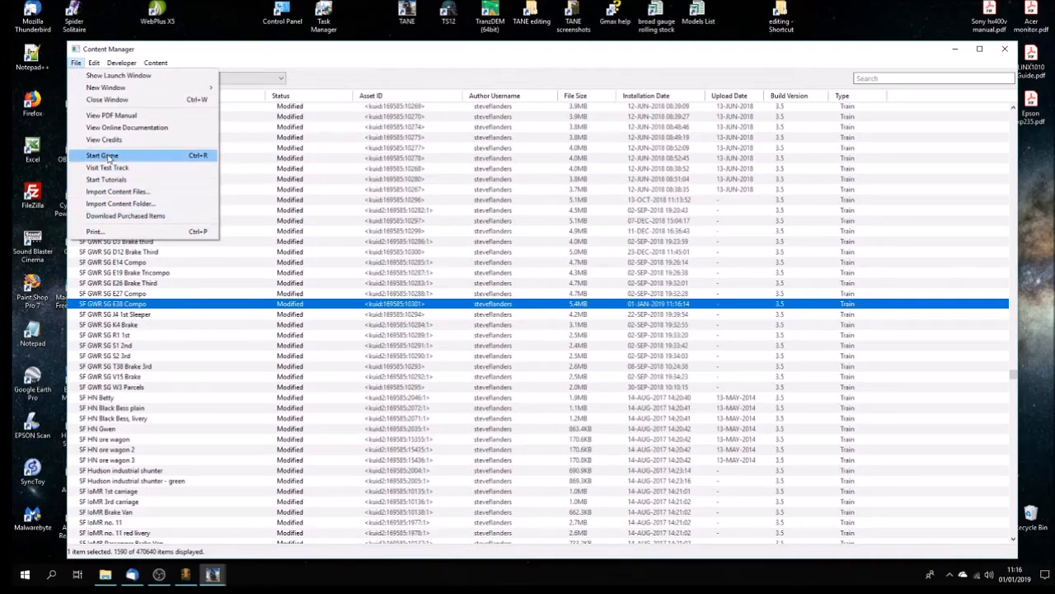
{"action": "left_click", "coordinate": [148, 155]}
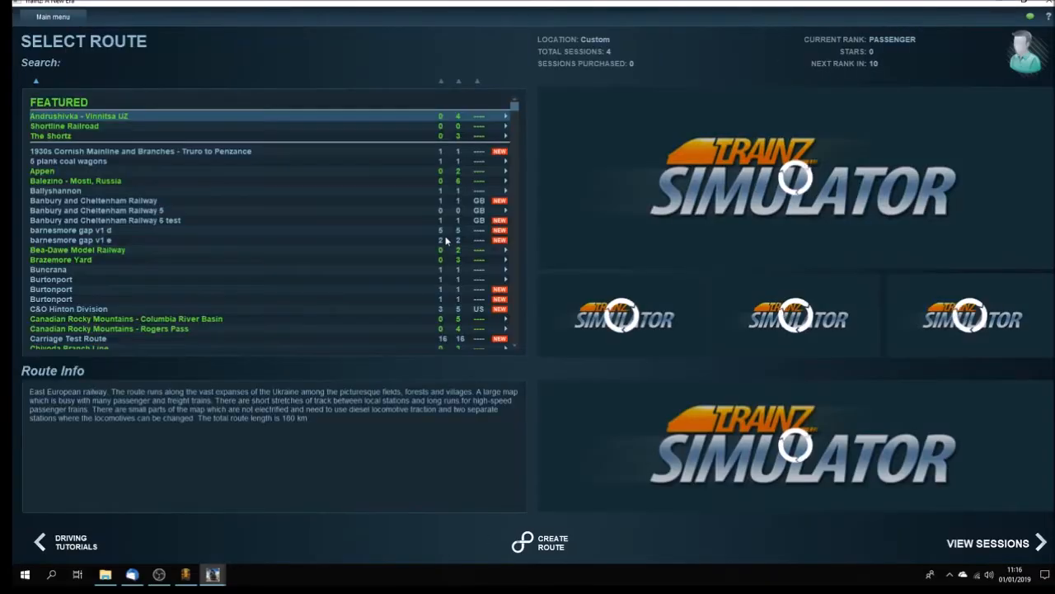
{"action": "left_click", "coordinate": [153, 338]}
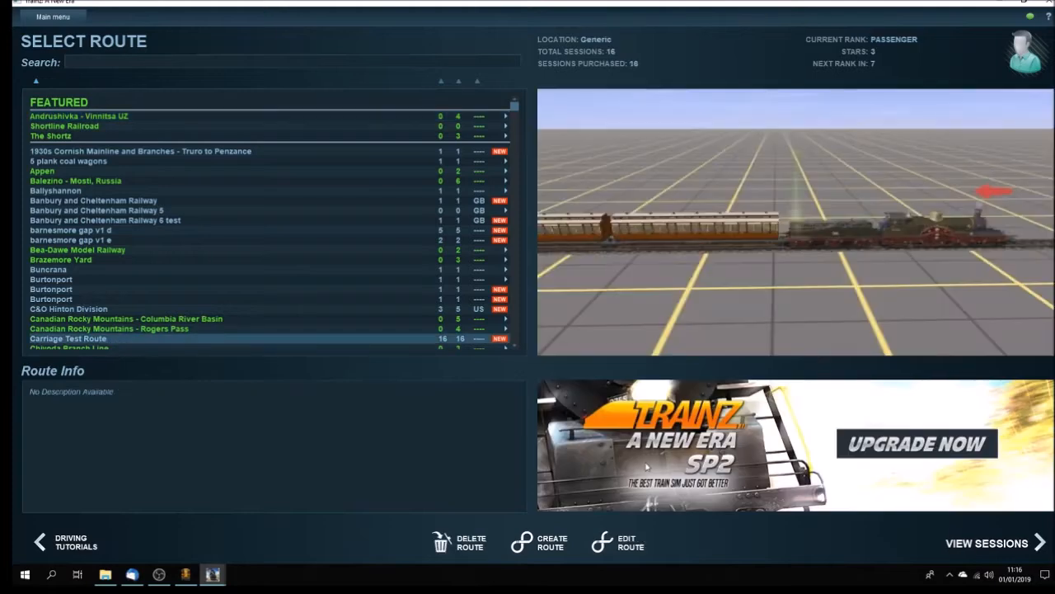
{"action": "left_click", "coordinate": [629, 544]}
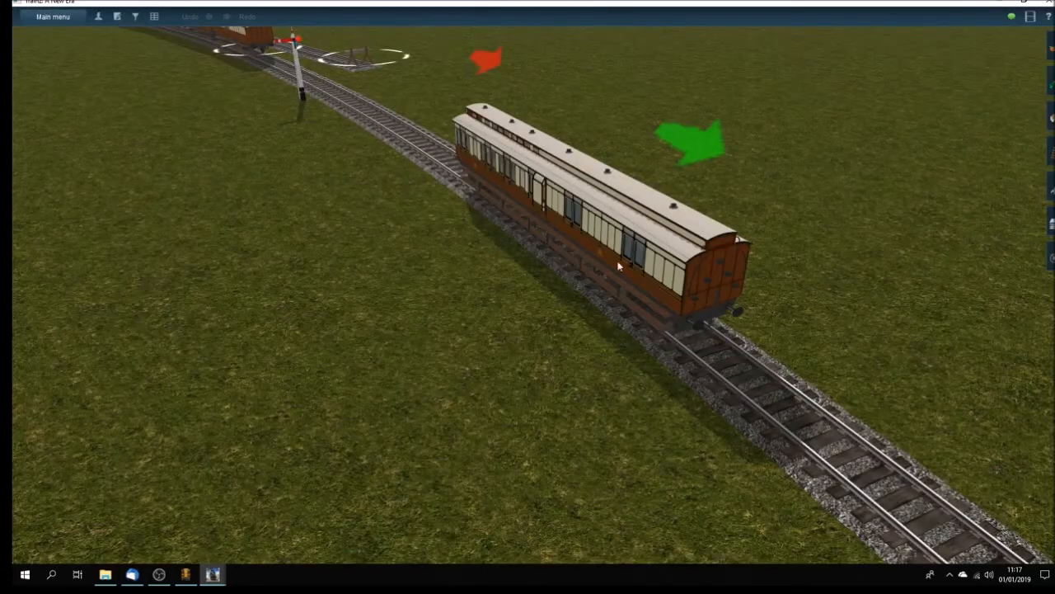
- Place an SF GWR SG E38 Compo carriage on the empty track beyond the existing carriage
{"action": "scroll", "coordinate": [645, 280], "scroll_direction": "down", "scroll_amount": 3}
{"action": "mouse_move", "coordinate": [646, 287]}
{"action": "right_mouse_down"}
{"action": "mouse_move", "coordinate": [600, 376]}
{"action": "mouse_move", "coordinate": [569, 283]}
{"action": "mouse_move", "coordinate": [532, 284]}
{"action": "mouse_move", "coordinate": [568, 335]}
{"action": "right_mouse_up"}
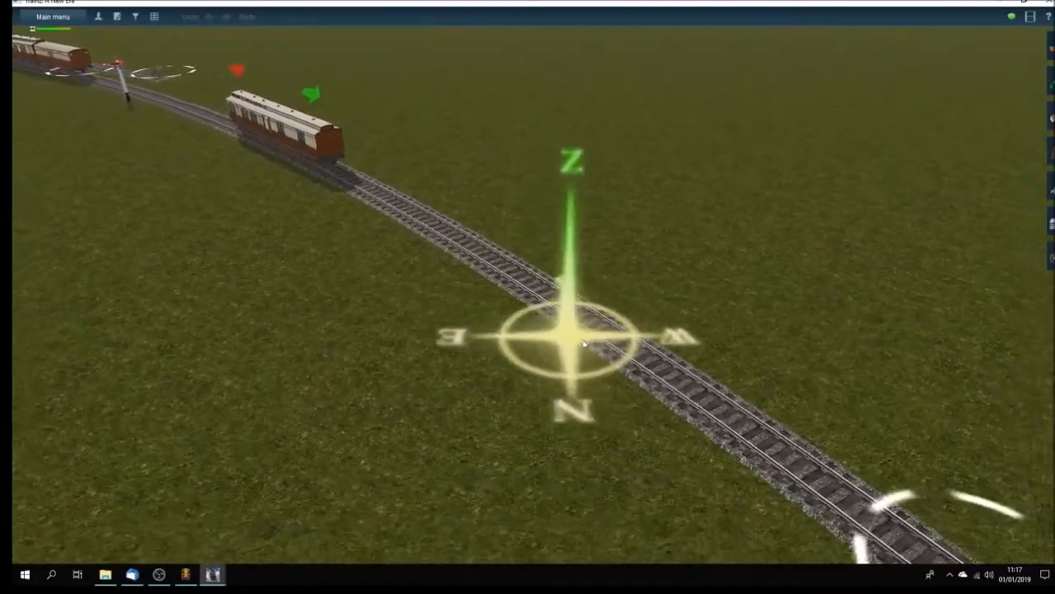
{"action": "left_click", "coordinate": [1050, 258]}
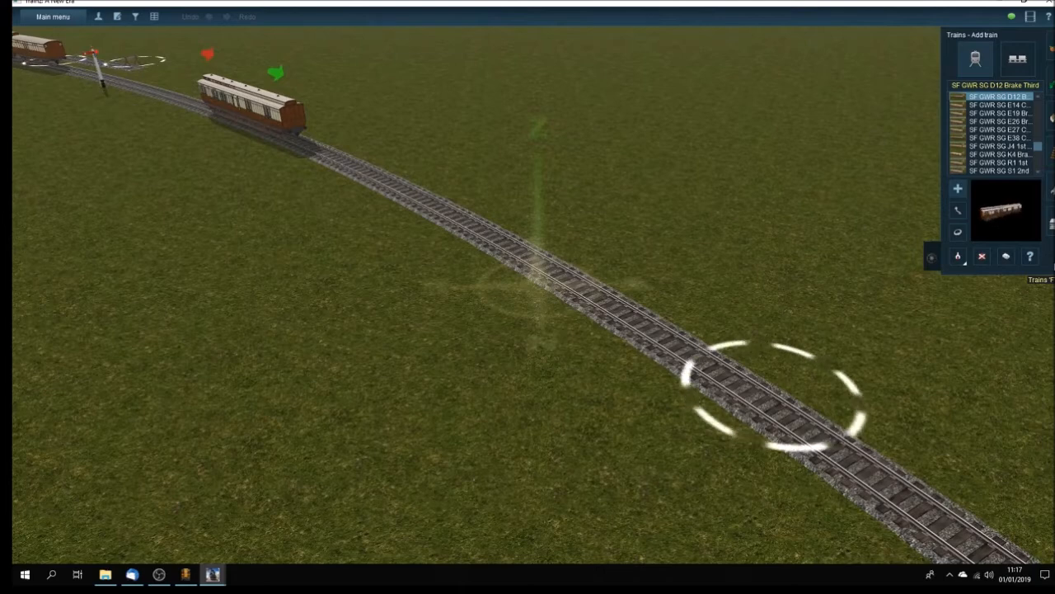
{"action": "left_click", "coordinate": [993, 139]}
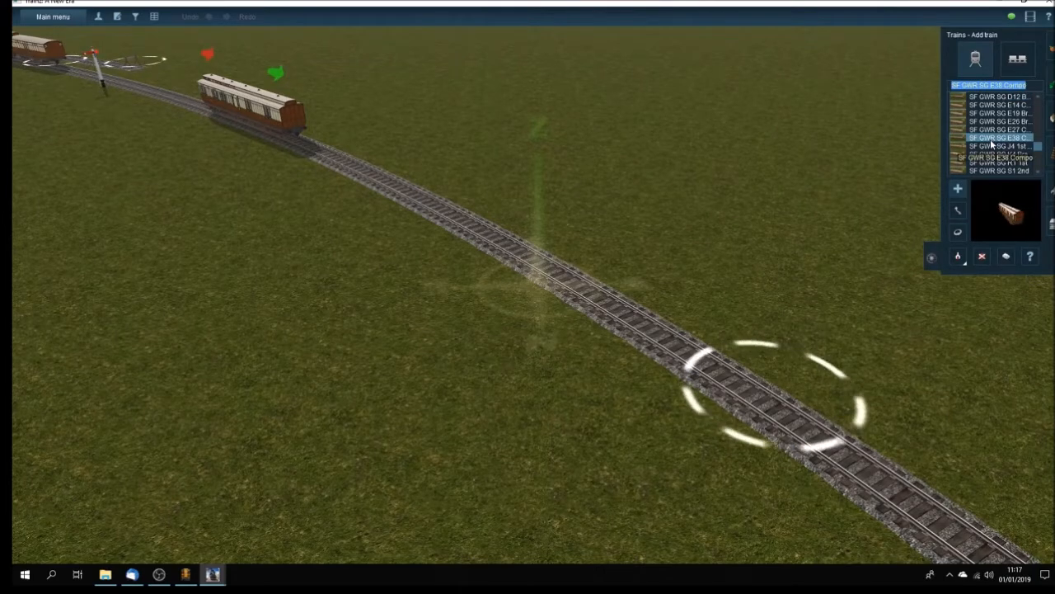
{"action": "left_click", "coordinate": [611, 316]}
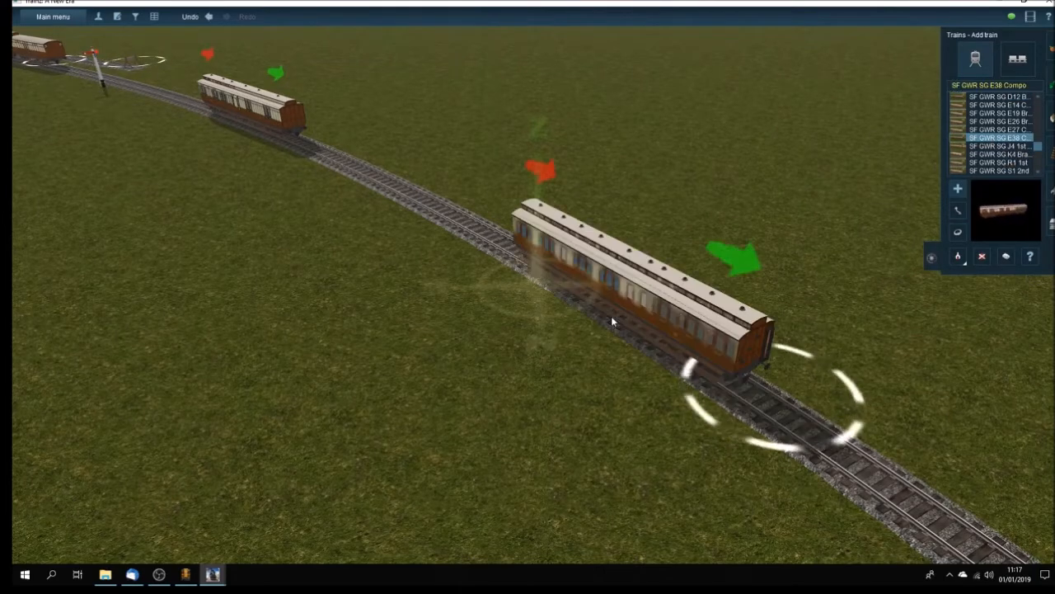
- Inspect the placed E38 Compo carriage close up from both sides, both ends and above
{"action": "scroll", "coordinate": [637, 352], "scroll_direction": "up", "scroll_amount": 1}
{"action": "scroll", "coordinate": [637, 352], "scroll_direction": "up", "scroll_amount": 5}
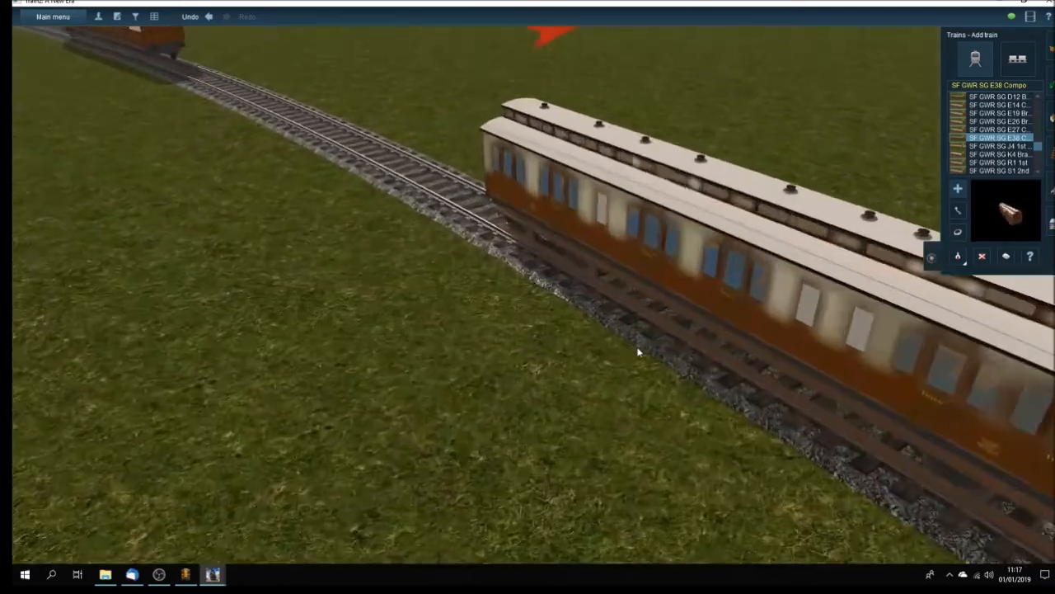
{"action": "scroll", "coordinate": [637, 352], "scroll_direction": "down", "scroll_amount": 3}
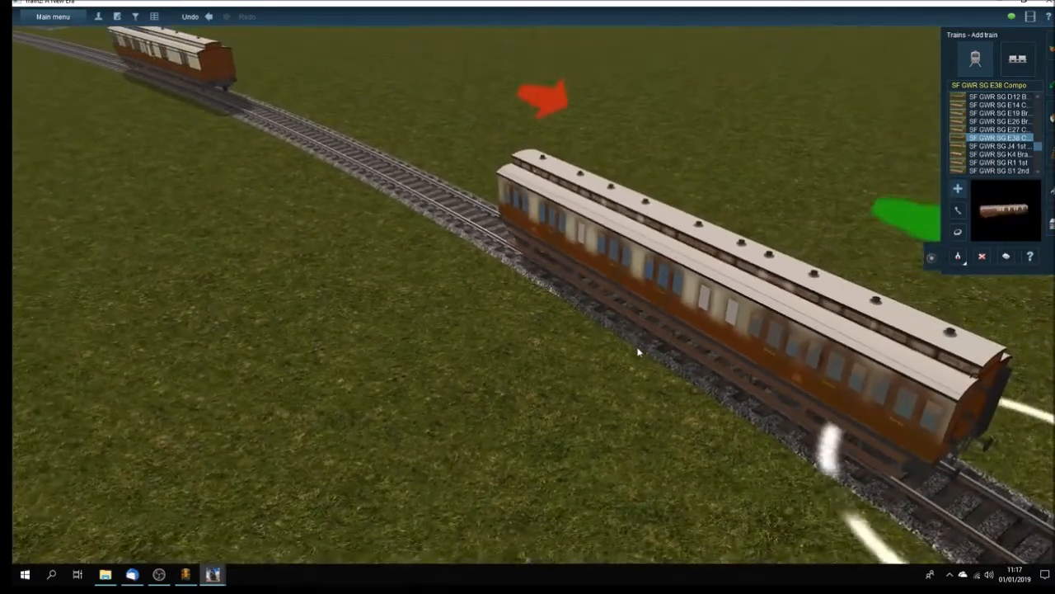
{"action": "right_click_drag", "start_coordinate": [637, 353], "coordinate": [625, 338]}
{"action": "key", "text": "Left"}
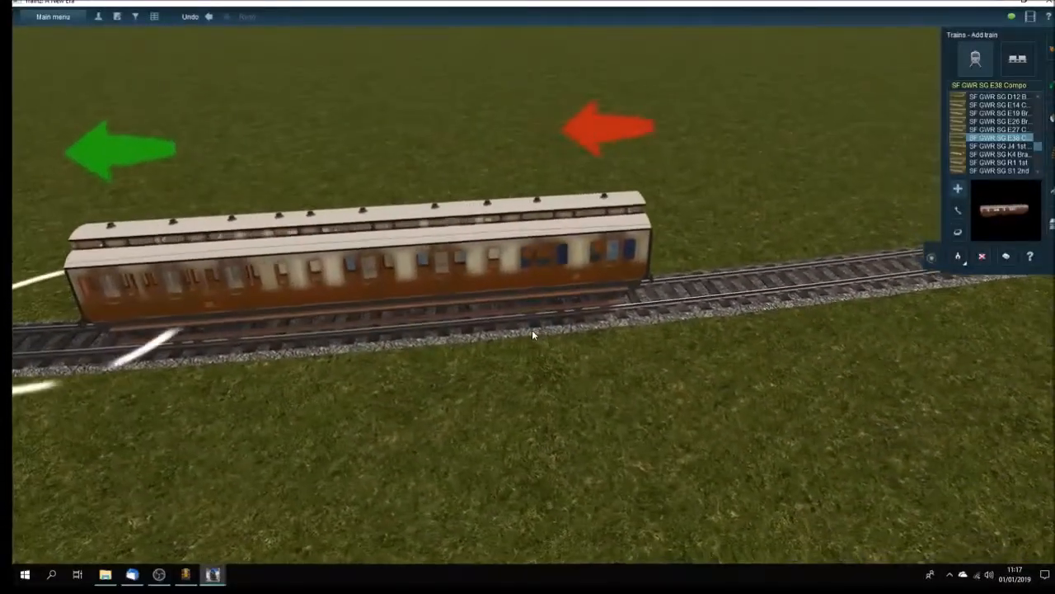
{"action": "key", "text": "Up"}
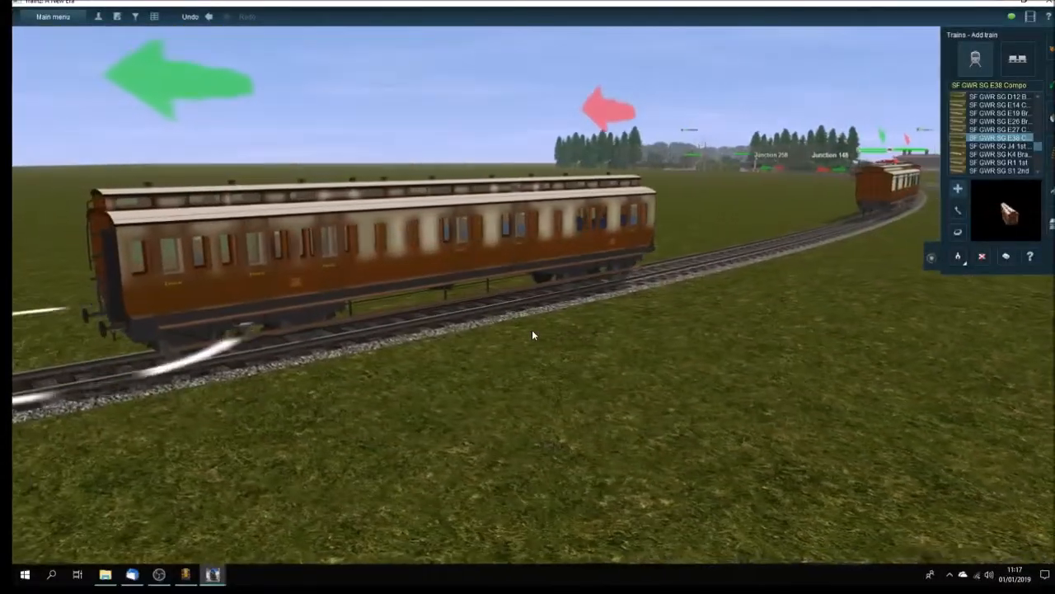
{"action": "key", "text": "Left"}
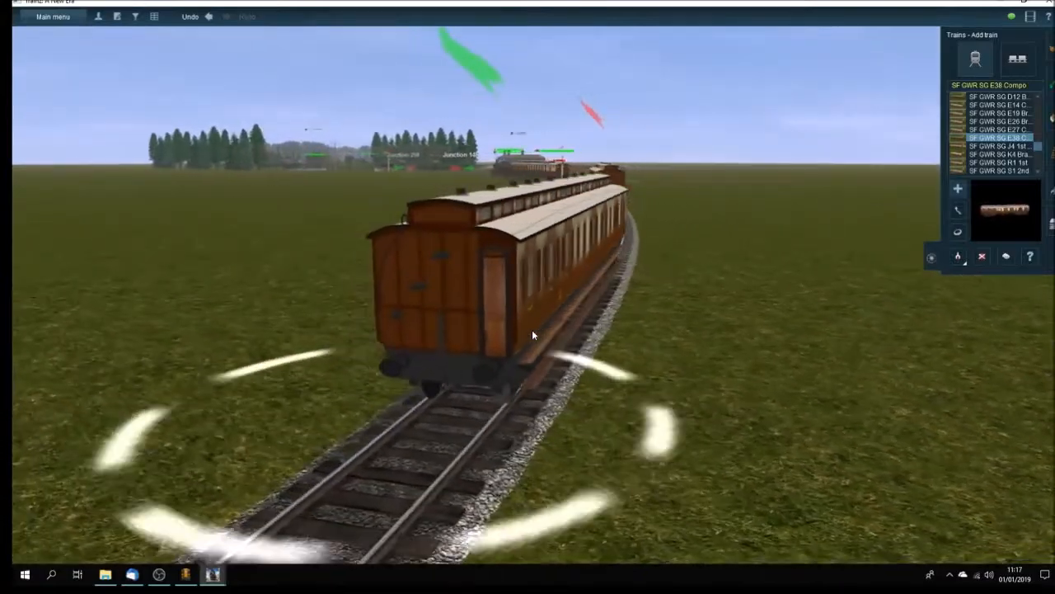
{"action": "key", "text": "Left"}
{"action": "key", "text": "Left"}
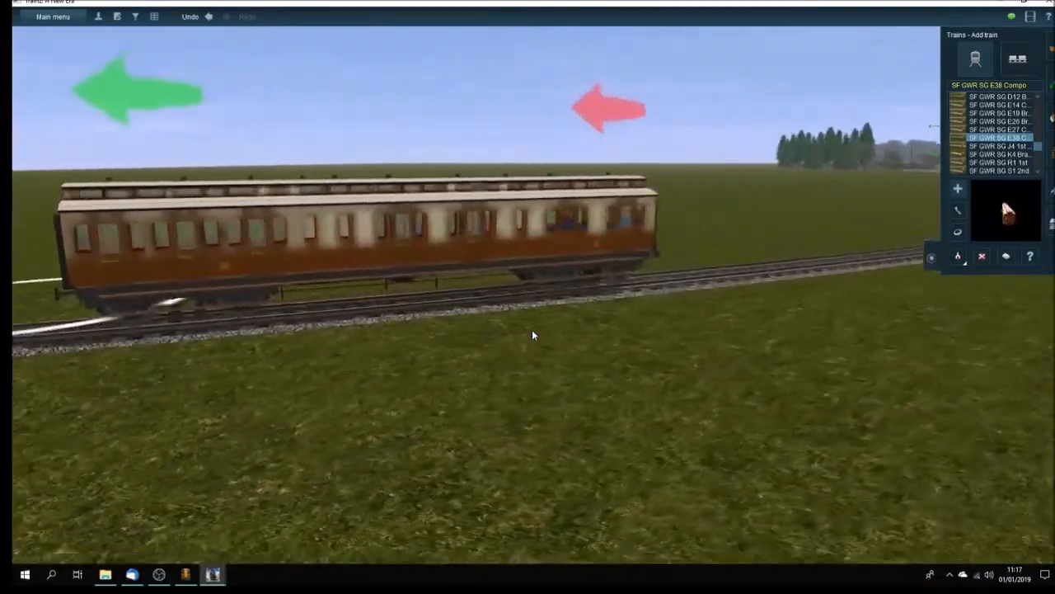
{"action": "key", "text": "Left"}
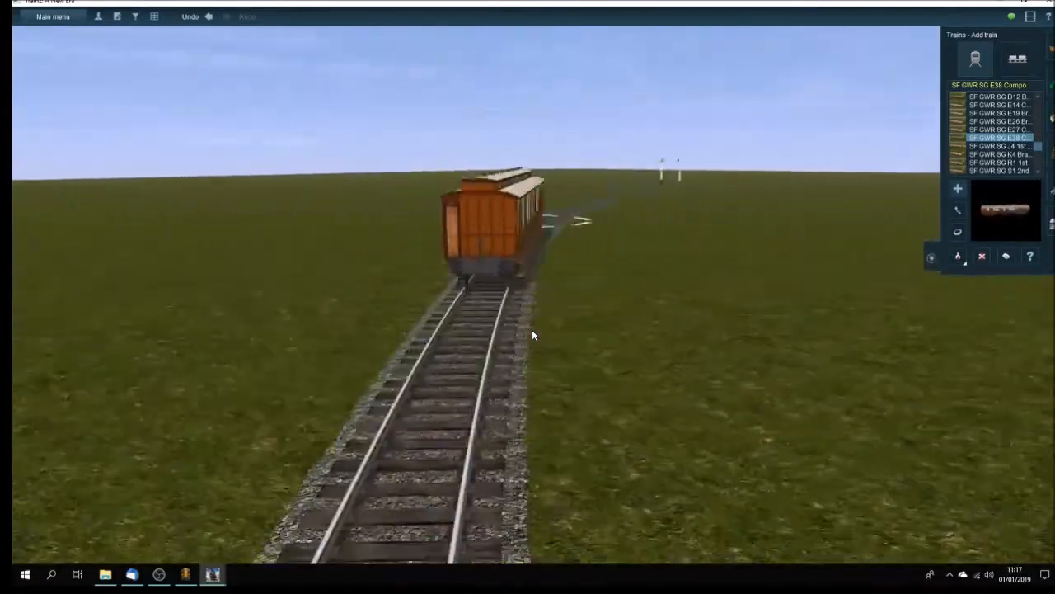
{"action": "key", "text": "Left"}
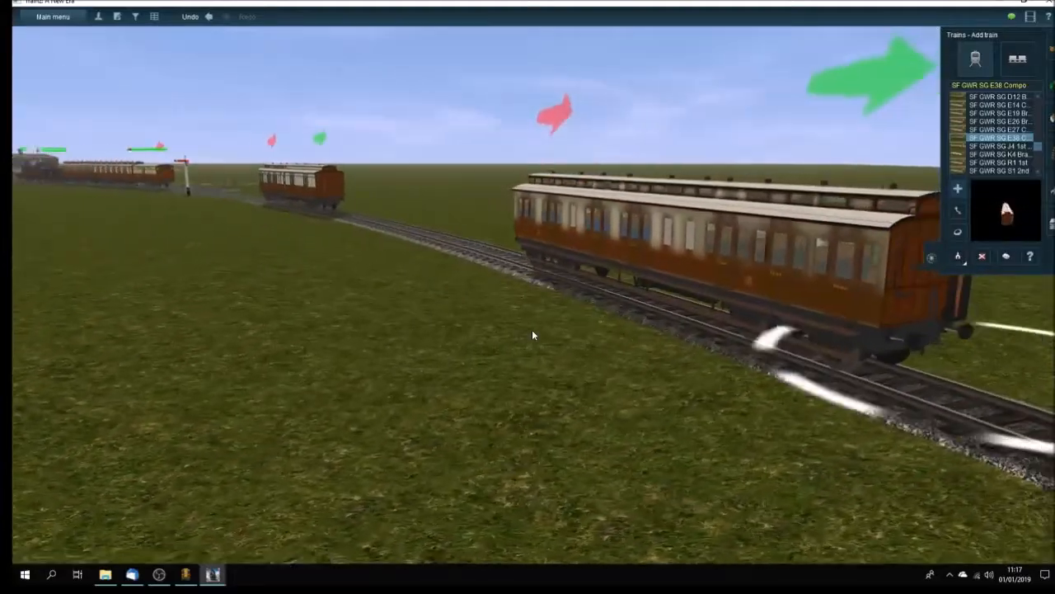
{"action": "key", "text": "Left"}
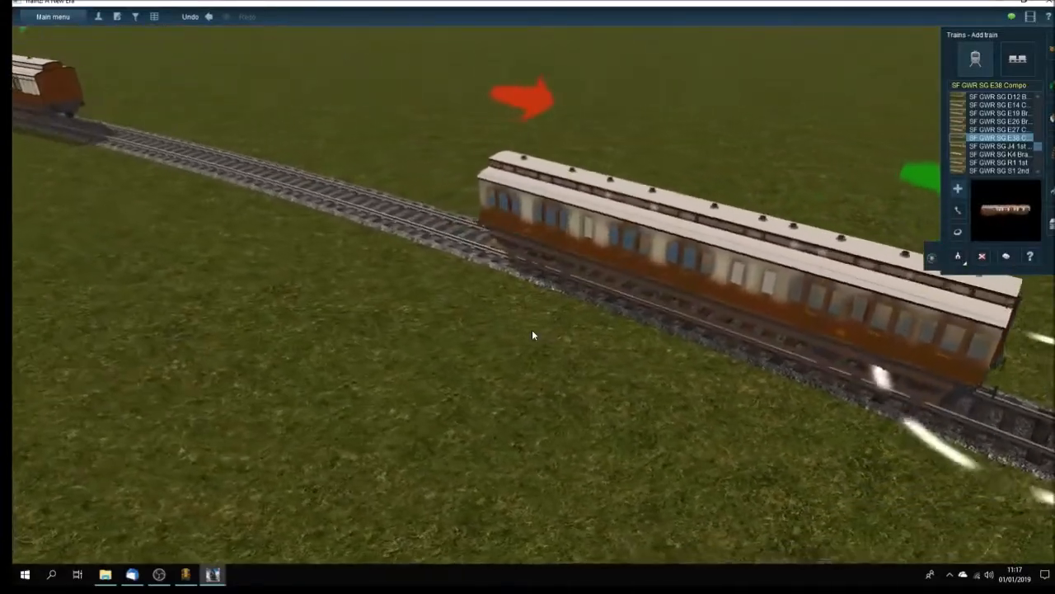
{"action": "scroll", "coordinate": [755, 311], "scroll_direction": "up", "scroll_amount": 3}
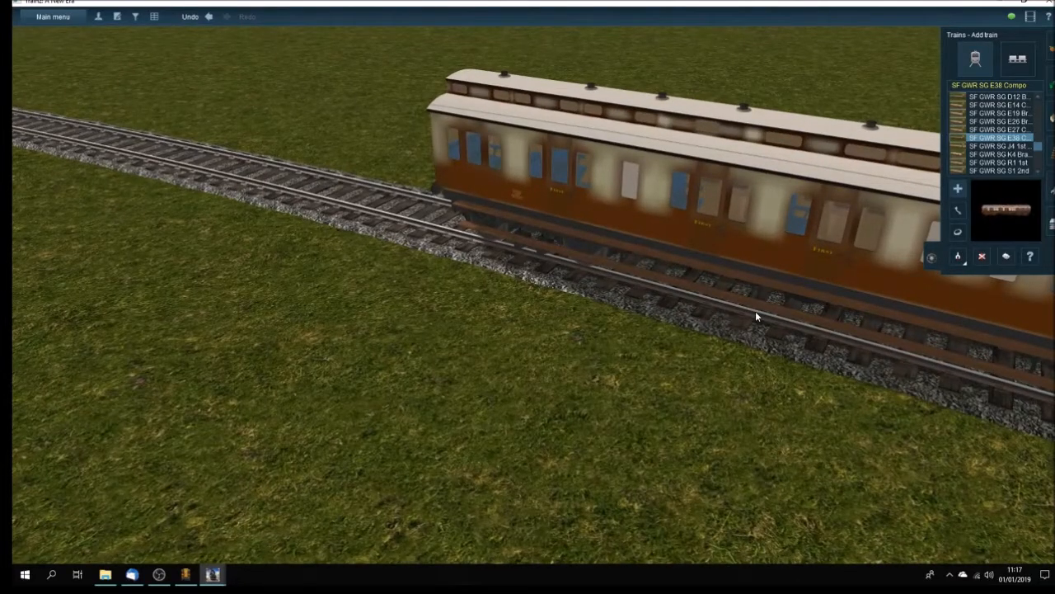
{"action": "scroll", "coordinate": [755, 311], "scroll_direction": "down", "scroll_amount": 3}
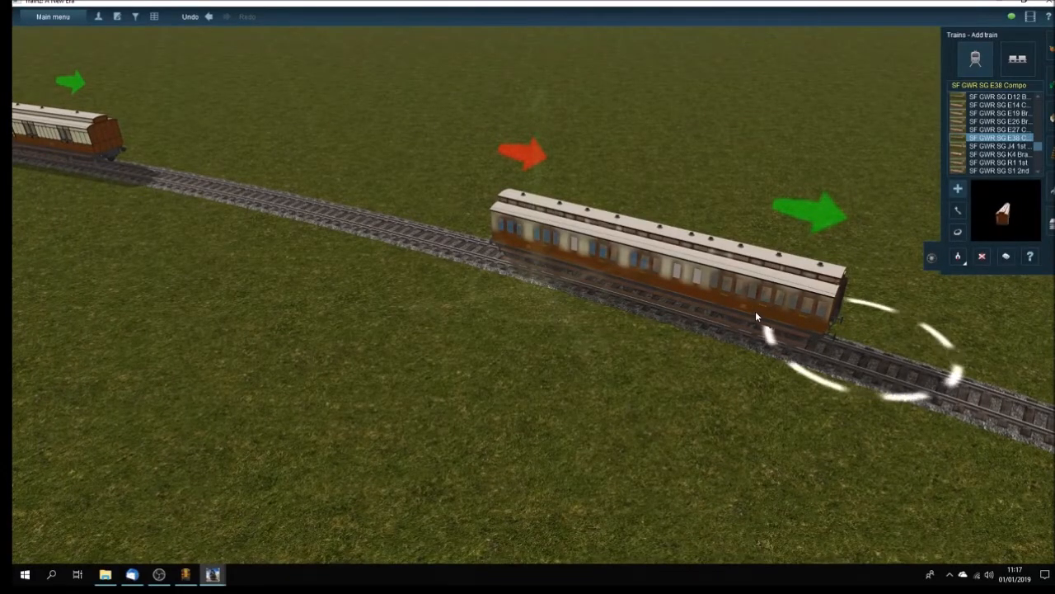
- Exit the game, saving over the existing route with a new session named Default and accepting the duplicate session name
{"action": "left_click", "coordinate": [1046, 2]}
{"action": "left_click", "coordinate": [564, 294]}
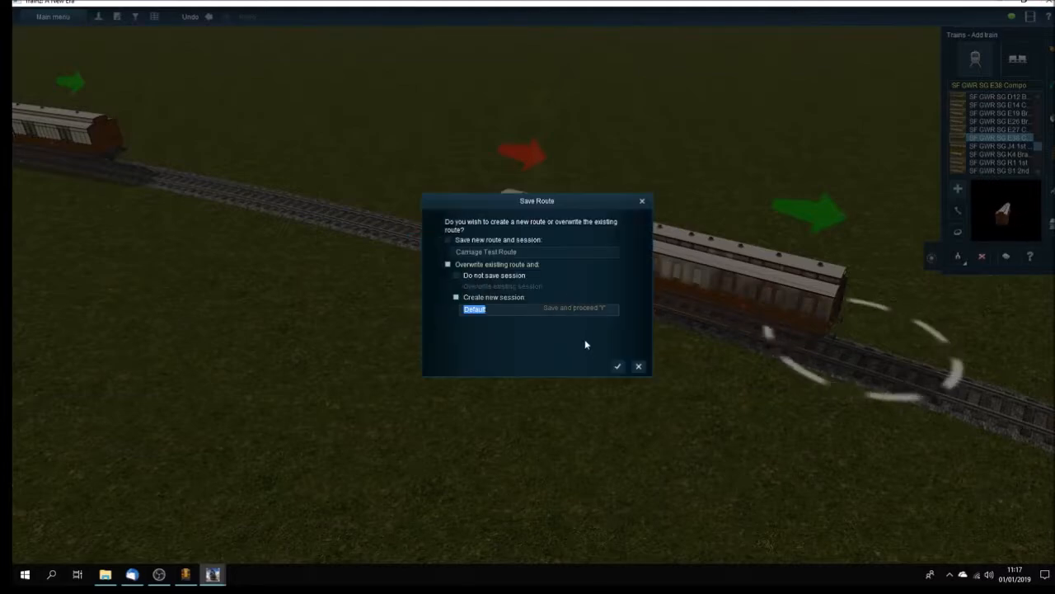
{"action": "left_click", "coordinate": [617, 366]}
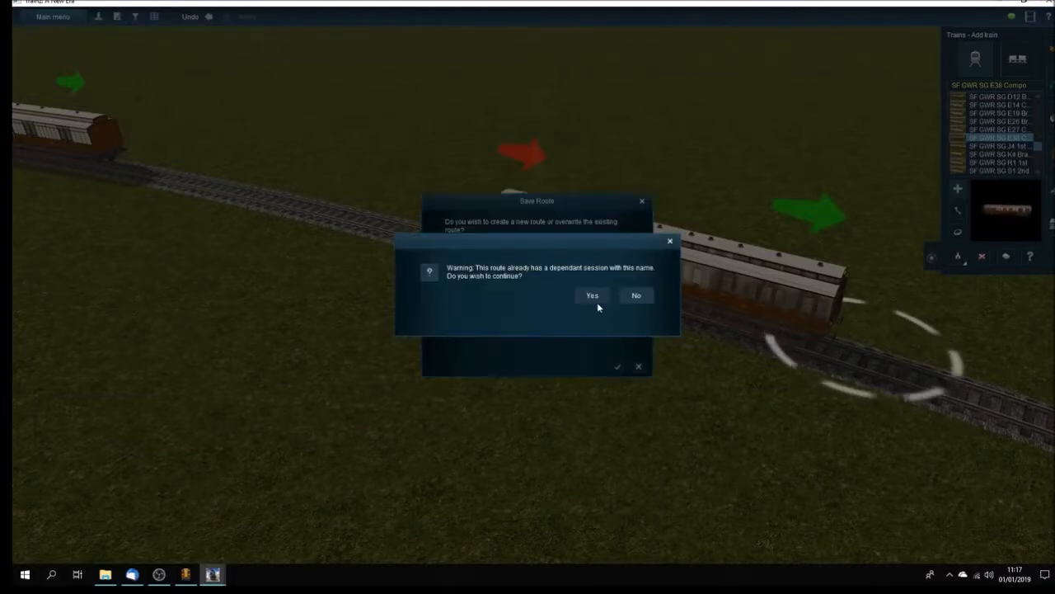
{"action": "left_click", "coordinate": [593, 295]}
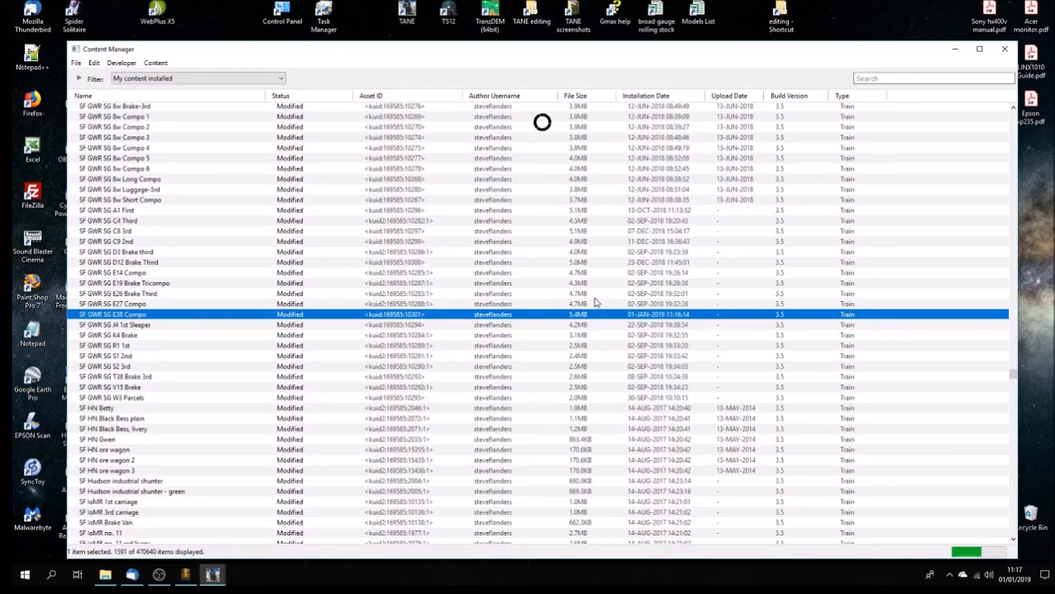
- Switch to File Explorer and open gwr_sg_E38_compo_body.im from the gwr_sg_E38_compo_body folder in the mesh viewer
{"action": "left_click", "coordinate": [105, 575]}
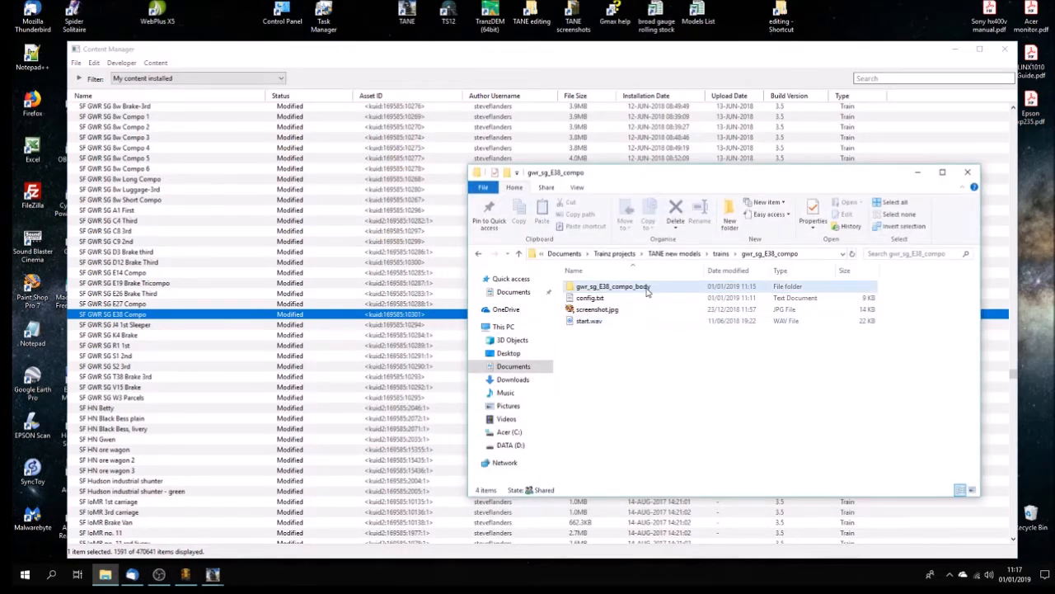
{"action": "left_click", "coordinate": [635, 333]}
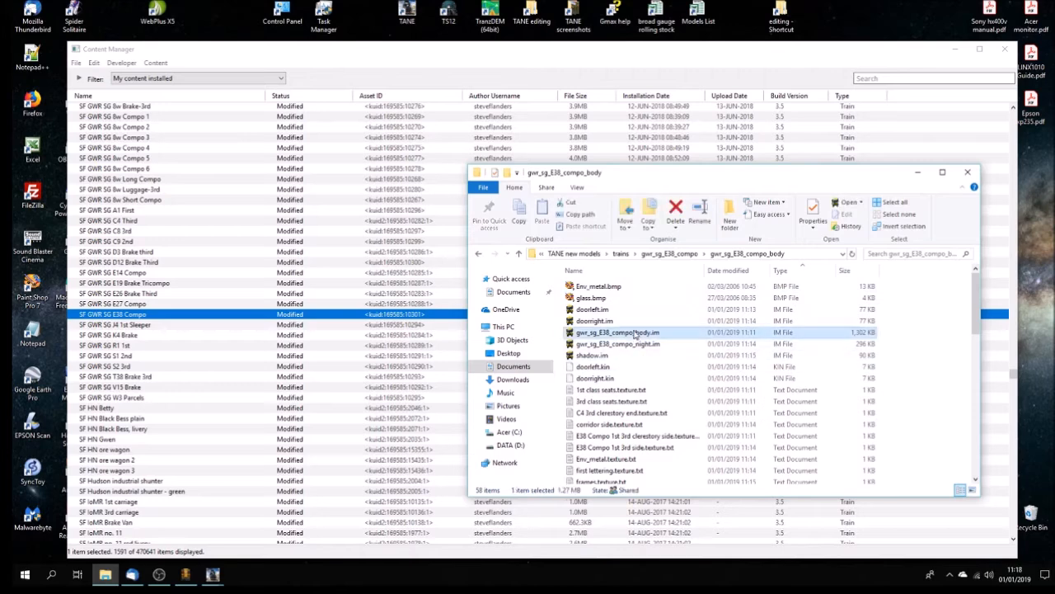
{"action": "right_click", "coordinate": [635, 332]}
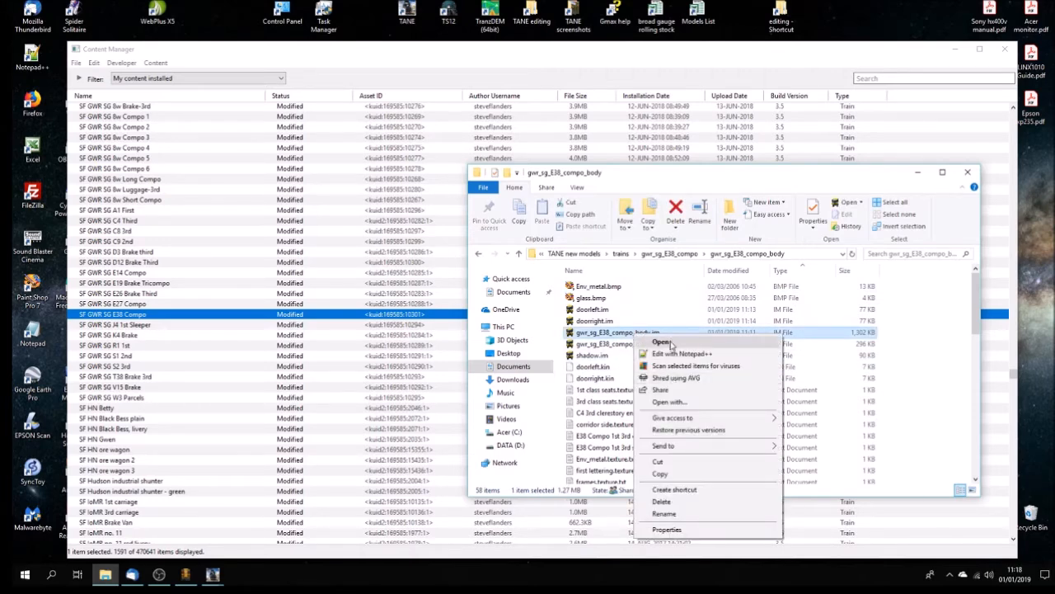
{"action": "left_click", "coordinate": [672, 342]}
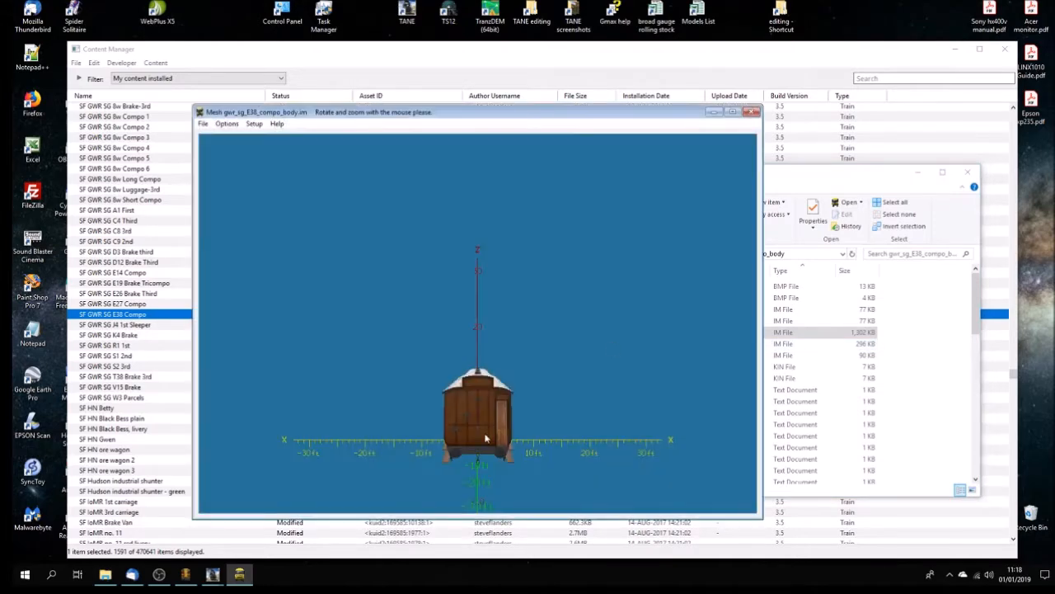
- Inspect the E38 compo body mesh from its end and along its side, both close up and at full length
{"action": "left_click_drag", "start_coordinate": [488, 438], "coordinate": [528, 445]}
{"action": "scroll", "coordinate": [528, 445], "scroll_direction": "up", "scroll_amount": 5}
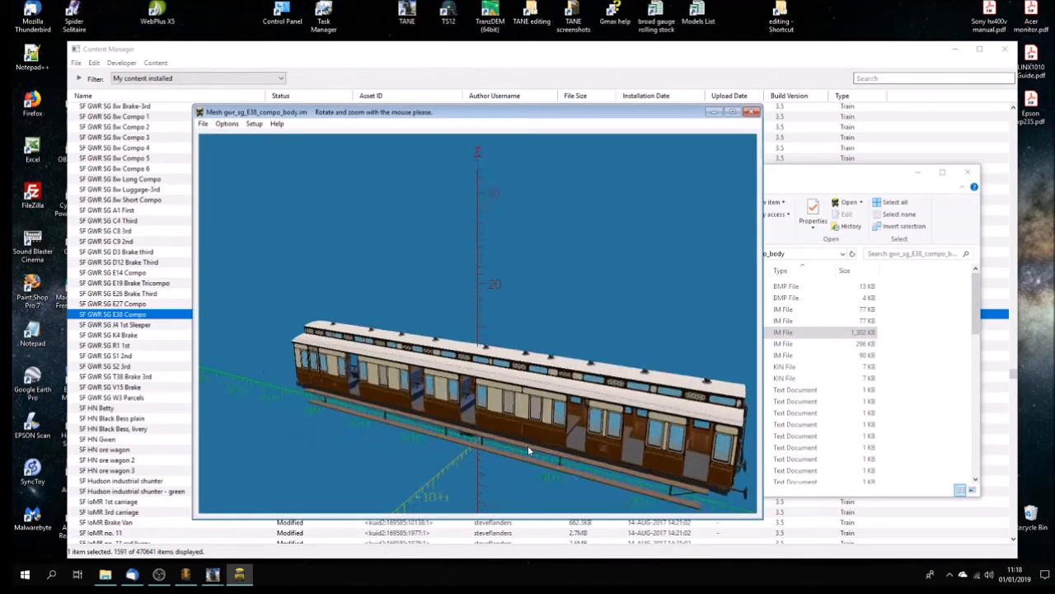
{"action": "scroll", "coordinate": [527, 444], "scroll_direction": "down", "scroll_amount": 5}
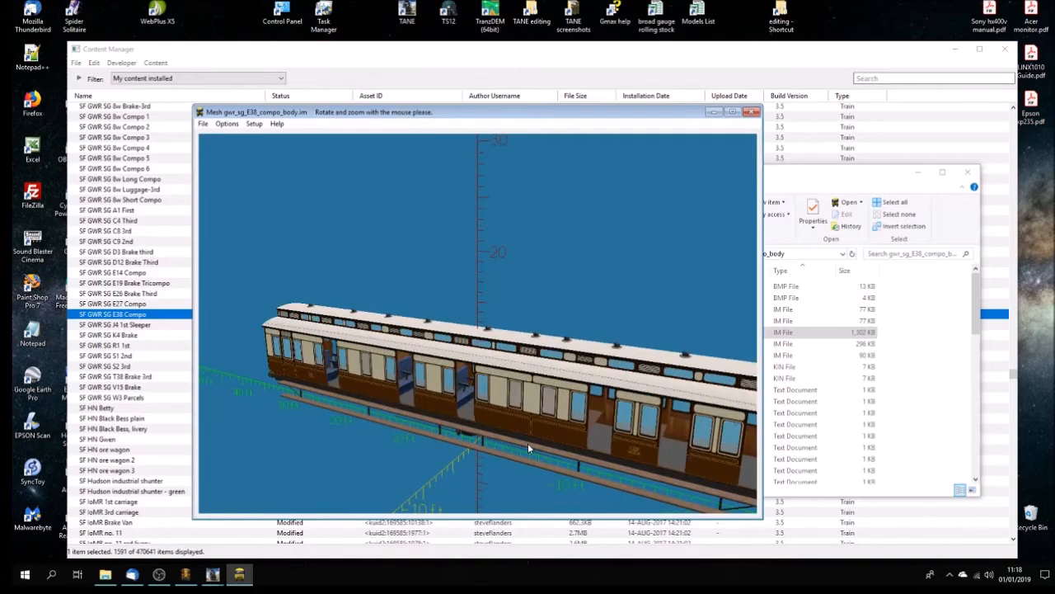
{"action": "left_click_drag", "start_coordinate": [528, 443], "coordinate": [515, 420]}
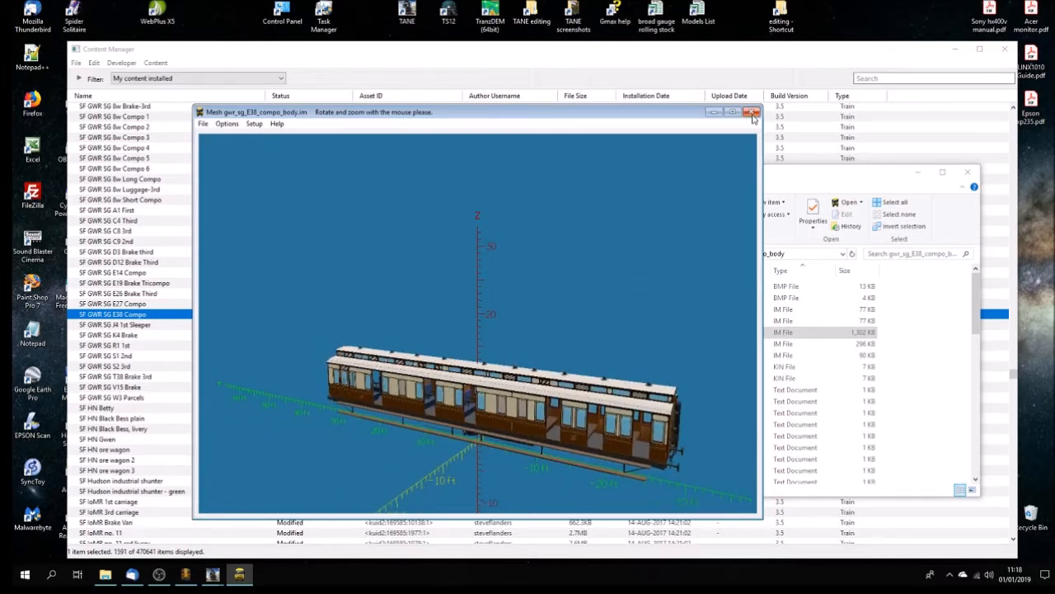
- Read the mesh viewer's version and licence information, check the body from an angled end view, and close the viewer
{"action": "left_click", "coordinate": [277, 123]}
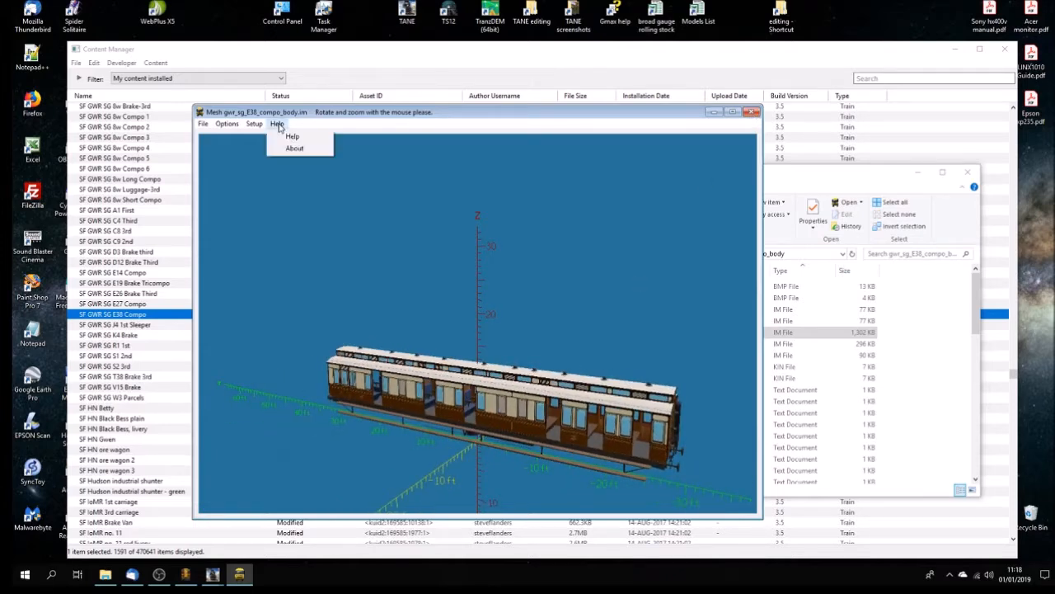
{"action": "left_click", "coordinate": [295, 149]}
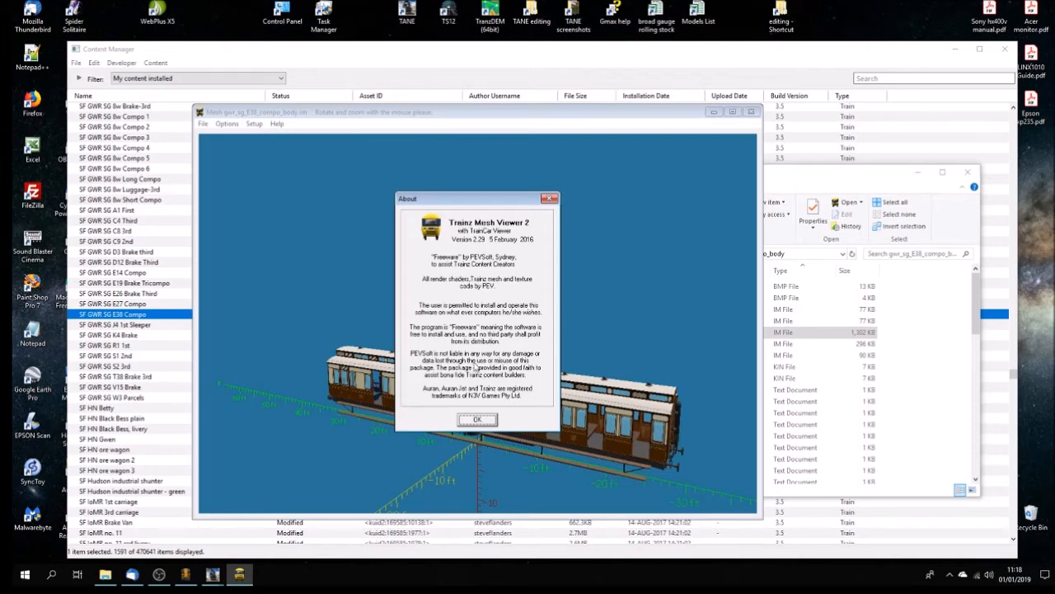
{"action": "left_click", "coordinate": [549, 199]}
{"action": "left_click_drag", "start_coordinate": [503, 437], "coordinate": [628, 421]}
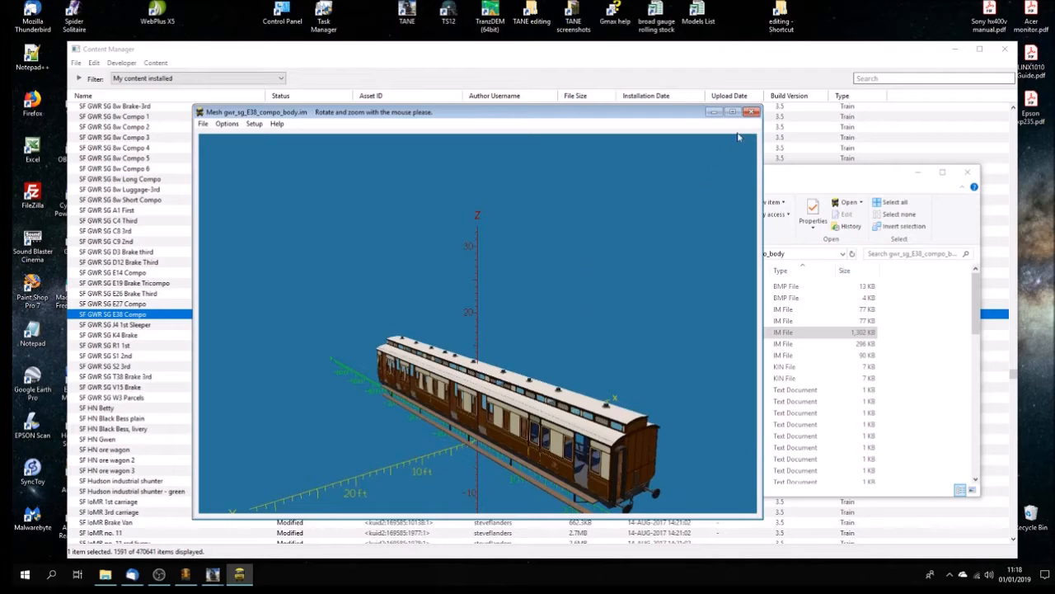
{"action": "left_click", "coordinate": [752, 112]}
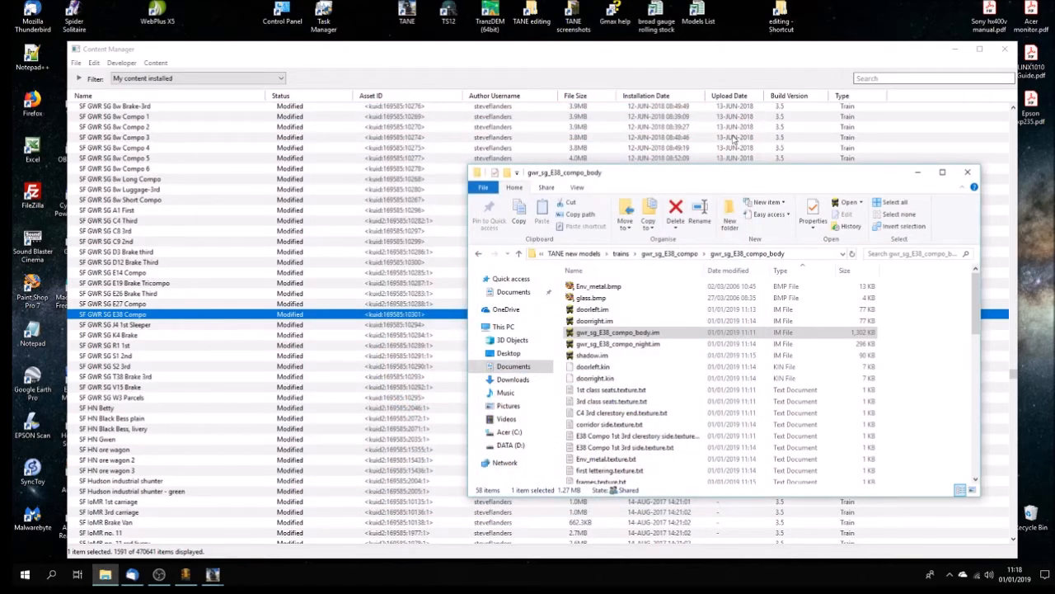
- Find E38 Compo 1st 3rd side.tga in the gwr_sg_E38_compo_body folder and open it in Paint Shop Pro for a close view
{"action": "left_click_drag", "start_coordinate": [979, 321], "coordinate": [943, 472]}
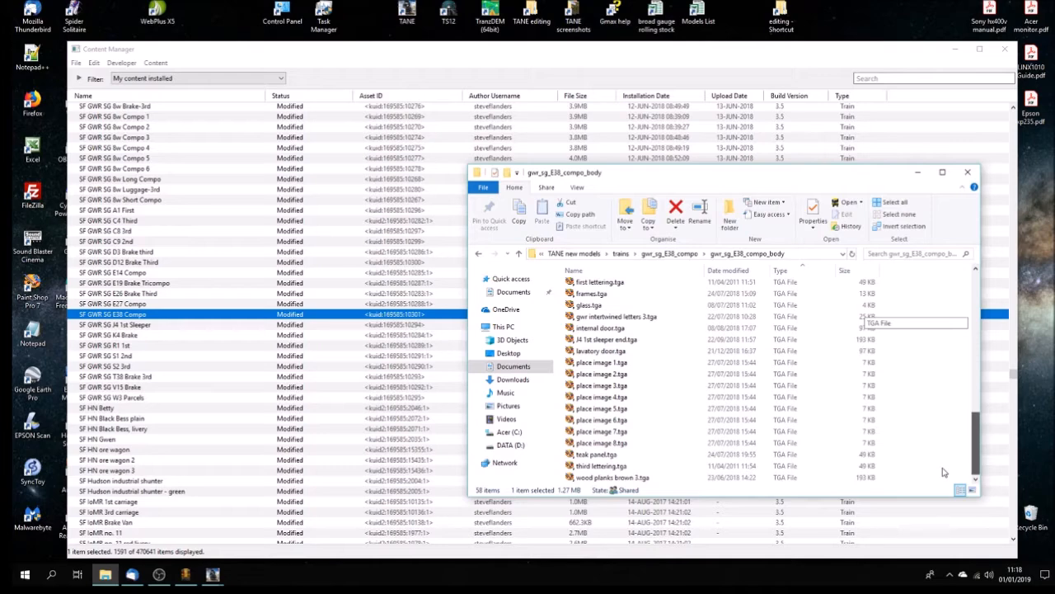
{"action": "left_click_drag", "start_coordinate": [943, 472], "coordinate": [944, 440]}
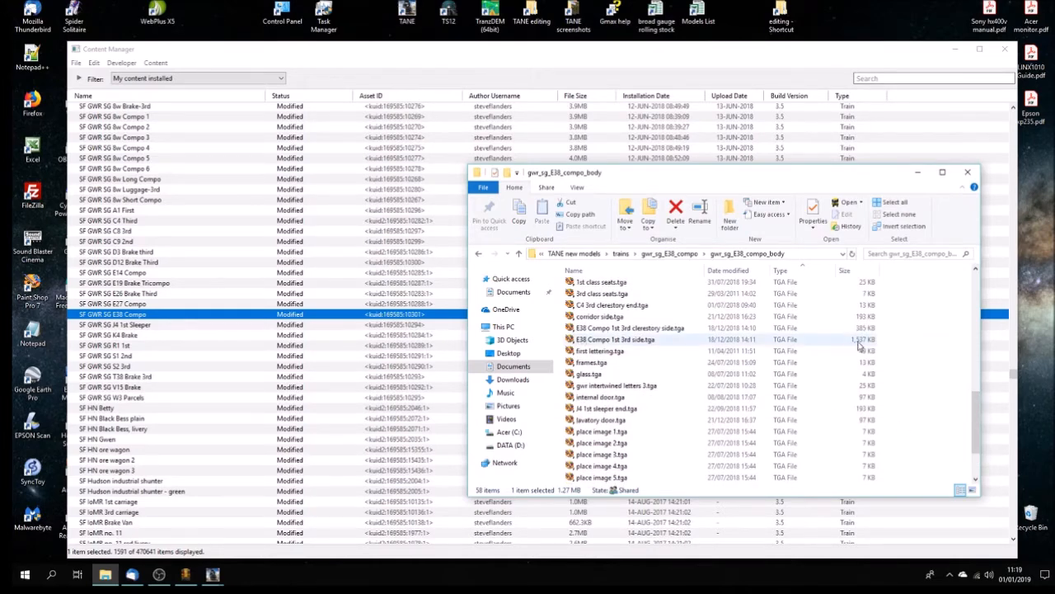
{"action": "left_click", "coordinate": [635, 342]}
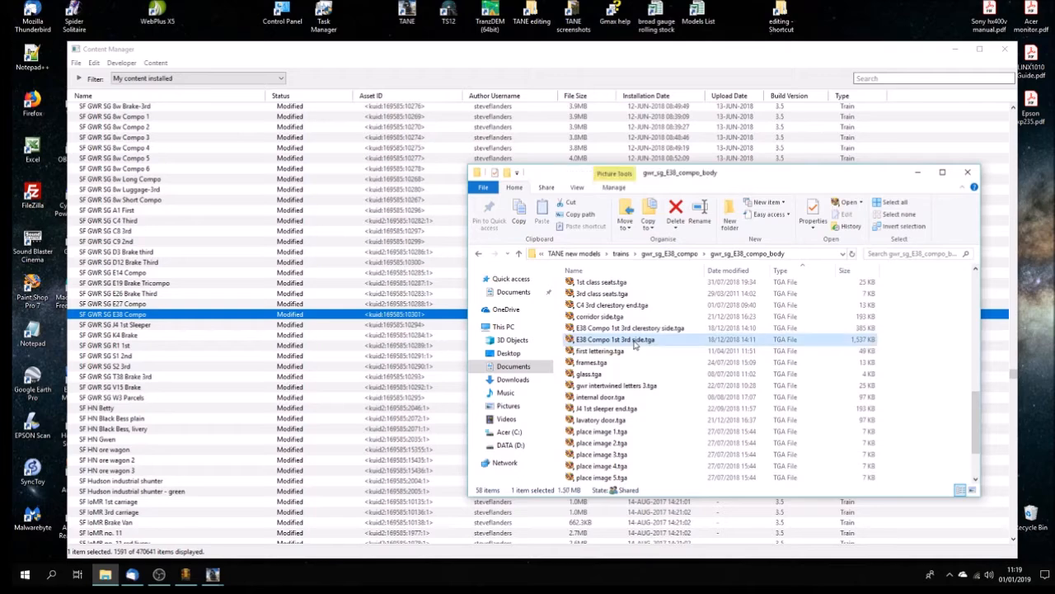
{"action": "double_click", "coordinate": [634, 342]}
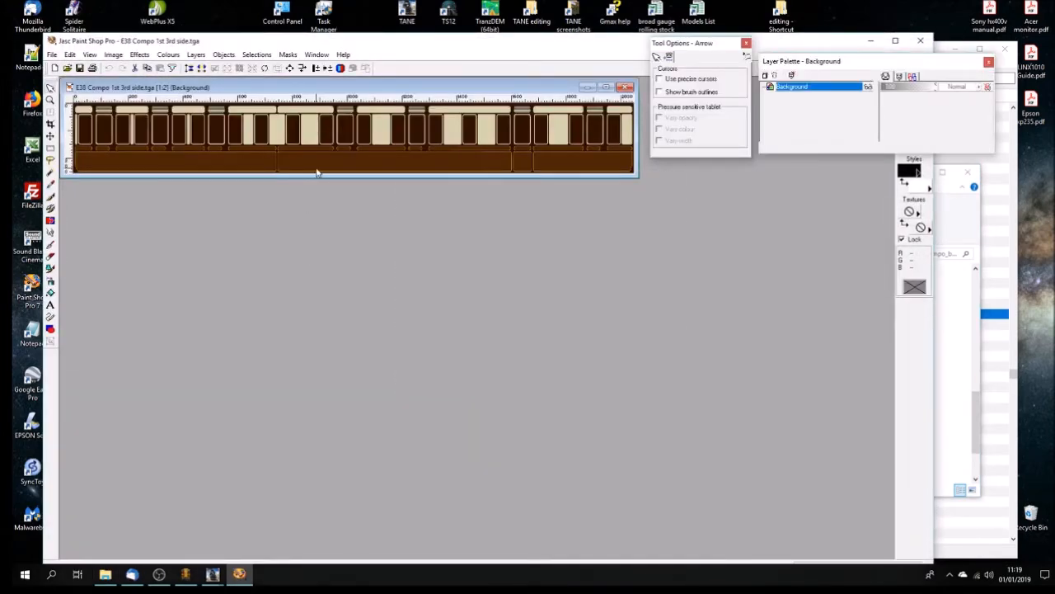
{"action": "scroll", "coordinate": [316, 172], "scroll_direction": "up", "scroll_amount": 2}
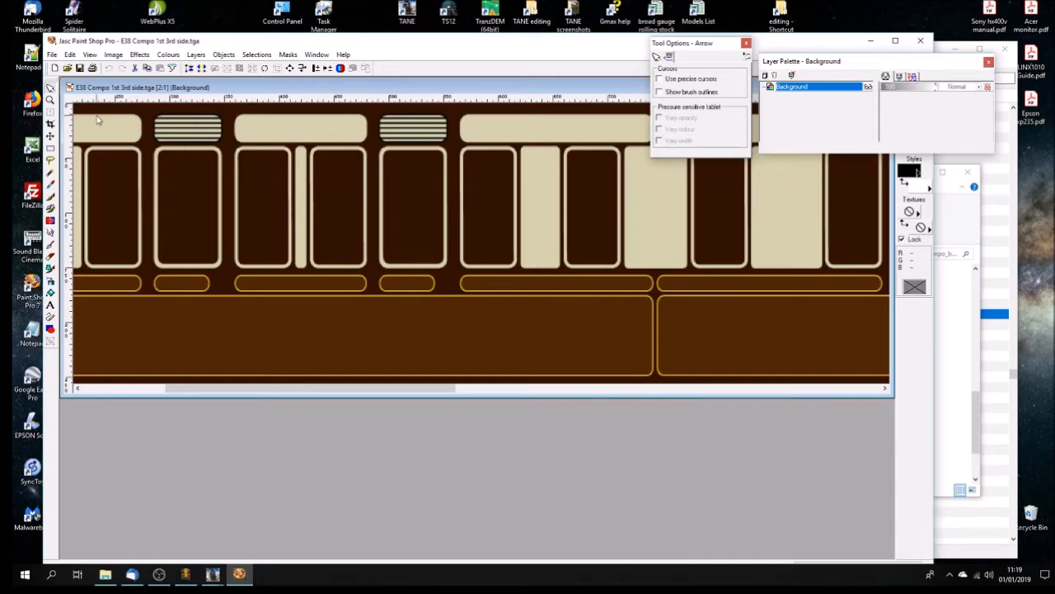
- Save the side texture over the existing file as a 24-bit uncompressed Targa, and close the image and the editor
{"action": "left_click", "coordinate": [51, 55]}
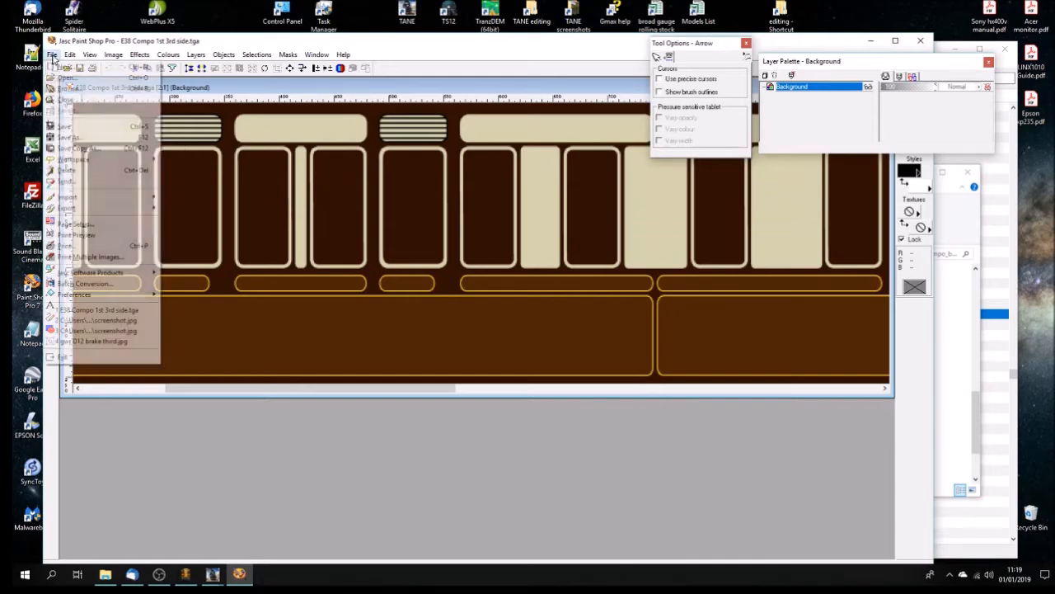
{"action": "left_click", "coordinate": [120, 139]}
{"action": "left_click", "coordinate": [573, 402]}
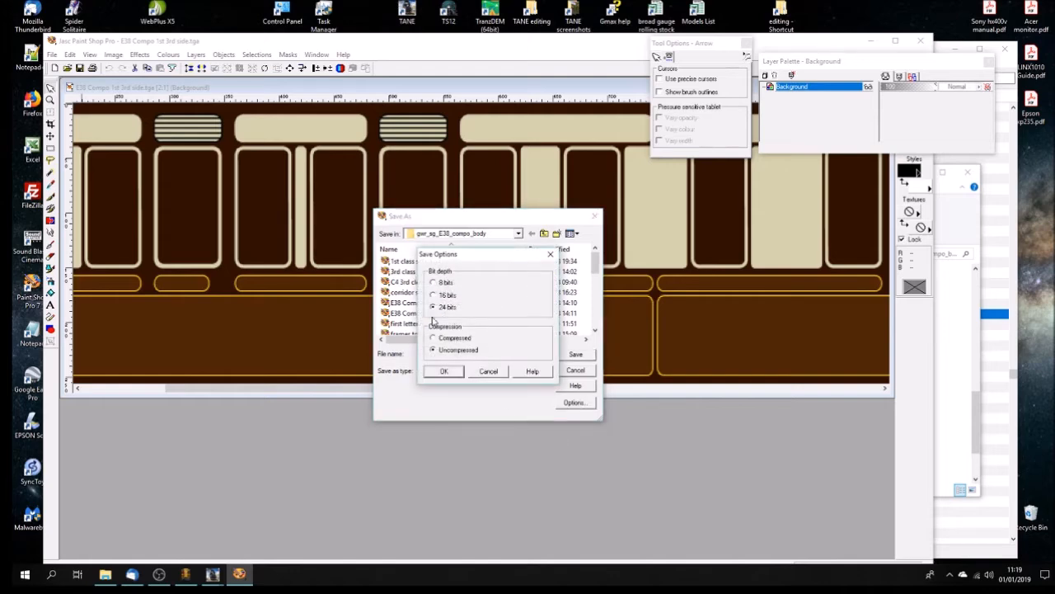
{"action": "left_click", "coordinate": [444, 372]}
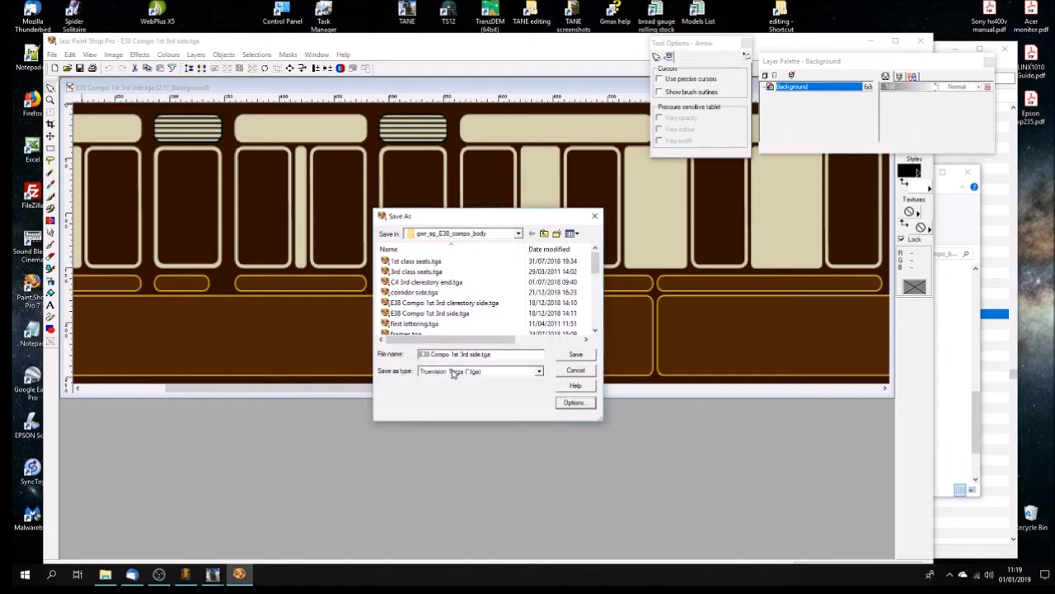
{"action": "left_click", "coordinate": [577, 354]}
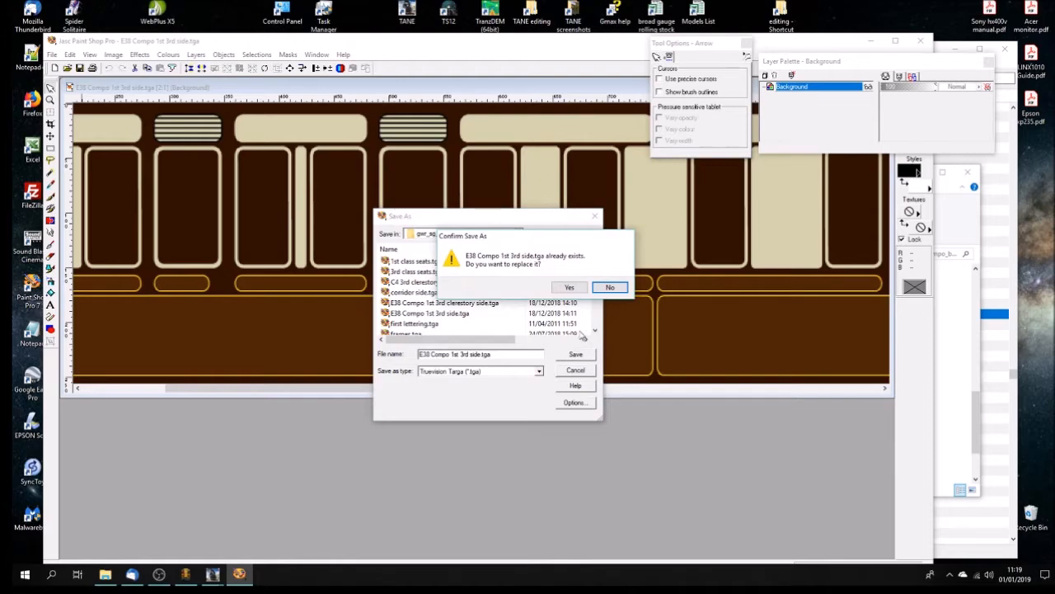
{"action": "left_click", "coordinate": [576, 288]}
{"action": "left_click", "coordinate": [71, 87]}
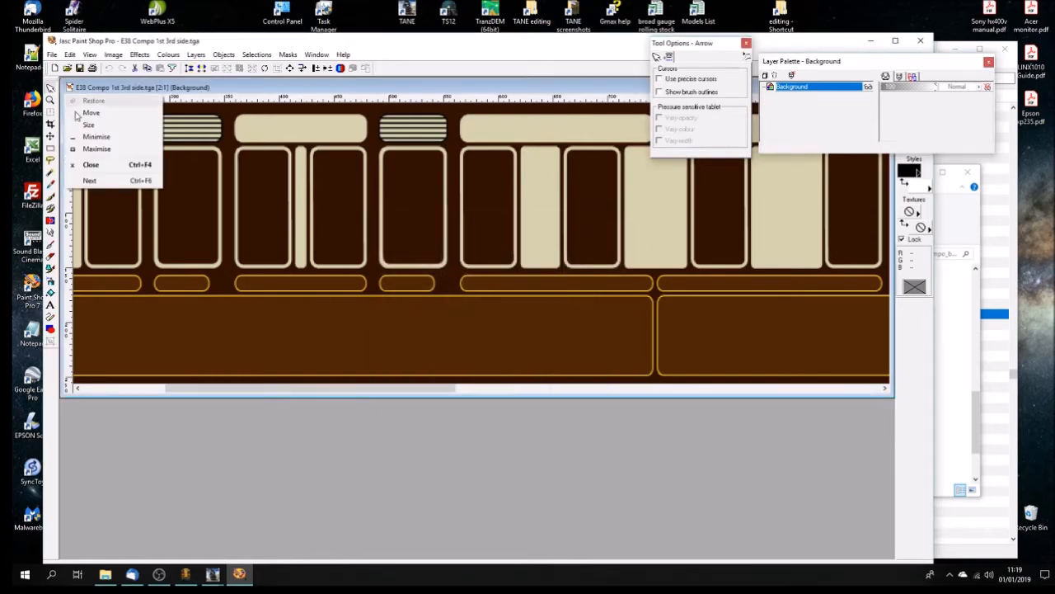
{"action": "left_click", "coordinate": [92, 165]}
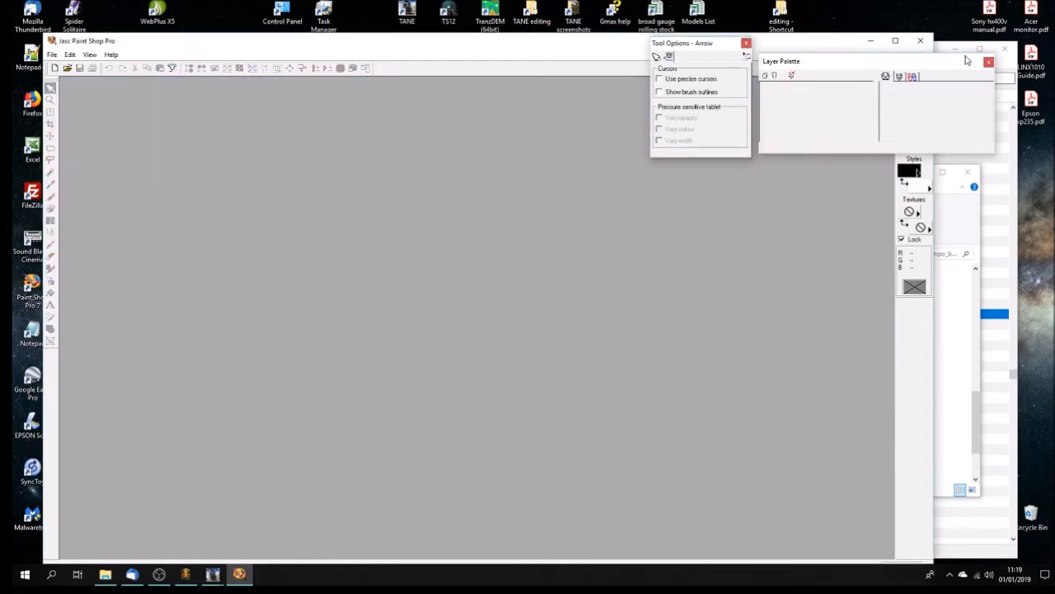
{"action": "left_click", "coordinate": [924, 42]}
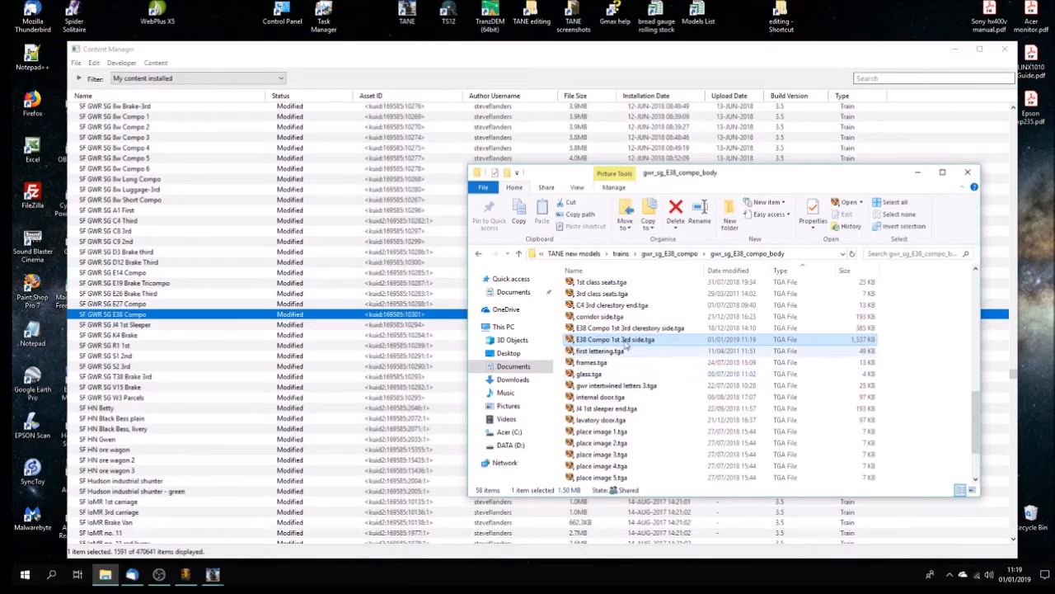
- Open E38 Compo 1st 3rd clerestory side.tga in Paint Shop Pro and save it over the existing file as a 24-bit uncompressed Targa
{"action": "double_click", "coordinate": [658, 329]}
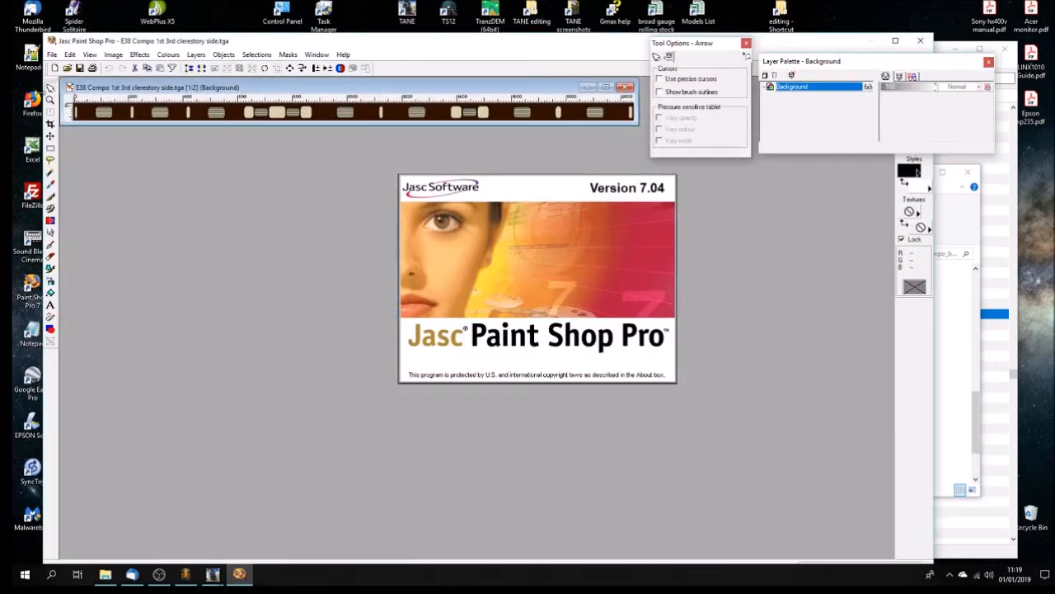
{"action": "left_click", "coordinate": [51, 55]}
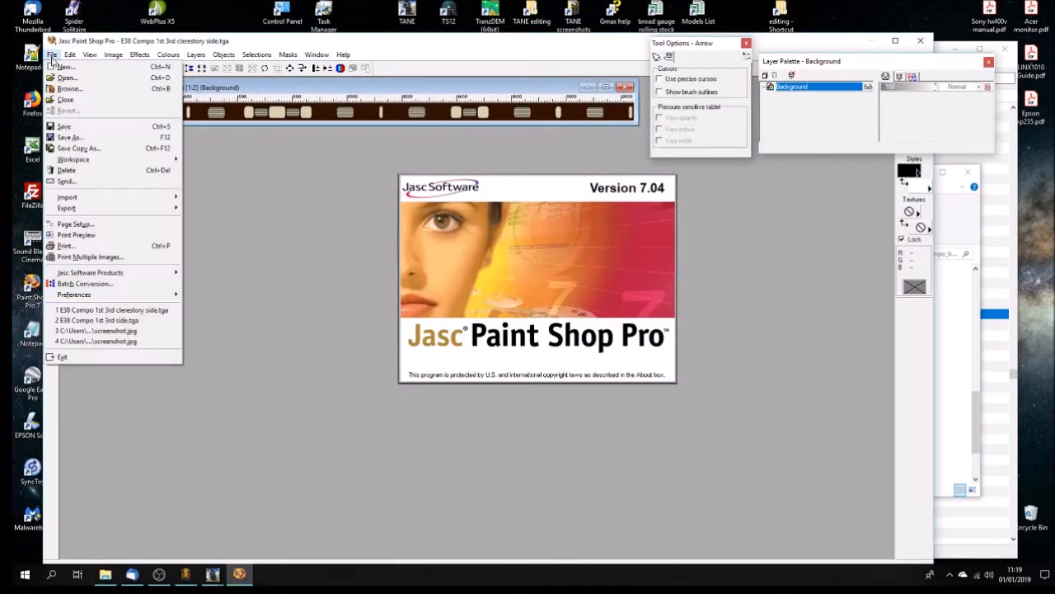
{"action": "left_click", "coordinate": [83, 139]}
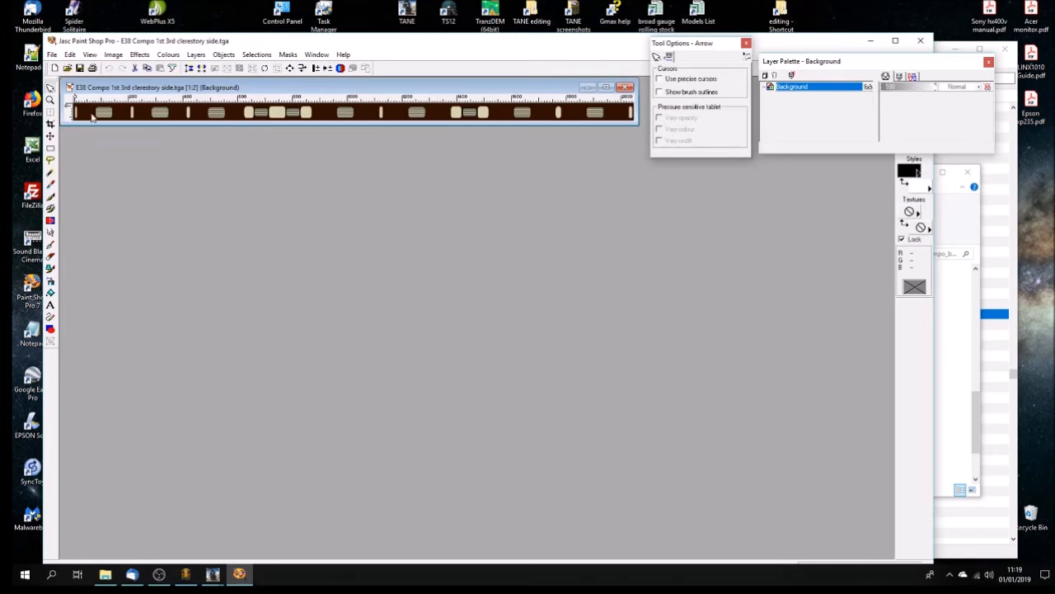
{"action": "left_click", "coordinate": [51, 54]}
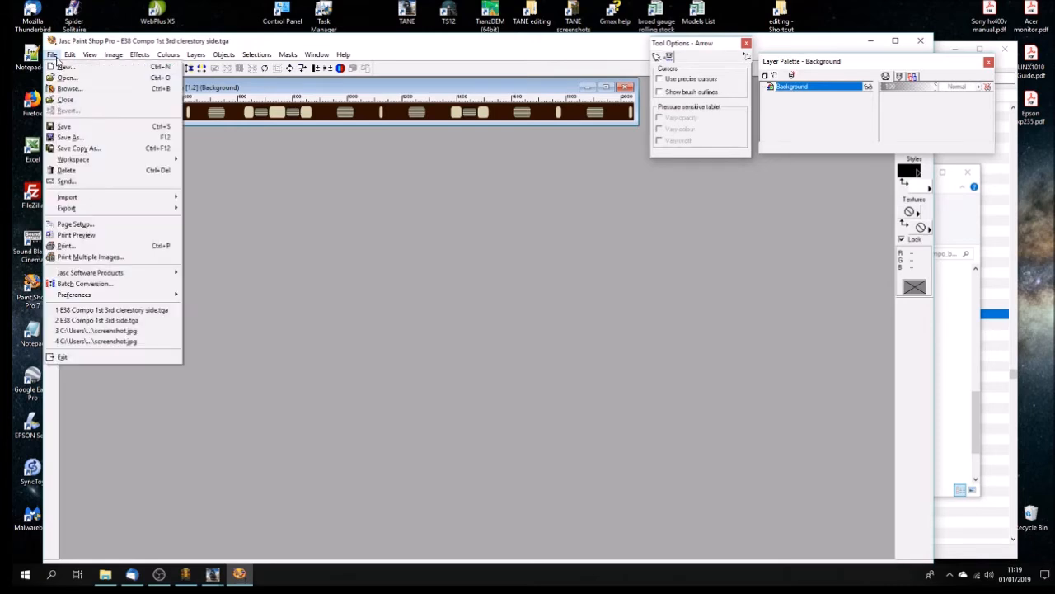
{"action": "left_click", "coordinate": [113, 143]}
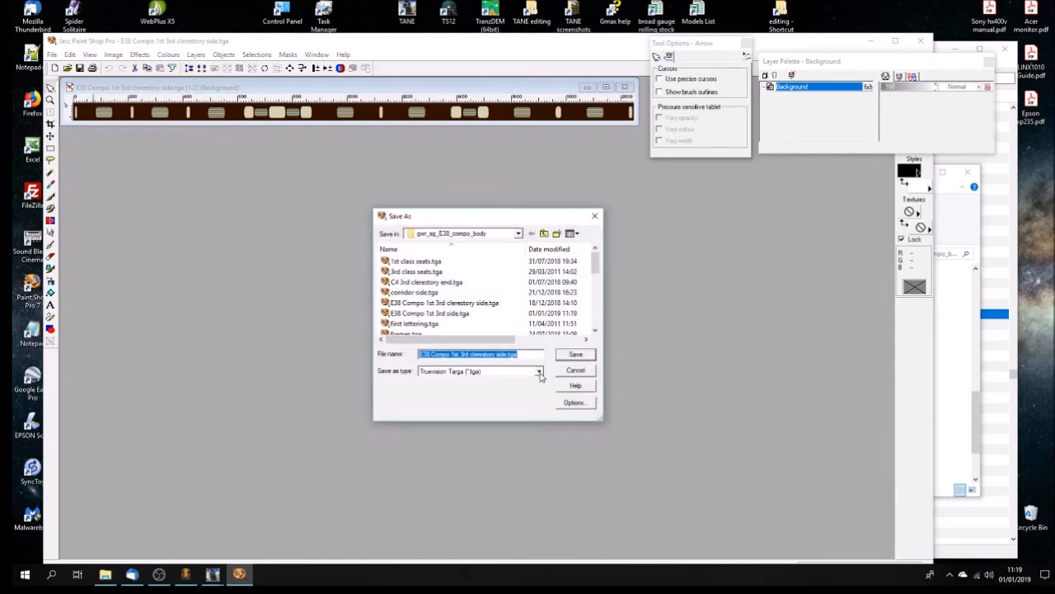
{"action": "left_click", "coordinate": [586, 406]}
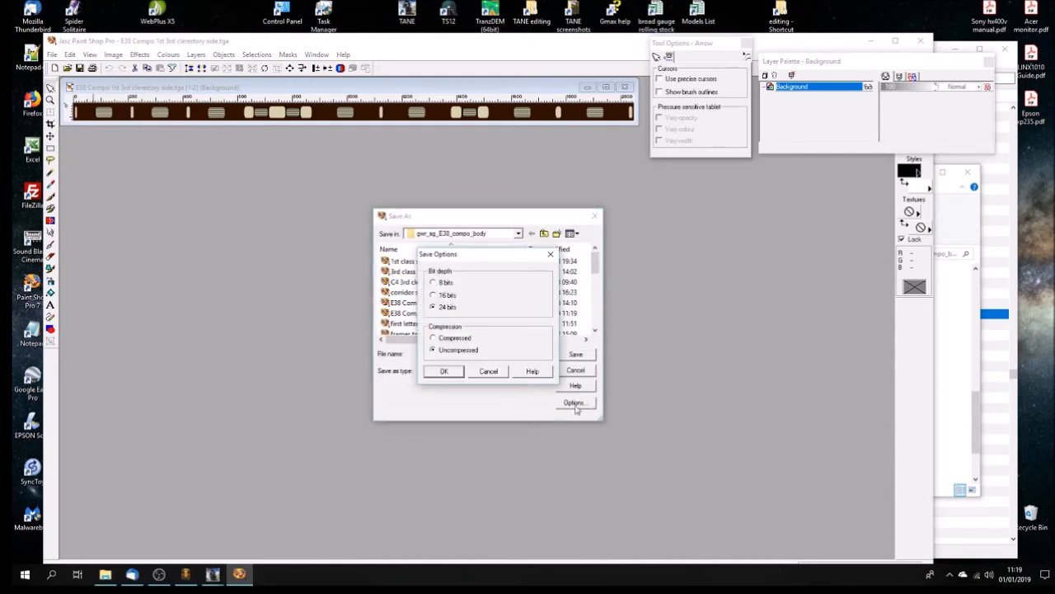
{"action": "left_click", "coordinate": [443, 372]}
{"action": "left_click", "coordinate": [576, 354]}
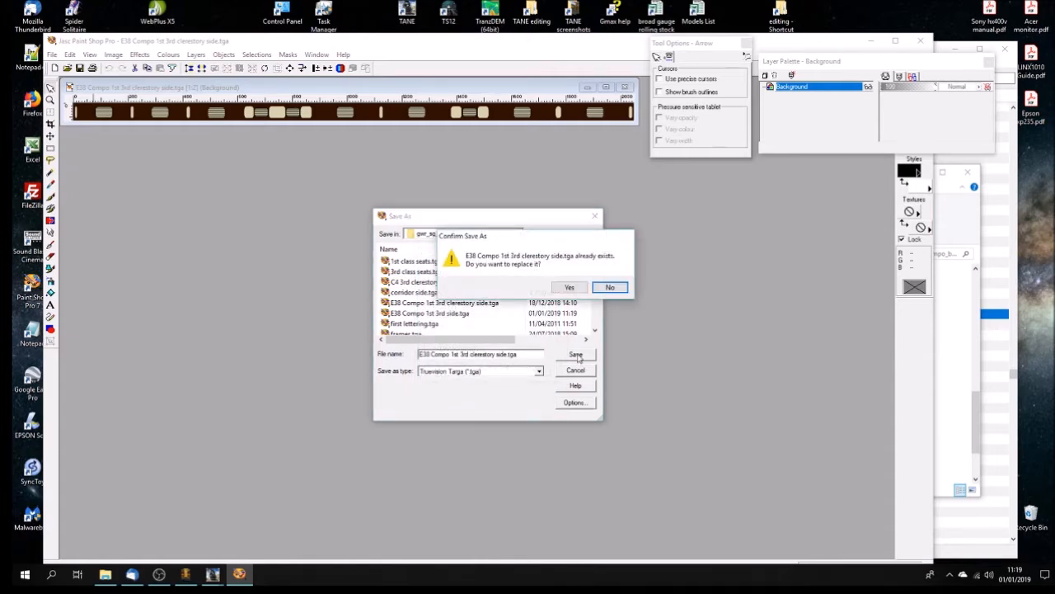
{"action": "left_click", "coordinate": [572, 290]}
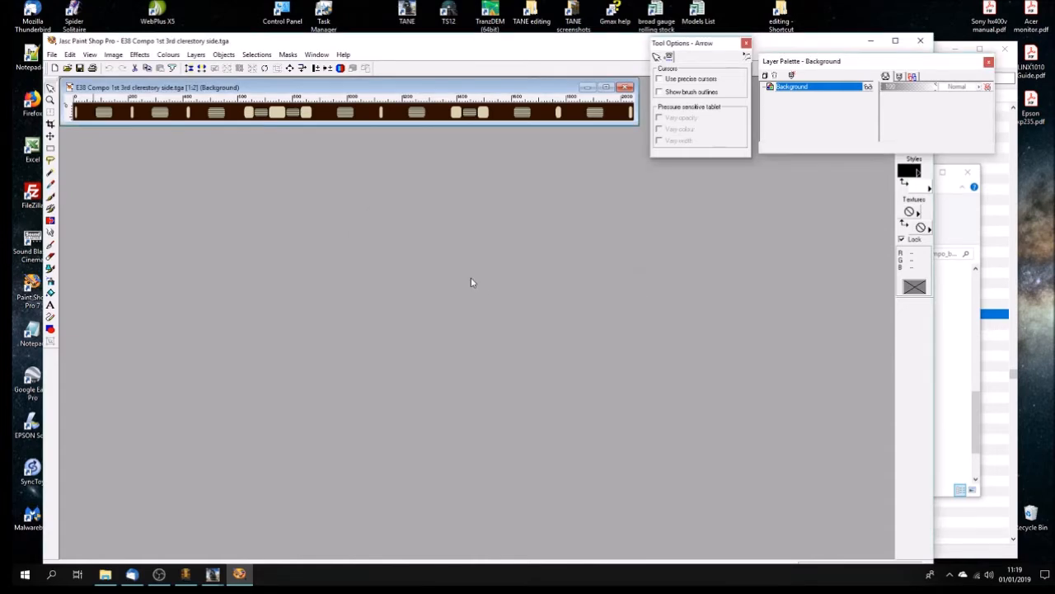
- Check the pixel dimensions of the clerestory side texture and of E38 Compo 1st 3rd side.tga, and close the editor
{"action": "left_click_drag", "start_coordinate": [370, 42], "coordinate": [367, 15]}
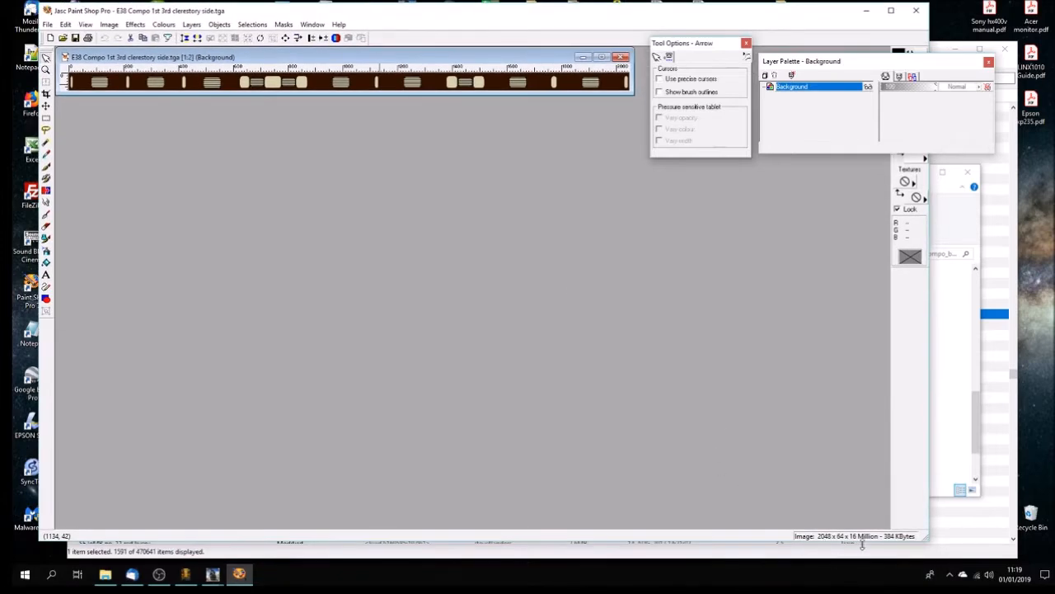
{"action": "left_click", "coordinate": [65, 57]}
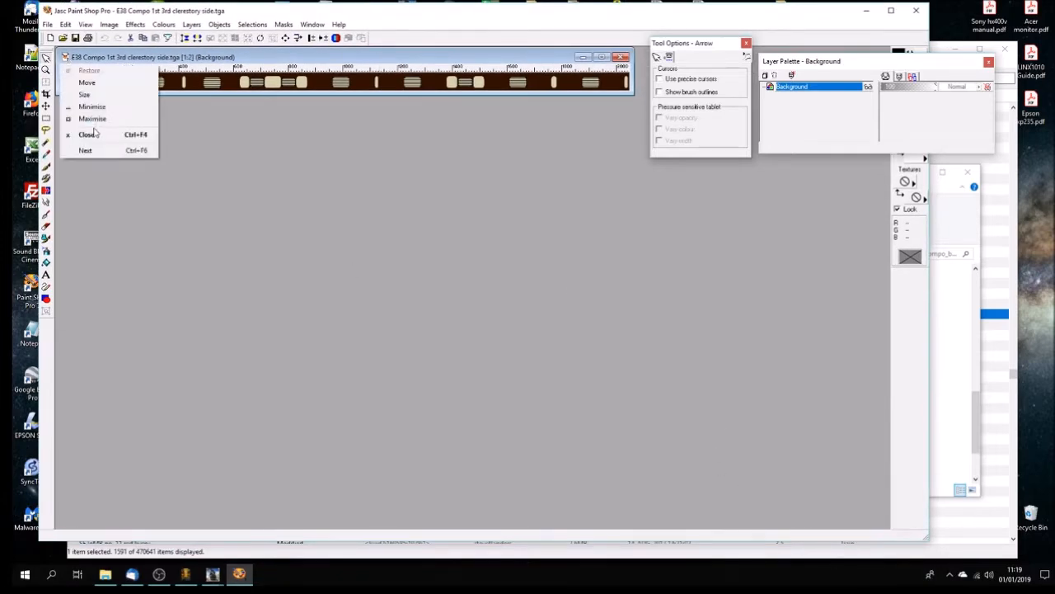
{"action": "left_click", "coordinate": [83, 136]}
{"action": "left_click", "coordinate": [48, 25]}
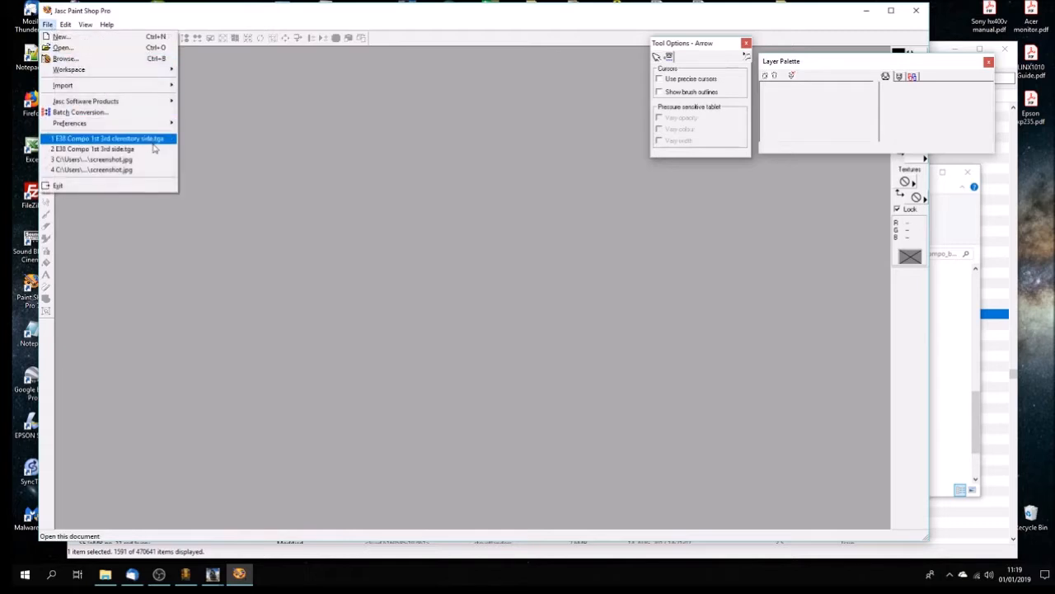
{"action": "left_click", "coordinate": [95, 149]}
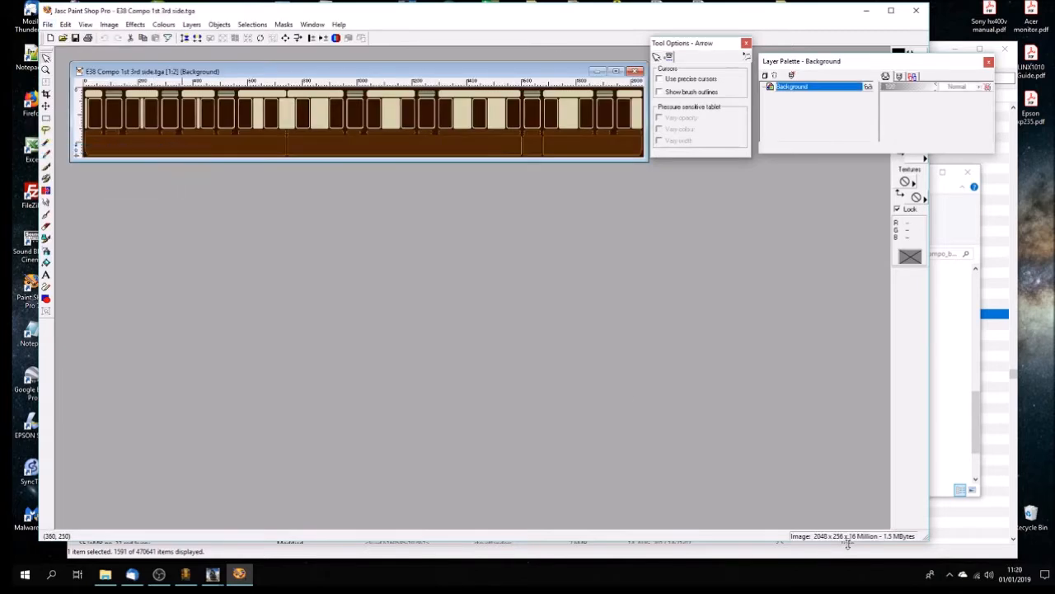
{"action": "left_click", "coordinate": [916, 10]}
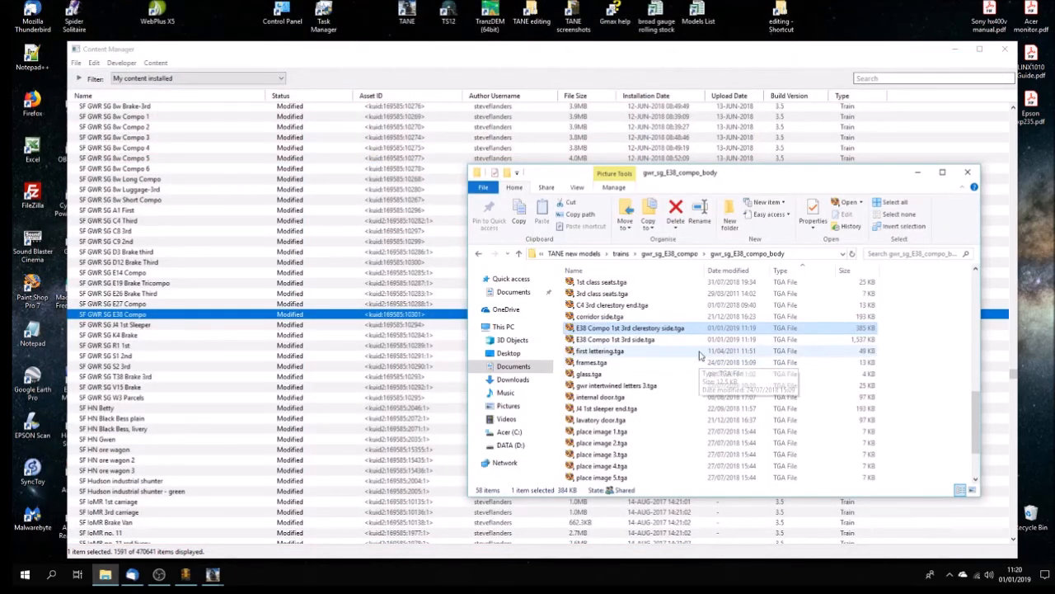
- Compare the file details of the side and clerestory side textures in the body folder, and close the folder window
{"action": "left_click", "coordinate": [655, 340]}
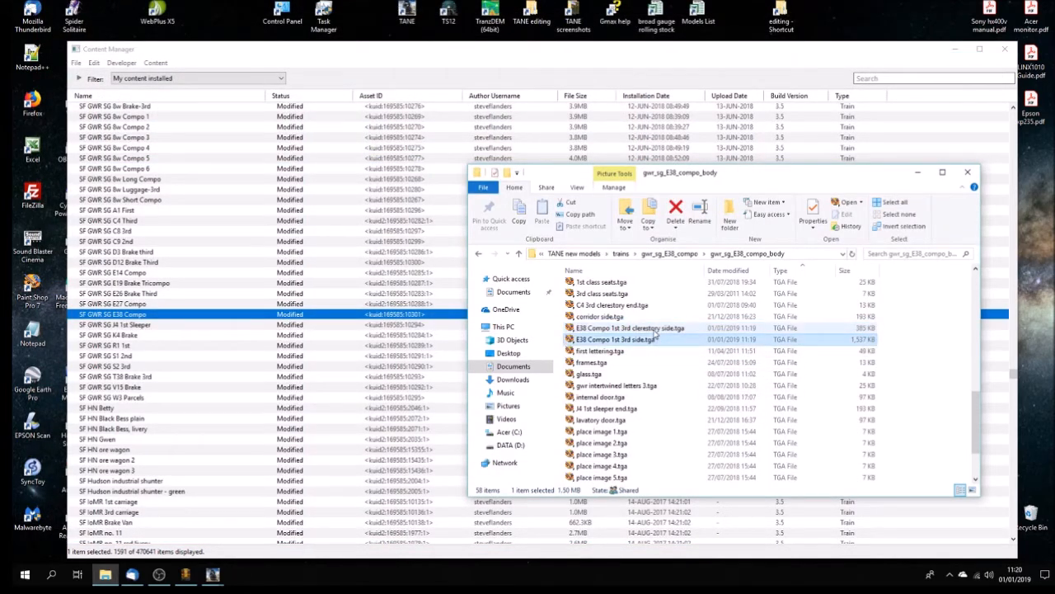
{"action": "left_click", "coordinate": [654, 329]}
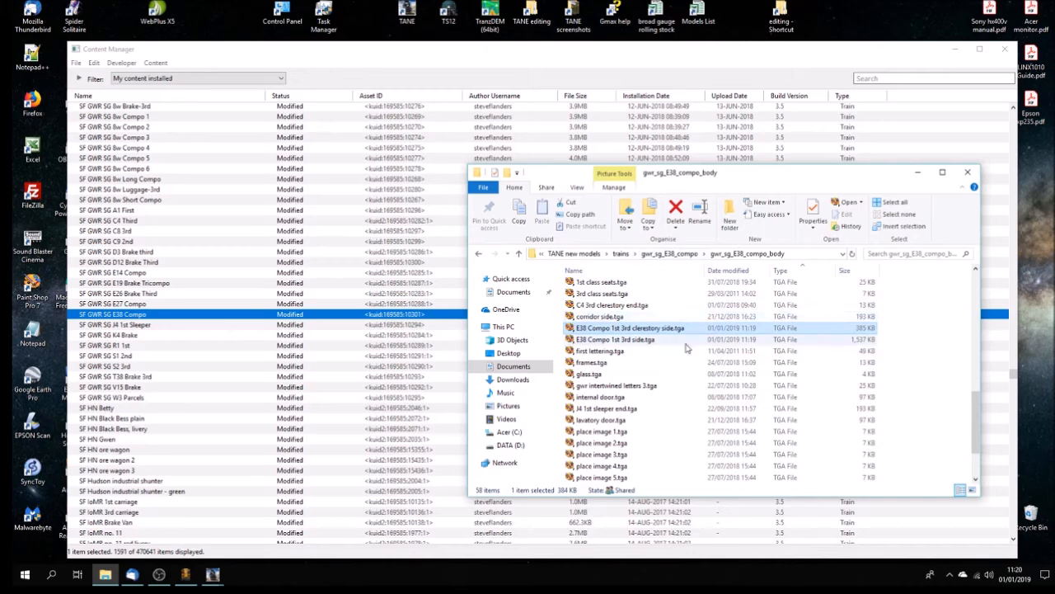
{"action": "left_click", "coordinate": [969, 172]}
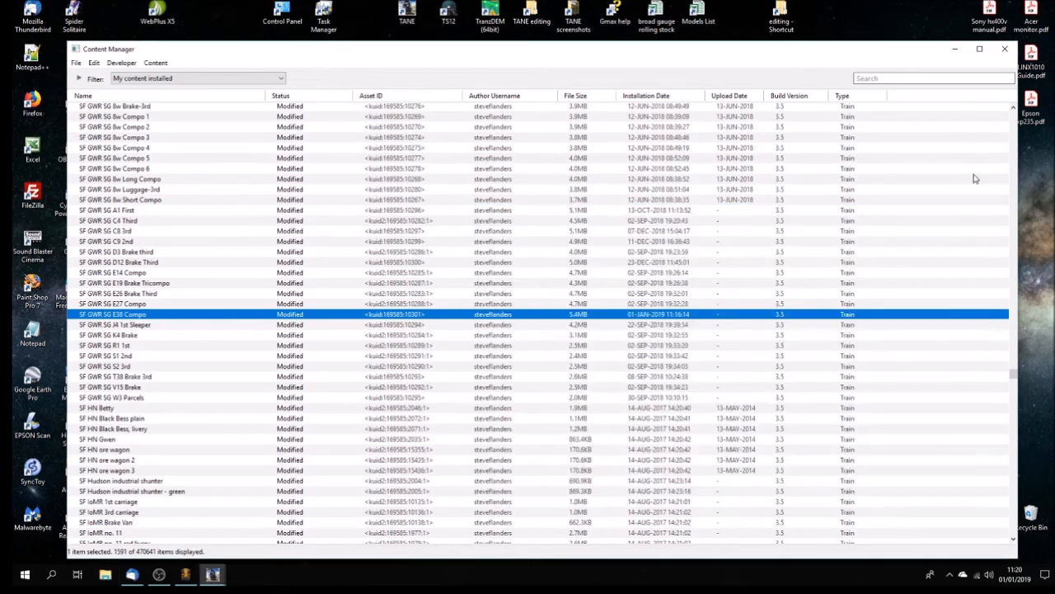
- Show the files of SF GWR SG E38 Compo in Explorer, open its gwr_sg_e38_compo_body folder, and sort the files by type
{"action": "right_click", "coordinate": [346, 316]}
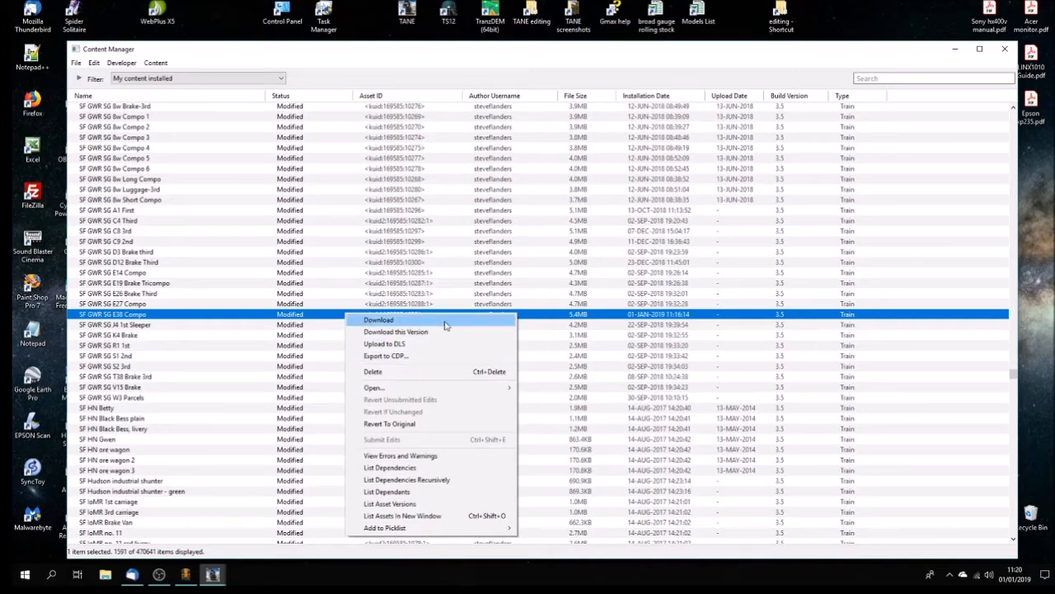
{"action": "left_click", "coordinate": [484, 321]}
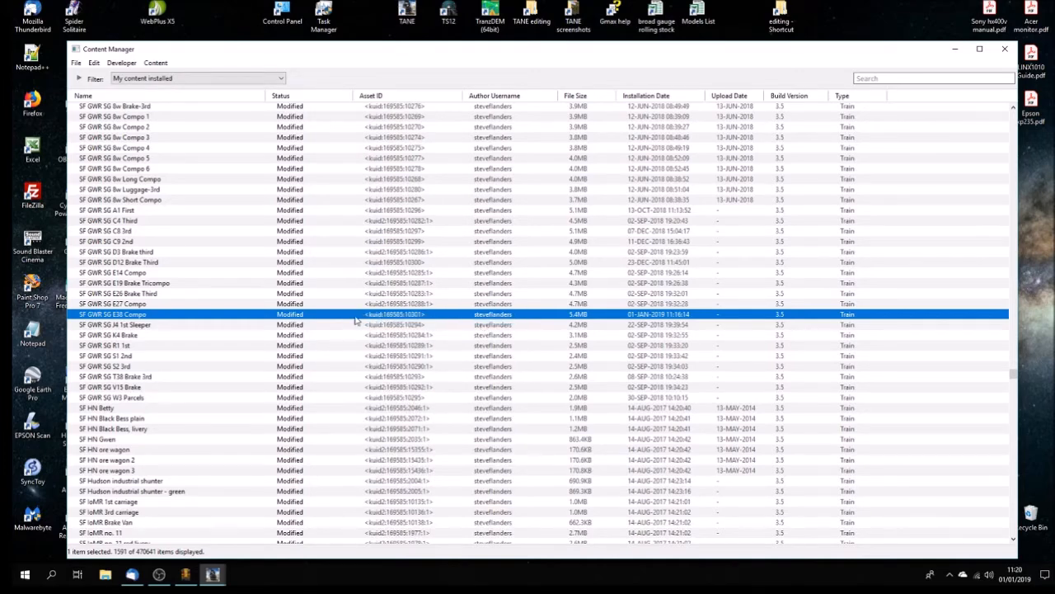
{"action": "right_click", "coordinate": [356, 321]}
{"action": "mouse_move", "coordinate": [412, 390]}
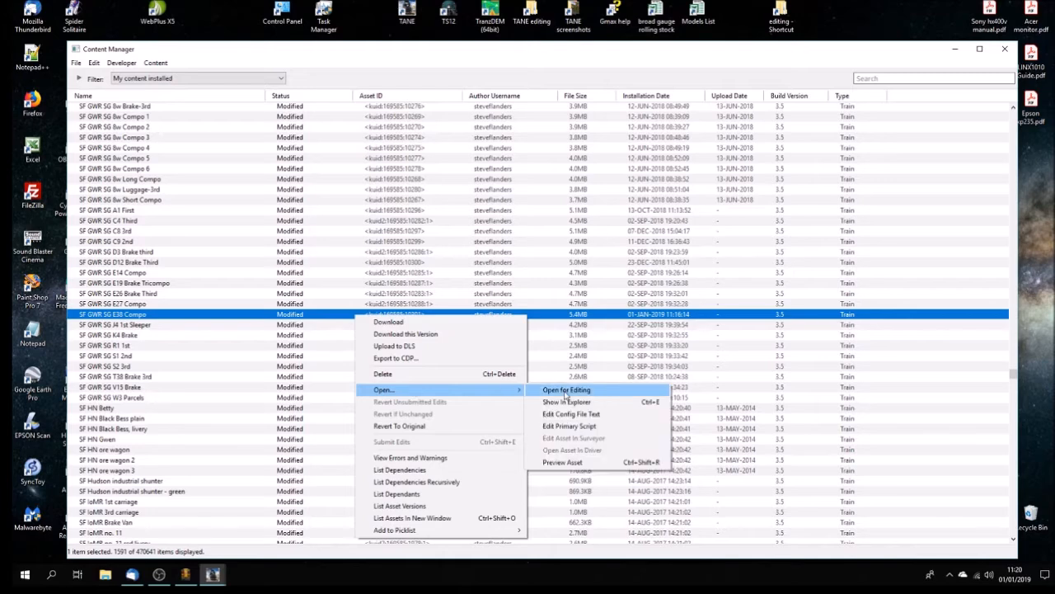
{"action": "left_click", "coordinate": [566, 402]}
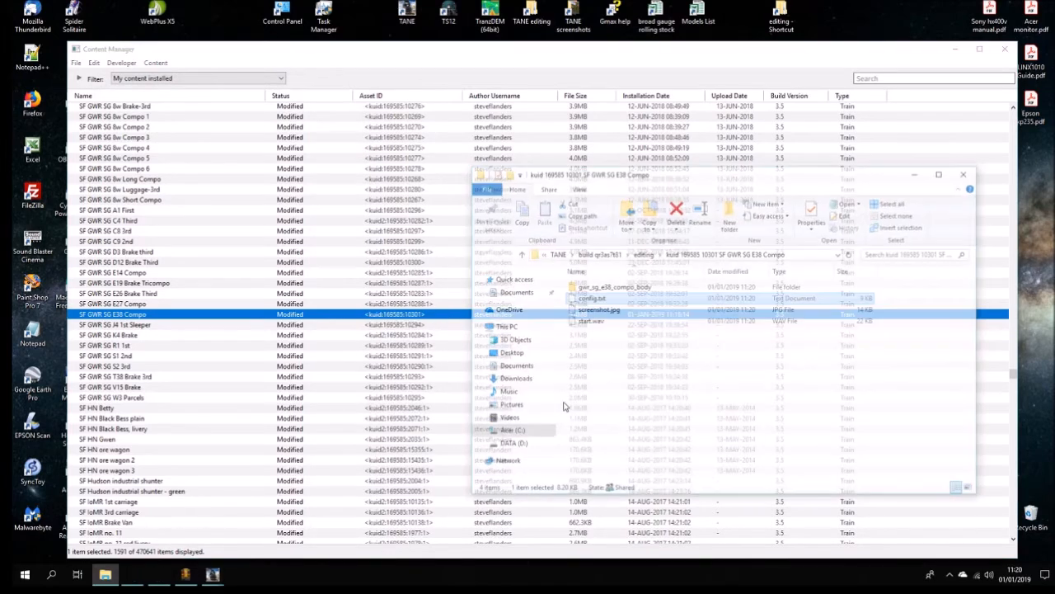
{"action": "double_click", "coordinate": [632, 287]}
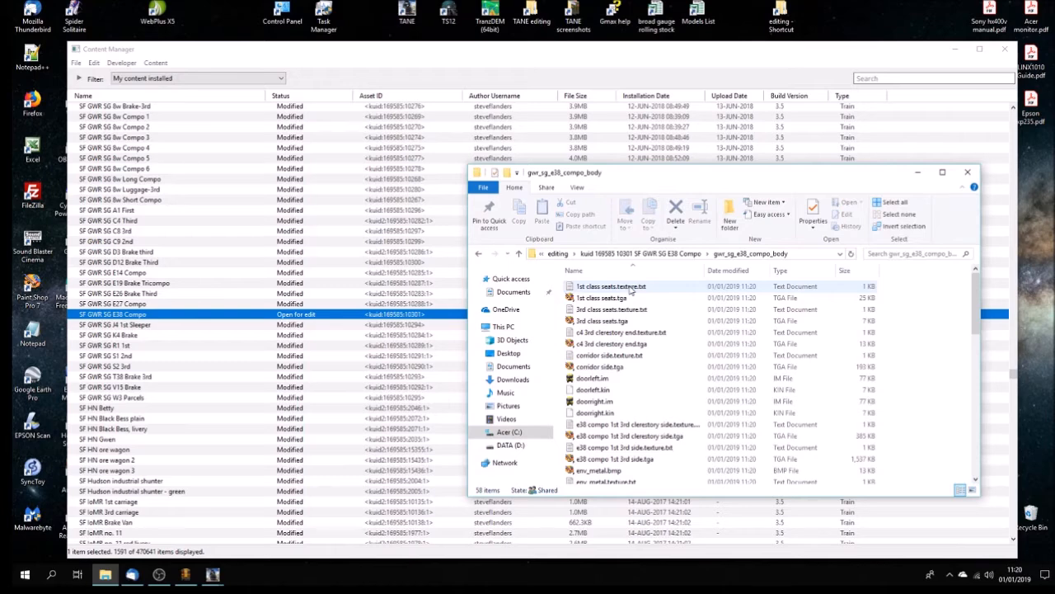
{"action": "left_click", "coordinate": [796, 270]}
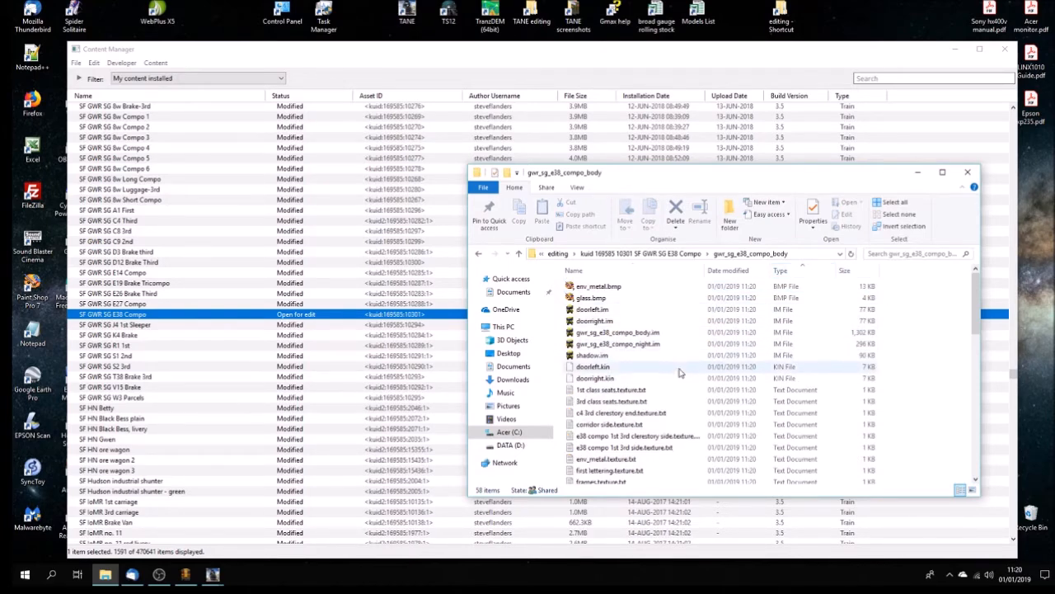
- Preview gwr_sg_e38_compo_body.im in the mesh viewer, rotate the carriage to inspect its textures, and close the viewer
{"action": "left_click", "coordinate": [635, 332]}
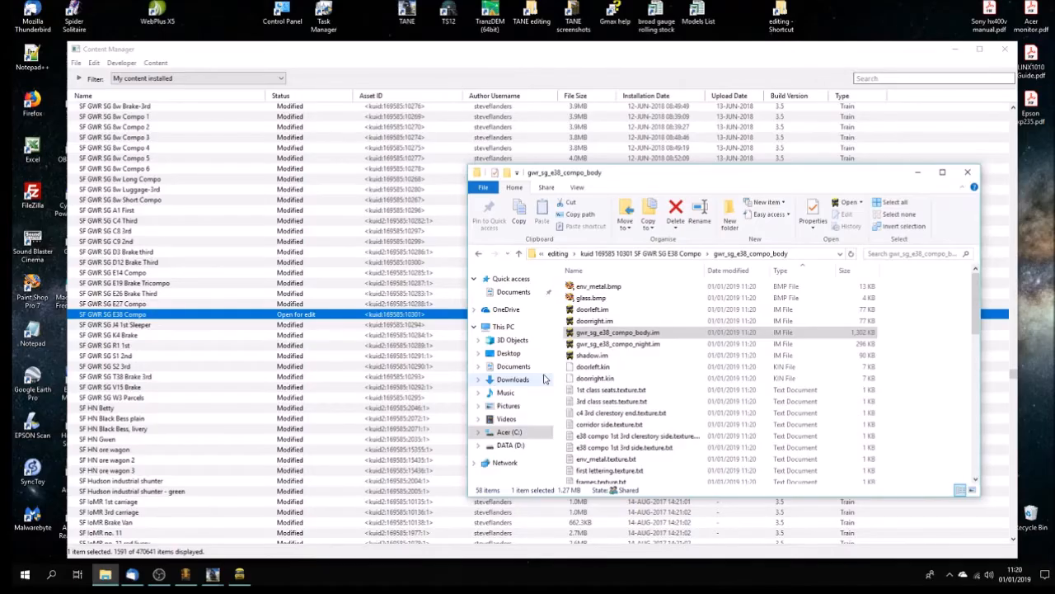
{"action": "double_click", "coordinate": [634, 333]}
{"action": "left_click_drag", "start_coordinate": [502, 410], "coordinate": [551, 410]}
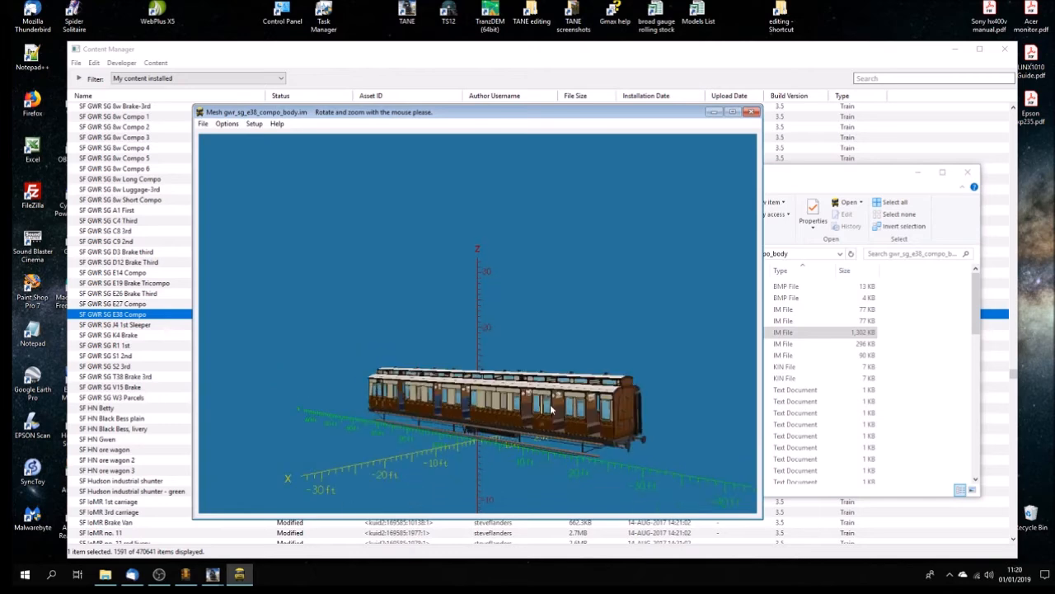
{"action": "left_click", "coordinate": [751, 112]}
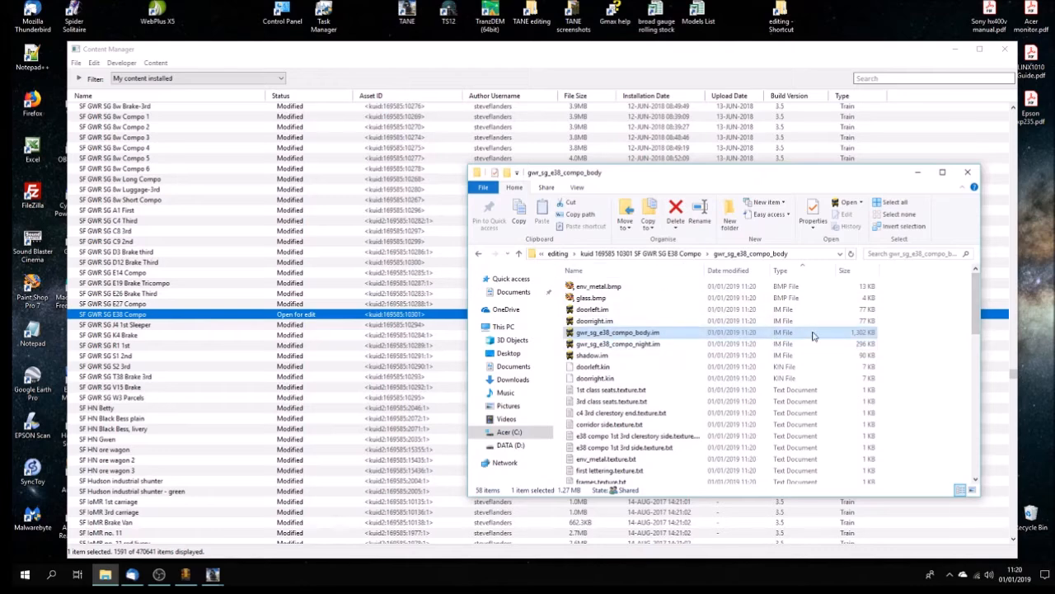
- Close the body folder and submit the open edits of SF GWR SG E38 Compo
{"action": "left_click", "coordinate": [969, 172]}
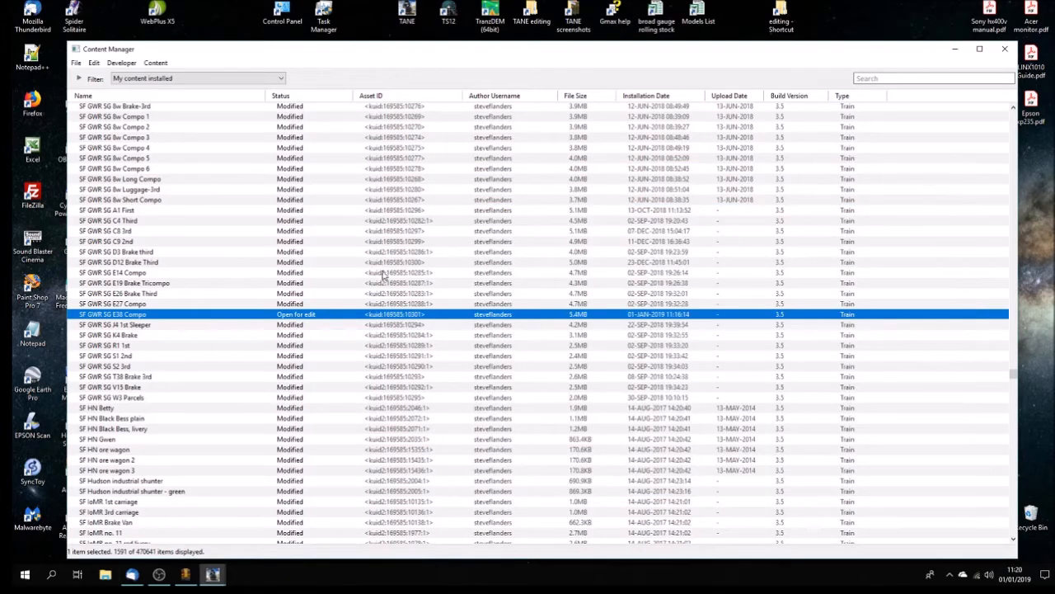
{"action": "right_click", "coordinate": [323, 319]}
{"action": "left_click", "coordinate": [423, 441]}
- Start the Trainz game from Content Manager and open Carriage Test Route for editing
{"action": "left_click", "coordinate": [76, 64]}
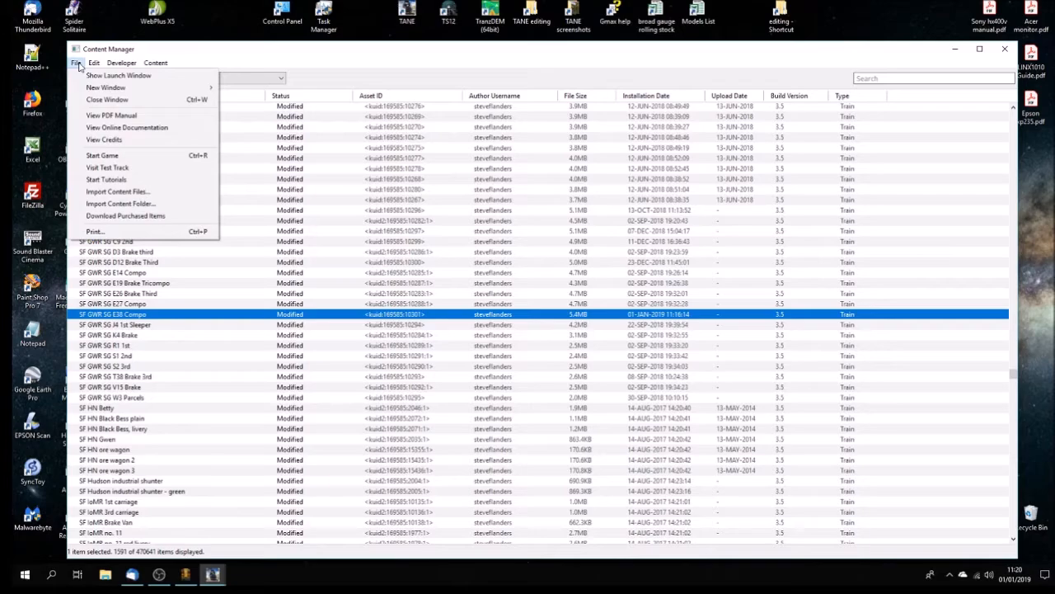
{"action": "left_click", "coordinate": [103, 155]}
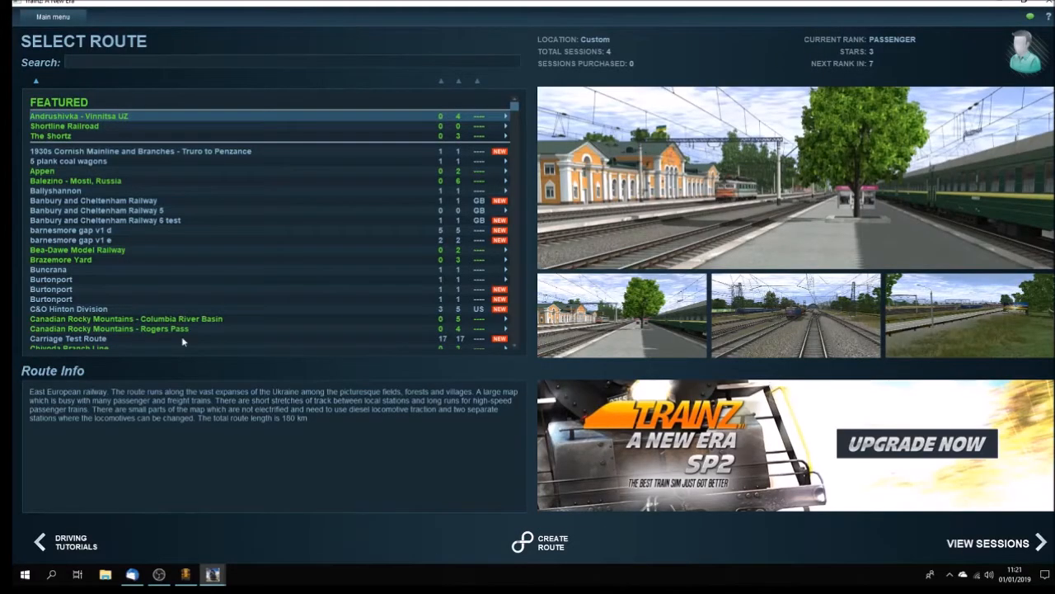
{"action": "left_click", "coordinate": [194, 338]}
{"action": "left_click", "coordinate": [626, 542]}
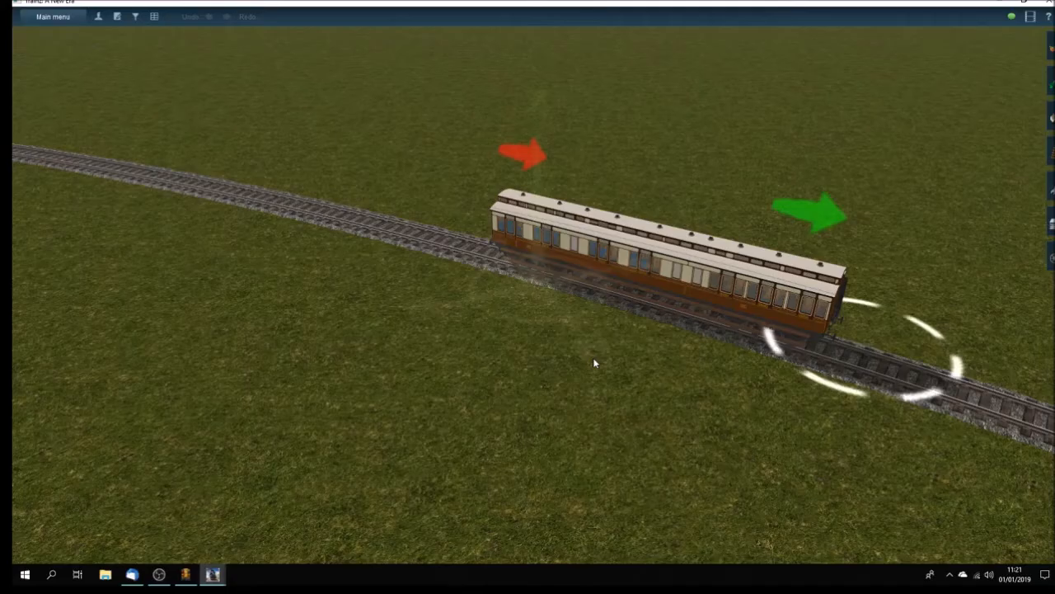
- Examine the E38 Compo carriage on the test track up close from both sides and from its end
{"action": "left_click", "coordinate": [567, 276]}
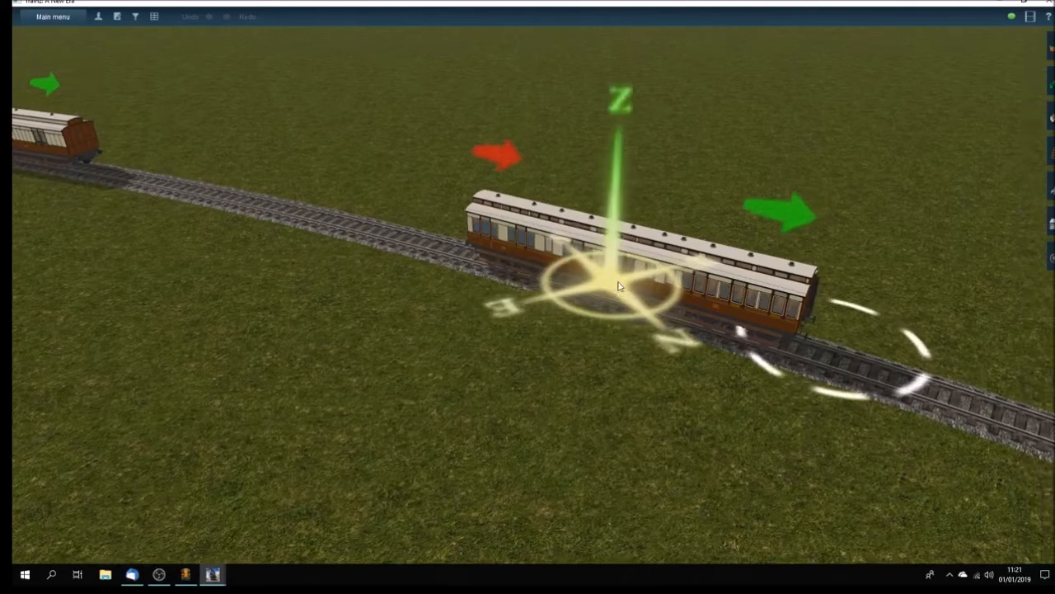
{"action": "scroll", "coordinate": [598, 328], "scroll_direction": "up", "scroll_amount": 5}
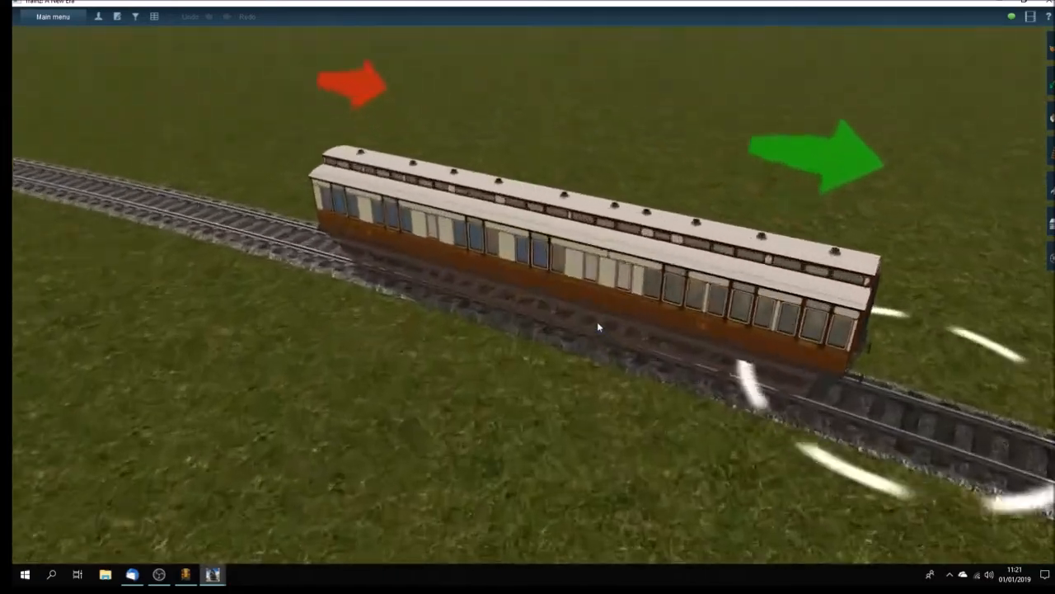
{"action": "key", "text": "Right"}
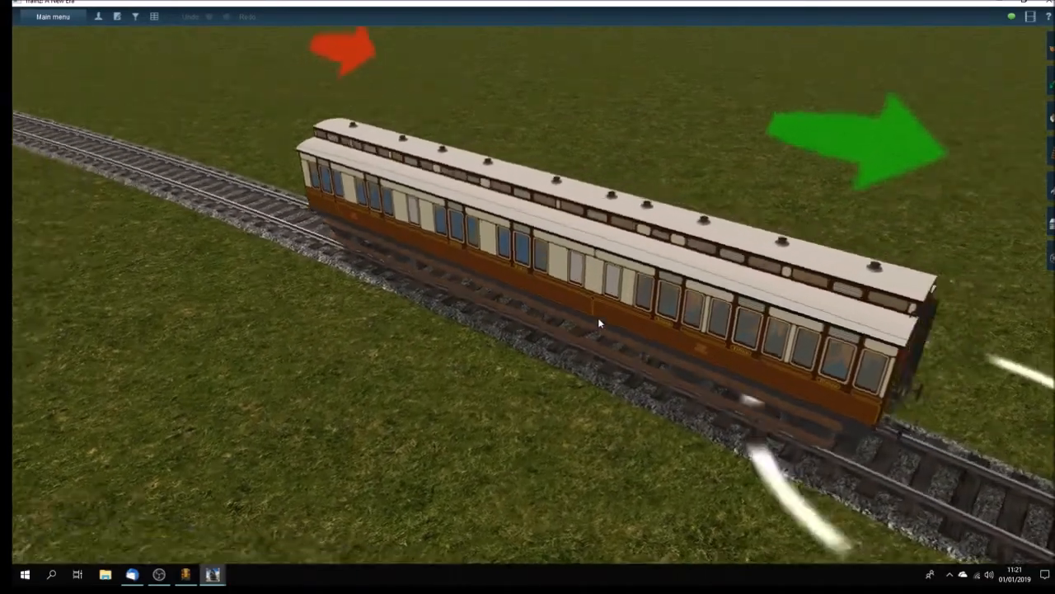
{"action": "key", "text": "Right"}
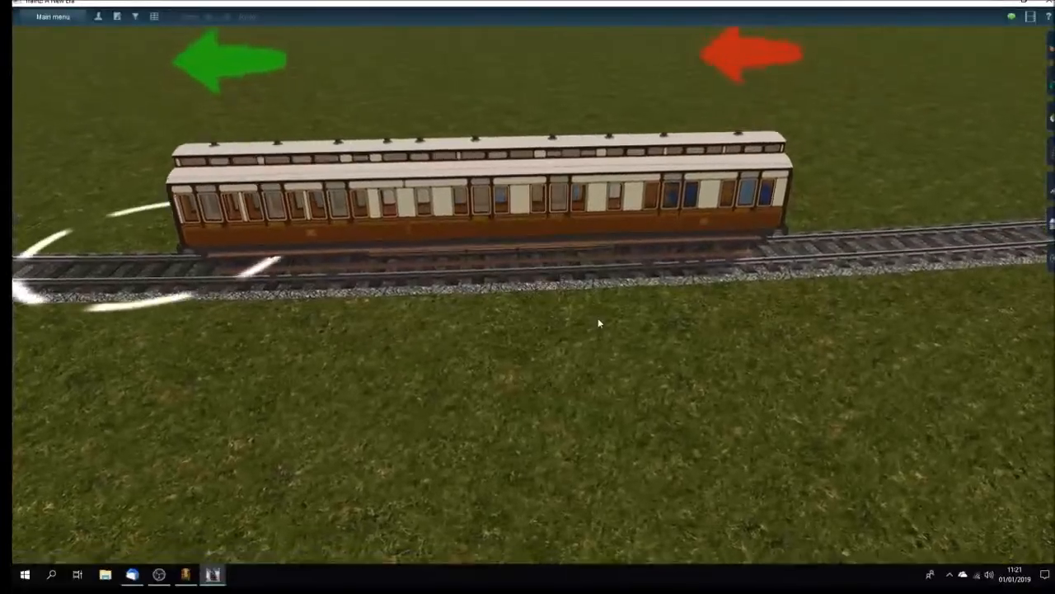
{"action": "key", "text": "Down"}
{"action": "key", "text": "Right"}
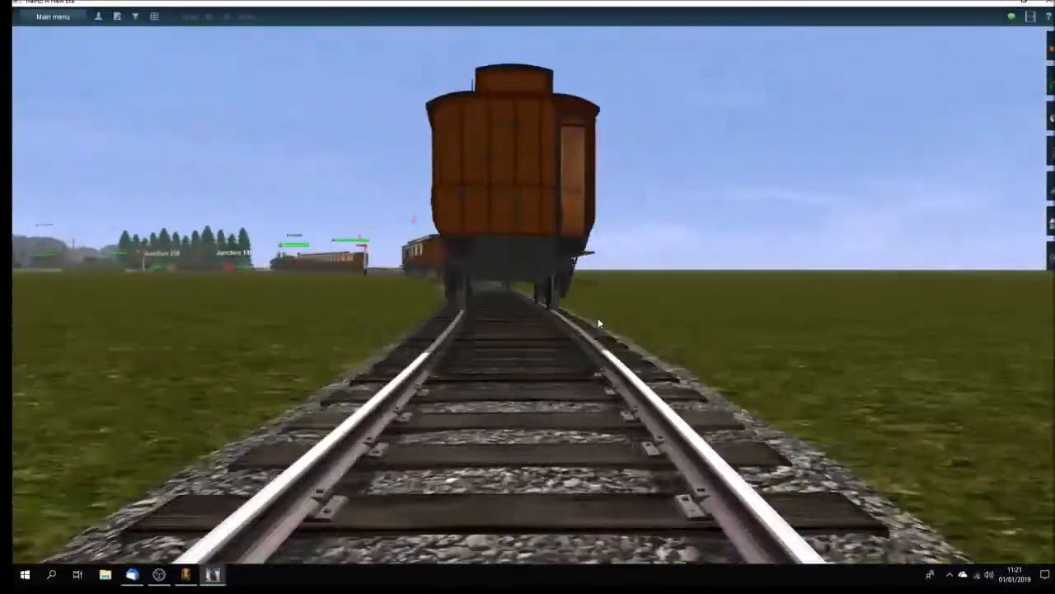
{"action": "key", "text": "Up"}
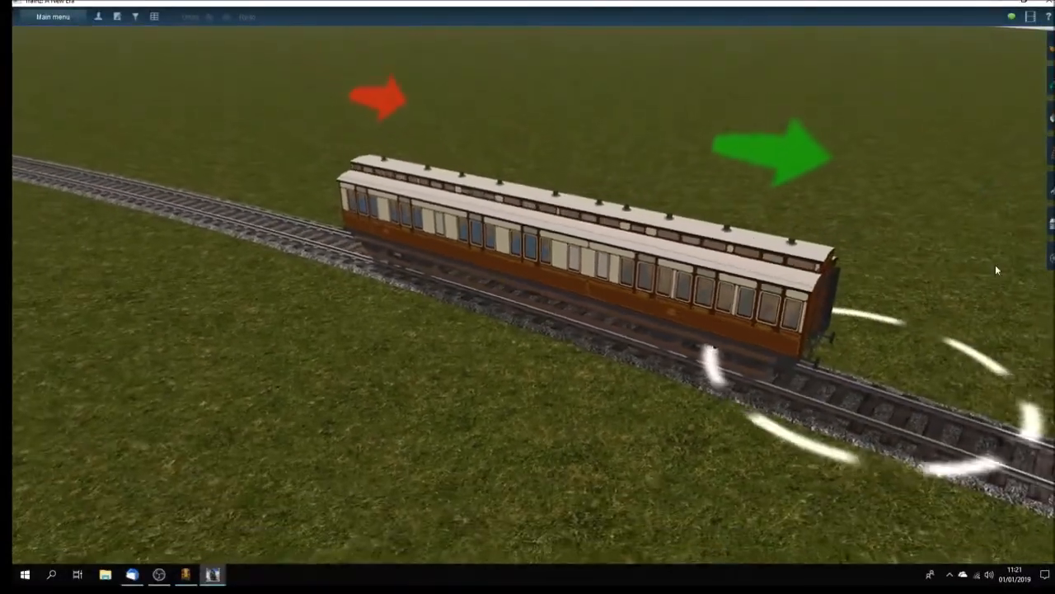
- Open the properties of the E38 Compo carriage on the test track
{"action": "mouse_move", "coordinate": [1050, 257]}
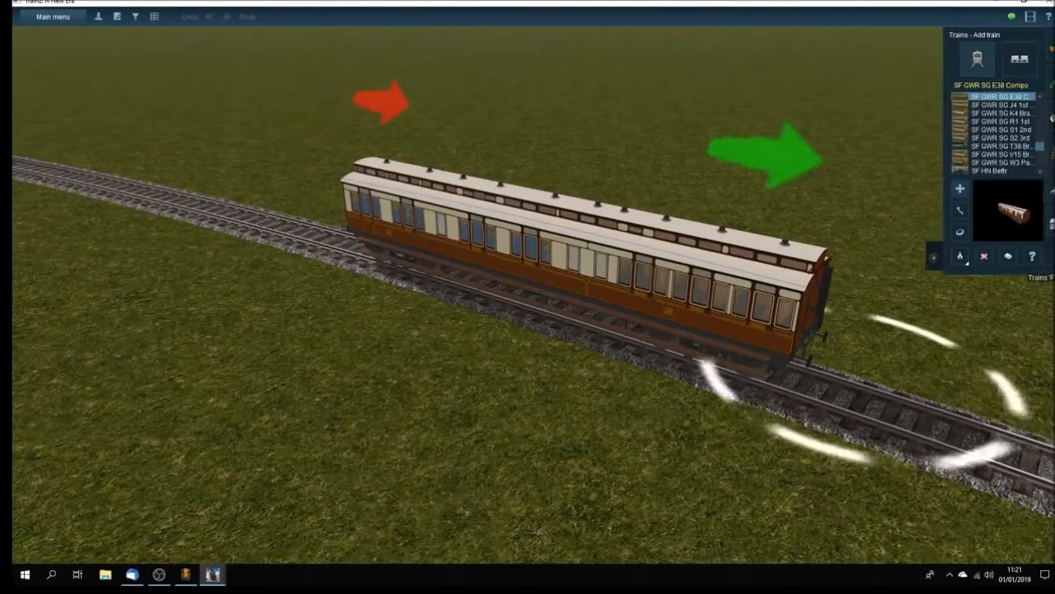
{"action": "left_click", "coordinate": [598, 275]}
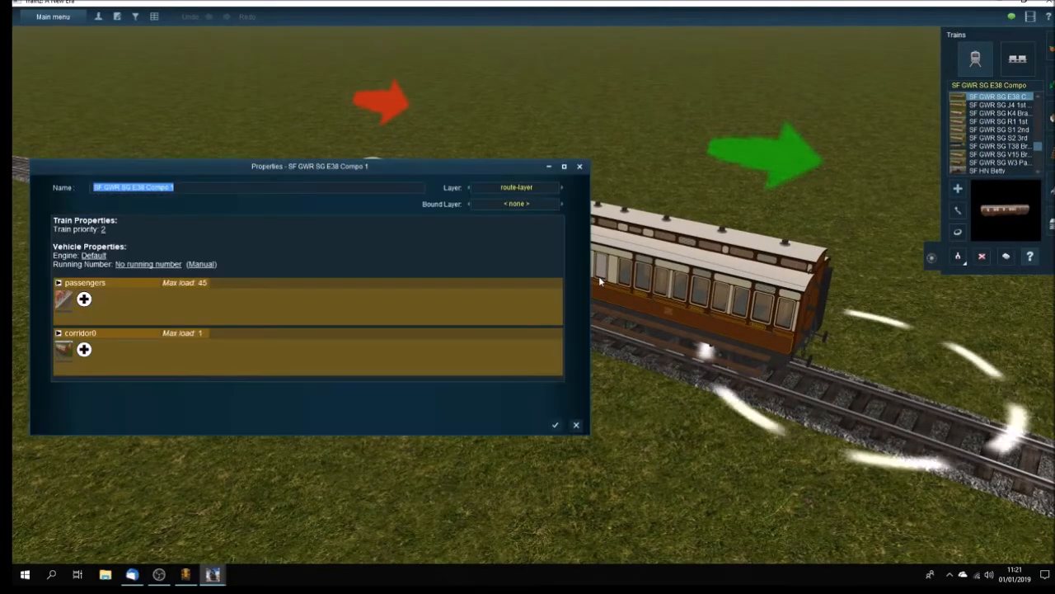
- Add the 1890 UK passenger set to the carriage's passengers queue with an initial load of 45
{"action": "left_click", "coordinate": [64, 302]}
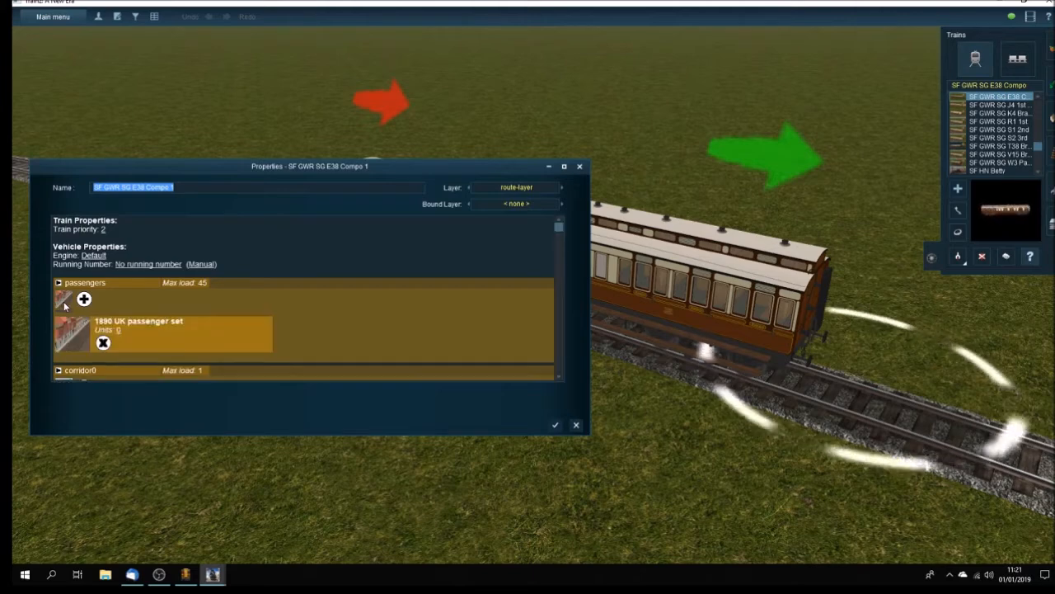
{"action": "left_click", "coordinate": [118, 329]}
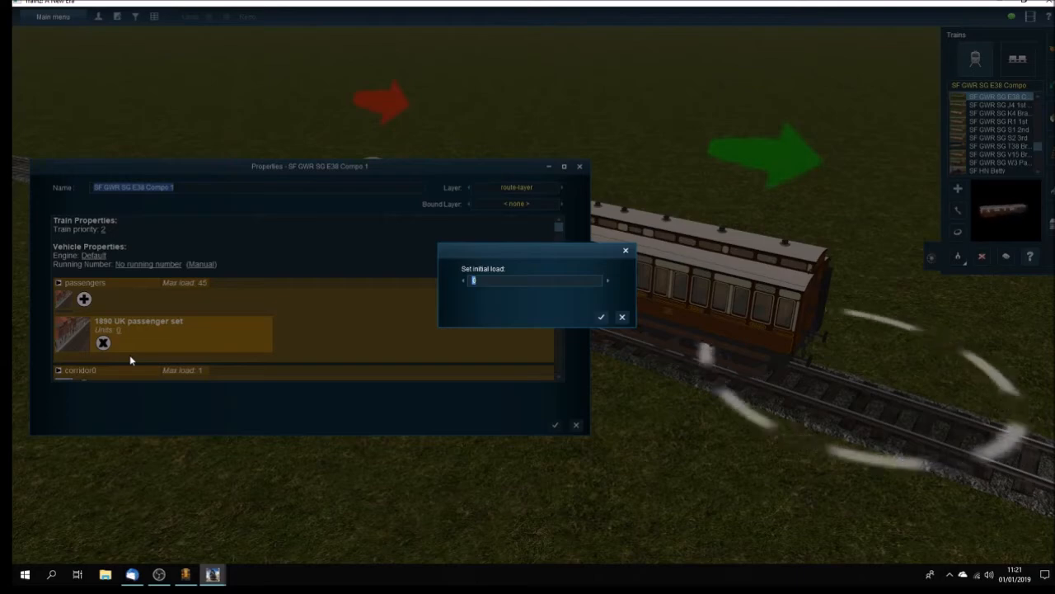
{"action": "type", "text": "45"}
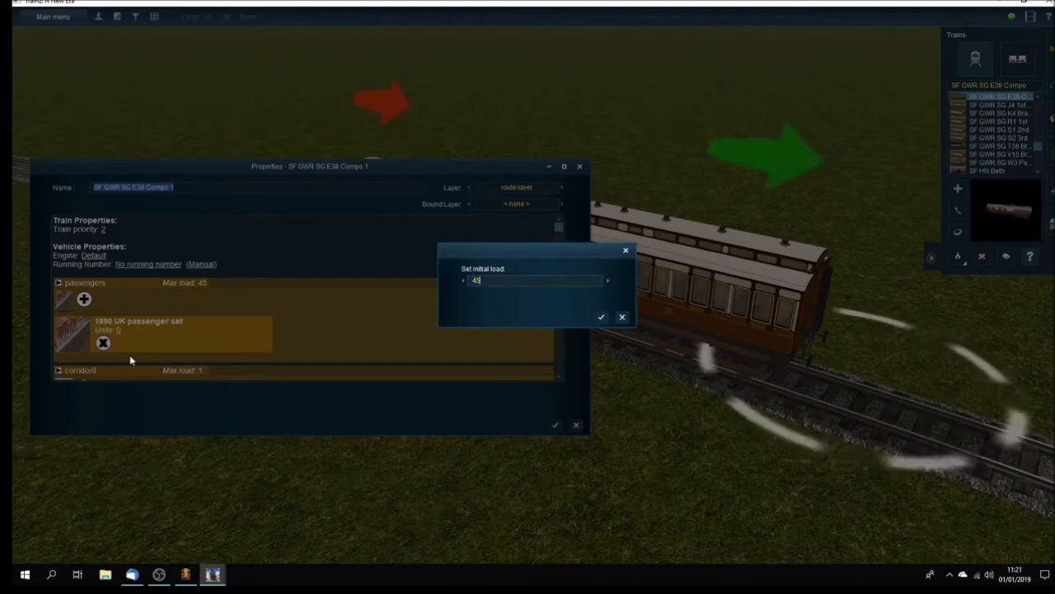
{"action": "left_click", "coordinate": [601, 317]}
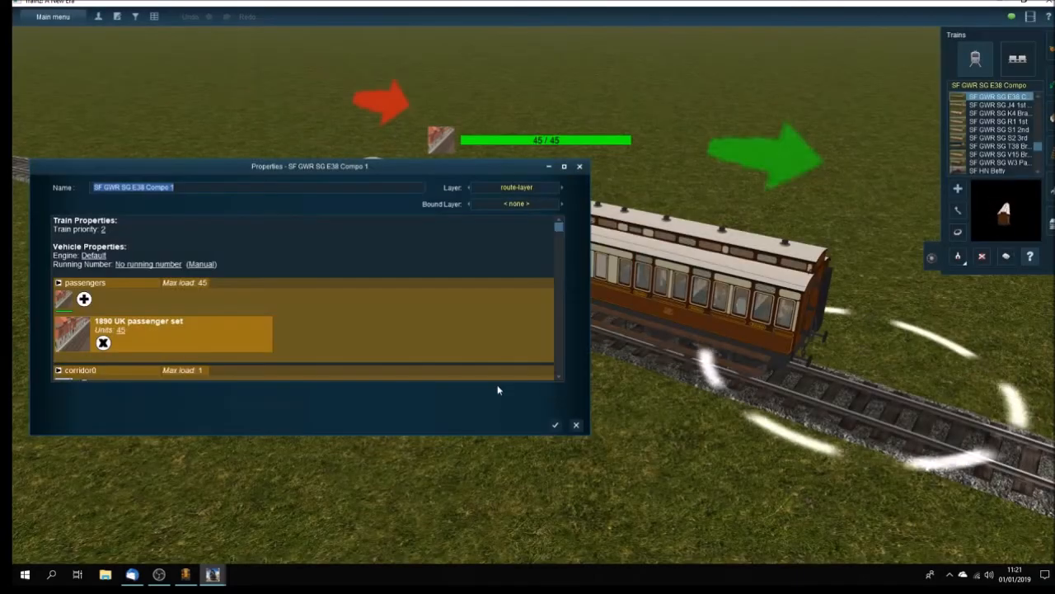
- Add the SF GWR corridor connection to the corridor0 queue with an initial load of 1, and apply the carriage properties
{"action": "left_click", "coordinate": [558, 375]}
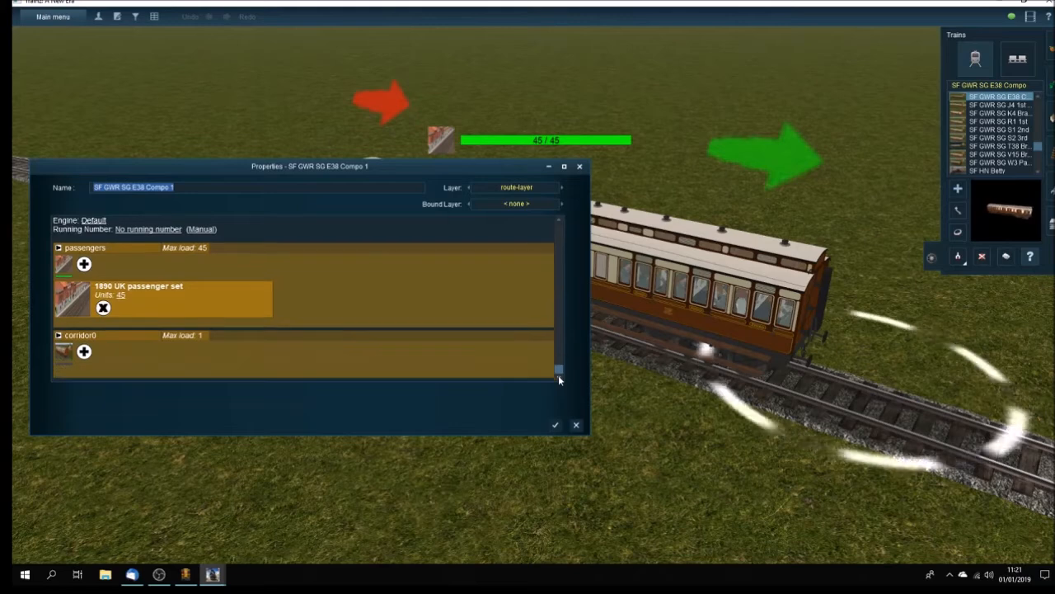
{"action": "left_click", "coordinate": [66, 353]}
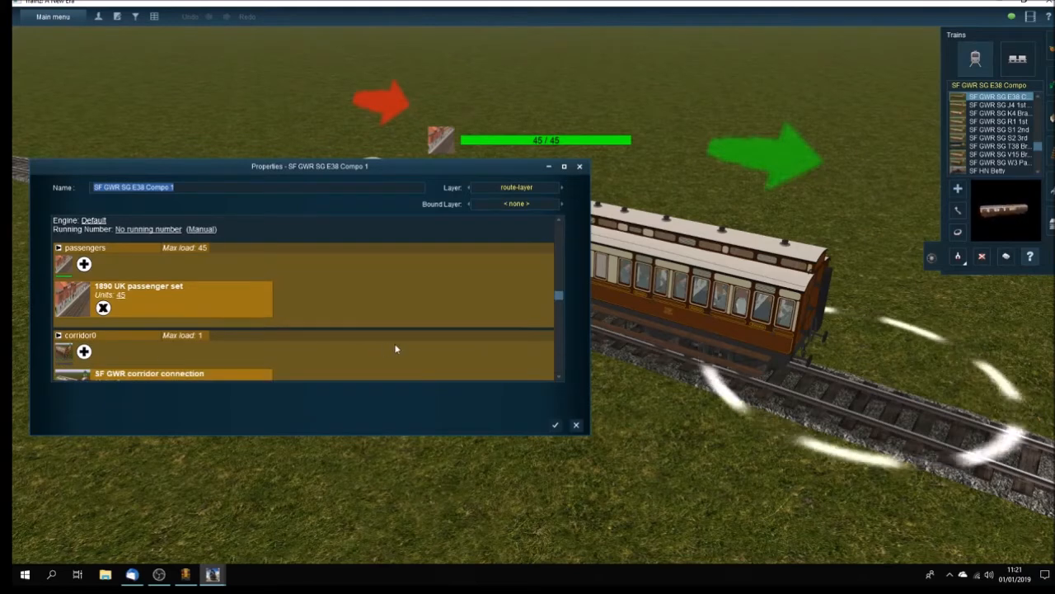
{"action": "scroll", "coordinate": [374, 361], "scroll_direction": "down", "scroll_amount": 2}
{"action": "left_click", "coordinate": [117, 346]}
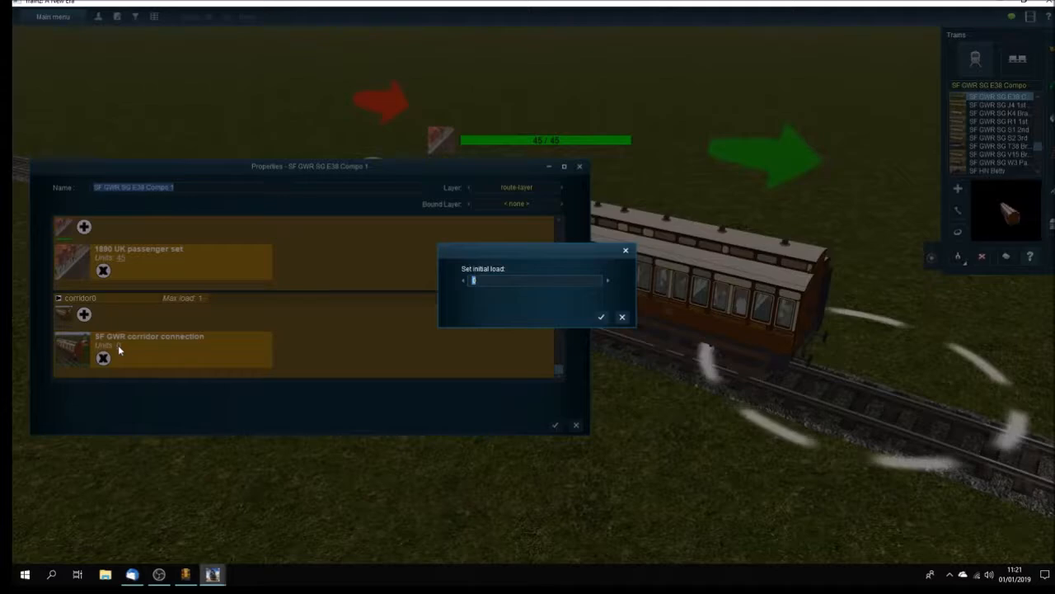
{"action": "type", "text": "1"}
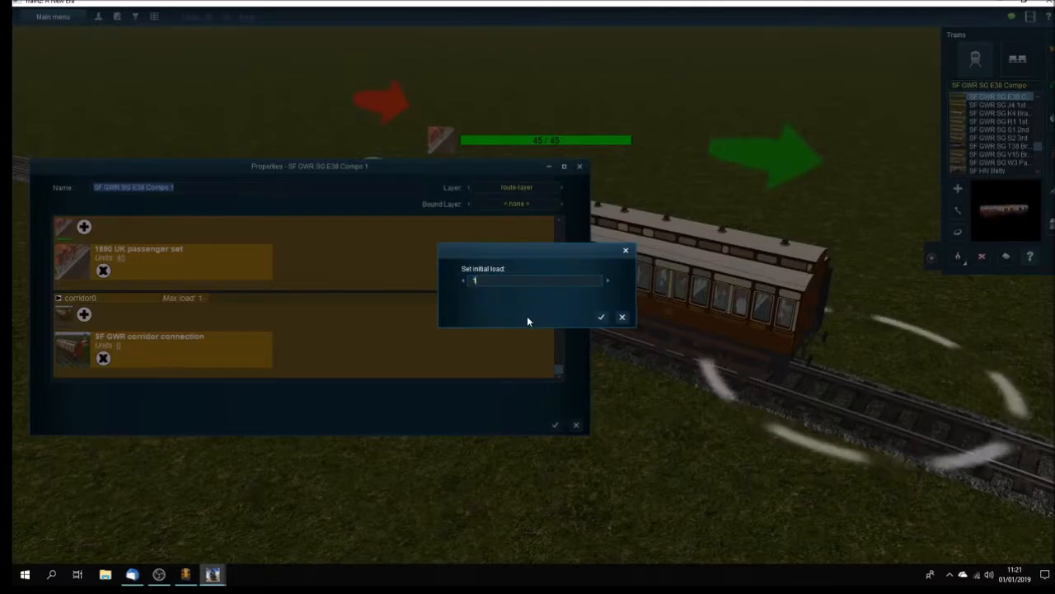
{"action": "left_click", "coordinate": [600, 318]}
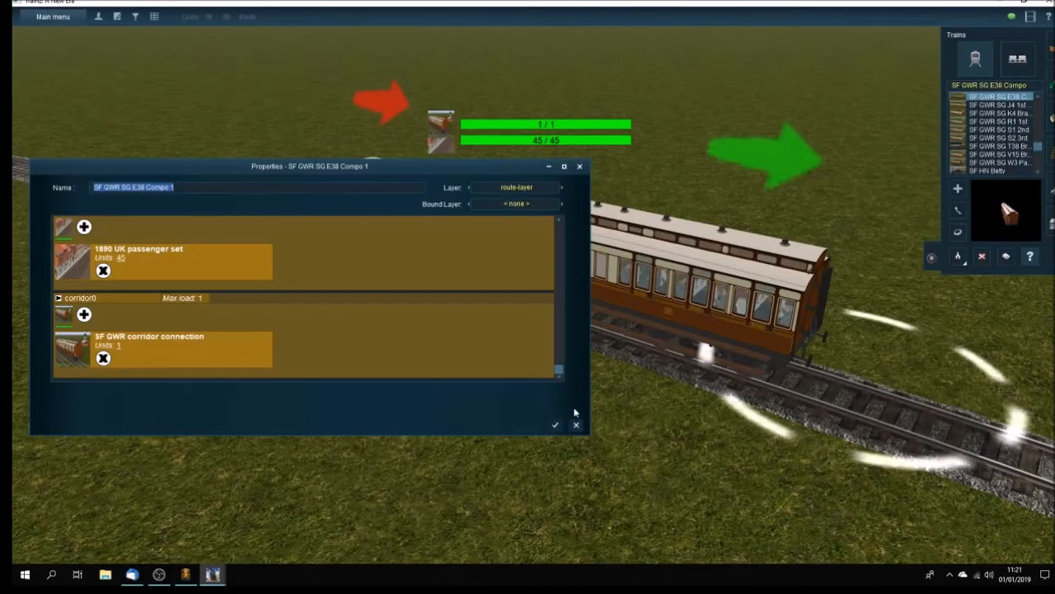
{"action": "left_click", "coordinate": [555, 423]}
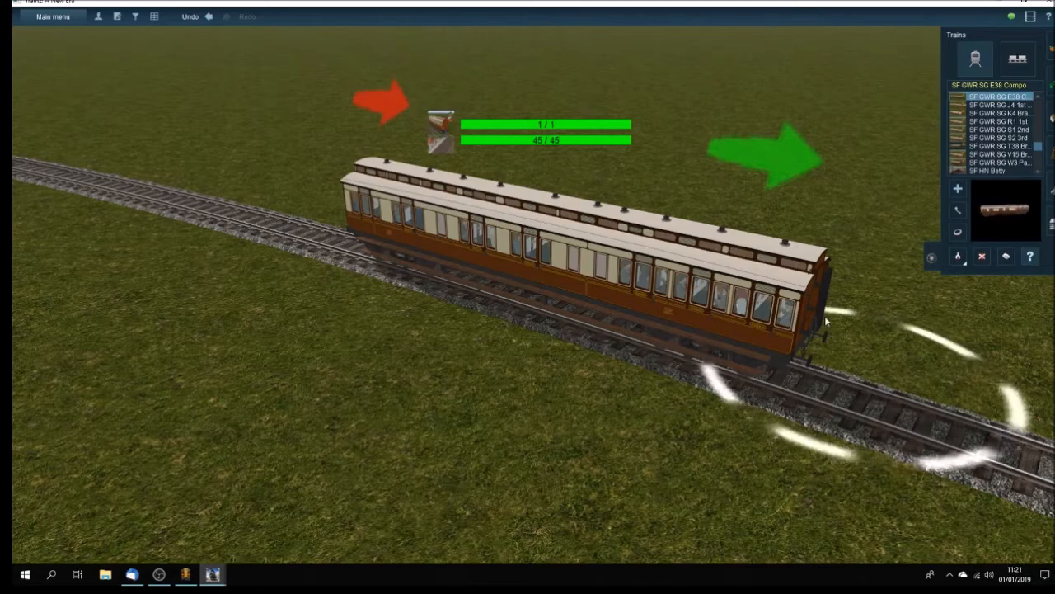
- Examine the loaded E38 carriage from both sides and both ends, checking its passengers and corridor connection
{"action": "right_click_drag", "start_coordinate": [514, 384], "coordinate": [507, 344]}
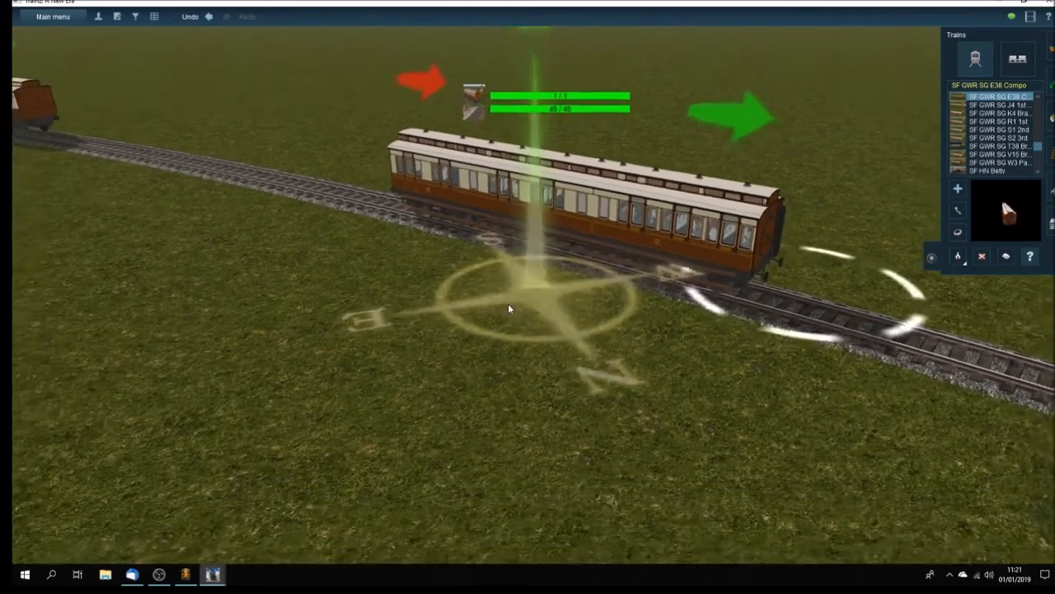
{"action": "key", "text": "Left"}
{"action": "key", "text": "Left"}
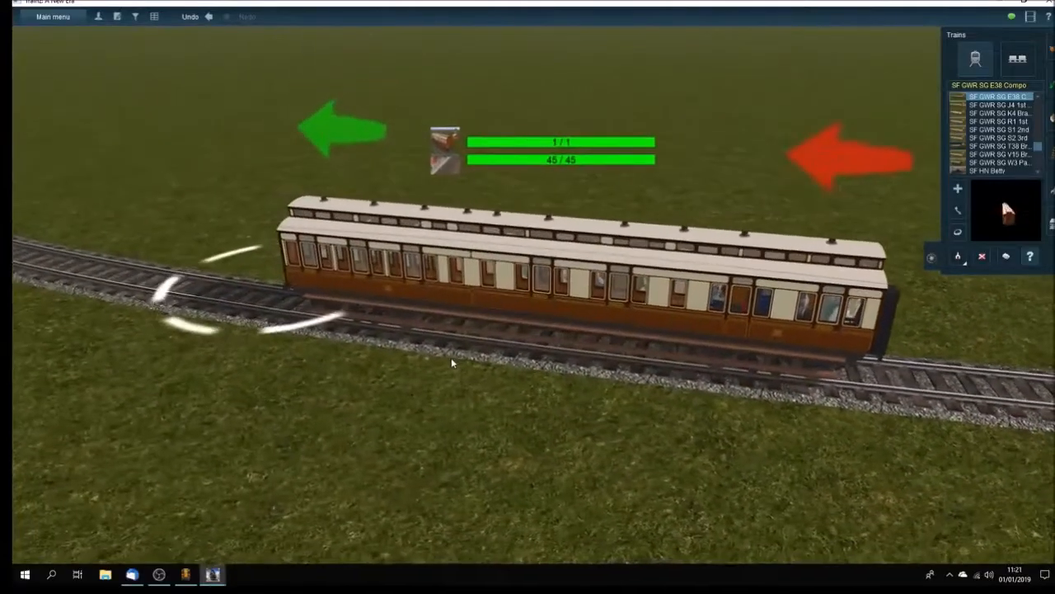
{"action": "key", "text": "Left"}
{"action": "key", "text": "Left"}
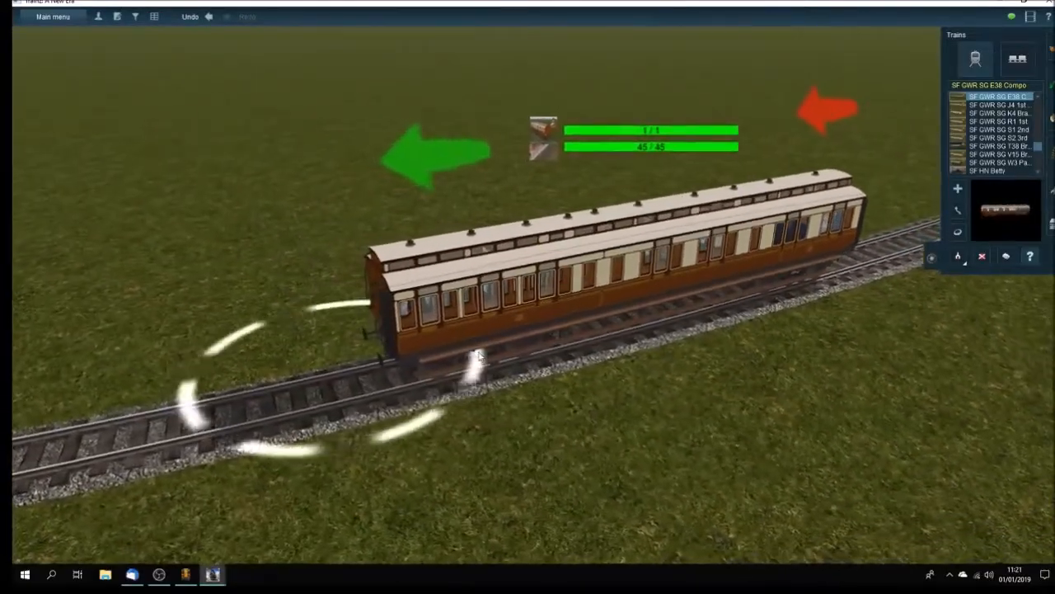
{"action": "key", "text": "Left"}
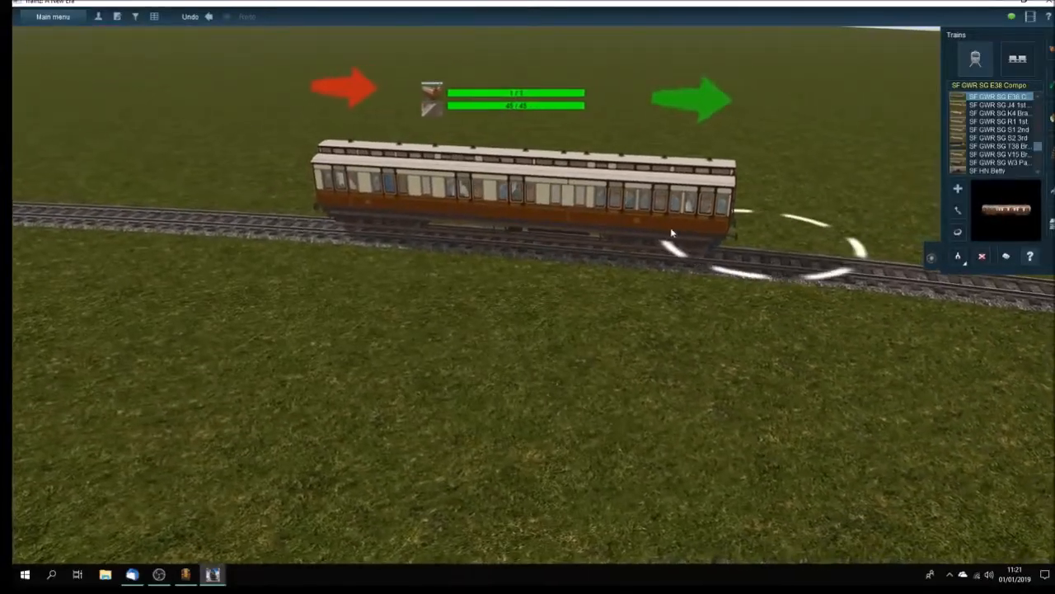
{"action": "key", "text": "Left"}
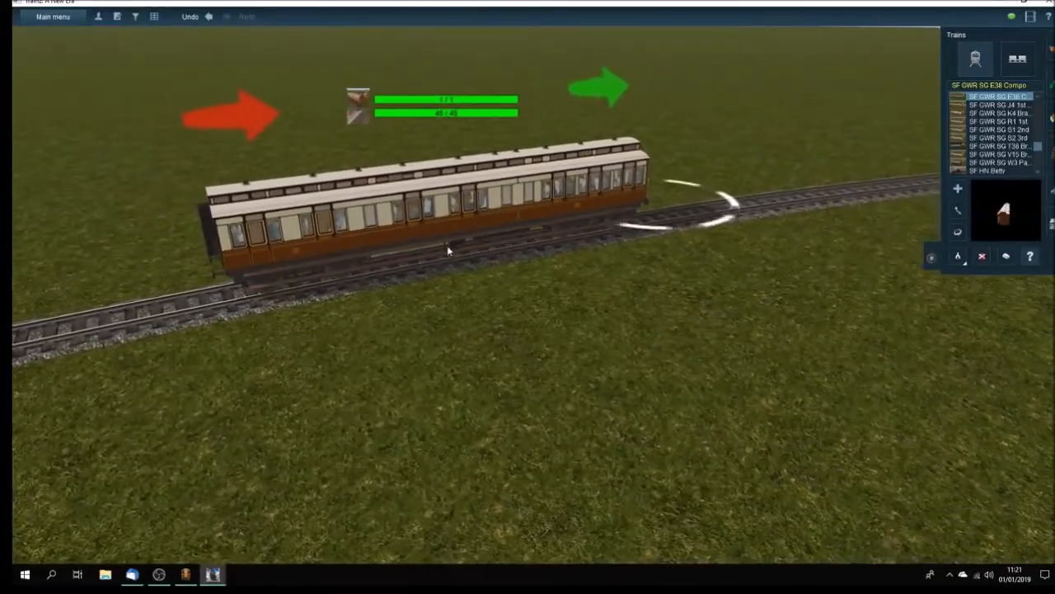
{"action": "key", "text": "Left"}
{"action": "key", "text": "Left"}
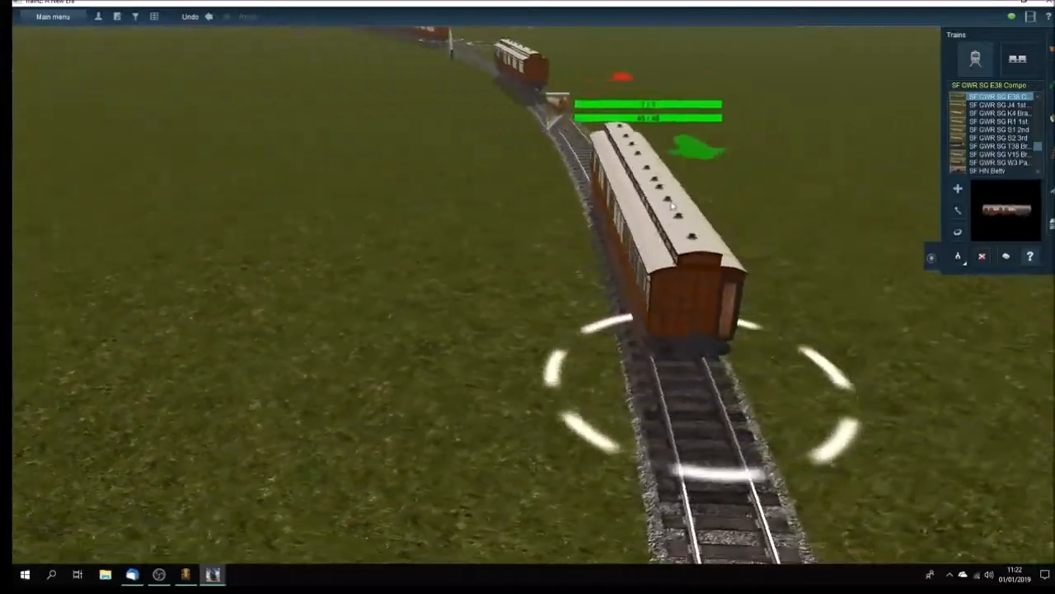
{"action": "key", "text": "Right"}
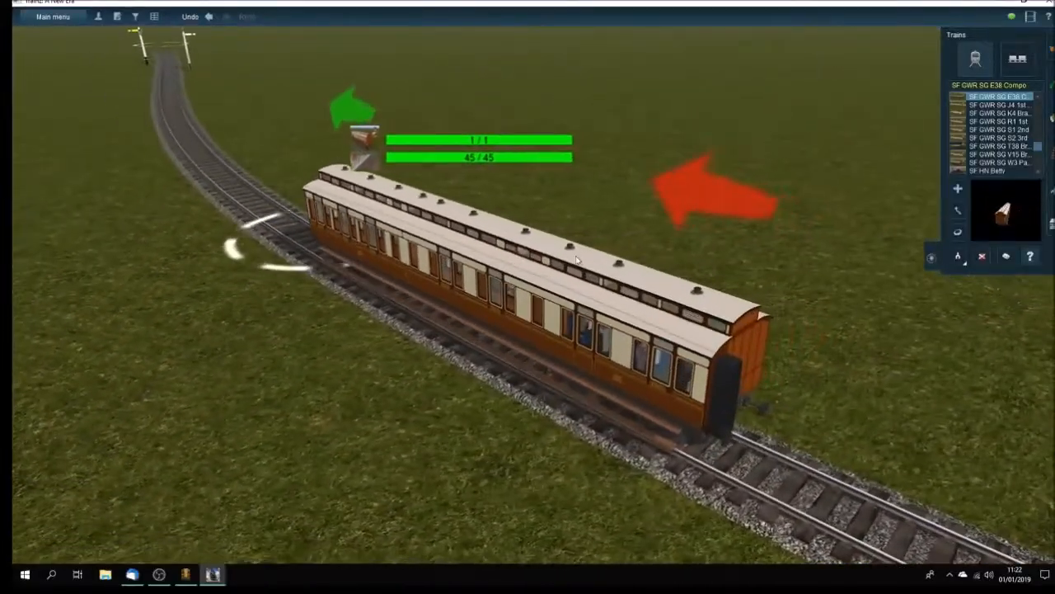
{"action": "key", "text": "Left"}
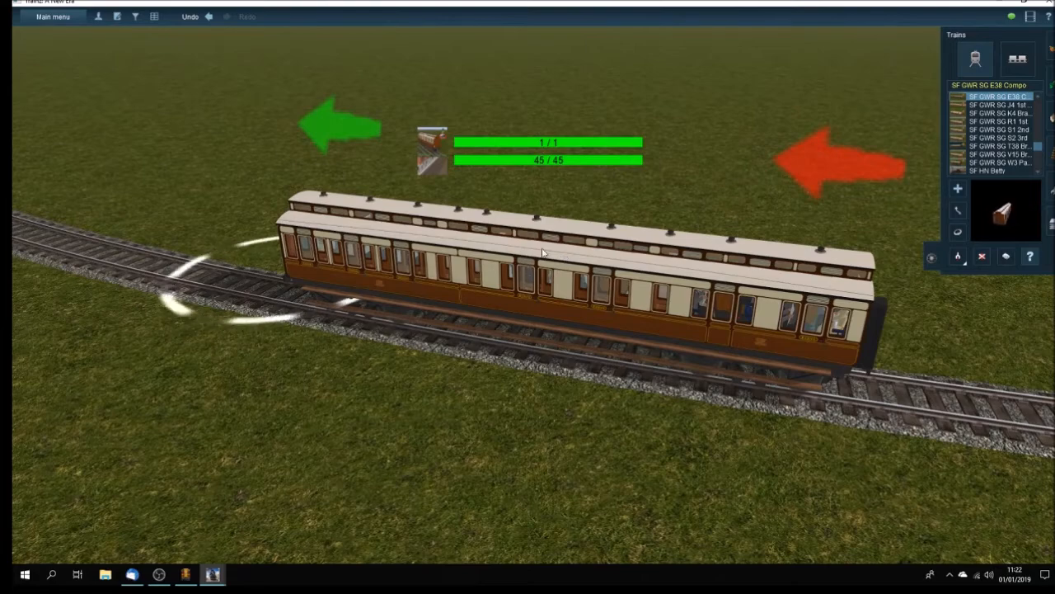
- Save the changes over the existing session, start Driver, and dismiss the QuickDrive setup
{"action": "left_click", "coordinate": [98, 16]}
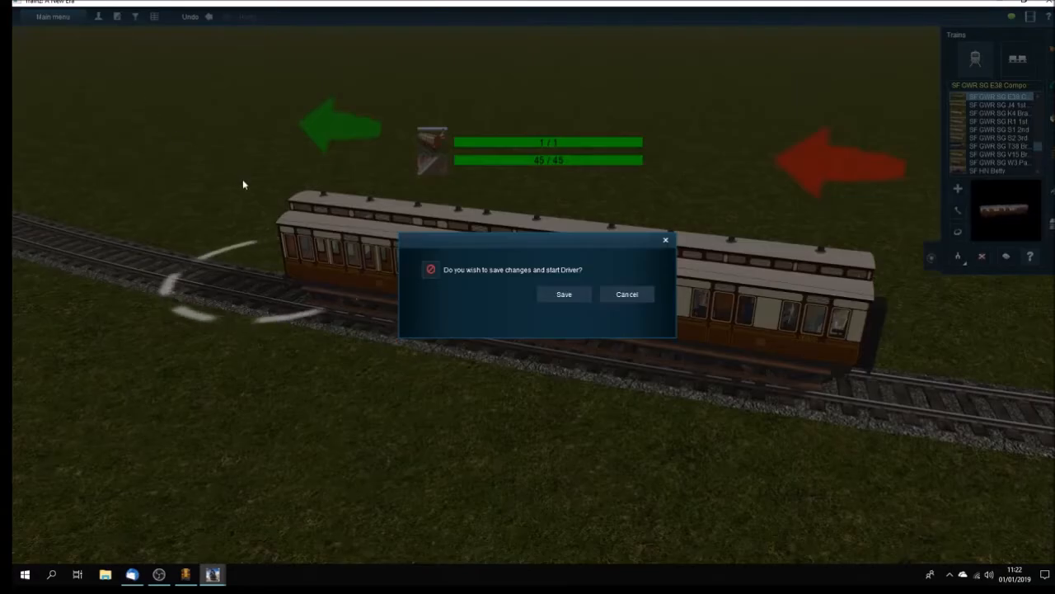
{"action": "left_click", "coordinate": [565, 294]}
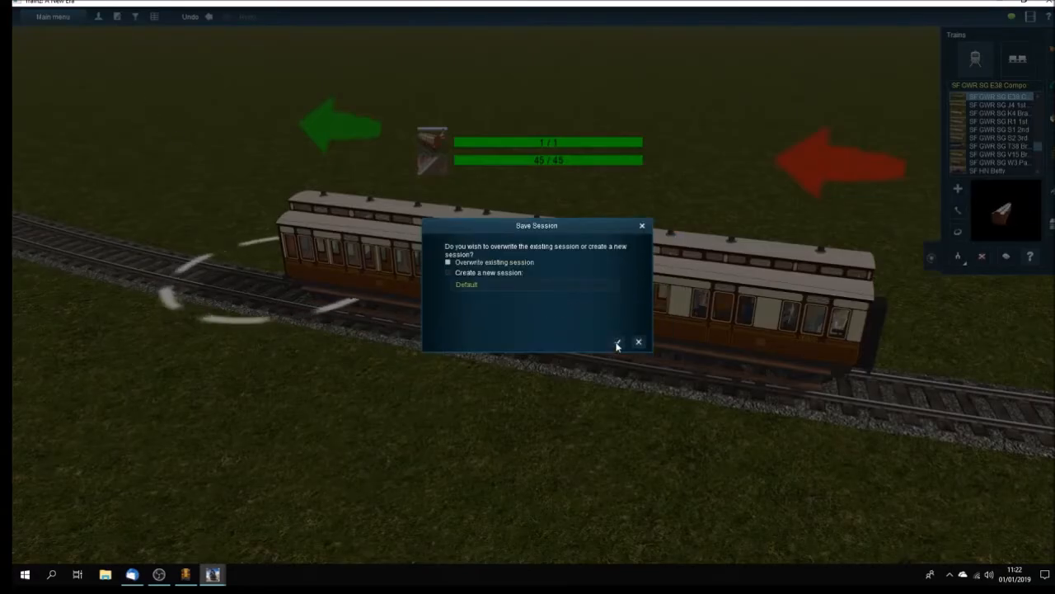
{"action": "left_click", "coordinate": [617, 342]}
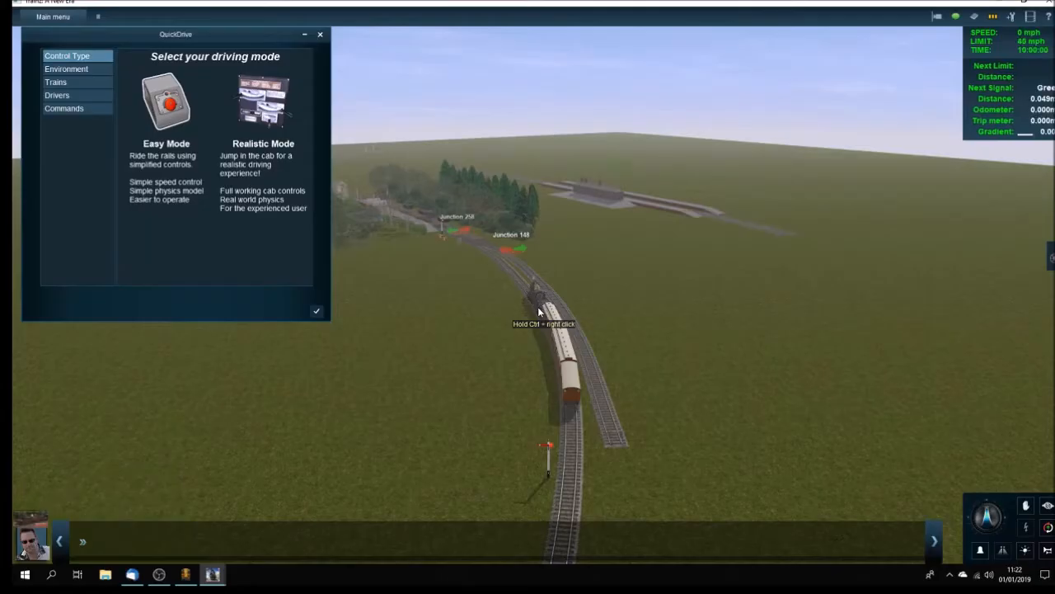
{"action": "left_click", "coordinate": [318, 313]}
- Find the E38 carriage on the track in Driver and inspect its windows, compartments and passengers up close
{"action": "right_click_drag", "start_coordinate": [321, 315], "coordinate": [944, 276]}
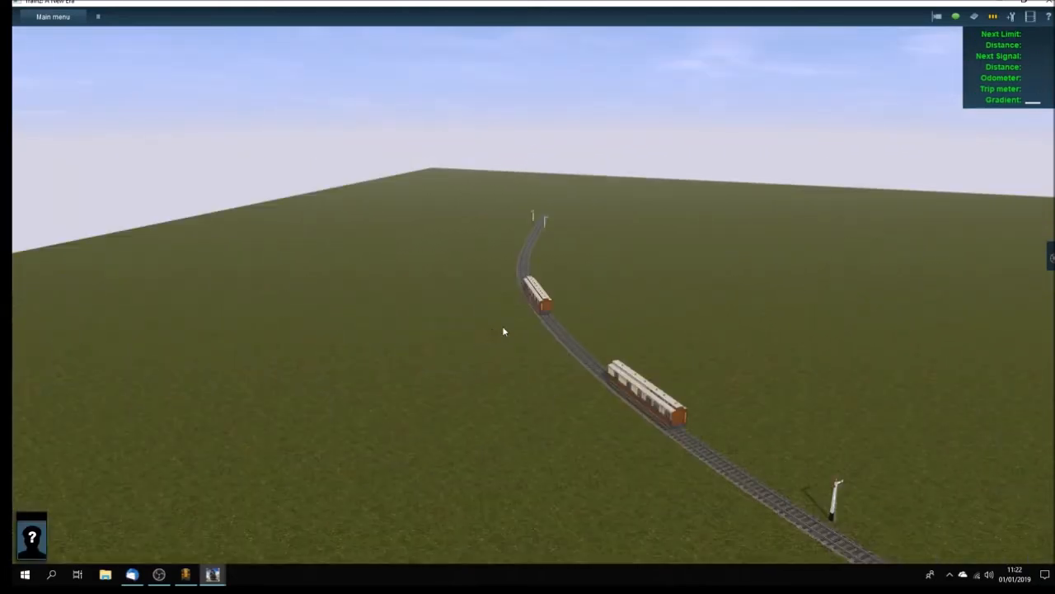
{"action": "scroll", "coordinate": [536, 319], "scroll_direction": "up", "scroll_amount": 5}
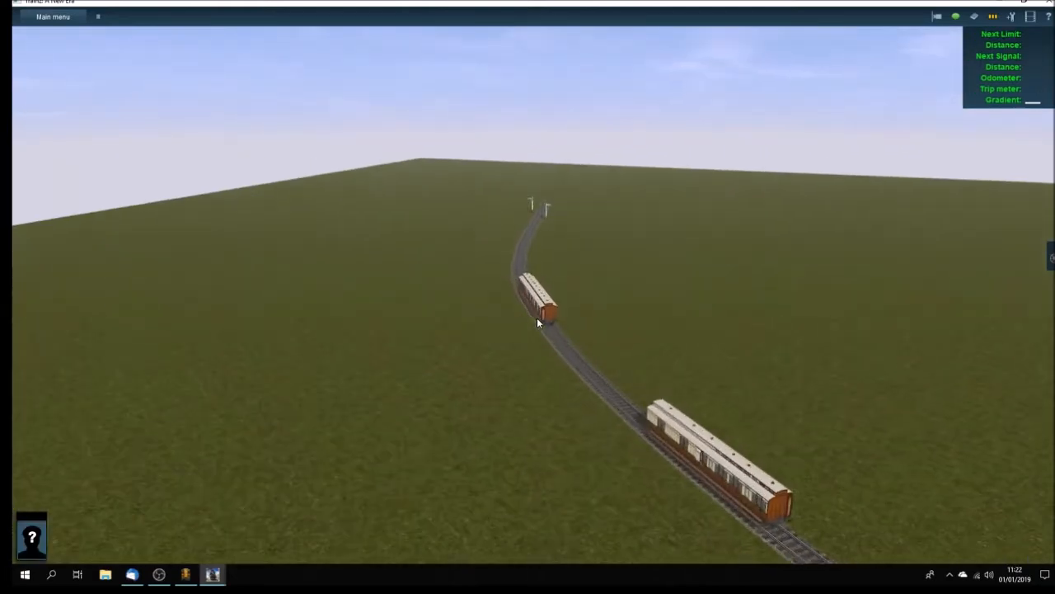
{"action": "right_click_drag", "start_coordinate": [524, 340], "coordinate": [593, 377]}
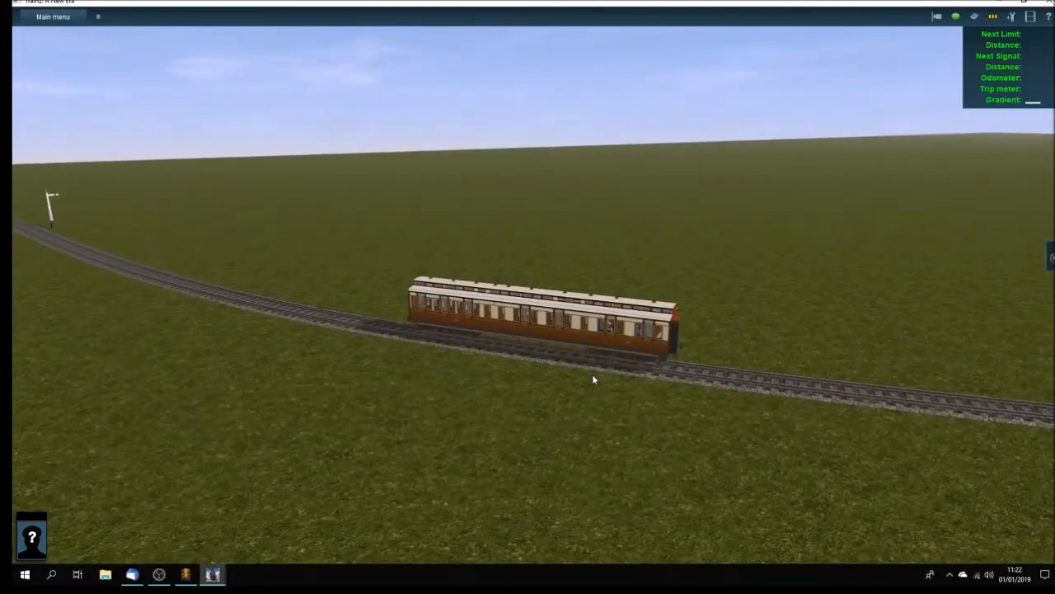
{"action": "scroll", "coordinate": [598, 372], "scroll_direction": "up", "scroll_amount": 5}
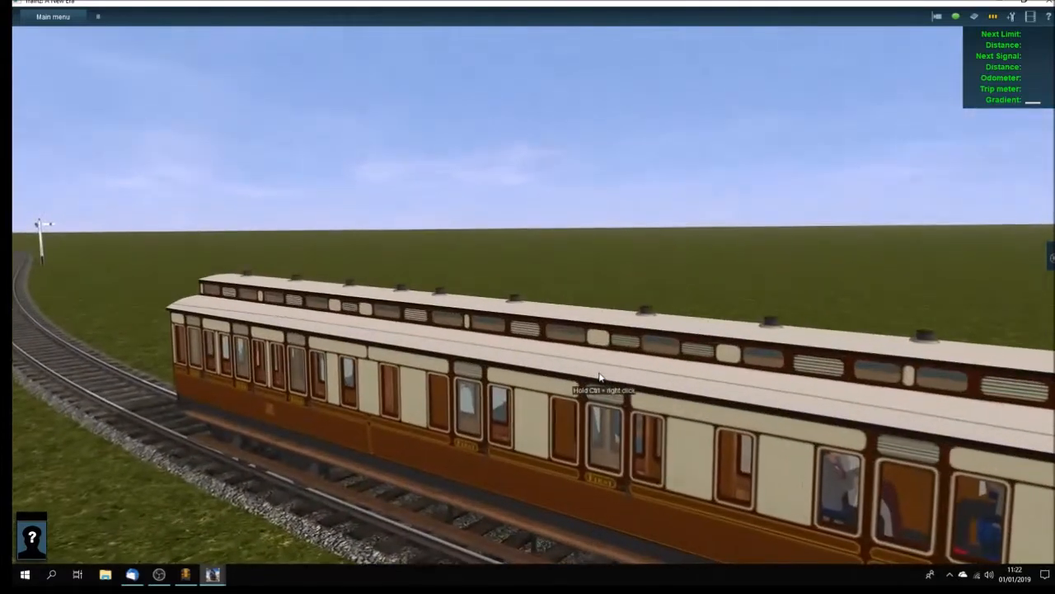
{"action": "scroll", "coordinate": [599, 375], "scroll_direction": "down", "scroll_amount": 5}
{"action": "right_click_drag", "start_coordinate": [599, 376], "coordinate": [515, 382]}
{"action": "scroll", "coordinate": [515, 384], "scroll_direction": "up", "scroll_amount": 3}
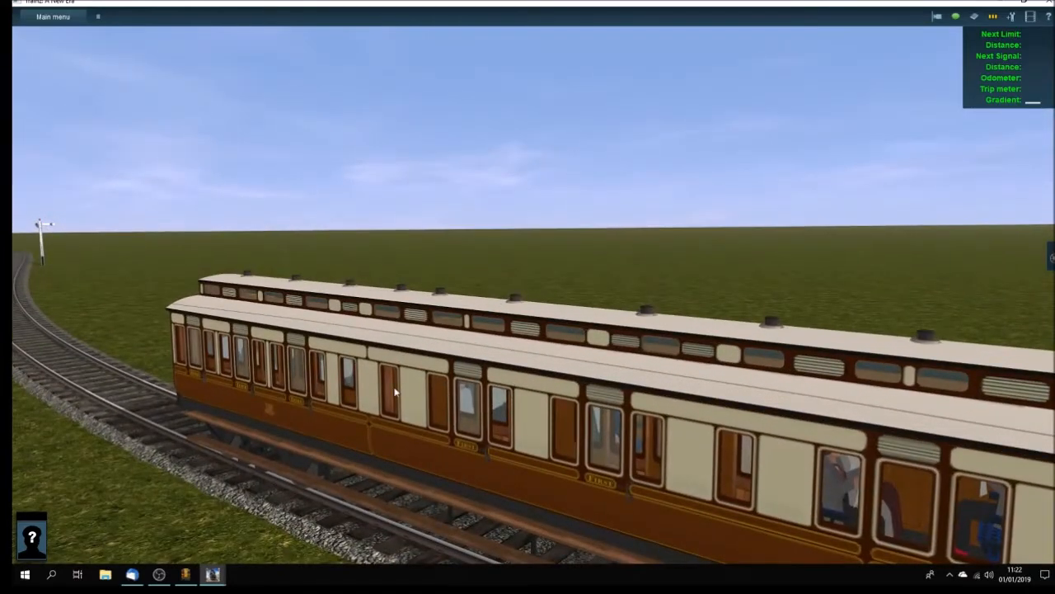
{"action": "right_click_drag", "start_coordinate": [375, 392], "coordinate": [365, 398]}
{"action": "scroll", "coordinate": [397, 395], "scroll_direction": "down", "scroll_amount": 5}
{"action": "scroll", "coordinate": [434, 358], "scroll_direction": "up", "scroll_amount": 3}
{"action": "right_click_drag", "start_coordinate": [434, 358], "coordinate": [436, 358]}
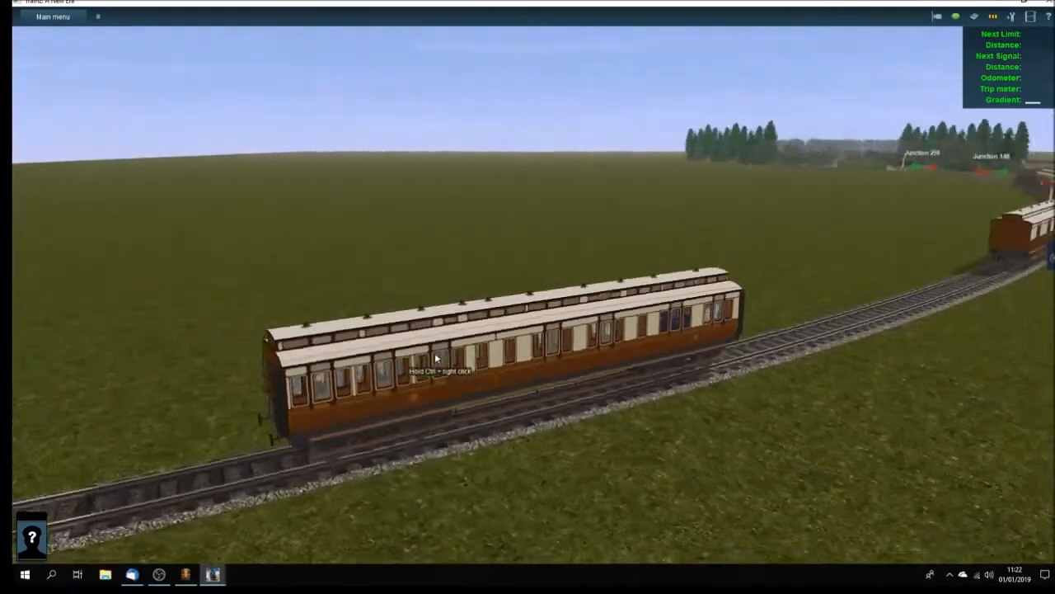
- Examine the corridor side of the E38 carriage and both of its ends from different angles in Driver
{"action": "key", "text": "Left"}
{"action": "key", "text": "Left"}
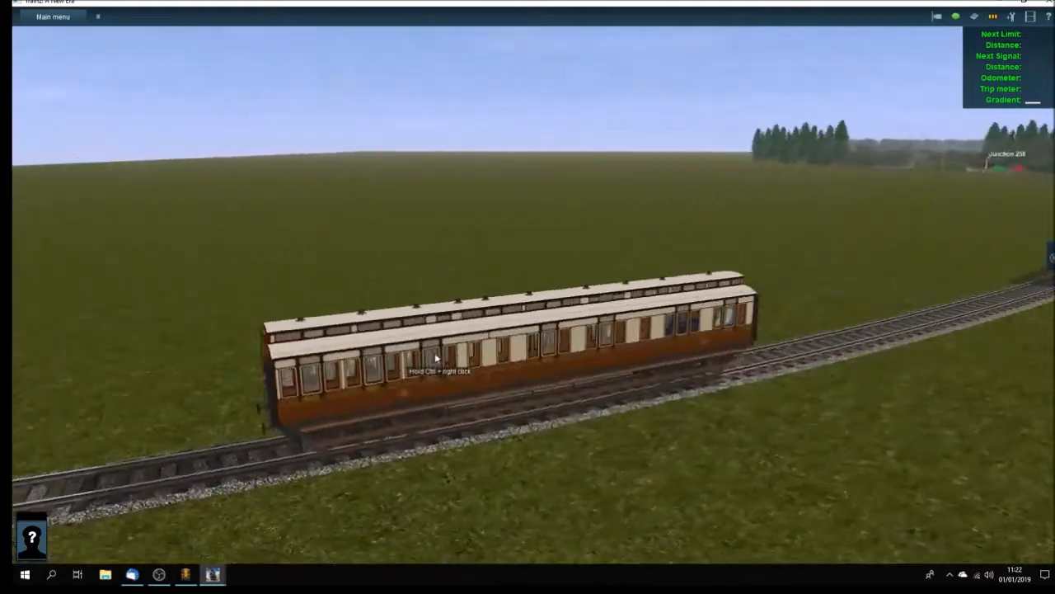
{"action": "key", "text": "Left"}
{"action": "key", "text": "Left"}
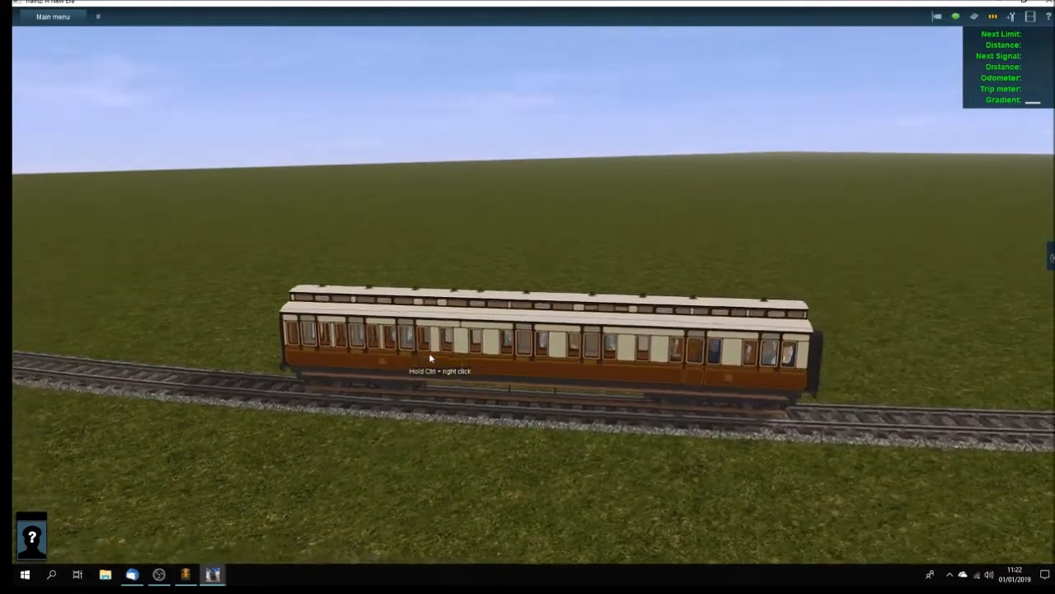
{"action": "key", "text": "Left"}
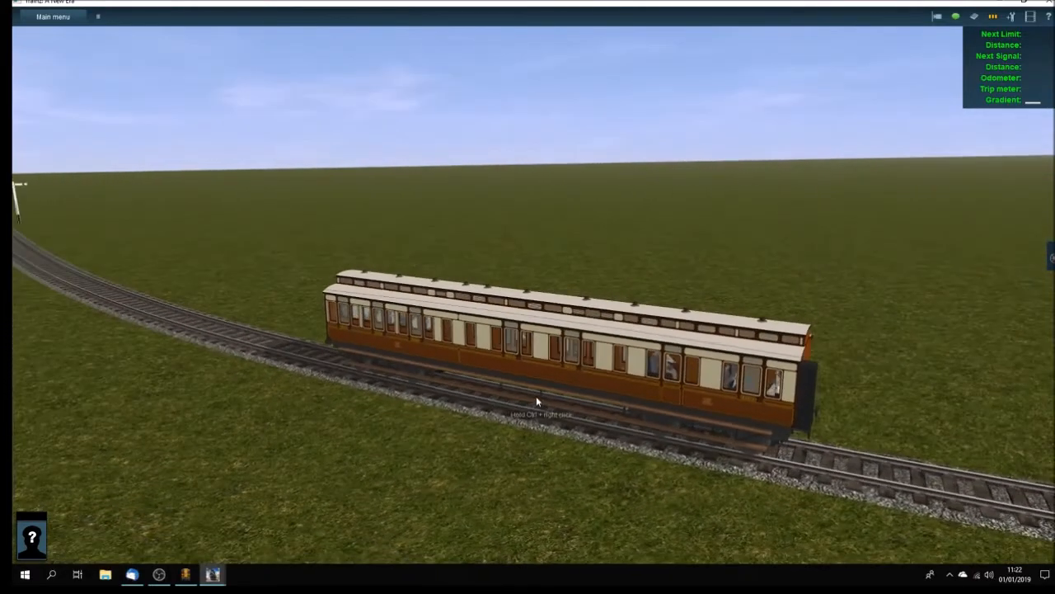
{"action": "key", "text": "Right"}
{"action": "key", "text": "Right"}
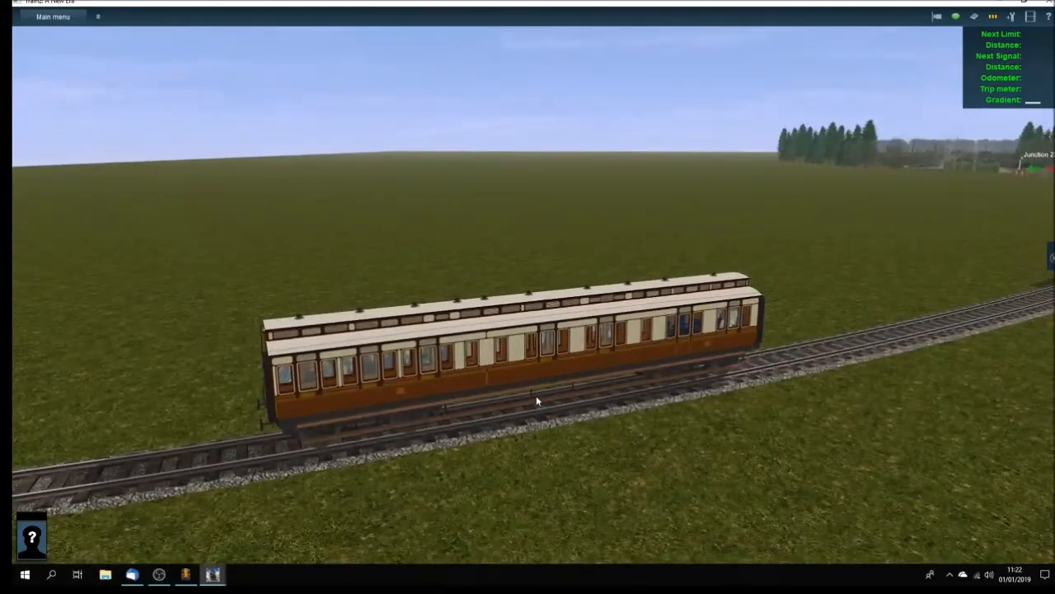
{"action": "key", "text": "Left"}
{"action": "key", "text": "Right"}
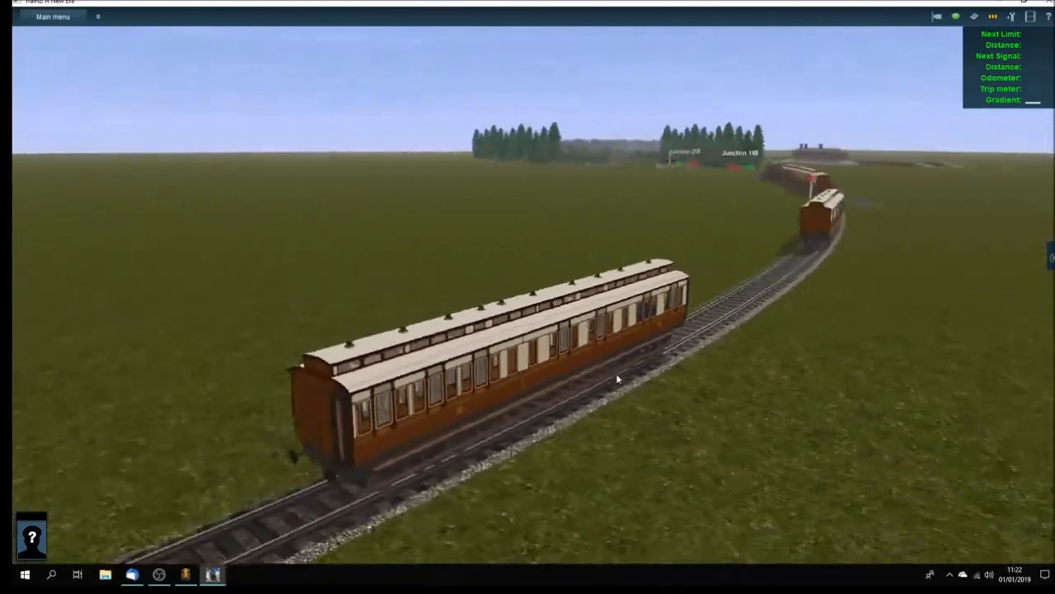
- Take a screenshot of the whole E38 carriage in a three-quarter view of its compartment side
{"action": "key", "text": "Right"}
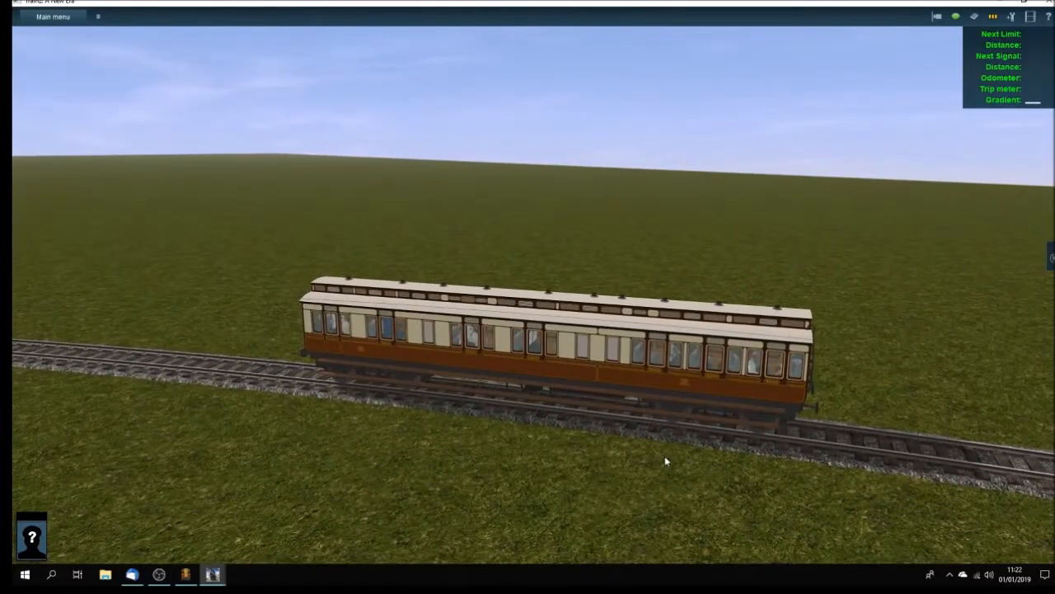
{"action": "key", "text": "Right"}
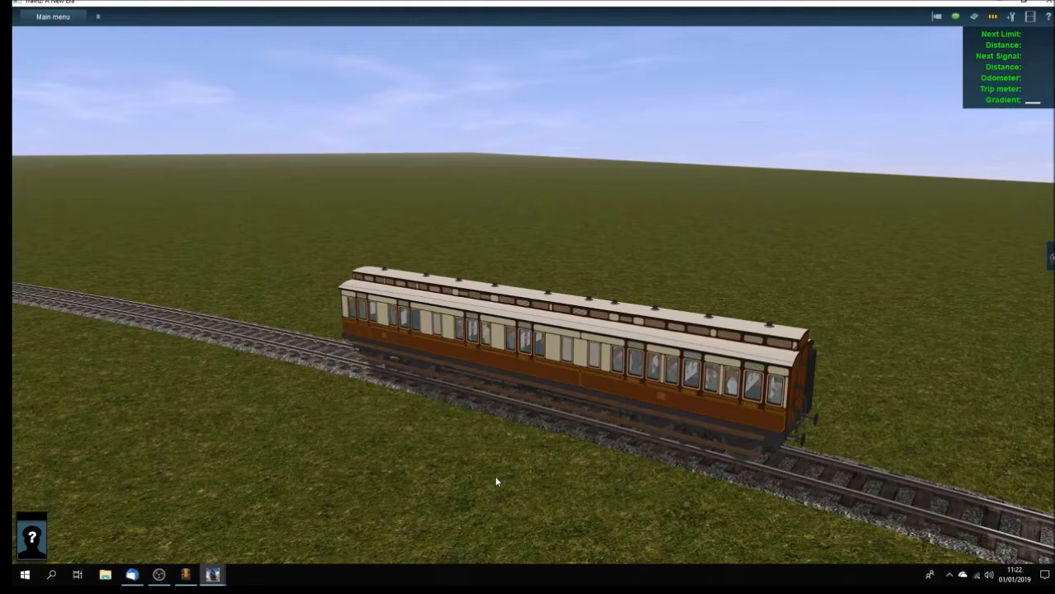
{"action": "key", "text": "F12"}
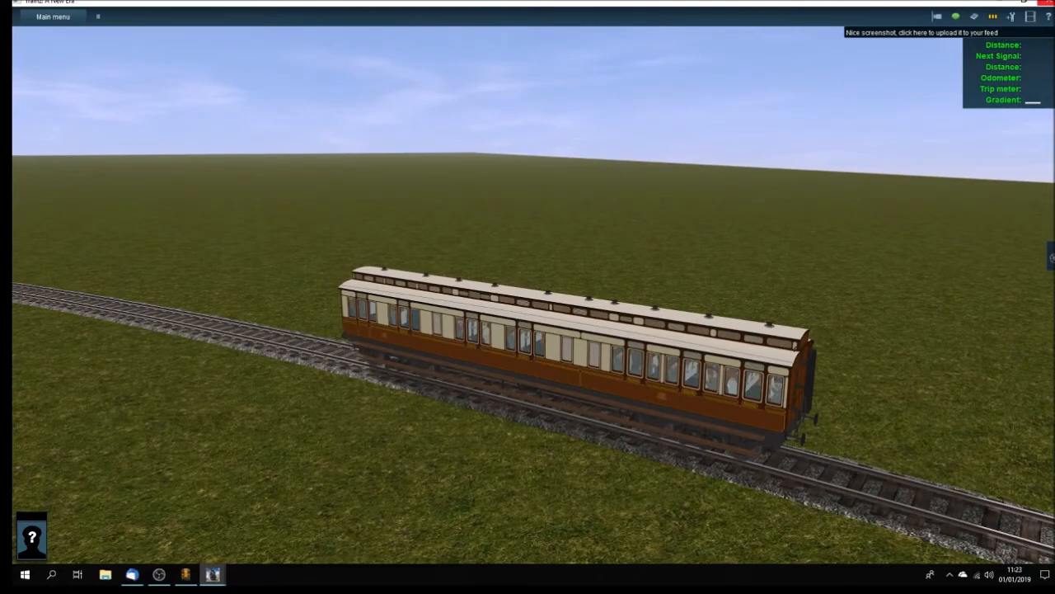
- Quit the Driver session to the desktop and minimise Content Manager
{"action": "key", "text": "Escape"}
{"action": "left_click", "coordinate": [570, 294]}
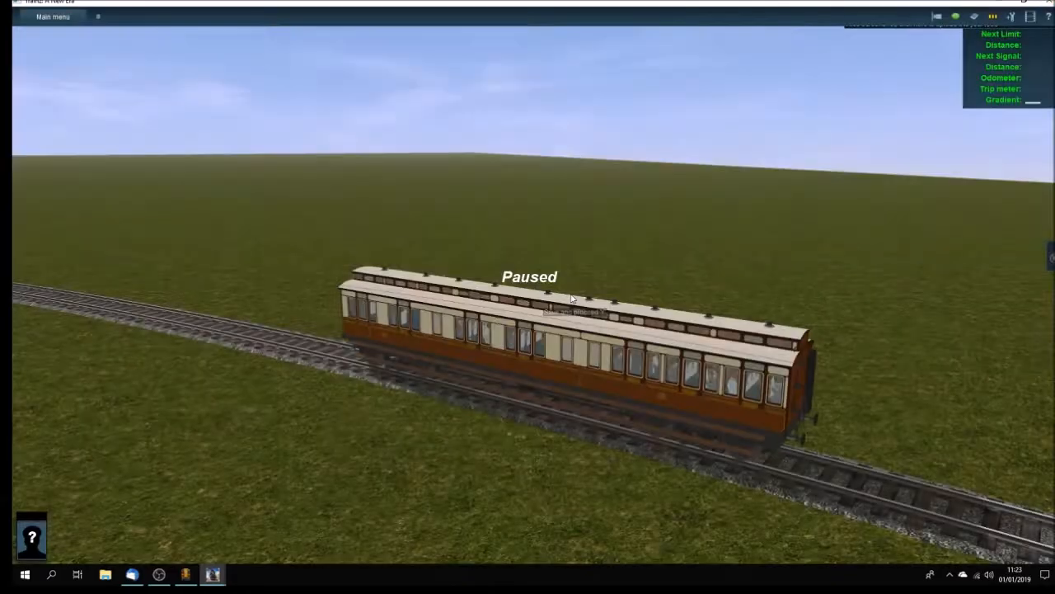
{"action": "left_click", "coordinate": [629, 363]}
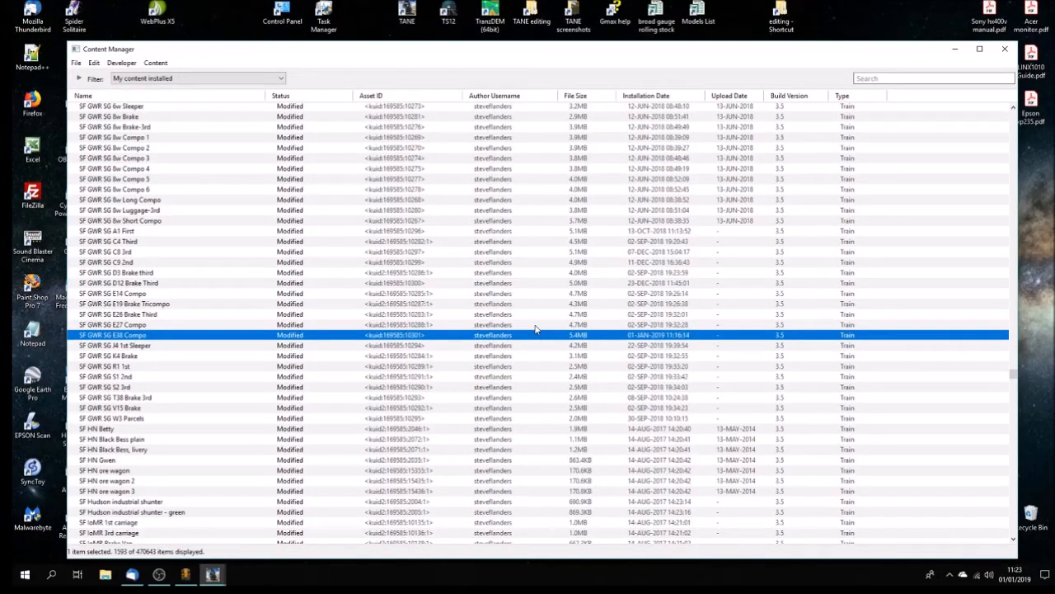
{"action": "left_click", "coordinate": [954, 51]}
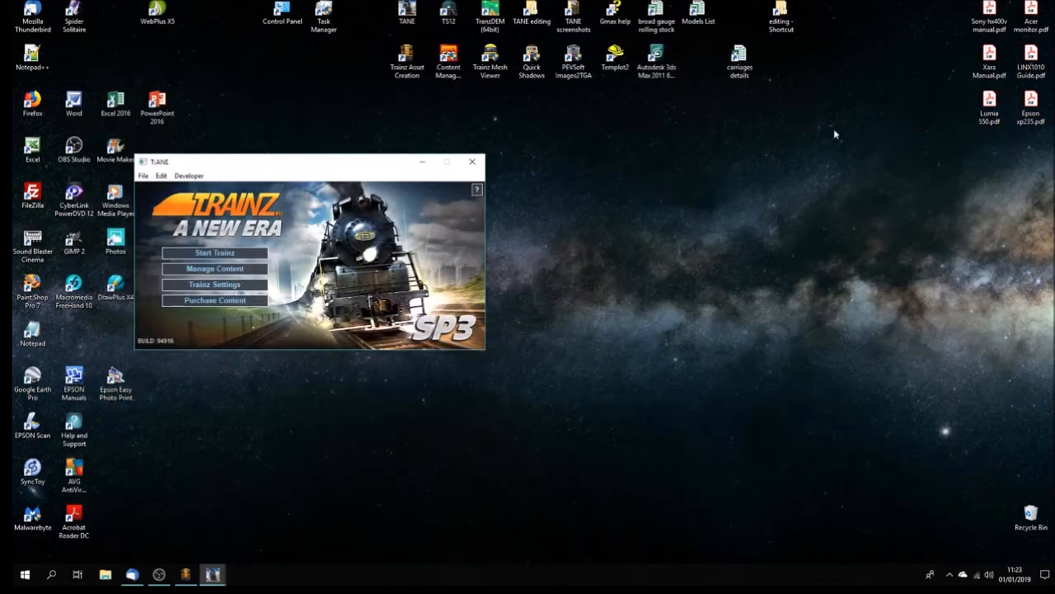
- Switch to gmax and open the recent file "E38 compo 1st 3rd v3 2 .gmax"
{"action": "left_click", "coordinate": [188, 577]}
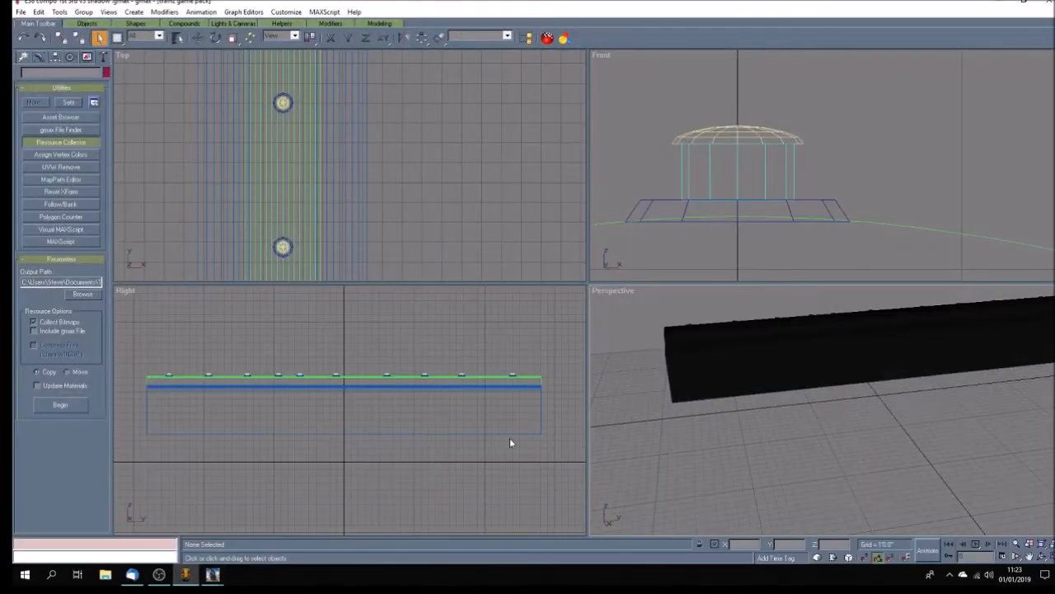
{"action": "left_click", "coordinate": [21, 12]}
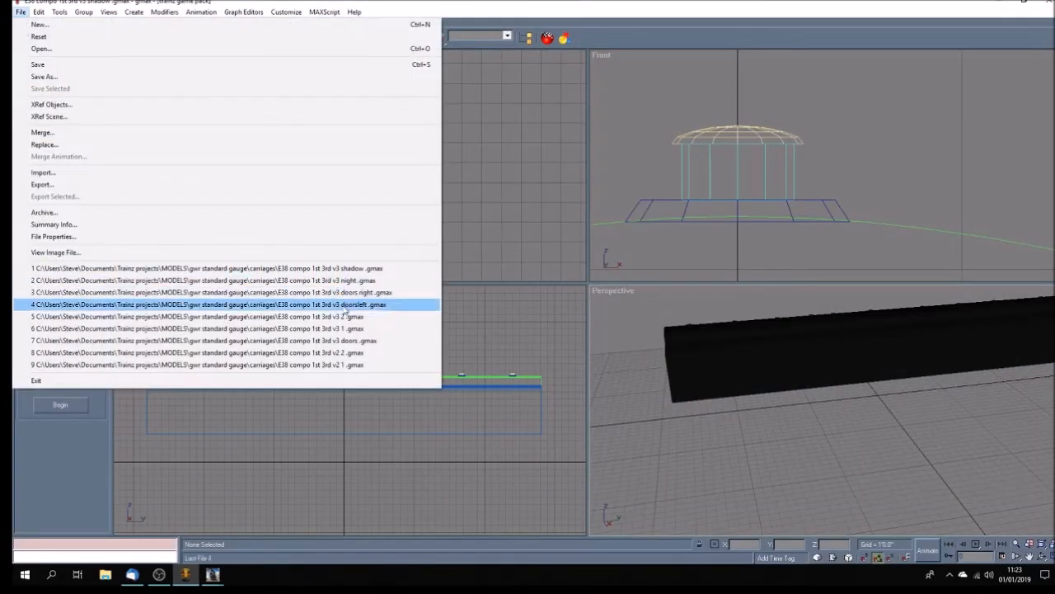
{"action": "left_click", "coordinate": [371, 316]}
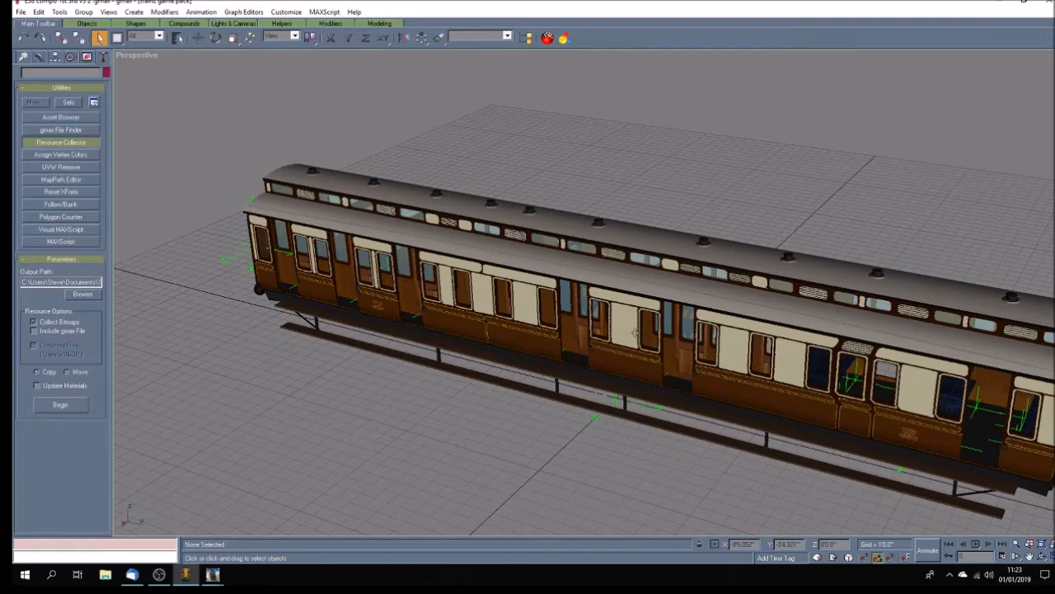
- Isolate the carriage's outer side panel by hiding all other objects, and correct its texture display in the perspective view
{"action": "left_click", "coordinate": [1041, 560]}
{"action": "left_click_drag", "start_coordinate": [565, 377], "coordinate": [417, 356]}
{"action": "mouse_move", "coordinate": [520, 399]}
{"action": "left_mouse_down"}
{"action": "mouse_move", "coordinate": [617, 386]}
{"action": "mouse_move", "coordinate": [683, 437]}
{"action": "mouse_move", "coordinate": [697, 427]}
{"action": "left_mouse_up"}
{"action": "left_click", "coordinate": [86, 57]}
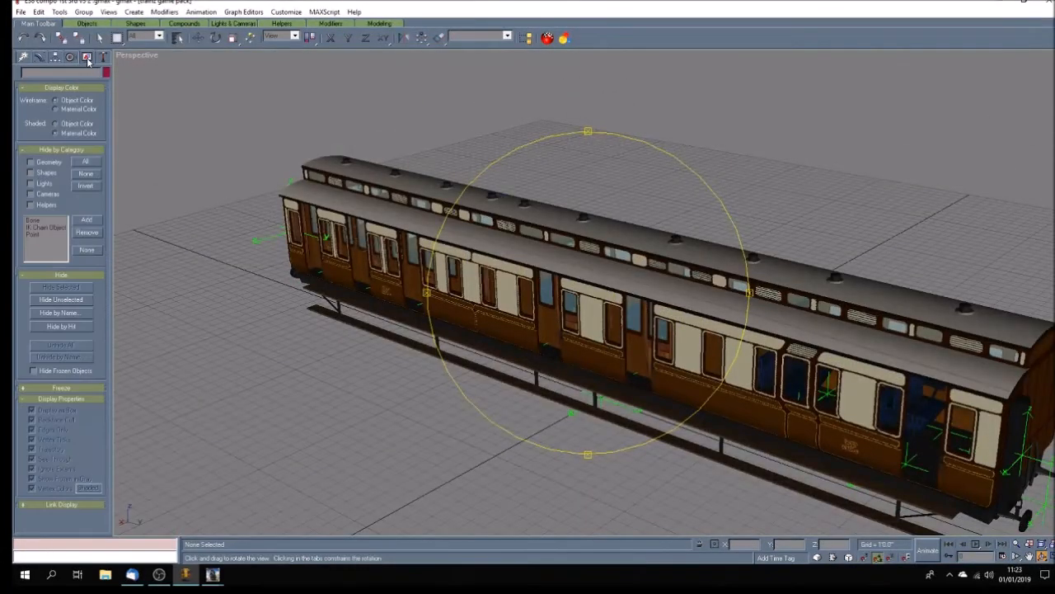
{"action": "mouse_move", "coordinate": [567, 399]}
{"action": "left_mouse_down"}
{"action": "mouse_move", "coordinate": [612, 398]}
{"action": "mouse_move", "coordinate": [577, 420]}
{"action": "mouse_move", "coordinate": [567, 405]}
{"action": "left_mouse_up"}
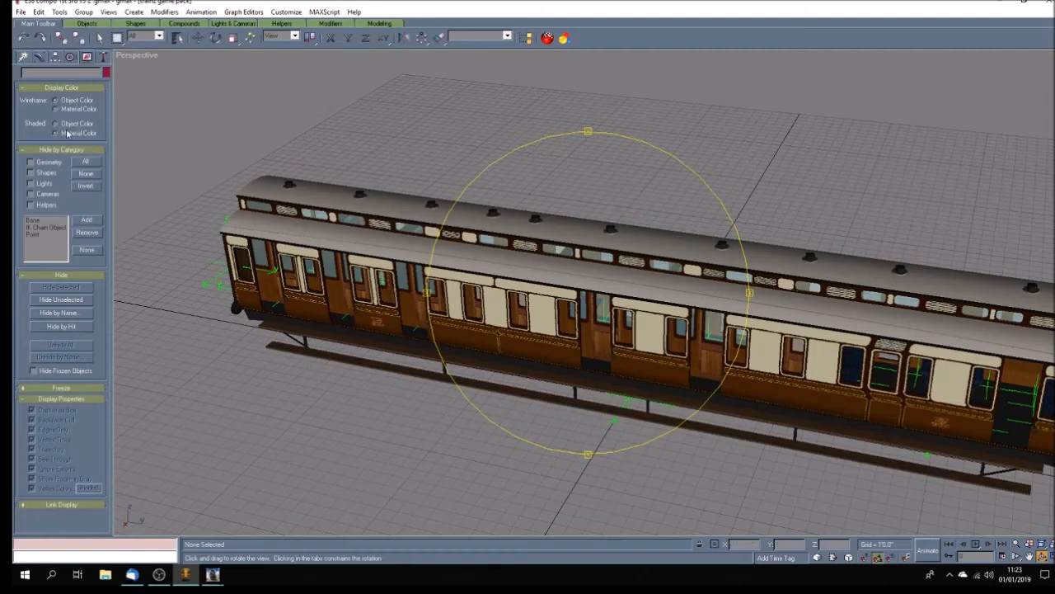
{"action": "left_click", "coordinate": [99, 37]}
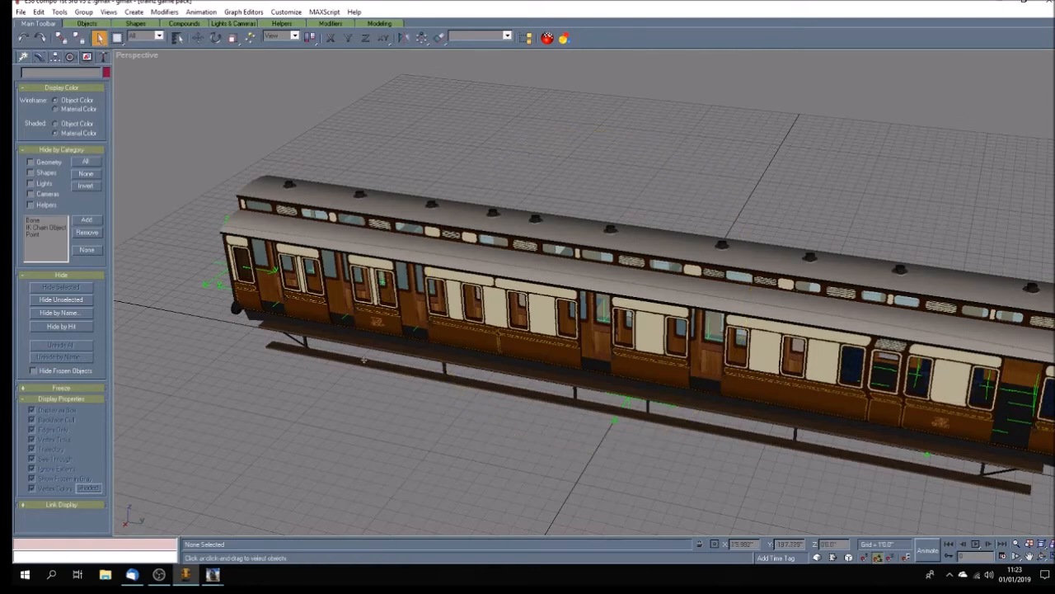
{"action": "left_click", "coordinate": [236, 240]}
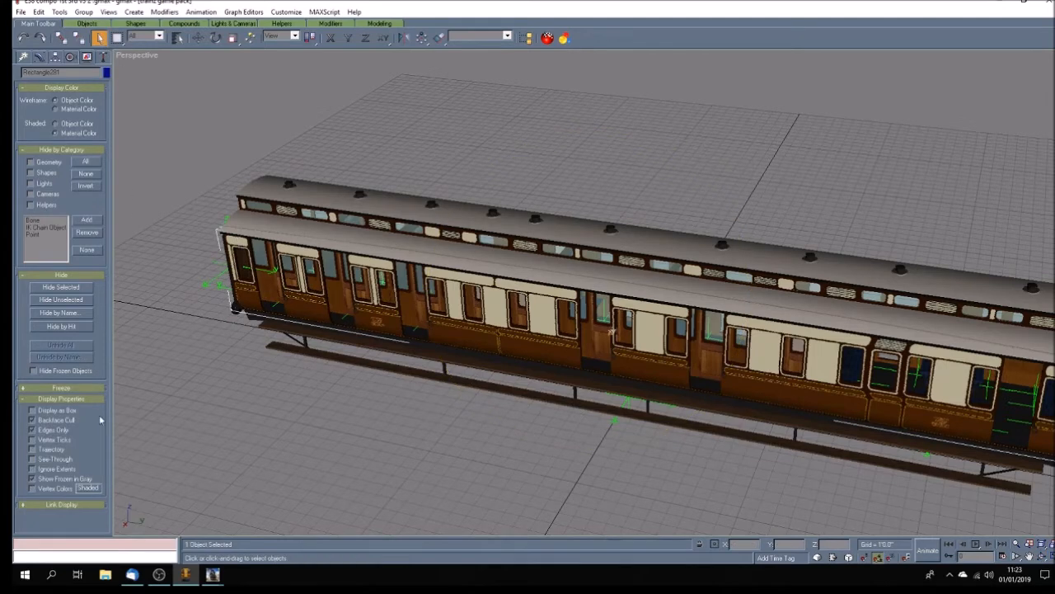
{"action": "left_click", "coordinate": [72, 300]}
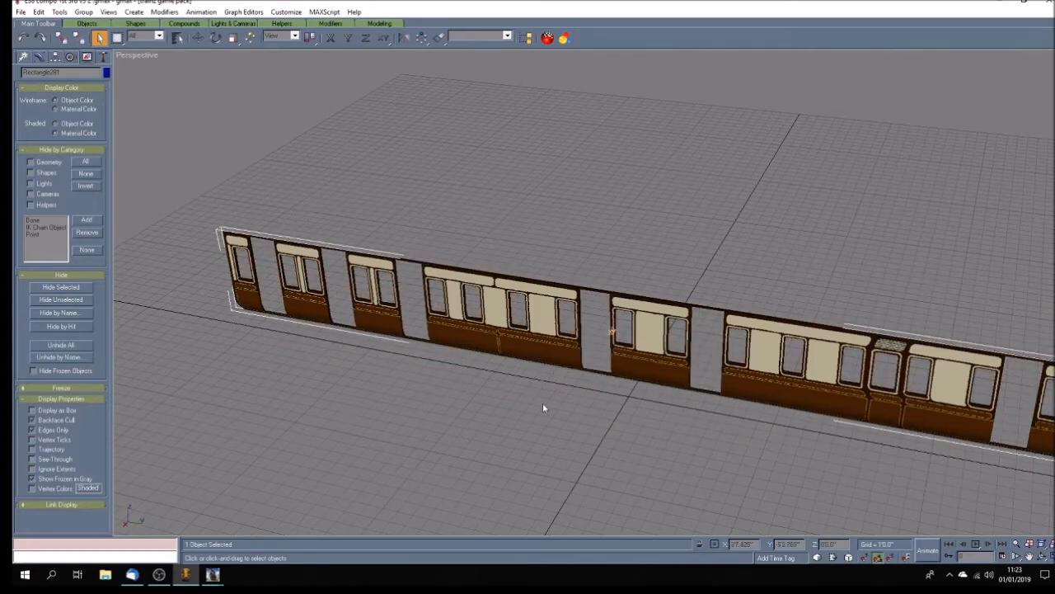
{"action": "right_click", "coordinate": [151, 57]}
{"action": "left_click", "coordinate": [193, 154]}
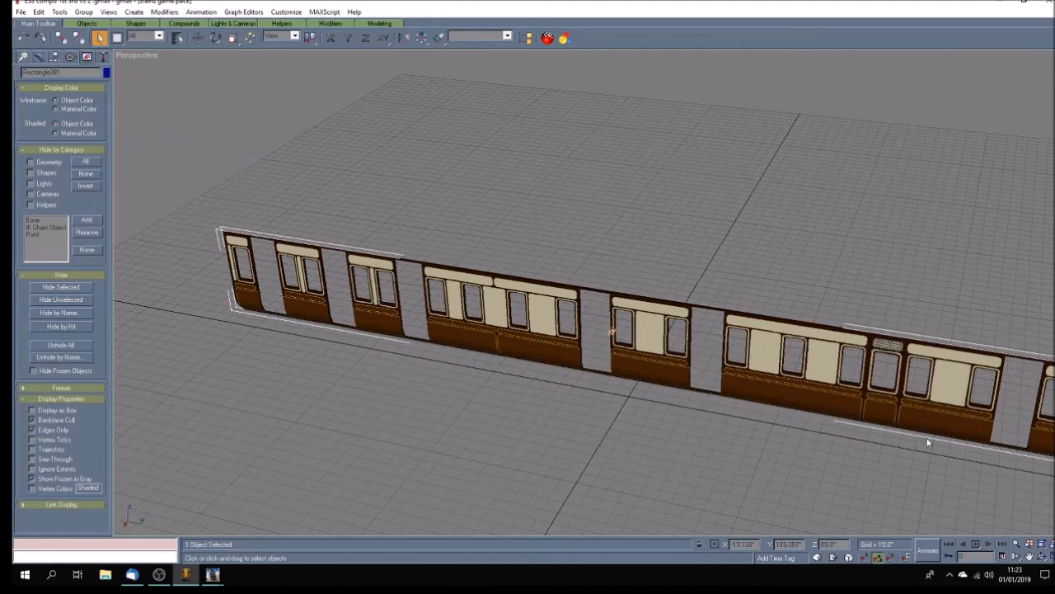
- Draw a box slightly larger than the first window opening at the panel's left end in the maximised Right view
{"action": "key", "text": "alt+w"}
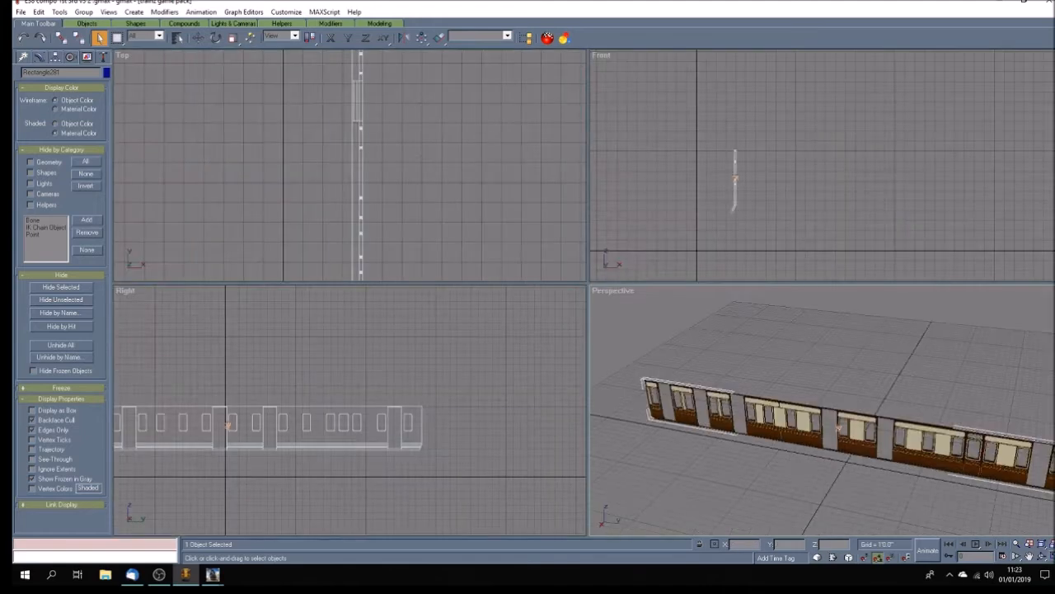
{"action": "left_click", "coordinate": [1029, 557]}
{"action": "left_click_drag", "start_coordinate": [185, 425], "coordinate": [316, 385]}
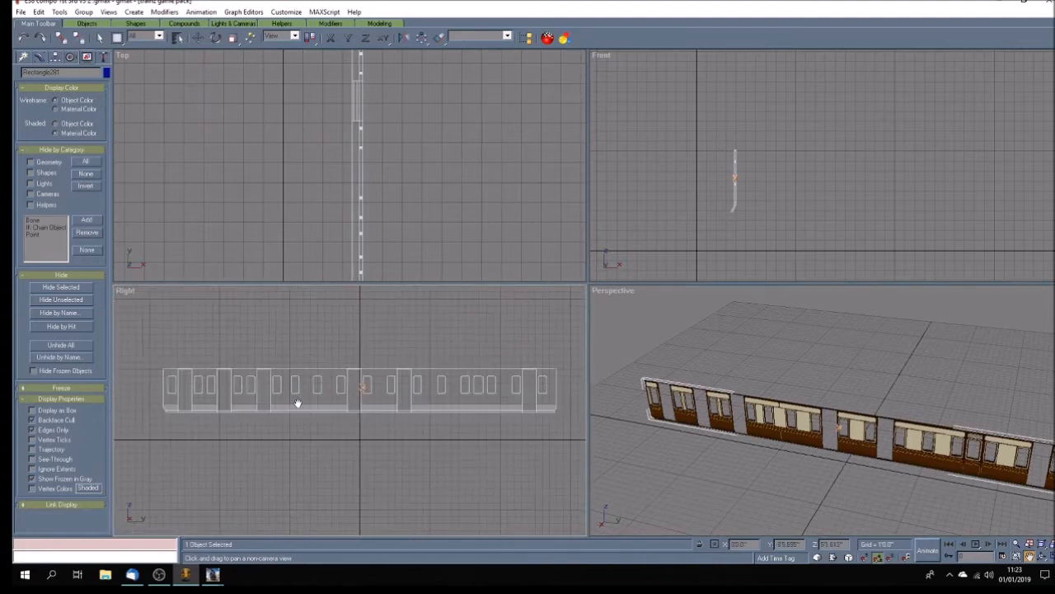
{"action": "key", "text": "alt+w"}
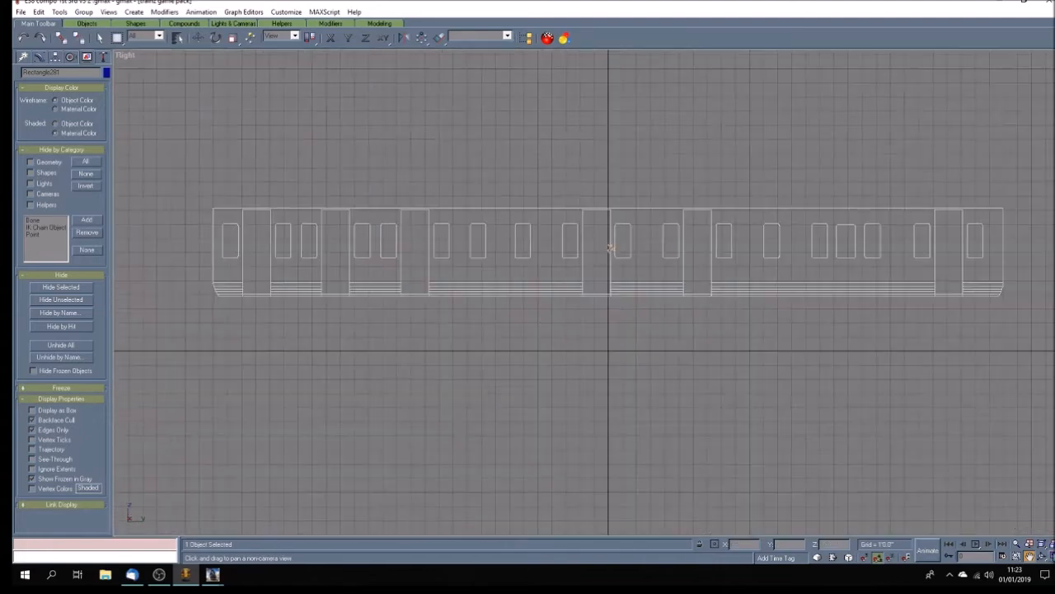
{"action": "left_click_drag", "start_coordinate": [541, 362], "coordinate": [418, 369]}
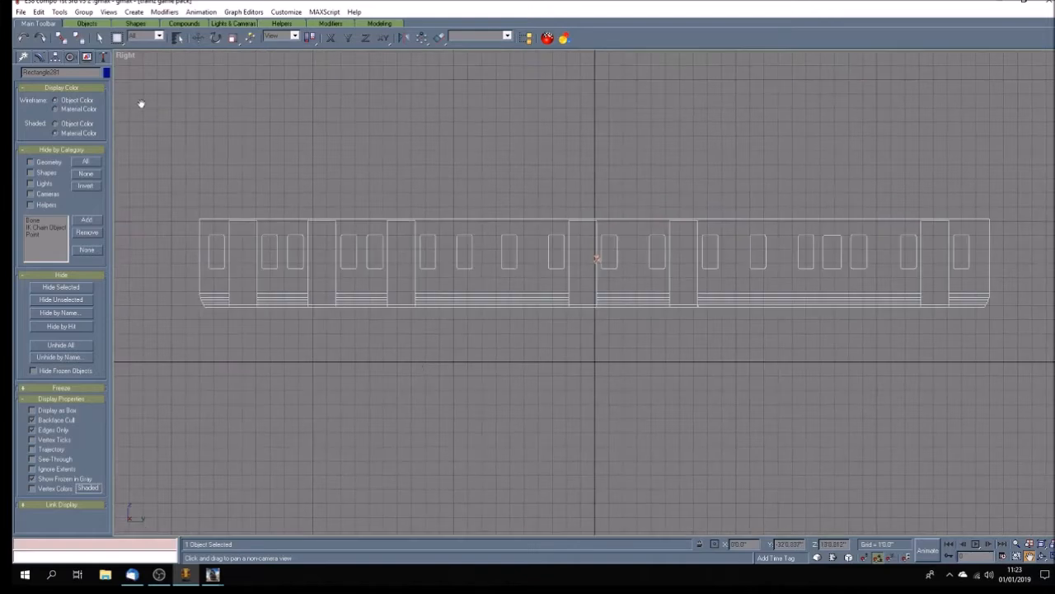
{"action": "left_click", "coordinate": [251, 142]}
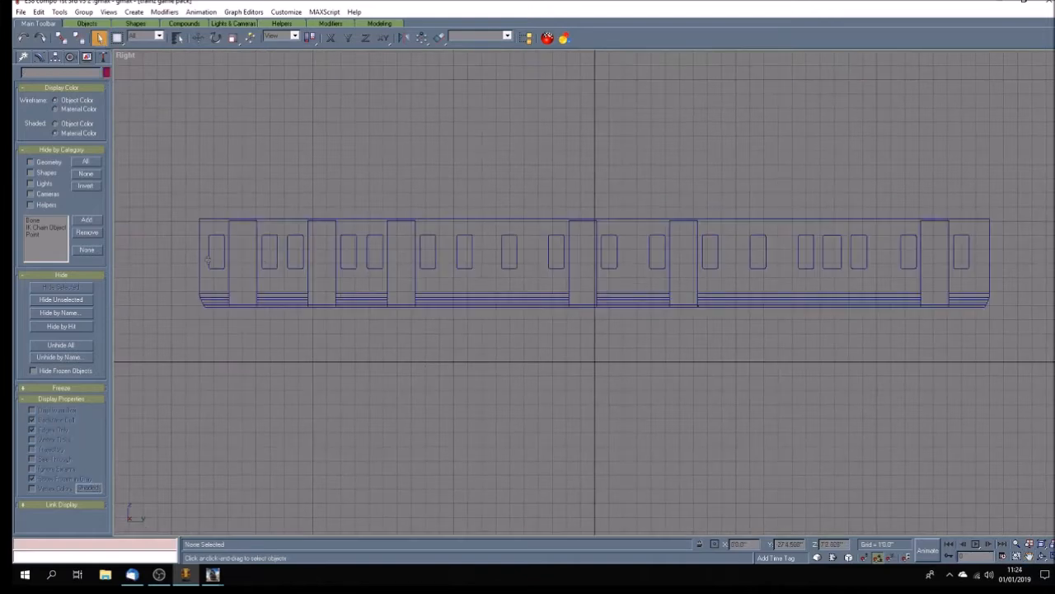
{"action": "scroll", "coordinate": [219, 256], "scroll_direction": "up", "scroll_amount": 2}
{"action": "left_click", "coordinate": [22, 56]}
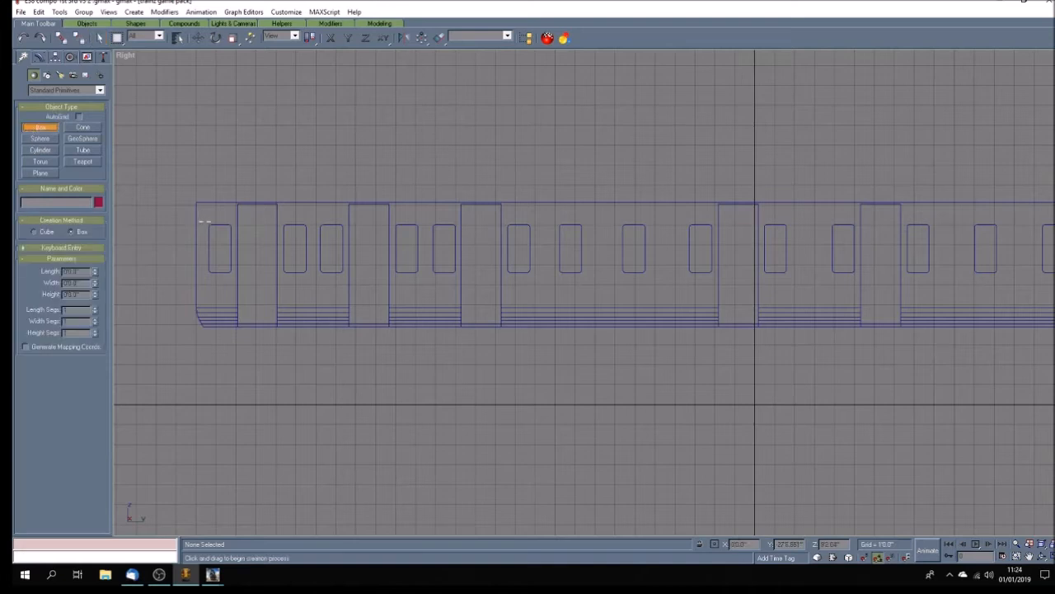
{"action": "left_click_drag", "start_coordinate": [205, 221], "coordinate": [235, 276]}
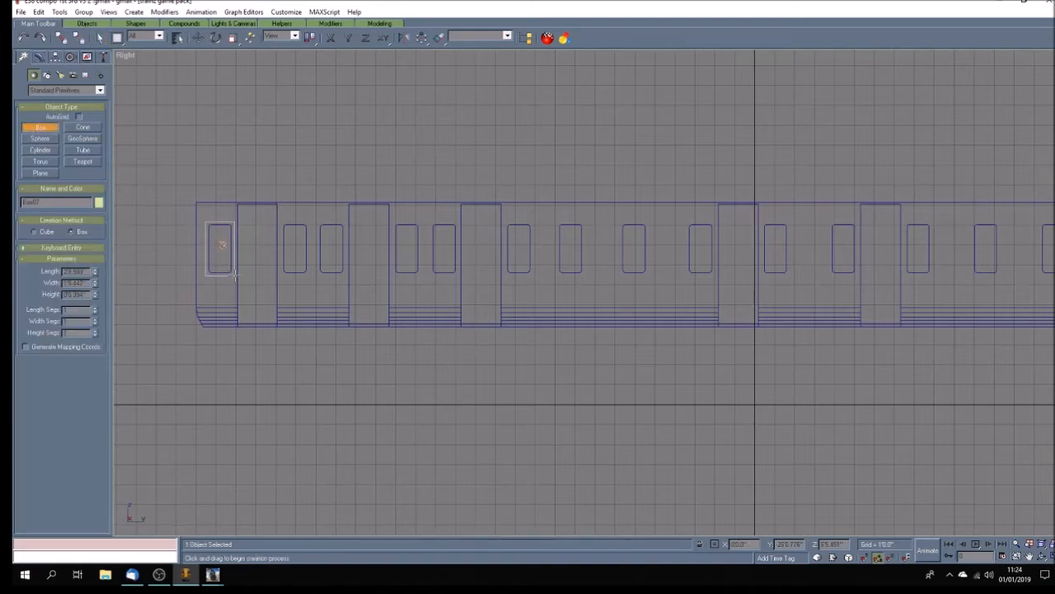
- Set the window box's height to 1 inch and its width to 1'5", and adjust its length
{"action": "left_click", "coordinate": [65, 308]}
{"action": "left_click_drag", "start_coordinate": [64, 294], "coordinate": [86, 293]}
{"action": "type", "text": "1"}
{"action": "key", "text": "Return"}
{"action": "left_click_drag", "start_coordinate": [73, 271], "coordinate": [89, 271]}
{"action": "key", "text": "Return"}
{"action": "left_click_drag", "start_coordinate": [86, 282], "coordinate": [71, 282]}
{"action": "type", "text": "15"}
{"action": "key", "text": "Return"}
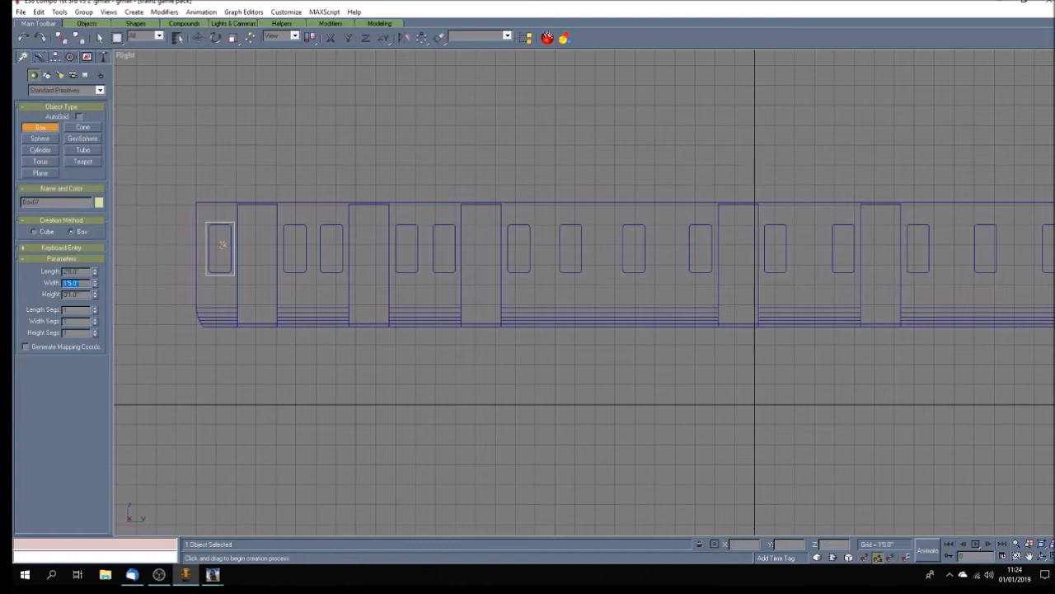
- Convert the window box to an editable poly with the Front view maximised around the box and side panel
{"action": "key", "text": "w"}
{"action": "left_click", "coordinate": [1029, 556]}
{"action": "left_click_drag", "start_coordinate": [745, 193], "coordinate": [786, 193]}
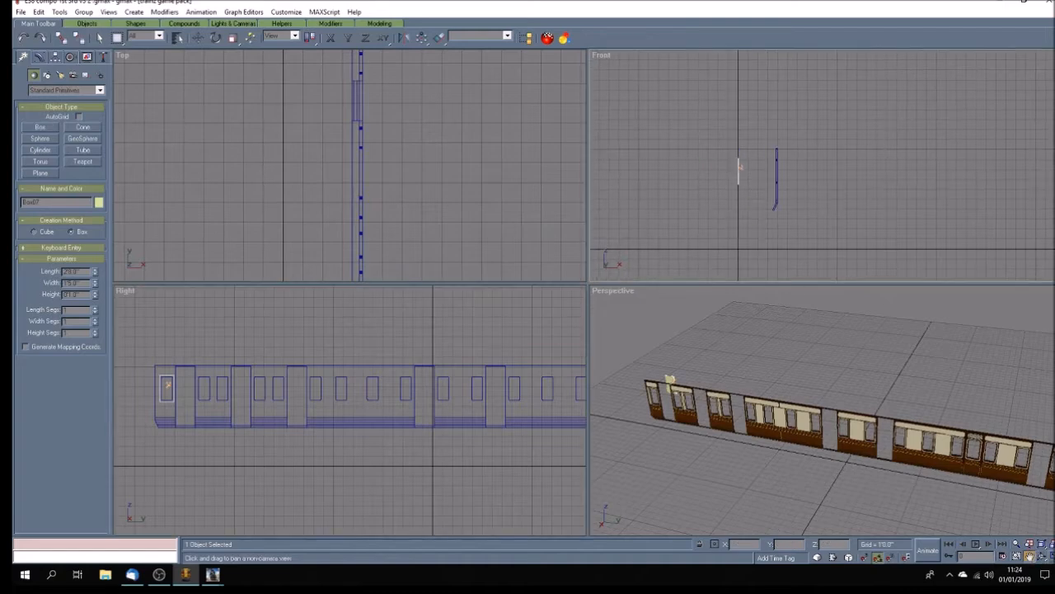
{"action": "key", "text": "w"}
{"action": "scroll", "coordinate": [450, 299], "scroll_direction": "up", "scroll_amount": 5}
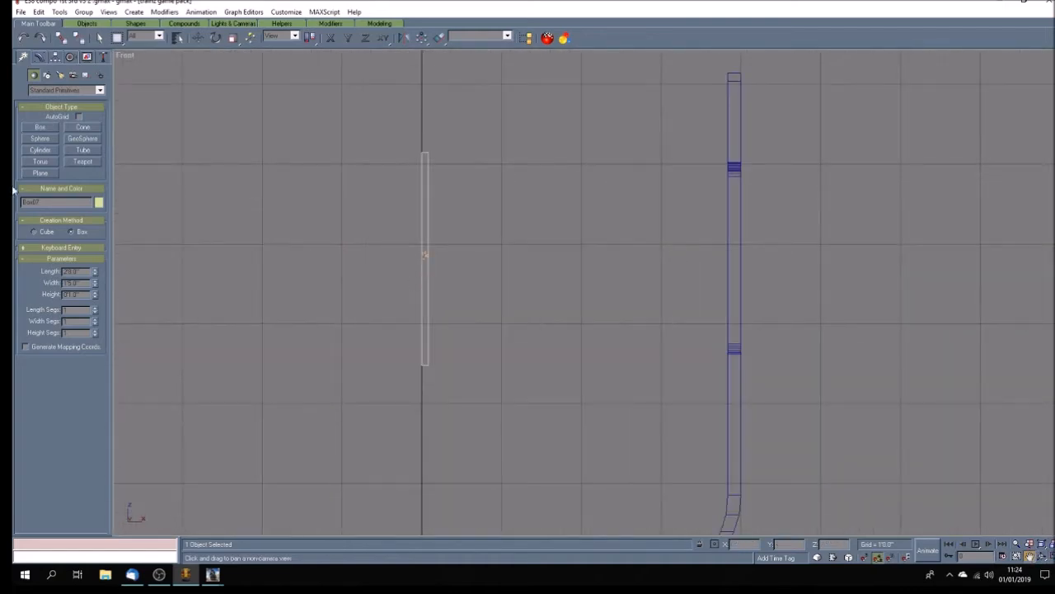
{"action": "left_click", "coordinate": [38, 57]}
{"action": "right_click", "coordinate": [52, 170]}
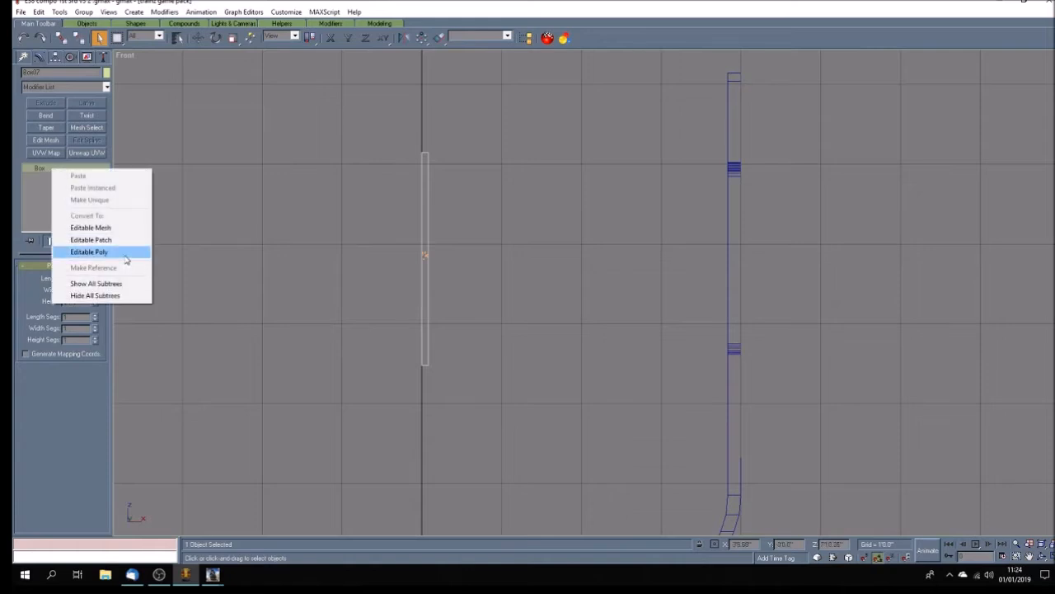
{"action": "left_click", "coordinate": [66, 250]}
- Delete the narrow edge polygons of the box, keeping only its two large faces as a window pane
{"action": "left_click", "coordinate": [28, 167]}
{"action": "left_click", "coordinate": [46, 176]}
{"action": "left_click", "coordinate": [50, 203]}
{"action": "key", "text": "w"}
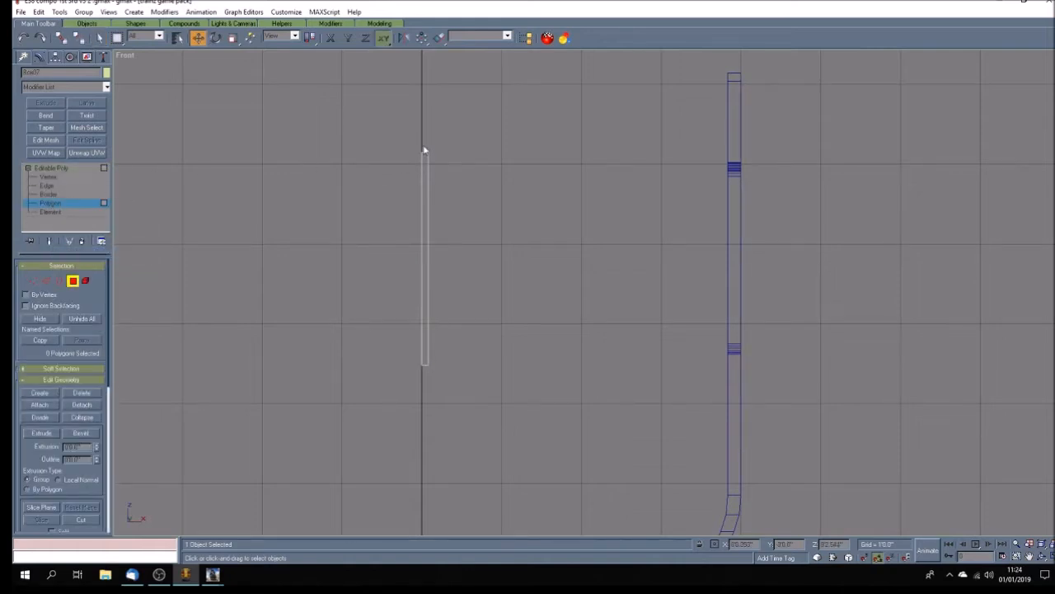
{"action": "left_click", "coordinate": [425, 161]}
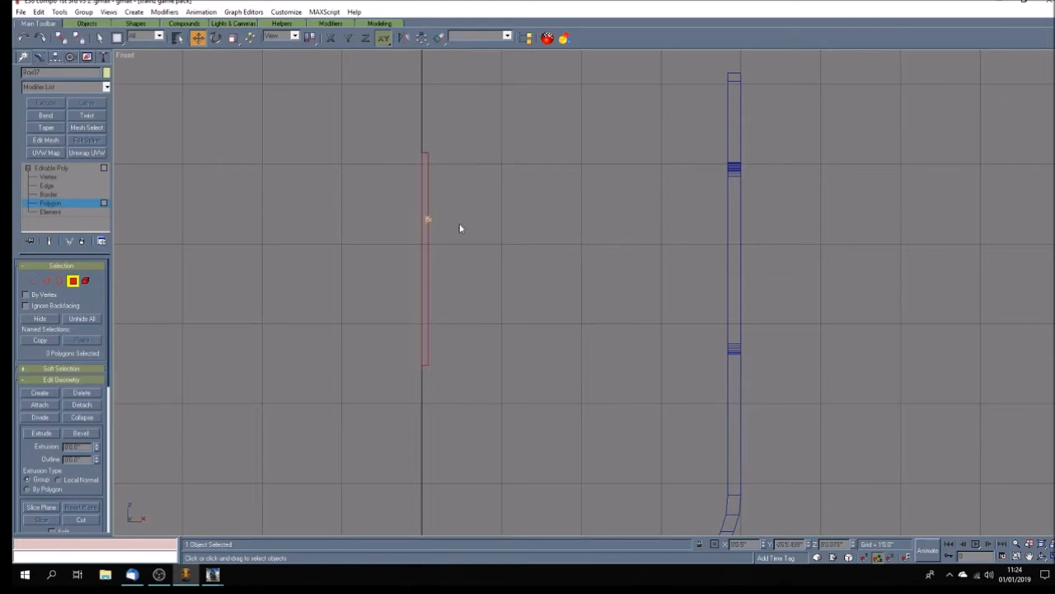
{"action": "left_click", "coordinate": [469, 299]}
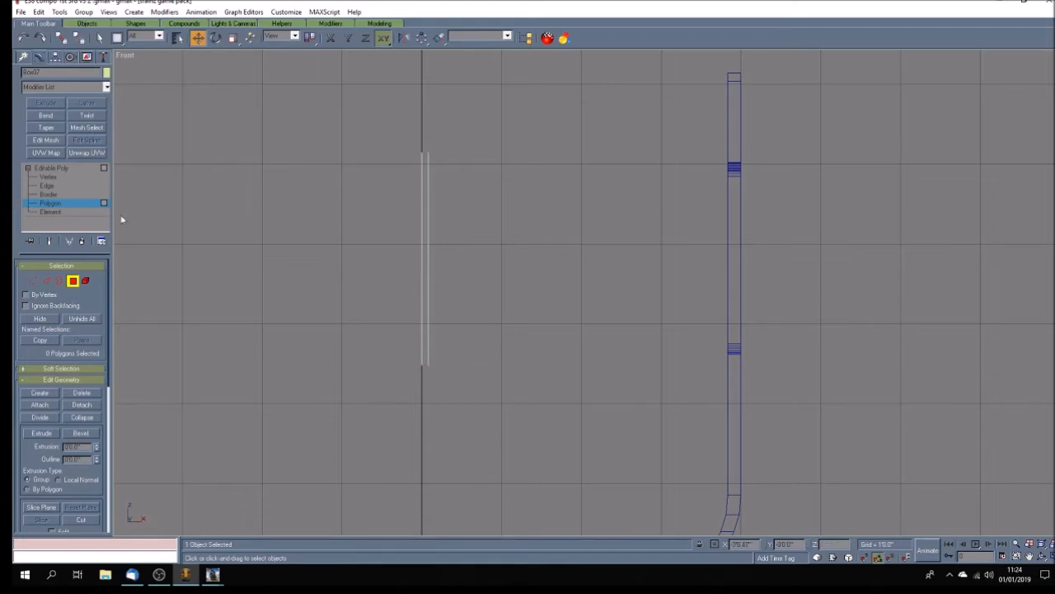
{"action": "left_click", "coordinate": [54, 167]}
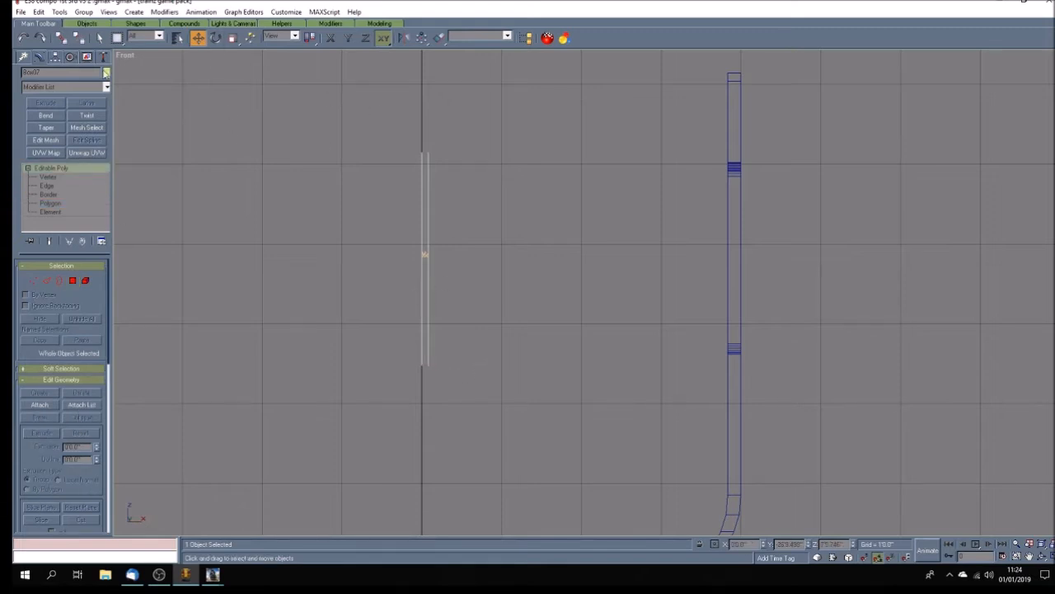
- Centre the pane's pivot on the object and move the pane along X into the side panel, to about 3'10.9"
{"action": "left_click", "coordinate": [54, 57]}
{"action": "left_click", "coordinate": [62, 126]}
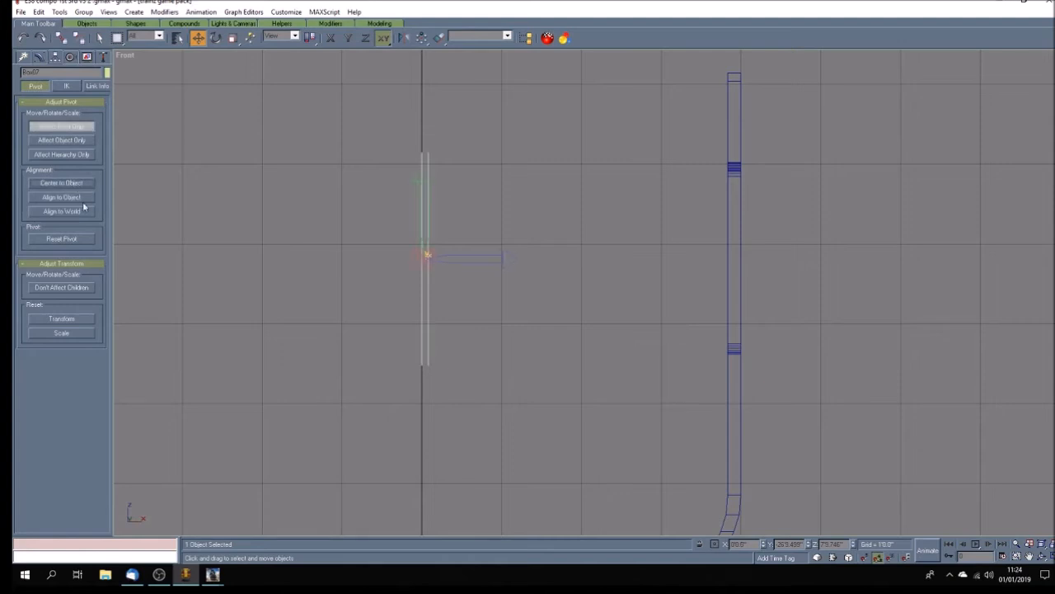
{"action": "left_click", "coordinate": [82, 128]}
{"action": "left_click_drag", "start_coordinate": [427, 257], "coordinate": [733, 288]}
{"action": "left_click", "coordinate": [1043, 556]}
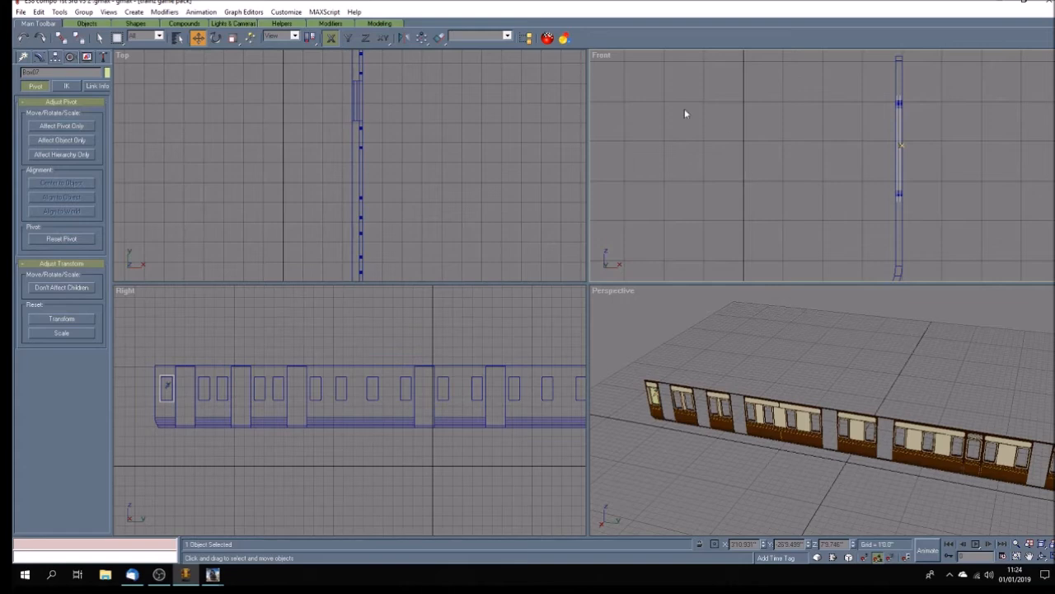
- List only the materials in the Material Navigator and apply the glass material used by Box17 and Box113 to the pane
{"action": "left_click", "coordinate": [564, 38]}
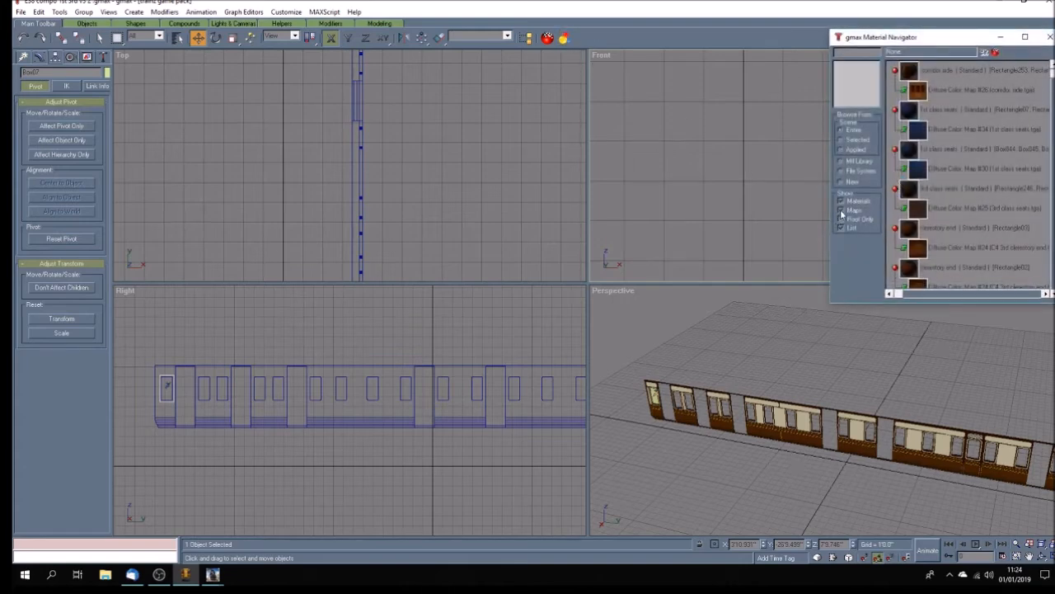
{"action": "left_click", "coordinate": [841, 211]}
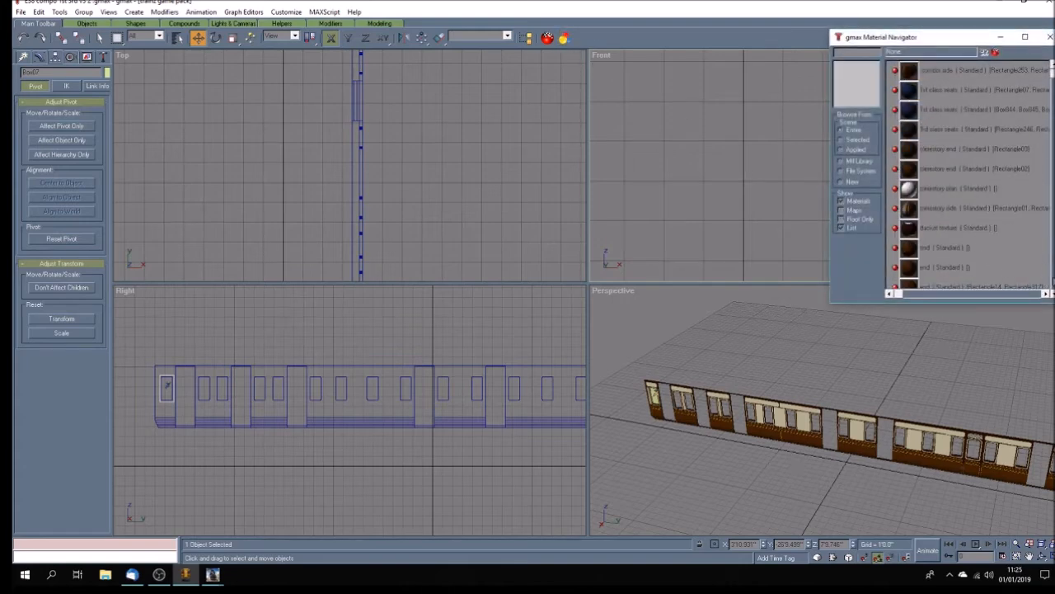
{"action": "scroll", "coordinate": [969, 177], "scroll_direction": "down", "scroll_amount": 4}
{"action": "left_click", "coordinate": [968, 268]}
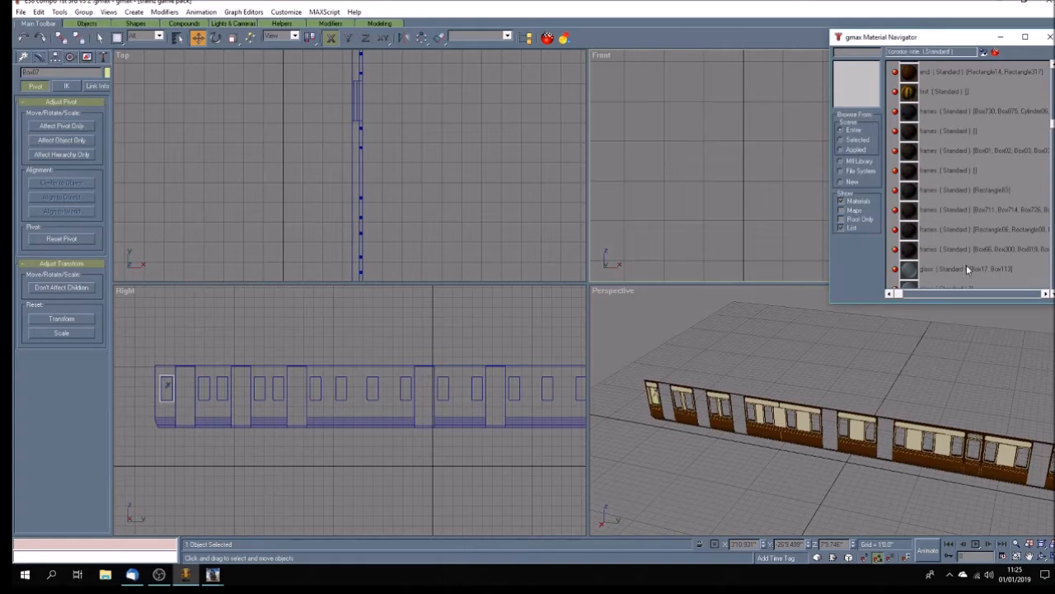
{"action": "left_click", "coordinate": [986, 53]}
- Add an Unwrap UVW modifier to the glass pane
{"action": "left_click", "coordinate": [1041, 556]}
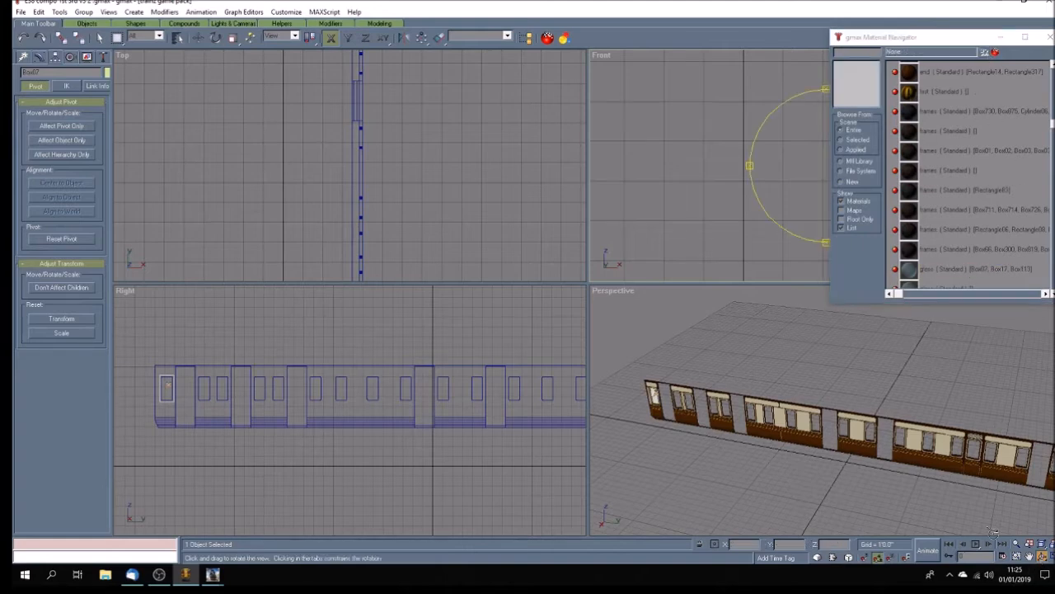
{"action": "mouse_move", "coordinate": [791, 465]}
{"action": "left_mouse_down"}
{"action": "mouse_move", "coordinate": [782, 437]}
{"action": "mouse_move", "coordinate": [795, 463]}
{"action": "mouse_move", "coordinate": [779, 462]}
{"action": "left_mouse_up"}
{"action": "left_click", "coordinate": [41, 57]}
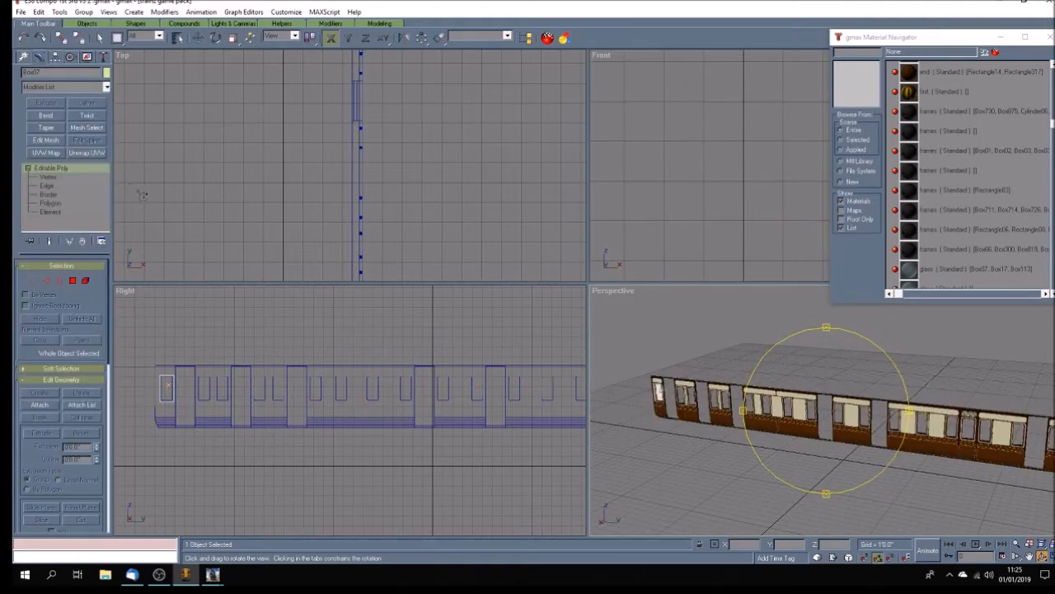
{"action": "left_click", "coordinate": [96, 153]}
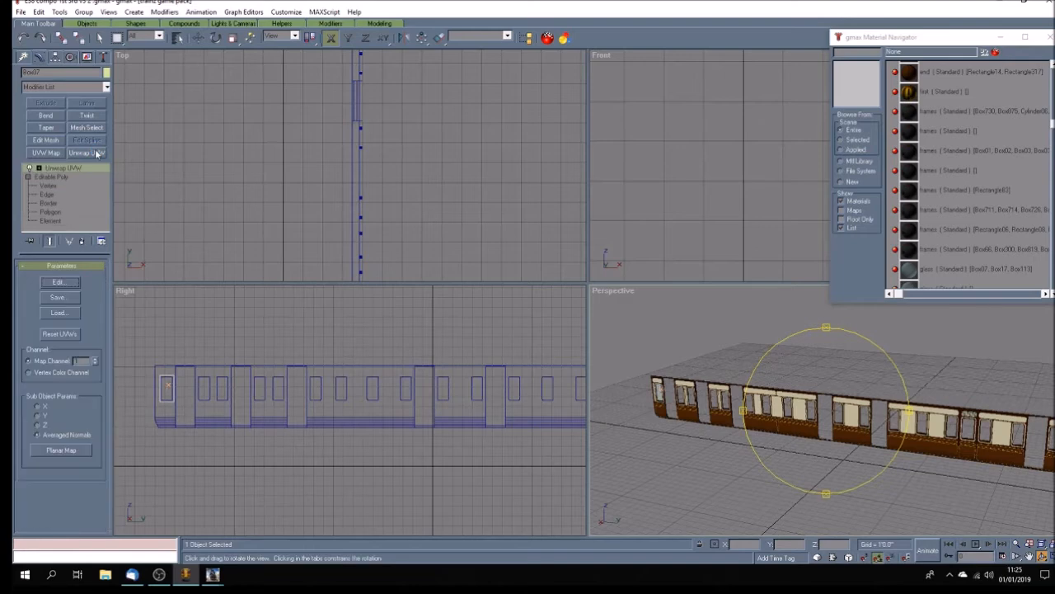
- Scale all the pane's texture vertices down evenly to lie just inside the map area in the UVW editor
{"action": "left_click", "coordinate": [58, 282]}
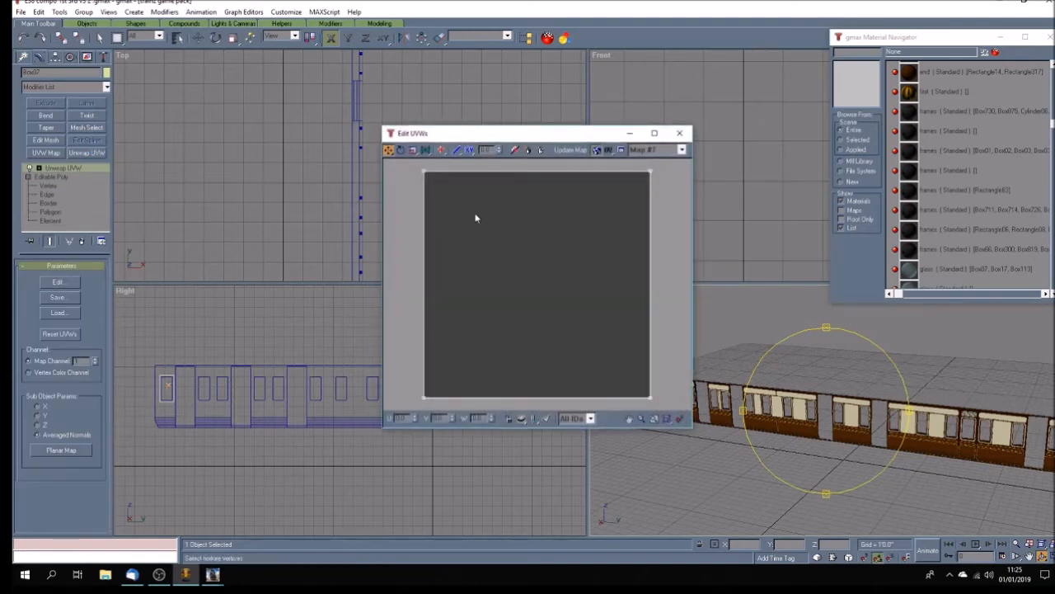
{"action": "left_click", "coordinate": [413, 149]}
{"action": "left_click_drag", "start_coordinate": [419, 165], "coordinate": [656, 405]}
{"action": "left_click_drag", "start_coordinate": [426, 172], "coordinate": [437, 185]}
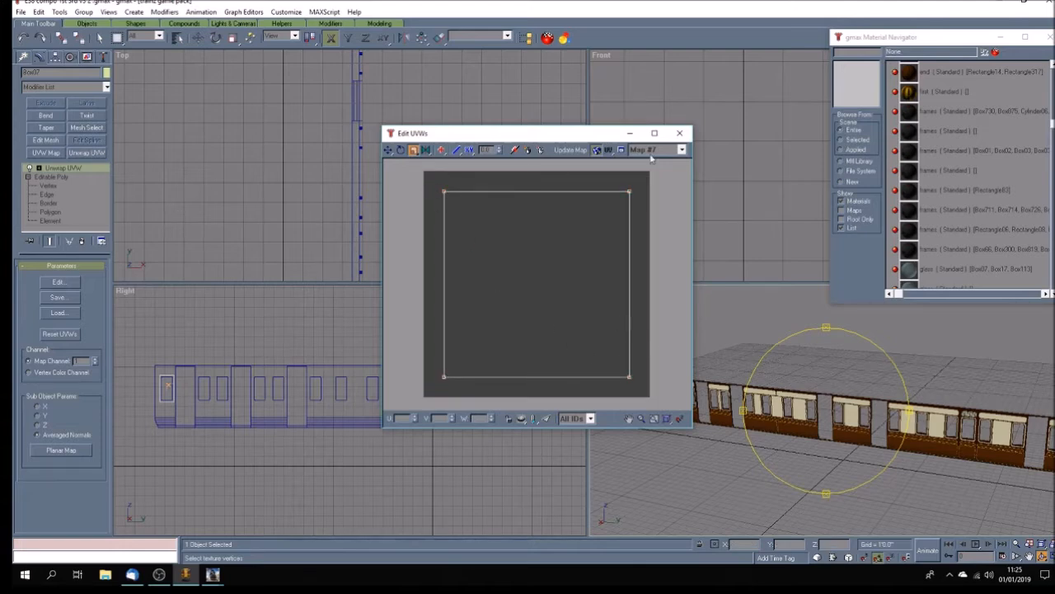
{"action": "left_click", "coordinate": [680, 133]}
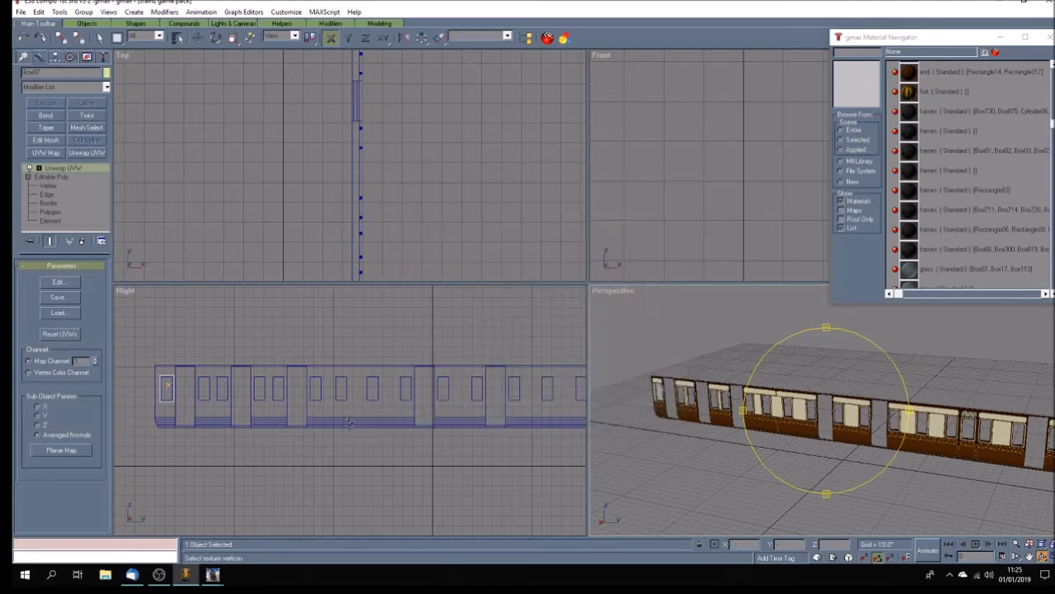
{"action": "middle_click_drag", "start_coordinate": [795, 434], "coordinate": [851, 456], "text": "alt"}
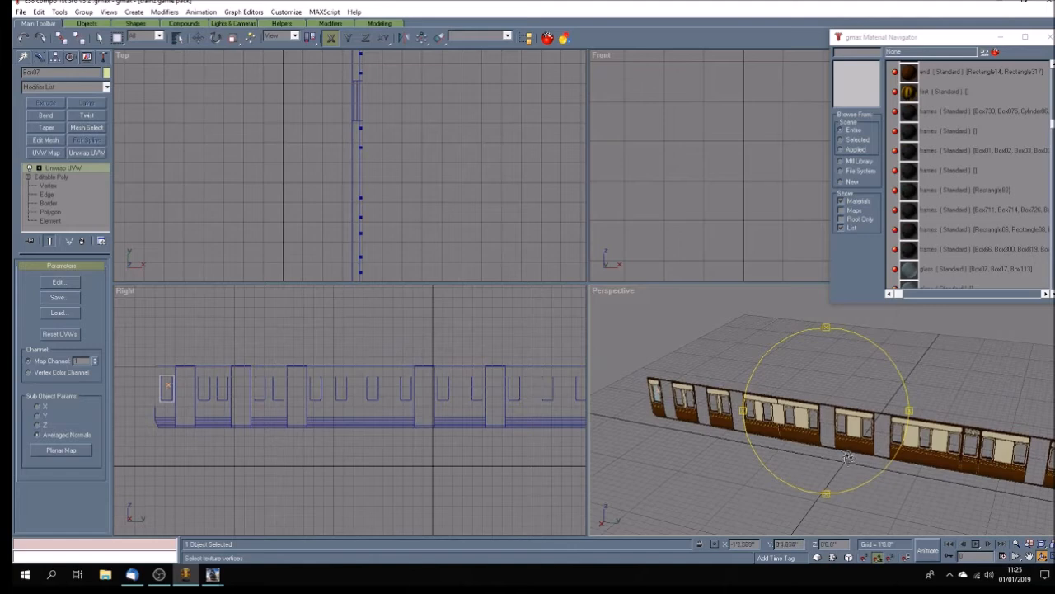
- Close the Material Navigator and copy the end window's glass pane onto the second window opening in an enlarged Right view
{"action": "left_click", "coordinate": [197, 38]}
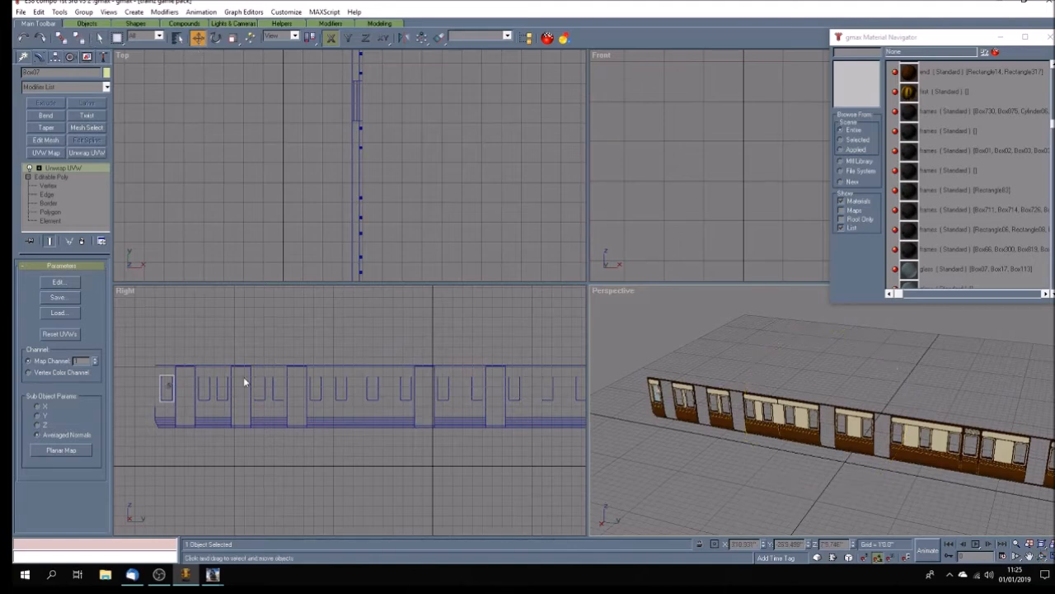
{"action": "left_click", "coordinate": [520, 496]}
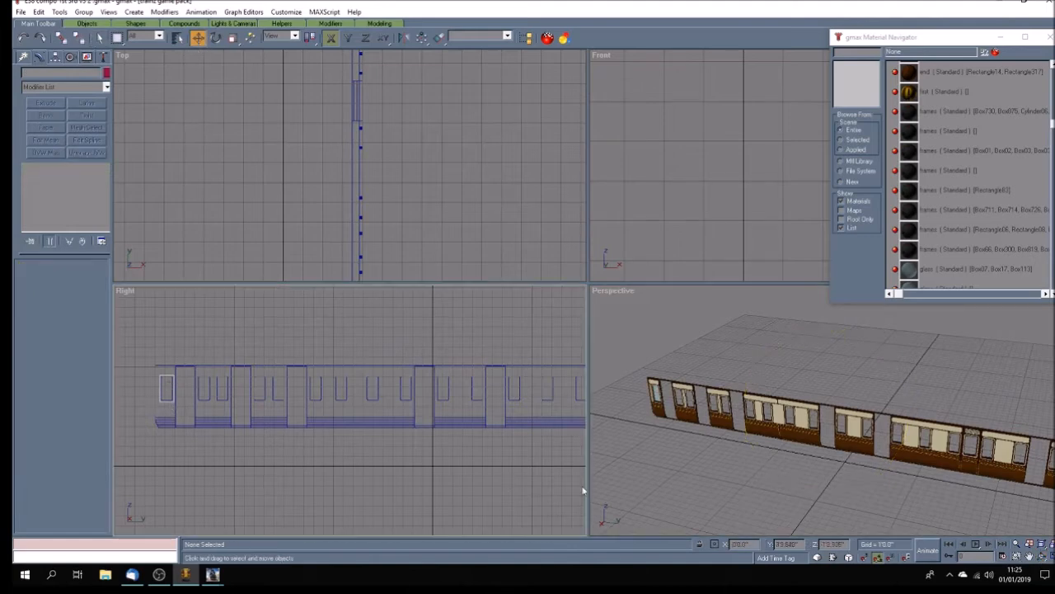
{"action": "left_click", "coordinate": [1042, 554]}
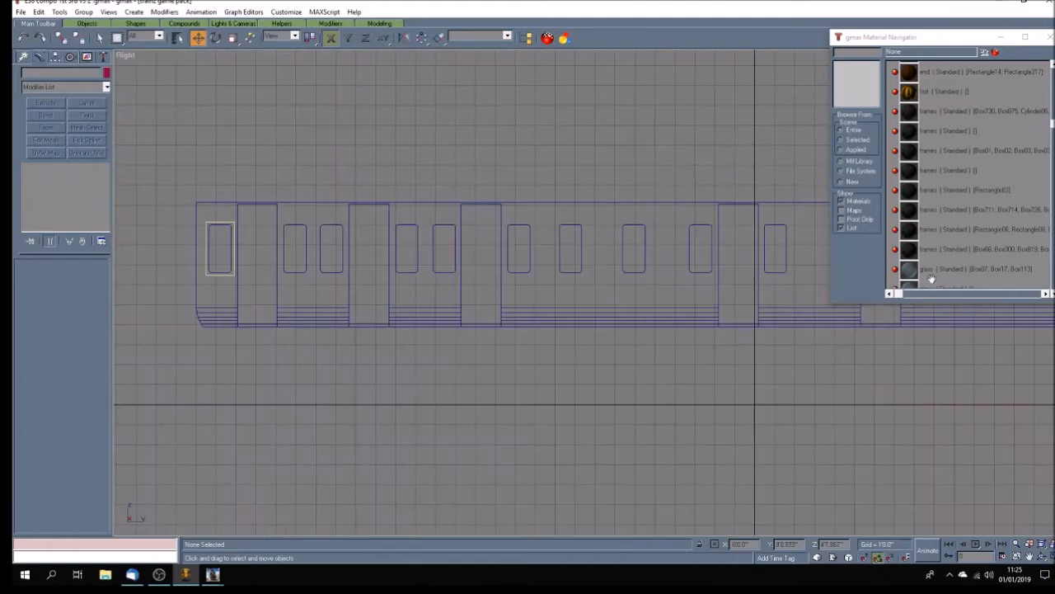
{"action": "left_click", "coordinate": [1049, 37]}
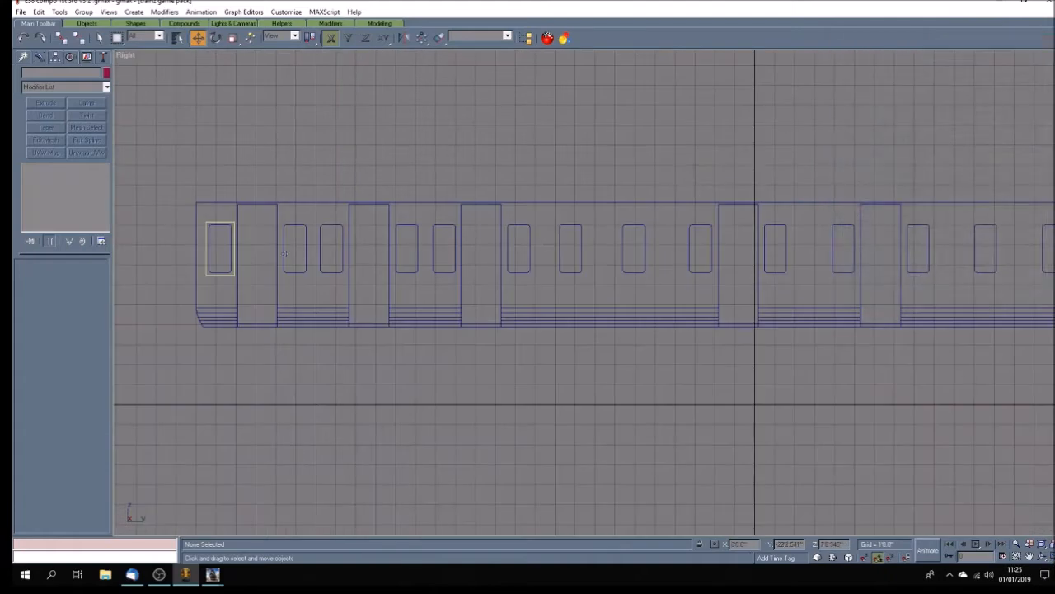
{"action": "left_click", "coordinate": [211, 279]}
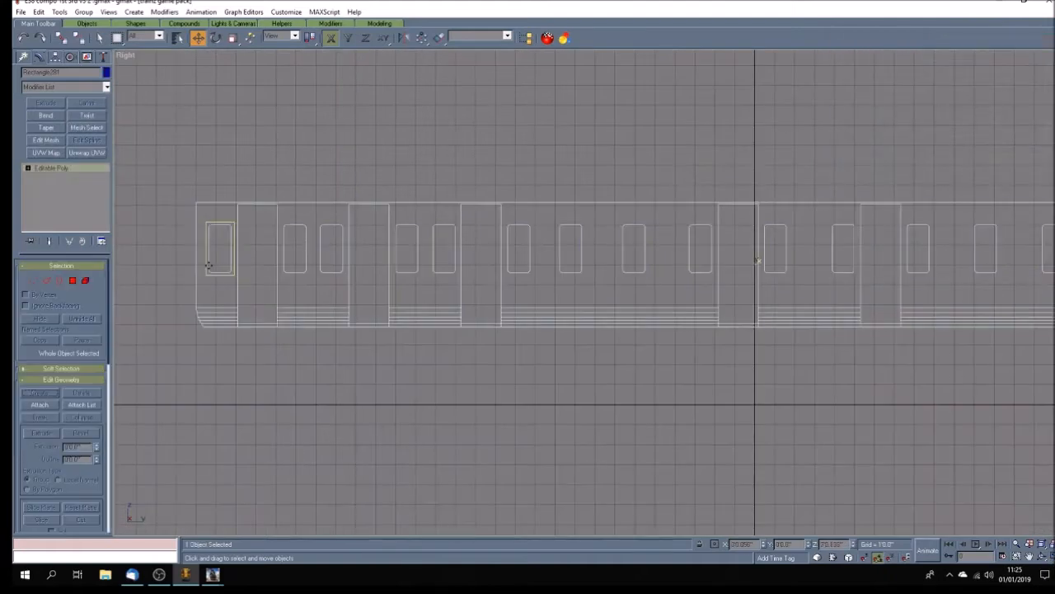
{"action": "left_click", "coordinate": [216, 235]}
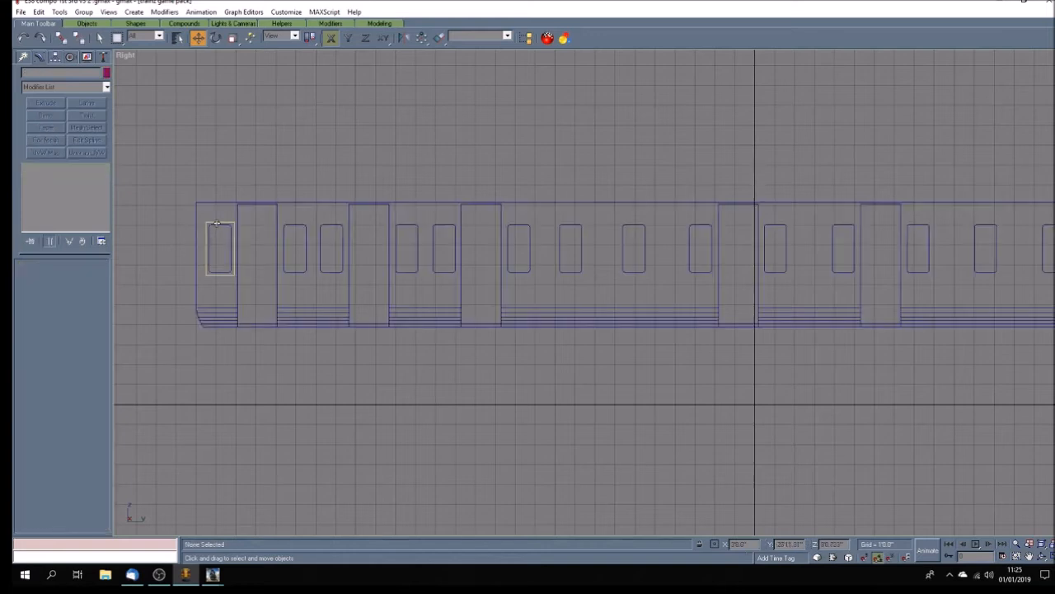
{"action": "left_click", "coordinate": [217, 223]}
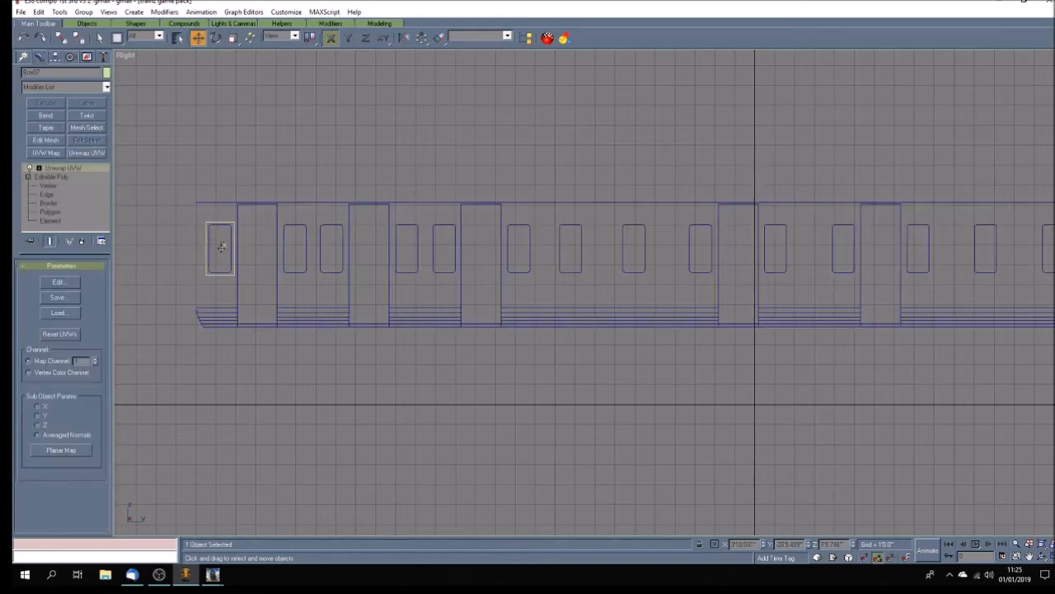
{"action": "left_click", "coordinate": [295, 259]}
{"action": "left_click_drag", "start_coordinate": [295, 258], "coordinate": [512, 308], "text": "shift"}
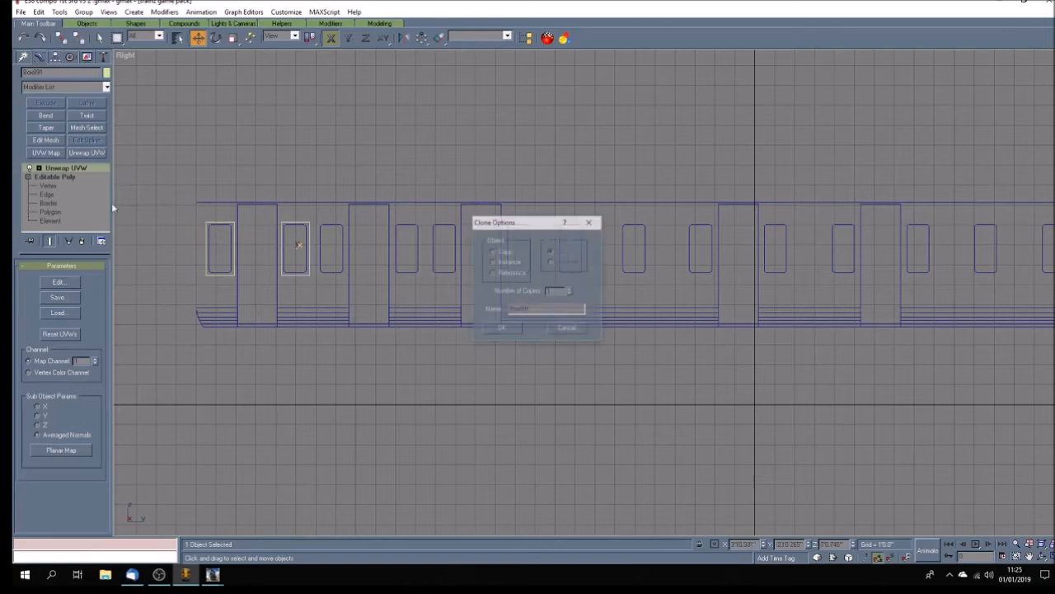
{"action": "left_click", "coordinate": [493, 331]}
- Collapse the copy's modifier stack and move its far-side vertices outward so the pane covers both windows between the first two doors
{"action": "right_click", "coordinate": [82, 167]}
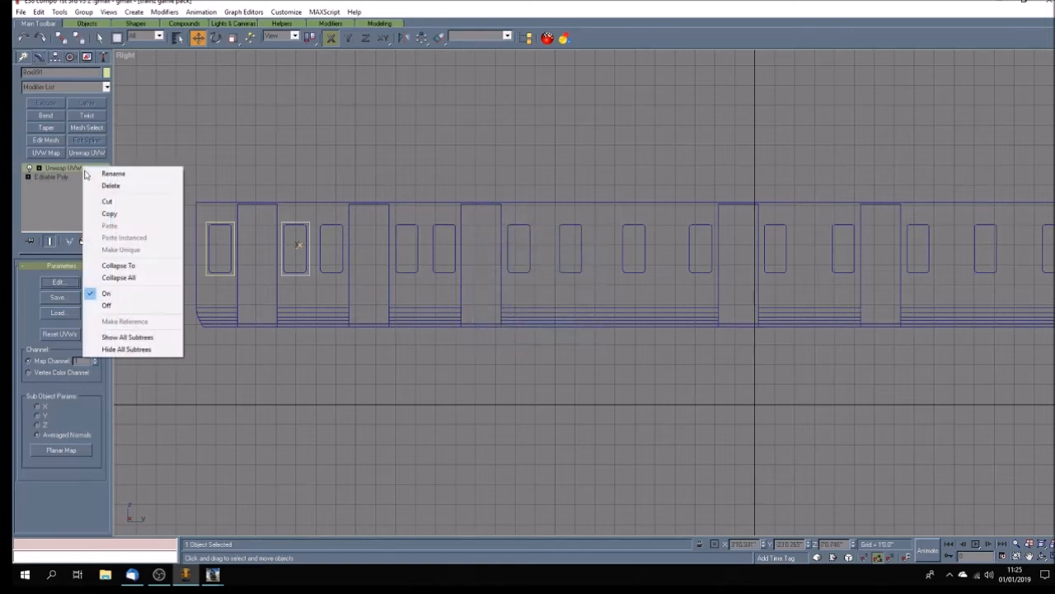
{"action": "left_click", "coordinate": [123, 278]}
{"action": "left_click", "coordinate": [27, 168]}
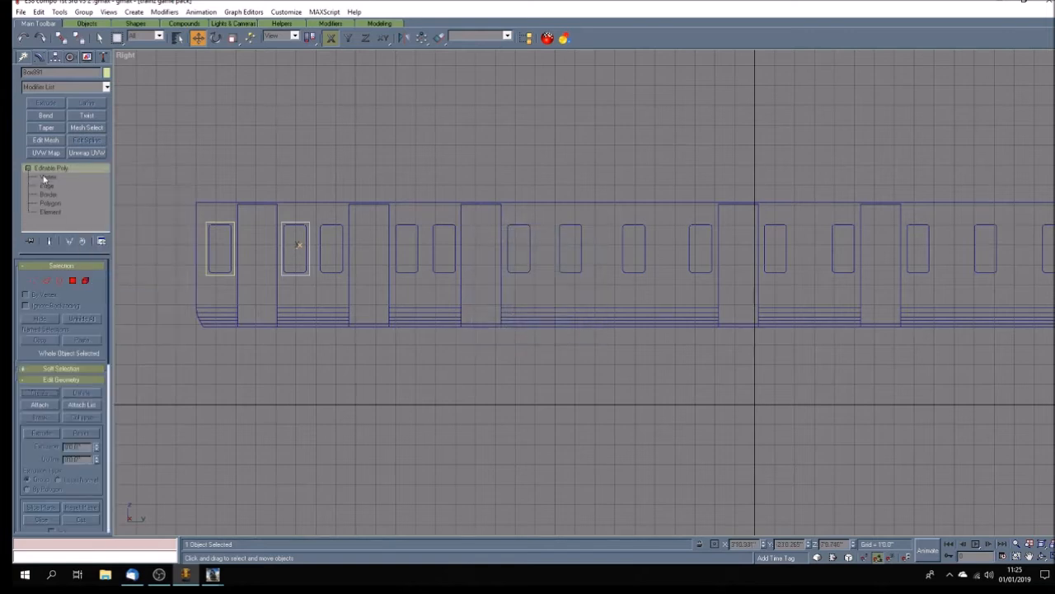
{"action": "left_click", "coordinate": [47, 176]}
{"action": "left_click_drag", "start_coordinate": [302, 217], "coordinate": [344, 258]}
{"action": "left_click", "coordinate": [78, 174]}
- Copy the two-window pane onto the next window pair and again onto the start of the four-window section
{"action": "left_click_drag", "start_coordinate": [282, 263], "coordinate": [394, 266], "text": "shift"}
{"action": "left_click", "coordinate": [516, 327]}
{"action": "left_click_drag", "start_coordinate": [427, 275], "coordinate": [540, 280], "text": "shift"}
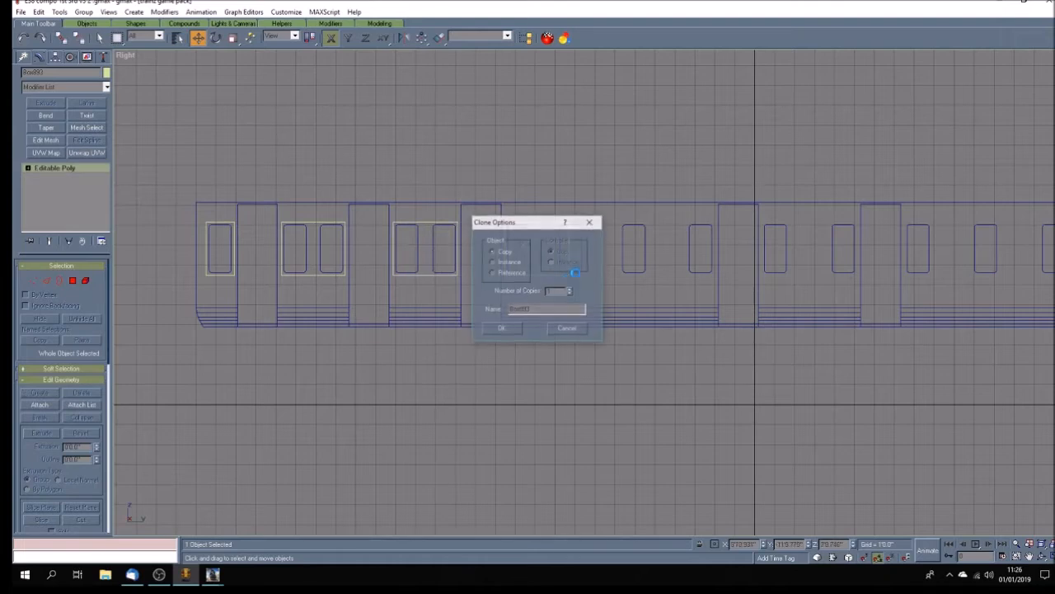
{"action": "left_click", "coordinate": [502, 328]}
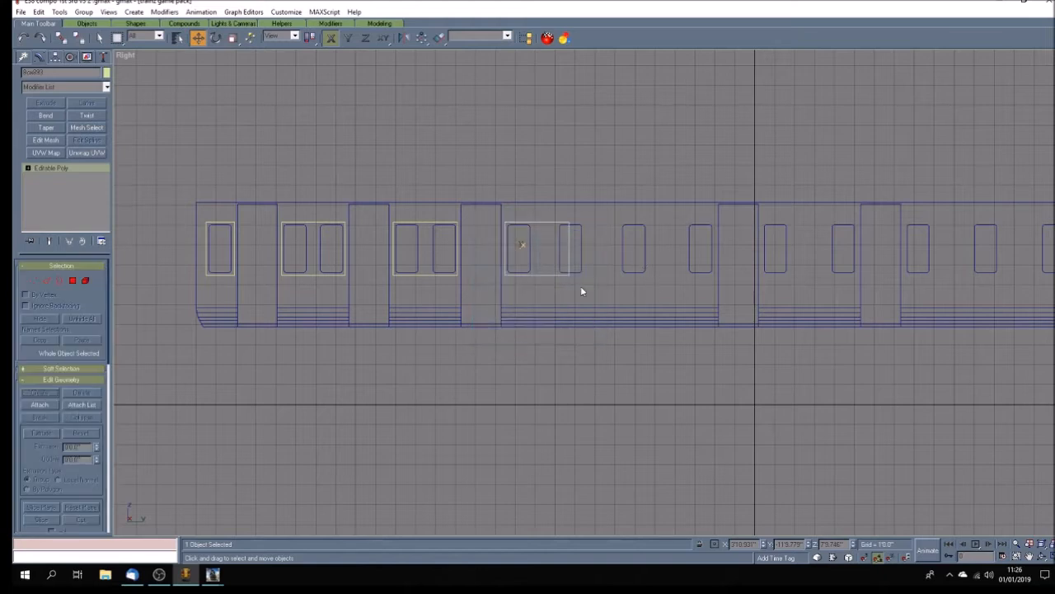
- Stretch the newest pane by its far-side vertices to cover all four windows up to the next door
{"action": "left_click", "coordinate": [27, 169]}
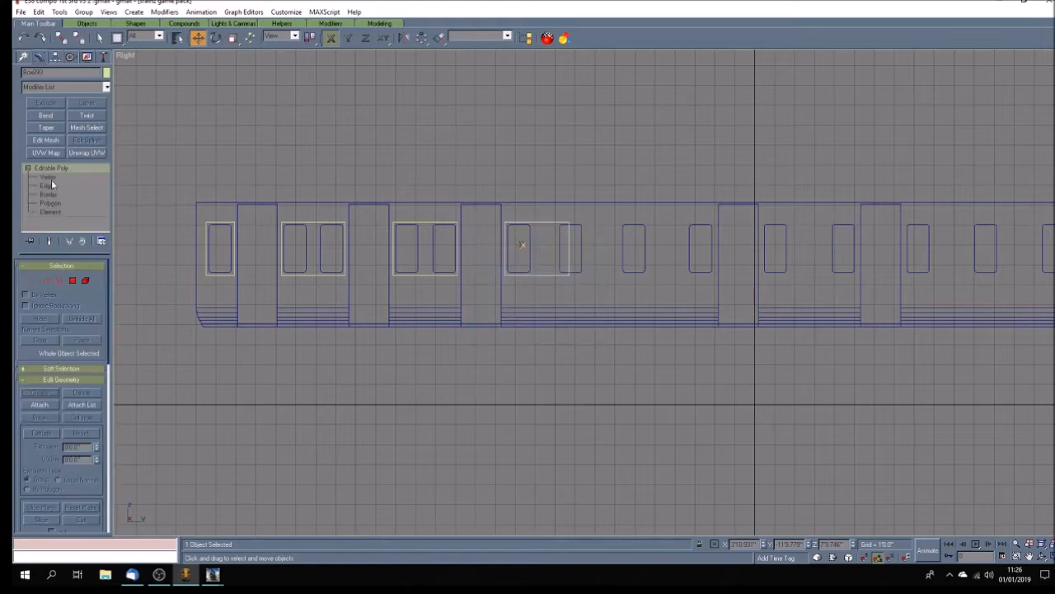
{"action": "left_click", "coordinate": [47, 178]}
{"action": "mouse_move", "coordinate": [619, 215]}
{"action": "left_mouse_down"}
{"action": "mouse_move", "coordinate": [576, 274]}
{"action": "mouse_move", "coordinate": [714, 293]}
{"action": "left_mouse_up"}
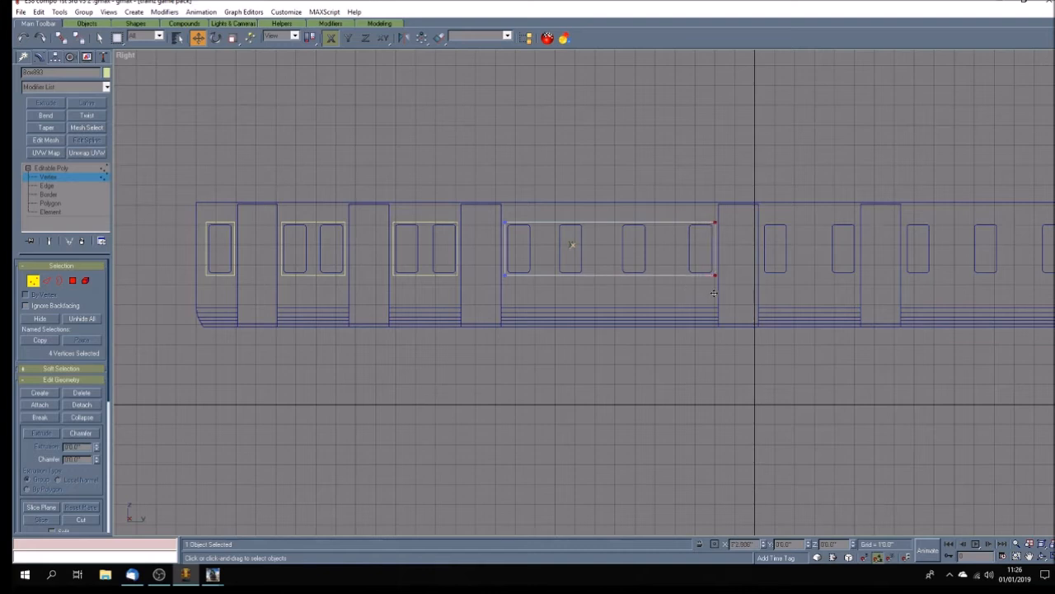
{"action": "left_click", "coordinate": [89, 169]}
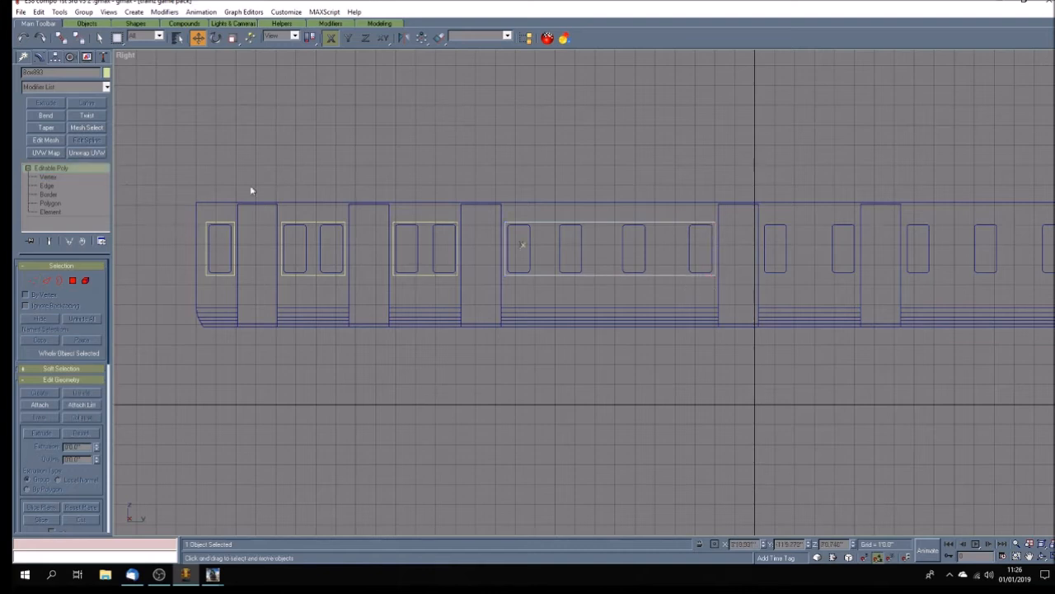
- Copy the two-window pane past the fourth door and widen it by its end vertices to cover both windows there
{"action": "left_click", "coordinate": [424, 273]}
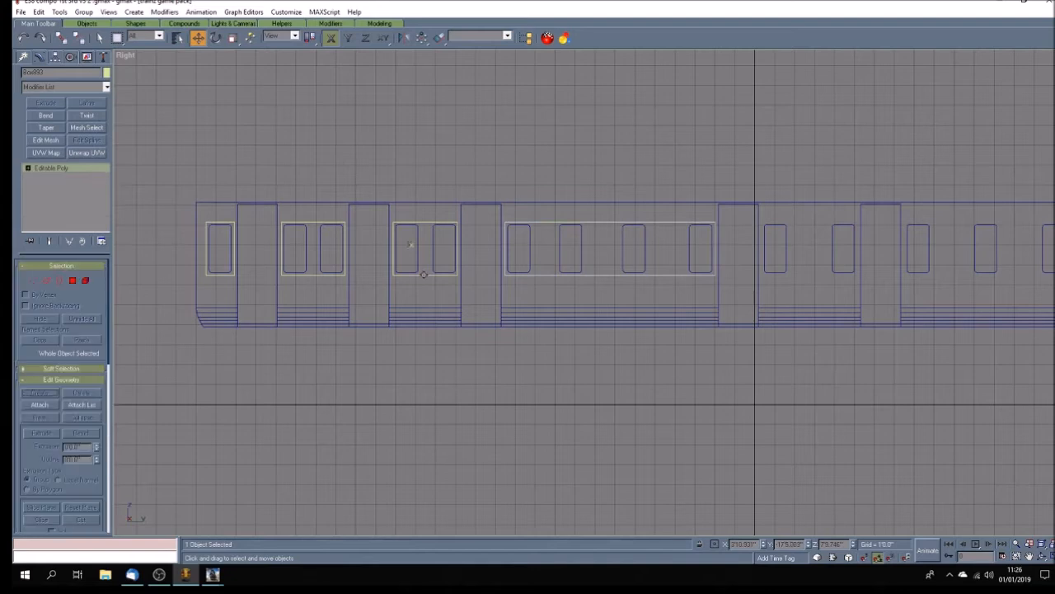
{"action": "left_click_drag", "start_coordinate": [424, 274], "coordinate": [791, 282], "text": "shift"}
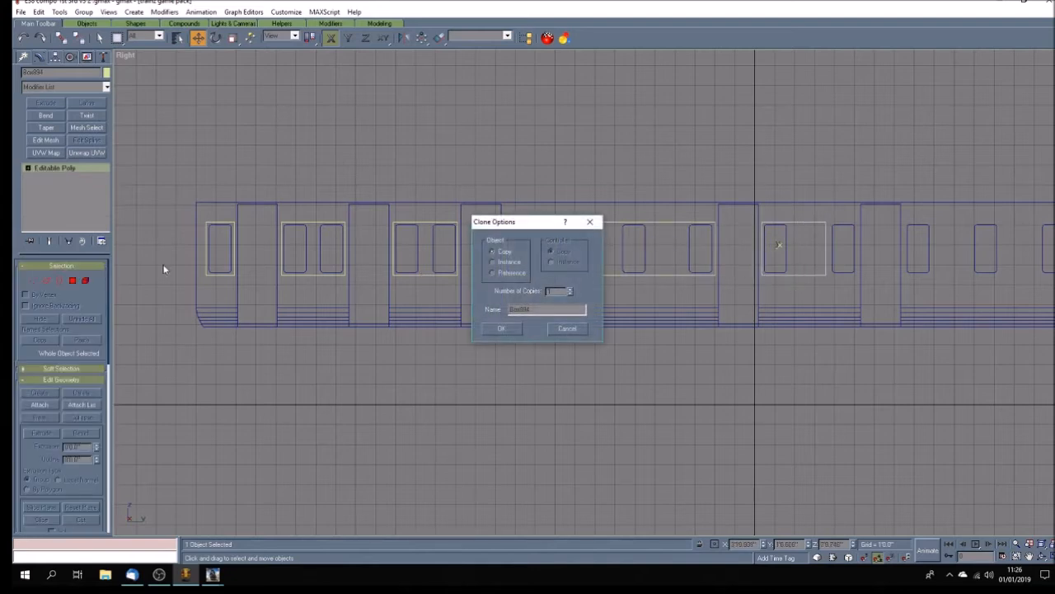
{"action": "left_click", "coordinate": [503, 328]}
{"action": "left_click", "coordinate": [28, 168]}
{"action": "left_click", "coordinate": [48, 176]}
{"action": "left_click_drag", "start_coordinate": [826, 276], "coordinate": [858, 275]}
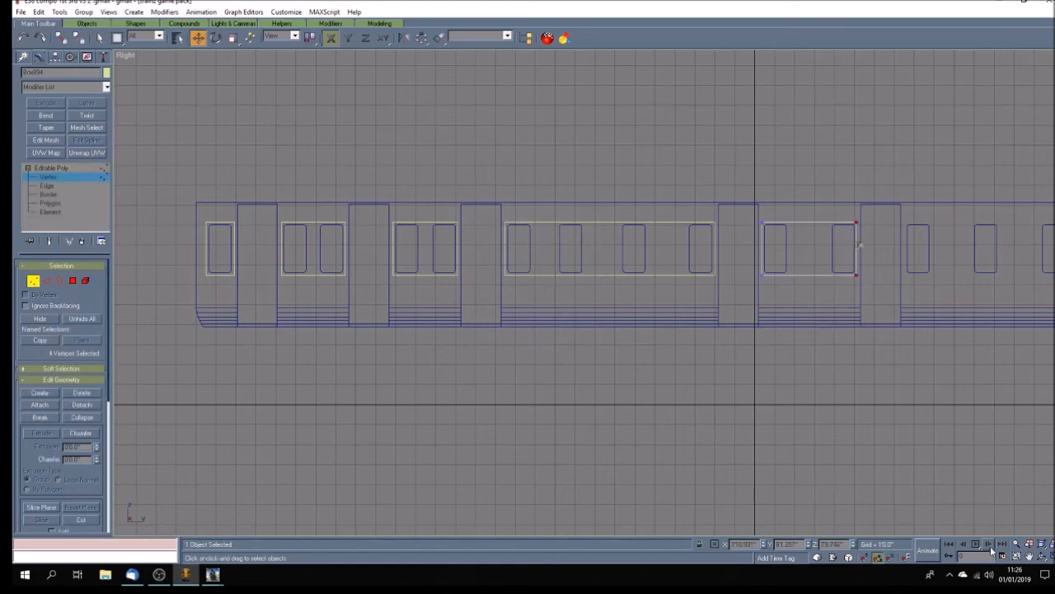
- Copy the widened two-window pane past the fifth door onto the start of the six-window section
{"action": "left_click", "coordinate": [1029, 556]}
{"action": "left_click_drag", "start_coordinate": [860, 384], "coordinate": [294, 407]}
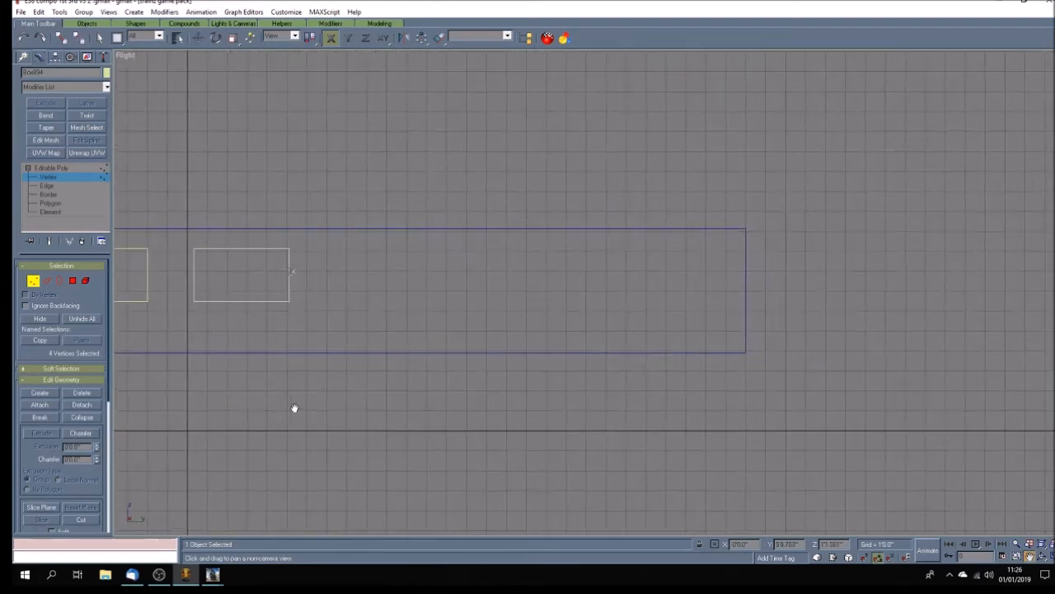
{"action": "left_click", "coordinate": [52, 169]}
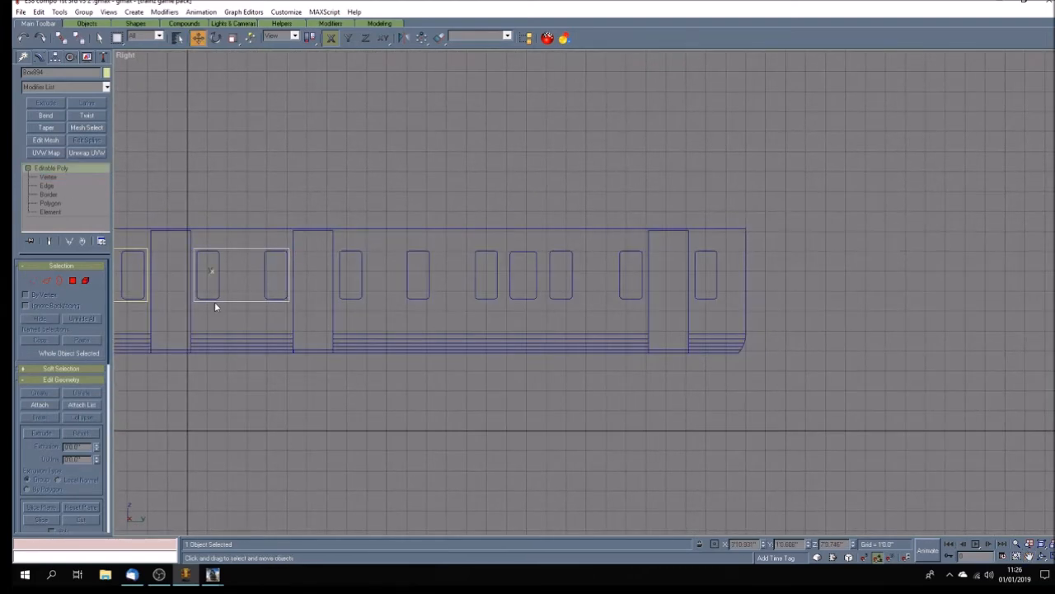
{"action": "left_click_drag", "start_coordinate": [216, 302], "coordinate": [361, 305], "text": "shift"}
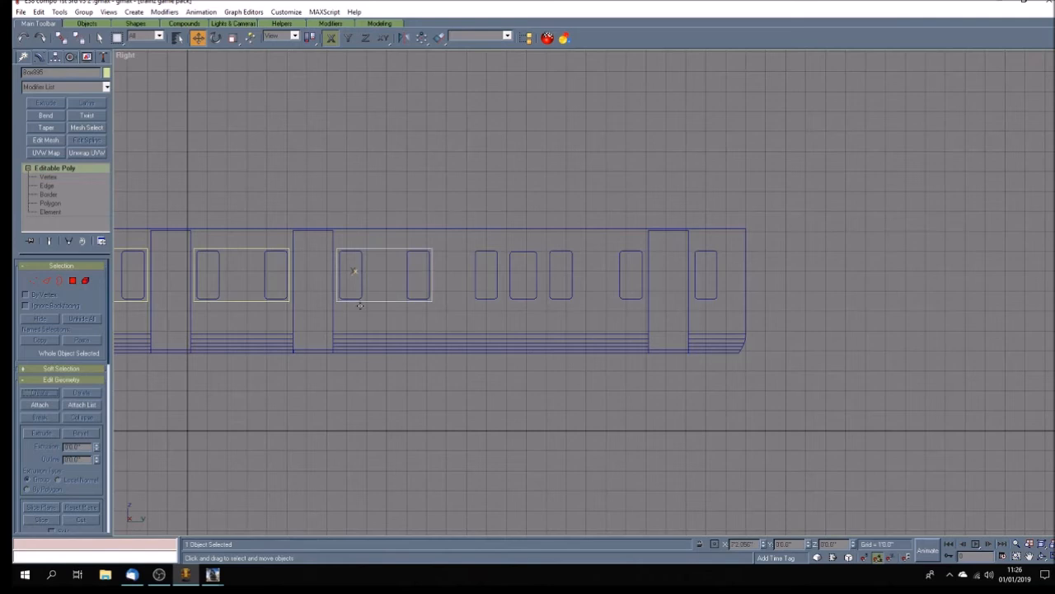
{"action": "left_click", "coordinate": [502, 329]}
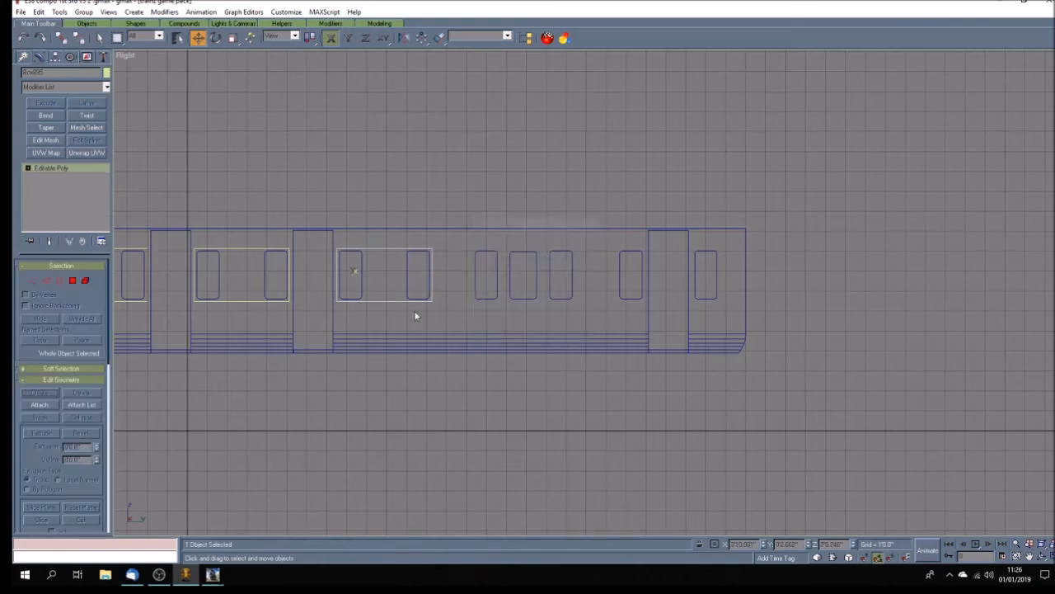
- Extend the copied pane's far-side vertices to cover all six windows up to the last door
{"action": "left_click", "coordinate": [28, 168]}
{"action": "left_click", "coordinate": [64, 176]}
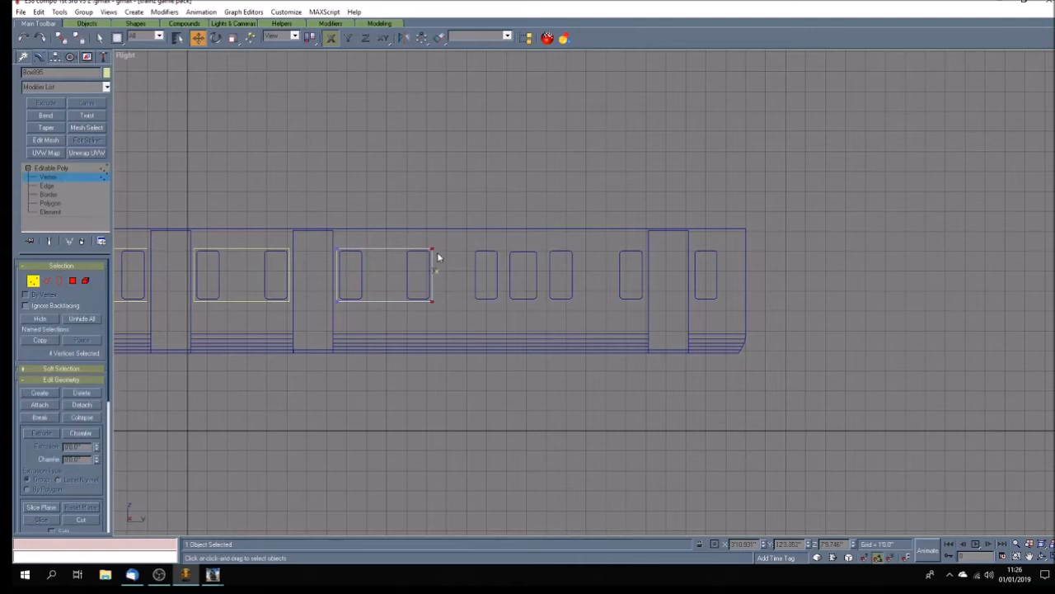
{"action": "left_click_drag", "start_coordinate": [432, 300], "coordinate": [645, 310]}
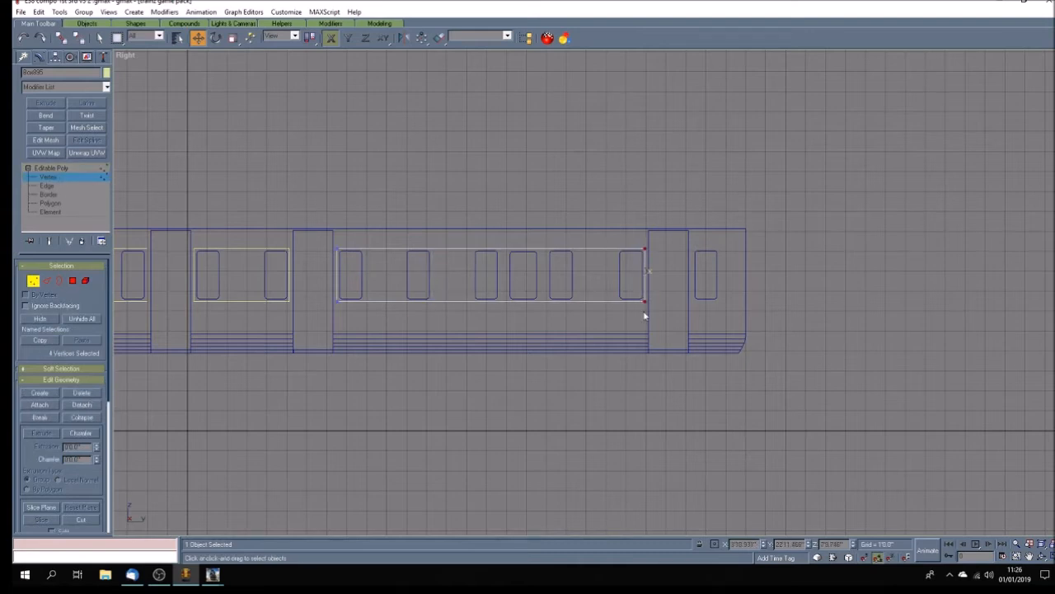
{"action": "left_click", "coordinate": [85, 169]}
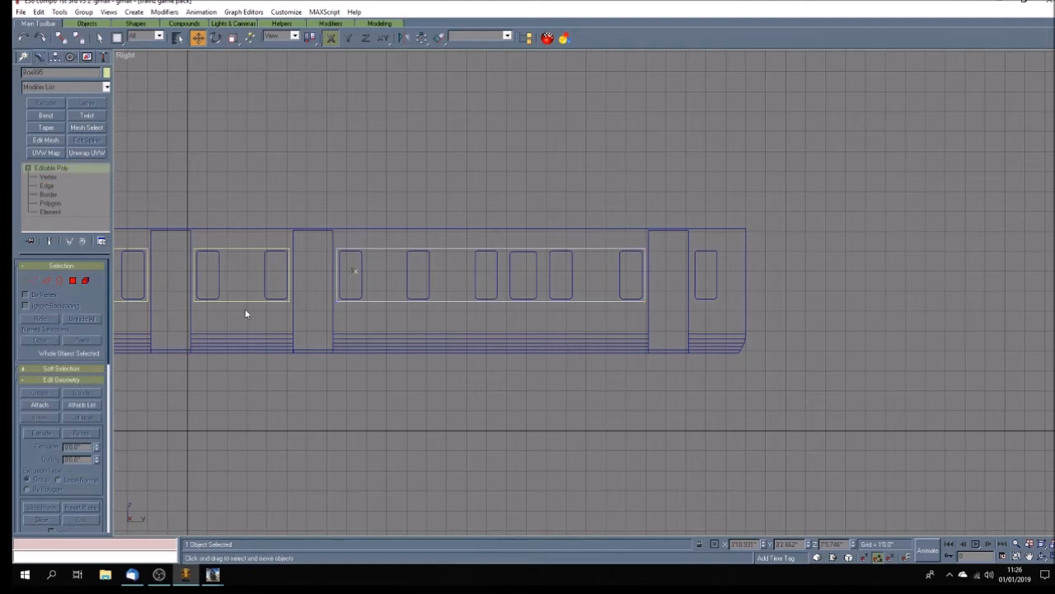
- Copy the two-window pane past the last door and narrow it by its end vertices to fit the single end window
{"action": "left_click_drag", "start_coordinate": [244, 301], "coordinate": [742, 308], "text": "shift"}
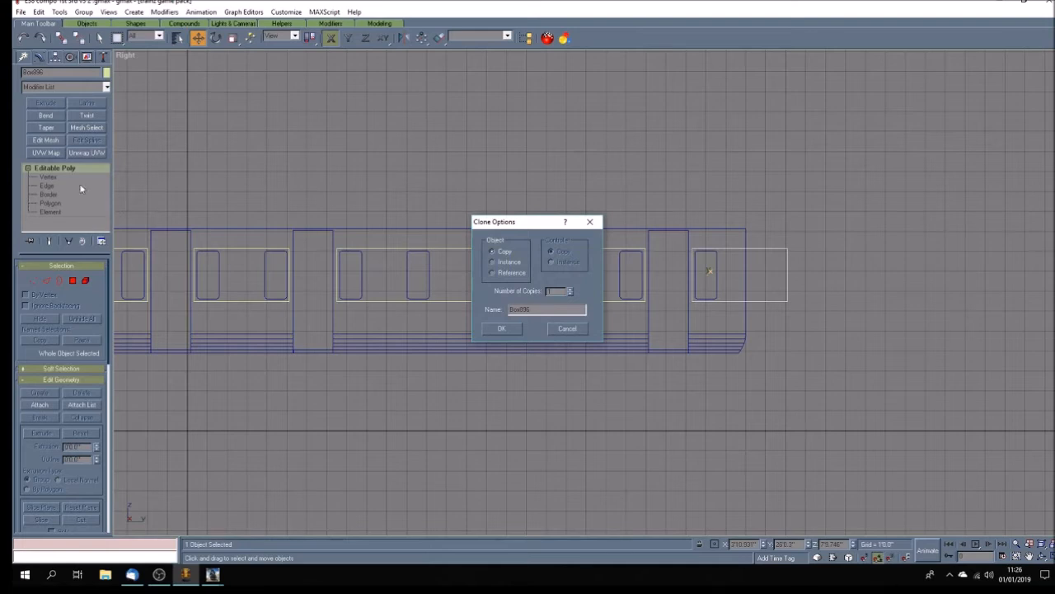
{"action": "left_click", "coordinate": [503, 328]}
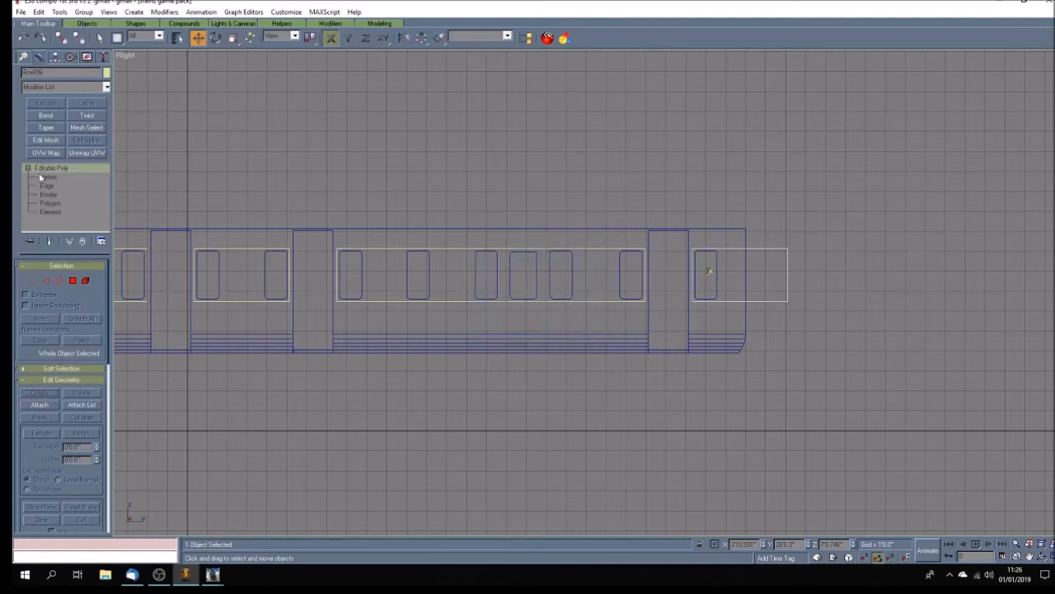
{"action": "left_click", "coordinate": [41, 177]}
{"action": "left_click_drag", "start_coordinate": [786, 303], "coordinate": [719, 303]}
{"action": "left_click", "coordinate": [759, 339]}
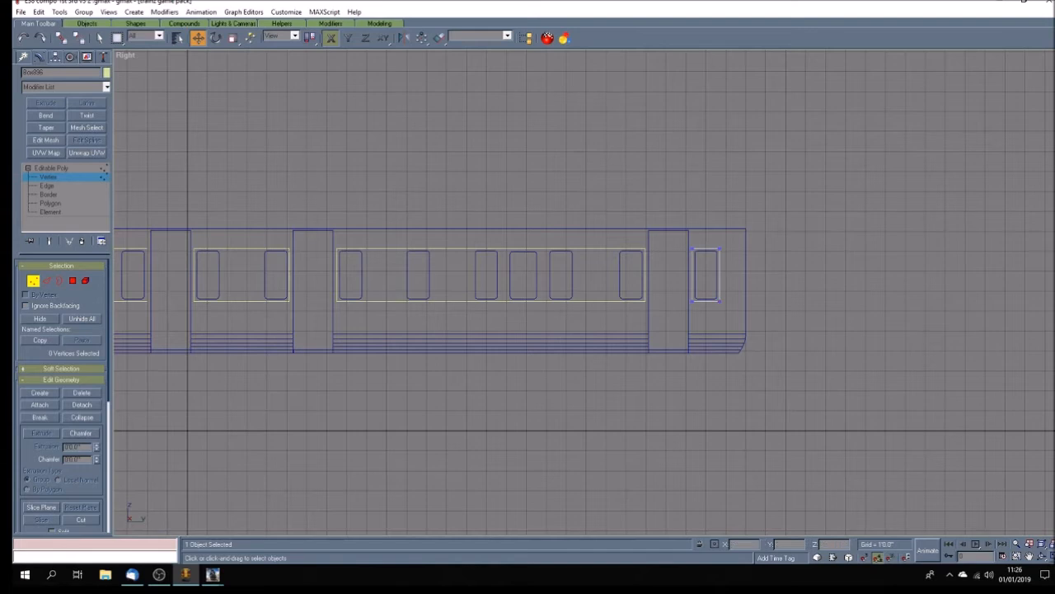
{"action": "left_click", "coordinate": [1049, 555]}
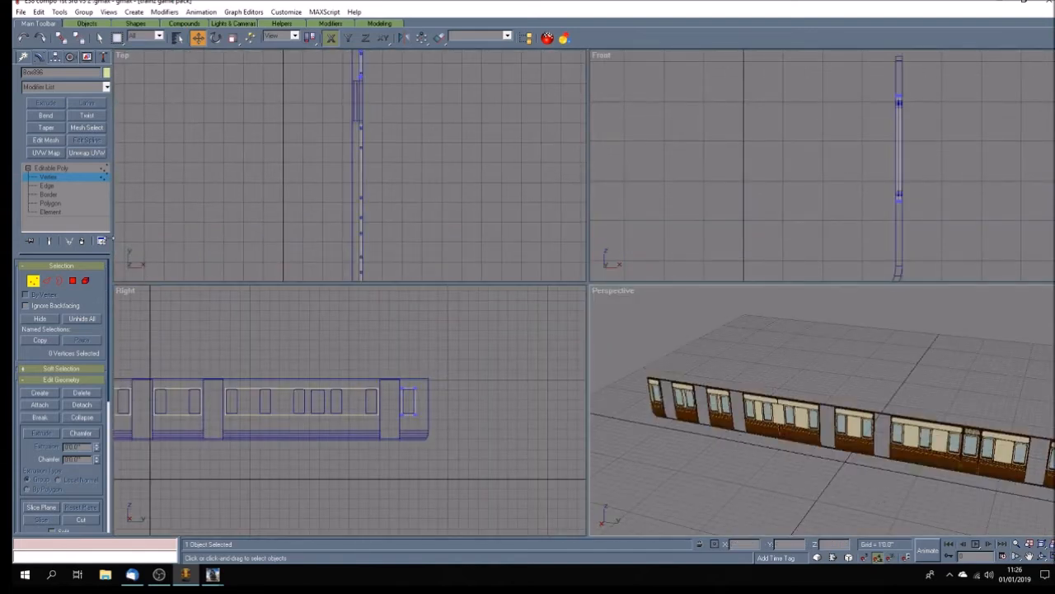
{"action": "left_click", "coordinate": [88, 176]}
- Select the carriage side panel and hide it, leaving only the glass panes
{"action": "left_click", "coordinate": [718, 429]}
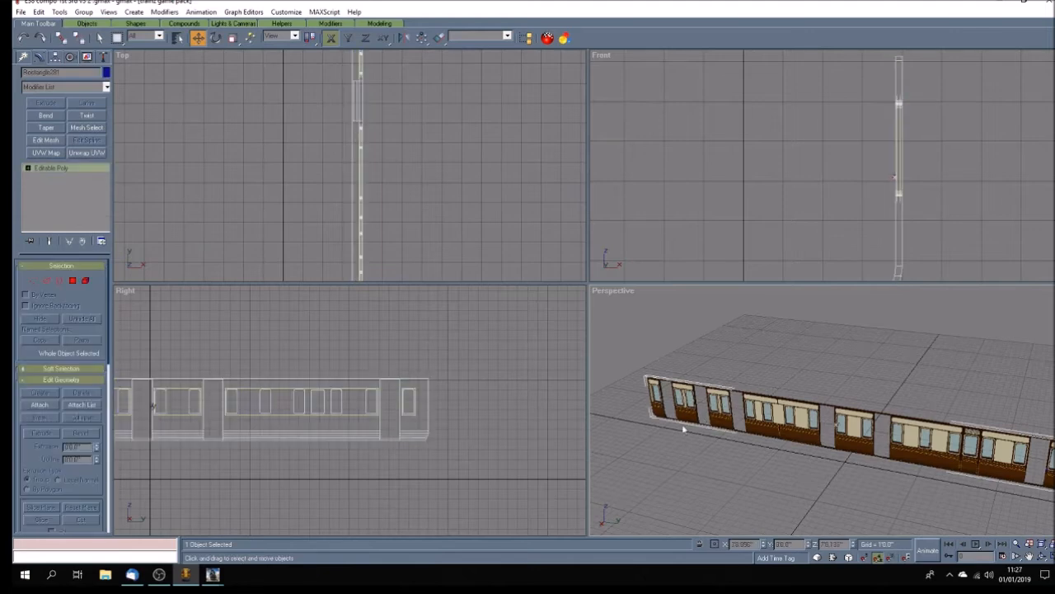
{"action": "left_click", "coordinate": [87, 57]}
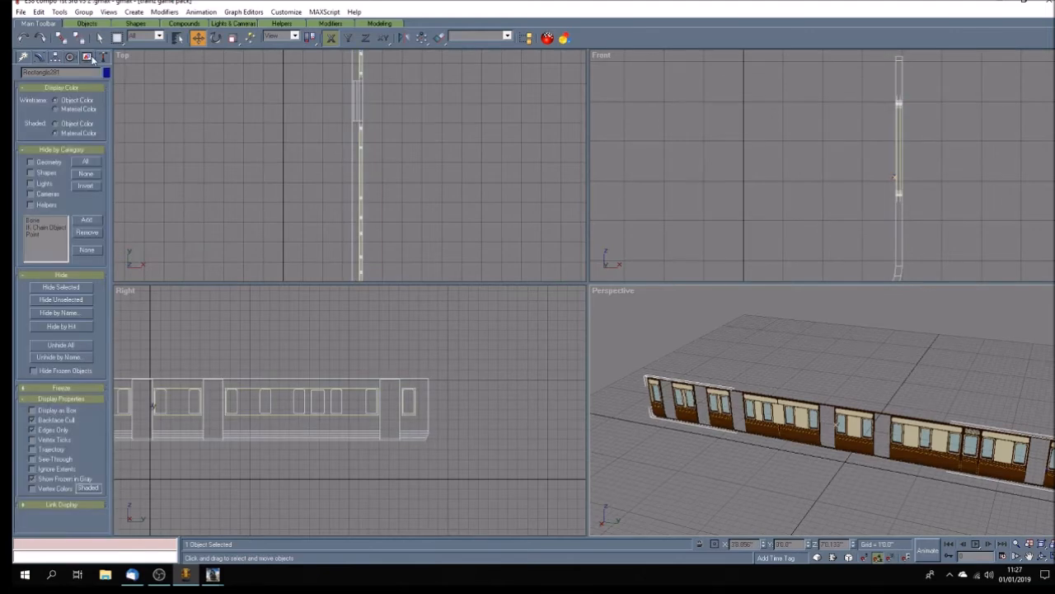
{"action": "left_click", "coordinate": [71, 287]}
- Select the row of glass panes together and reset their transforms with Reset XForm
{"action": "scroll", "coordinate": [621, 427], "scroll_direction": "down", "scroll_amount": 3}
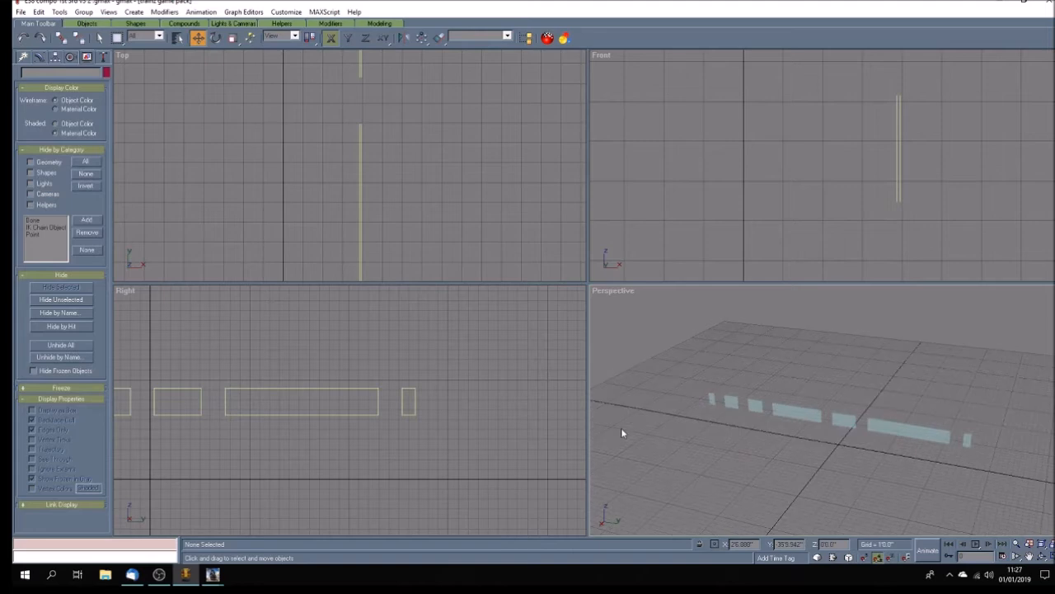
{"action": "left_click_drag", "start_coordinate": [668, 355], "coordinate": [1011, 475]}
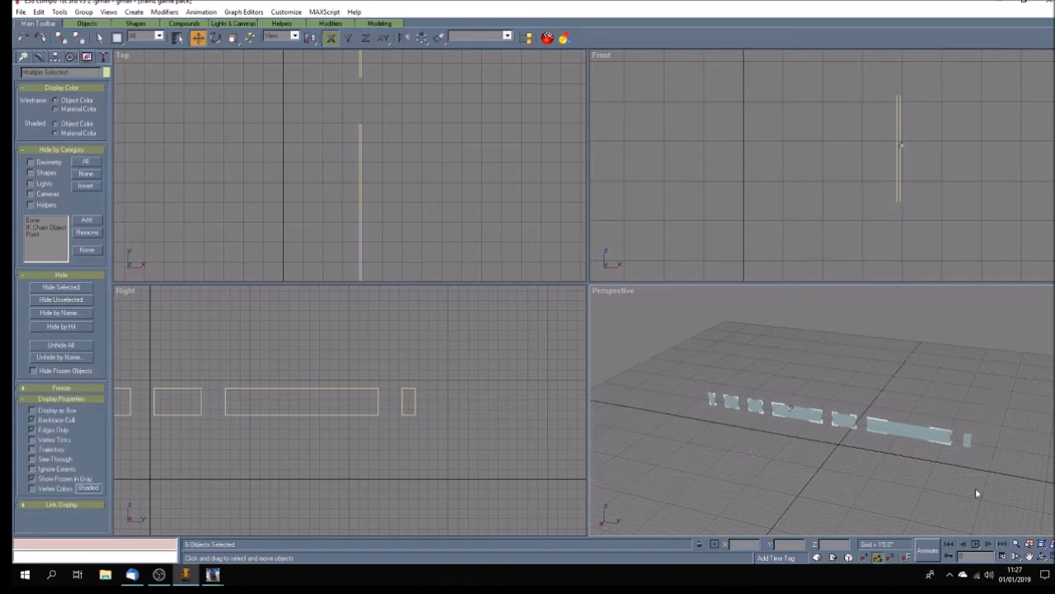
{"action": "left_click", "coordinate": [103, 57]}
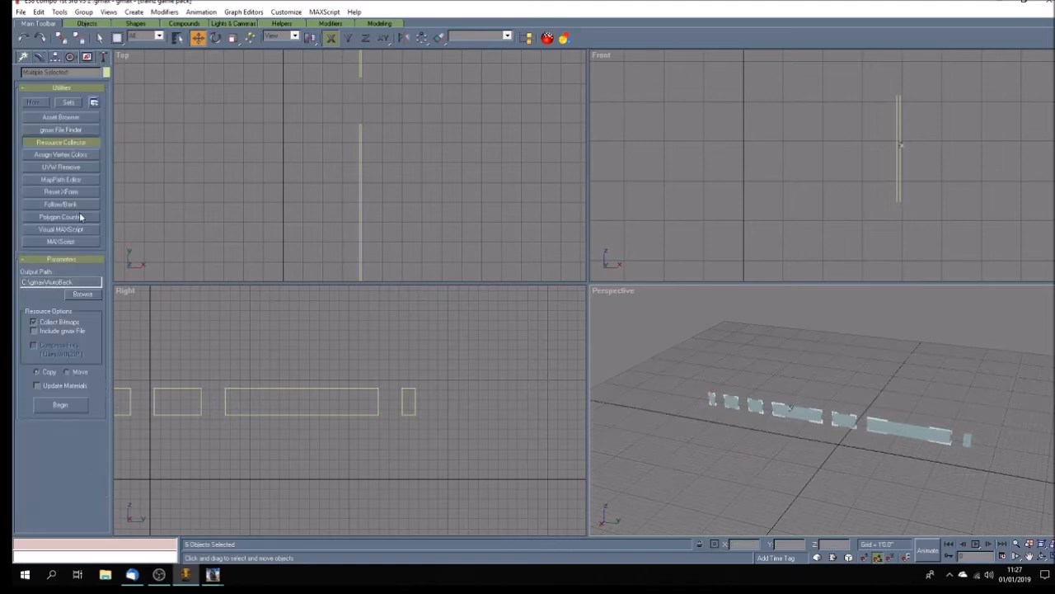
{"action": "left_click", "coordinate": [74, 192]}
{"action": "left_click", "coordinate": [73, 282]}
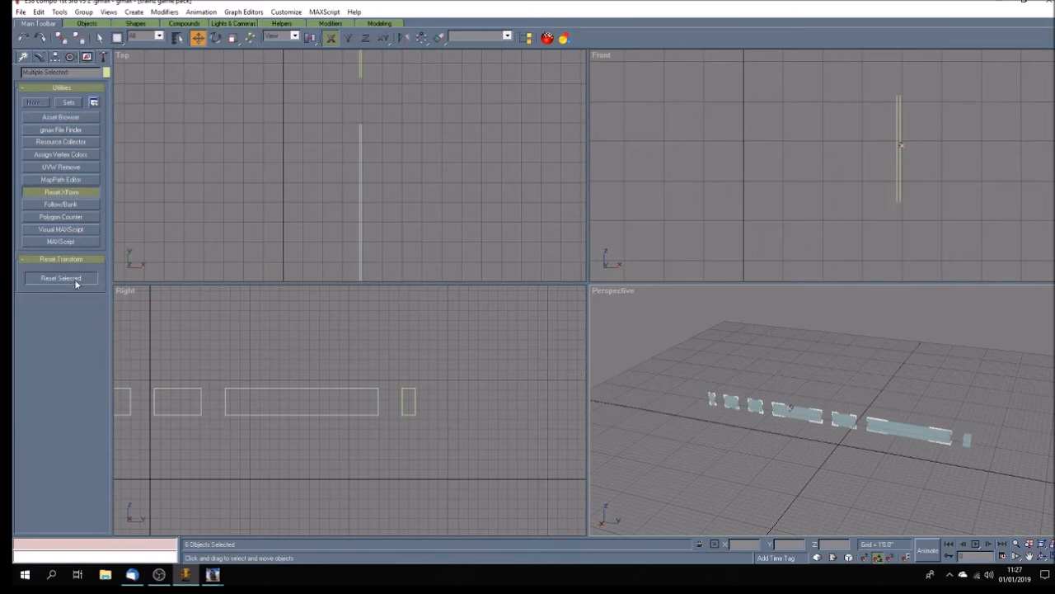
- Center the selected panes' pivots to their objects, align them to the world, and deselect the panes
{"action": "left_click", "coordinate": [55, 57]}
{"action": "left_click", "coordinate": [73, 126]}
{"action": "left_click", "coordinate": [73, 183]}
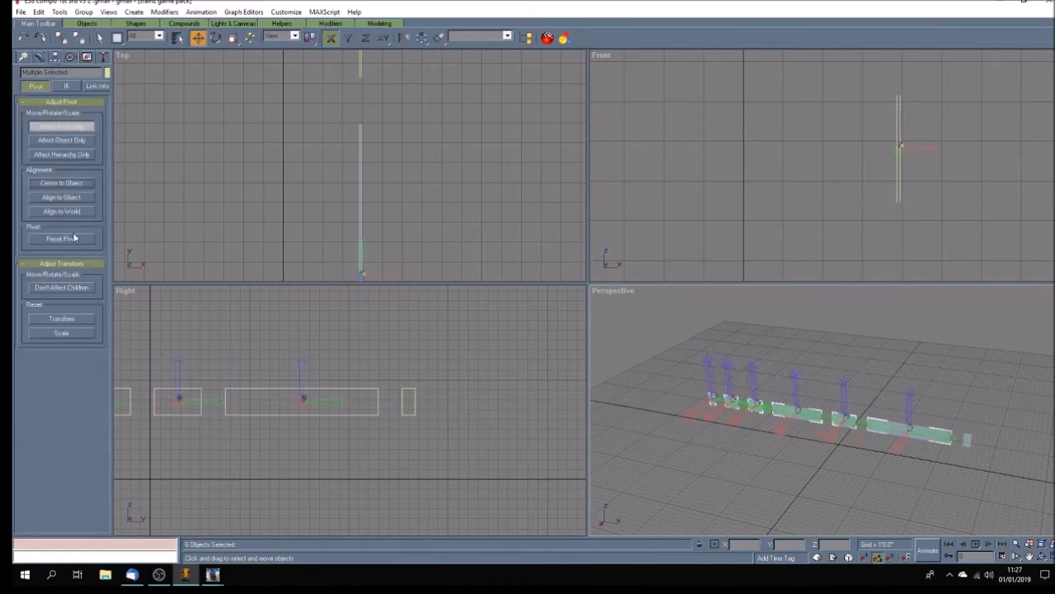
{"action": "left_click", "coordinate": [70, 212]}
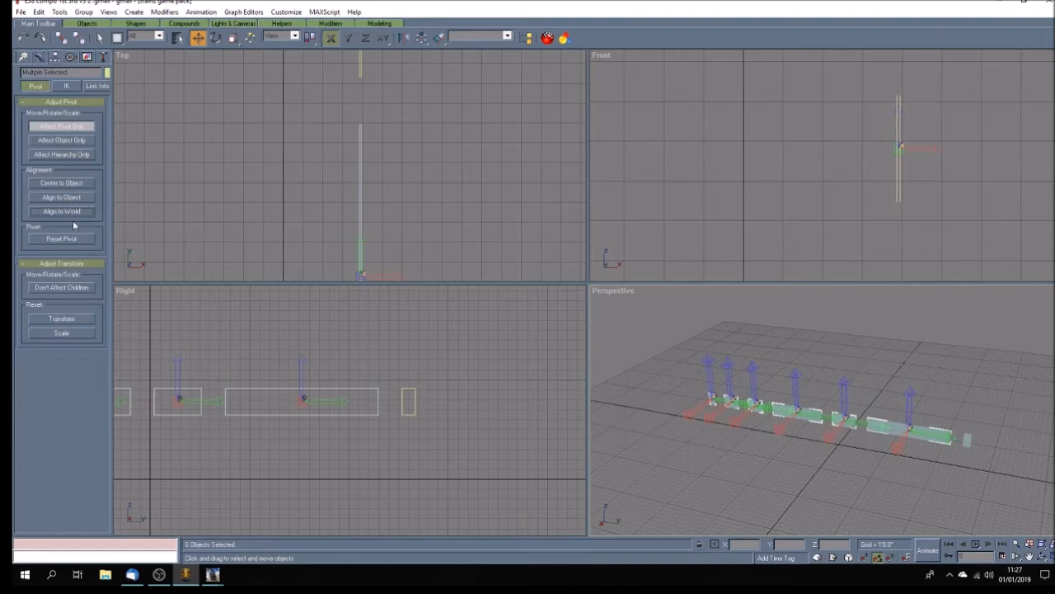
{"action": "left_click", "coordinate": [61, 128]}
{"action": "left_click", "coordinate": [724, 452]}
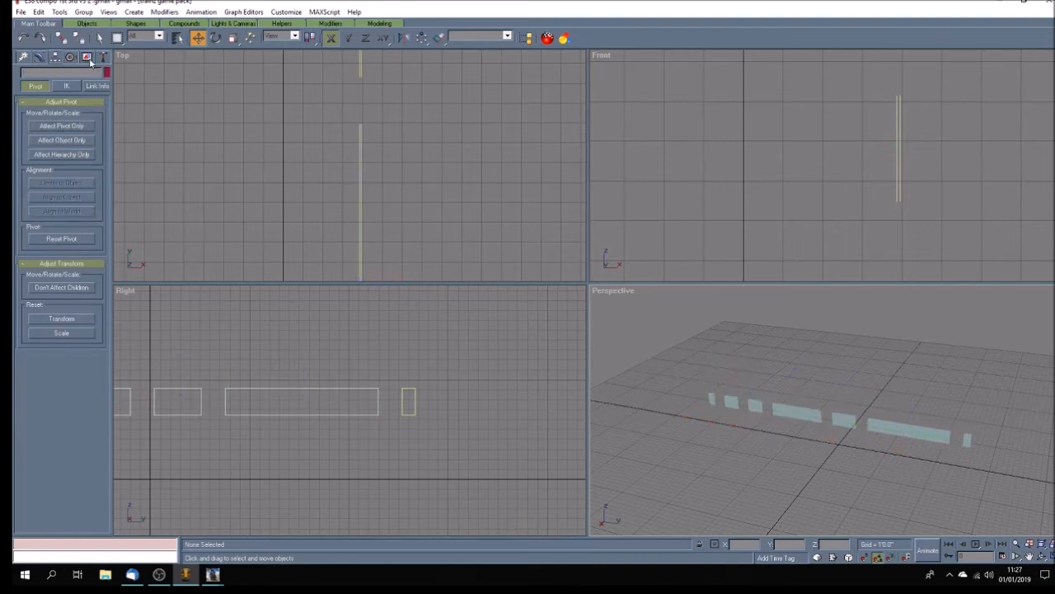
- Unhide all parts of the carriage and save the current model file
{"action": "left_click", "coordinate": [87, 57]}
{"action": "left_click", "coordinate": [78, 344]}
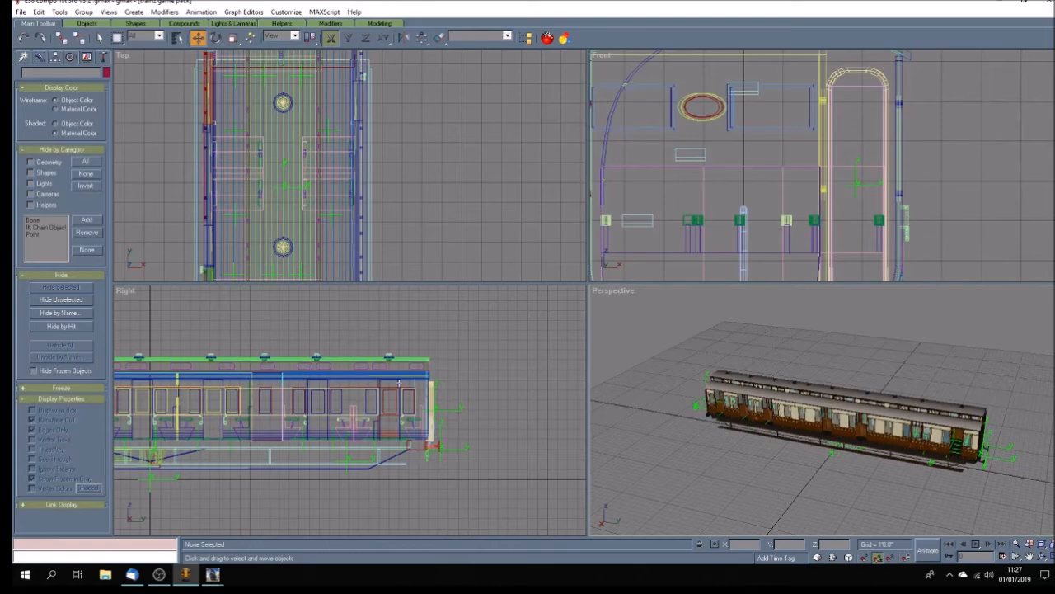
{"action": "left_click", "coordinate": [22, 13]}
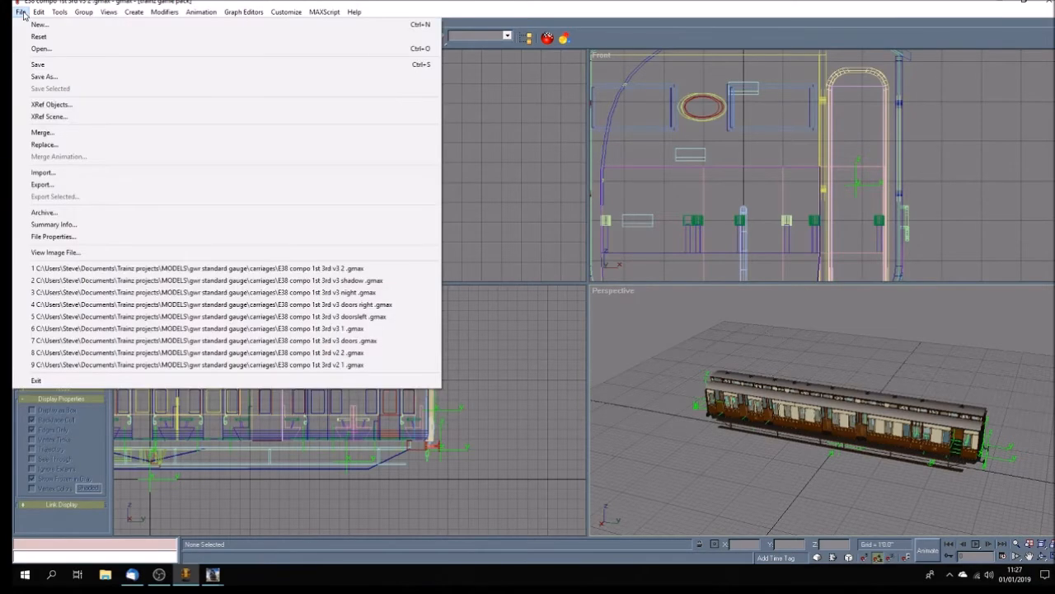
{"action": "left_click", "coordinate": [43, 66]}
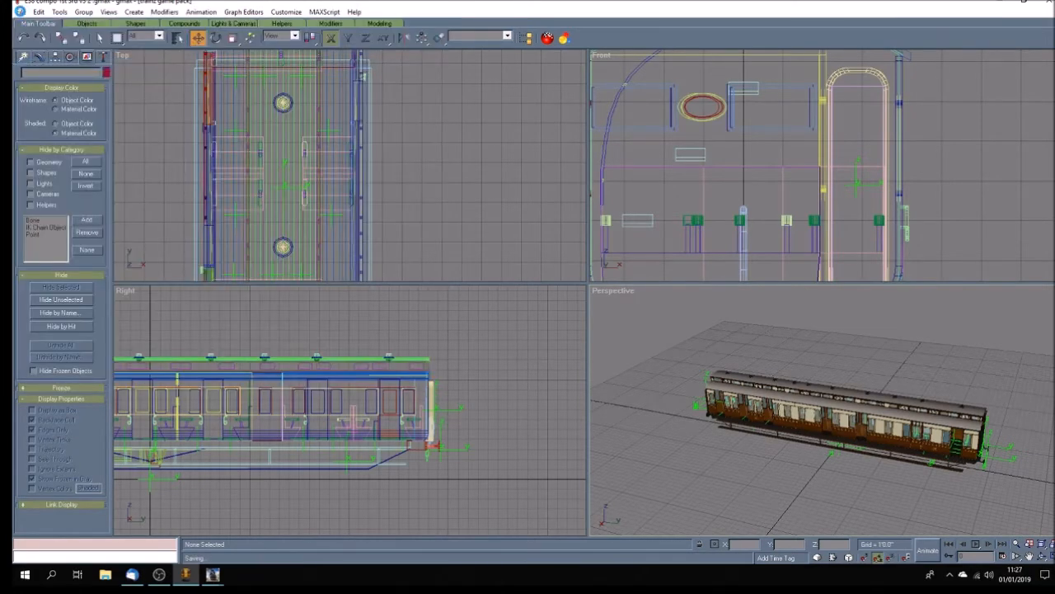
- Save a second copy of the model over the existing file E38 compo 1st 3rd v3 1.gmax
{"action": "left_click", "coordinate": [21, 11]}
{"action": "left_click", "coordinate": [41, 73]}
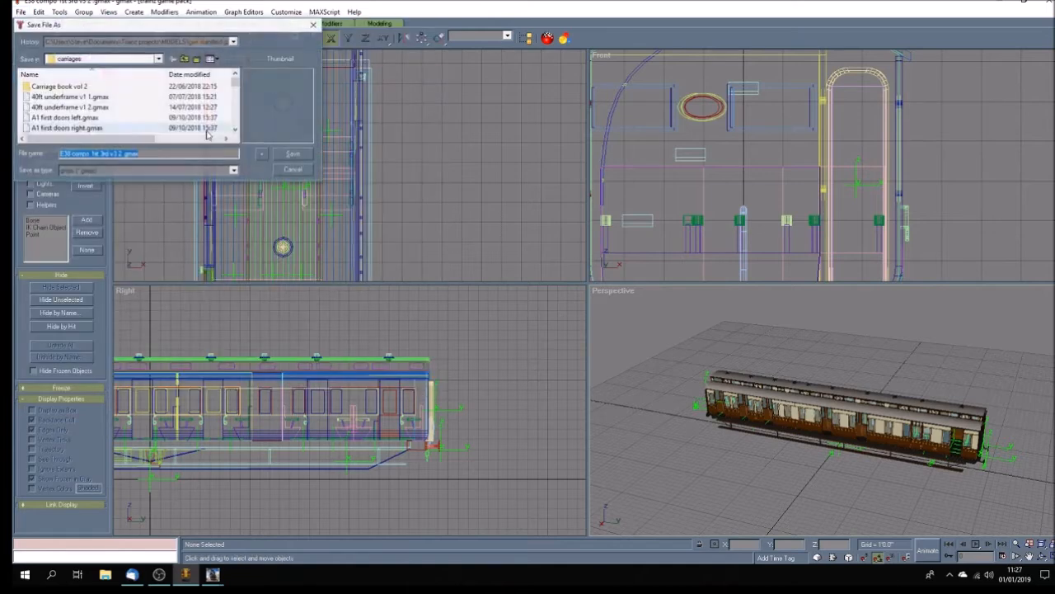
{"action": "left_click_drag", "start_coordinate": [235, 80], "coordinate": [237, 108]}
{"action": "scroll", "coordinate": [237, 99], "scroll_direction": "down", "scroll_amount": 1}
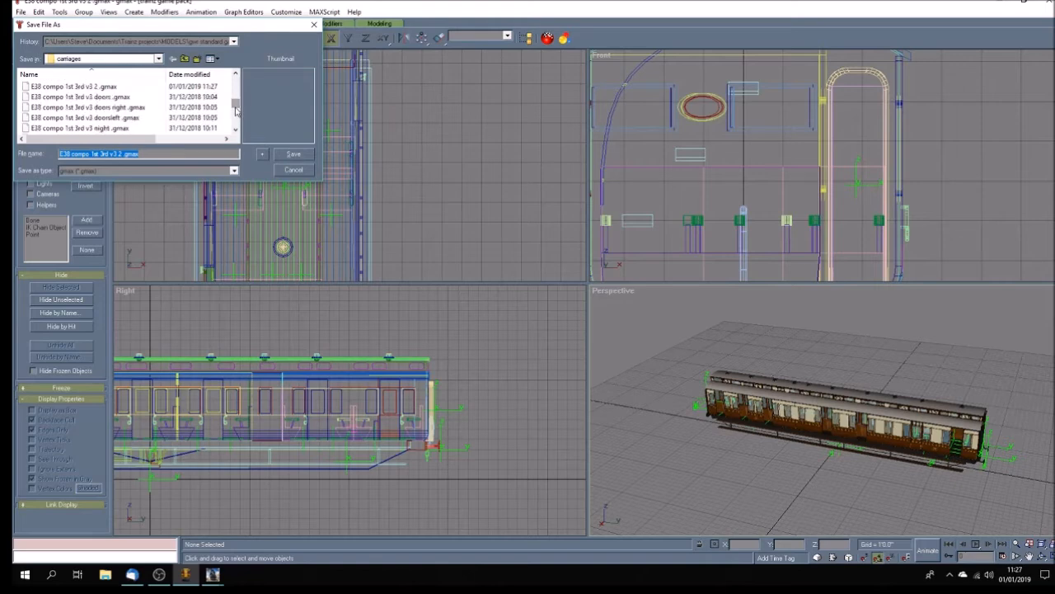
{"action": "left_click", "coordinate": [236, 74]}
{"action": "left_click", "coordinate": [236, 74]}
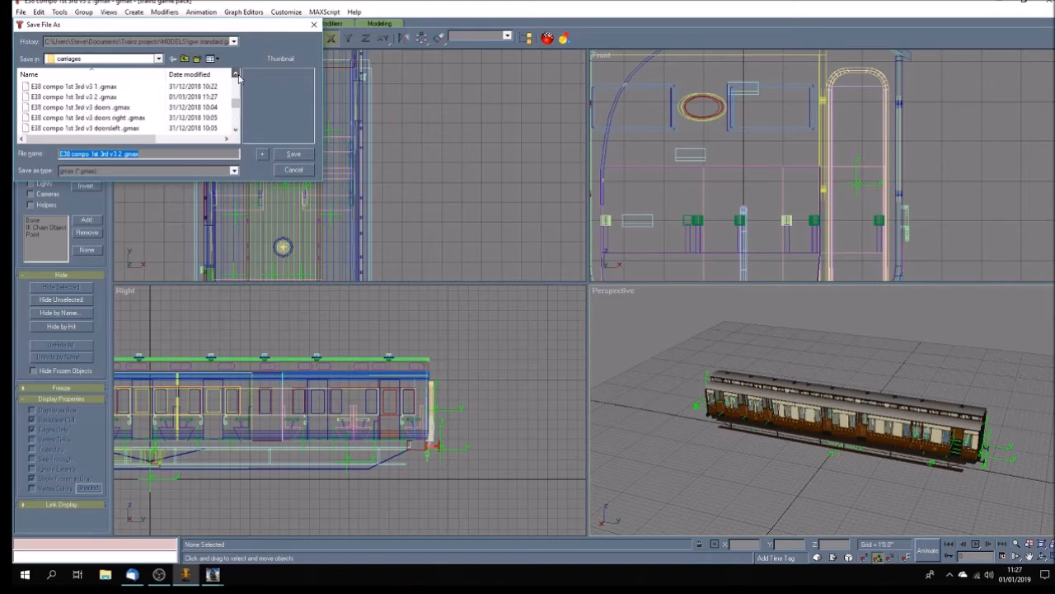
{"action": "left_click", "coordinate": [103, 106]}
{"action": "left_click", "coordinate": [296, 155]}
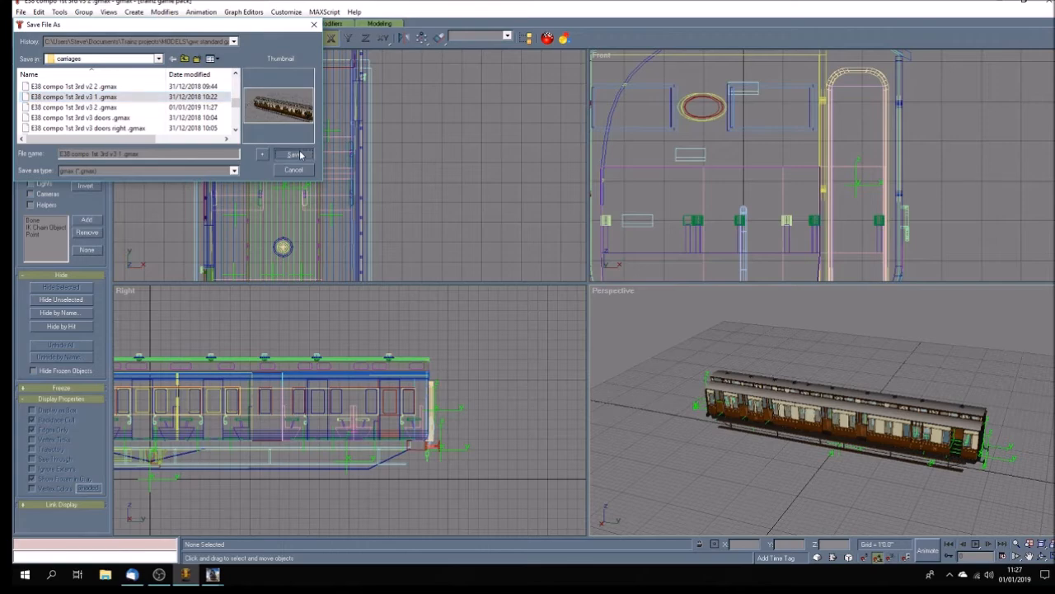
{"action": "left_click", "coordinate": [578, 325]}
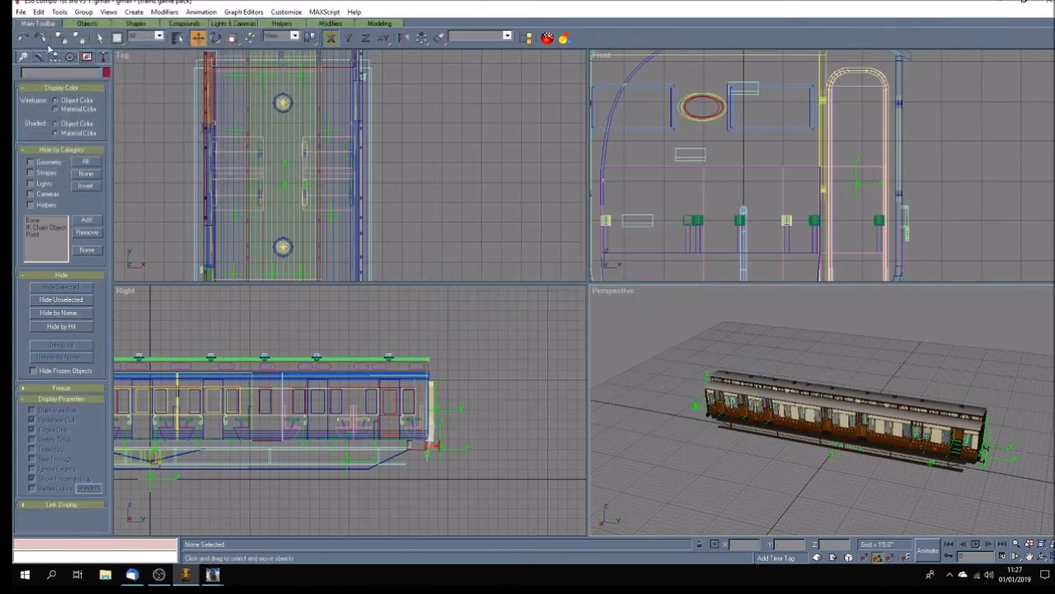
- Export the carriage in Trainz format over gwr_sg_E38_compo_body.im, overwriting the existing texture.txt files
{"action": "left_click", "coordinate": [20, 13]}
{"action": "left_click", "coordinate": [107, 182]}
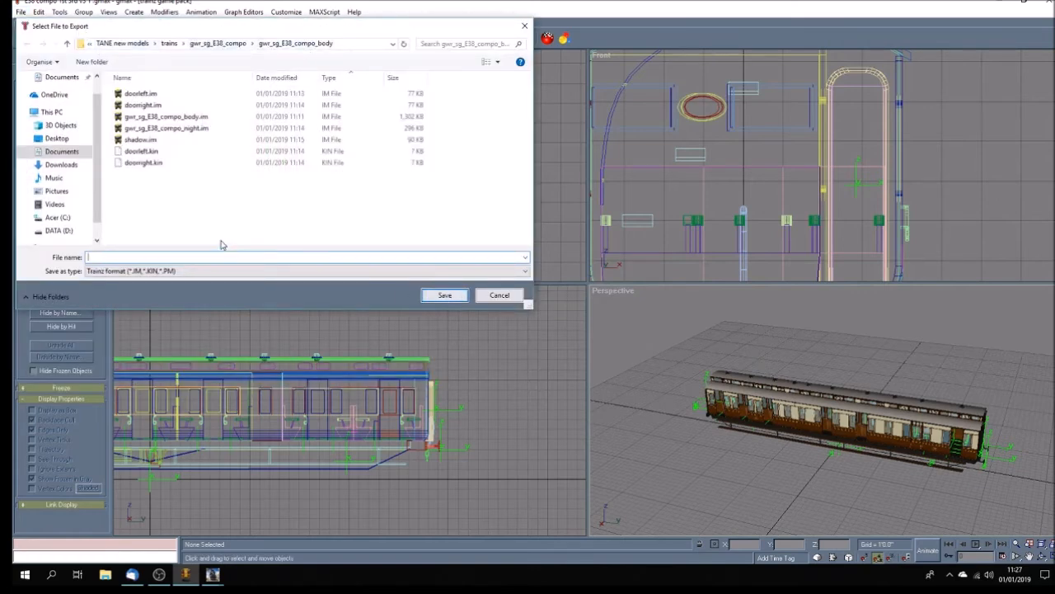
{"action": "left_click", "coordinate": [165, 116]}
{"action": "left_click", "coordinate": [449, 297]}
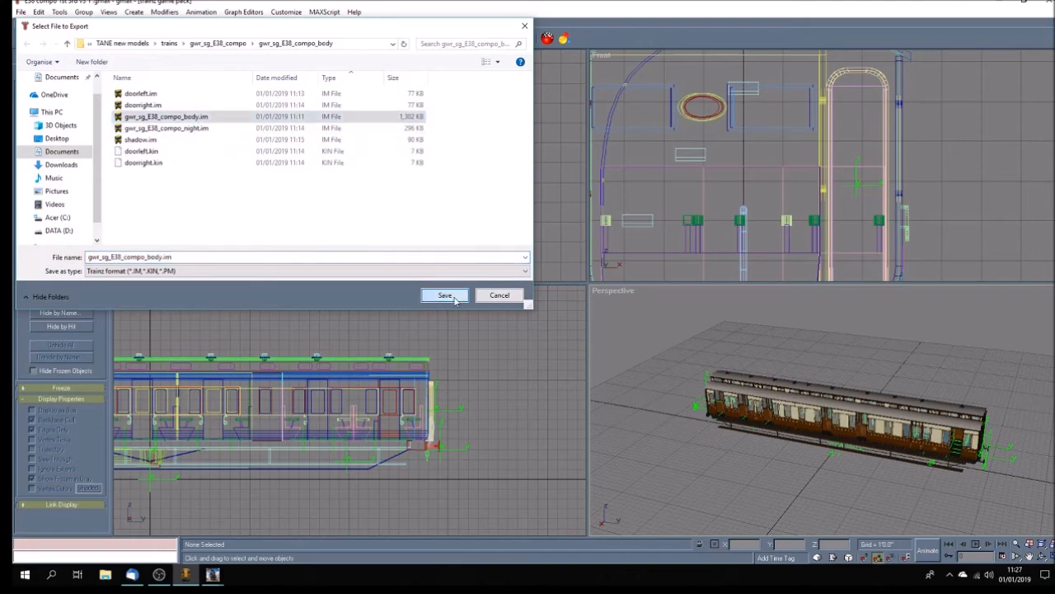
{"action": "left_click", "coordinate": [582, 324]}
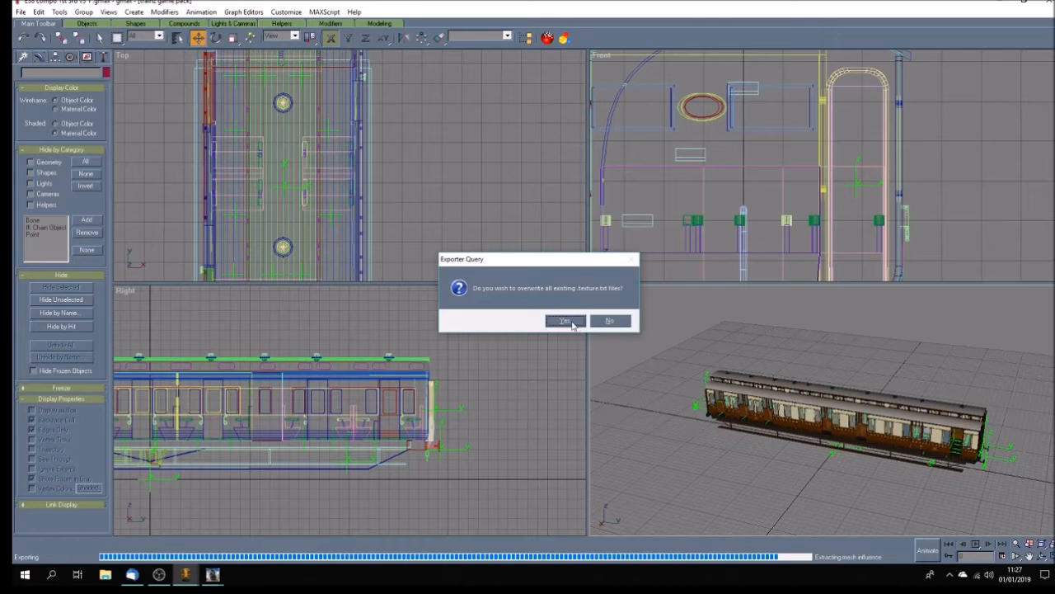
{"action": "left_click", "coordinate": [565, 320]}
- In File Explorer, delete gwr_sg_E38_compo_body.gmw from the gwr_sg_E38_compo_body folder under Documents, Trainz projects, TANE new models, trains, gwr_sg_E38_compo
{"action": "key", "text": "super+e"}
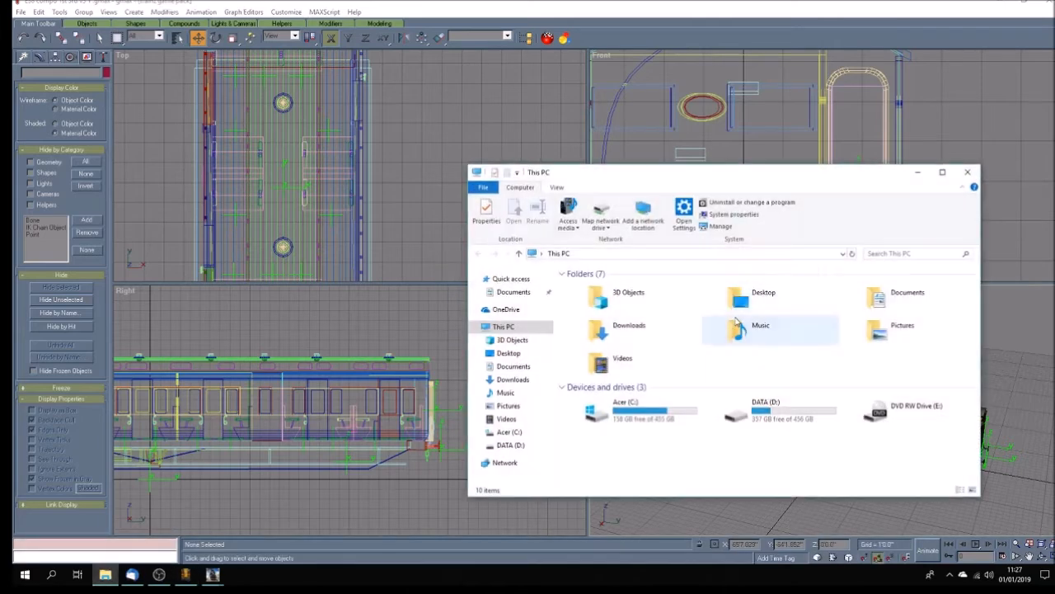
{"action": "double_click", "coordinate": [896, 300]}
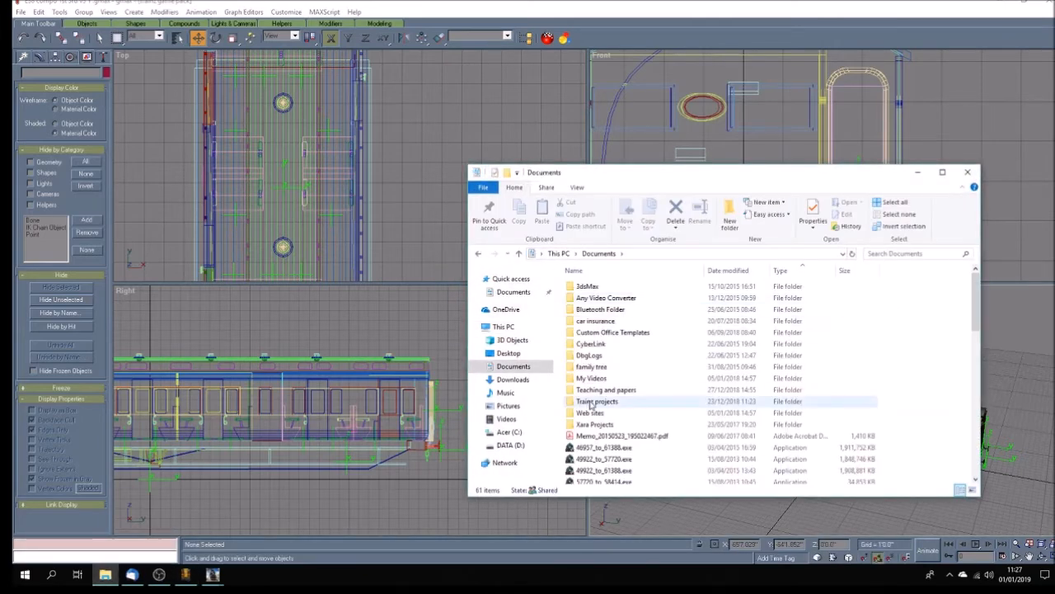
{"action": "double_click", "coordinate": [591, 402]}
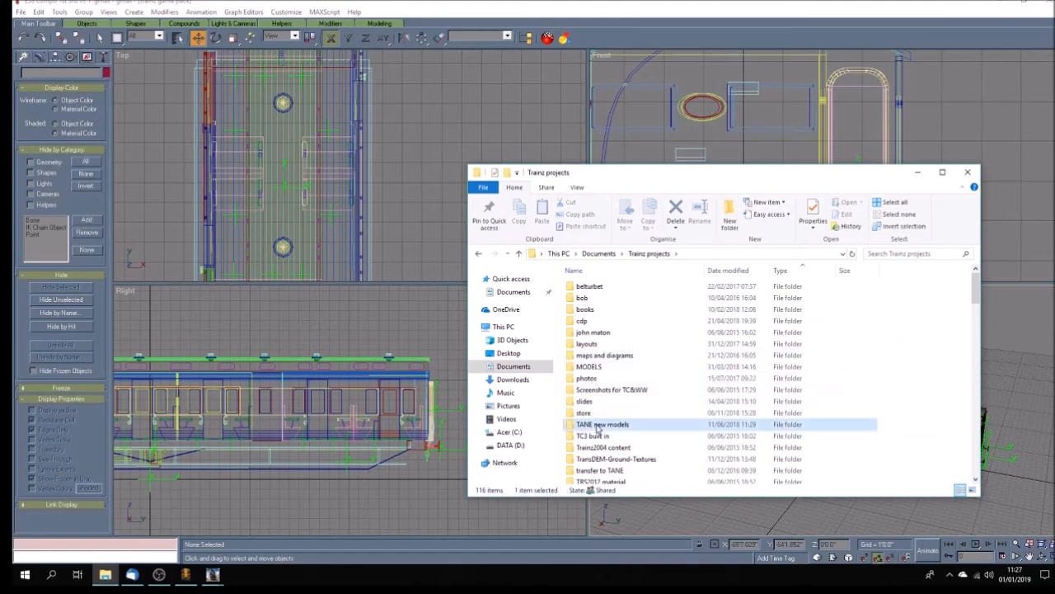
{"action": "double_click", "coordinate": [598, 424]}
{"action": "double_click", "coordinate": [595, 356]}
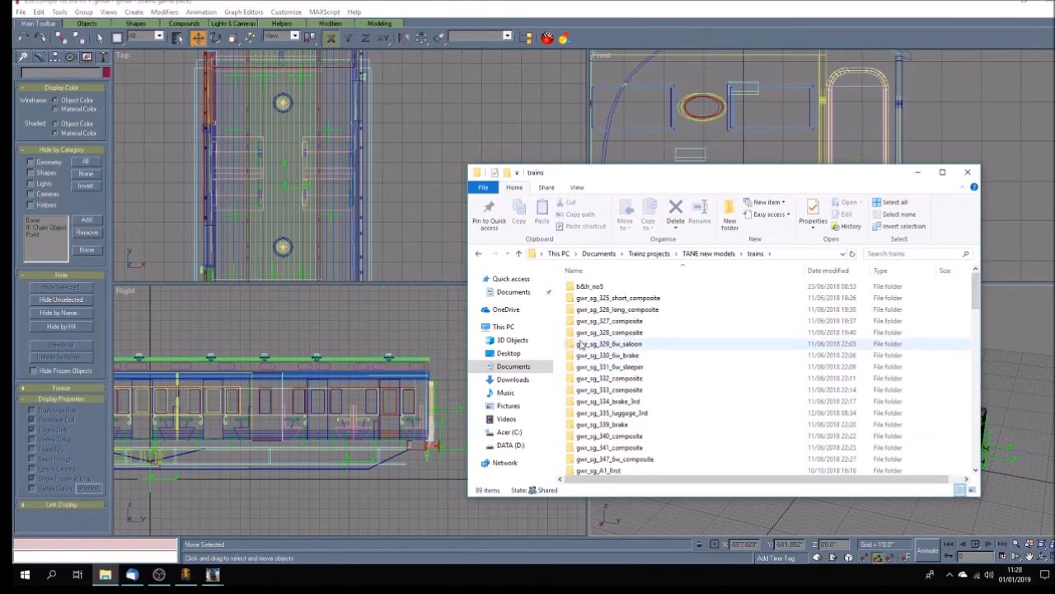
{"action": "scroll", "coordinate": [581, 345], "scroll_direction": "down", "scroll_amount": 5}
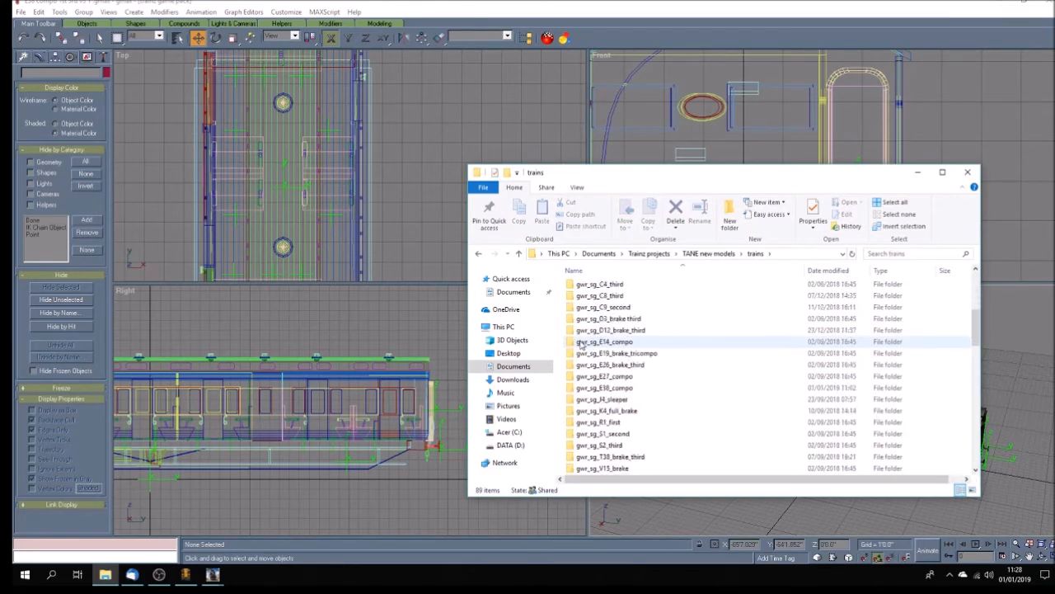
{"action": "double_click", "coordinate": [631, 387]}
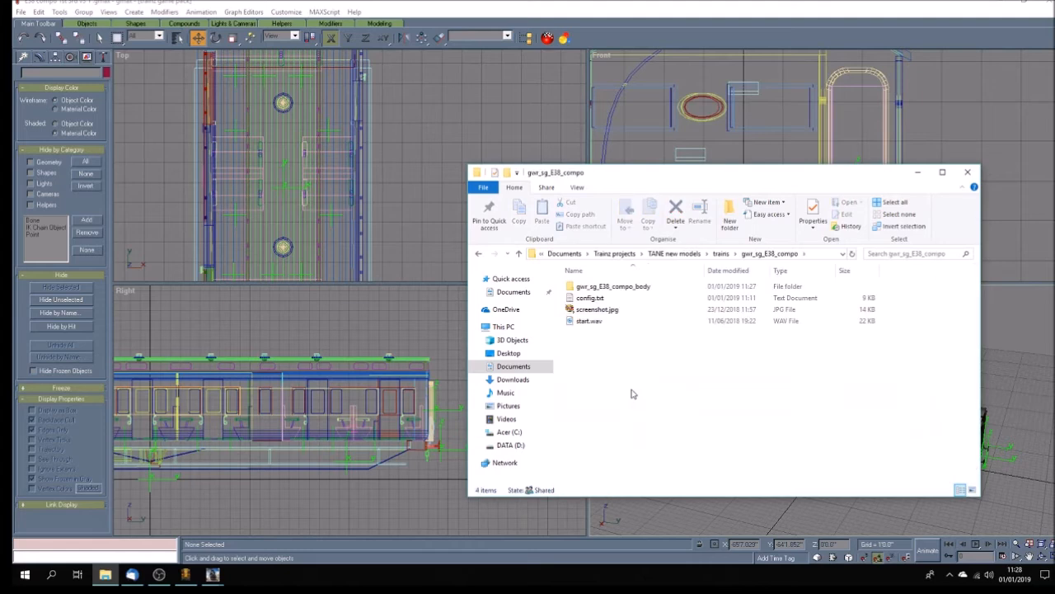
{"action": "double_click", "coordinate": [632, 287]}
{"action": "left_click", "coordinate": [634, 311]}
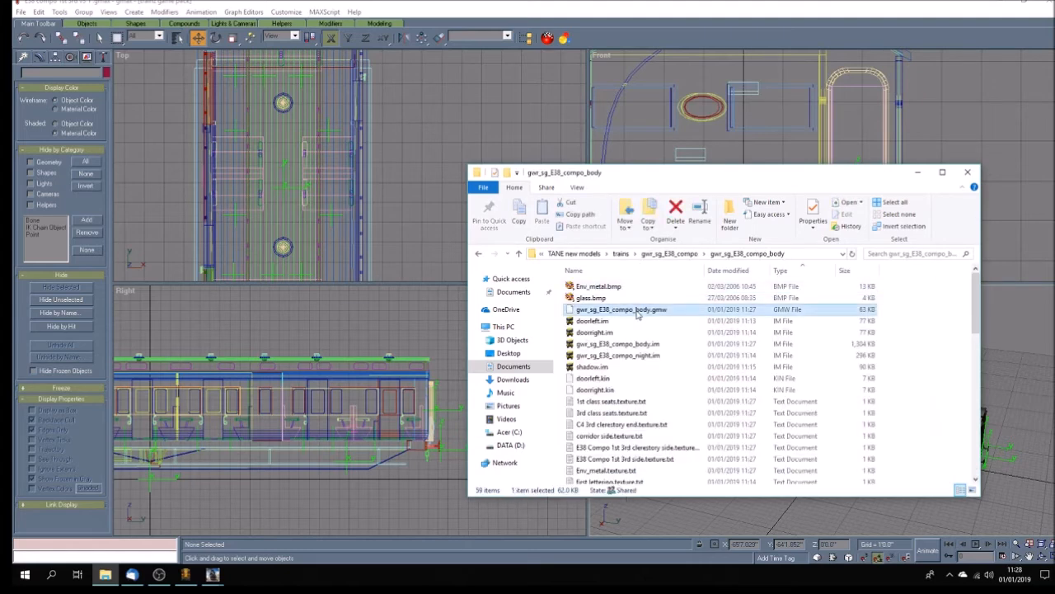
{"action": "key", "text": "Delete"}
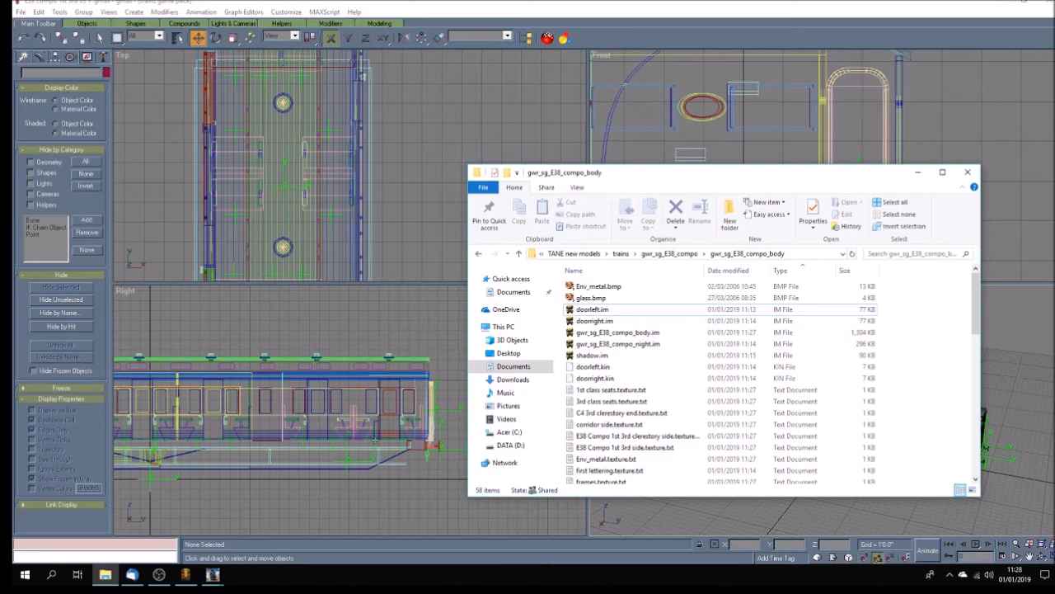
- Switch to Content Manager and show the SF GWR SG E38 Compo asset's files in Explorer
{"action": "mouse_move", "coordinate": [213, 574]}
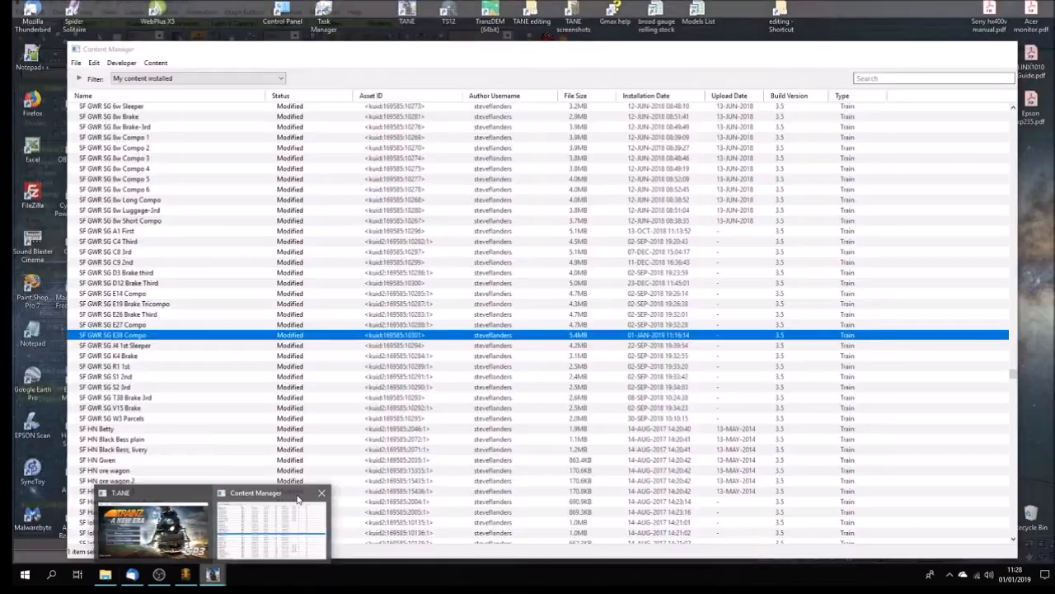
{"action": "left_click", "coordinate": [298, 499]}
{"action": "right_click", "coordinate": [200, 343]}
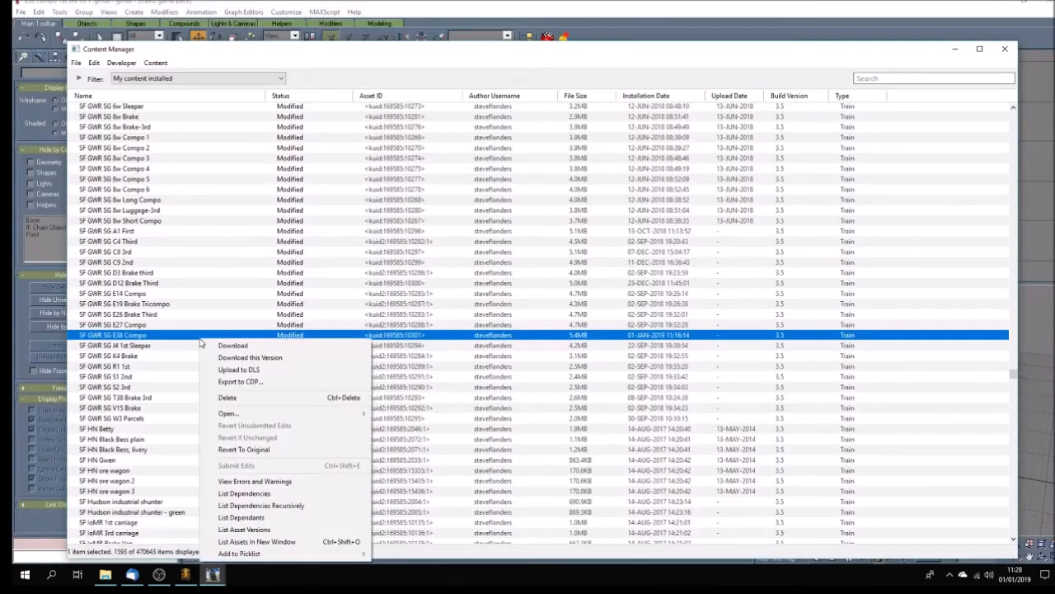
{"action": "mouse_move", "coordinate": [311, 414]}
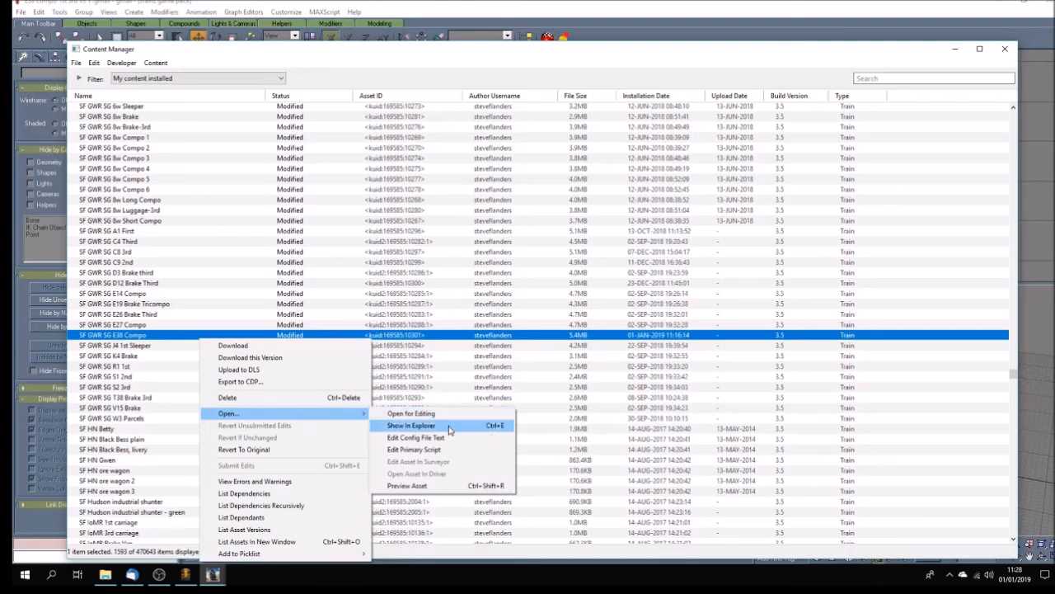
{"action": "left_click", "coordinate": [449, 425]}
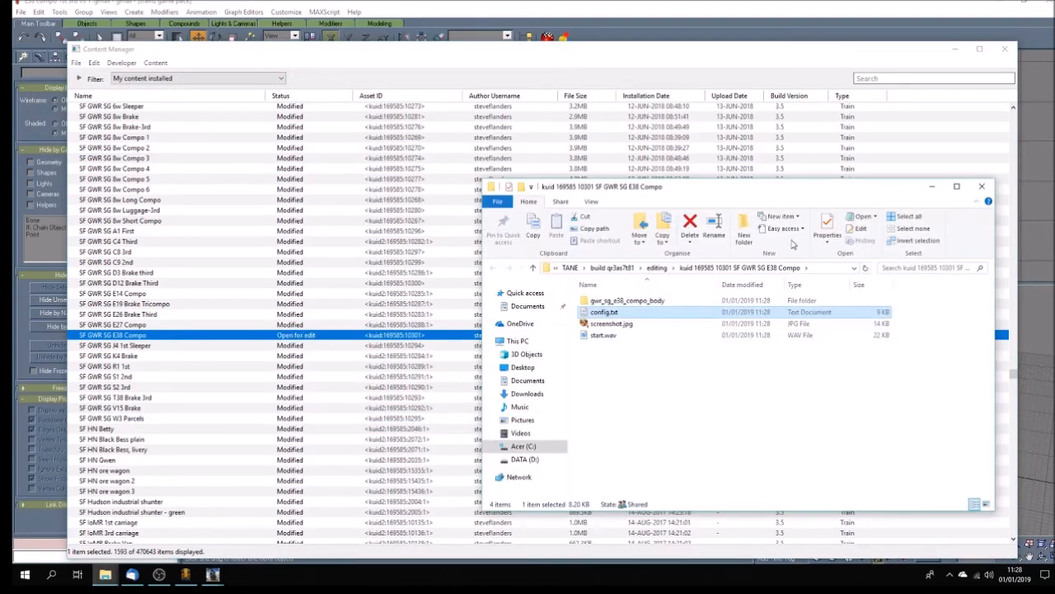
- Replace gwr_sg_e38_compo_body.im in the asset's gwr_sg_e38_compo_body editing folder with the exported copy from TANE new models, trains, gwr_sg_E38_compo
{"action": "left_click_drag", "start_coordinate": [816, 197], "coordinate": [483, 157]}
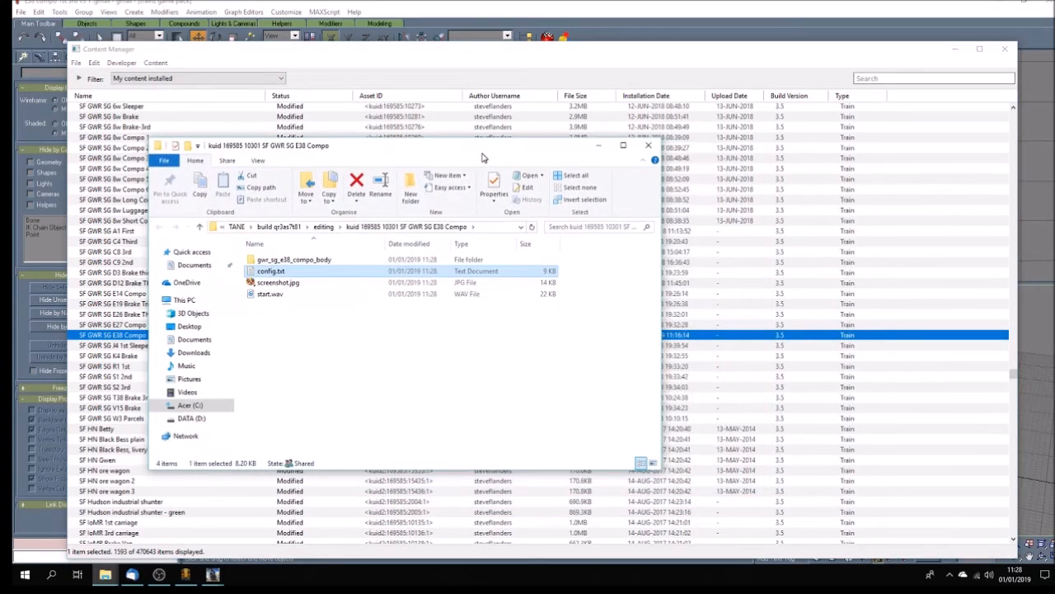
{"action": "double_click", "coordinate": [316, 259]}
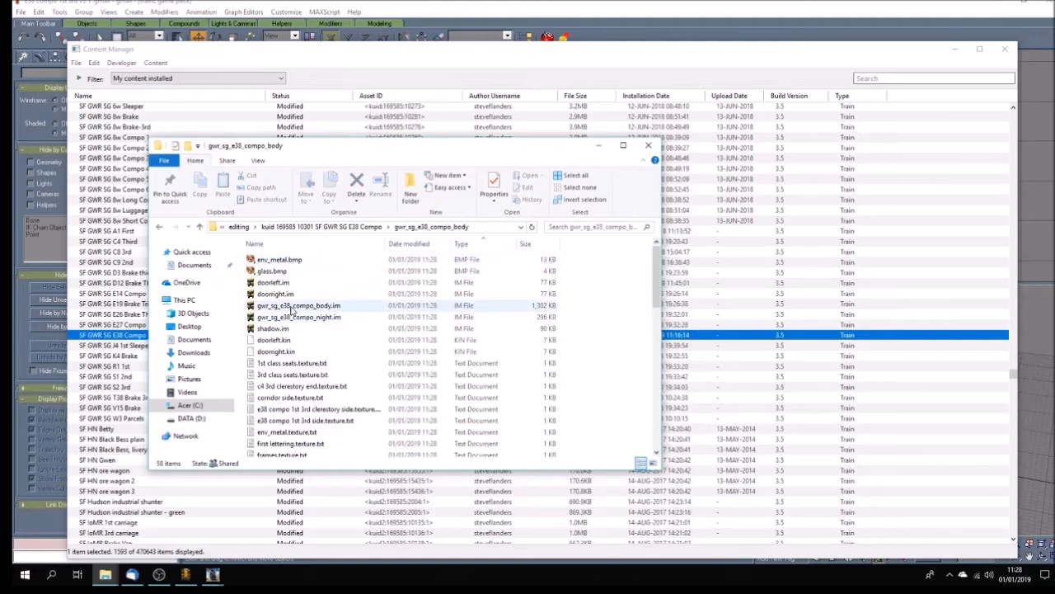
{"action": "left_click", "coordinate": [113, 579]}
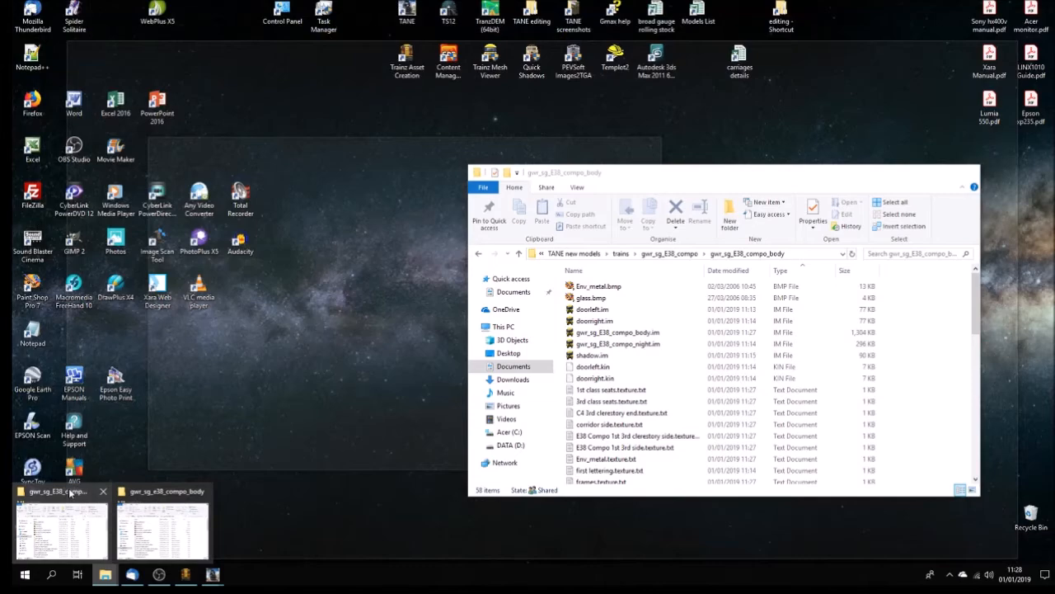
{"action": "left_click", "coordinate": [70, 492]}
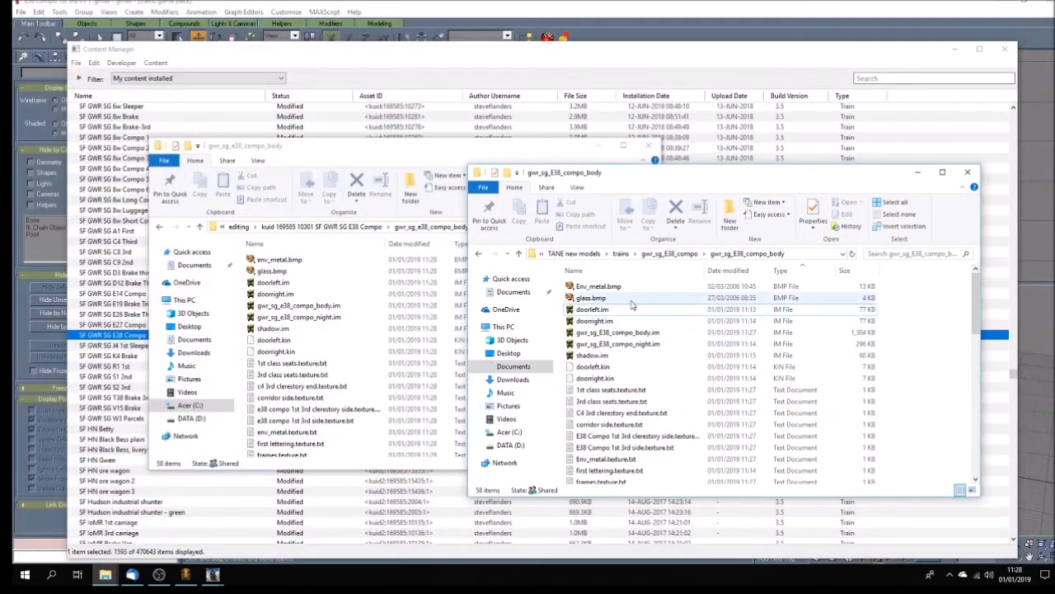
{"action": "left_click", "coordinate": [619, 334]}
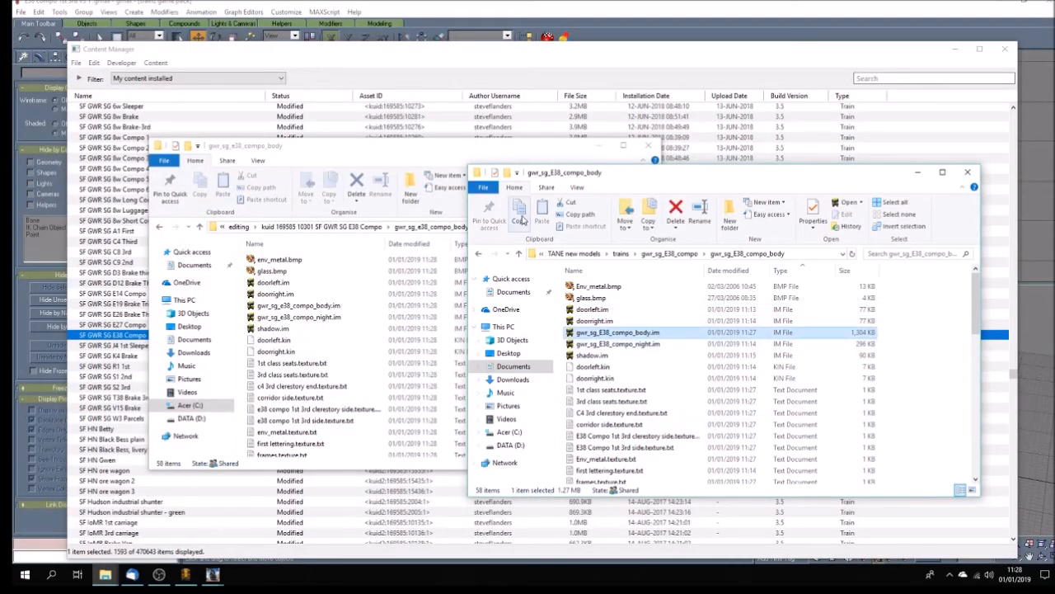
{"action": "left_click", "coordinate": [430, 158]}
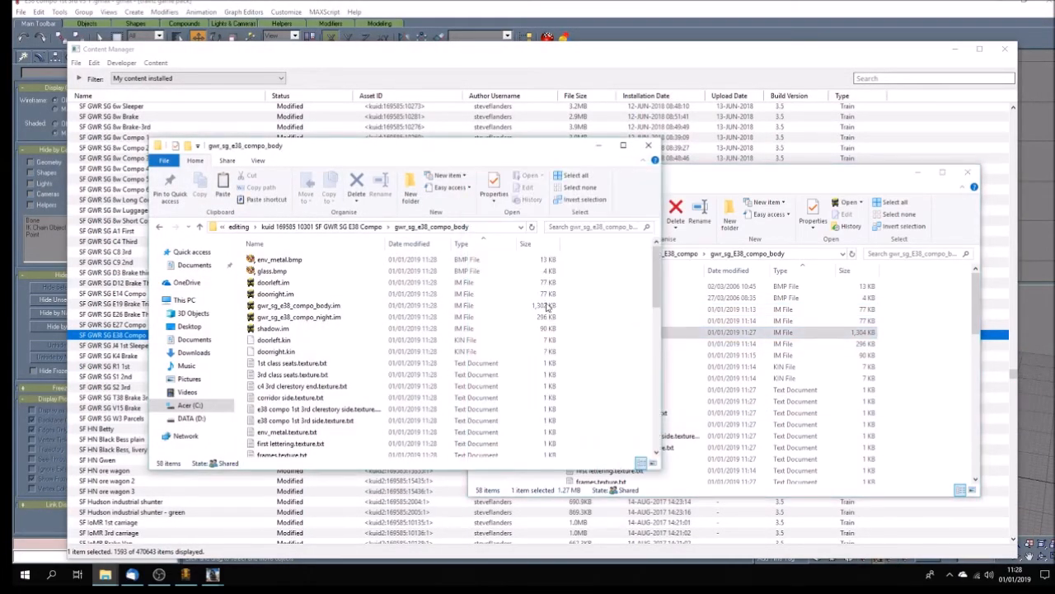
{"action": "left_click", "coordinate": [221, 189]}
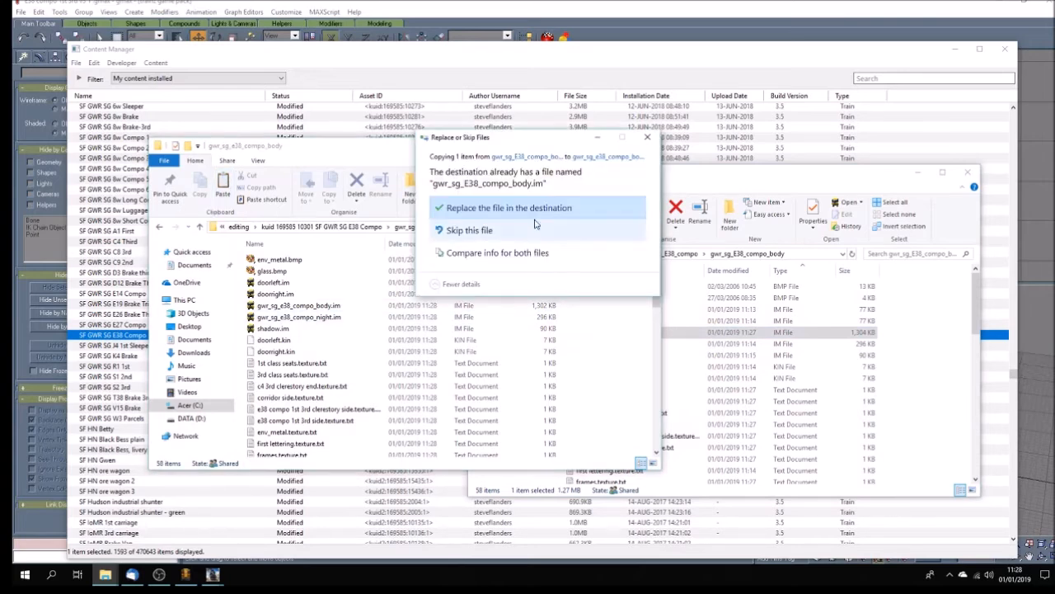
{"action": "left_click", "coordinate": [500, 212]}
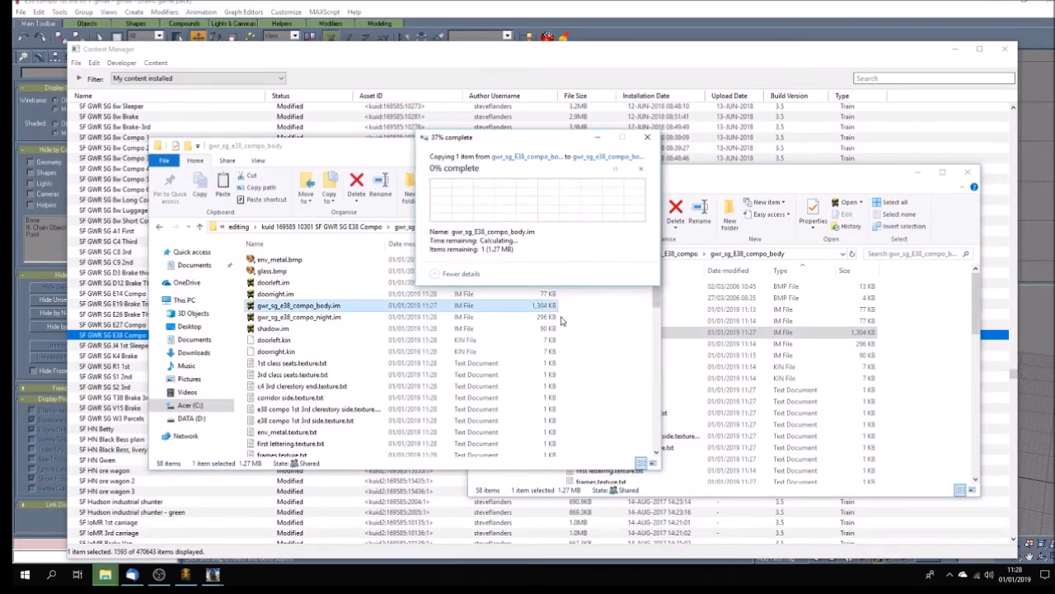
{"action": "left_click", "coordinate": [648, 145]}
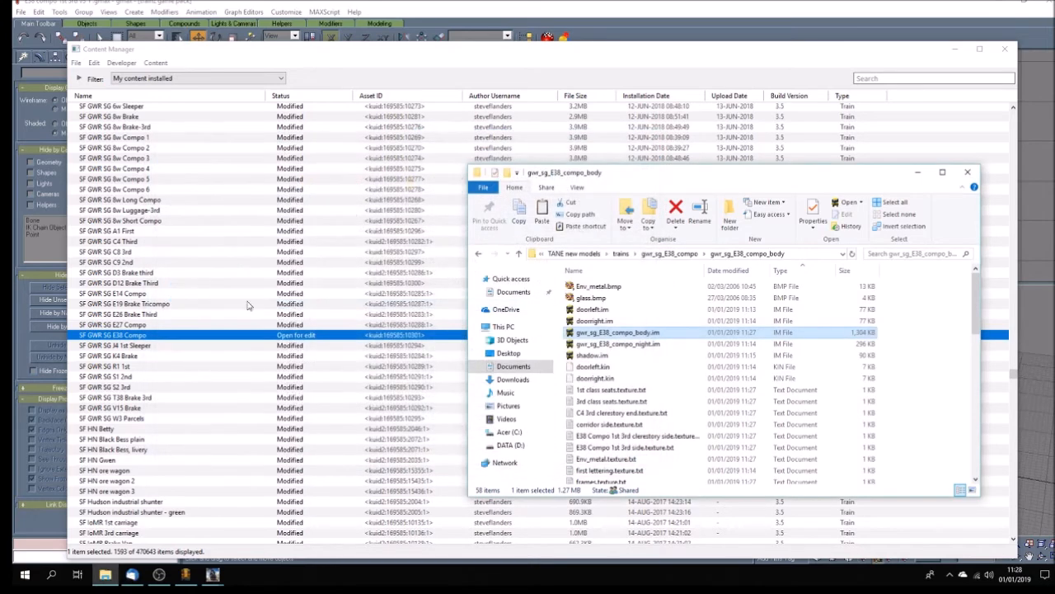
- Submit the edits to SF GWR SG E38 Compo and minimise the Content Manager and gmax windows
{"action": "right_click", "coordinate": [317, 338]}
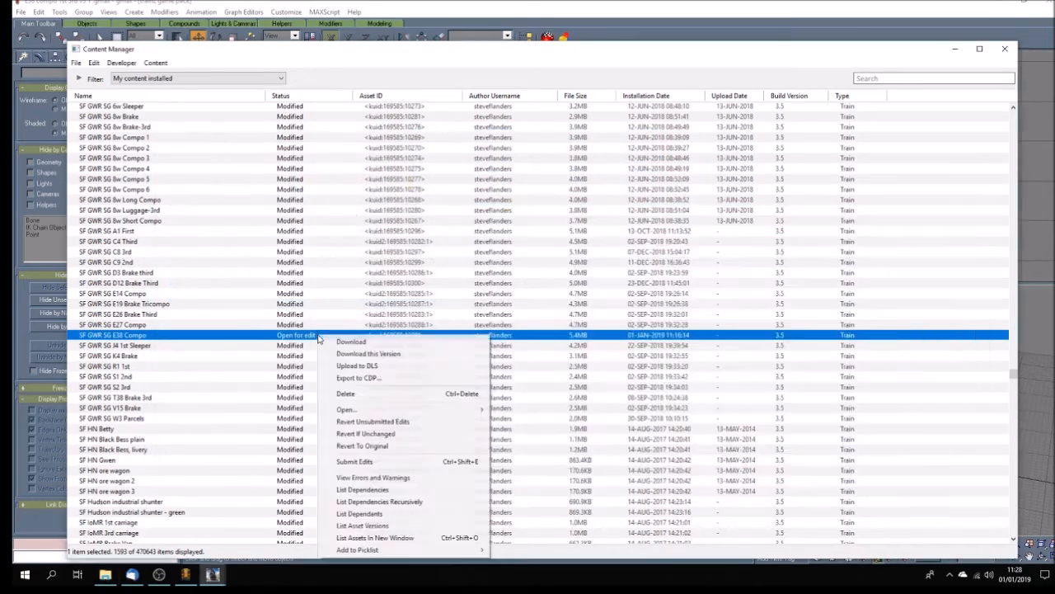
{"action": "left_click", "coordinate": [429, 464]}
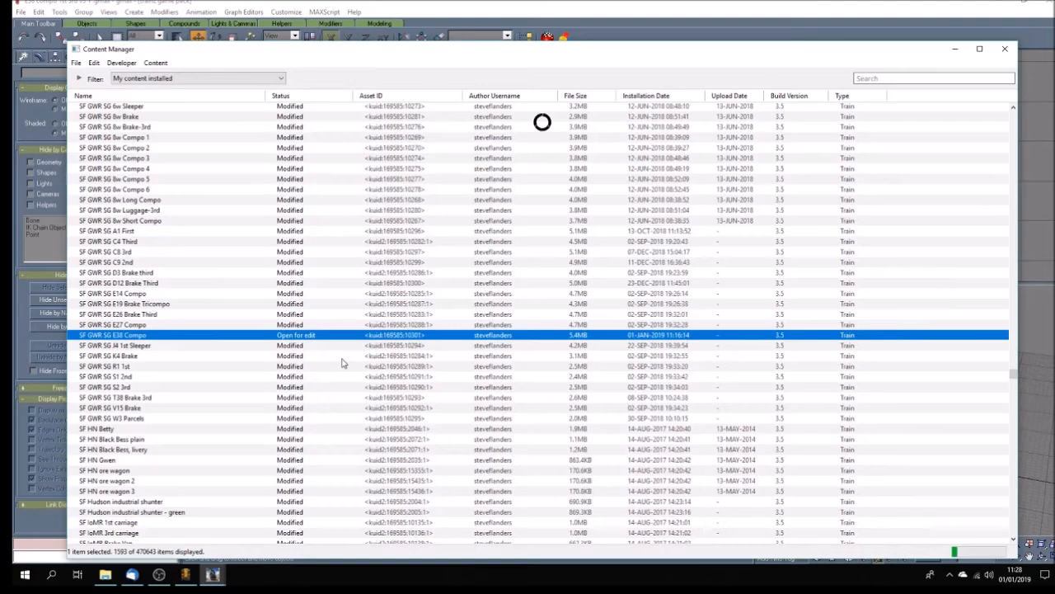
{"action": "left_click", "coordinate": [955, 49]}
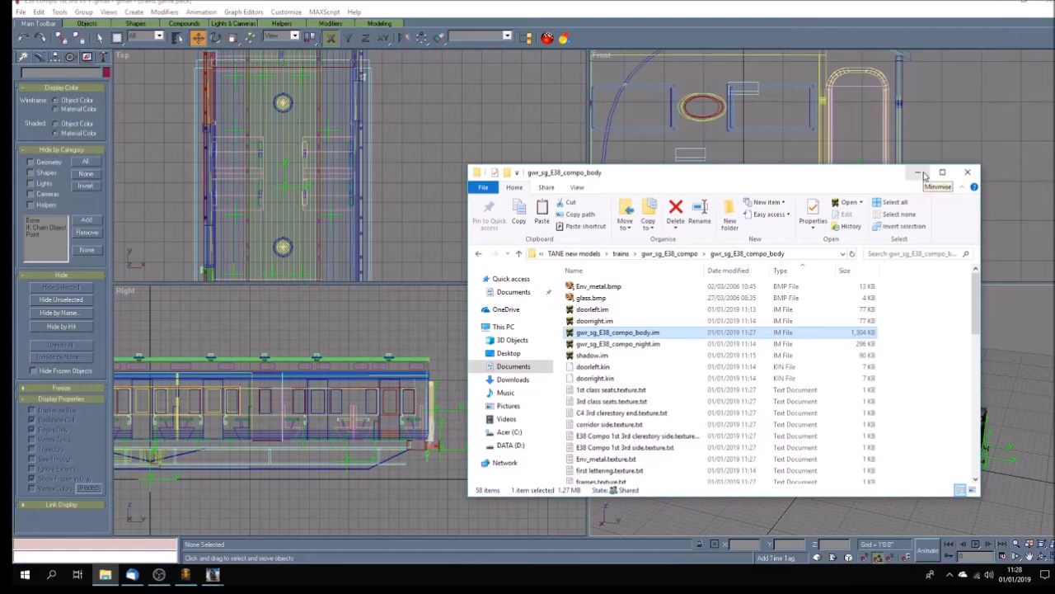
{"action": "left_click", "coordinate": [1000, 8]}
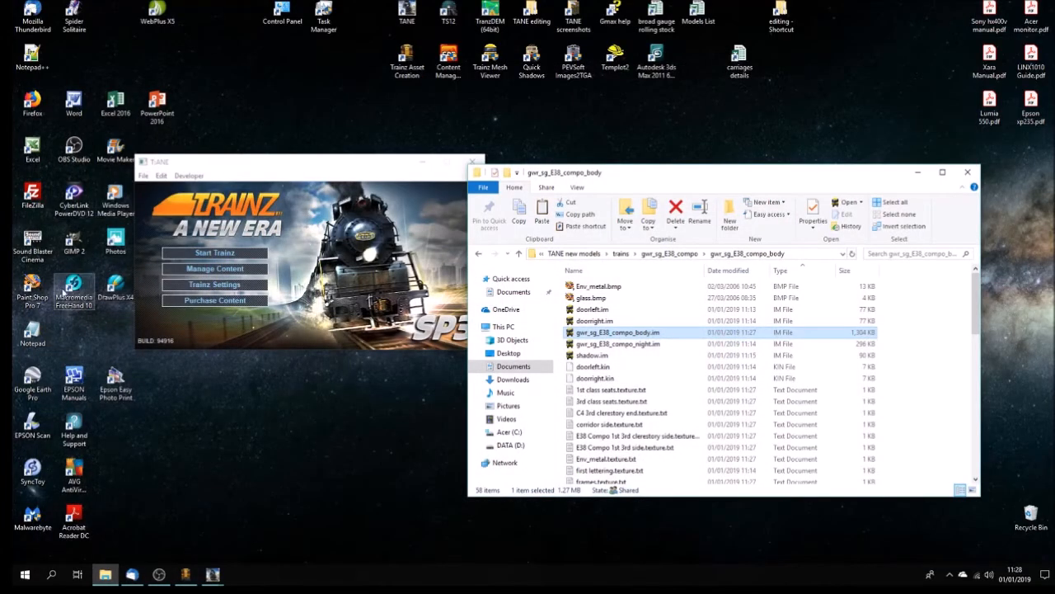
{"action": "left_click", "coordinate": [33, 291]}
{"action": "double_click", "coordinate": [34, 293]}
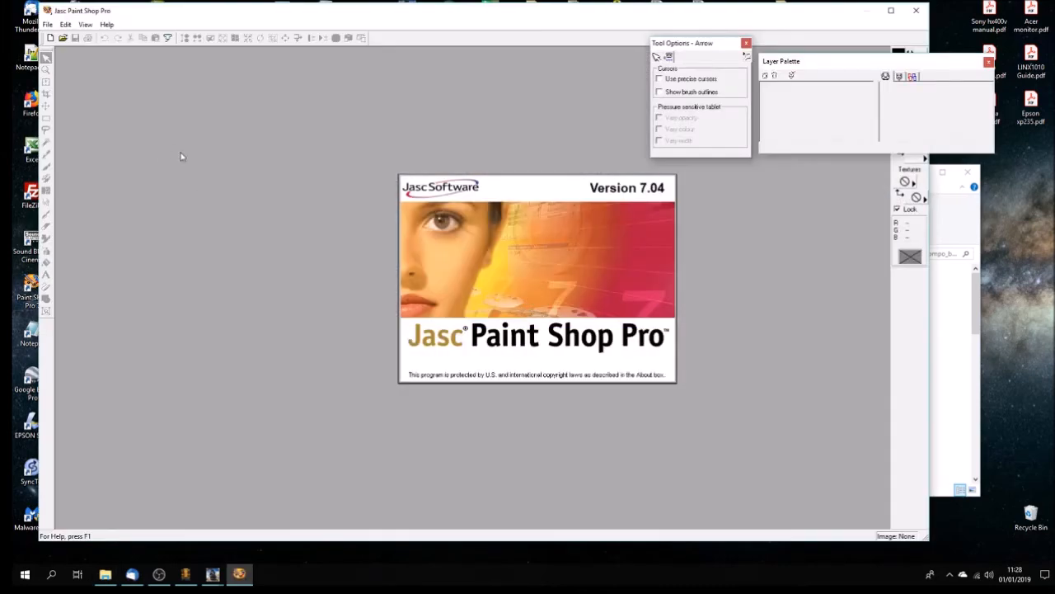
{"action": "mouse_move", "coordinate": [428, 18]}
{"action": "left_mouse_down"}
{"action": "mouse_move", "coordinate": [431, 42]}
{"action": "mouse_move", "coordinate": [430, 32]}
{"action": "left_mouse_up"}
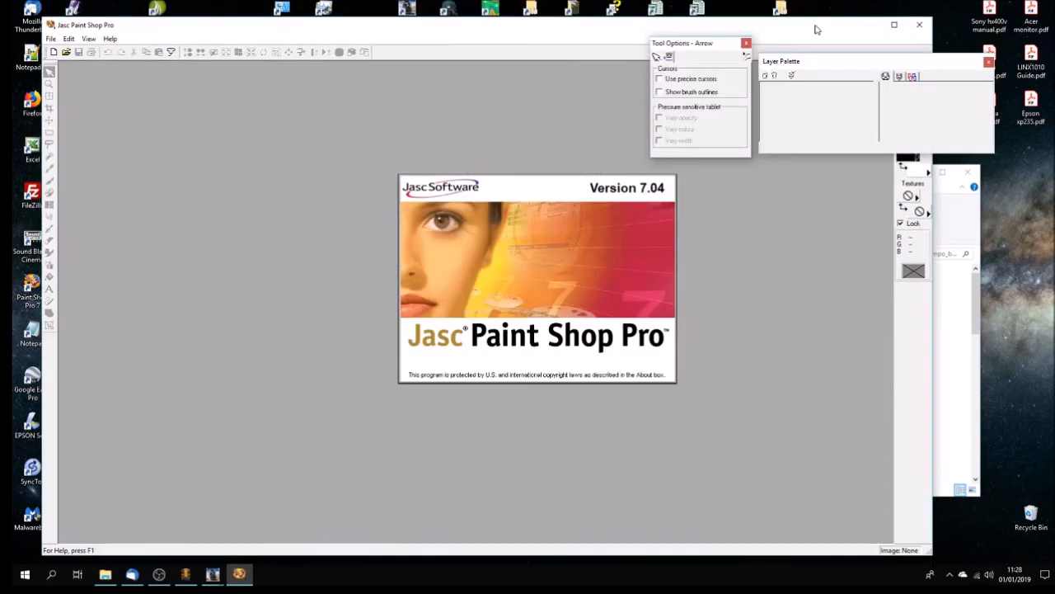
{"action": "left_click", "coordinate": [919, 26]}
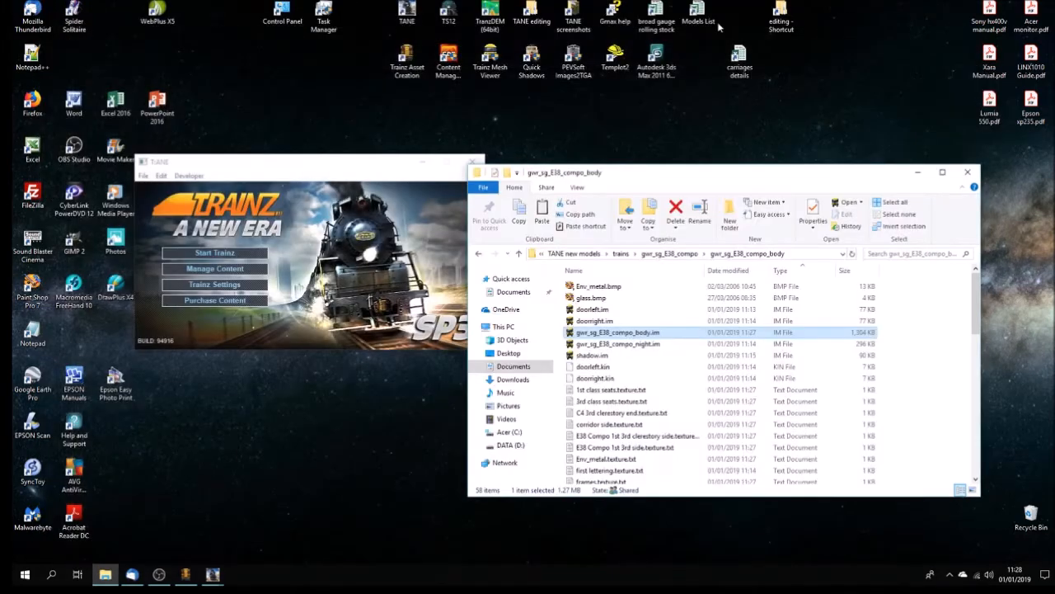
- Crop 2019-01-01 112255.jpg from the TANE screenshots folder around the carriage to about 1008 × 918 pixels, and resize it to 240 × 219 pixels
{"action": "double_click", "coordinate": [575, 21]}
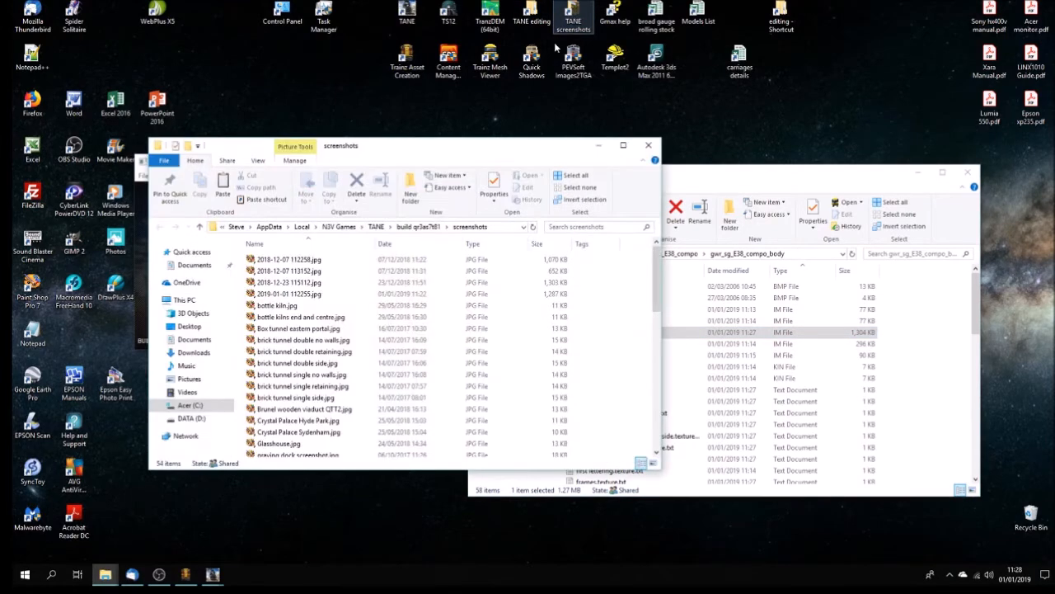
{"action": "double_click", "coordinate": [289, 294]}
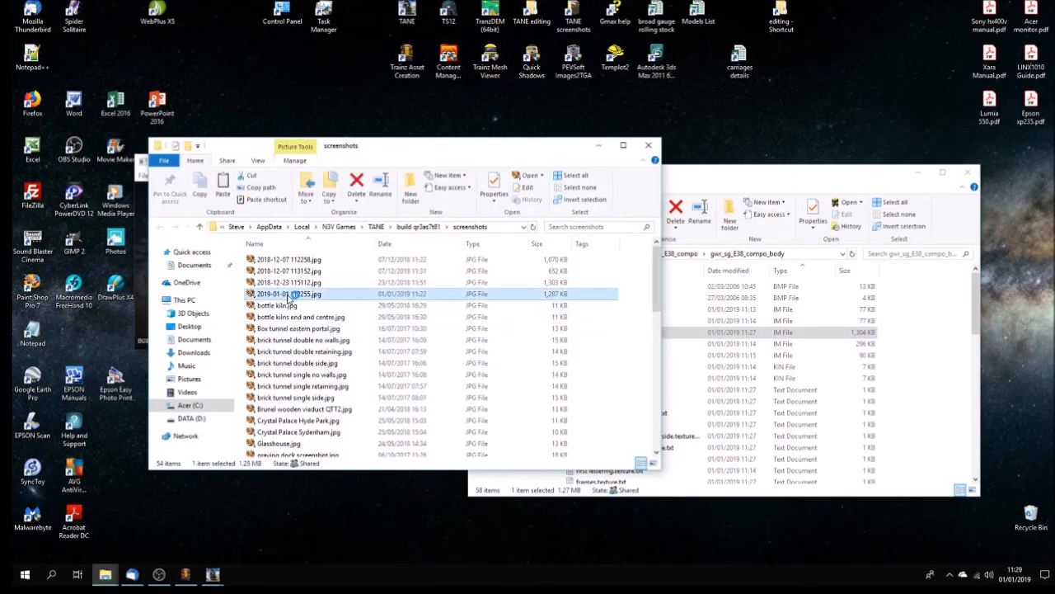
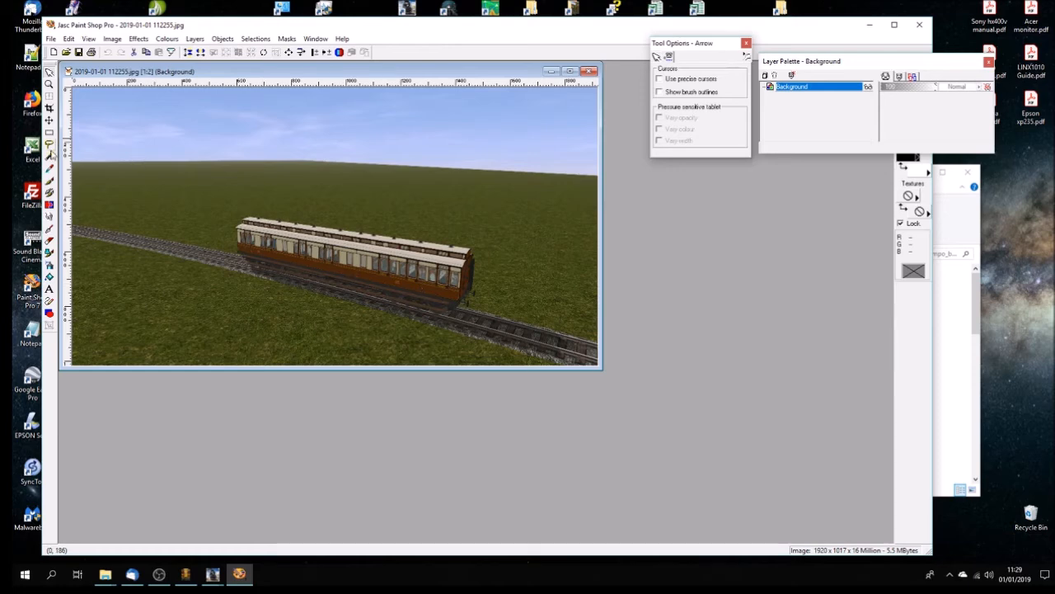
{"action": "left_click", "coordinate": [48, 132]}
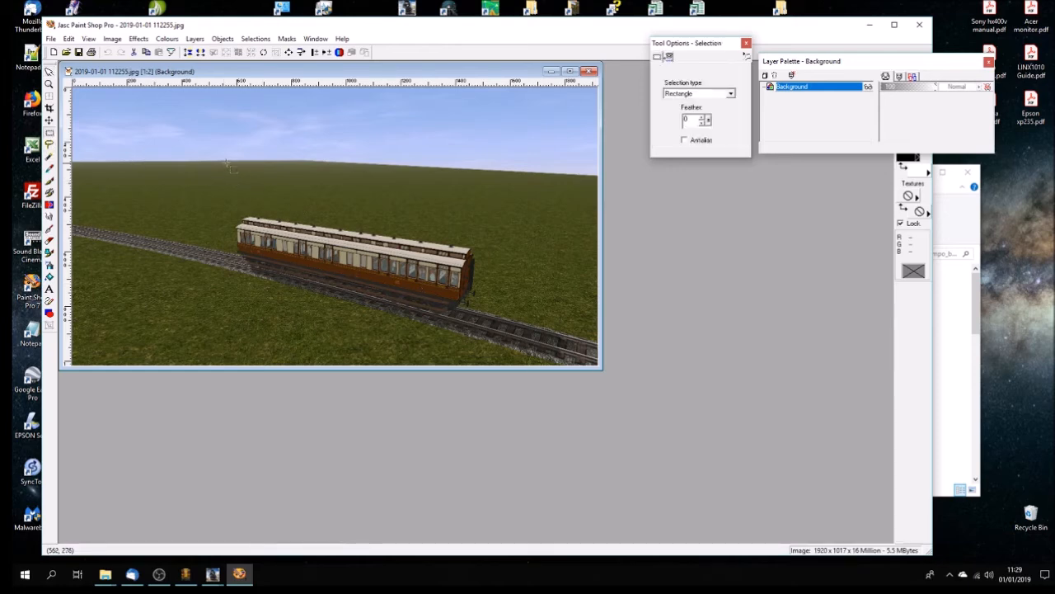
{"action": "left_click_drag", "start_coordinate": [228, 150], "coordinate": [510, 373]}
{"action": "left_click_drag", "start_coordinate": [228, 114], "coordinate": [503, 369]}
{"action": "left_click", "coordinate": [277, 54]}
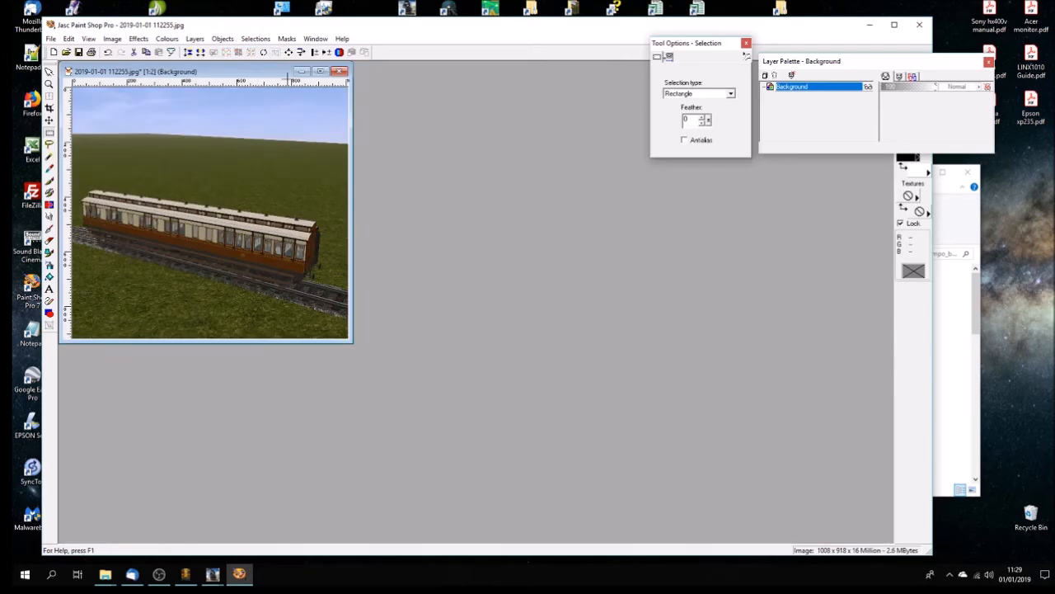
{"action": "left_click", "coordinate": [288, 53]}
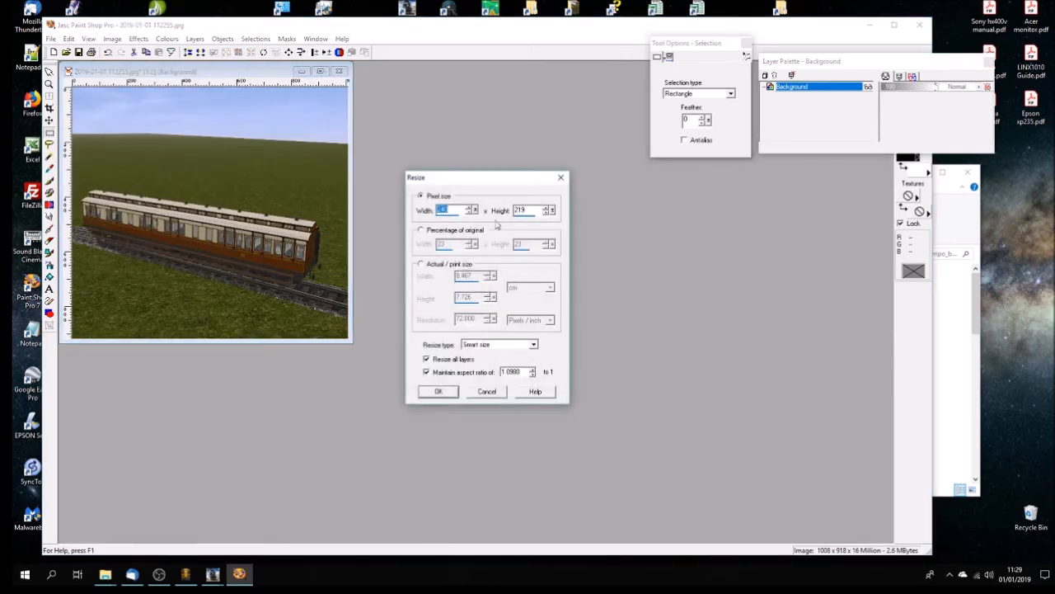
{"action": "left_click", "coordinate": [439, 392]}
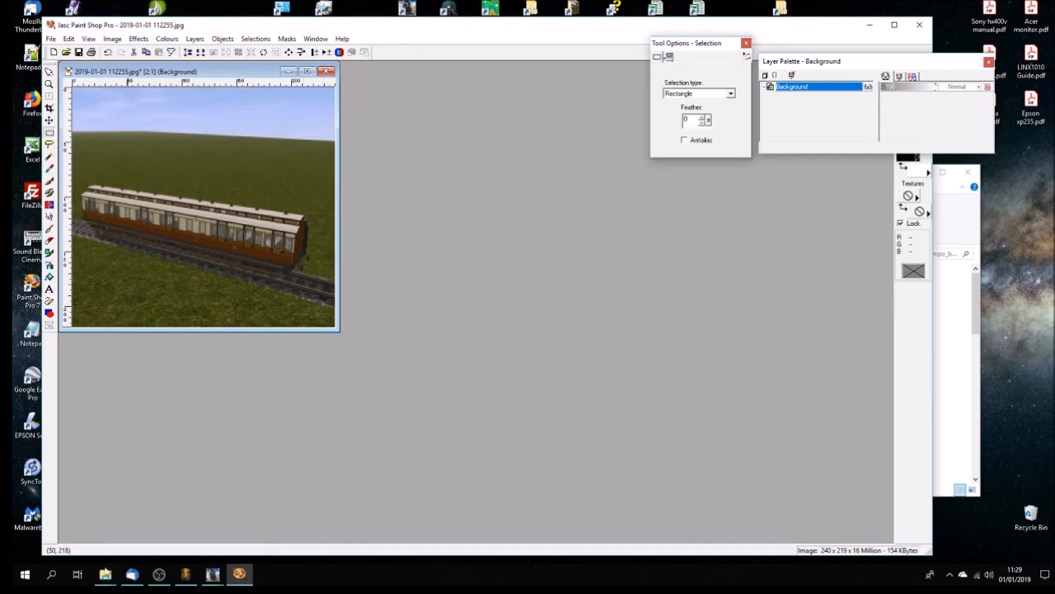
- Open screenshot.psp from the screenshots folder in Paint Shop Pro and copy its ING4Trainz and A-Z Team logo layer
{"action": "left_click", "coordinate": [105, 574]}
{"action": "left_click", "coordinate": [175, 500]}
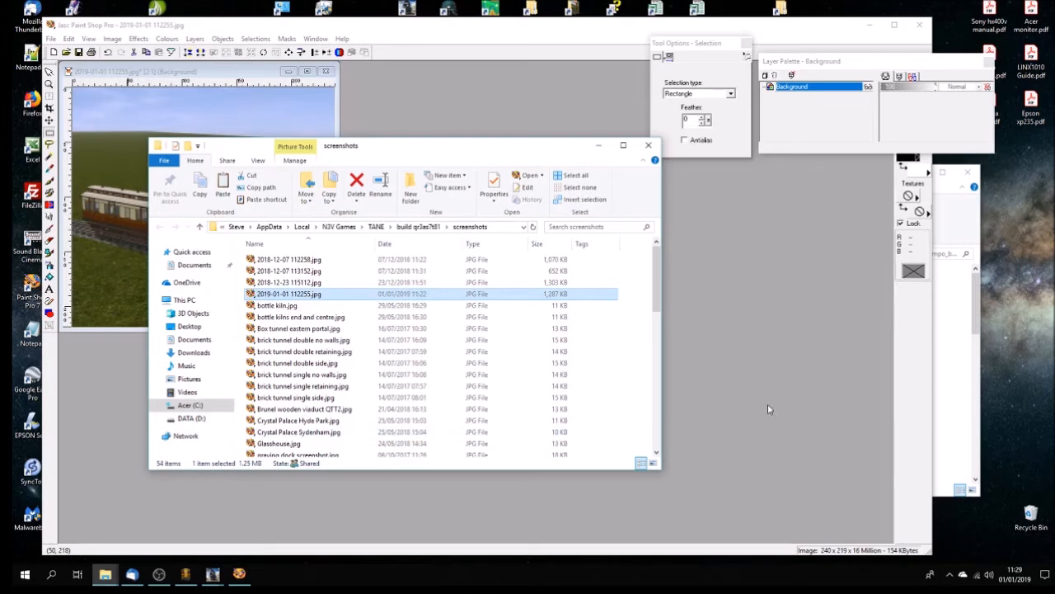
{"action": "left_click_drag", "start_coordinate": [652, 283], "coordinate": [644, 397]}
{"action": "double_click", "coordinate": [279, 336]}
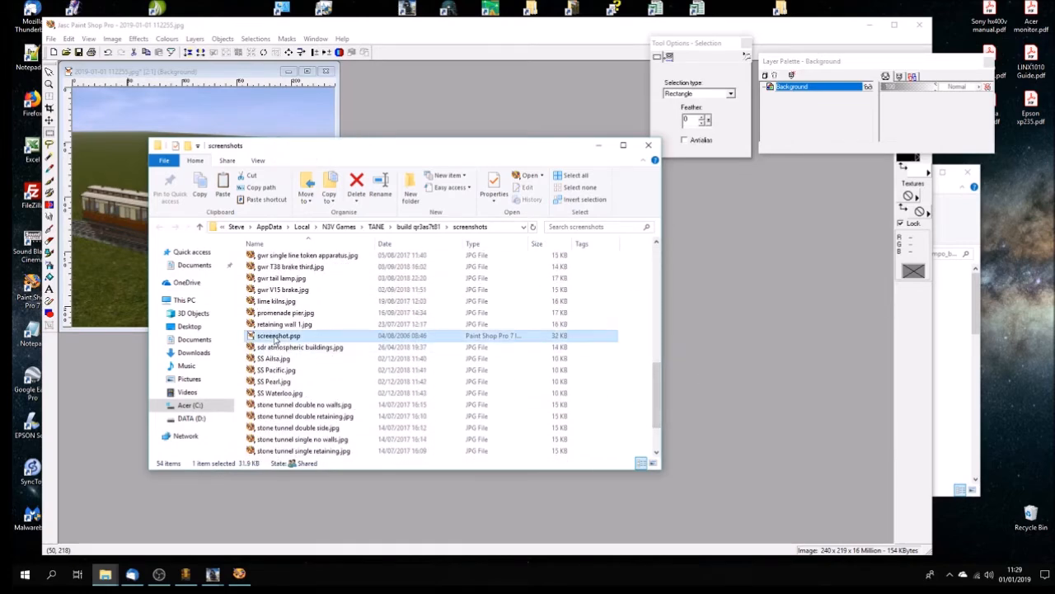
{"action": "left_click_drag", "start_coordinate": [98, 85], "coordinate": [474, 221]}
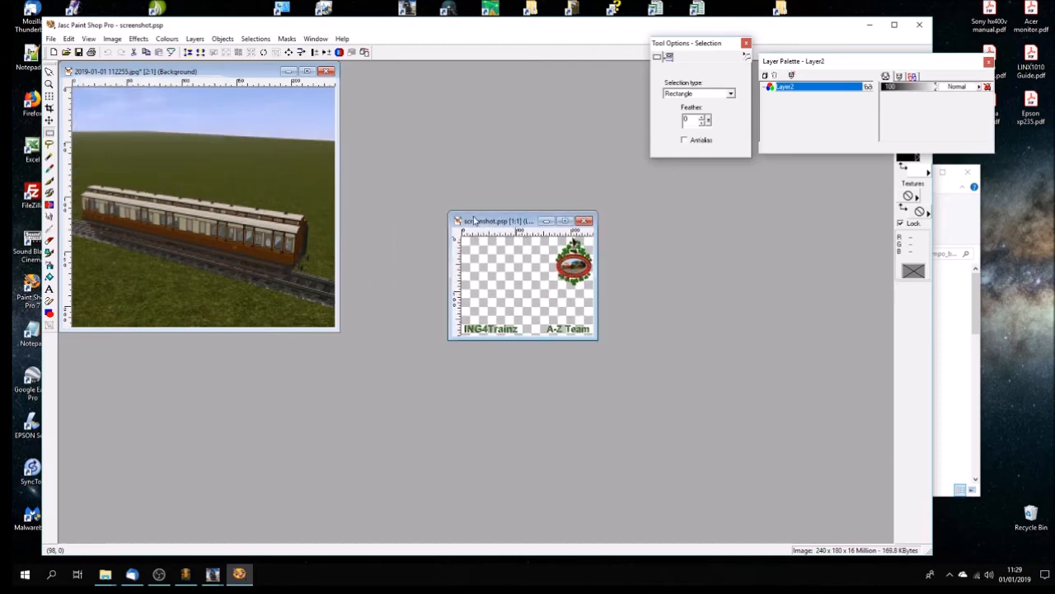
{"action": "left_click", "coordinate": [69, 39]}
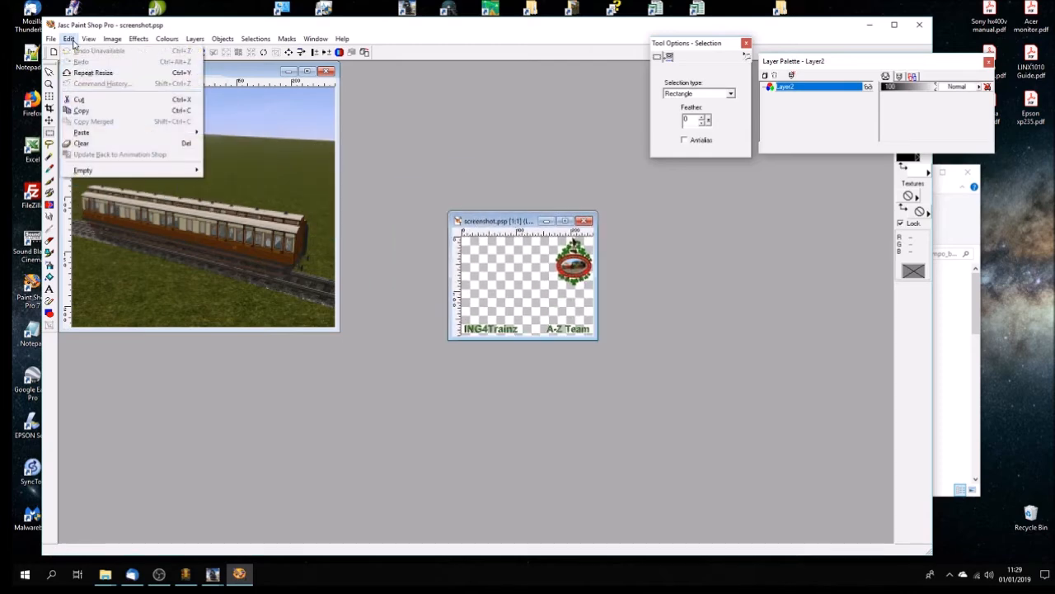
{"action": "left_click", "coordinate": [77, 100]}
- Set the carriage image's canvas size to 240 × 180 pixels with the image centred horizontally and vertically
{"action": "left_click", "coordinate": [281, 96]}
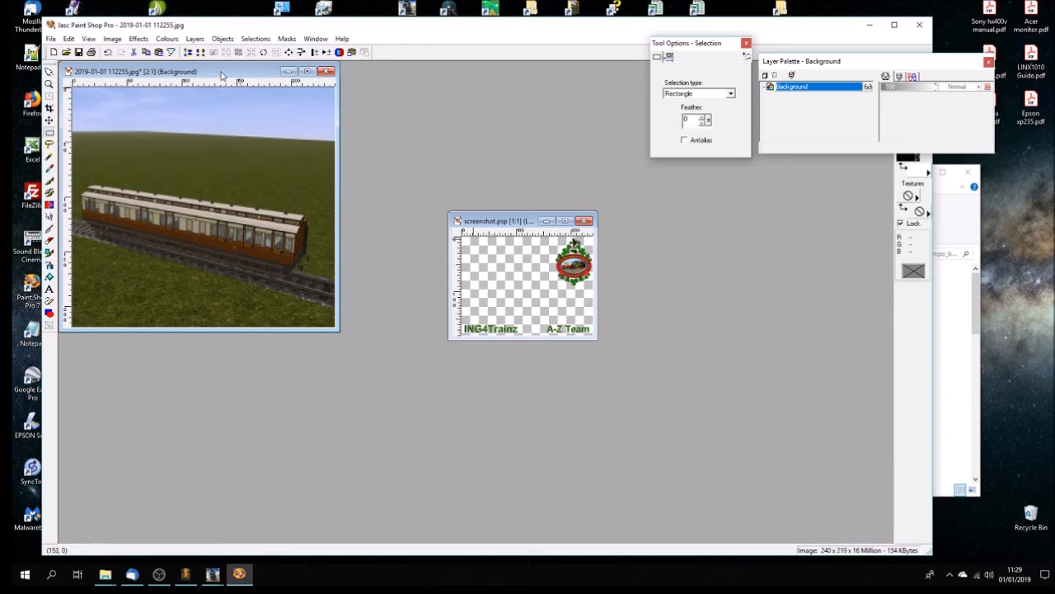
{"action": "left_click", "coordinate": [281, 54]}
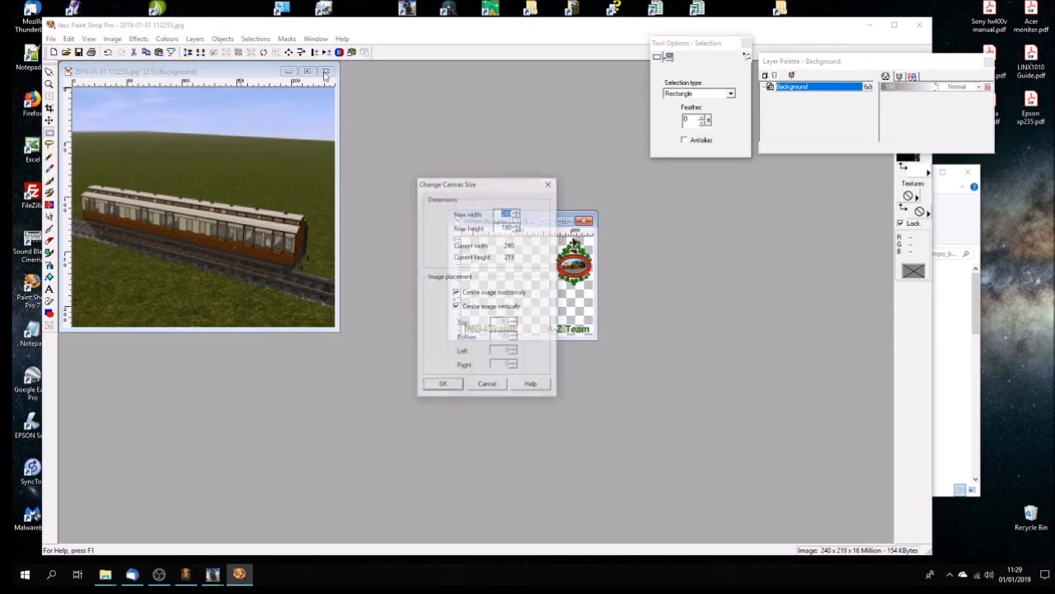
{"action": "left_click", "coordinate": [456, 387]}
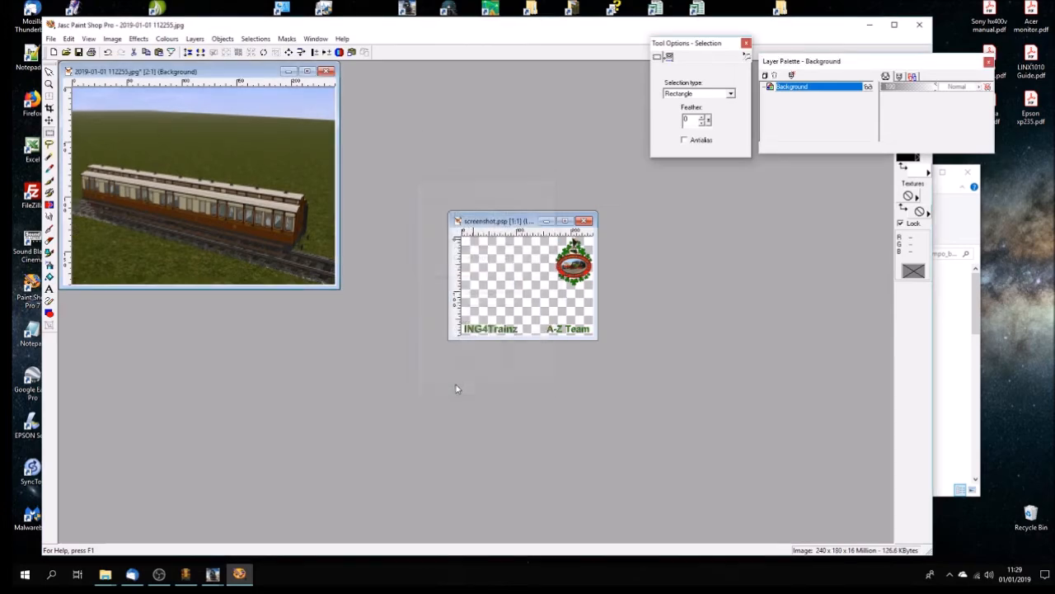
- Paste the copied logos as a new layer over the carriage image, merge it into the background, and close screenshot.psp
{"action": "left_click", "coordinate": [339, 53]}
{"action": "left_click", "coordinate": [352, 53]}
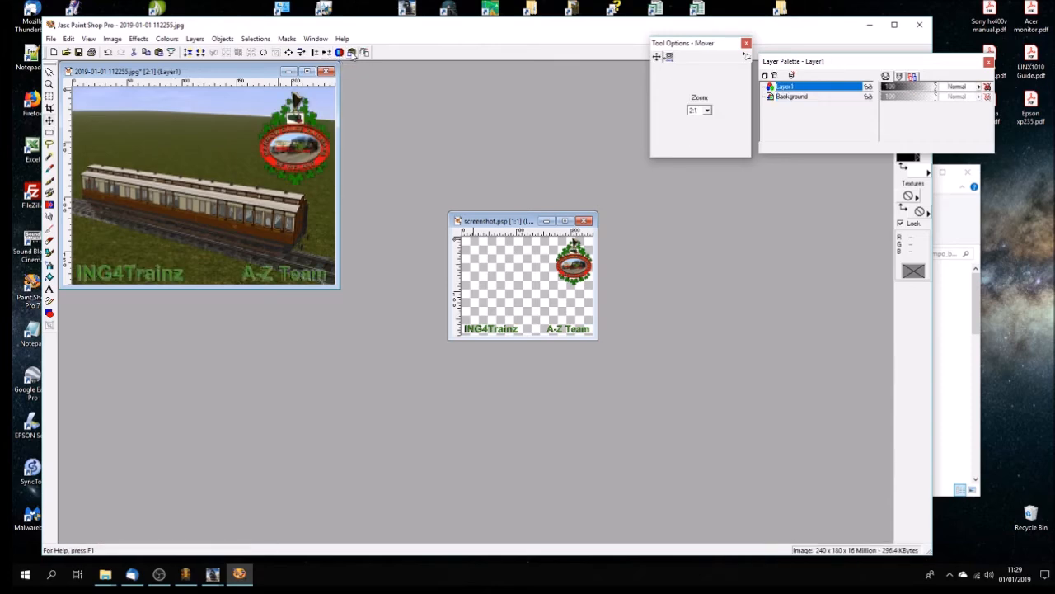
{"action": "left_click", "coordinate": [363, 53]}
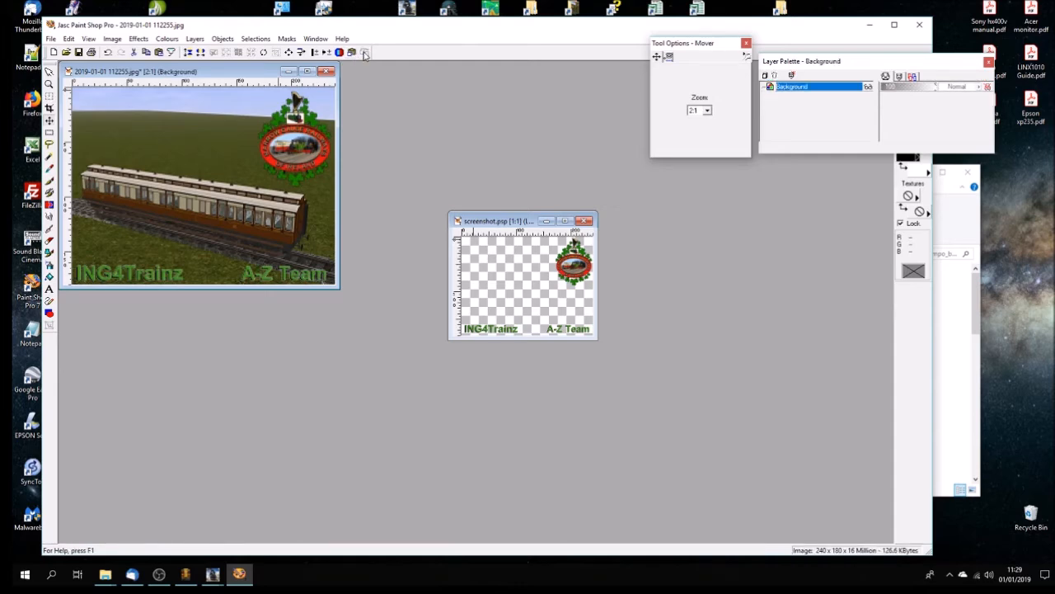
{"action": "left_click", "coordinate": [584, 221]}
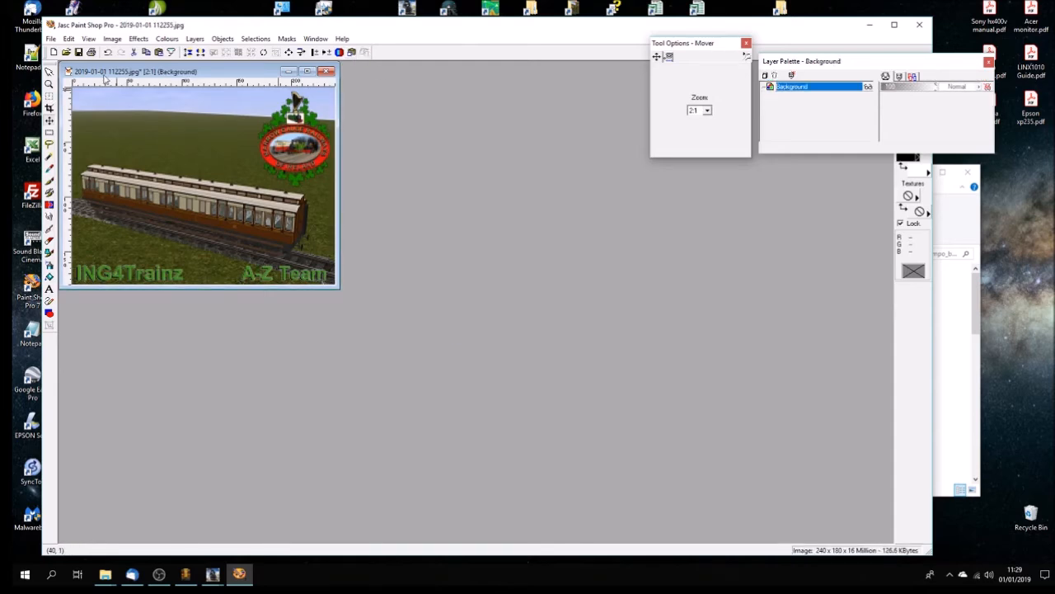
- Save the logo-branded carriage image as gwr E38 compo.jpg in the screenshots folder
{"action": "left_click", "coordinate": [51, 38]}
{"action": "left_click", "coordinate": [74, 124]}
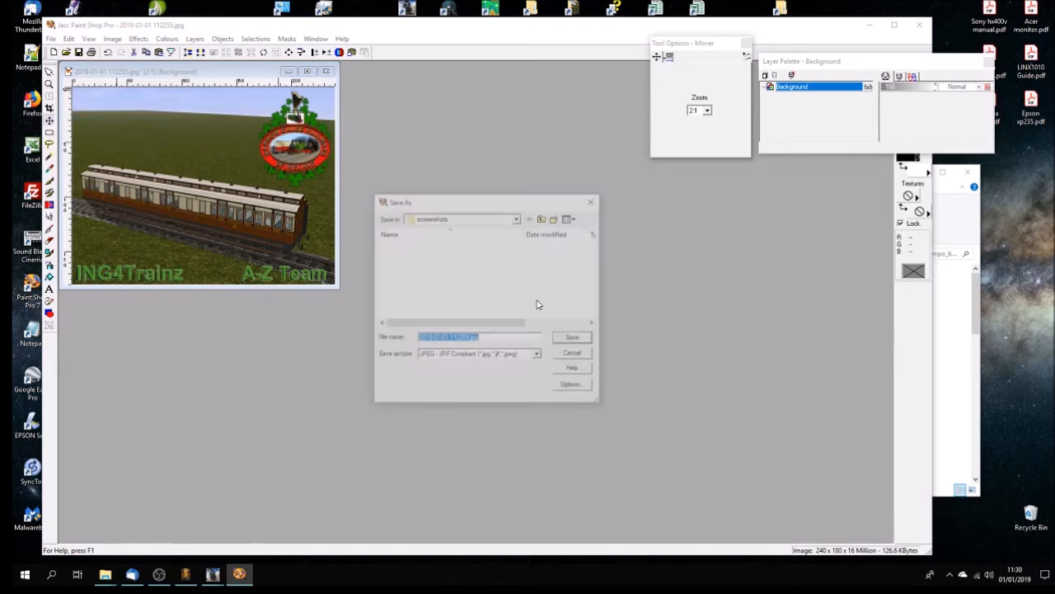
{"action": "left_click", "coordinate": [578, 219]}
{"action": "left_click", "coordinate": [587, 290]}
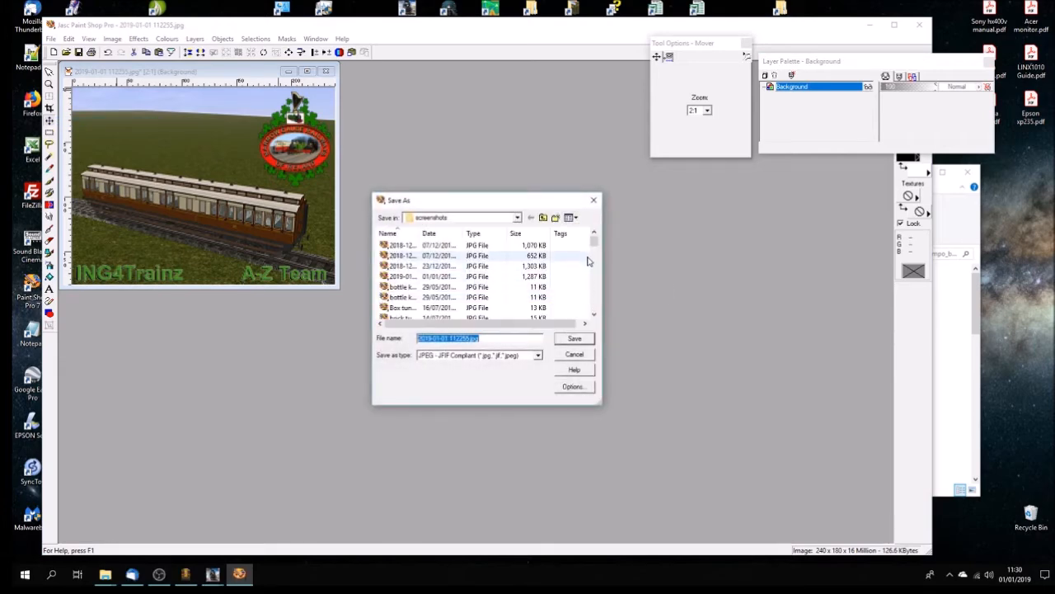
{"action": "left_click_drag", "start_coordinate": [422, 236], "coordinate": [478, 235]}
{"action": "left_click", "coordinate": [594, 253]}
{"action": "left_click_drag", "start_coordinate": [594, 253], "coordinate": [592, 278]}
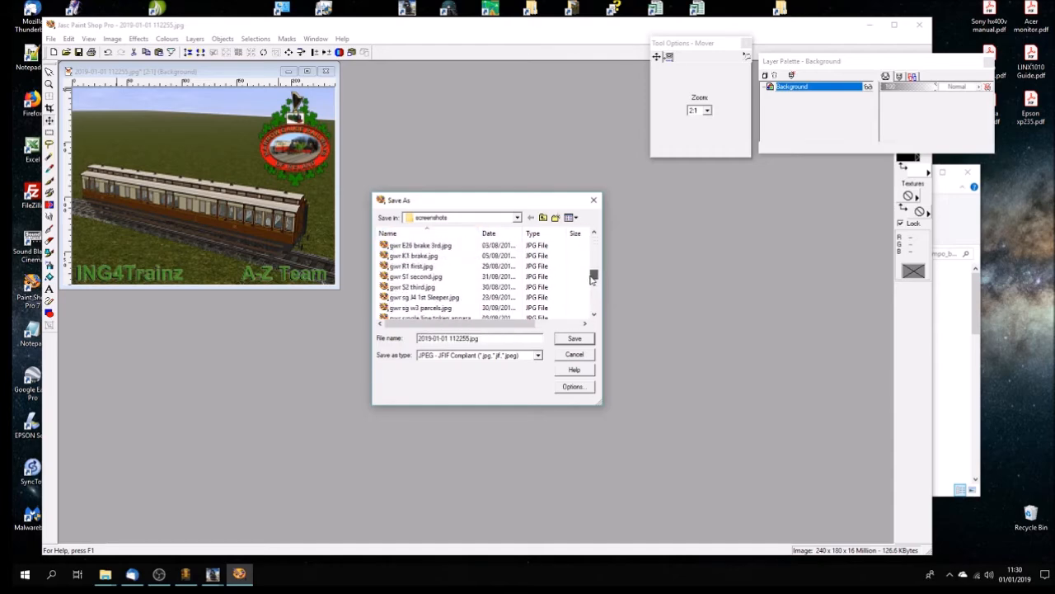
{"action": "left_click_drag", "start_coordinate": [592, 278], "coordinate": [592, 271]}
{"action": "left_click", "coordinate": [445, 260]}
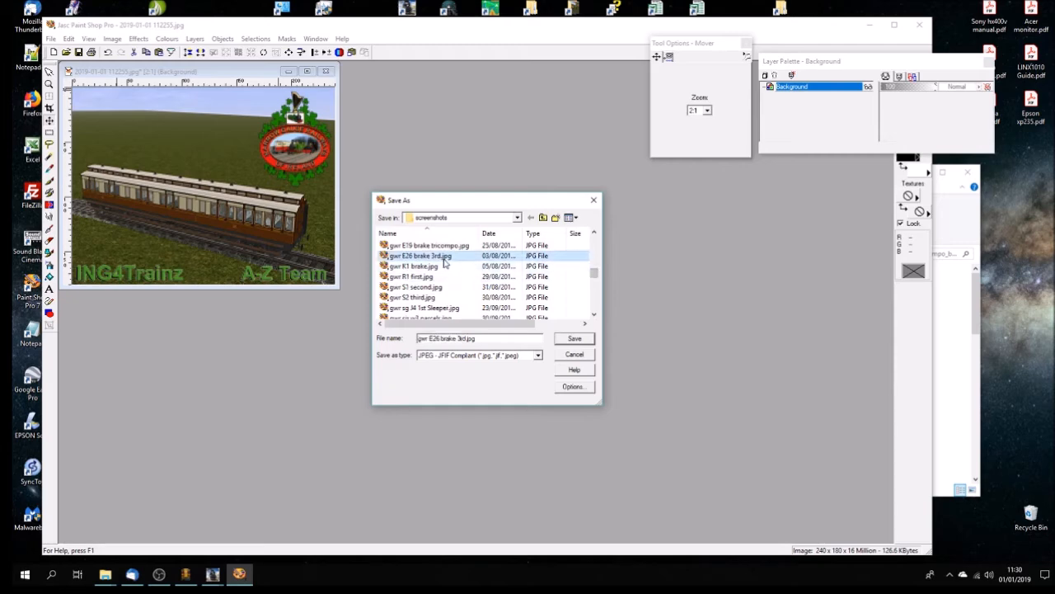
{"action": "left_click_drag", "start_coordinate": [429, 339], "coordinate": [448, 339]}
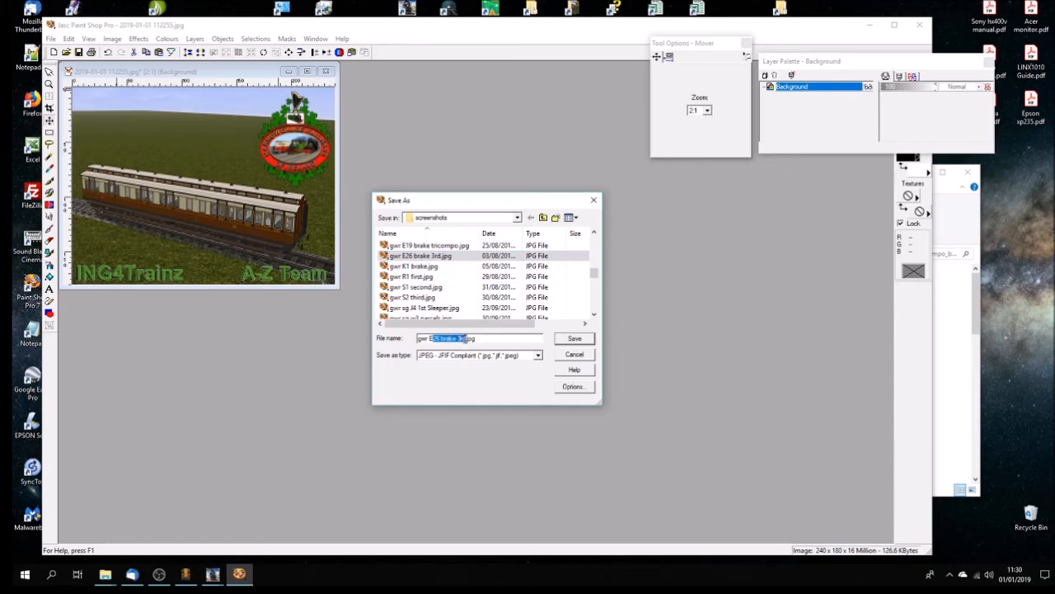
{"action": "type", "text": "38 compo"}
{"action": "key", "text": "Return"}
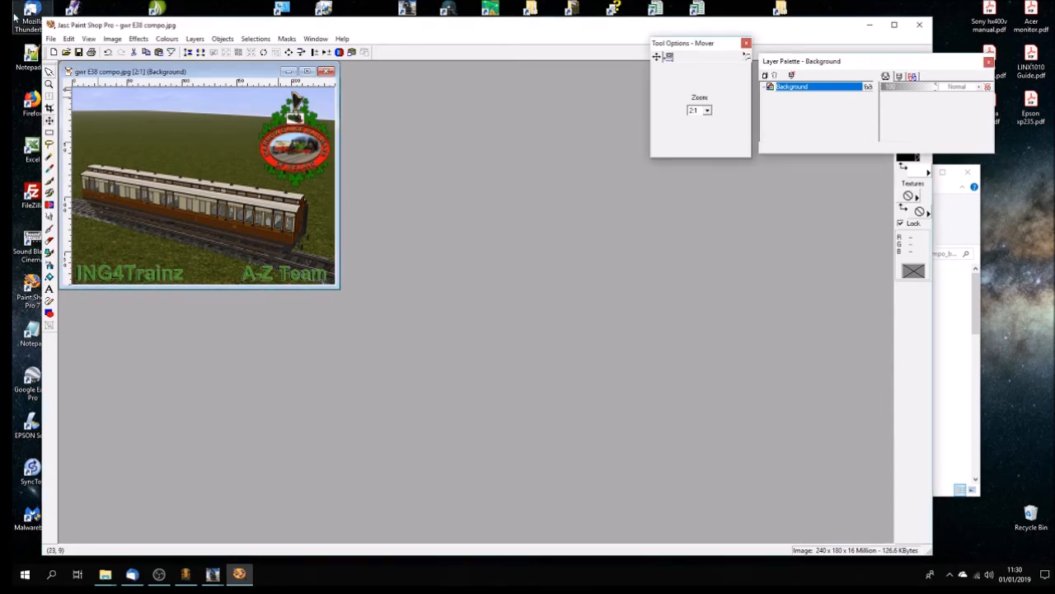
- Save another copy as screenshot.jpg in Documents > Trainz projects > TANE new models > trains > gwr_sg_E38_compo, replacing the existing file
{"action": "left_click", "coordinate": [50, 39]}
{"action": "left_click", "coordinate": [69, 122]}
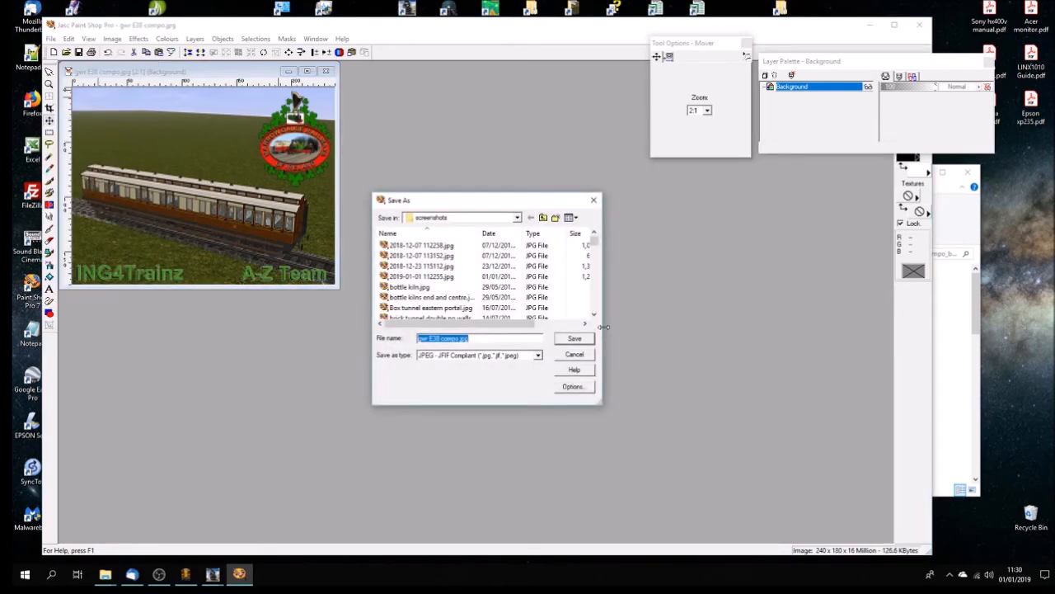
{"action": "left_click", "coordinate": [517, 218]}
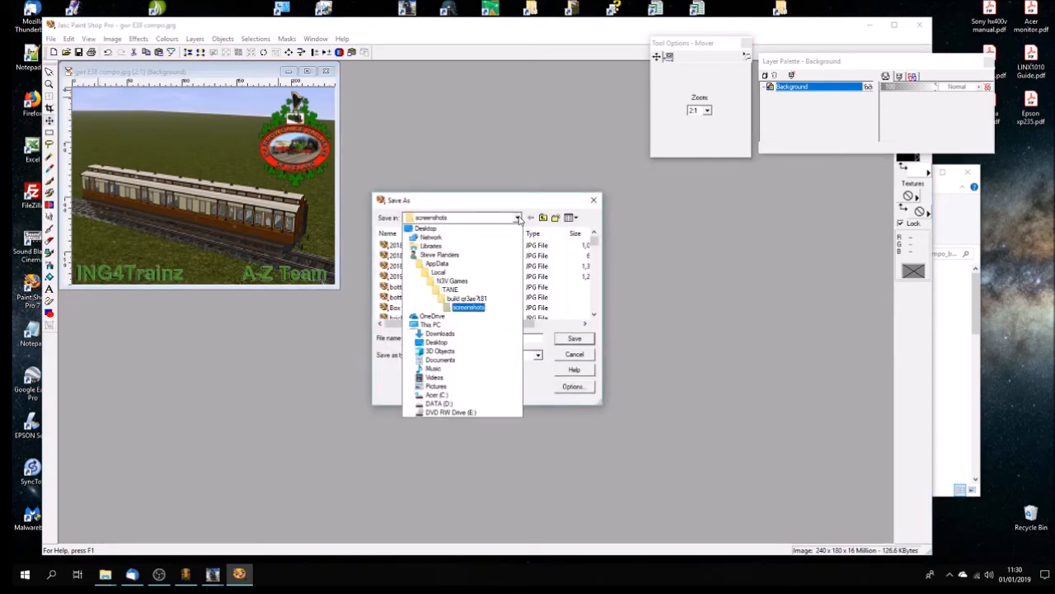
{"action": "left_click", "coordinate": [452, 362]}
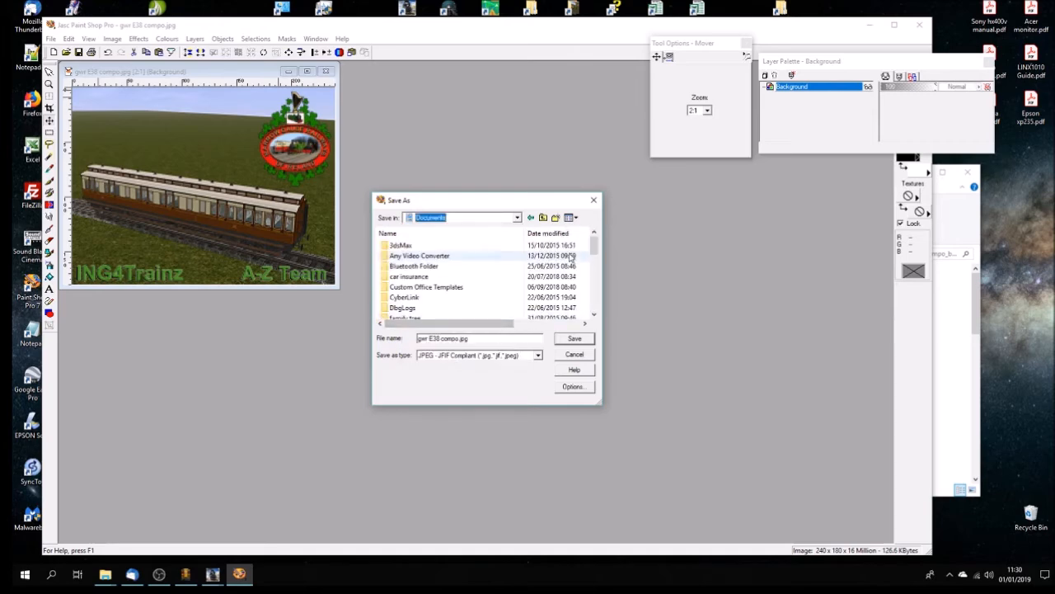
{"action": "left_click_drag", "start_coordinate": [593, 249], "coordinate": [593, 266]}
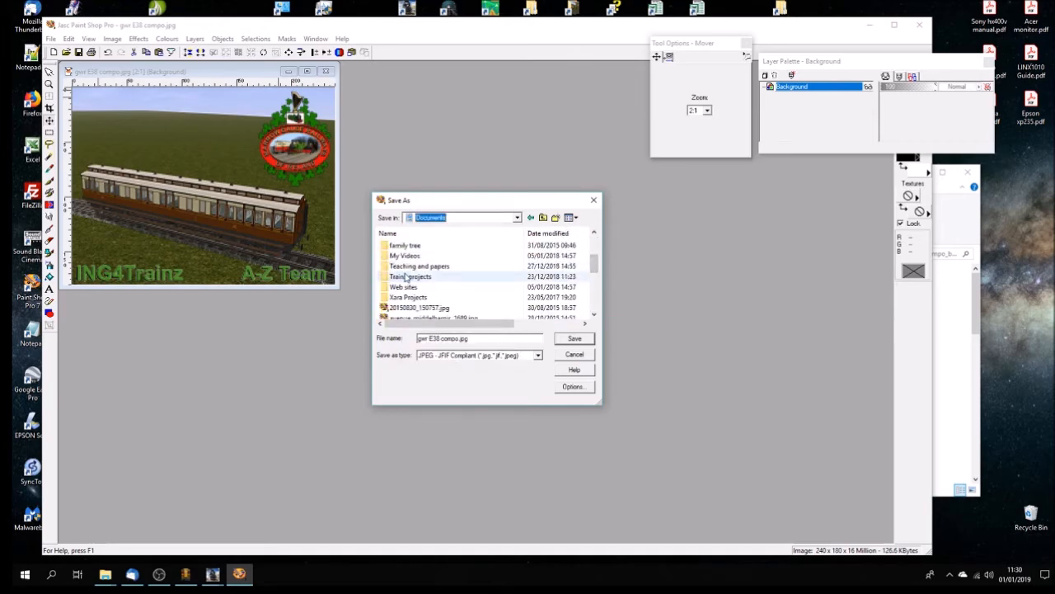
{"action": "double_click", "coordinate": [428, 278]}
{"action": "scroll", "coordinate": [428, 281], "scroll_direction": "down", "scroll_amount": 2}
{"action": "double_click", "coordinate": [428, 280]}
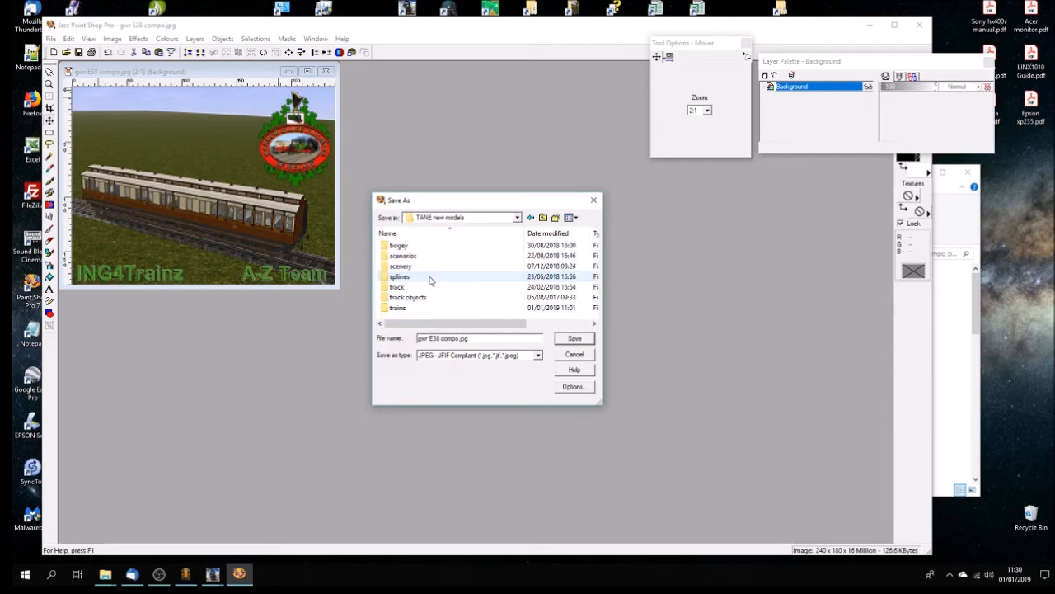
{"action": "double_click", "coordinate": [398, 308]}
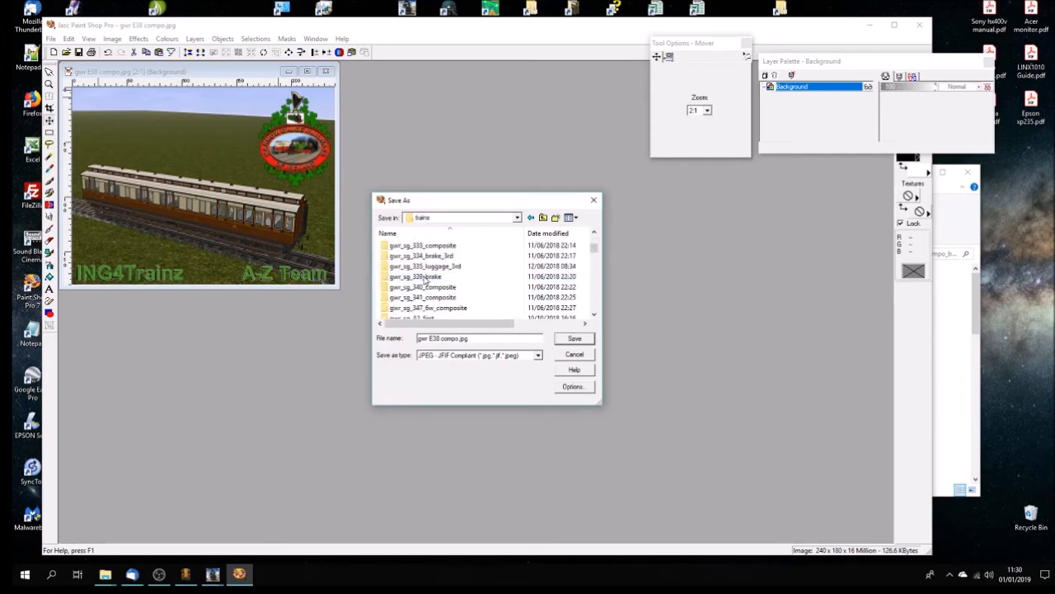
{"action": "scroll", "coordinate": [427, 281], "scroll_direction": "down", "scroll_amount": 2}
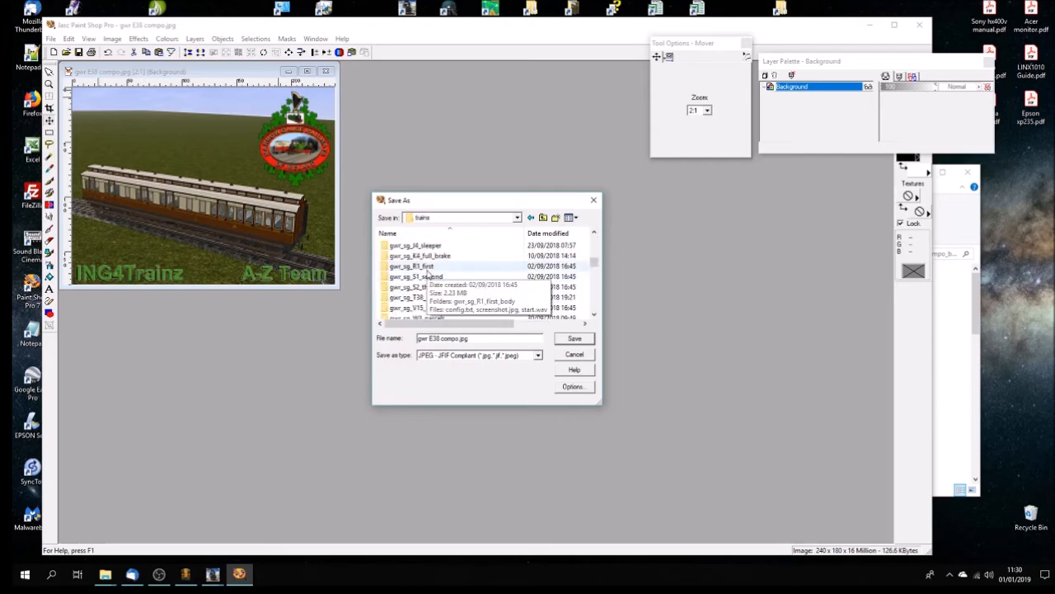
{"action": "scroll", "coordinate": [427, 277], "scroll_direction": "up", "scroll_amount": 2}
{"action": "double_click", "coordinate": [439, 300]}
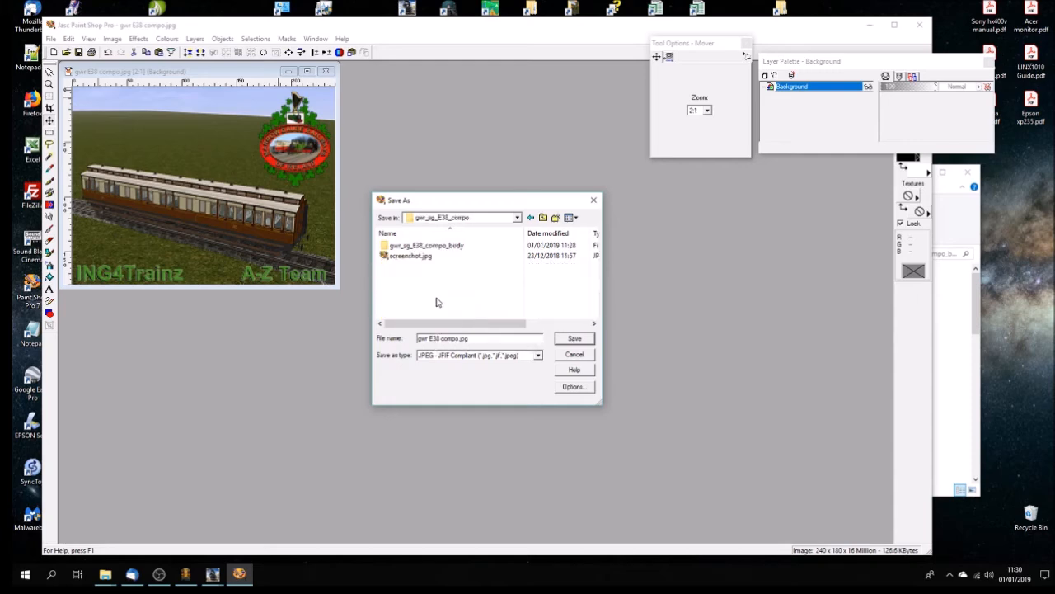
{"action": "left_click", "coordinate": [417, 257]}
{"action": "left_click", "coordinate": [575, 339]}
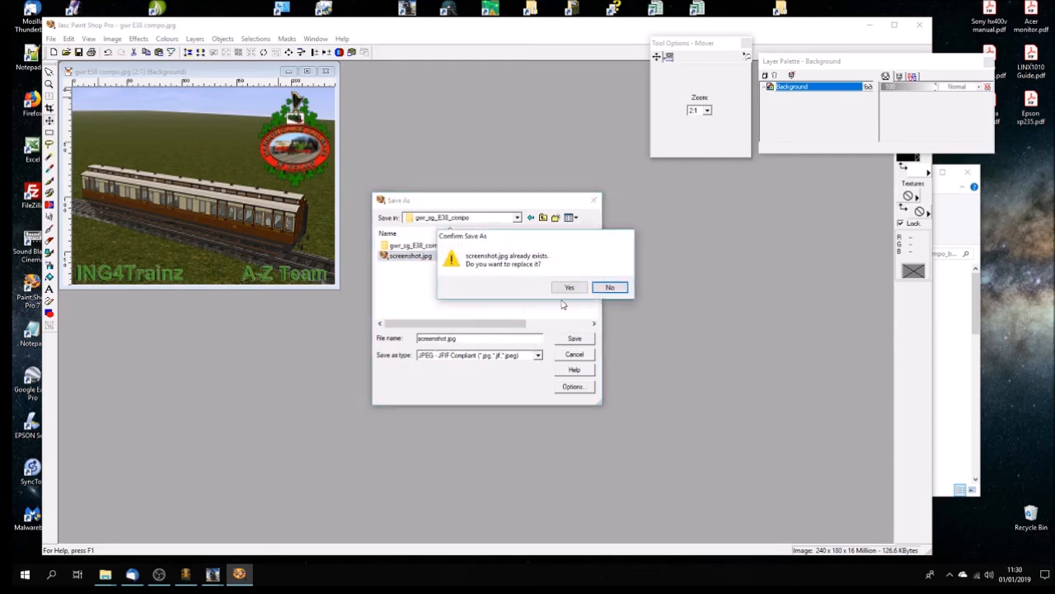
{"action": "left_click", "coordinate": [571, 287]}
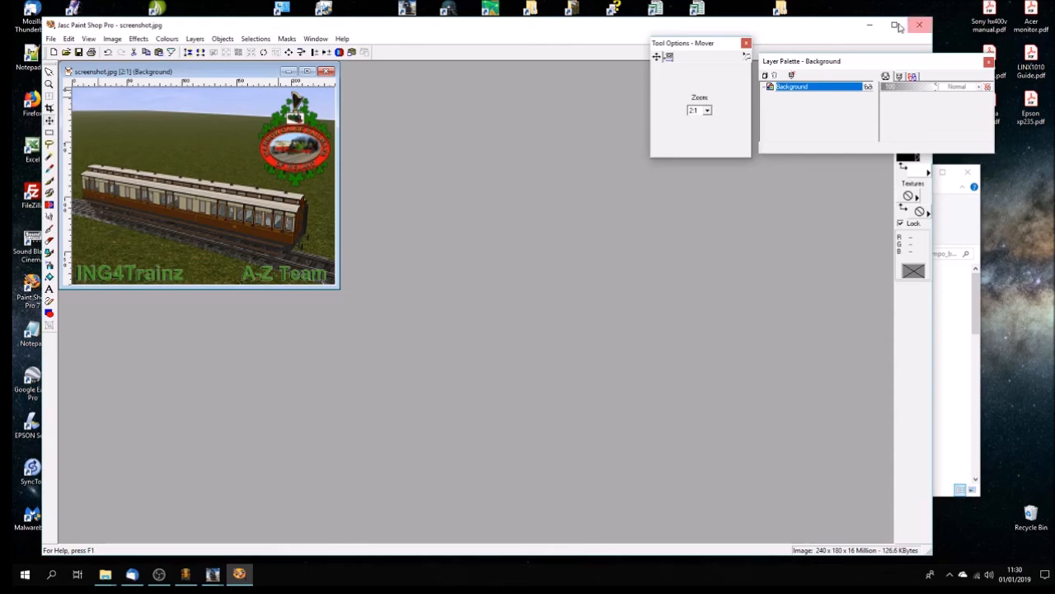
- Close Paint Shop Pro without keeping the clipboard data, and close the screenshots folder window
{"action": "left_click", "coordinate": [921, 25]}
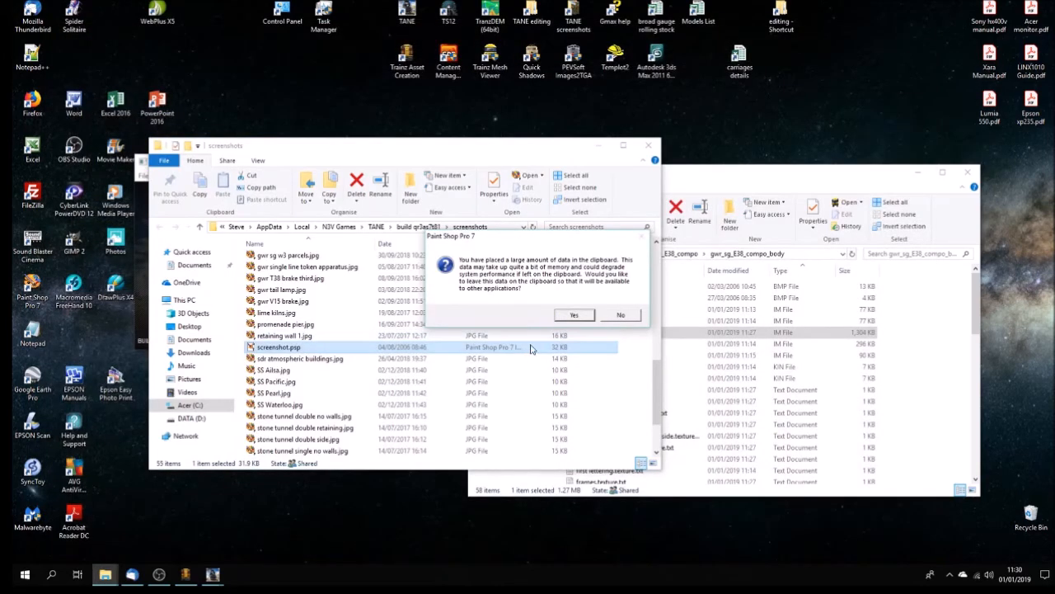
{"action": "left_click", "coordinate": [622, 316]}
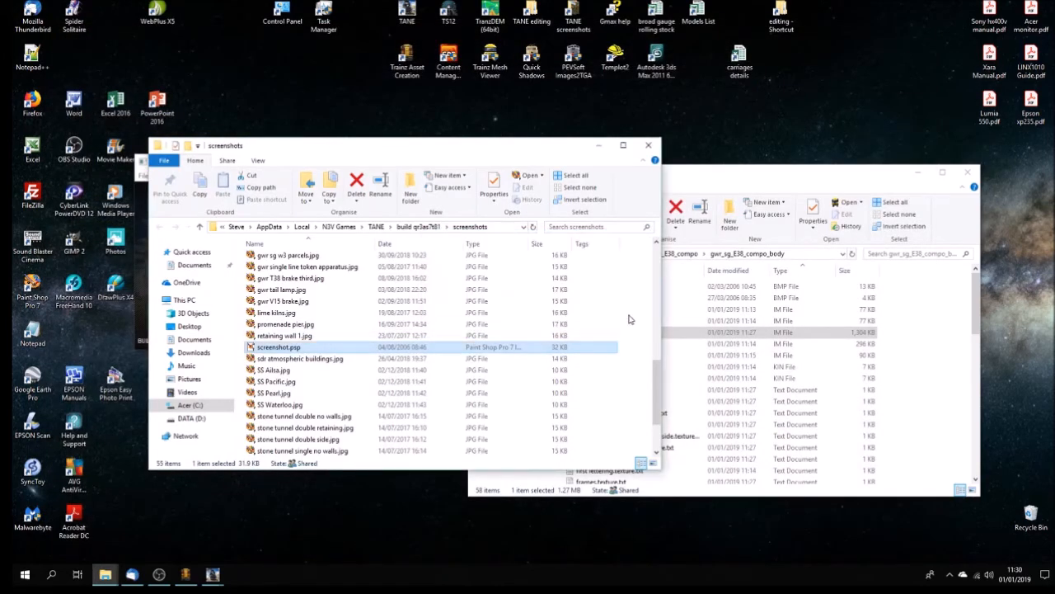
{"action": "left_click", "coordinate": [648, 146]}
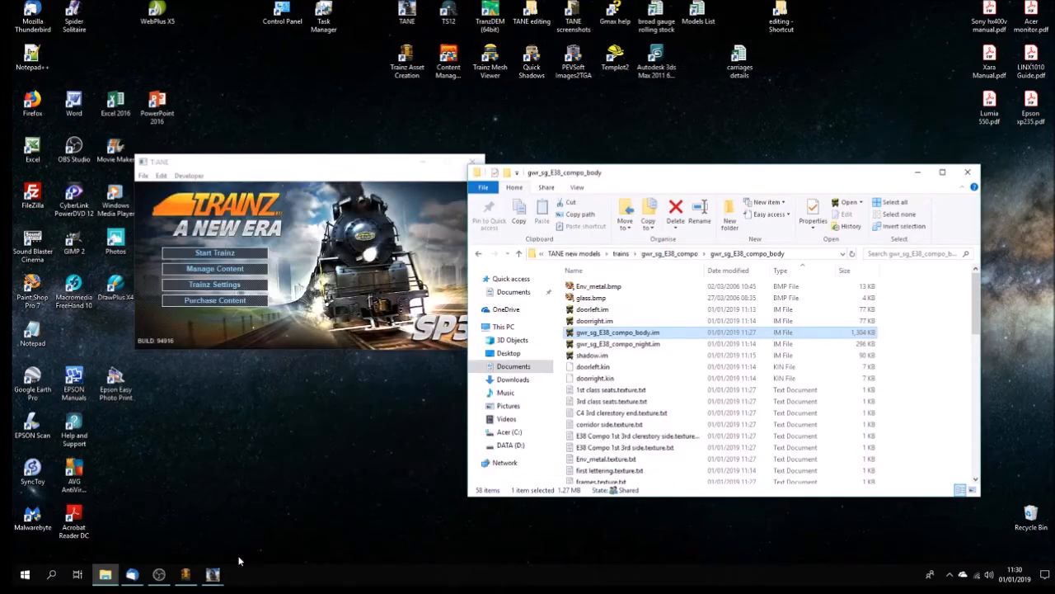
- Switch to Content Manager and show the SF GWR SG E38 Compo asset's files in Explorer
{"action": "mouse_move", "coordinate": [213, 574]}
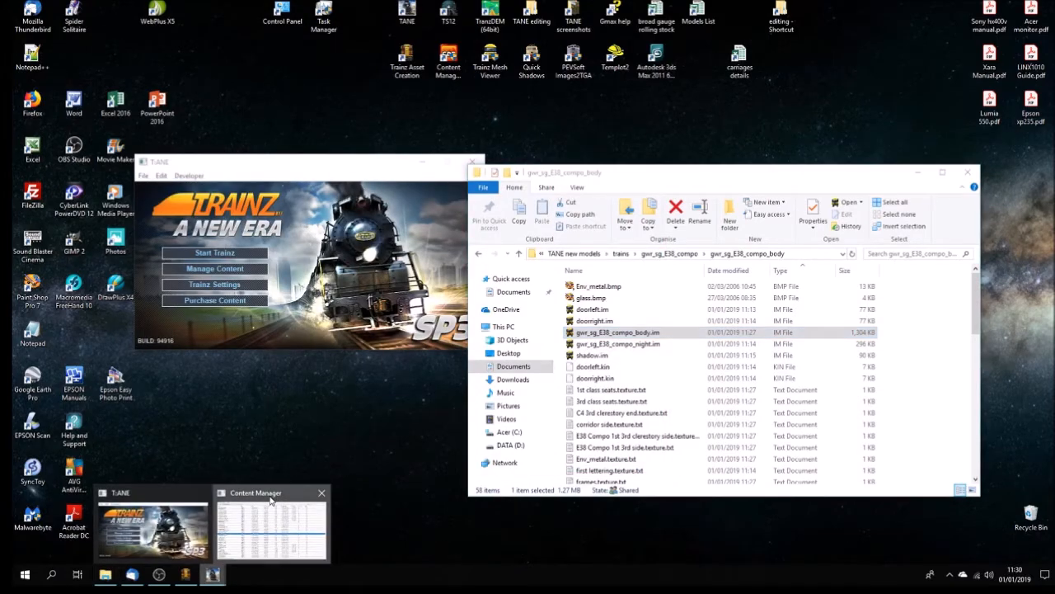
{"action": "left_click", "coordinate": [268, 503]}
{"action": "right_click", "coordinate": [165, 336]}
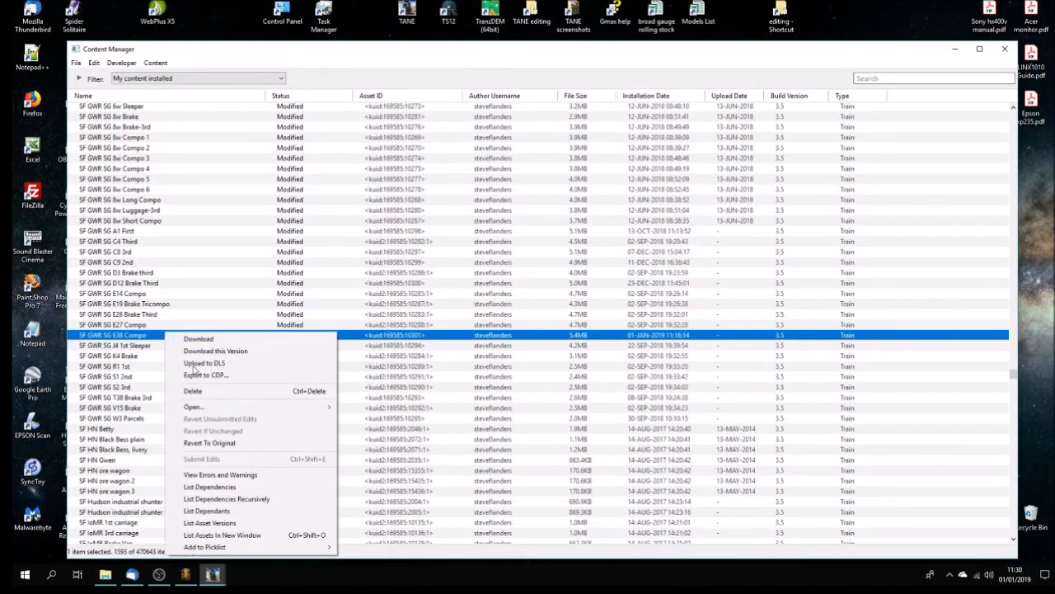
{"action": "mouse_move", "coordinate": [247, 409]}
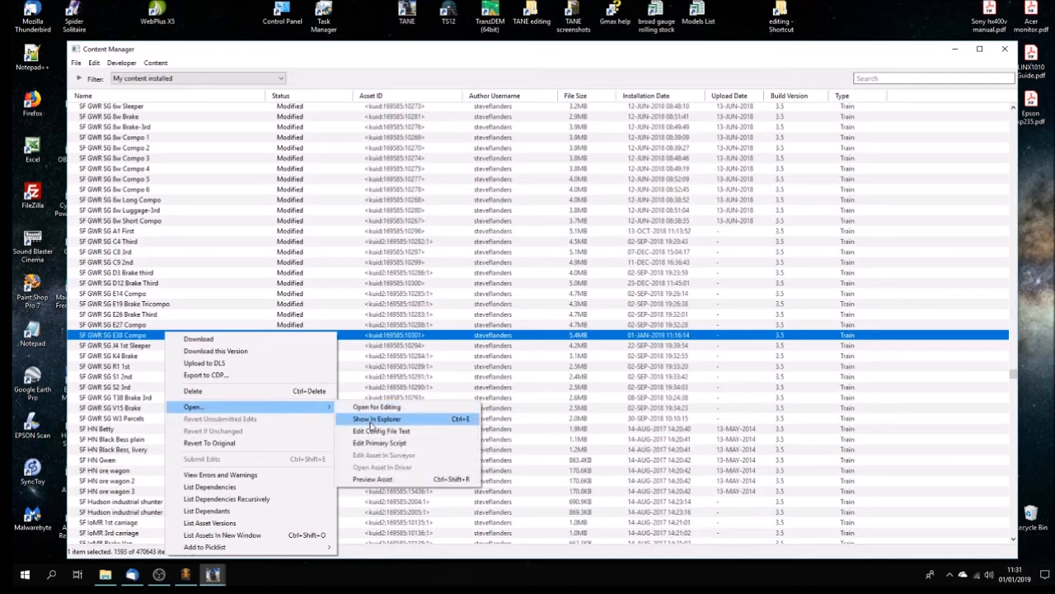
{"action": "left_click", "coordinate": [376, 420]}
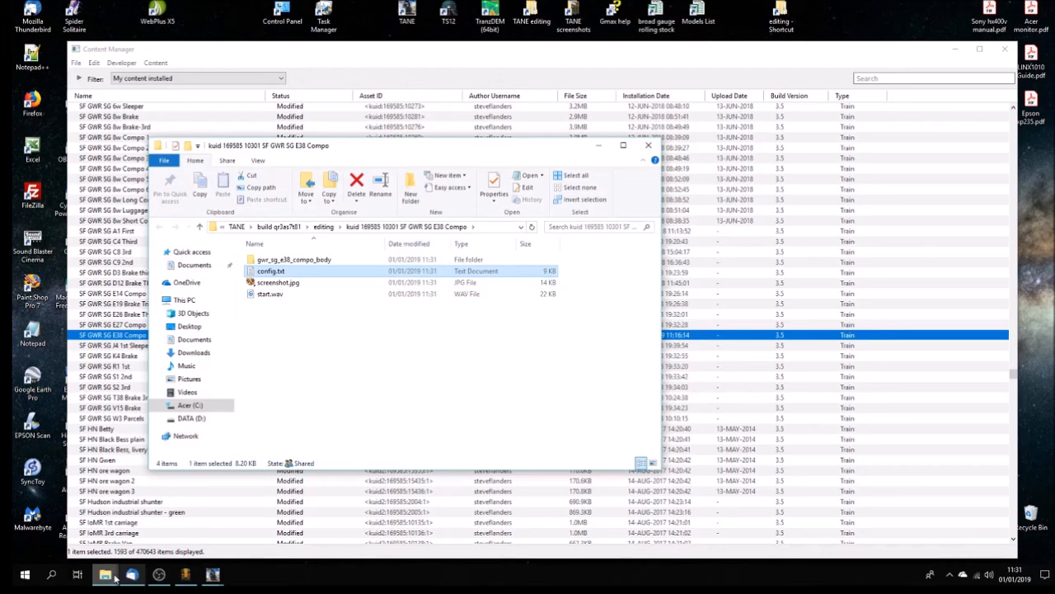
- Copy screenshot.jpg from the gwr_sg_E38_compo model folder into the SF GWR SG E38 Compo editing folder, replacing the existing file
{"action": "mouse_move", "coordinate": [116, 577]}
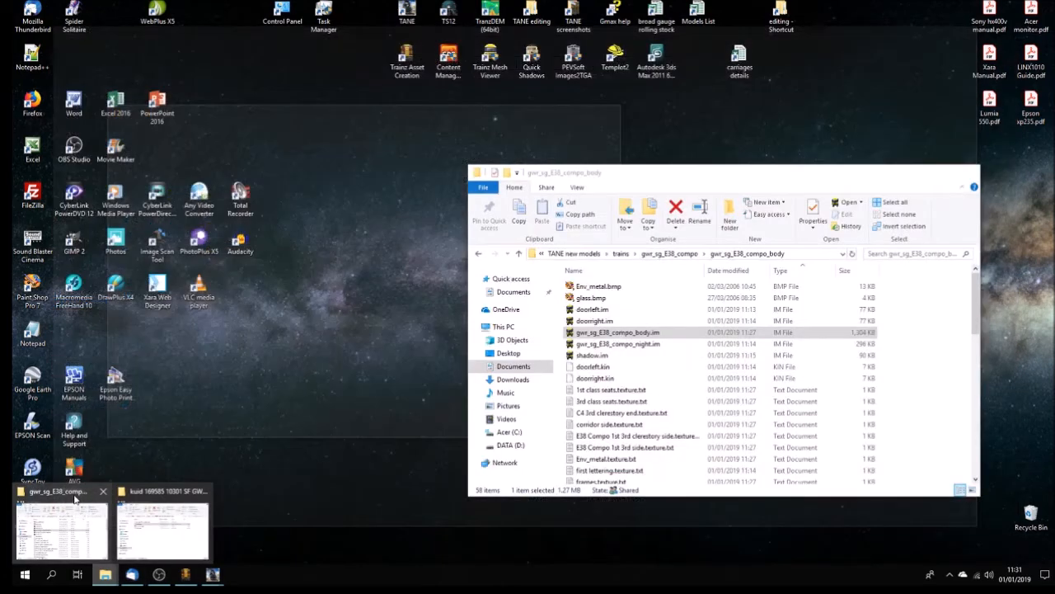
{"action": "left_click", "coordinate": [165, 519]}
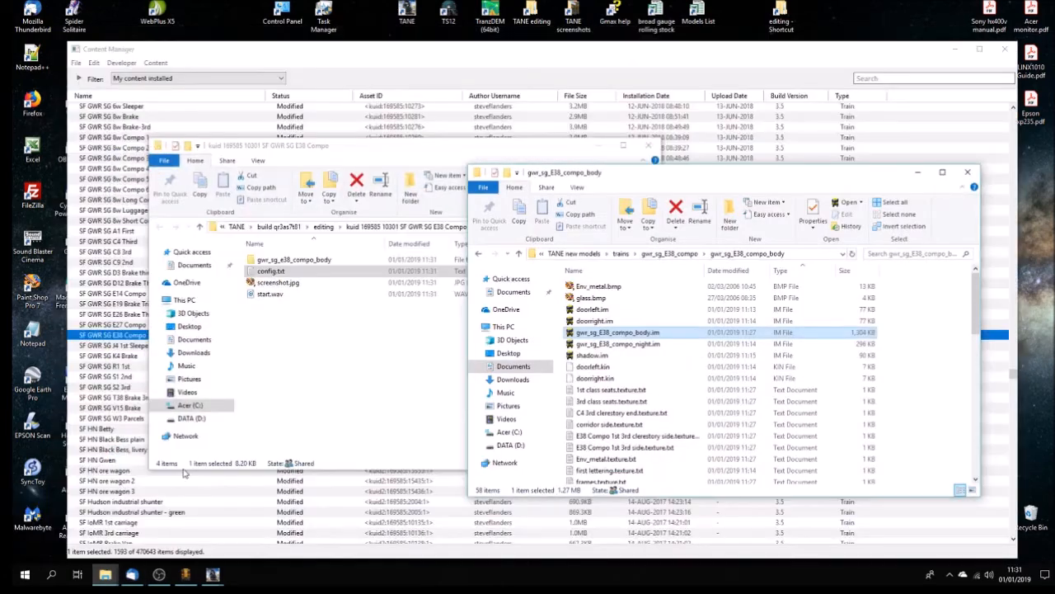
{"action": "left_click", "coordinate": [671, 254]}
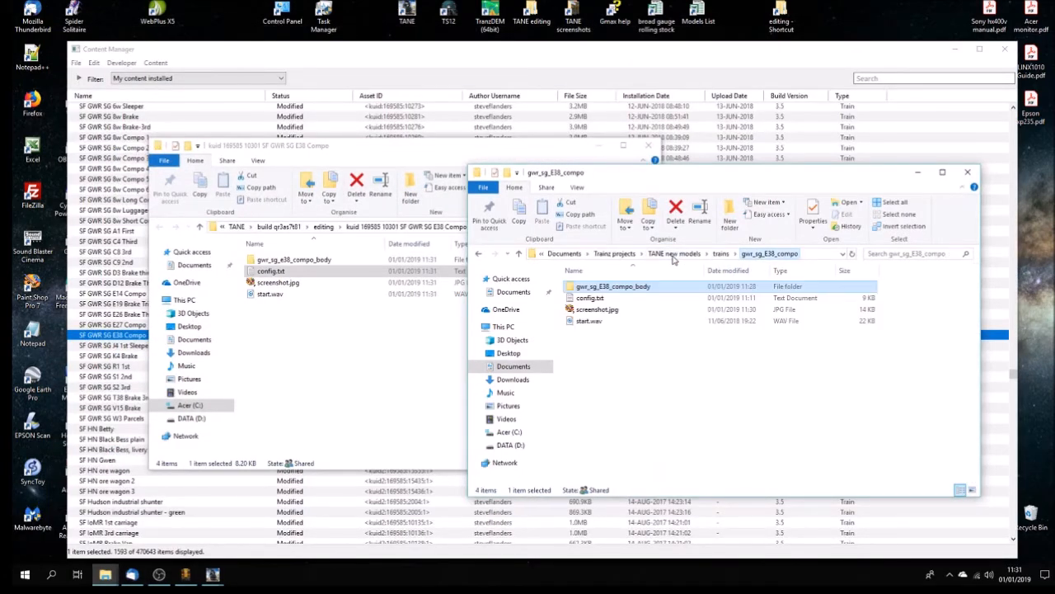
{"action": "left_click", "coordinate": [599, 311]}
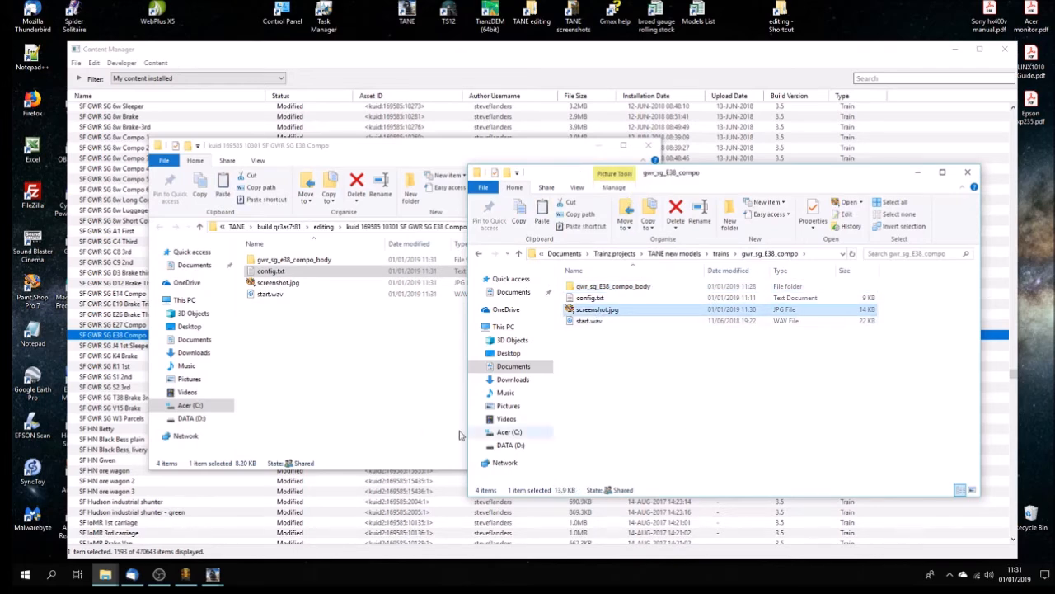
{"action": "left_click", "coordinate": [419, 427]}
{"action": "left_click", "coordinate": [224, 186]}
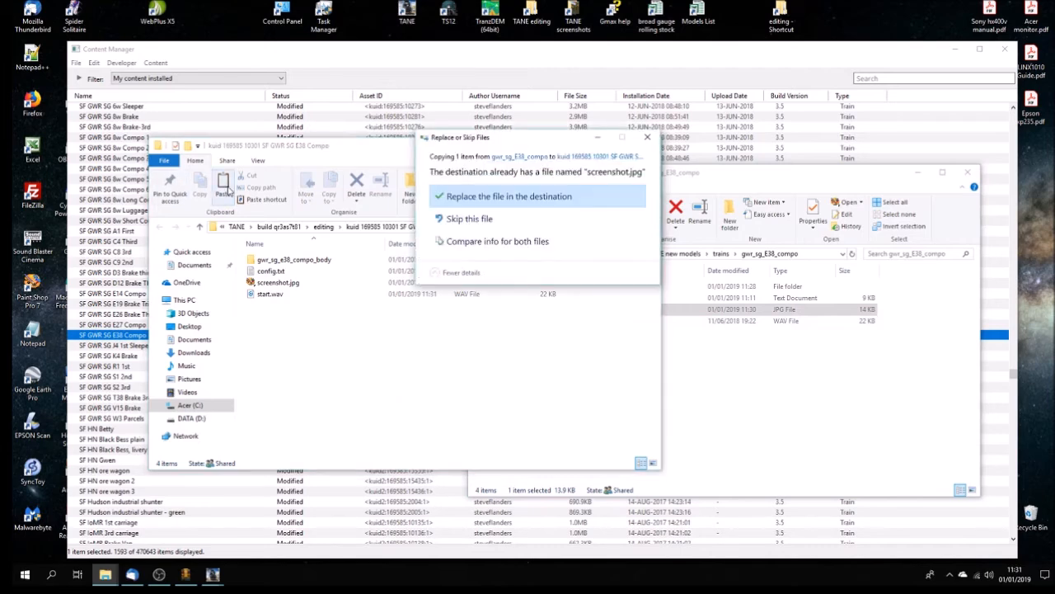
{"action": "left_click", "coordinate": [519, 196]}
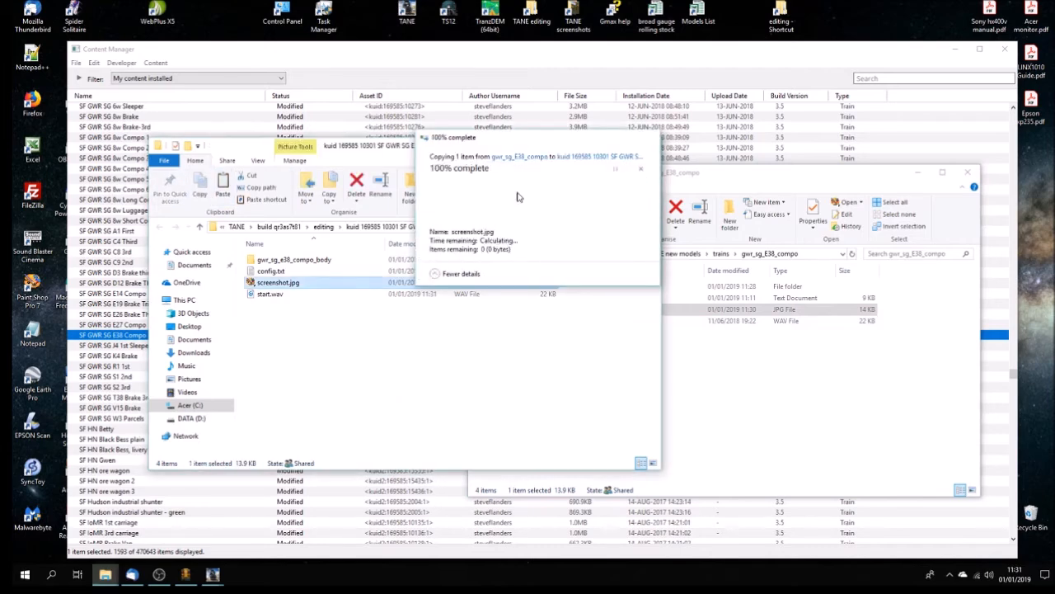
- Open the replaced screenshot.jpg in Paint Shop Pro to check the carriage image, and close the program
{"action": "left_click", "coordinate": [424, 354]}
{"action": "double_click", "coordinate": [298, 281]}
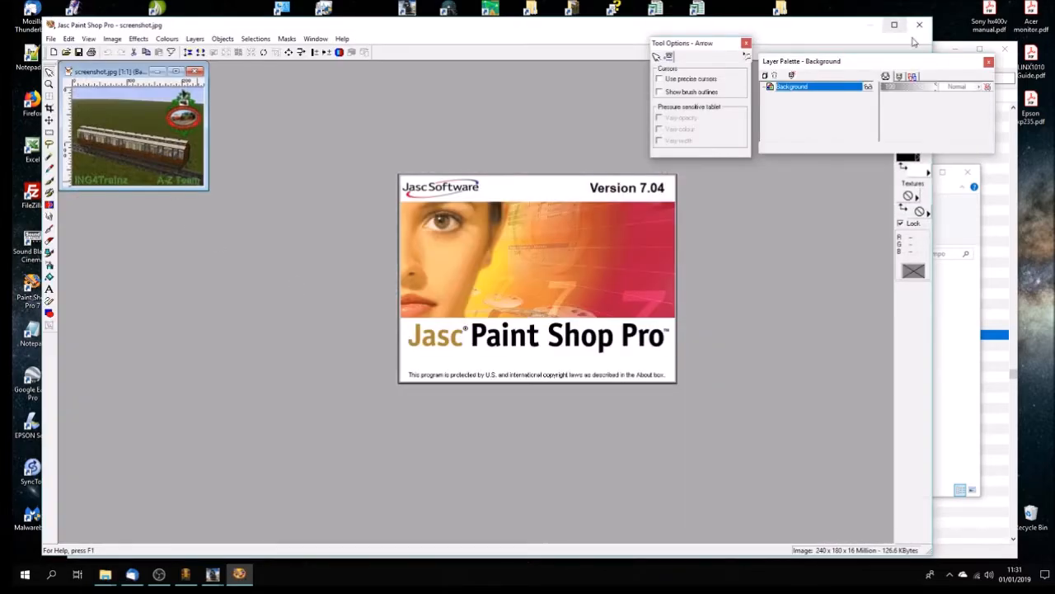
{"action": "left_click", "coordinate": [919, 24]}
- Close both folder windows and submit the edits to the SF GWR SG E38 Compo asset in Content Manager
{"action": "left_click", "coordinate": [648, 146]}
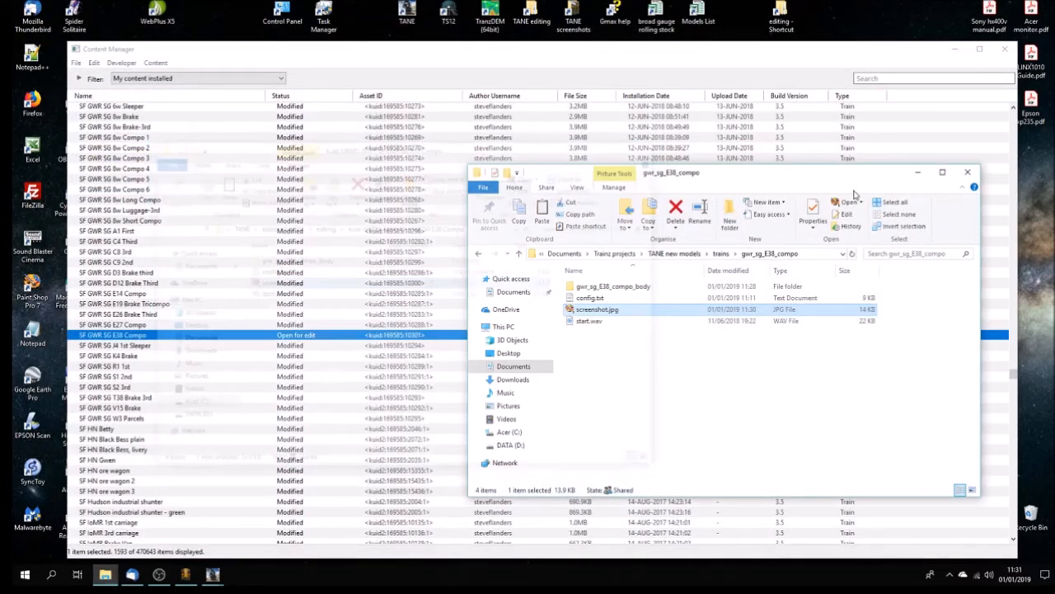
{"action": "left_click", "coordinate": [966, 172]}
{"action": "right_click", "coordinate": [209, 334]}
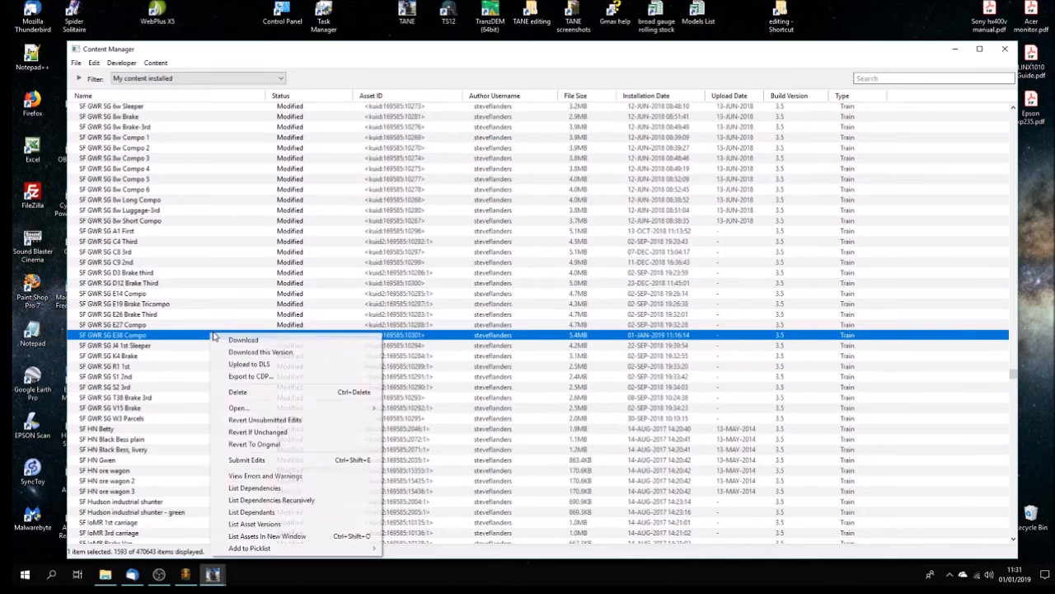
{"action": "left_click", "coordinate": [287, 463]}
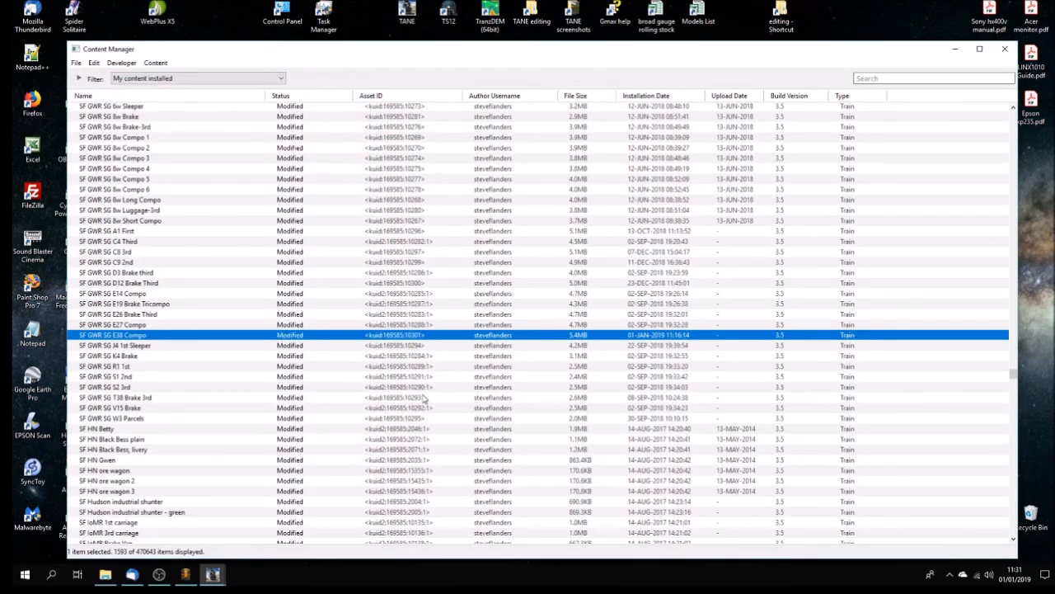
- Start the Trainz game from Content Manager
{"action": "left_click", "coordinate": [77, 64]}
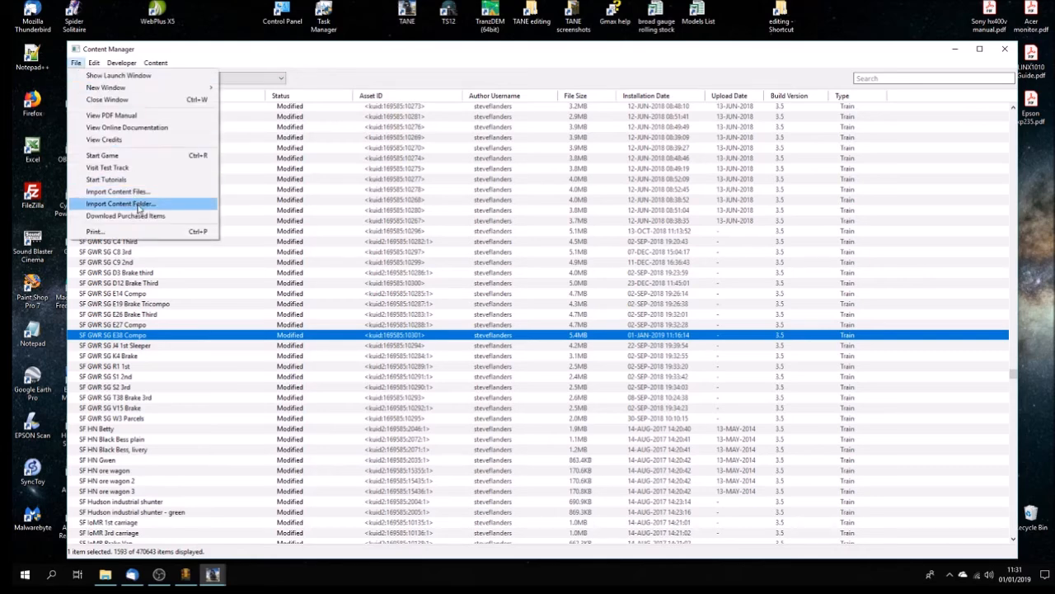
{"action": "left_click", "coordinate": [142, 157]}
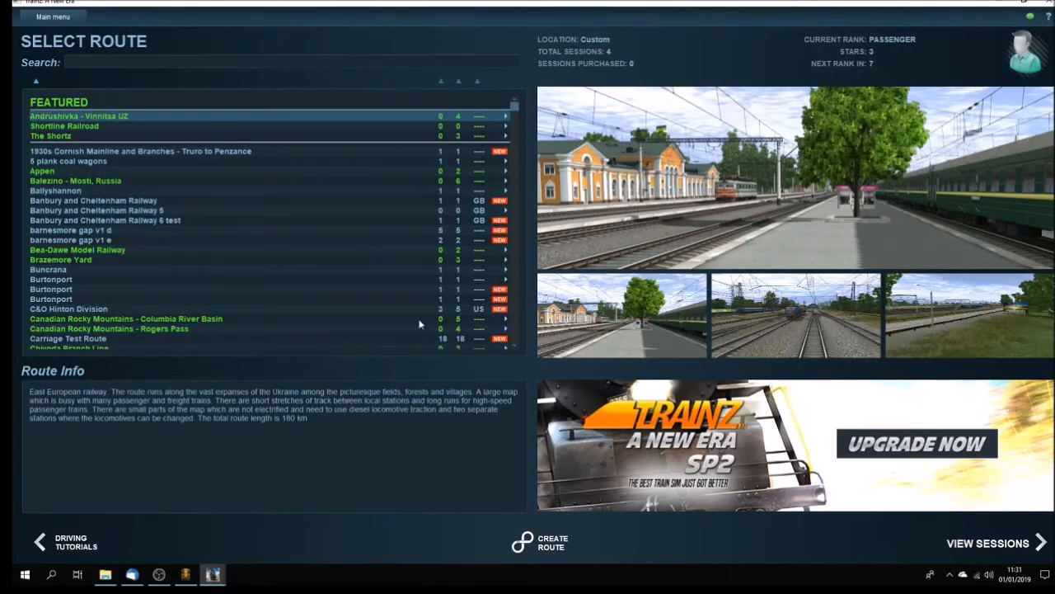
- Open Carriage Test Route for editing and inspect the carriage on the track from all sides
{"action": "left_click", "coordinate": [458, 340]}
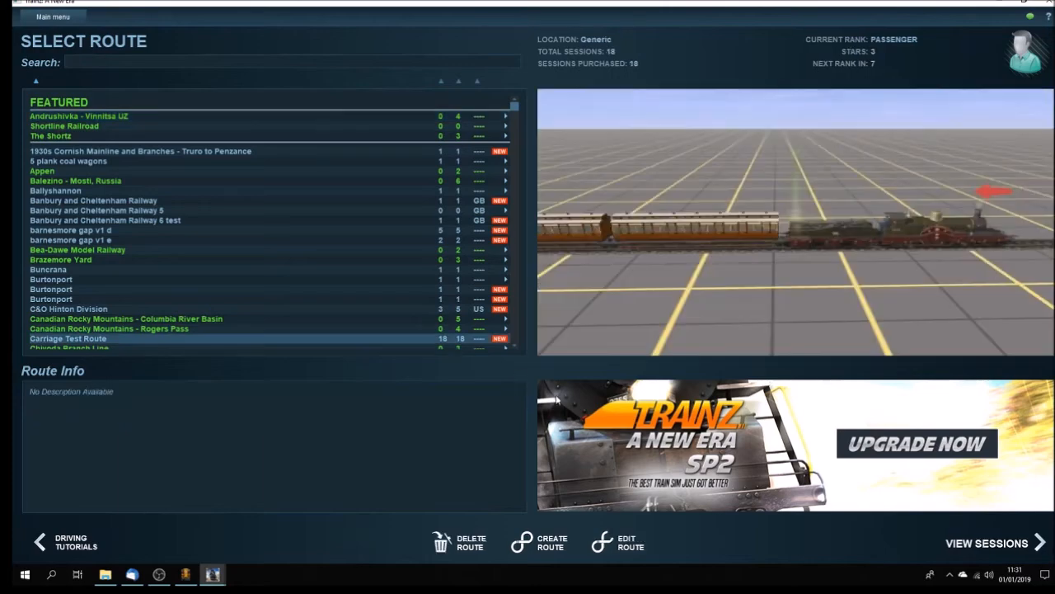
{"action": "left_click", "coordinate": [629, 547]}
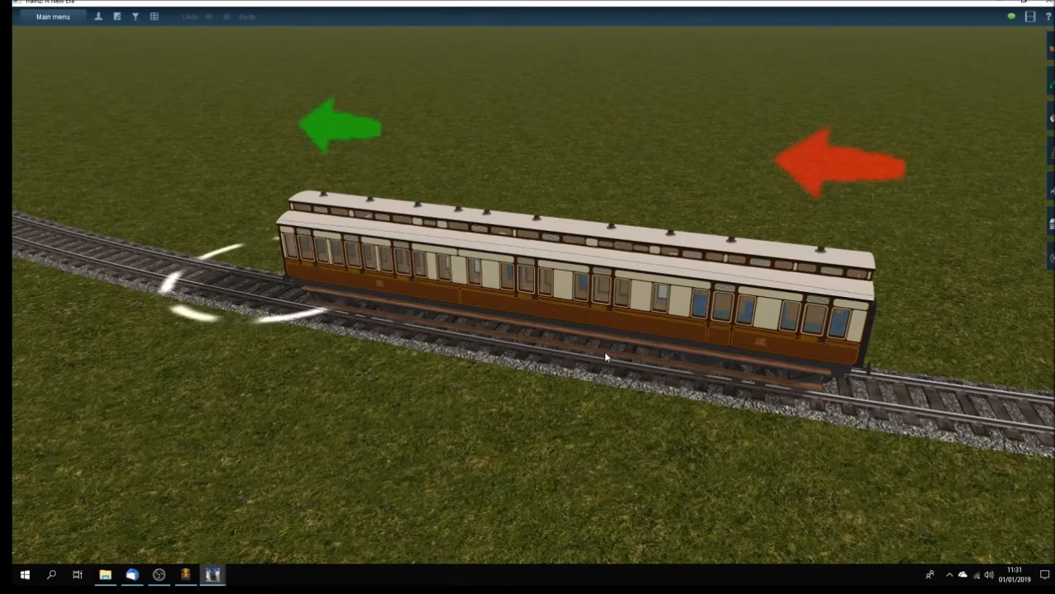
{"action": "key", "text": "Left"}
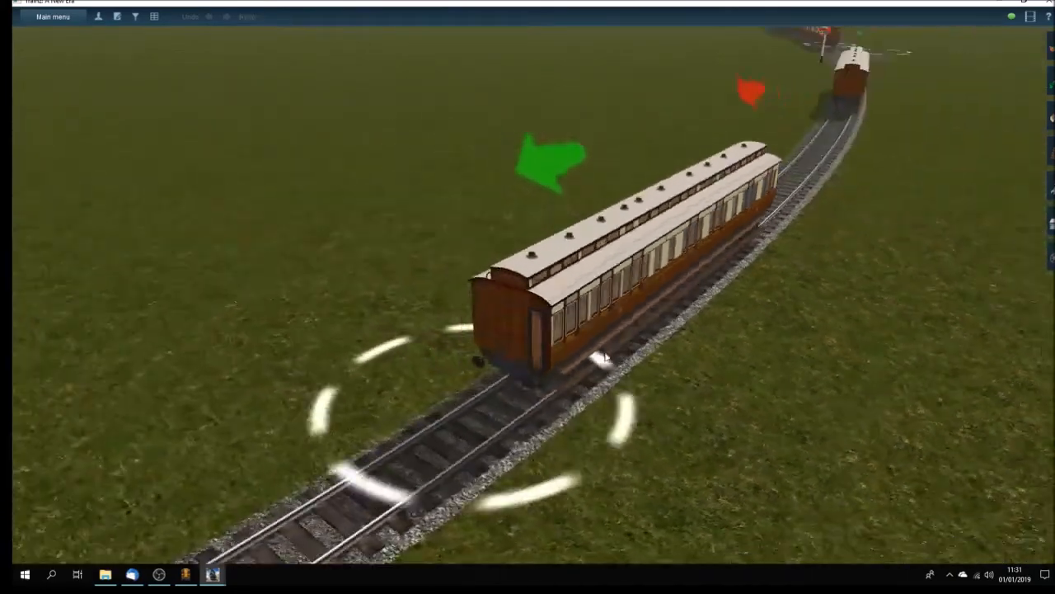
{"action": "key", "text": "Left"}
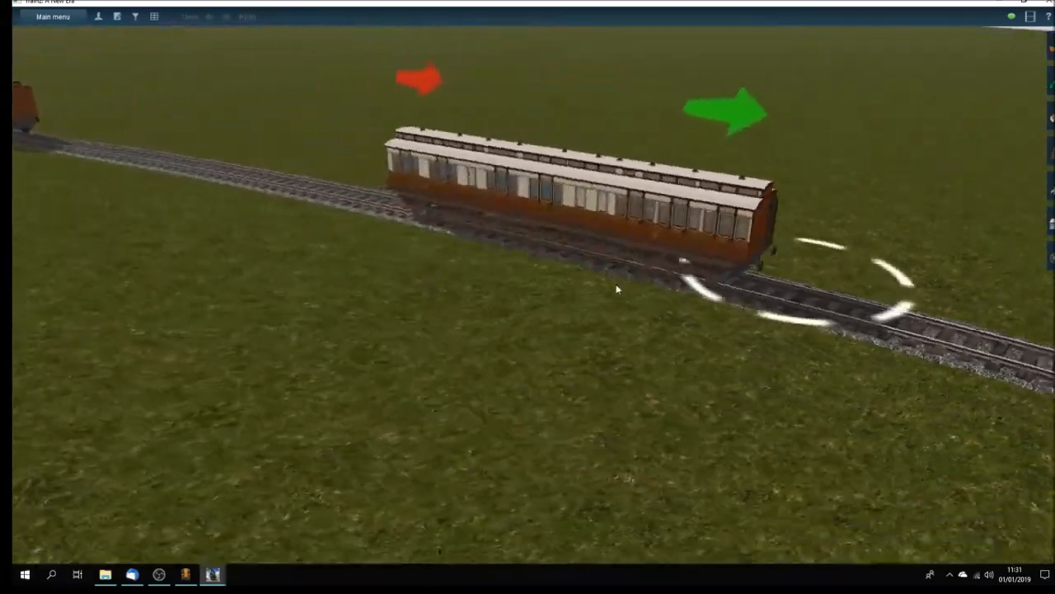
{"action": "key", "text": "Left"}
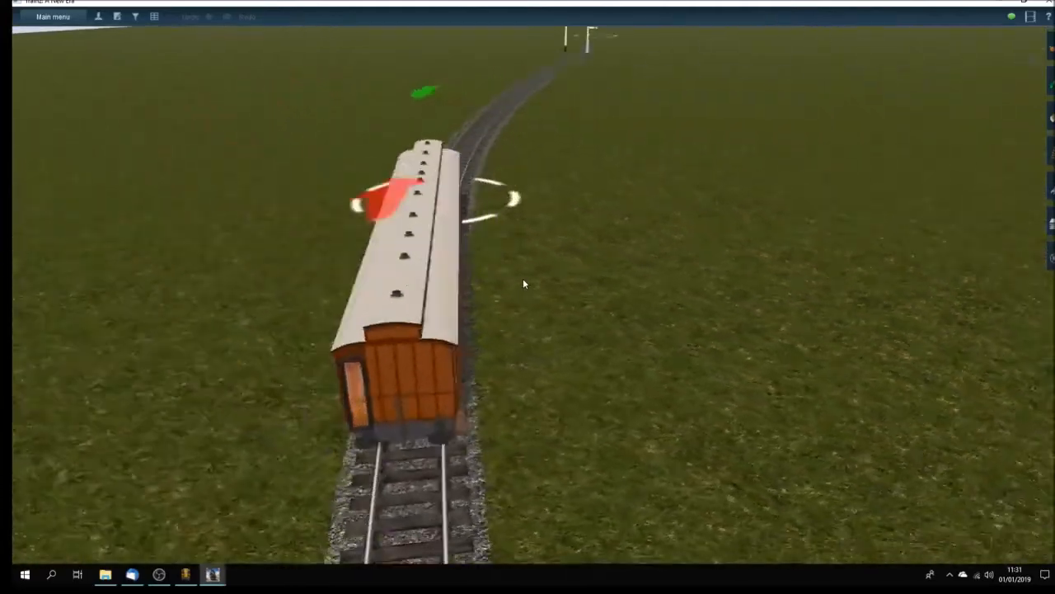
{"action": "key", "text": "Left"}
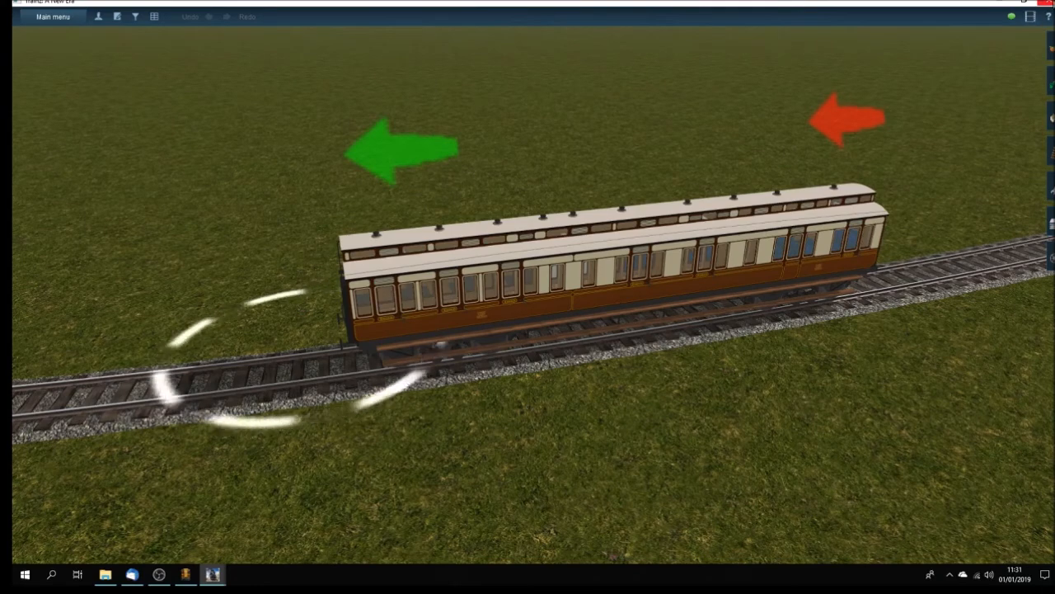
- Switch to Content Manager and open the config text of SF GWR SG E38 Compo at its corridor0 block
{"action": "left_click", "coordinate": [1005, 3]}
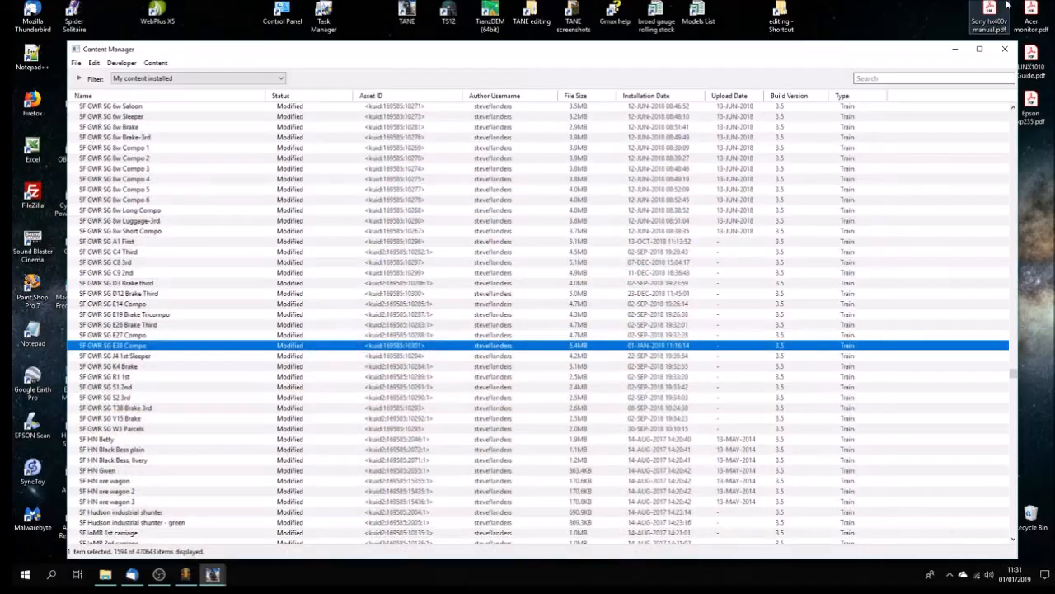
{"action": "right_click", "coordinate": [345, 349]}
{"action": "mouse_move", "coordinate": [414, 195]}
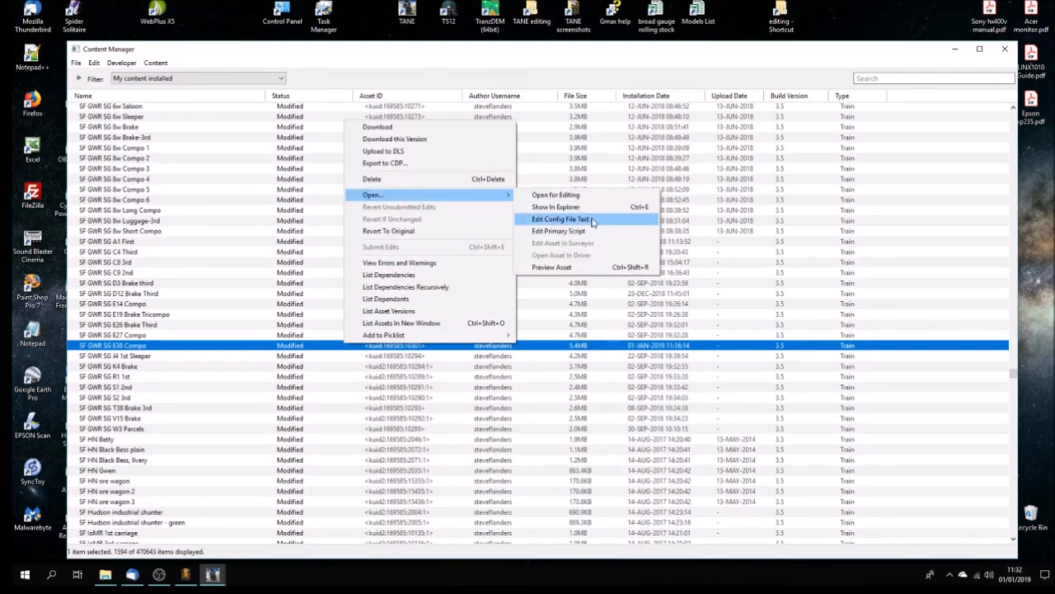
{"action": "left_click", "coordinate": [592, 221]}
{"action": "scroll", "coordinate": [532, 399], "scroll_direction": "down", "scroll_amount": 3}
{"action": "scroll", "coordinate": [531, 400], "scroll_direction": "down", "scroll_amount": 20}
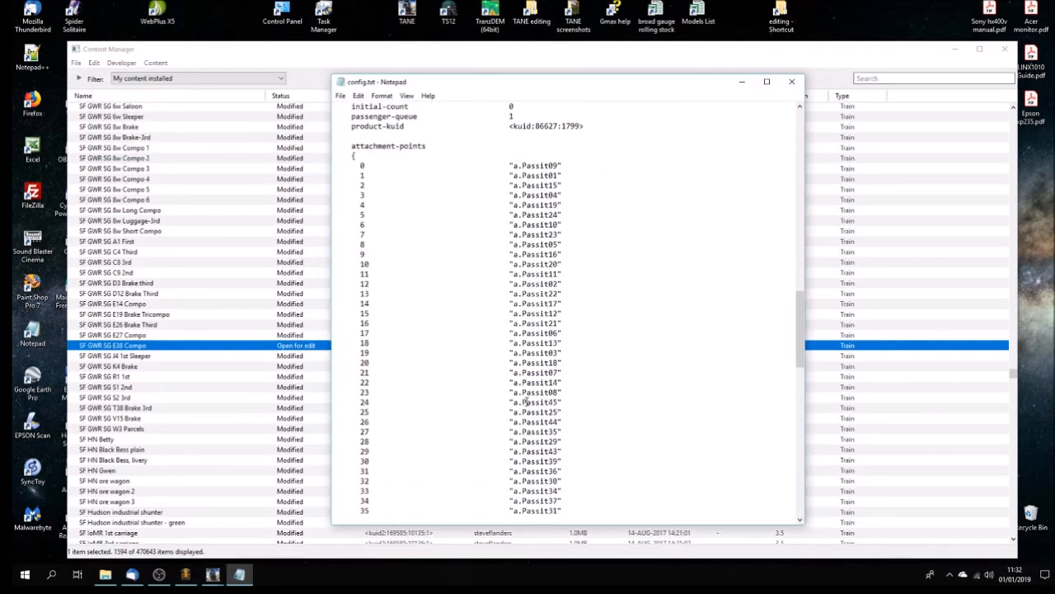
{"action": "scroll", "coordinate": [524, 401], "scroll_direction": "down", "scroll_amount": 13}
{"action": "scroll", "coordinate": [525, 401], "scroll_direction": "down", "scroll_amount": 4}
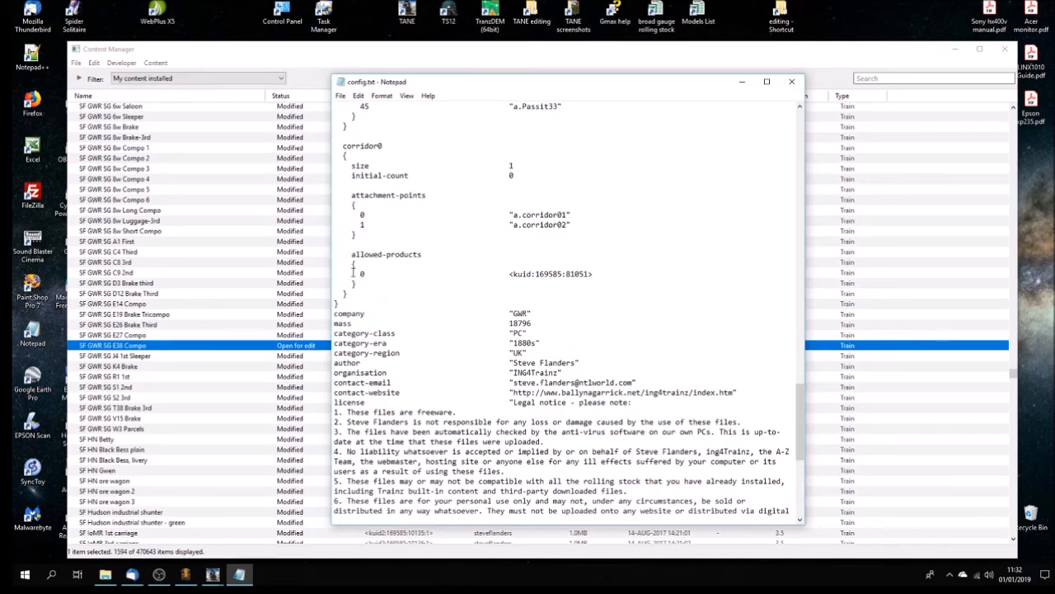
{"action": "left_click_drag", "start_coordinate": [347, 295], "coordinate": [334, 153]}
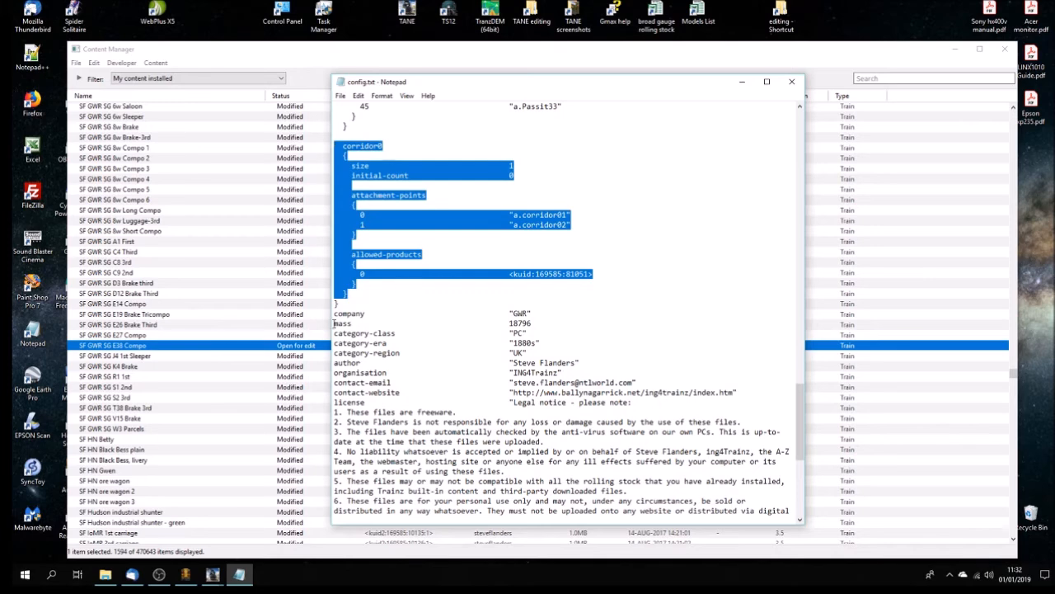
{"action": "left_click", "coordinate": [352, 294]}
{"action": "key", "text": "Return"}
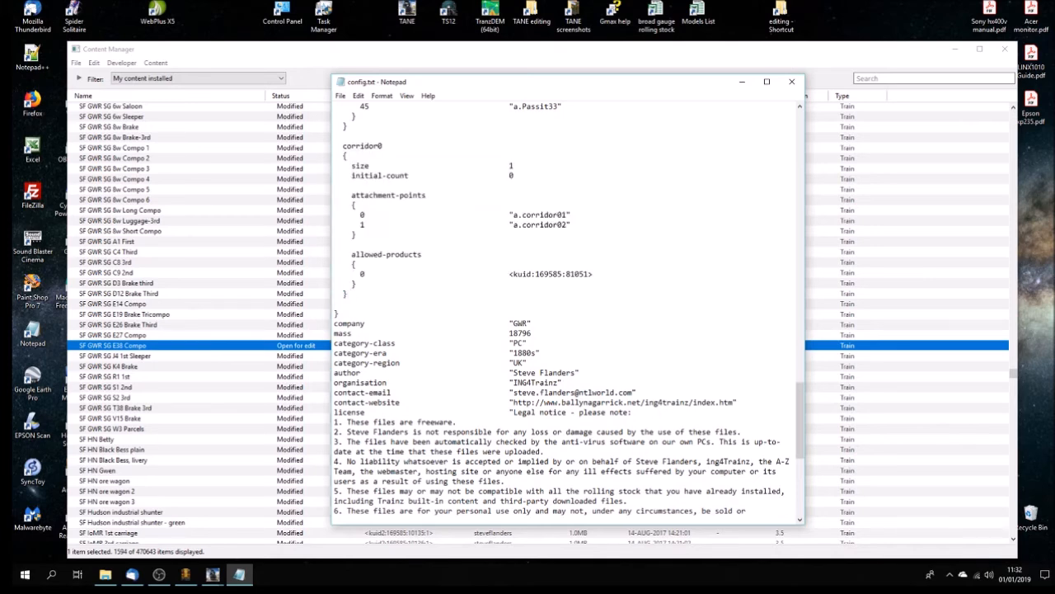
{"action": "key", "text": "Return"}
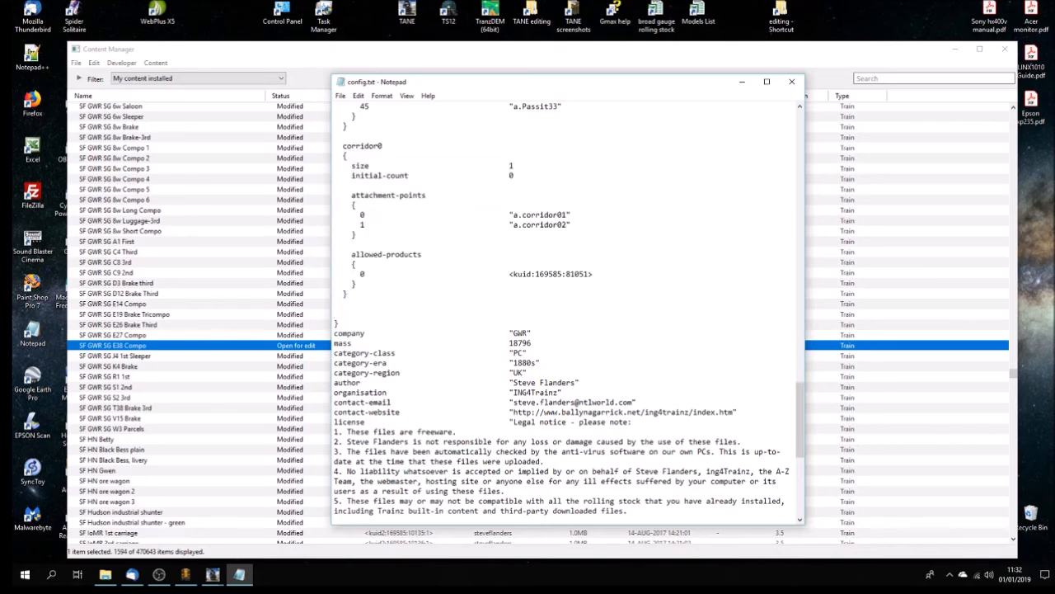
{"action": "type", "text": "corridor0   {     size\t1     initial-count\t0      attachment-points     {       0\t\"a.corridor01\"       1\t\"a.corridor02\"     }      allowed-products     {       0\t<kuid:169585:81051>     }   }"}
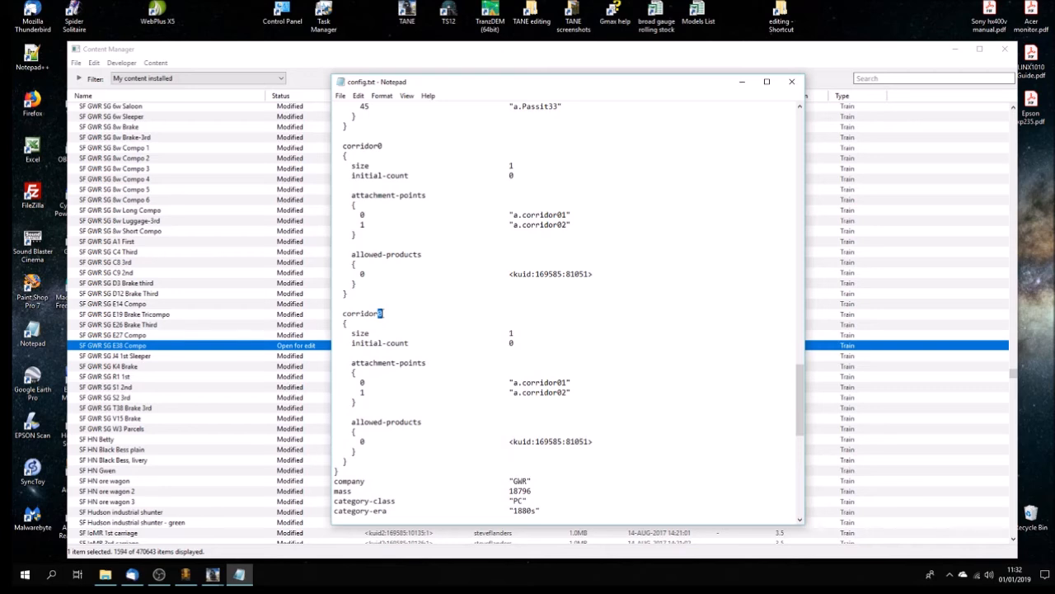
{"action": "left_click_drag", "start_coordinate": [357, 462], "coordinate": [302, 310]}
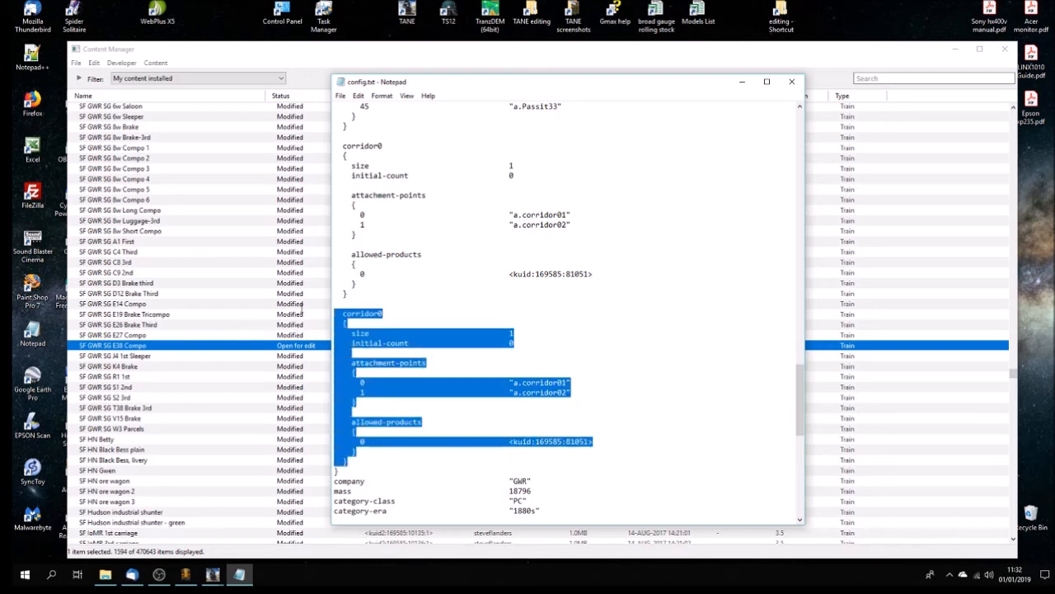
{"action": "key", "text": "Delete"}
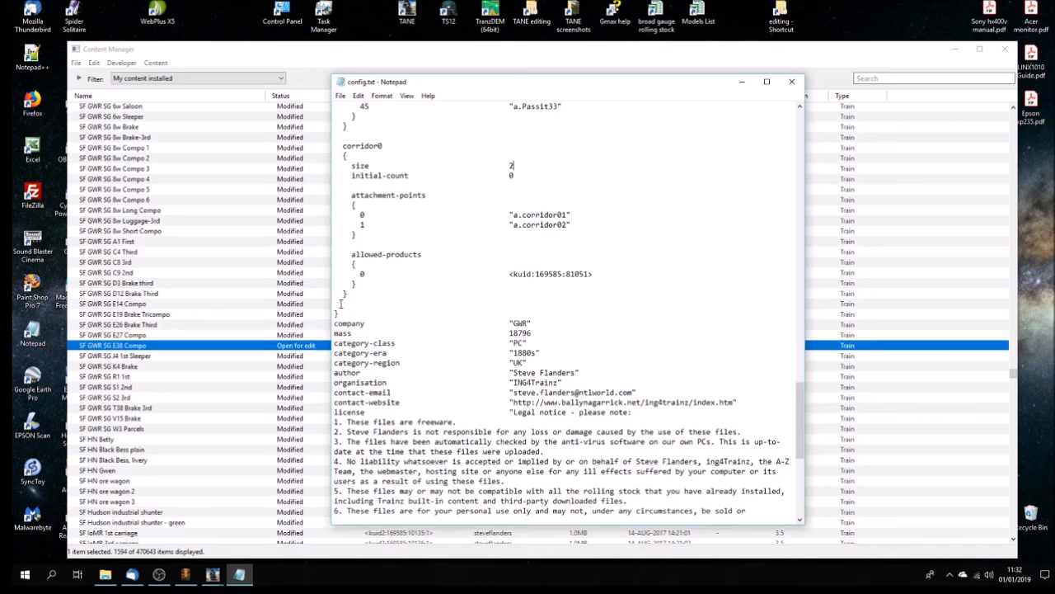
- Set the corridor0 size to 2, remove the leftover blank line below the block, and save and close config.txt
{"action": "key", "text": "Delete"}
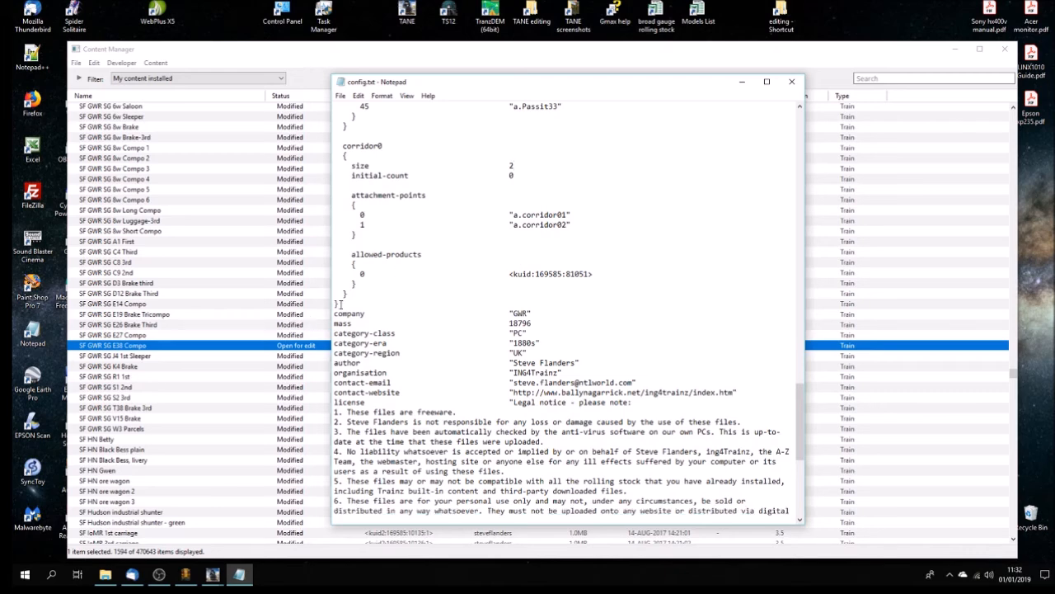
{"action": "left_click", "coordinate": [345, 98]}
{"action": "left_click", "coordinate": [357, 135]}
{"action": "left_click", "coordinate": [791, 82]}
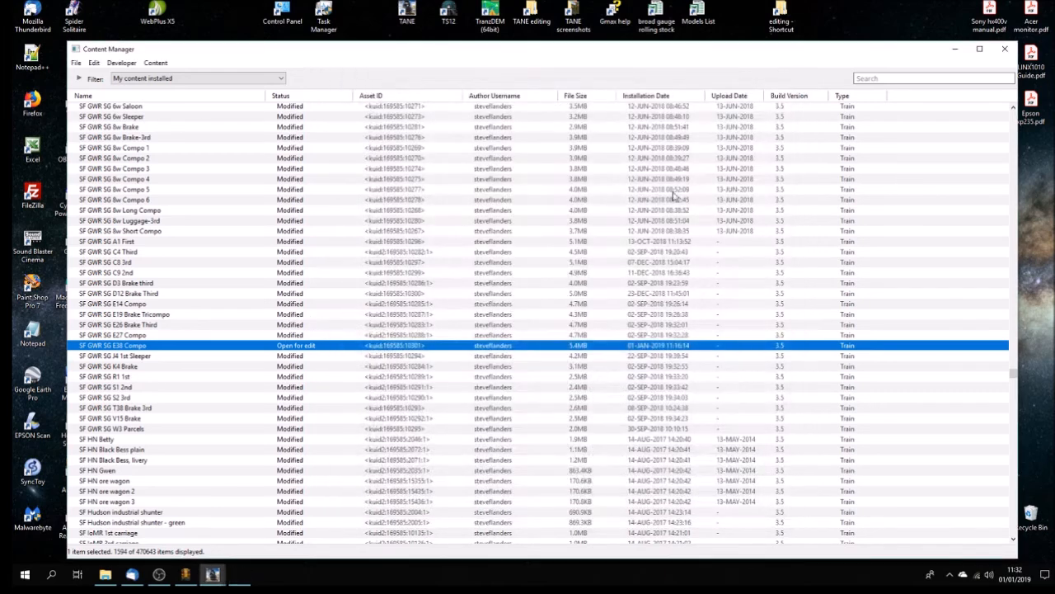
- Submit the edits to SF GWR SG E38 Compo and switch back to the Trainz route editor
{"action": "right_click", "coordinate": [334, 350]}
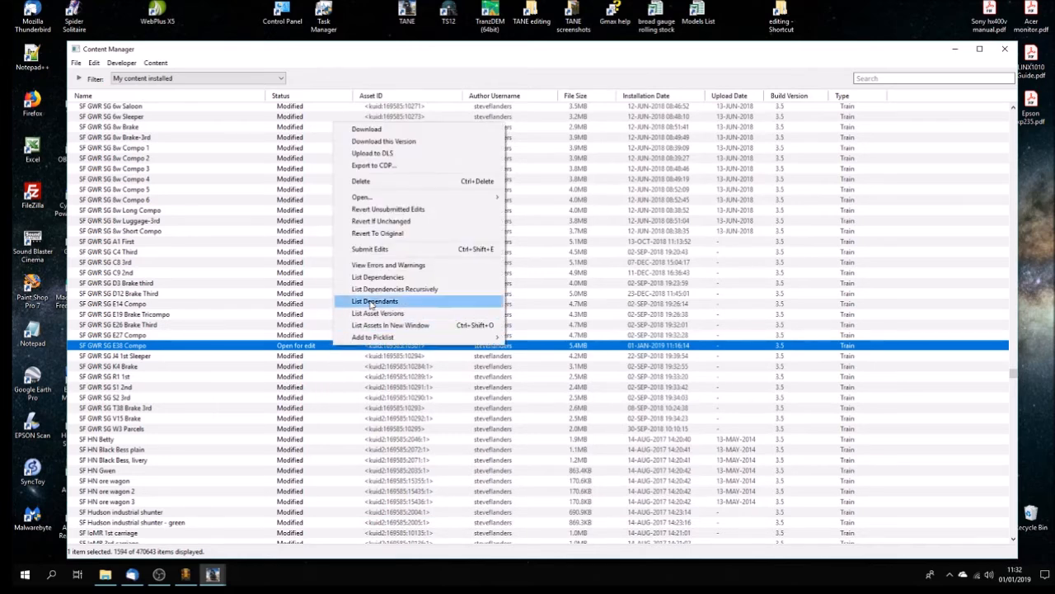
{"action": "left_click", "coordinate": [380, 249]}
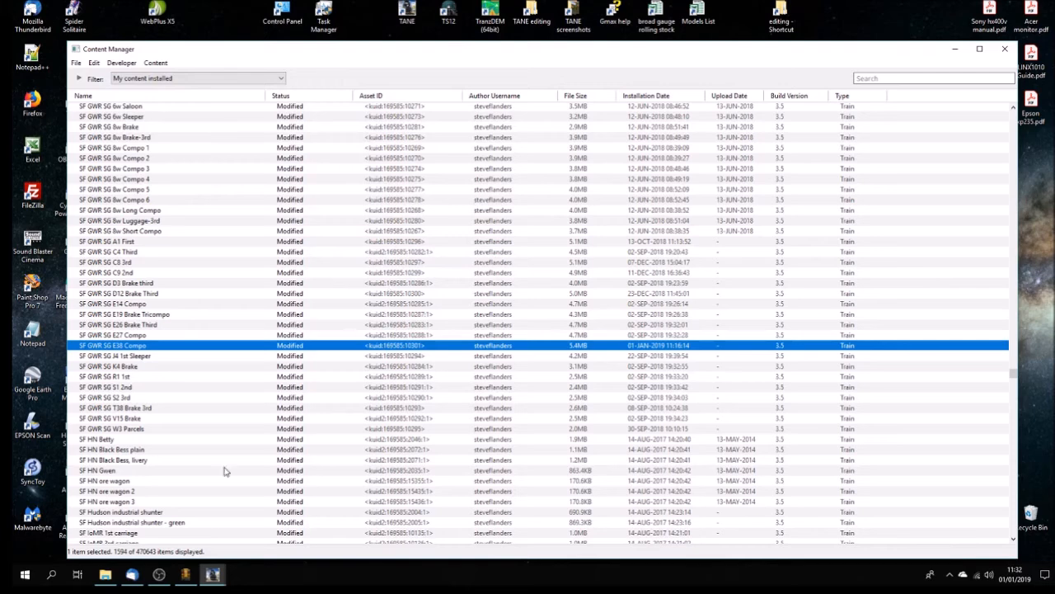
{"action": "left_click", "coordinate": [216, 569]}
{"action": "left_click", "coordinate": [353, 490]}
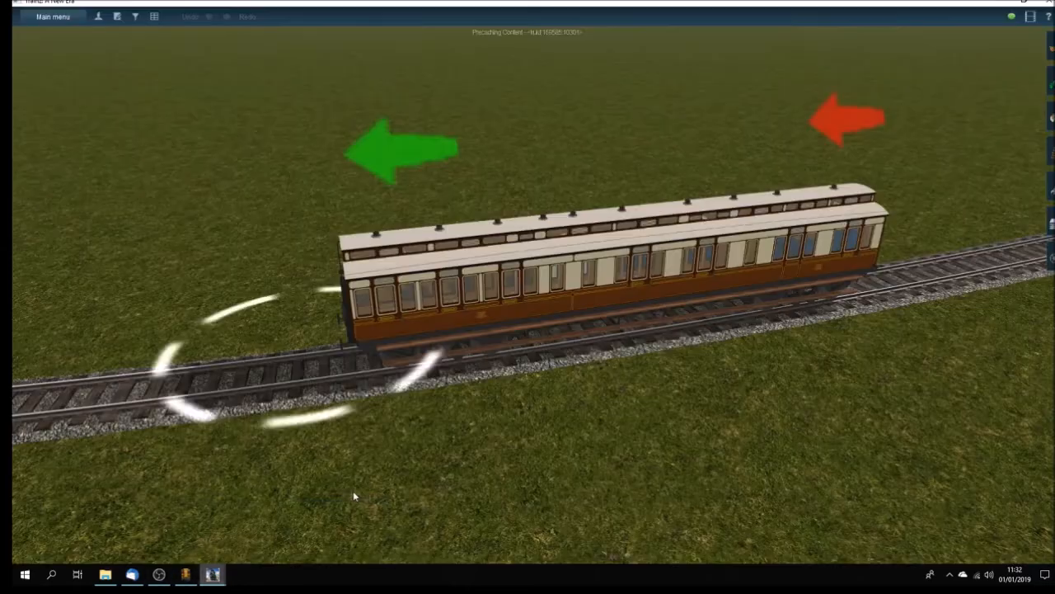
- Check the maximum corridor0 load in the properties of the carriage already on the track, and close them
{"action": "left_click", "coordinate": [1051, 259]}
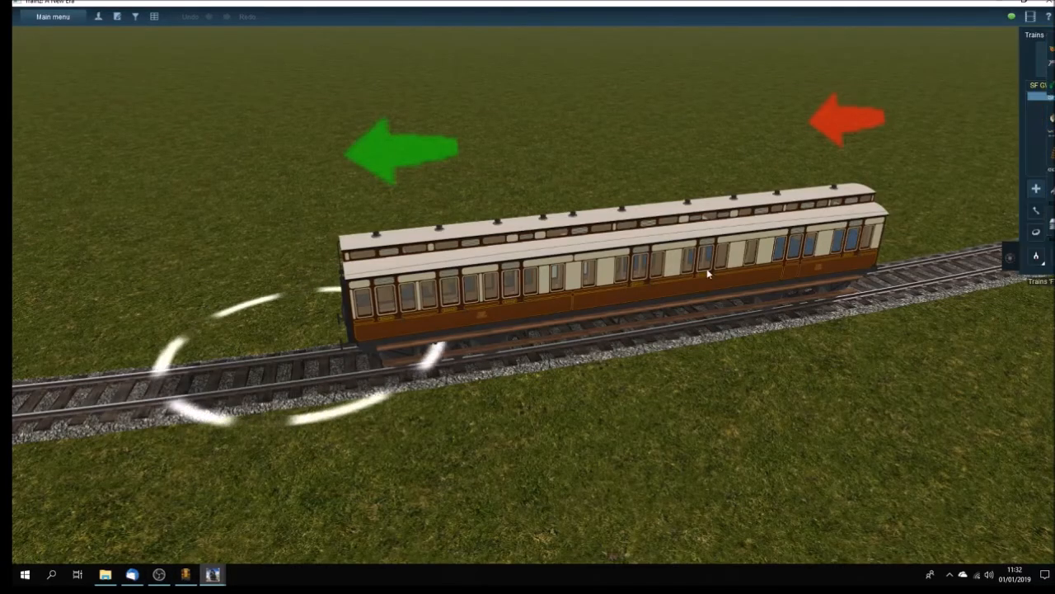
{"action": "left_click", "coordinate": [655, 276]}
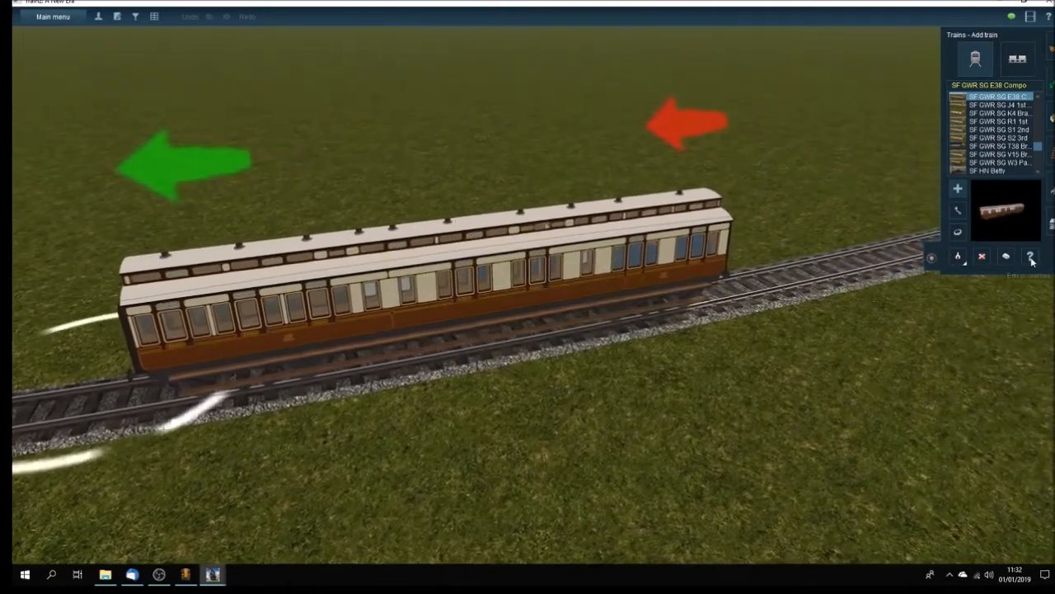
{"action": "left_click", "coordinate": [507, 284]}
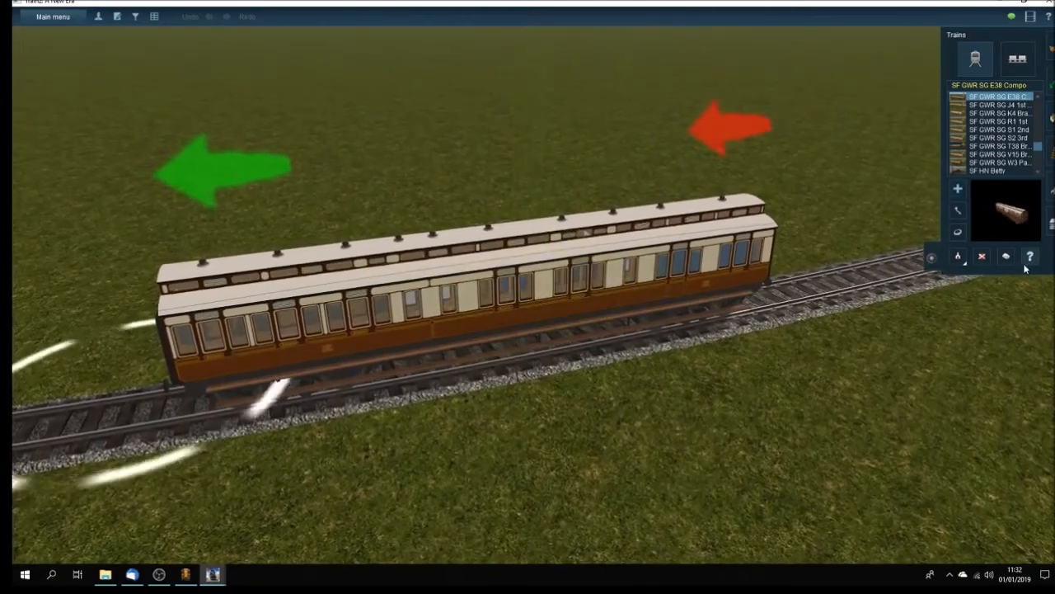
{"action": "left_click", "coordinate": [1031, 258]}
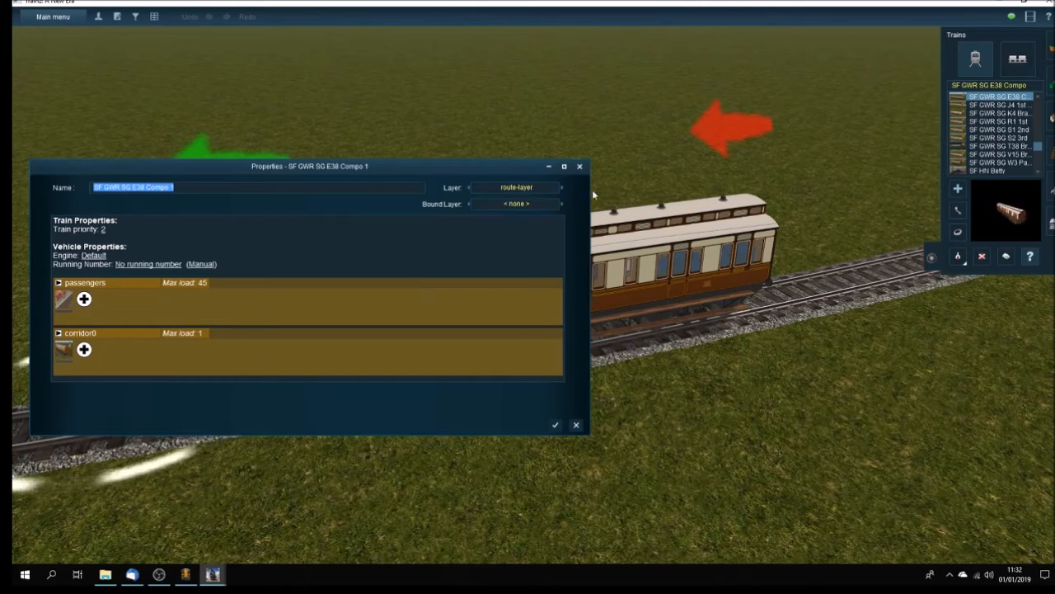
{"action": "left_click", "coordinate": [579, 167]}
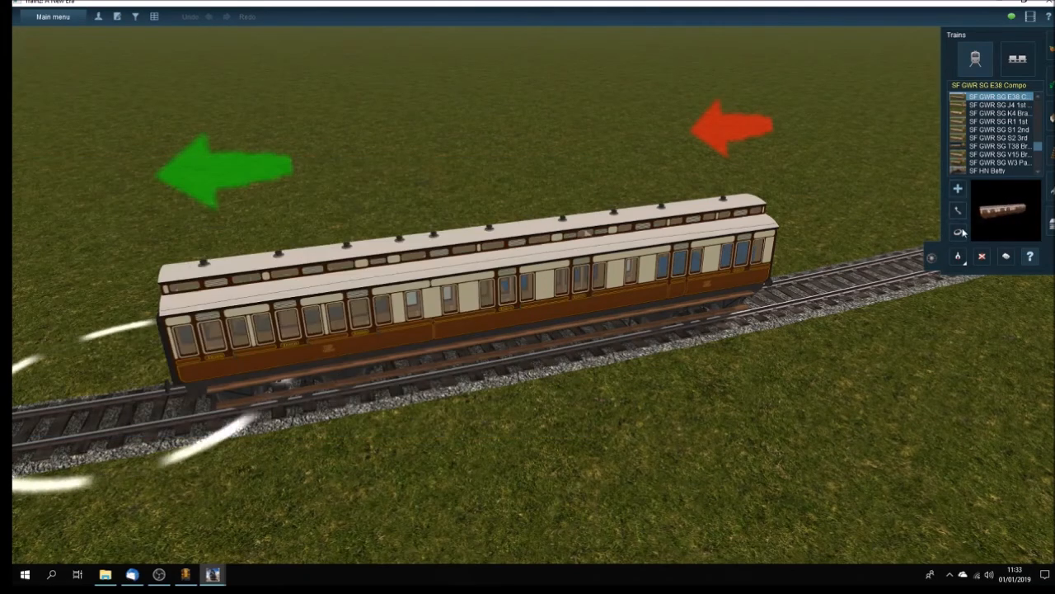
- Delete the old carriage from the track and place a fresh SF GWR SG E38 Compo there
{"action": "left_click", "coordinate": [982, 256]}
{"action": "left_click", "coordinate": [587, 269]}
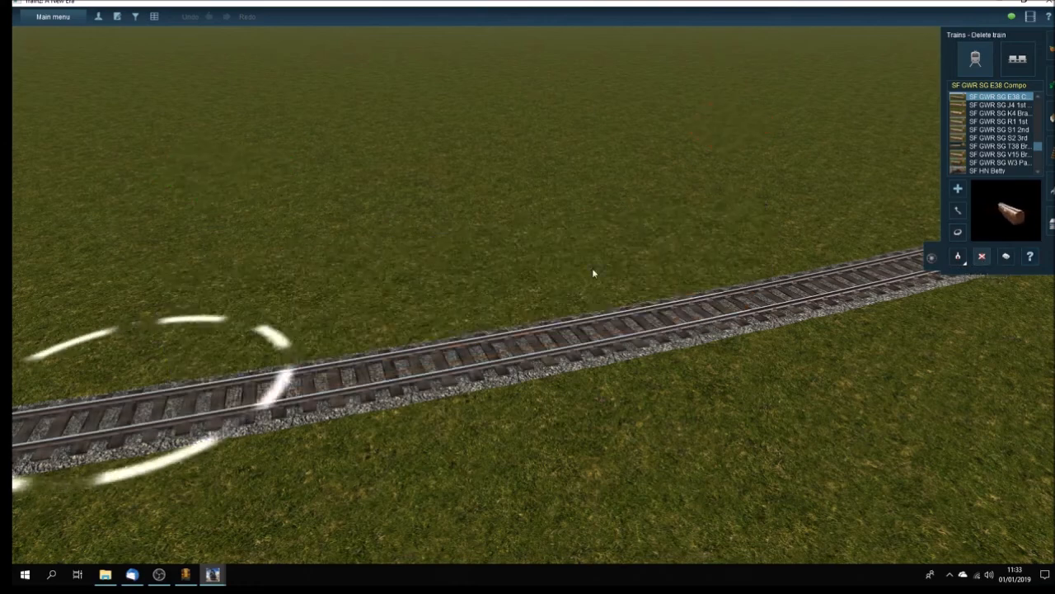
{"action": "left_click", "coordinate": [958, 188]}
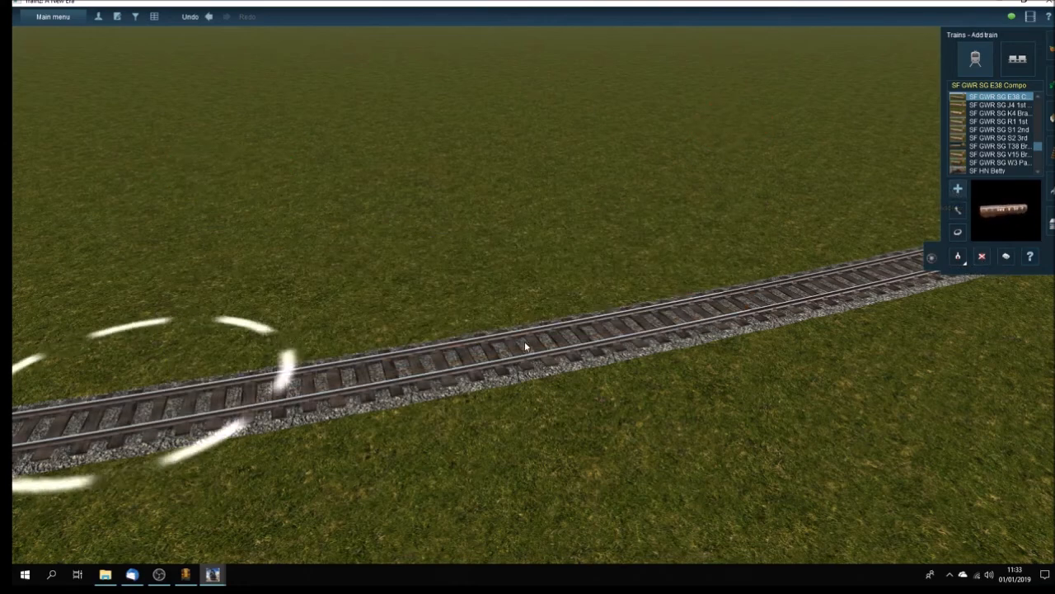
{"action": "left_click", "coordinate": [502, 368]}
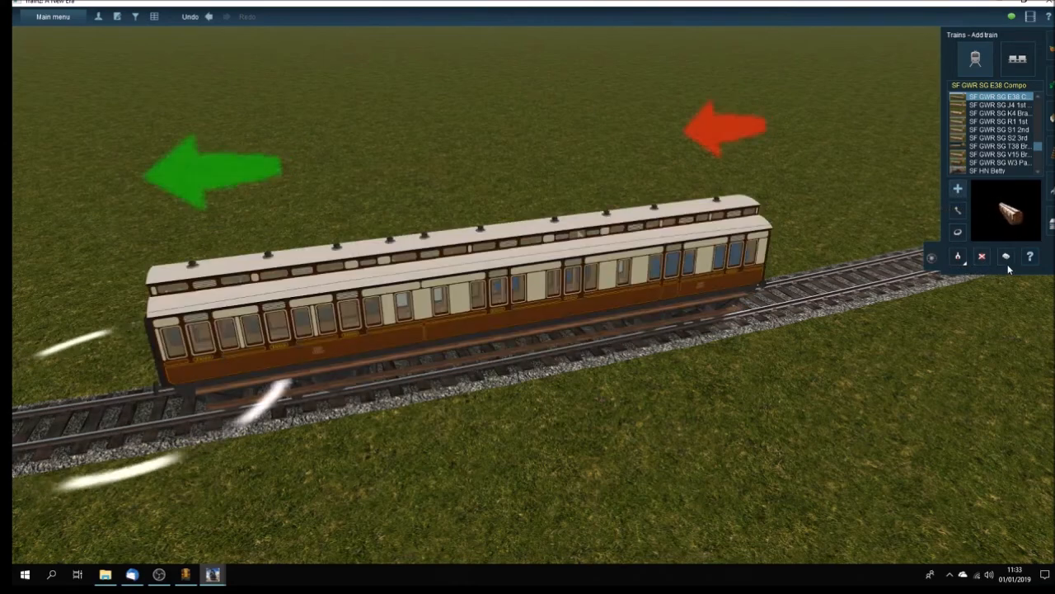
- Set the new carriage's initial SF GWR corridor connection load to 2 and apply its properties
{"action": "left_click", "coordinate": [1030, 260]}
{"action": "left_click", "coordinate": [573, 301]}
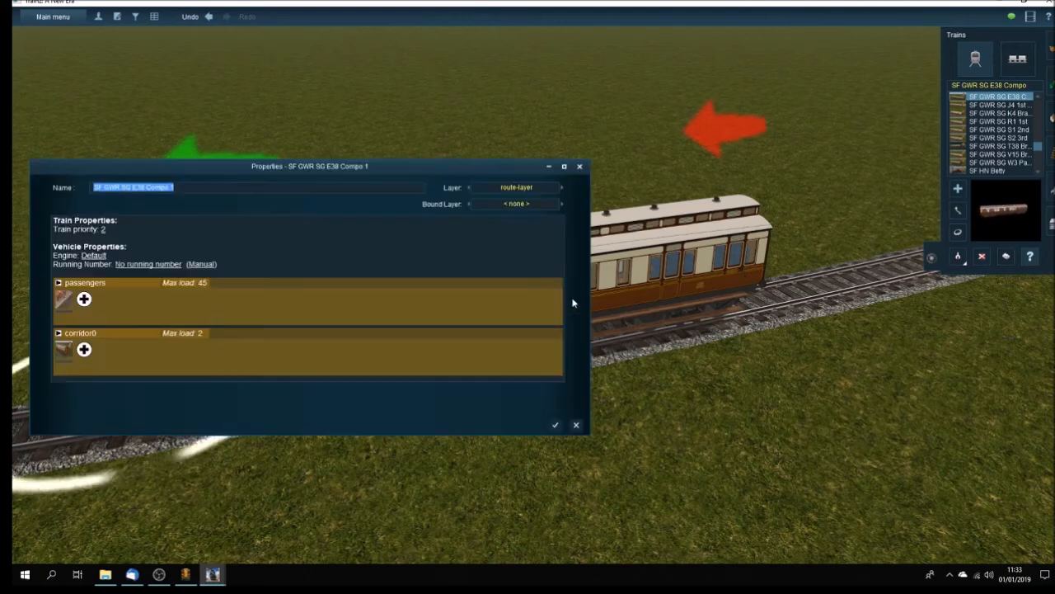
{"action": "left_click", "coordinate": [66, 352]}
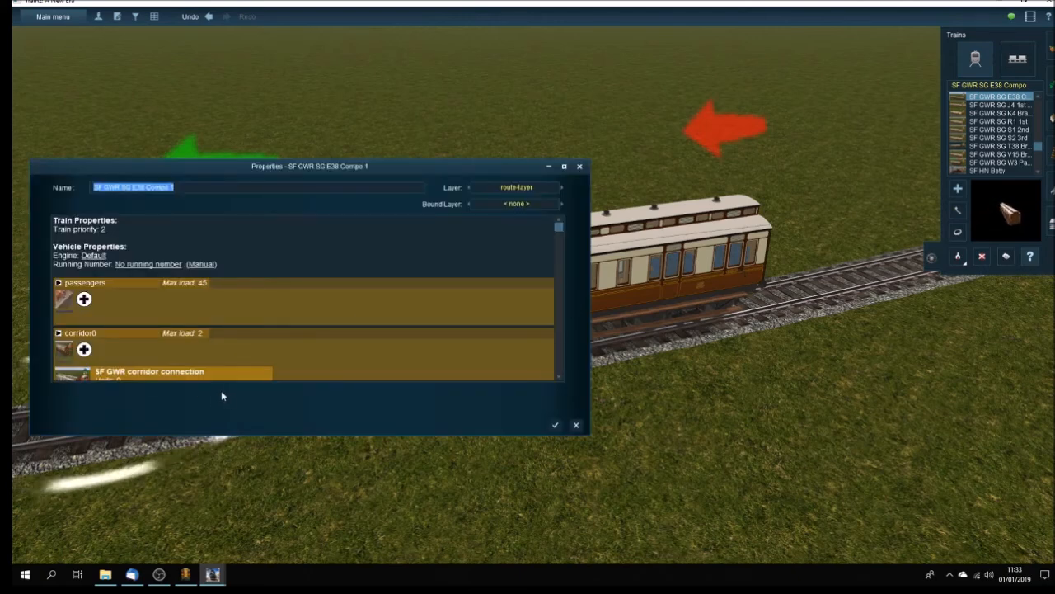
{"action": "scroll", "coordinate": [264, 359], "scroll_direction": "down", "scroll_amount": 1}
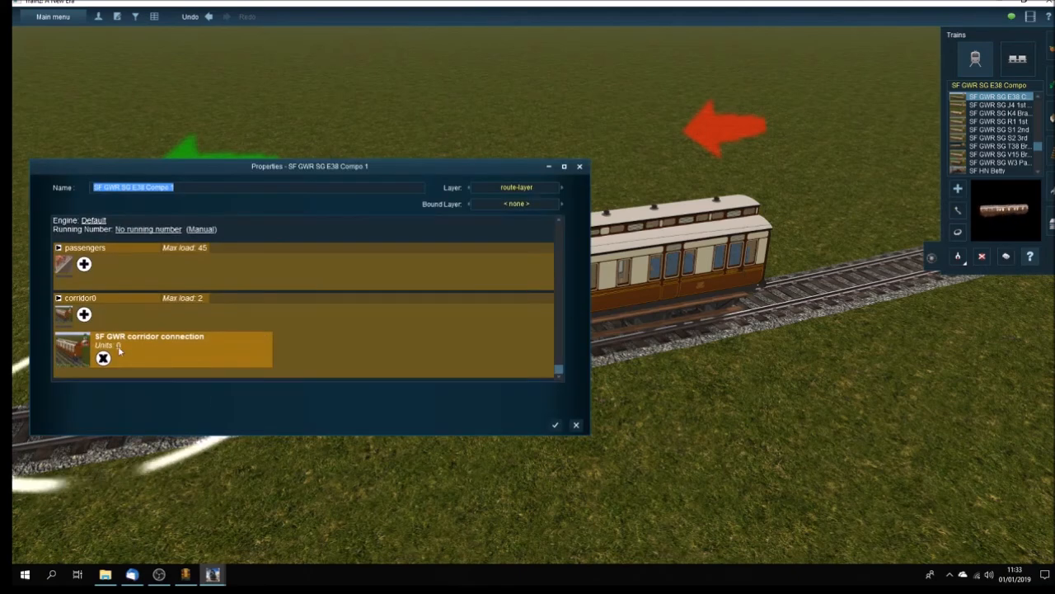
{"action": "left_click", "coordinate": [118, 352]}
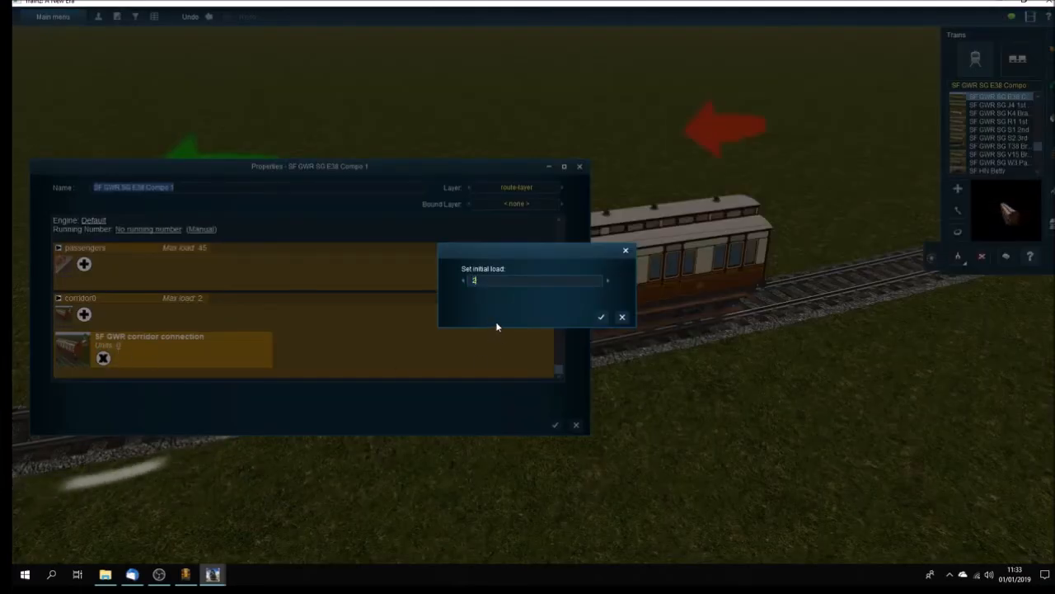
{"action": "left_click", "coordinate": [601, 318]}
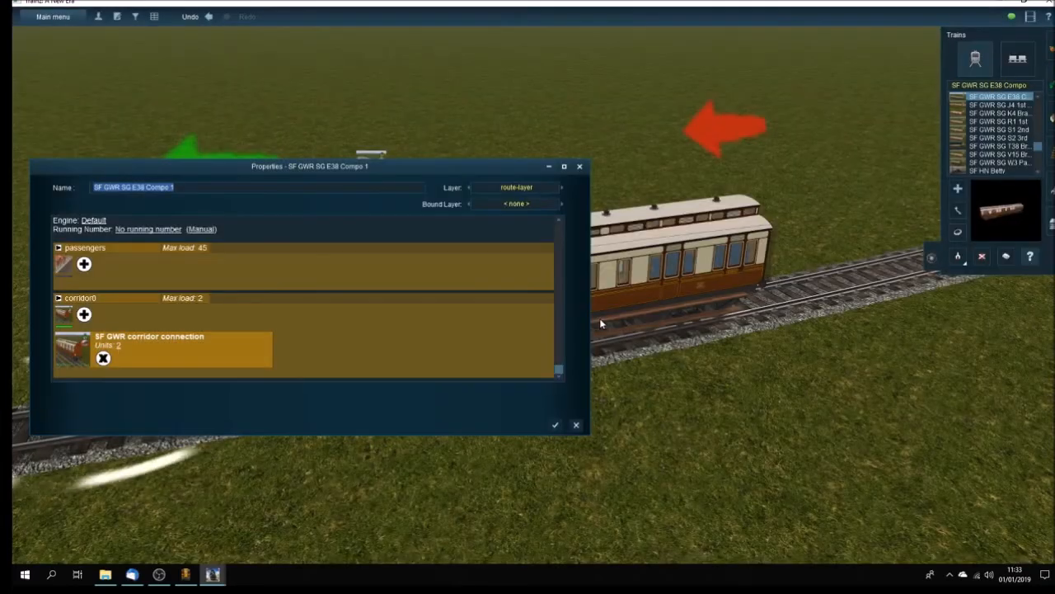
{"action": "left_click", "coordinate": [554, 425]}
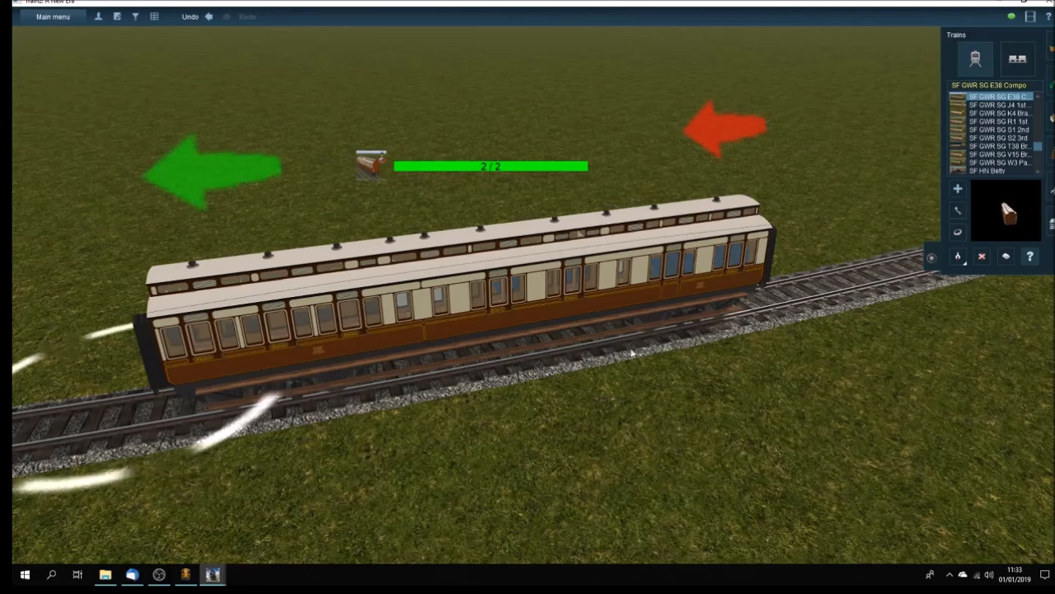
- Examine the corridor connections at both ends of the newly placed SF GWR SG E38 Compo
{"action": "scroll", "coordinate": [548, 355], "scroll_direction": "down", "scroll_amount": 5}
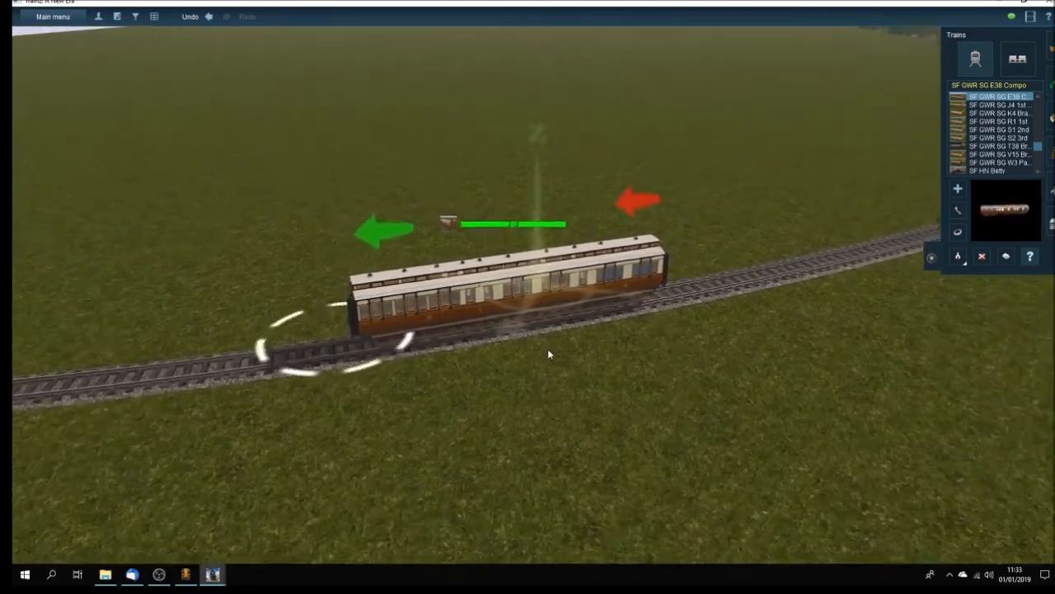
{"action": "scroll", "coordinate": [547, 354], "scroll_direction": "up", "scroll_amount": 2}
{"action": "key", "text": "Left"}
{"action": "key", "text": "Left"}
{"action": "right_click", "coordinate": [560, 285]}
{"action": "mouse_move", "coordinate": [502, 287]}
{"action": "right_mouse_down"}
{"action": "mouse_move", "coordinate": [310, 274]}
{"action": "mouse_move", "coordinate": [356, 249]}
{"action": "mouse_move", "coordinate": [584, 305]}
{"action": "mouse_move", "coordinate": [859, 309]}
{"action": "mouse_move", "coordinate": [521, 283]}
{"action": "right_mouse_up"}
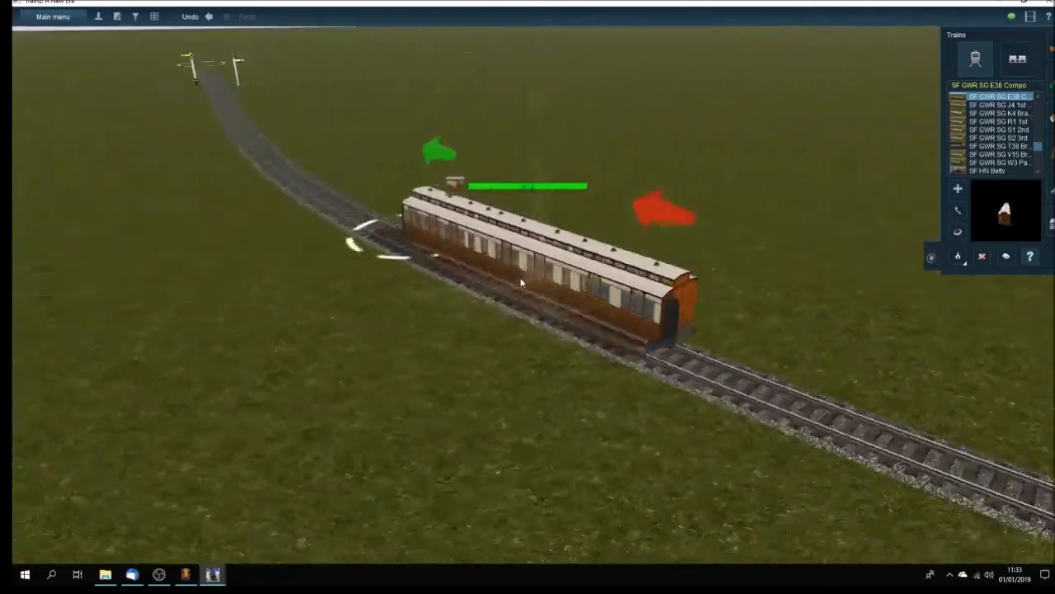
{"action": "key", "text": "Left"}
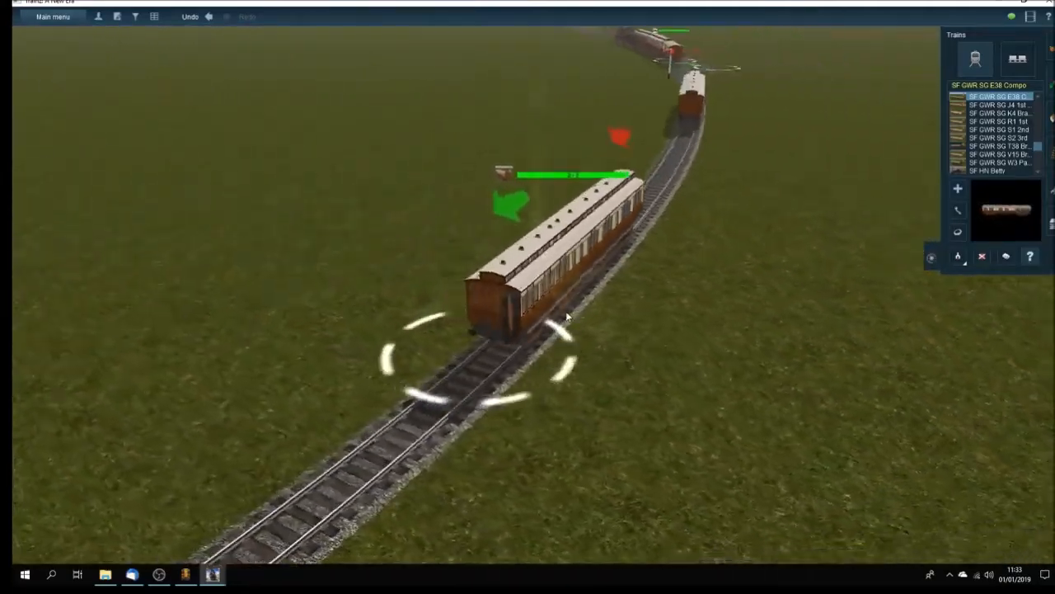
{"action": "key", "text": "Left"}
{"action": "right_click", "coordinate": [493, 268]}
{"action": "right_click_drag", "start_coordinate": [452, 237], "coordinate": [523, 285]}
{"action": "key", "text": "Left"}
- Compare the new E38 Compo's position and direction with the neighbouring carriage along the track
{"action": "scroll", "coordinate": [522, 284], "scroll_direction": "down", "scroll_amount": 2}
{"action": "key", "text": "Left"}
{"action": "key", "text": "Left"}
{"action": "key", "text": "Left"}
{"action": "key", "text": "Down"}
{"action": "key", "text": "Up"}
{"action": "key", "text": "Left"}
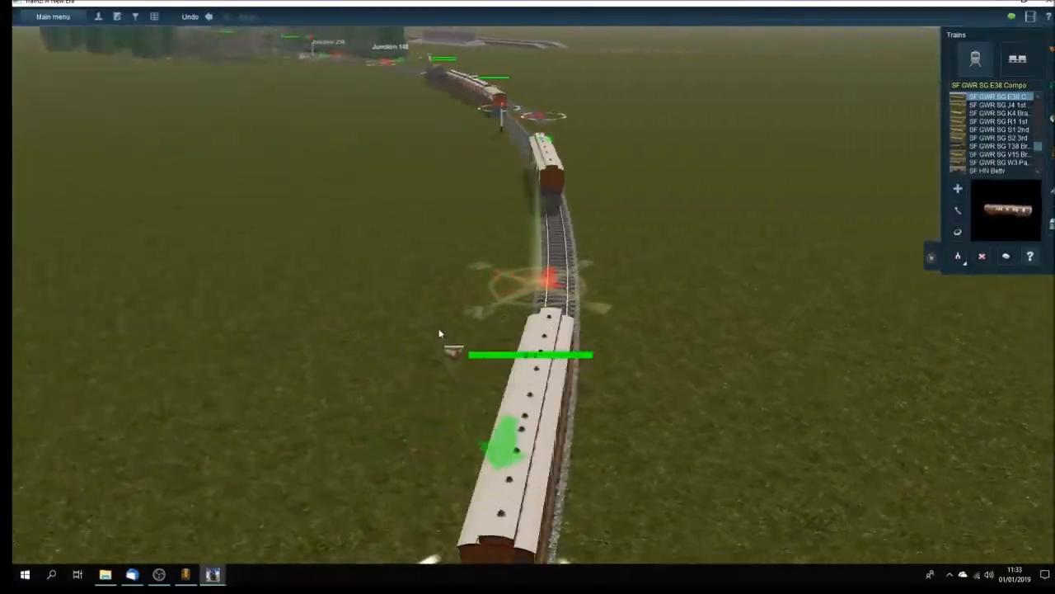
{"action": "key", "text": "Left"}
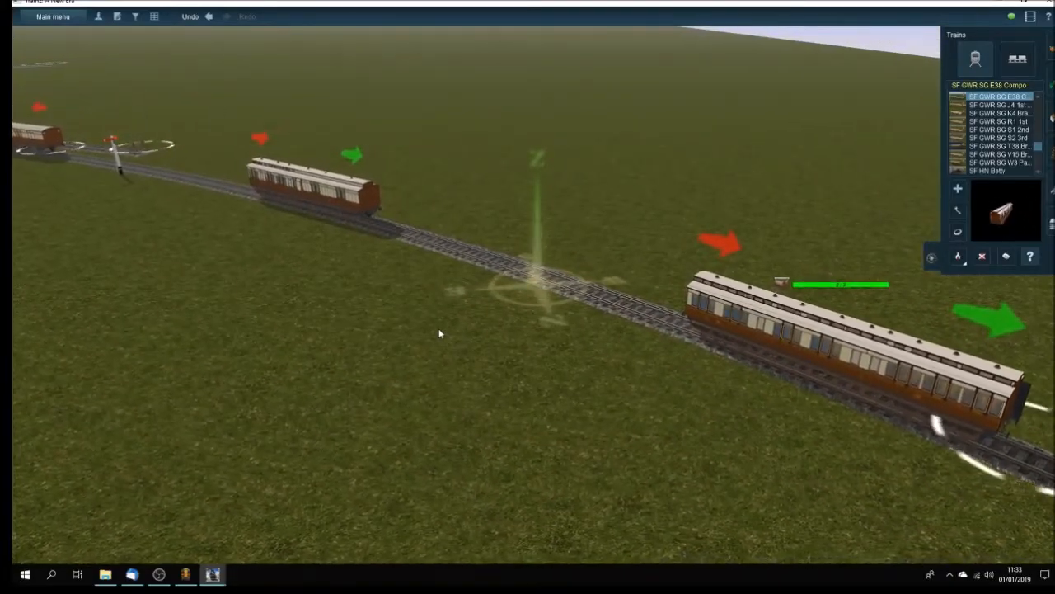
{"action": "right_click", "coordinate": [542, 351]}
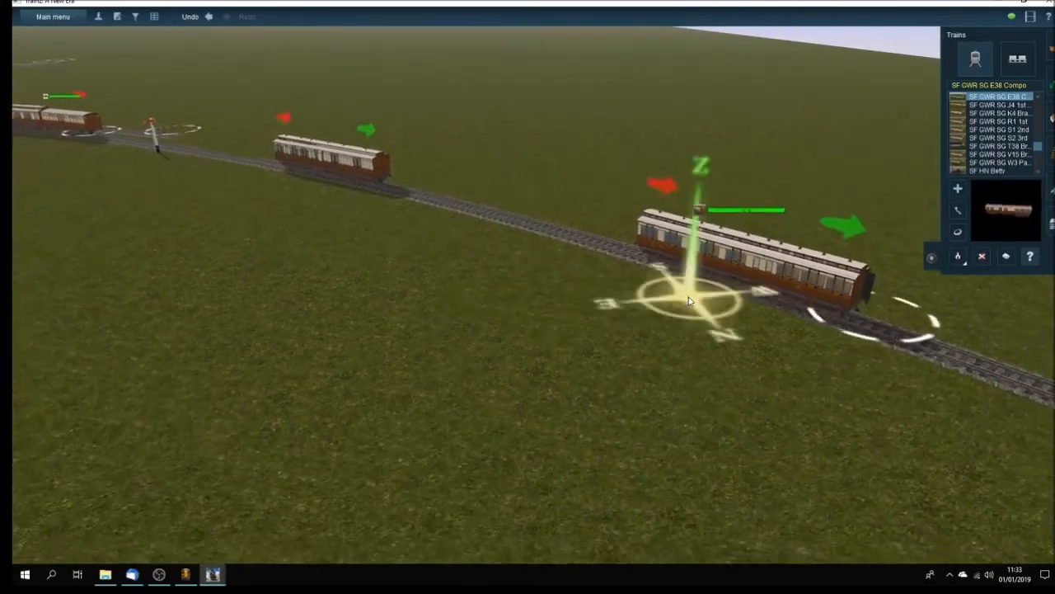
{"action": "right_click", "coordinate": [688, 301]}
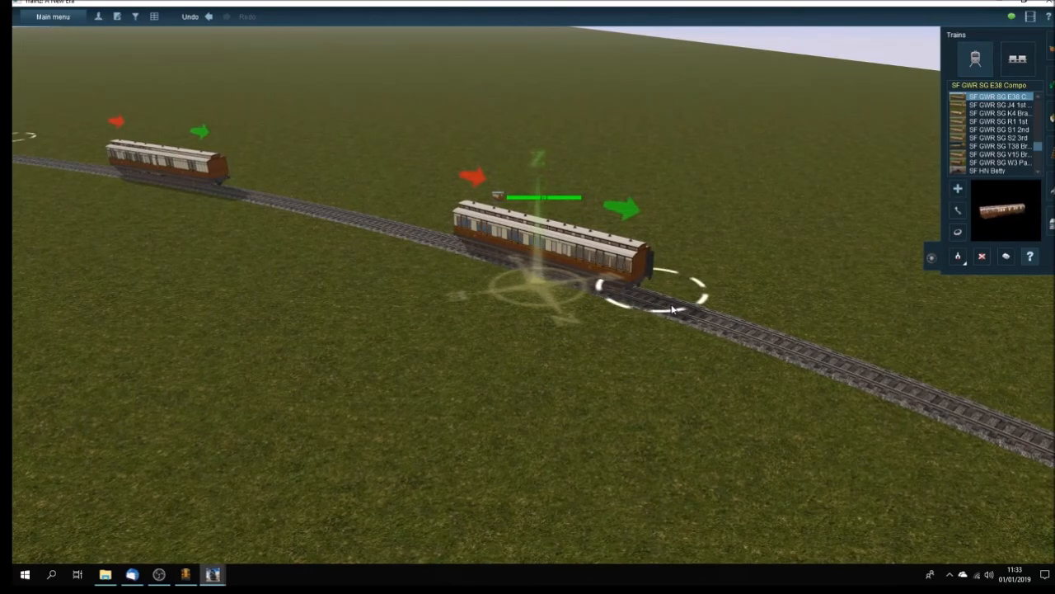
{"action": "scroll", "coordinate": [314, 227], "scroll_direction": "down", "scroll_amount": 2}
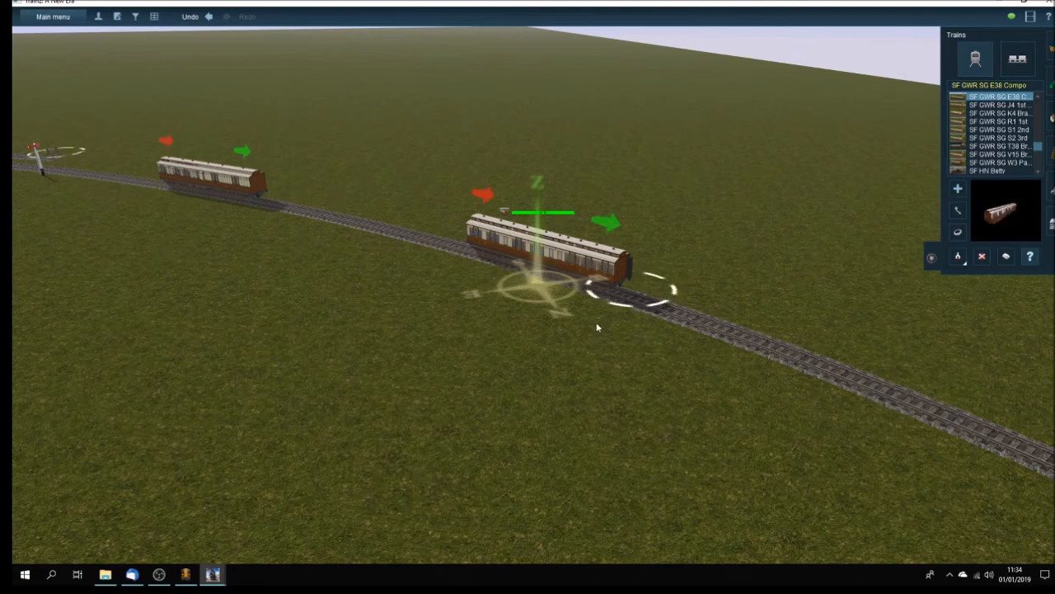
- Examine both sides of the locomotive-hauled train and the gaps between its coupled carriages
{"action": "scroll", "coordinate": [597, 328], "scroll_direction": "up", "scroll_amount": 3}
{"action": "left_click_drag", "start_coordinate": [527, 278], "coordinate": [507, 253]}
{"action": "scroll", "coordinate": [507, 253], "scroll_direction": "up", "scroll_amount": 4}
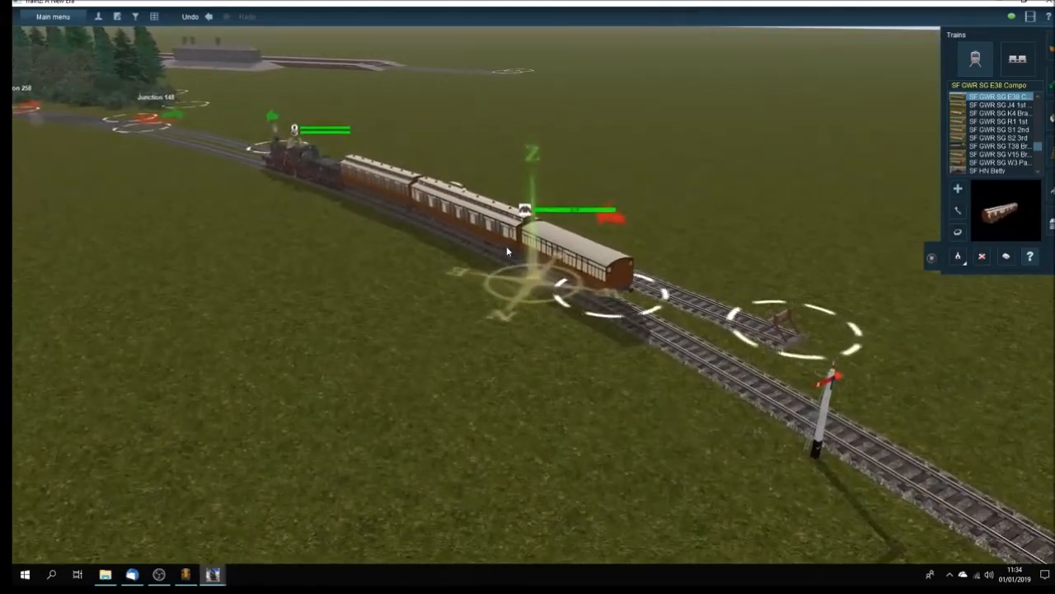
{"action": "key", "text": "Left"}
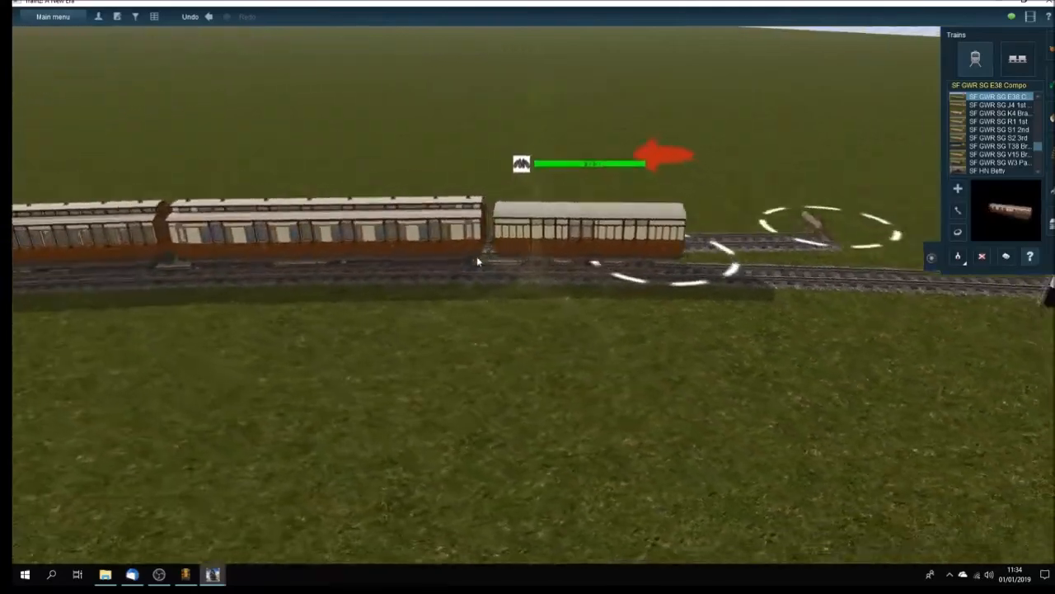
{"action": "key", "text": "Left"}
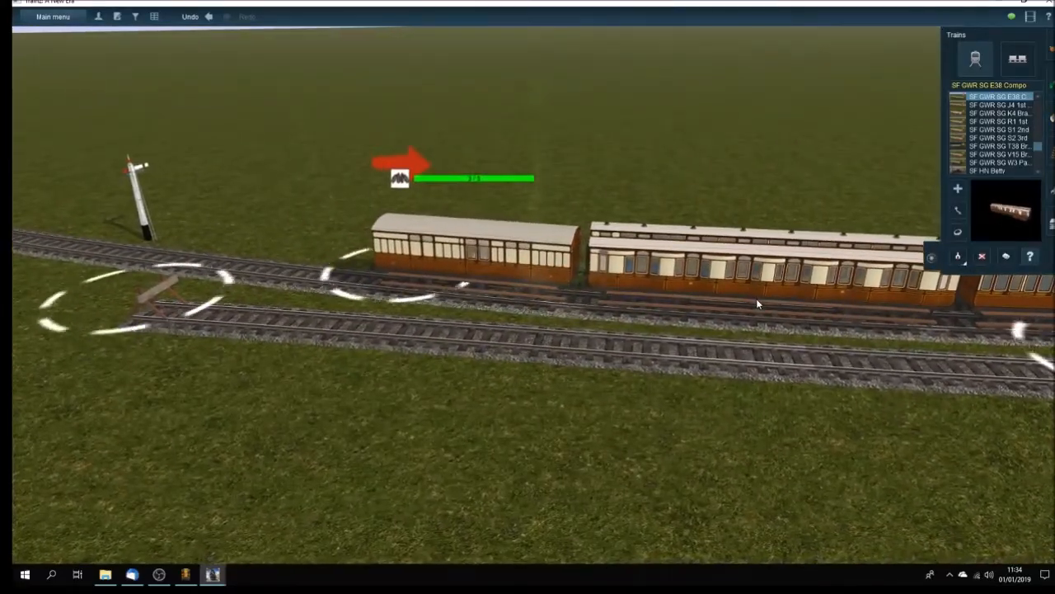
{"action": "scroll", "coordinate": [759, 304], "scroll_direction": "down", "scroll_amount": 3}
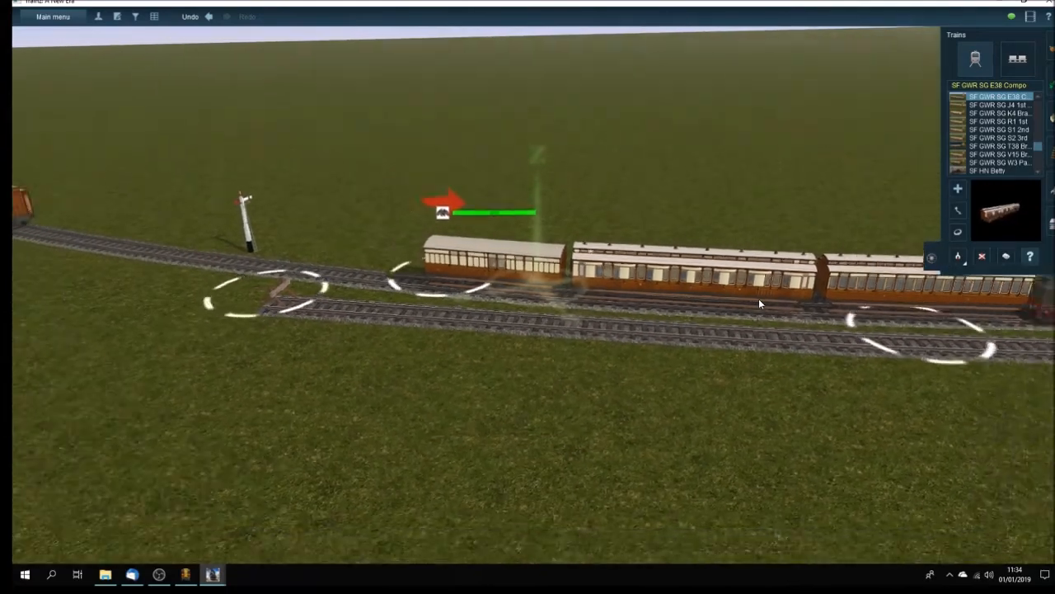
{"action": "scroll", "coordinate": [760, 299], "scroll_direction": "down", "scroll_amount": 1}
{"action": "key", "text": "Right"}
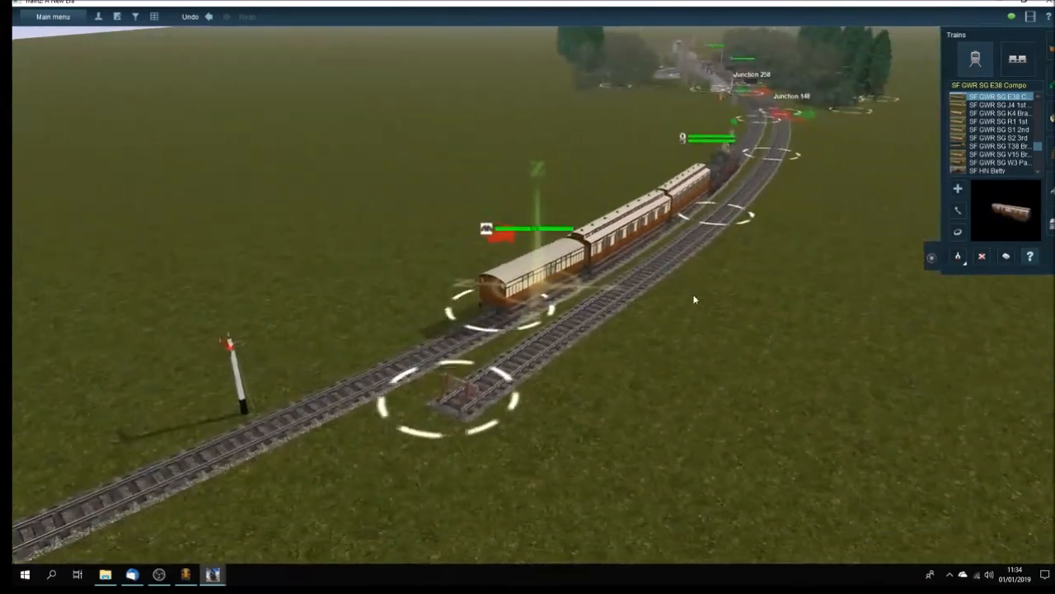
- Examine the sides and ends of the lone carriage between the signal and the new E38 Compo
{"action": "scroll", "coordinate": [615, 257], "scroll_direction": "down", "scroll_amount": 2}
{"action": "right_click_drag", "start_coordinate": [523, 300], "coordinate": [434, 312]}
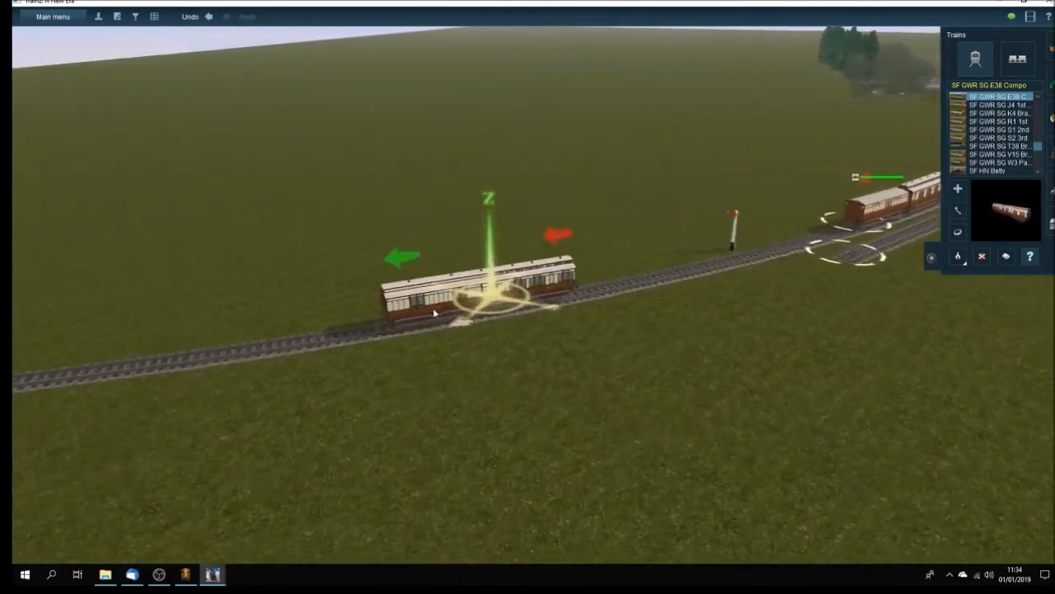
{"action": "key", "text": "Right"}
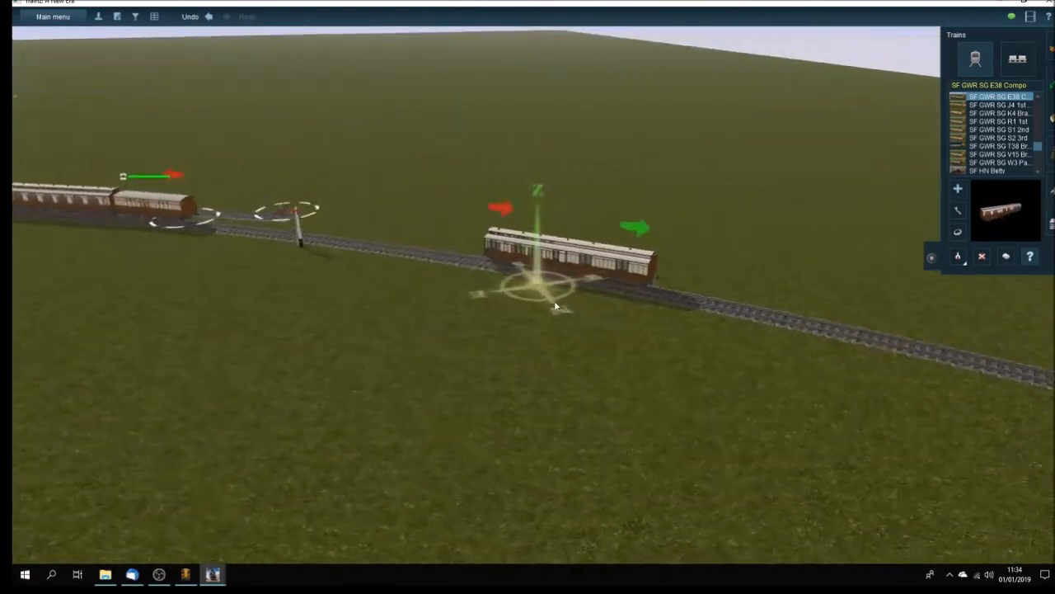
{"action": "key", "text": "Right"}
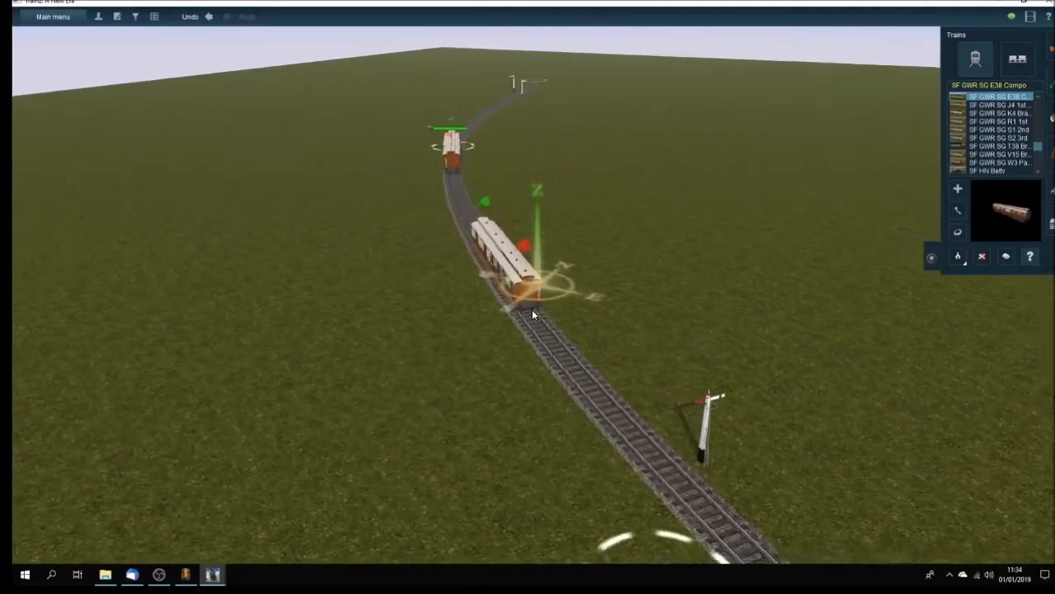
{"action": "scroll", "coordinate": [531, 309], "scroll_direction": "up", "scroll_amount": 5}
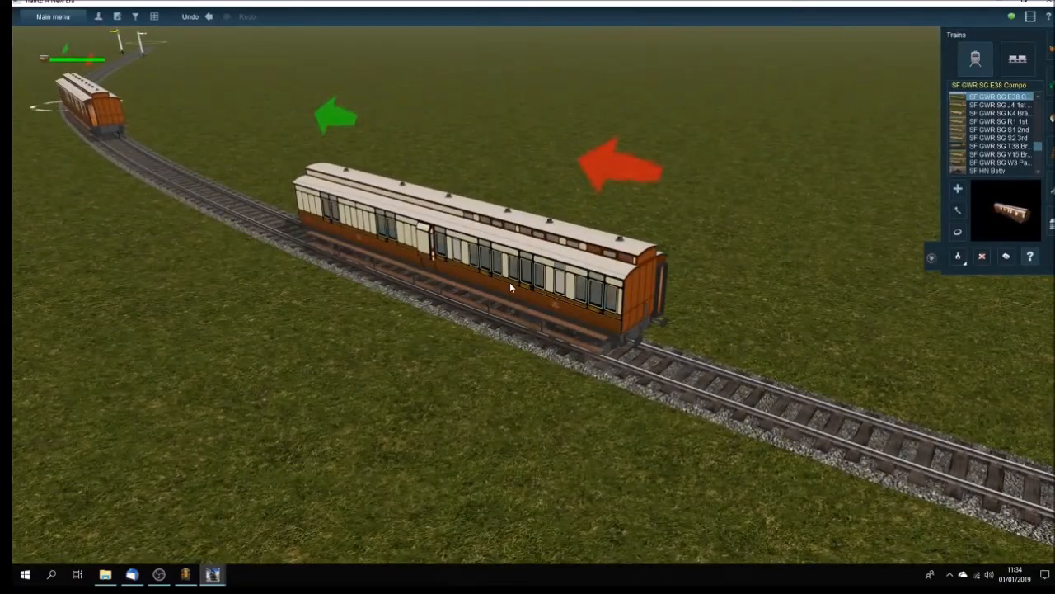
{"action": "key", "text": "Right"}
{"action": "key", "text": "Left"}
{"action": "scroll", "coordinate": [496, 303], "scroll_direction": "down", "scroll_amount": 1}
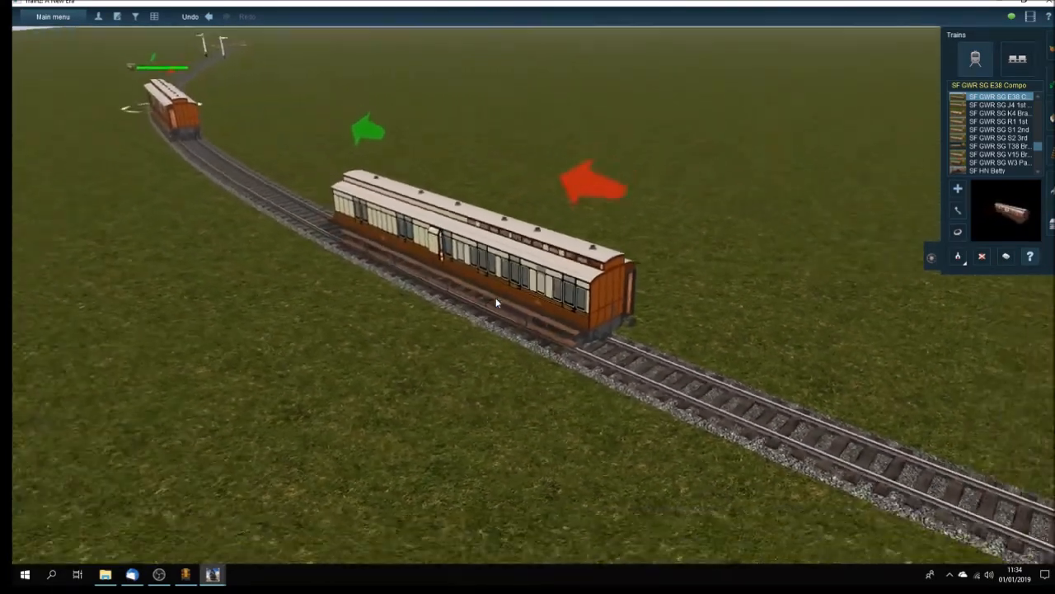
{"action": "scroll", "coordinate": [496, 303], "scroll_direction": "down", "scroll_amount": 2}
{"action": "key", "text": "Left"}
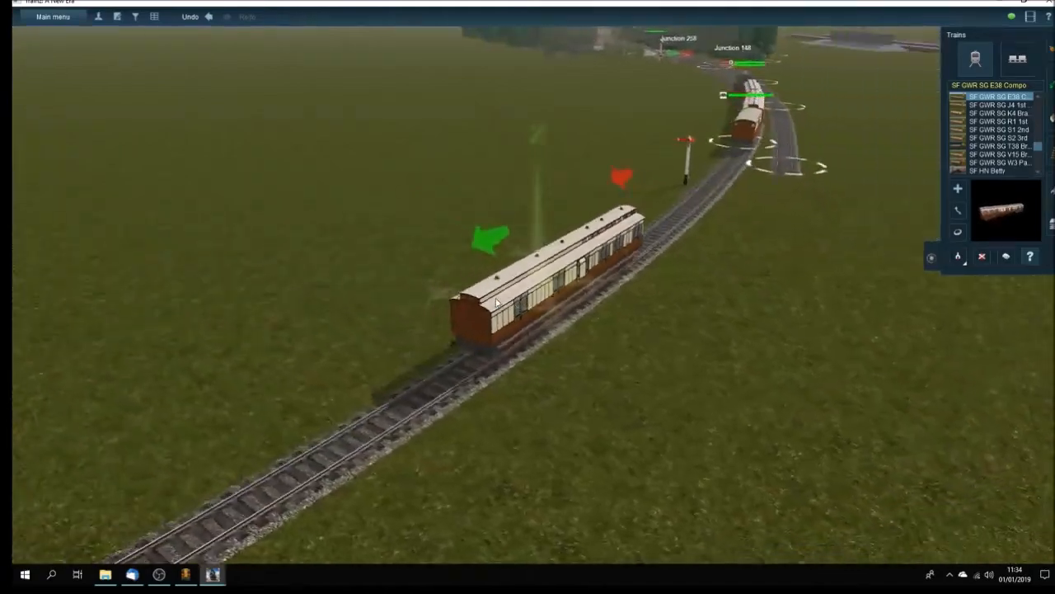
{"action": "key", "text": "Left"}
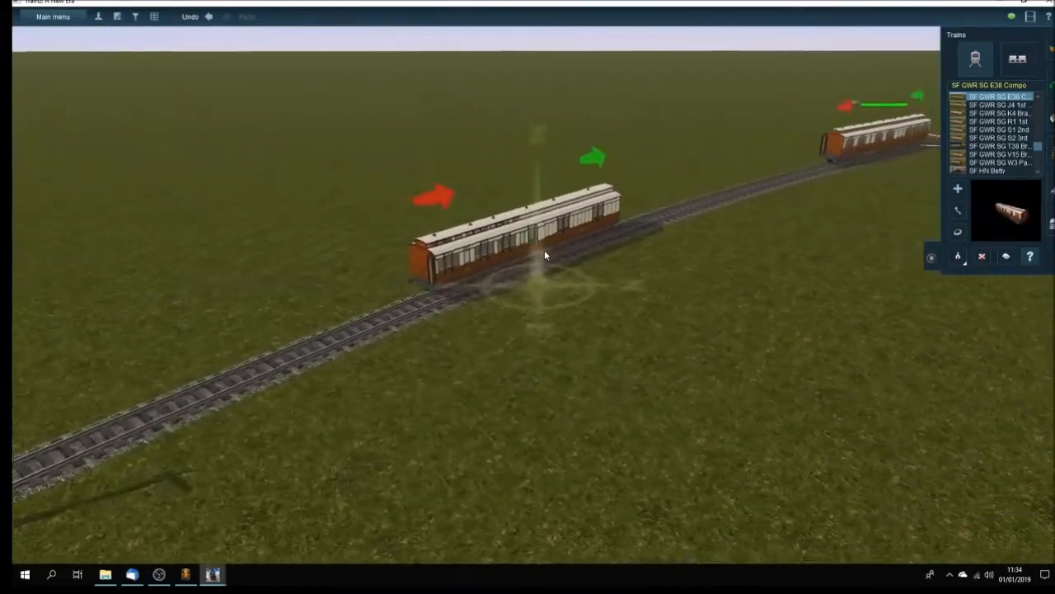
{"action": "key", "text": "Left"}
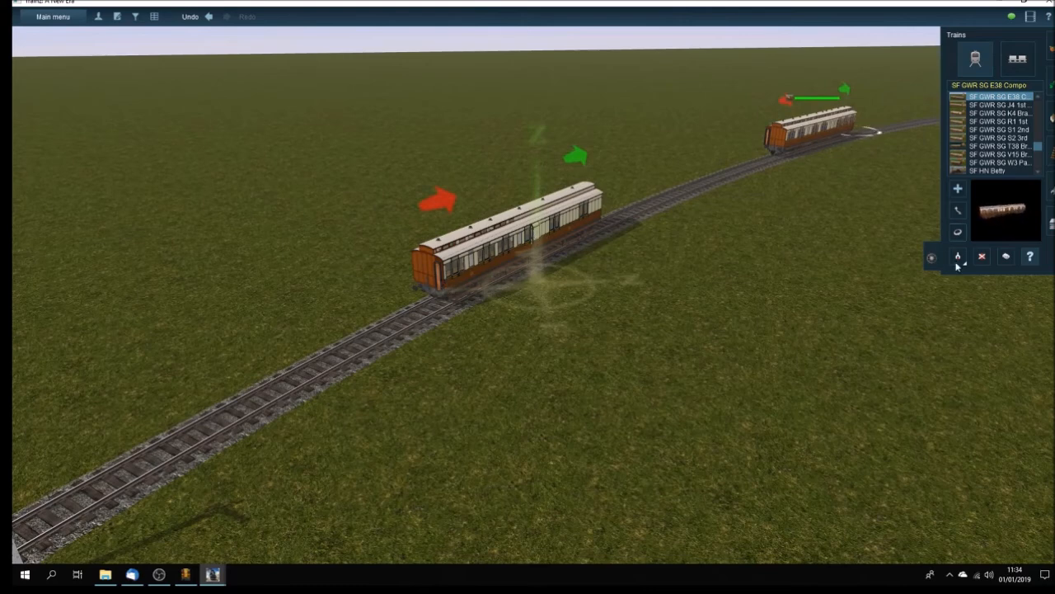
- Rotate the lone carriage near the signal to face the opposite way, view it from both sides, and rotate it back
{"action": "left_click", "coordinate": [488, 247]}
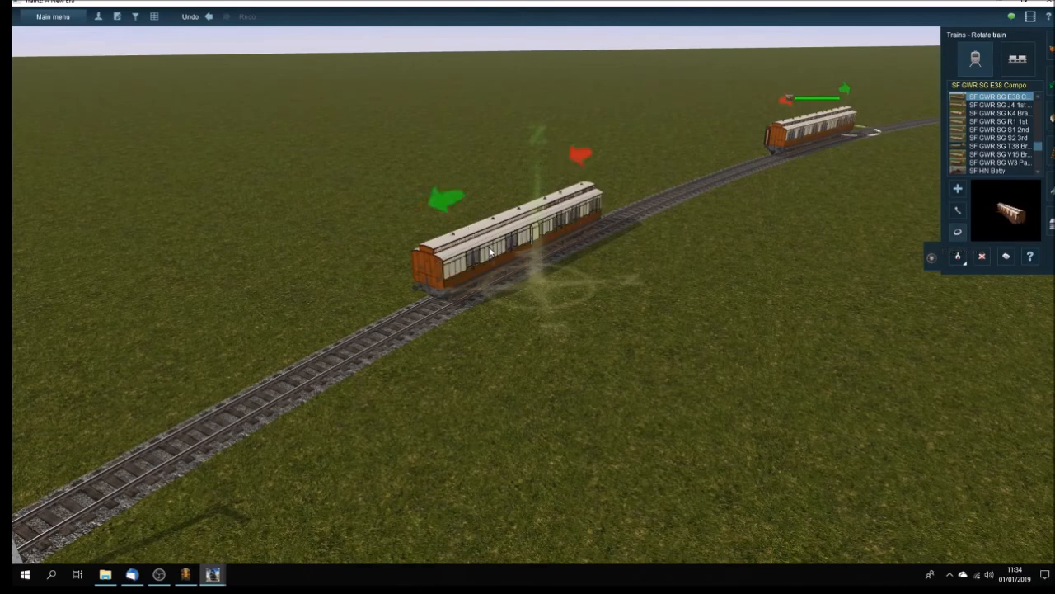
{"action": "key", "text": "Left"}
{"action": "key", "text": "Left"}
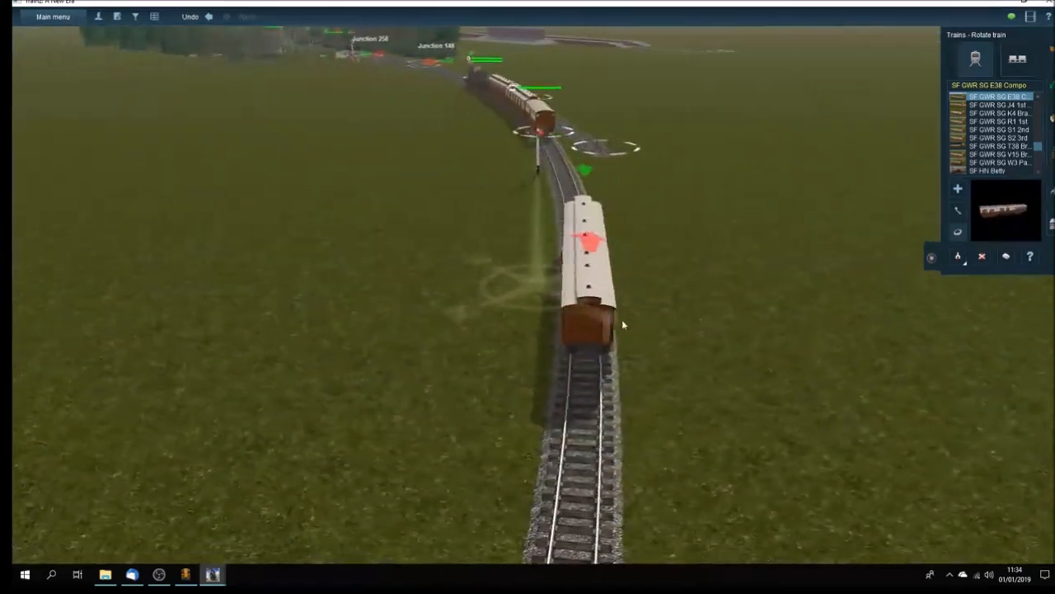
{"action": "key", "text": "Right"}
{"action": "key", "text": "Right"}
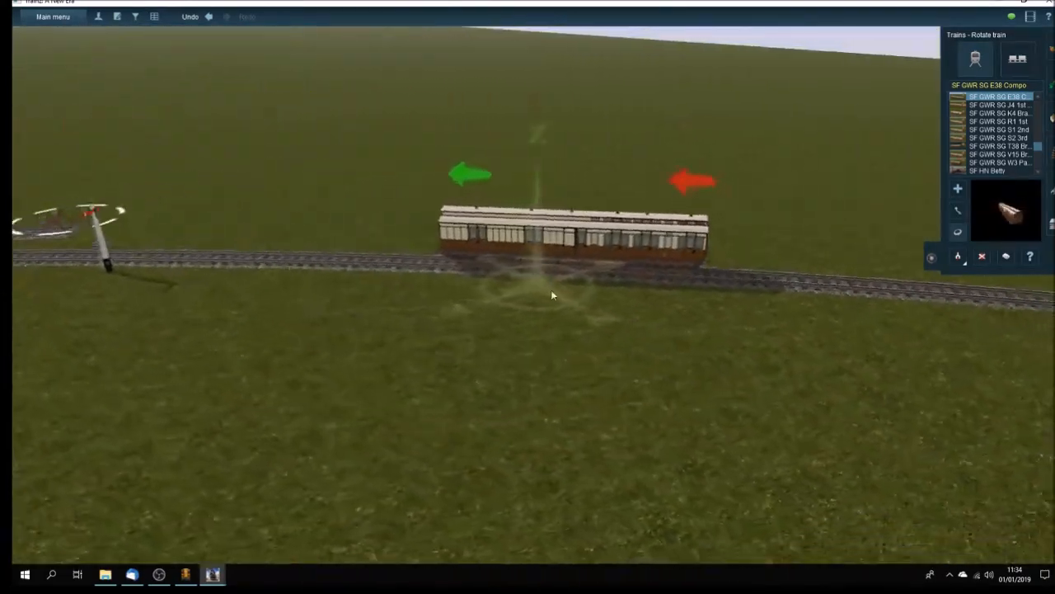
{"action": "key", "text": "Left"}
{"action": "key", "text": "Left"}
{"action": "left_click", "coordinate": [634, 269]}
- Check the lone carriage's direction and corridor ends from all around, relative to the E38 Compo and the train
{"action": "key", "text": "Right"}
{"action": "key", "text": "Right"}
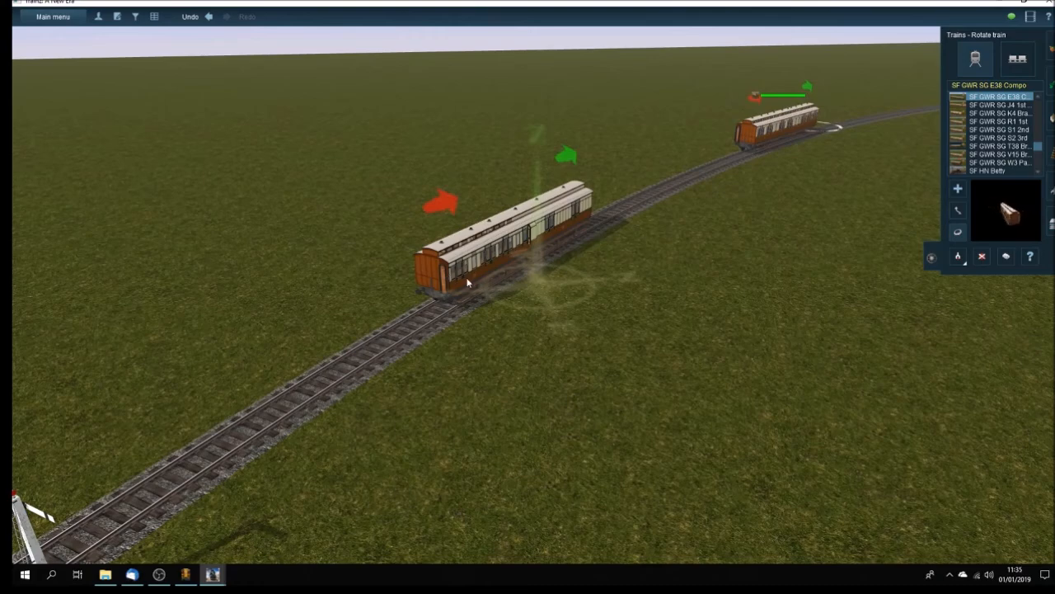
{"action": "key", "text": "Left"}
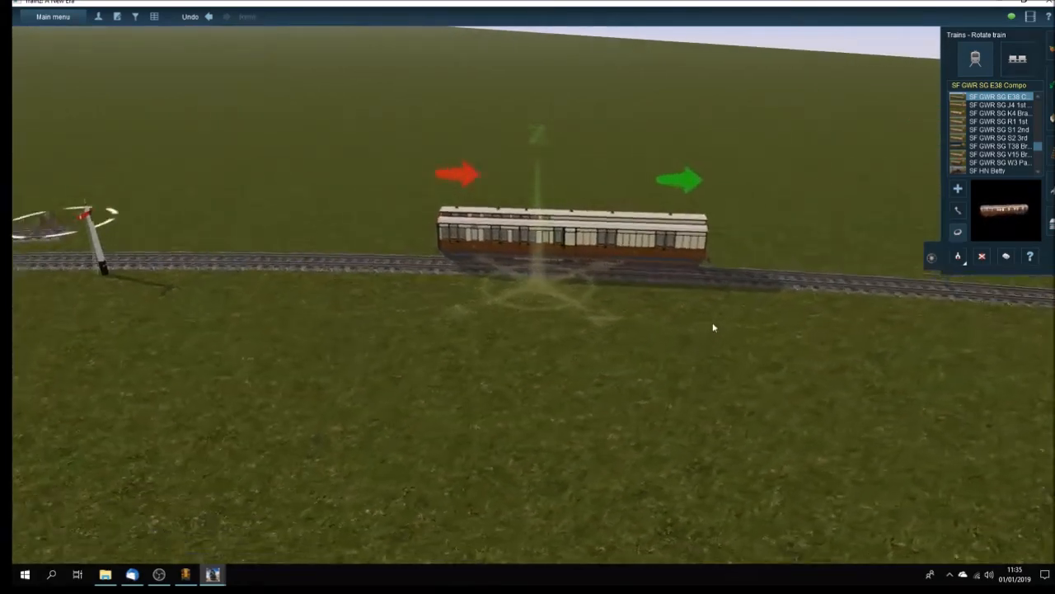
{"action": "key", "text": "Right"}
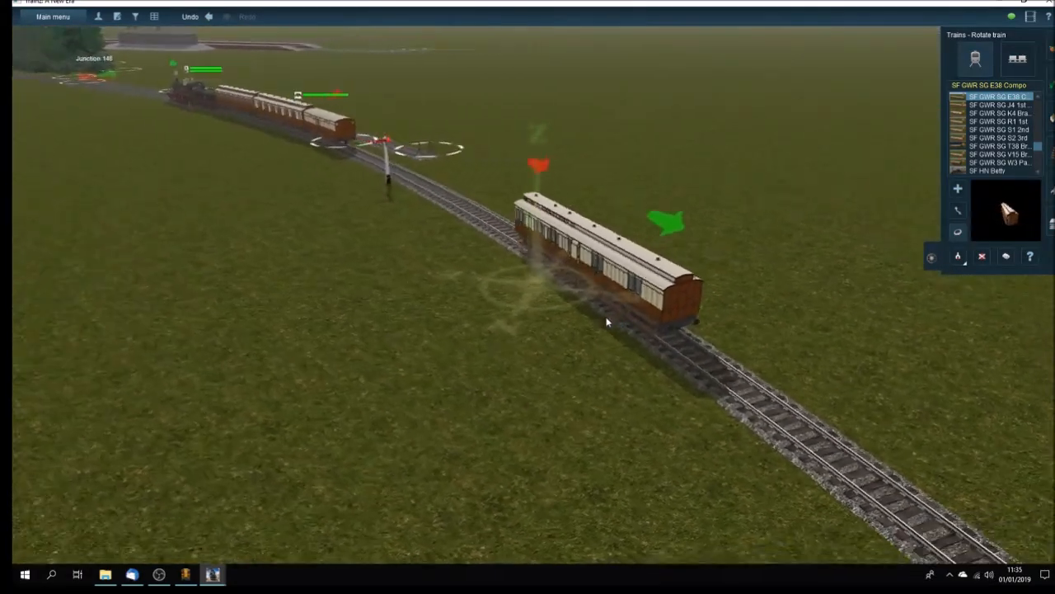
{"action": "key", "text": "Right"}
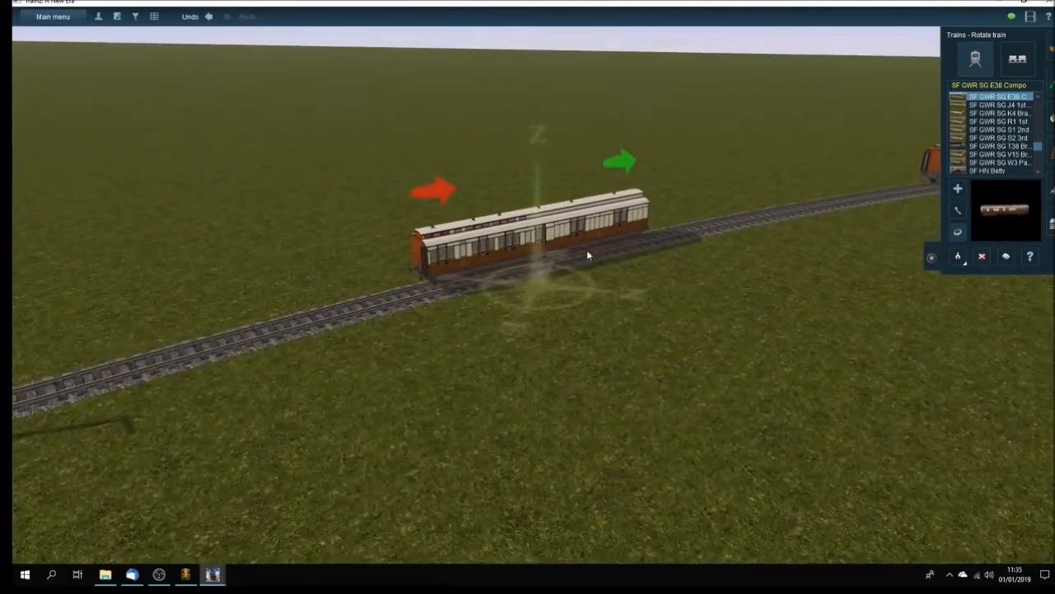
{"action": "key", "text": "Right"}
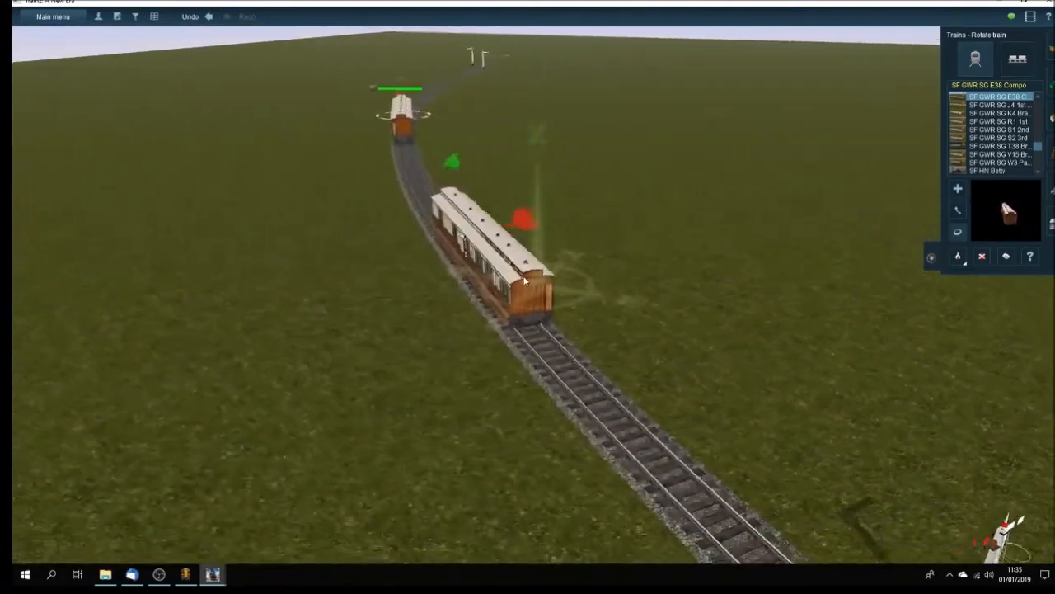
{"action": "key", "text": "Right"}
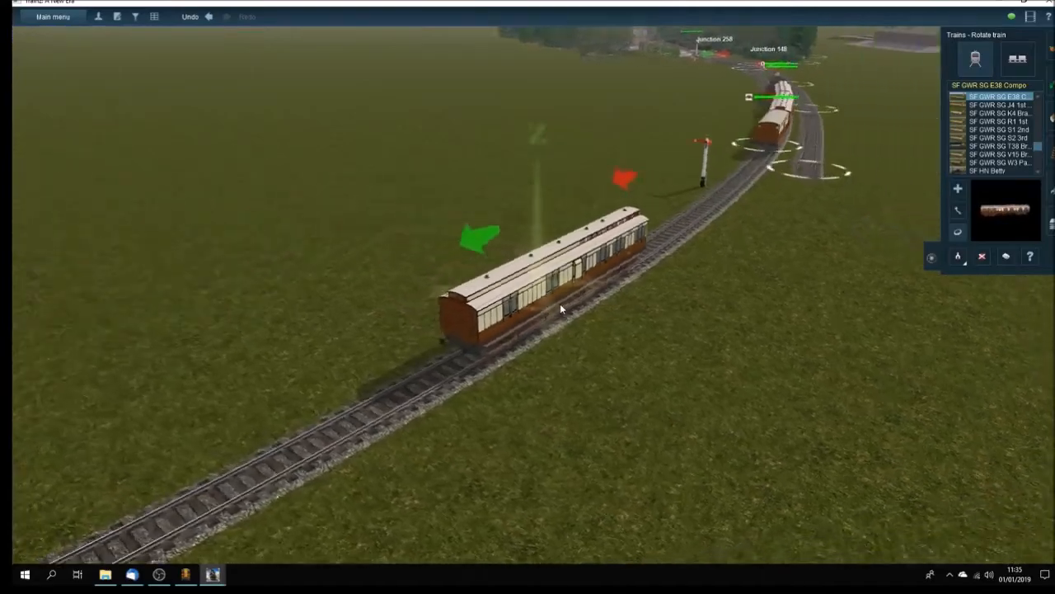
{"action": "key", "text": "Right"}
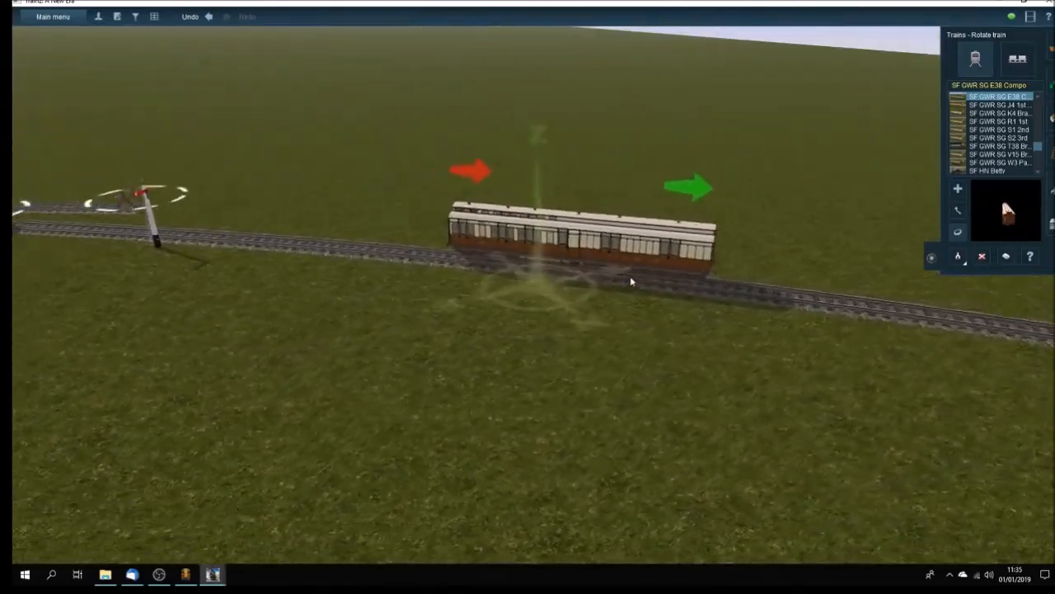
{"action": "key", "text": "Right"}
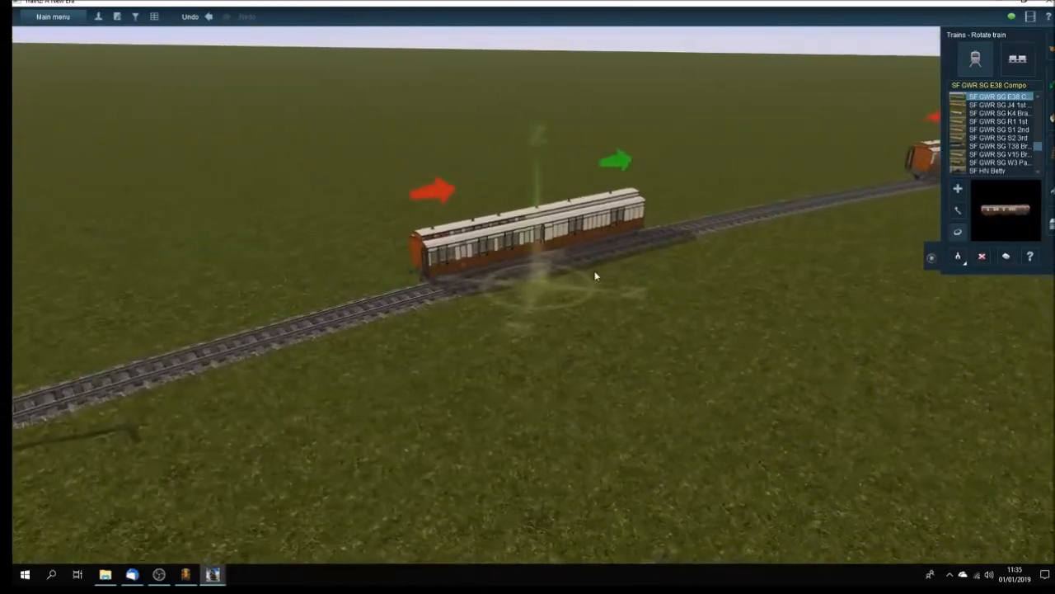
- Examine the rear coach and coupled carriages of the locomotive-hauled train beyond Signal 118 from both sides
{"action": "right_click", "coordinate": [317, 306]}
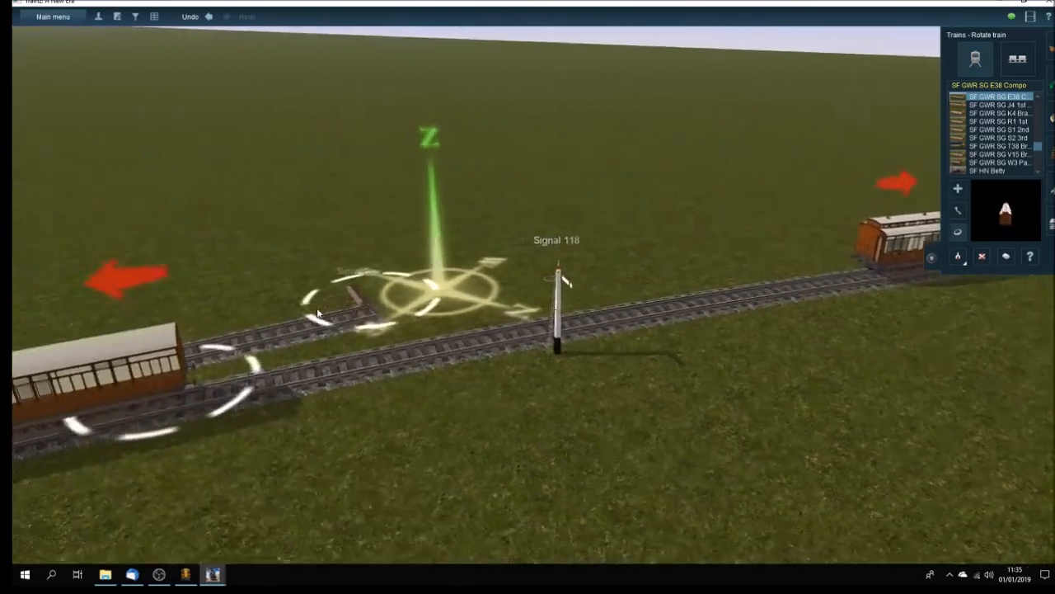
{"action": "key", "text": "Left"}
{"action": "key", "text": "Left"}
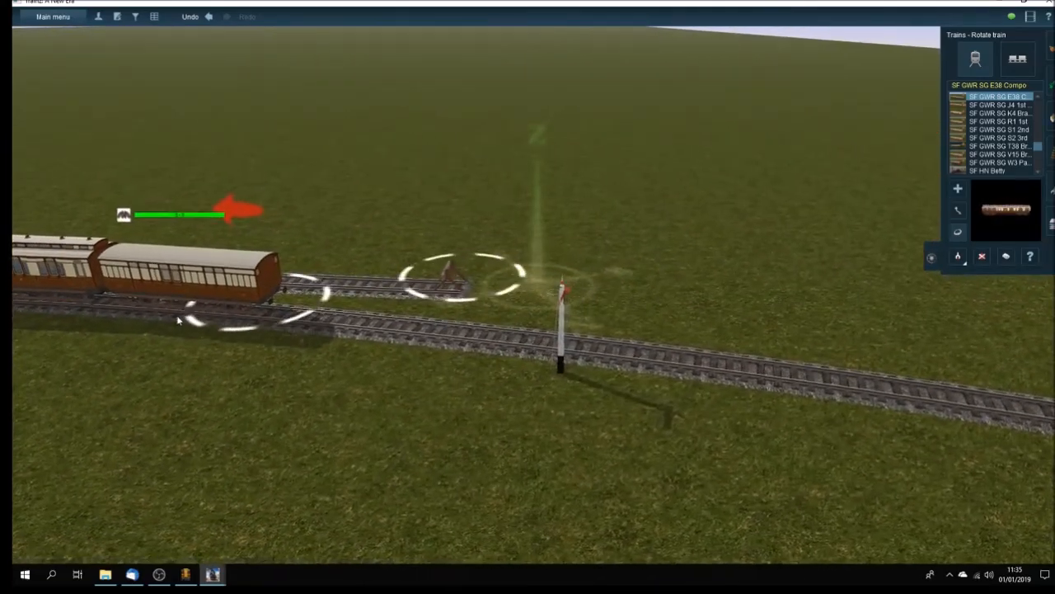
{"action": "right_click", "coordinate": [174, 313]}
{"action": "key", "text": "Down"}
{"action": "key", "text": "Left"}
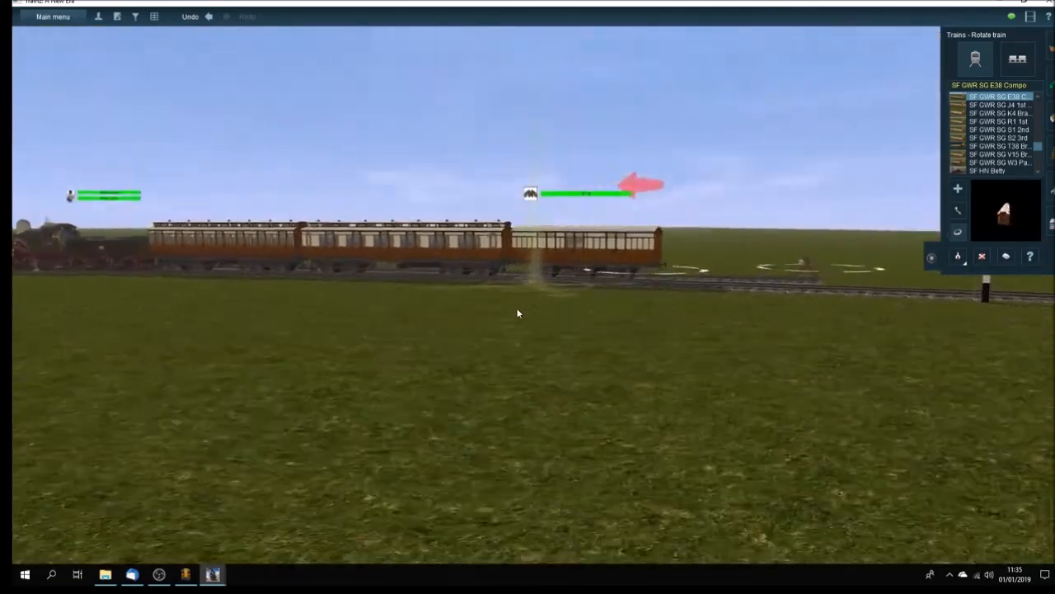
{"action": "key", "text": "Up"}
{"action": "key", "text": "Left"}
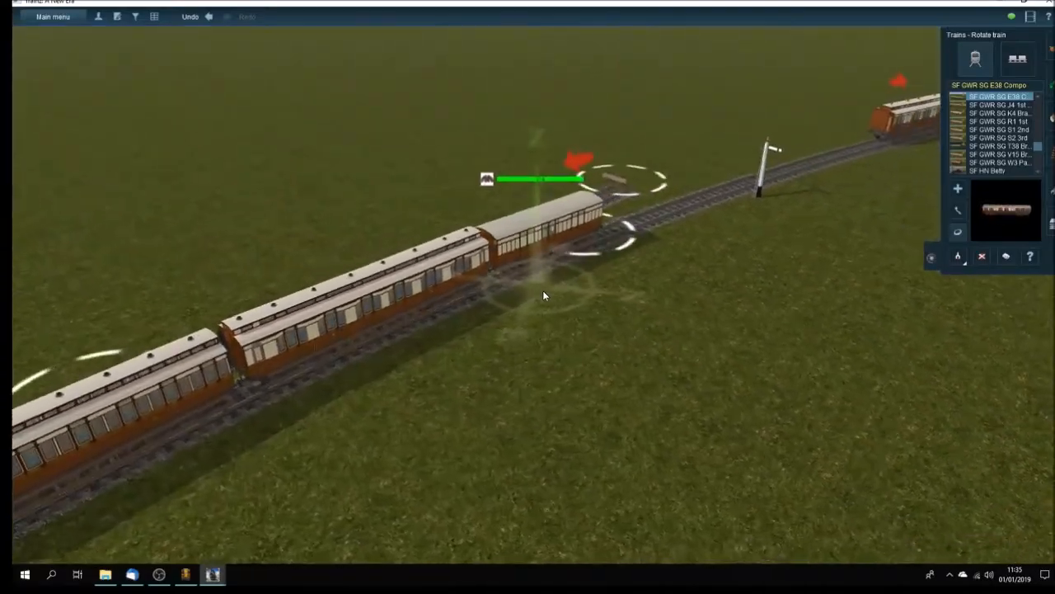
{"action": "key", "text": "Right"}
- Compare the direction arrows and facing ends of the lone carriage and the E38 Compo from both sides of the track
{"action": "right_click", "coordinate": [742, 308]}
{"action": "right_click_drag", "start_coordinate": [749, 308], "coordinate": [598, 285]}
{"action": "scroll", "coordinate": [596, 286], "scroll_direction": "down", "scroll_amount": 3}
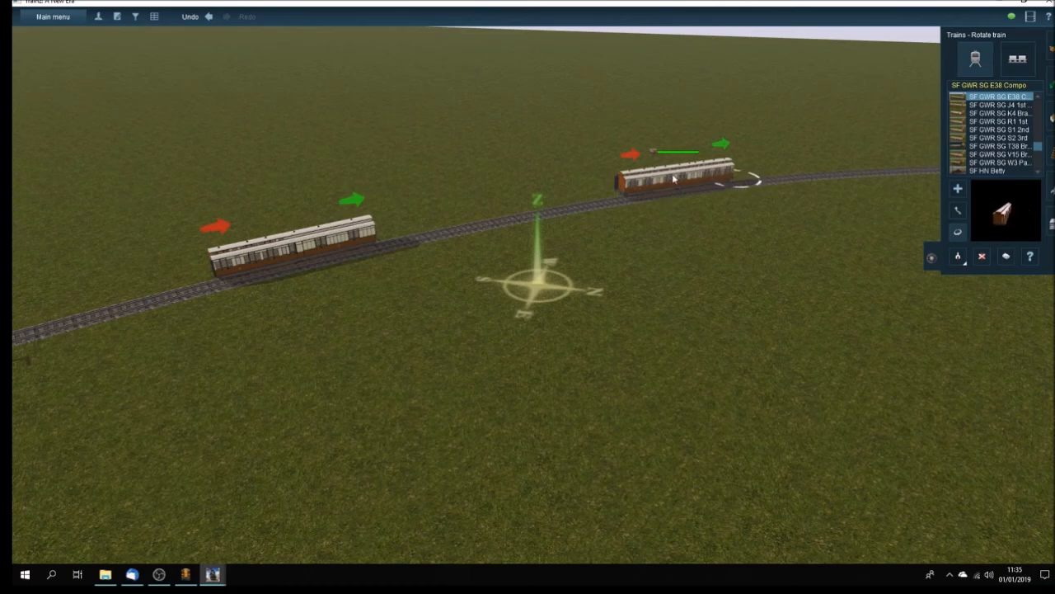
{"action": "scroll", "coordinate": [651, 248], "scroll_direction": "up", "scroll_amount": 2}
{"action": "right_click_drag", "start_coordinate": [617, 233], "coordinate": [445, 305]}
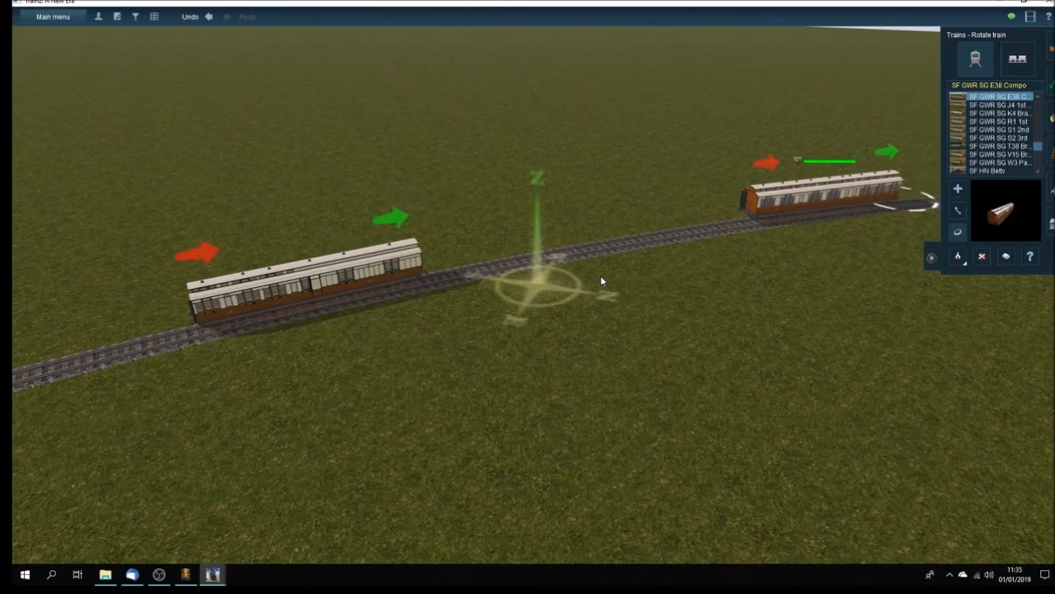
{"action": "key", "text": "Left"}
{"action": "key", "text": "Left"}
{"action": "key", "text": "Down"}
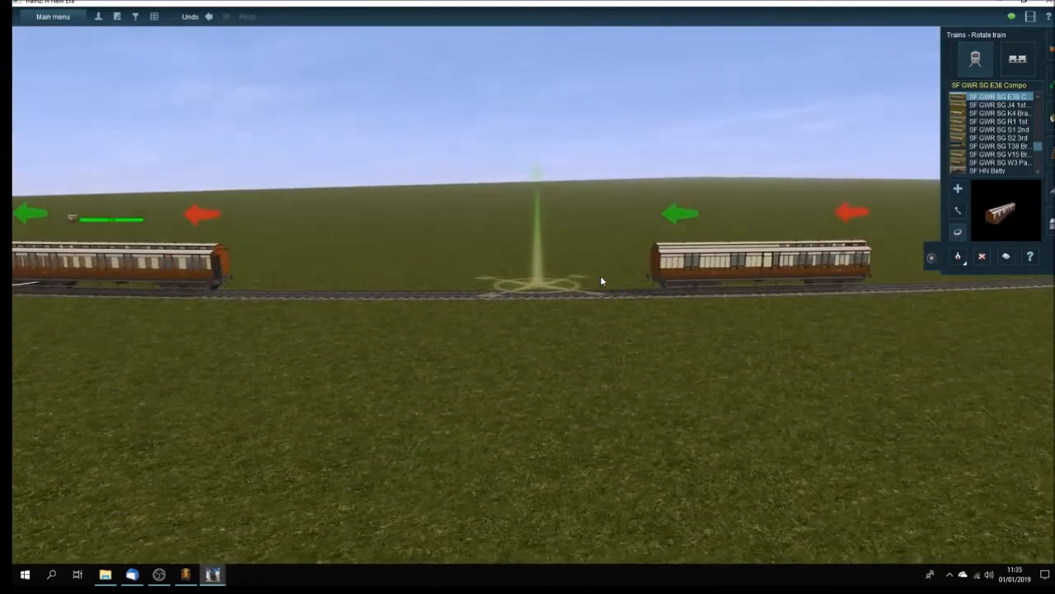
{"action": "key", "text": "Up"}
{"action": "scroll", "coordinate": [600, 281], "scroll_direction": "down", "scroll_amount": 3}
{"action": "right_click", "coordinate": [497, 292]}
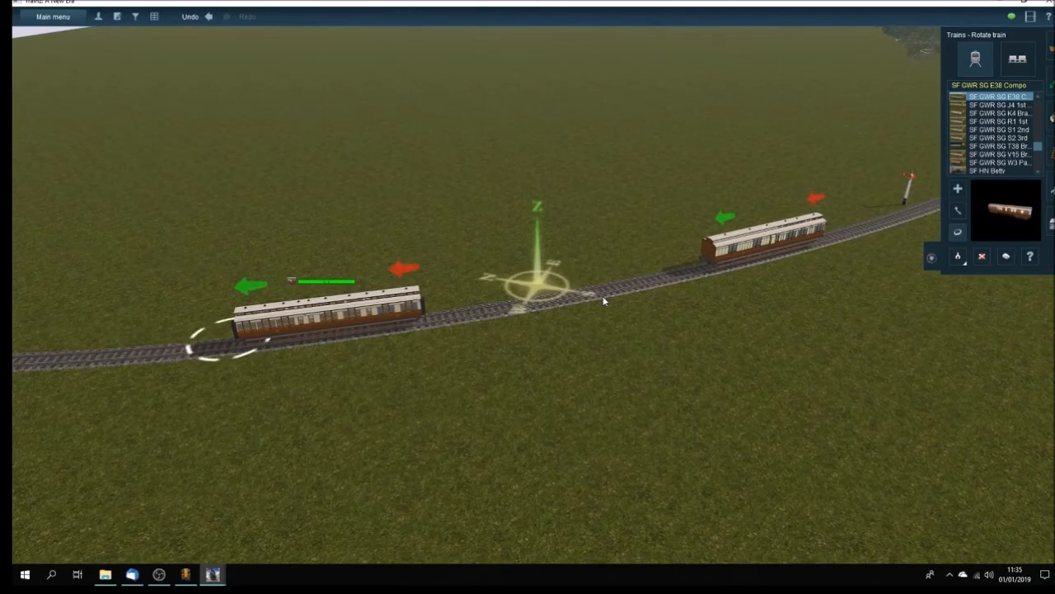
- Inspect the E38 Compo's sides and corridor ends from all around, at close range and from farther back
{"action": "key", "text": "Left"}
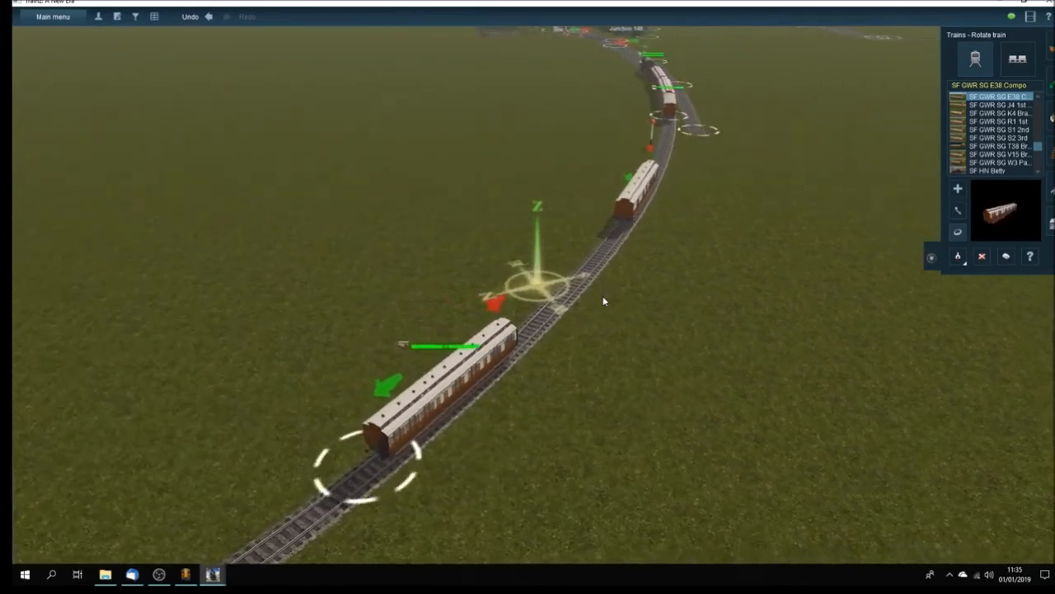
{"action": "key", "text": "Left"}
{"action": "right_click", "coordinate": [622, 303]}
{"action": "right_click_drag", "start_coordinate": [622, 304], "coordinate": [569, 293]}
{"action": "scroll", "coordinate": [569, 294], "scroll_direction": "up", "scroll_amount": 2}
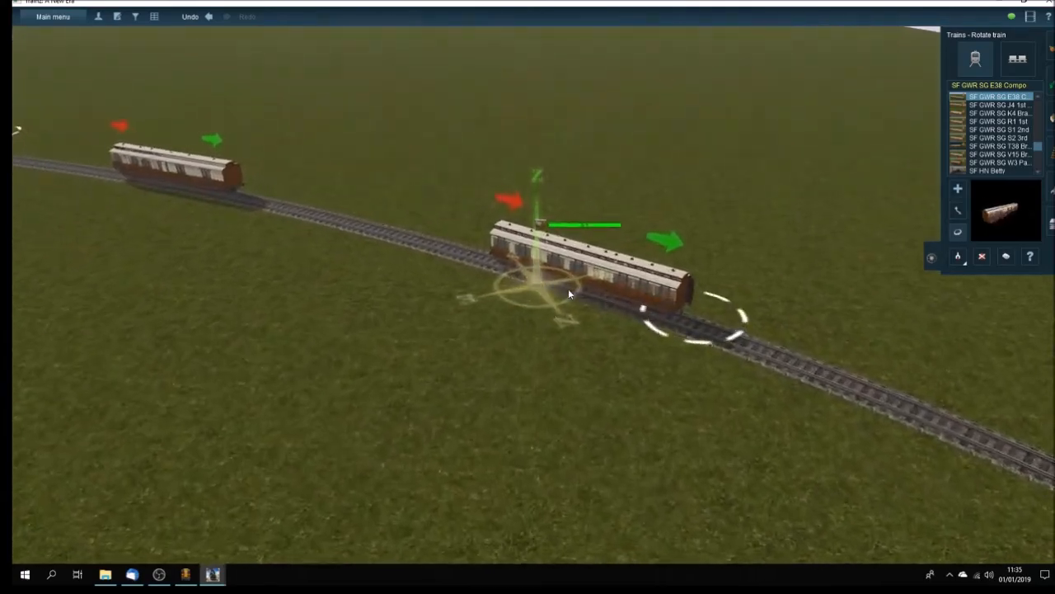
{"action": "scroll", "coordinate": [568, 293], "scroll_direction": "up", "scroll_amount": 3}
{"action": "key", "text": "Right"}
{"action": "scroll", "coordinate": [568, 293], "scroll_direction": "down", "scroll_amount": 1}
{"action": "scroll", "coordinate": [569, 293], "scroll_direction": "down", "scroll_amount": 1}
{"action": "key", "text": "Right"}
{"action": "key", "text": "Right"}
{"action": "scroll", "coordinate": [555, 292], "scroll_direction": "down", "scroll_amount": 3}
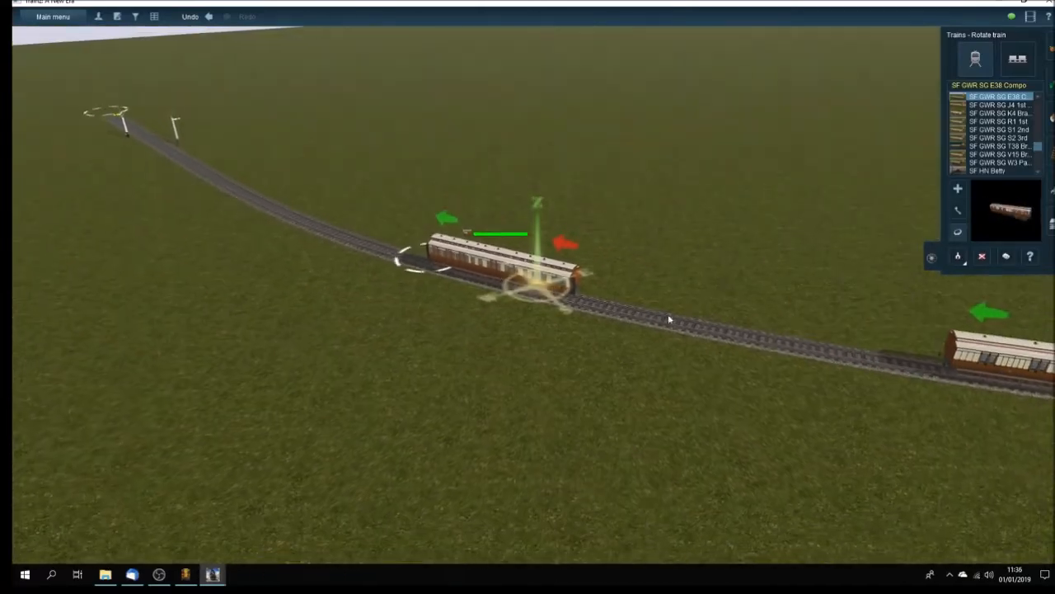
{"action": "key", "text": "Right"}
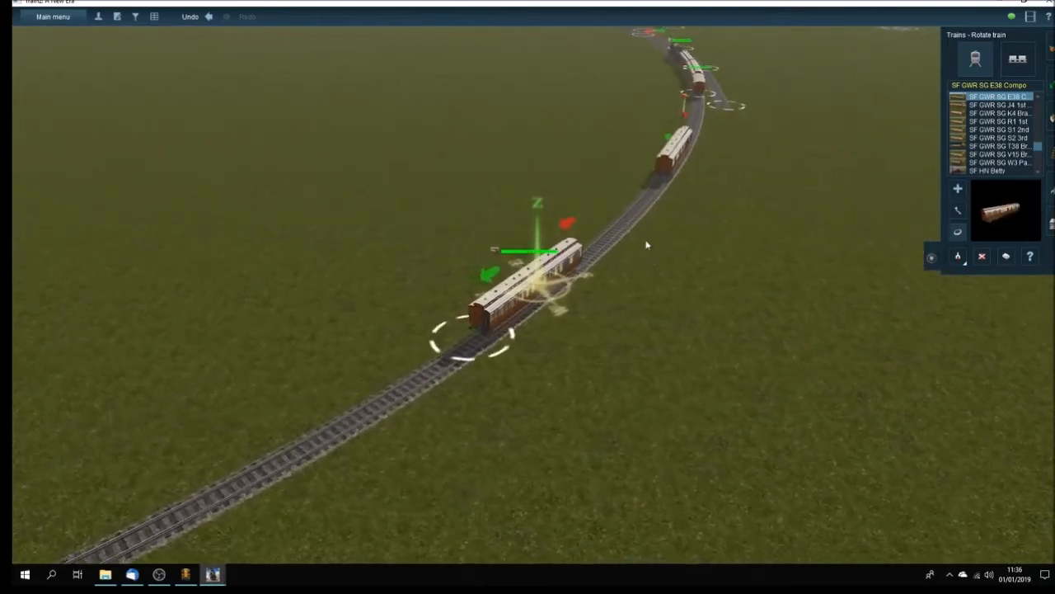
{"action": "key", "text": "Up"}
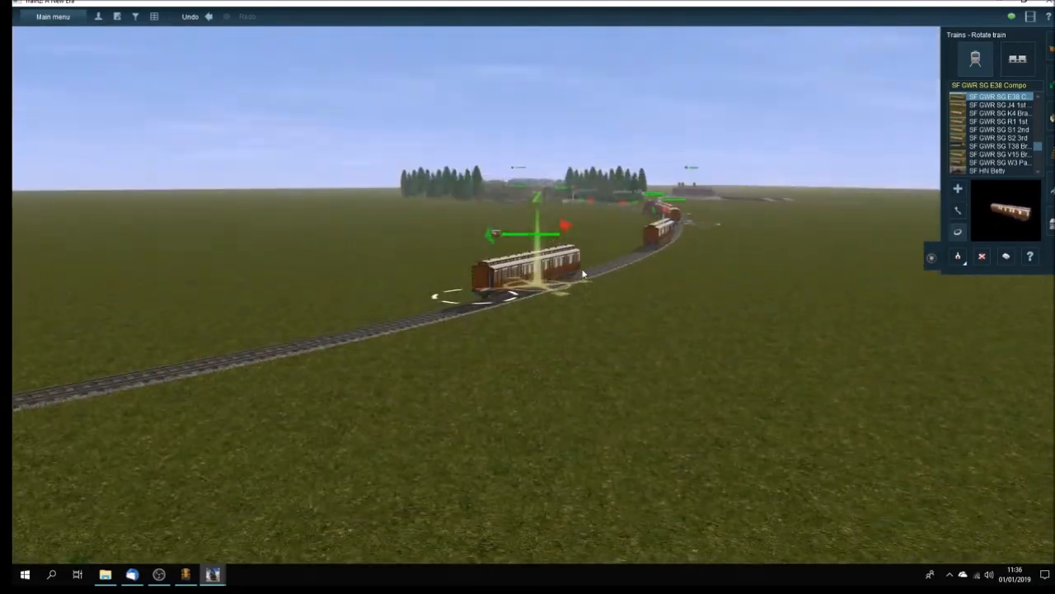
{"action": "key", "text": "Down"}
{"action": "key", "text": "Right"}
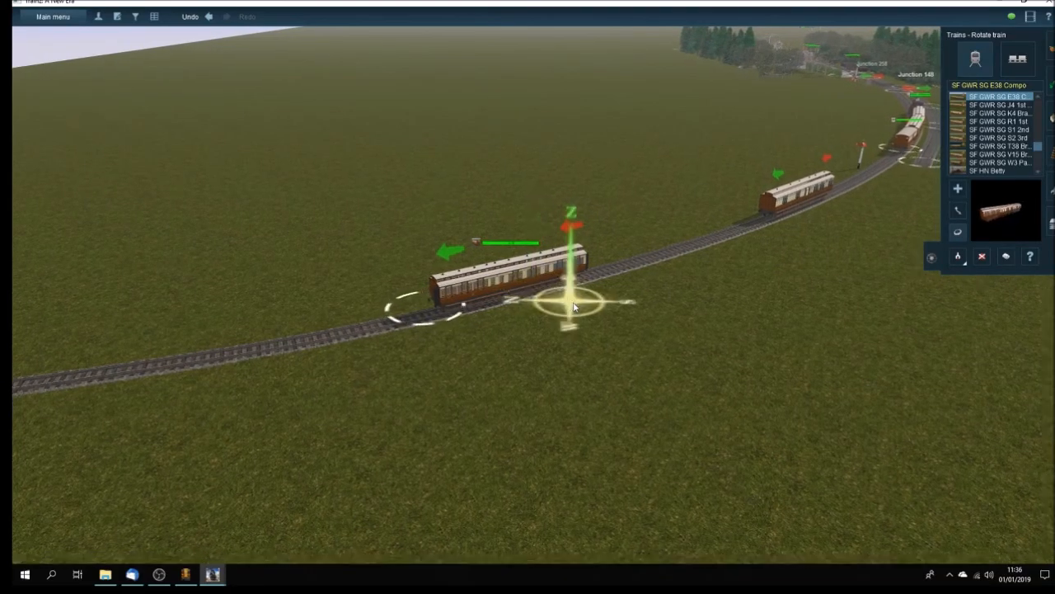
- Check the gap between the lone carriage and the E38 Compo, comparing their orientation along the curved track
{"action": "key", "text": "Left"}
{"action": "right_click_drag", "start_coordinate": [550, 284], "coordinate": [532, 266]}
{"action": "key", "text": "Left"}
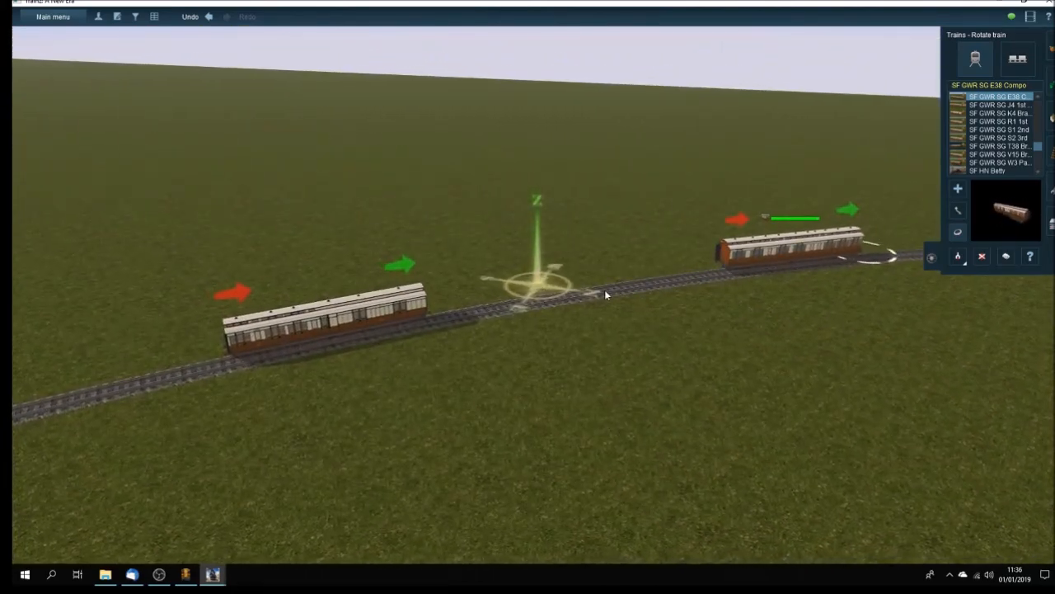
{"action": "key", "text": "Left"}
{"action": "key", "text": "Left"}
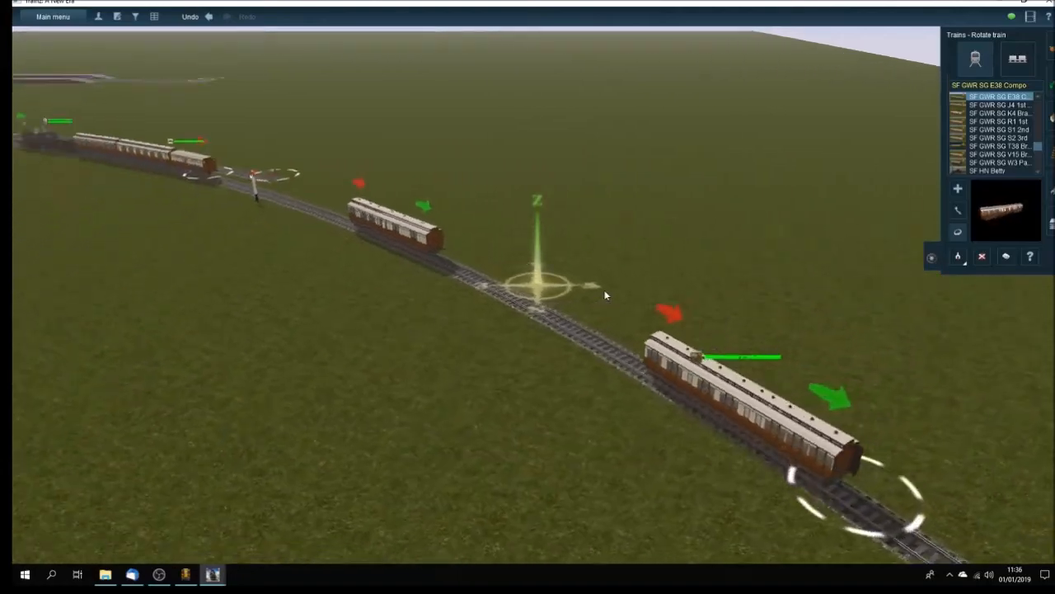
{"action": "key", "text": "Right"}
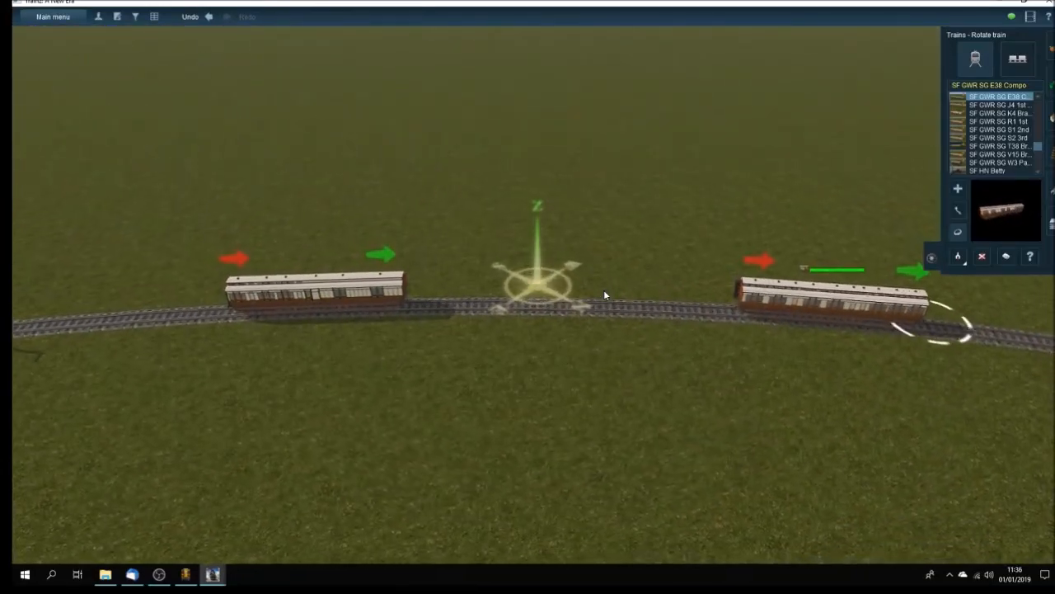
{"action": "right_click_drag", "start_coordinate": [641, 298], "coordinate": [621, 297]}
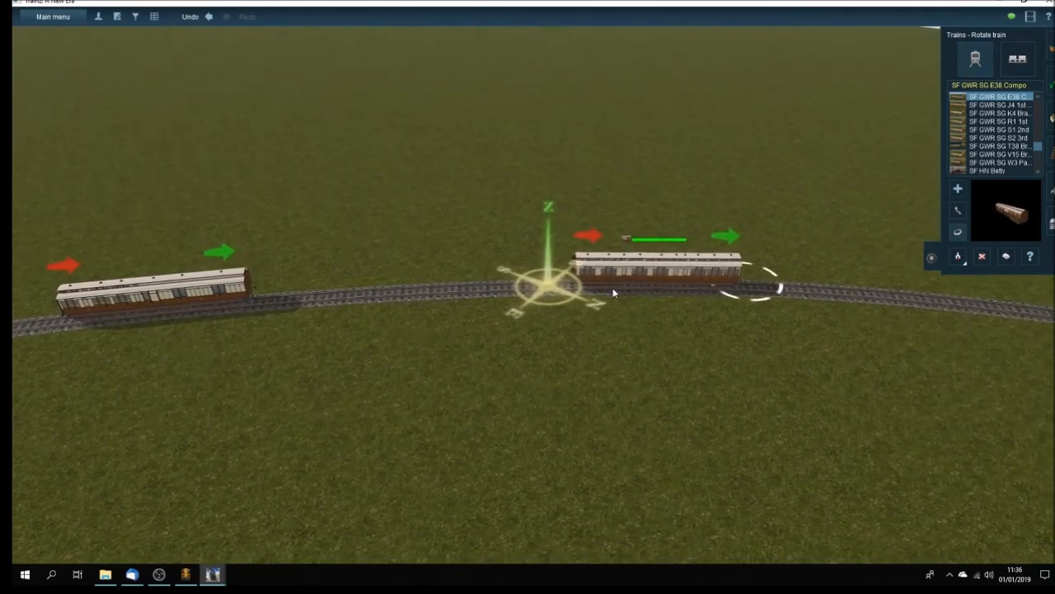
{"action": "right_click", "coordinate": [615, 295]}
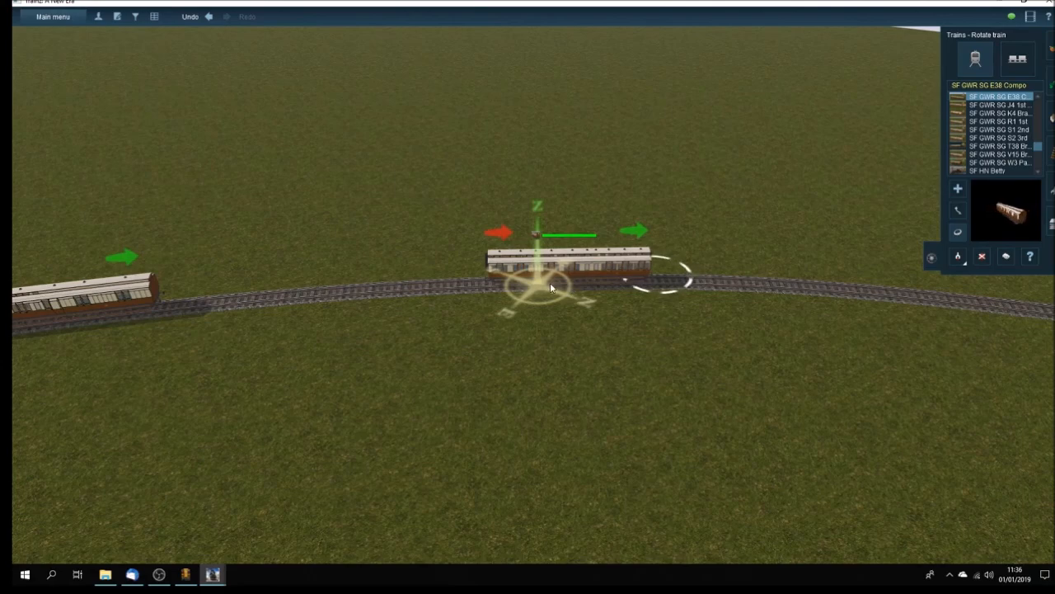
{"action": "key", "text": "Left"}
{"action": "key", "text": "Left"}
{"action": "key", "text": "Down"}
{"action": "key", "text": "Up"}
- Review the two separate carriages again from high and low angles, comparing their corridor sides with the train beyond the signal
{"action": "right_click", "coordinate": [597, 283]}
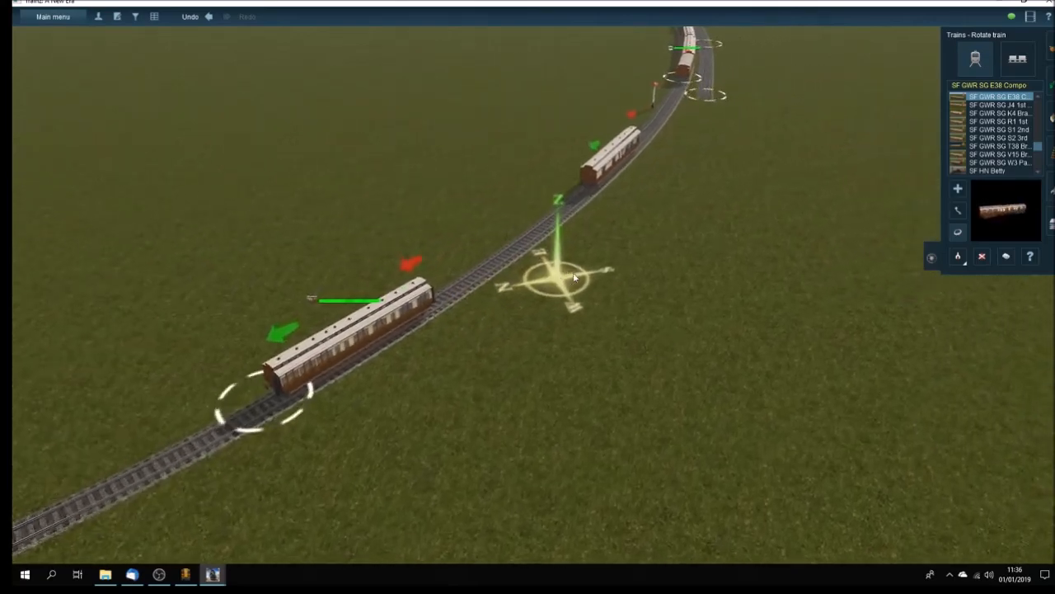
{"action": "key", "text": "Right"}
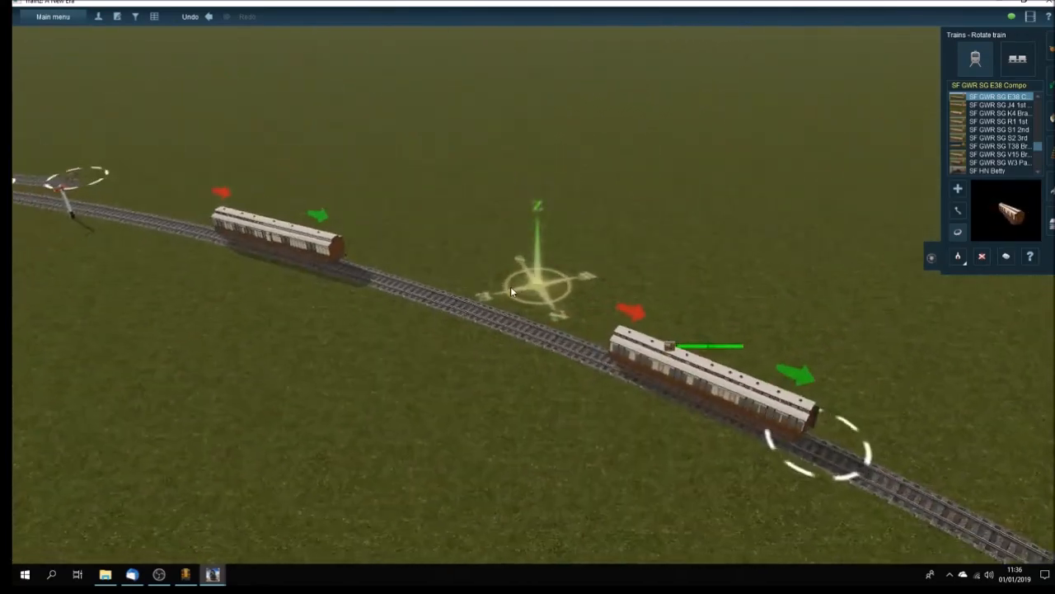
{"action": "key", "text": "Right"}
{"action": "right_click", "coordinate": [500, 320]}
{"action": "key", "text": "Down"}
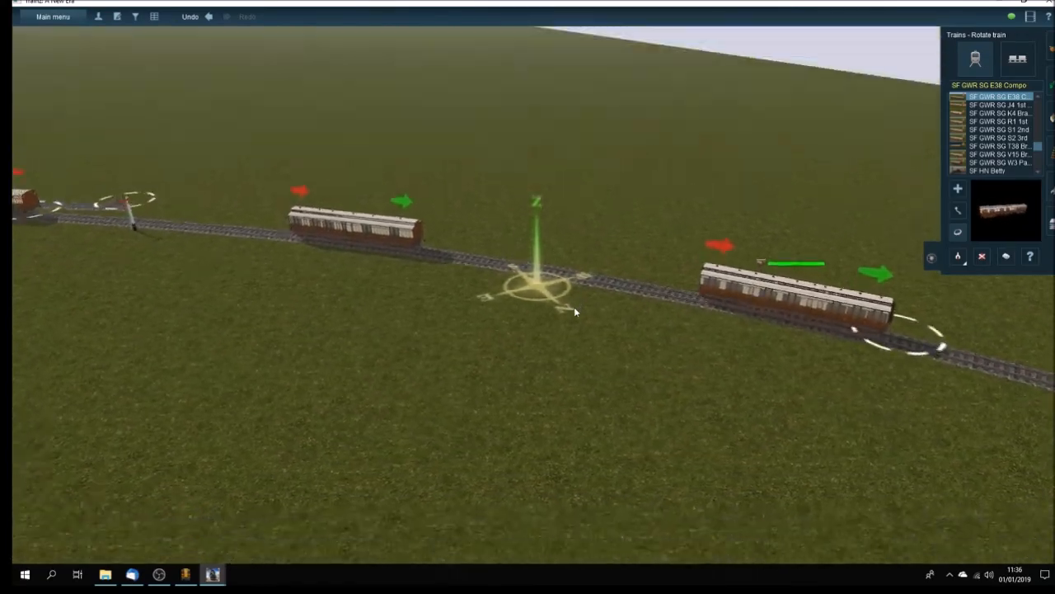
{"action": "key", "text": "Down"}
{"action": "key", "text": "Right"}
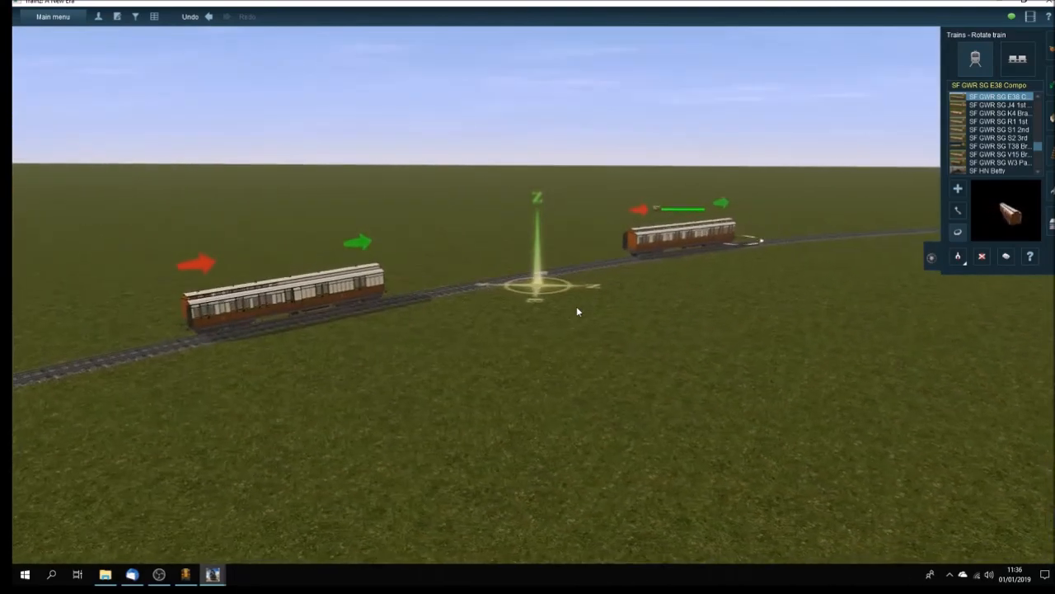
{"action": "key", "text": "Up"}
{"action": "key", "text": "Left"}
{"action": "key", "text": "Left"}
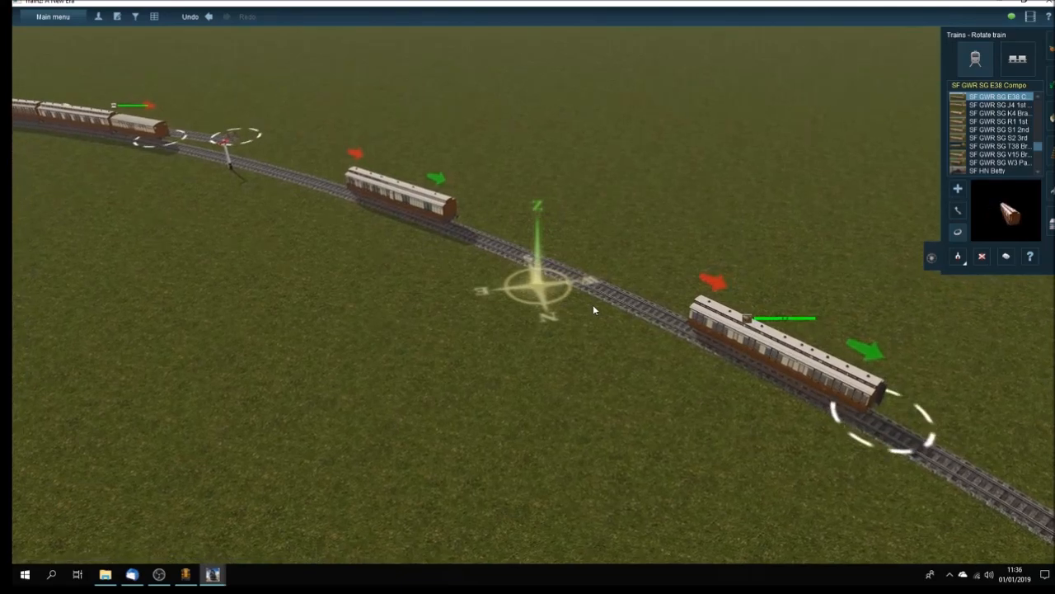